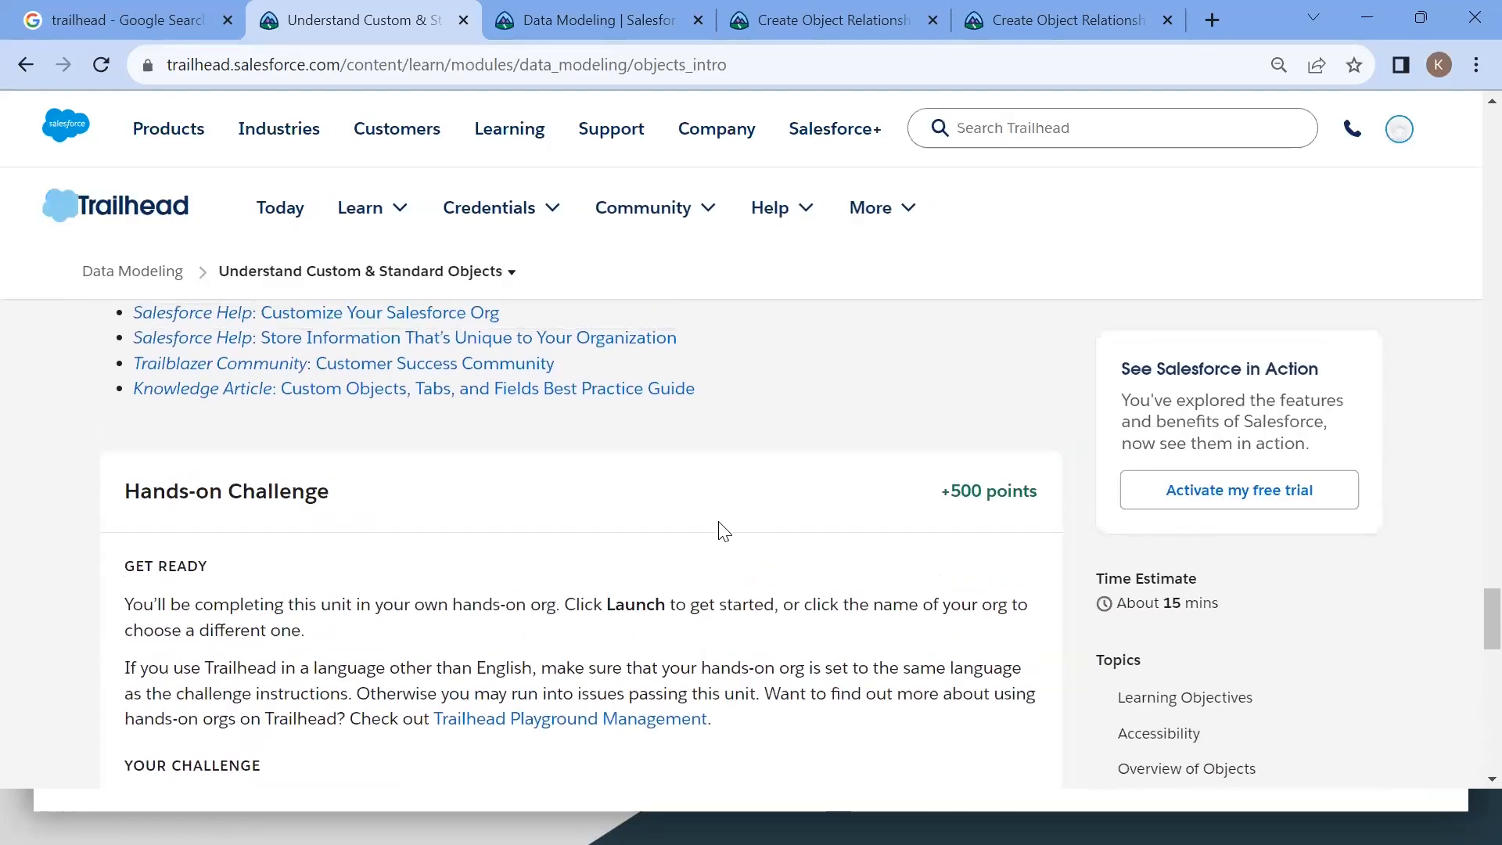
# Step: Review the Understand Custom & Standard Objects unit, including its custom object steps and the Offer object hands-on challenge
pyautogui.scroll(15, 718, 521)
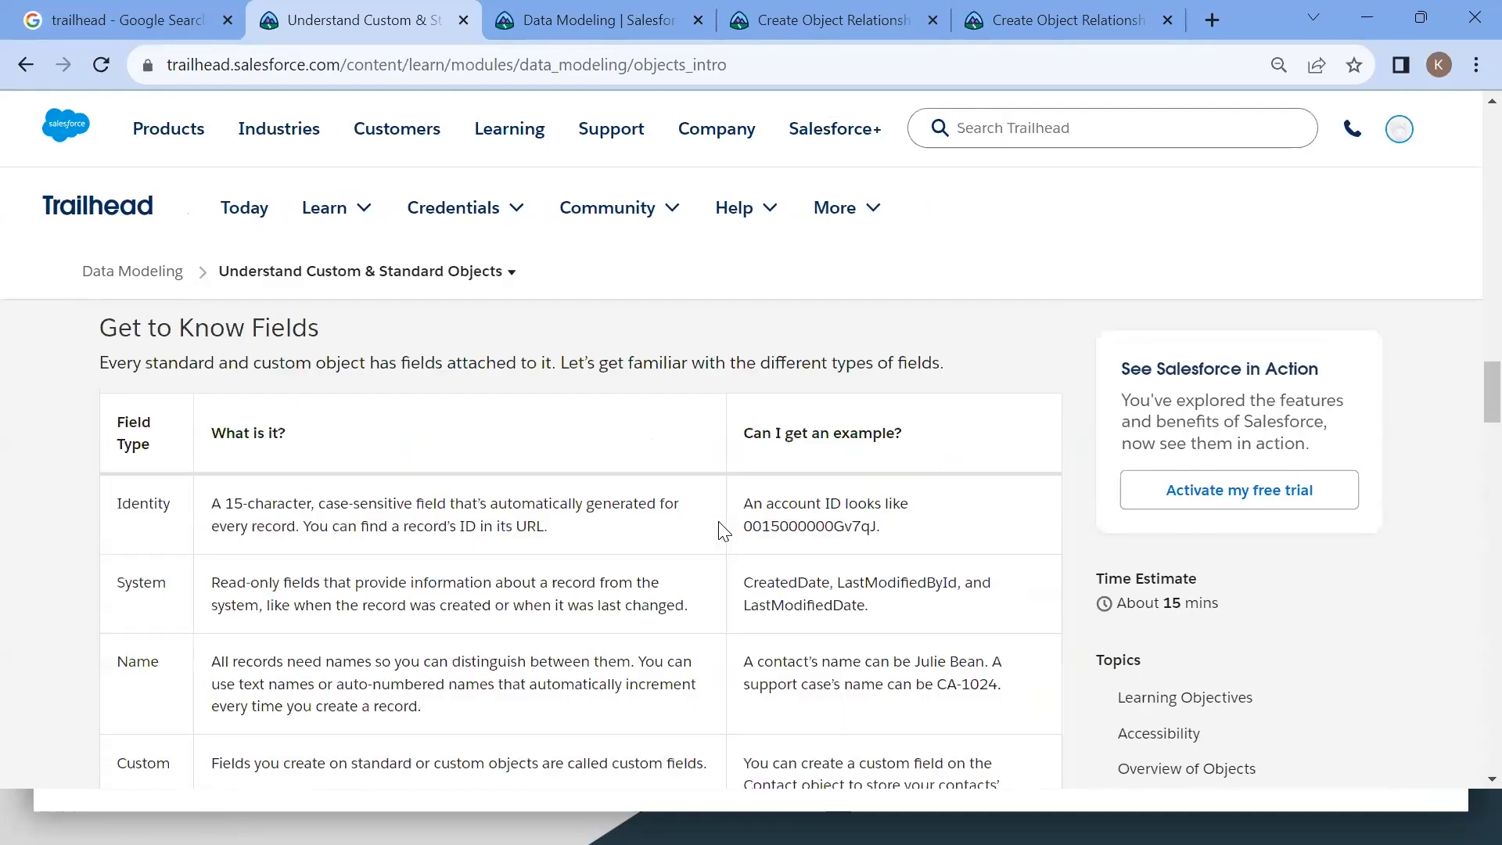
pyautogui.scroll(10, 720, 524)
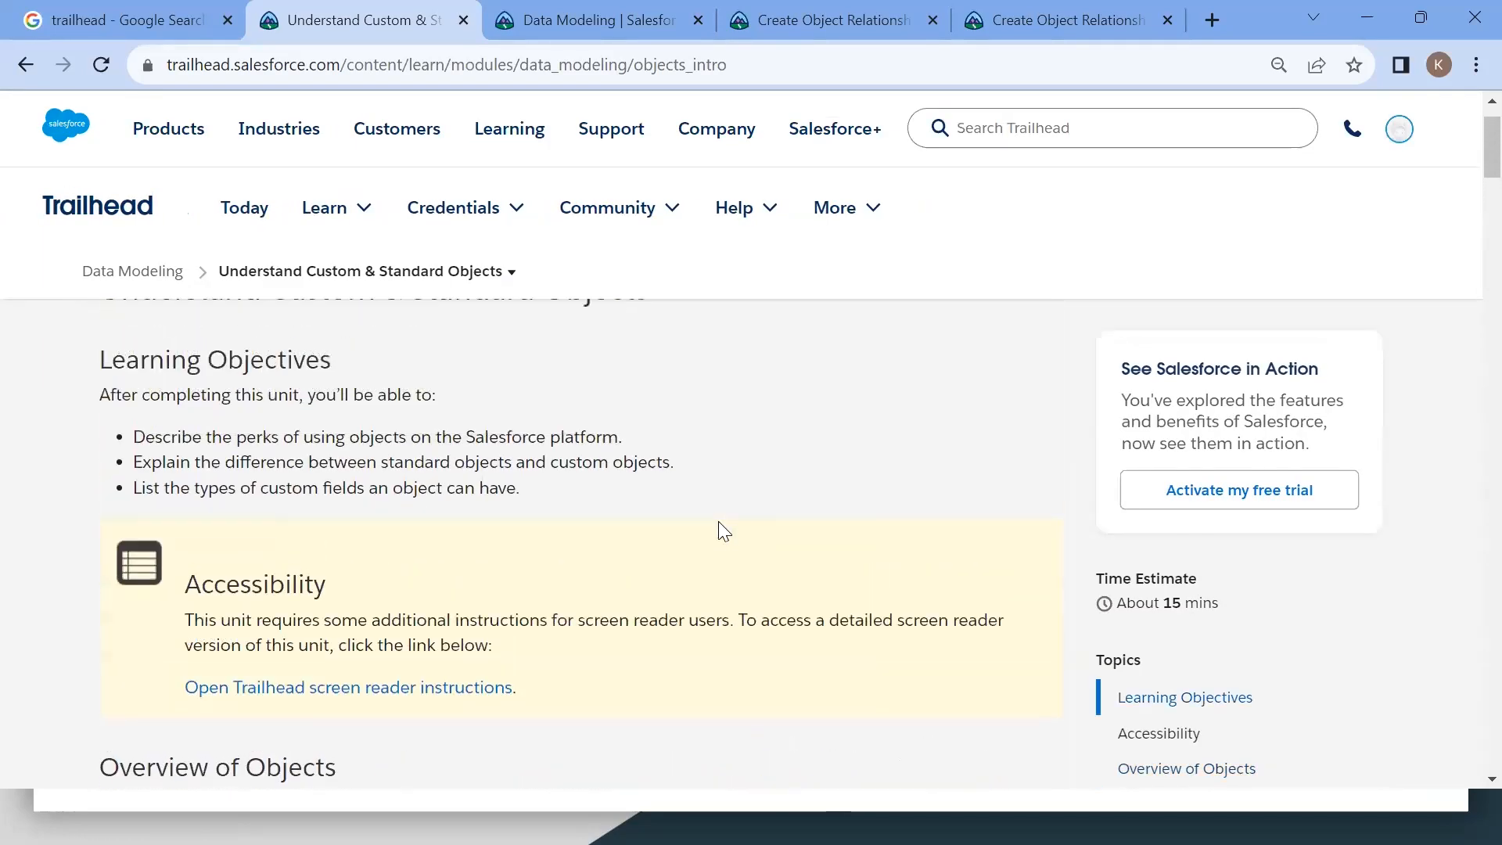
pyautogui.moveTo(102, 360); pyautogui.dragTo(703, 332)
pyautogui.scroll(-1, 629, 526)
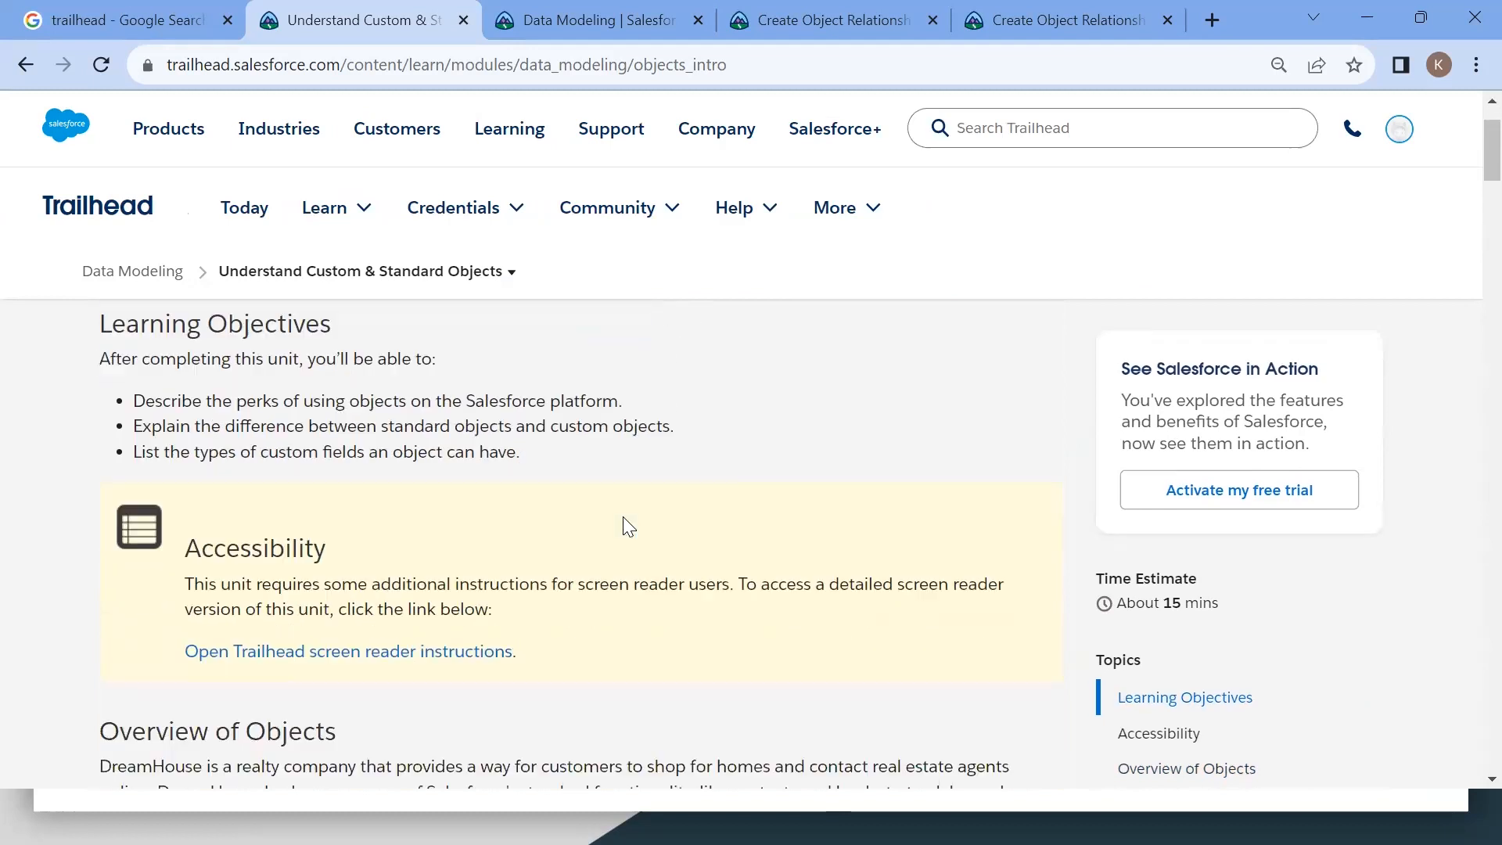
pyautogui.scroll(-5, 629, 526)
pyautogui.scroll(-15, 627, 526)
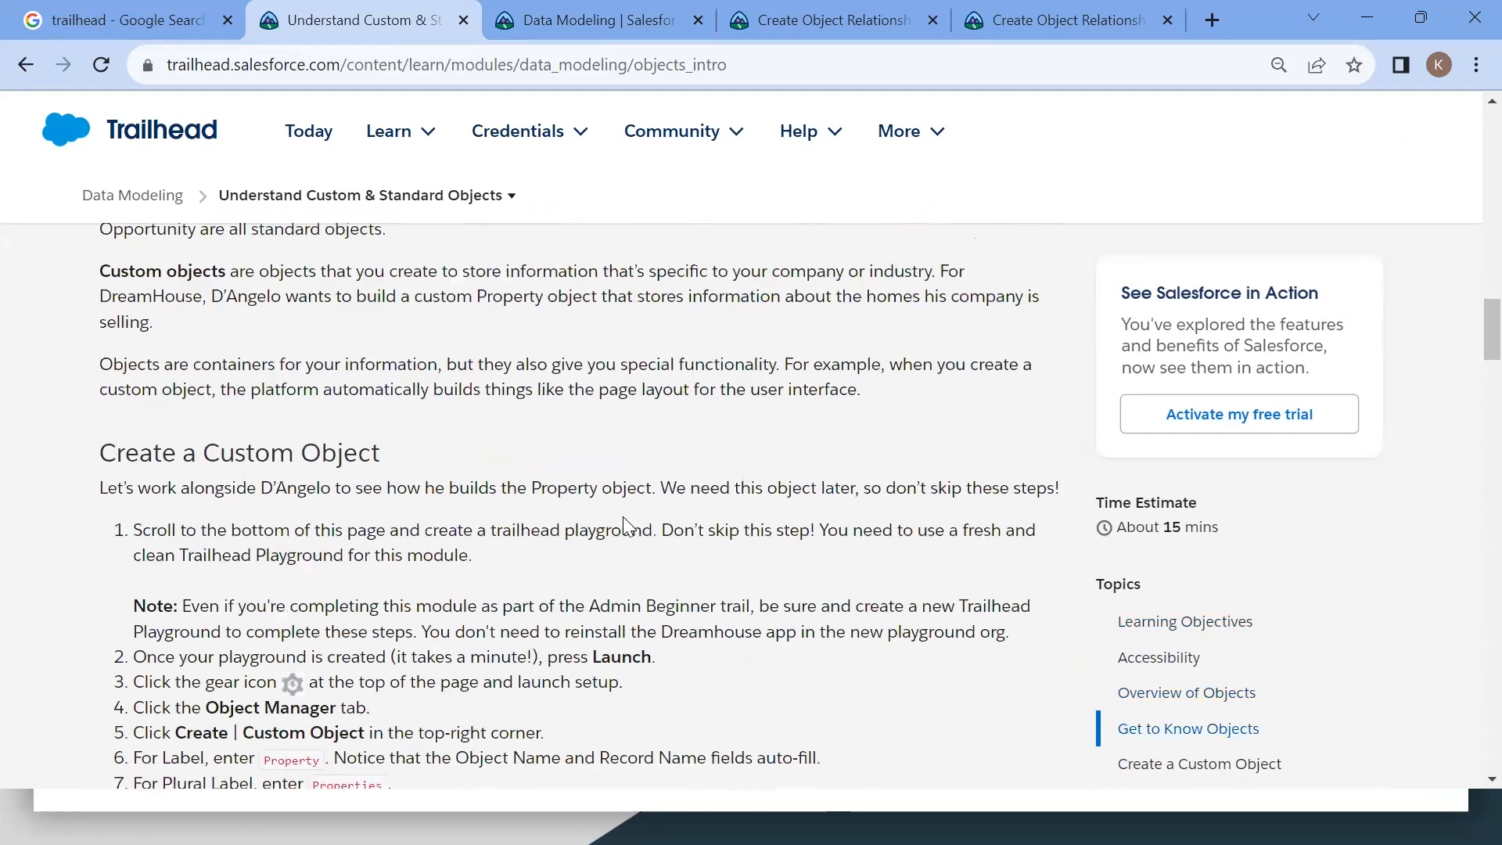
pyautogui.scroll(-2, 626, 526)
pyautogui.tripleClick(359, 640)
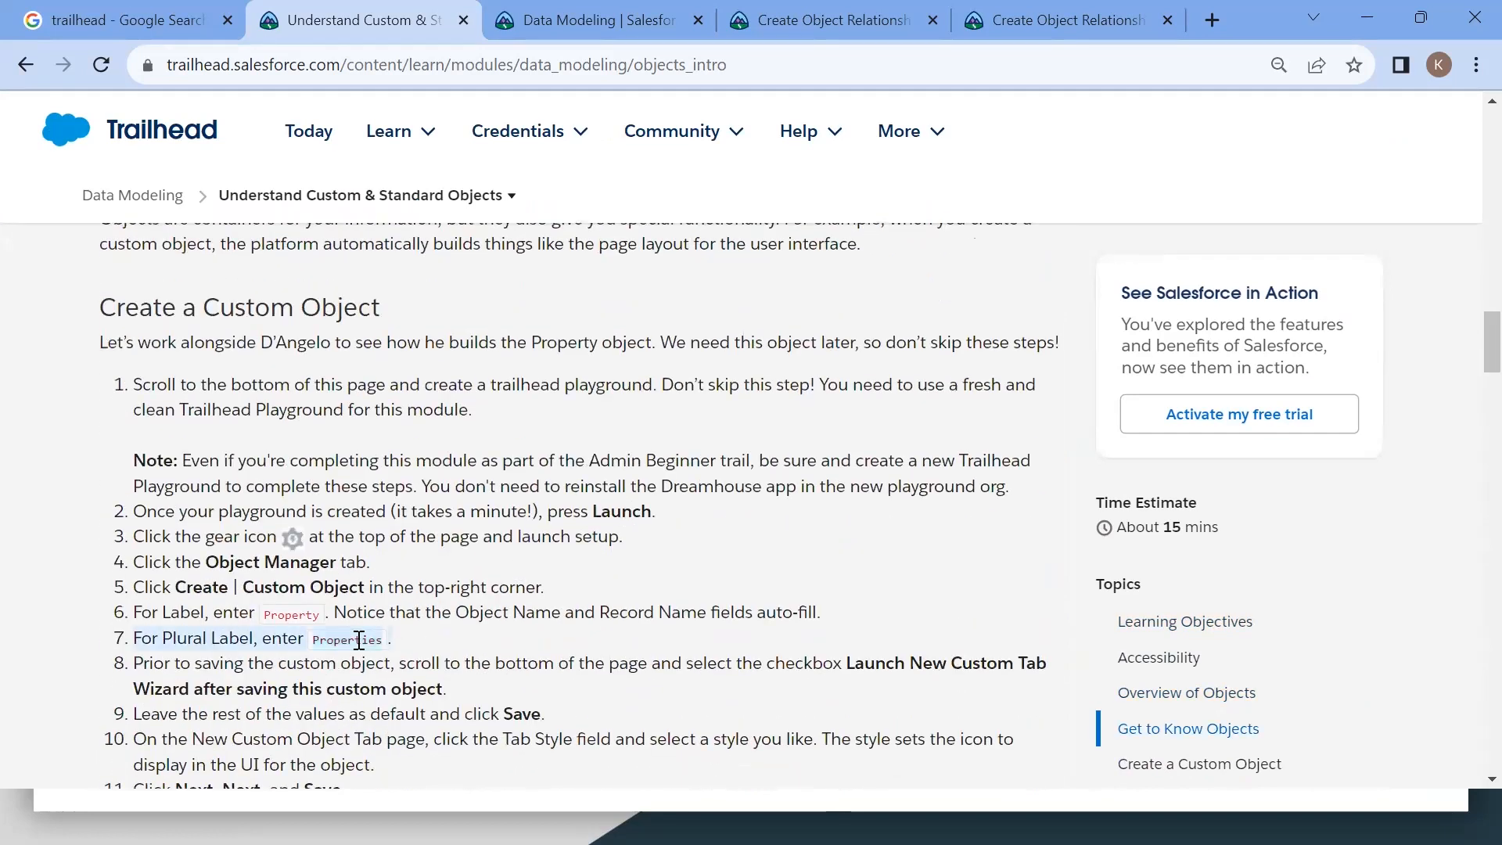
pyautogui.scroll(-12, 359, 642)
pyautogui.scroll(-15, 357, 648)
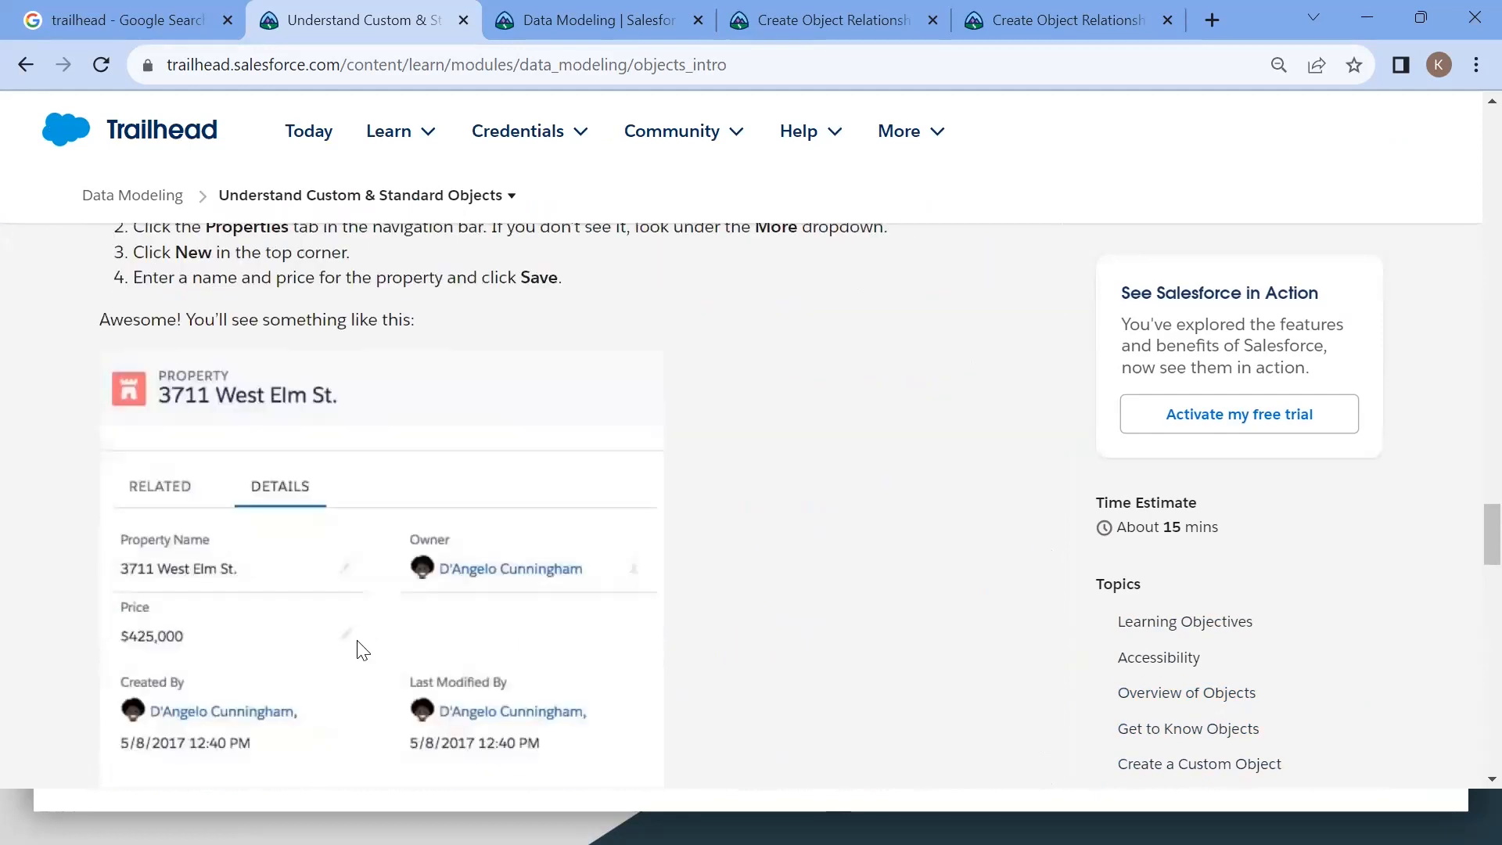
pyautogui.scroll(-7, 359, 639)
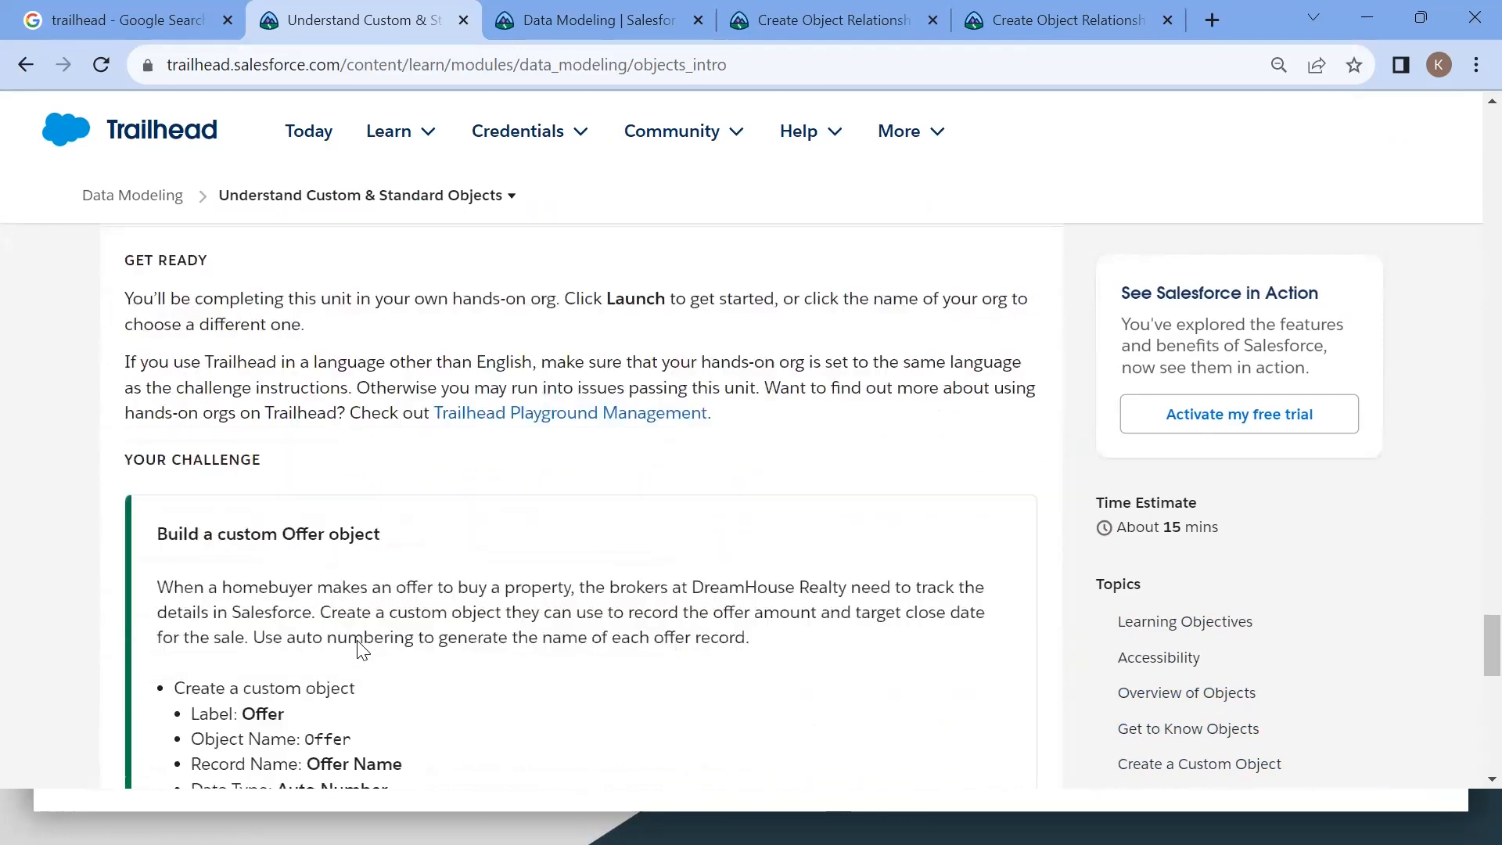
pyautogui.doubleClick(262, 559)
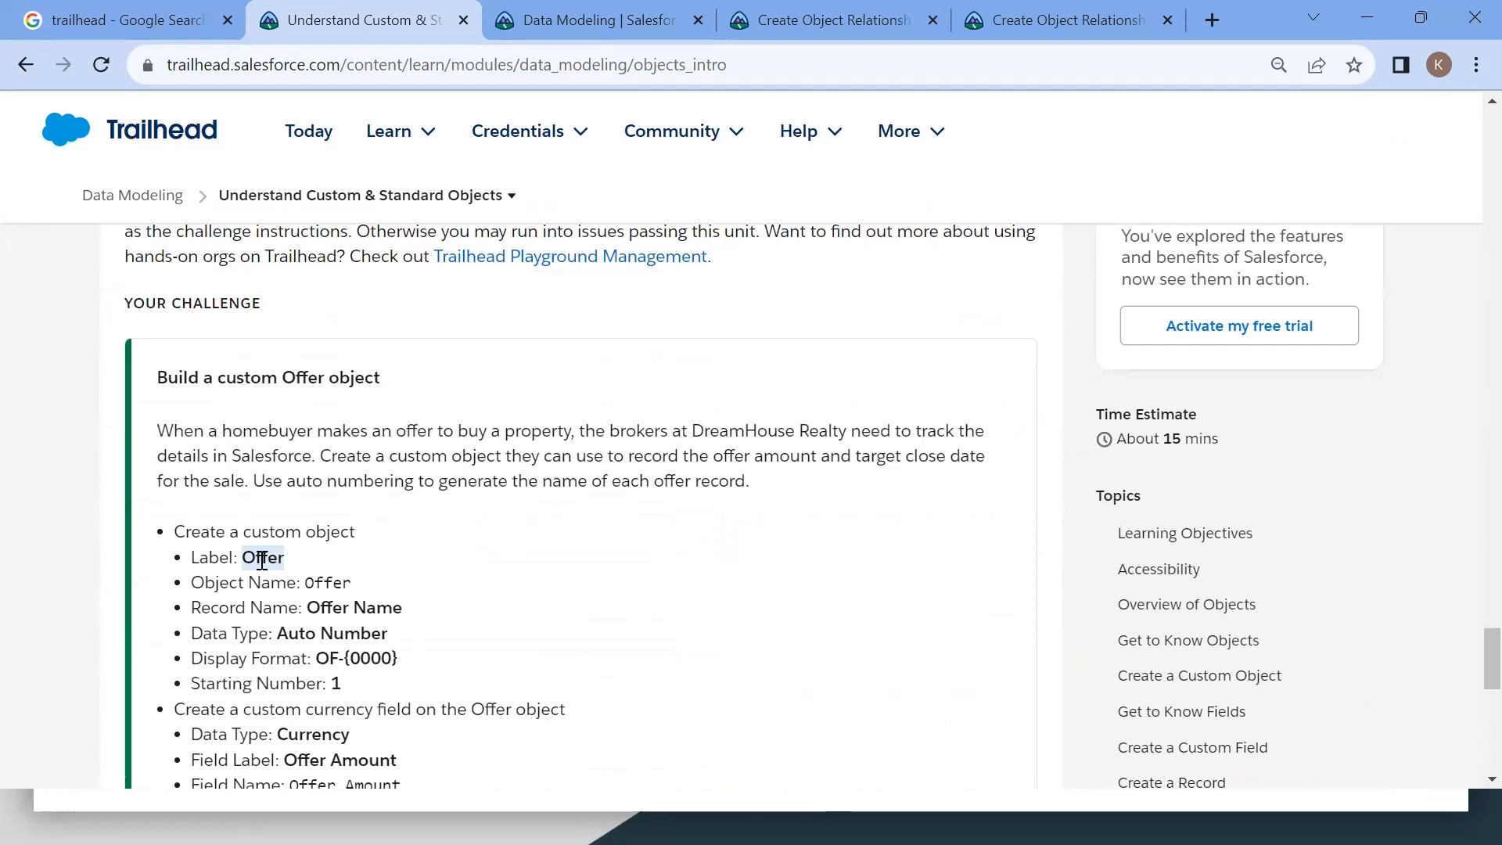
# Step: Check the Data Modeling module's unit list and return to the Create Object Relationships unit
pyautogui.click(508, 31)
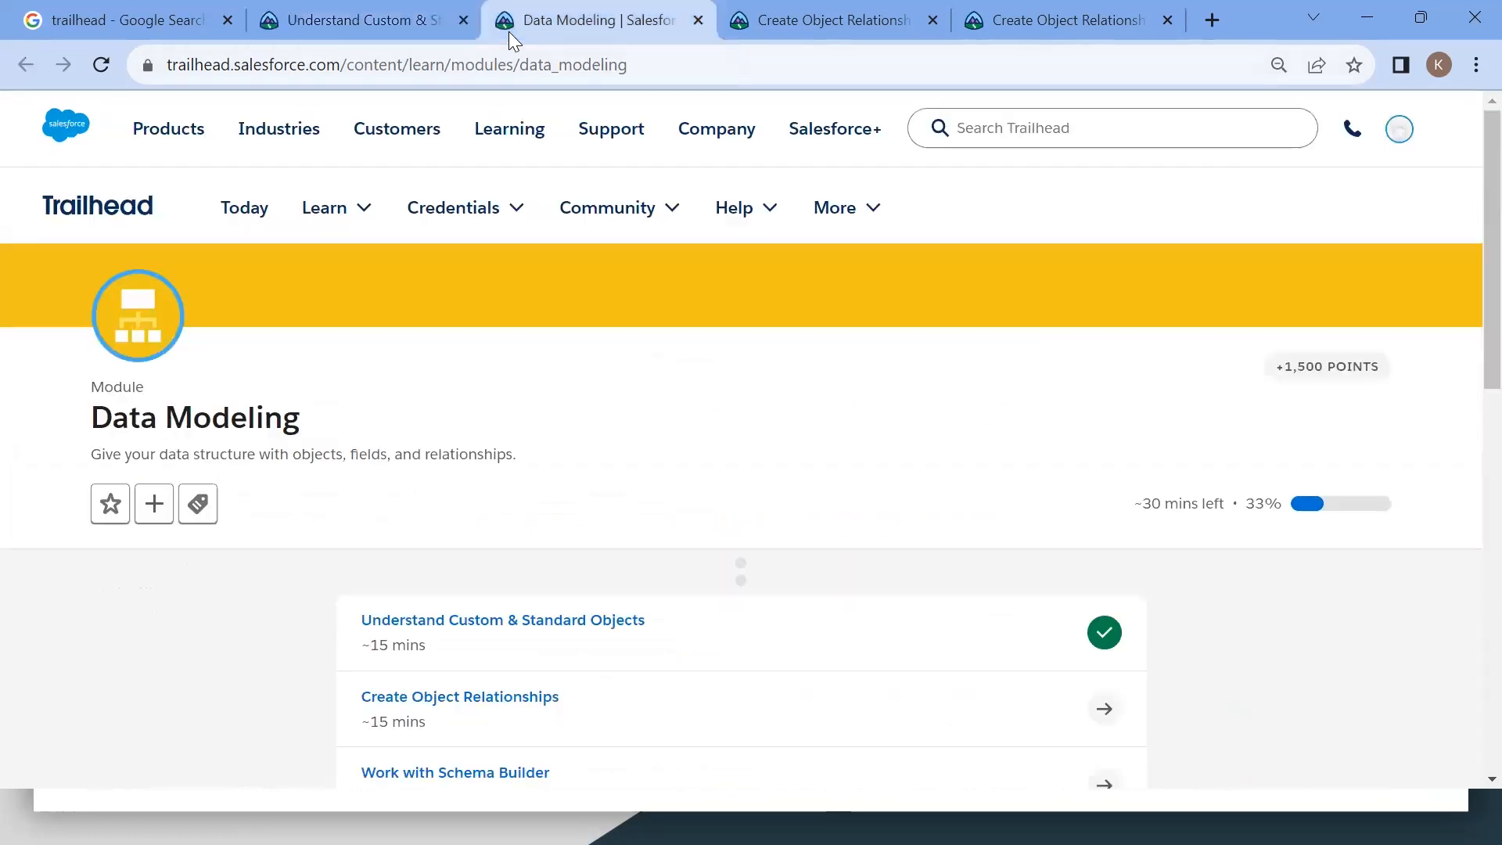
pyautogui.scroll(-3, 603, 519)
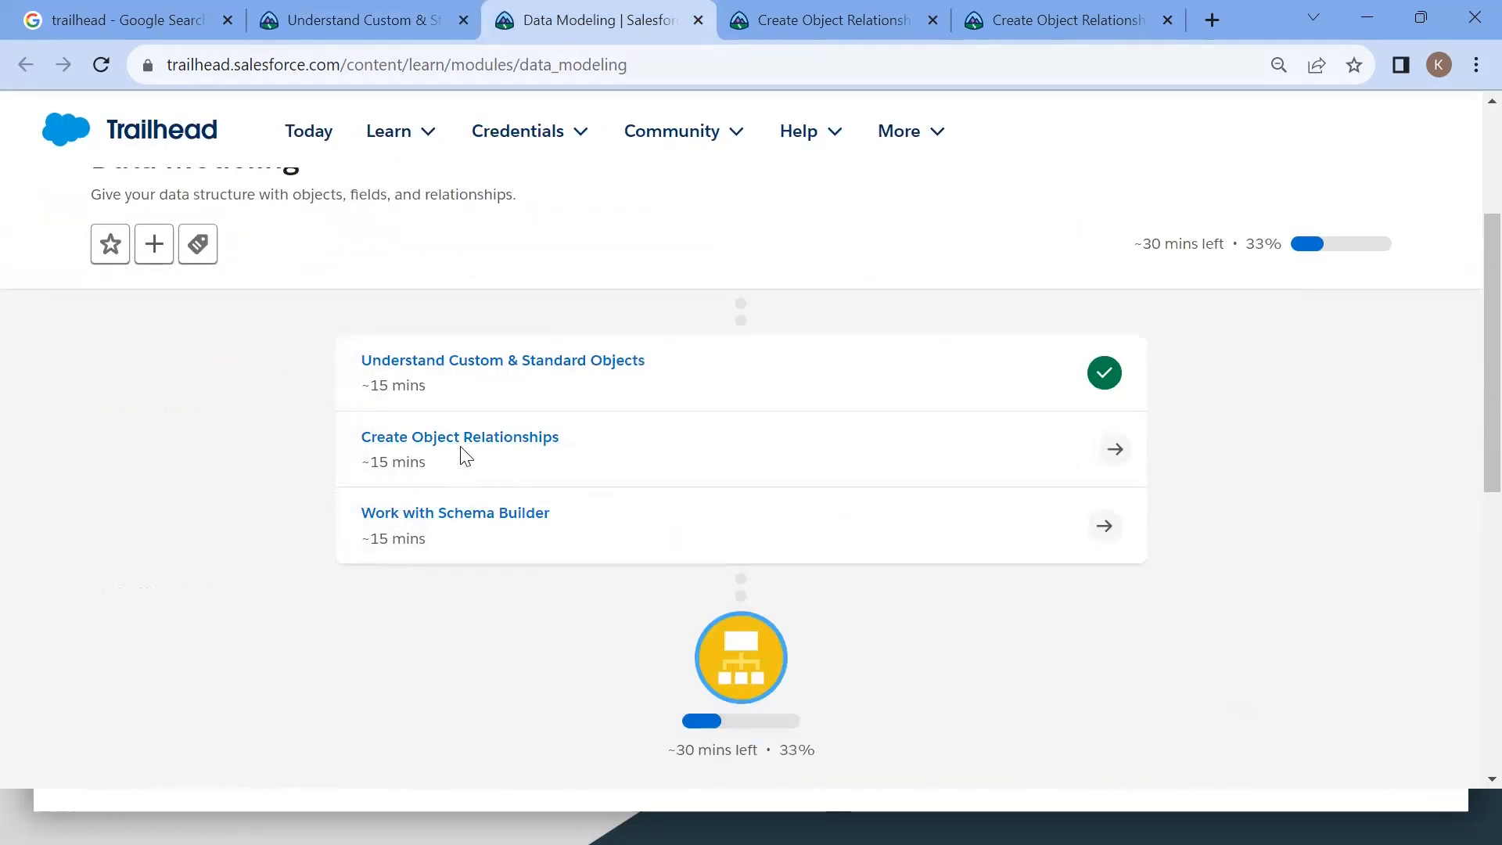
pyautogui.click(769, 38)
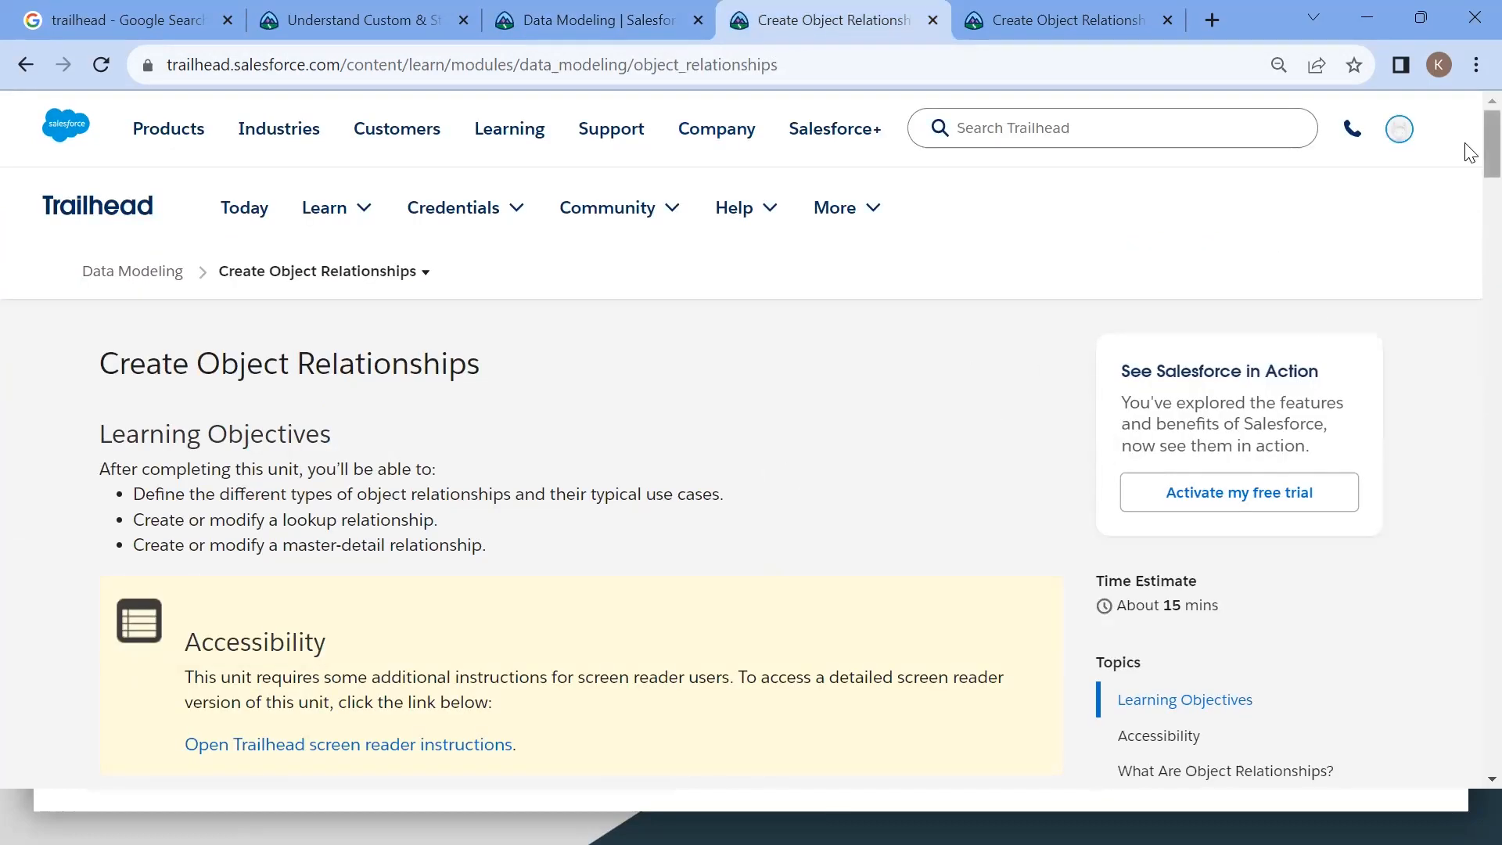
# Step: Open Hands-On Orgs from the profile menu and launch the Admin PG 1 playground
pyautogui.click(1399, 128)
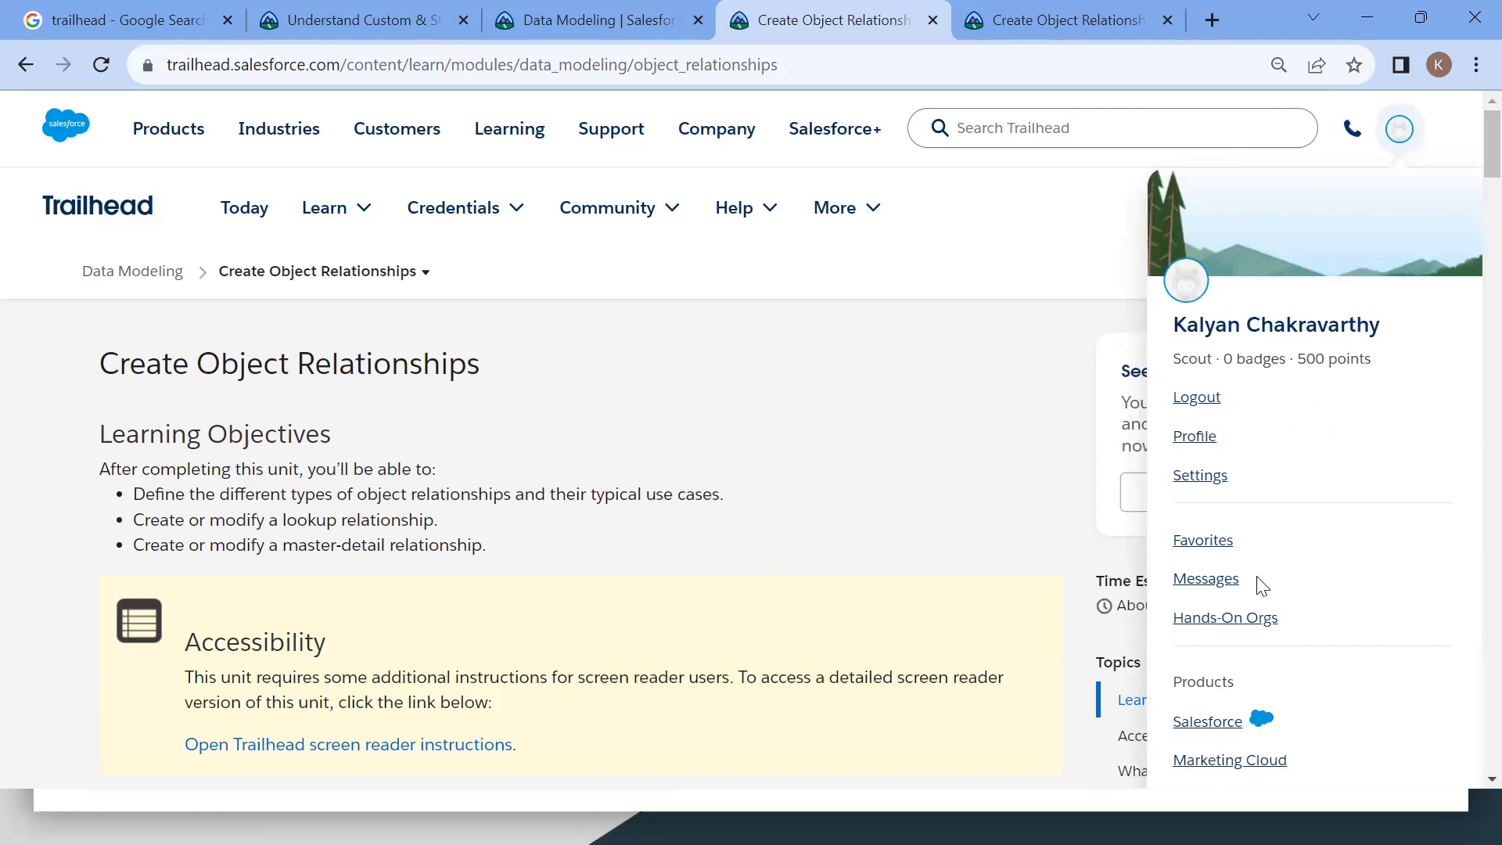
pyautogui.click(1230, 632)
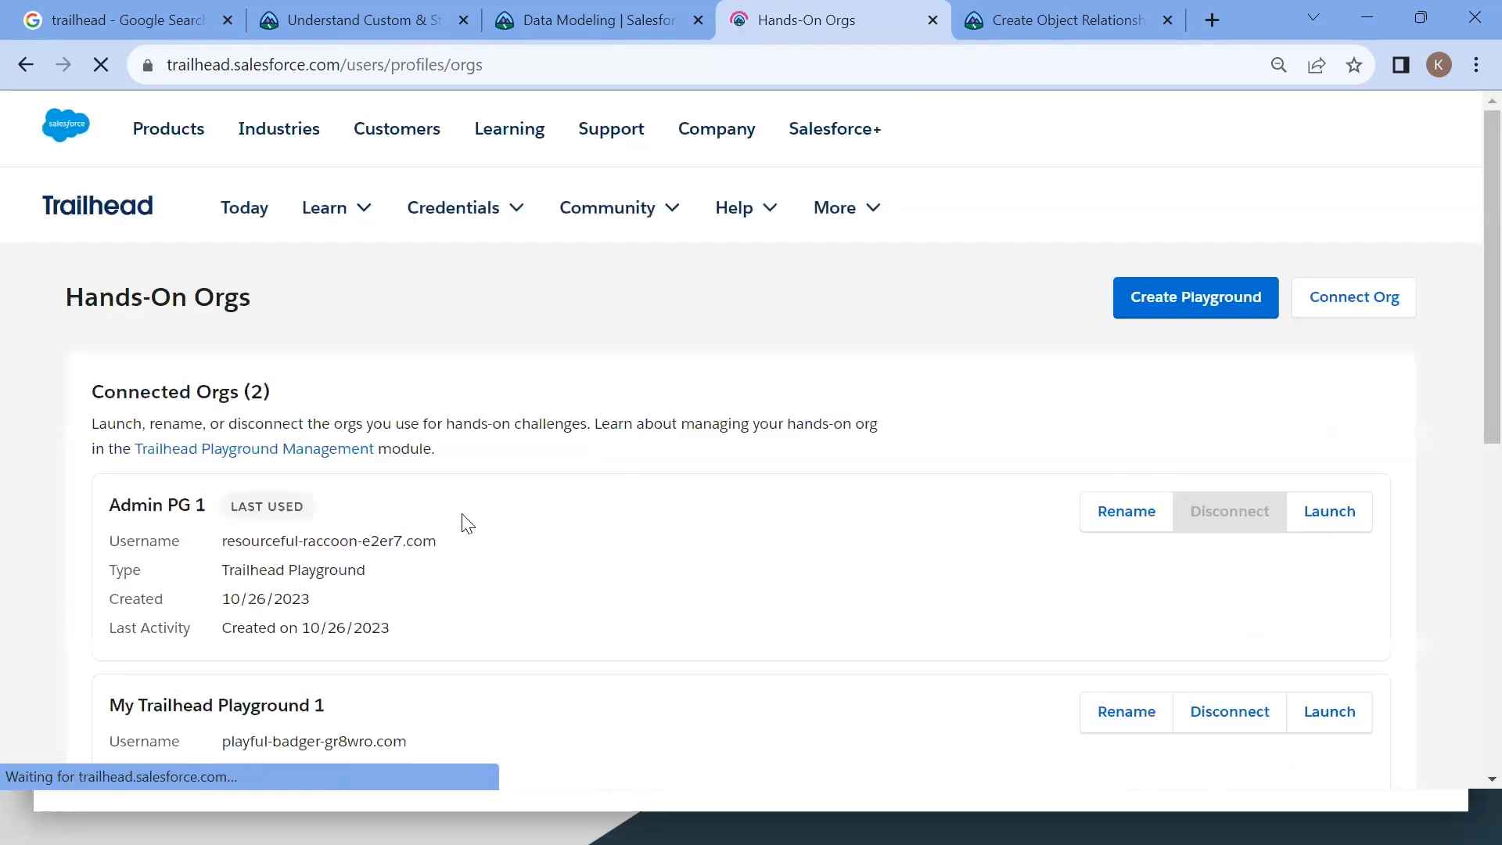
pyautogui.scroll(-1, 468, 523)
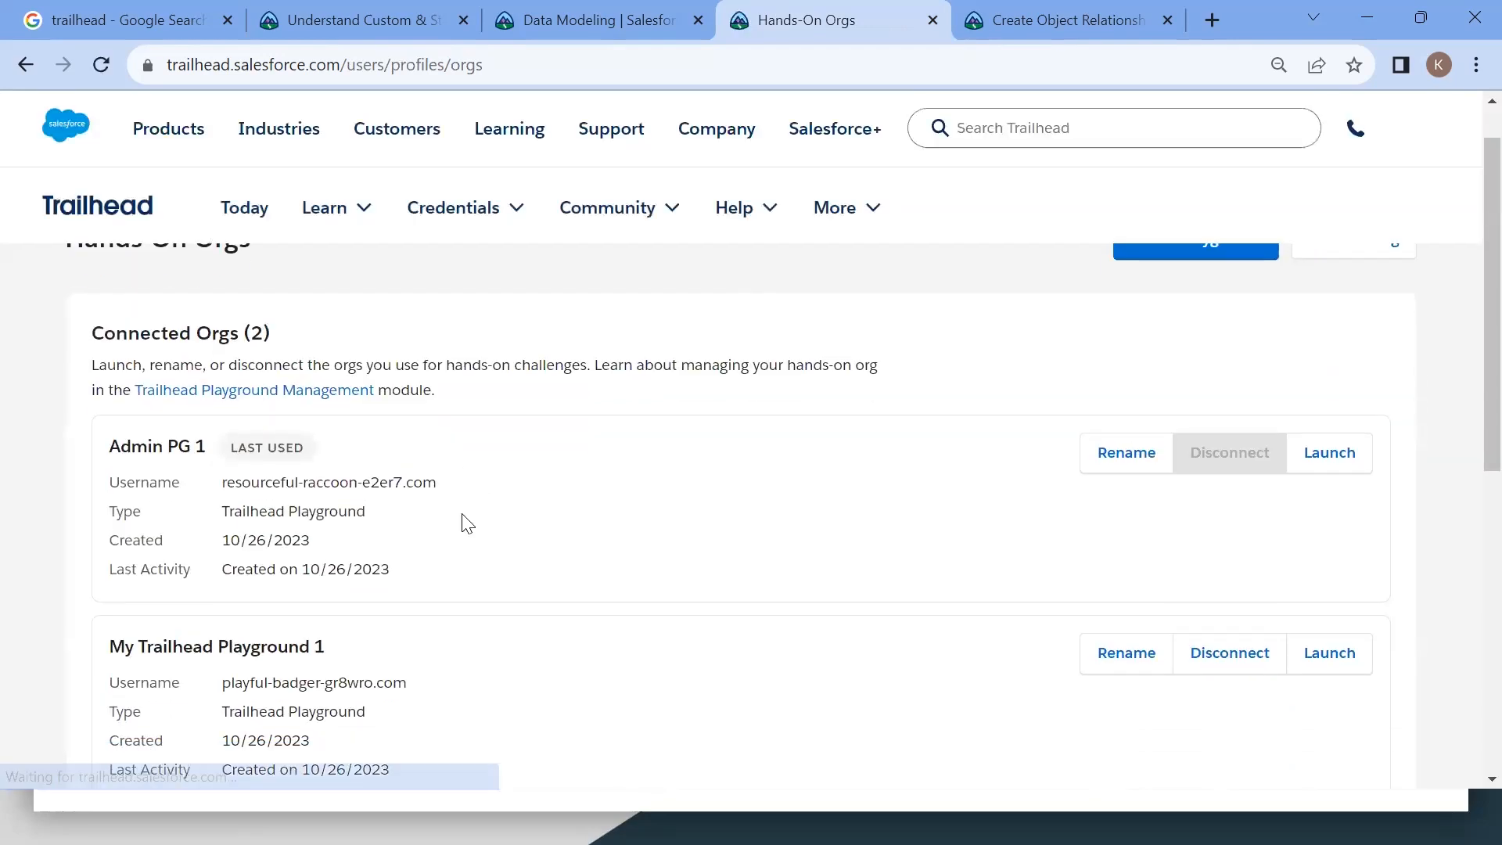
pyautogui.click(1334, 460)
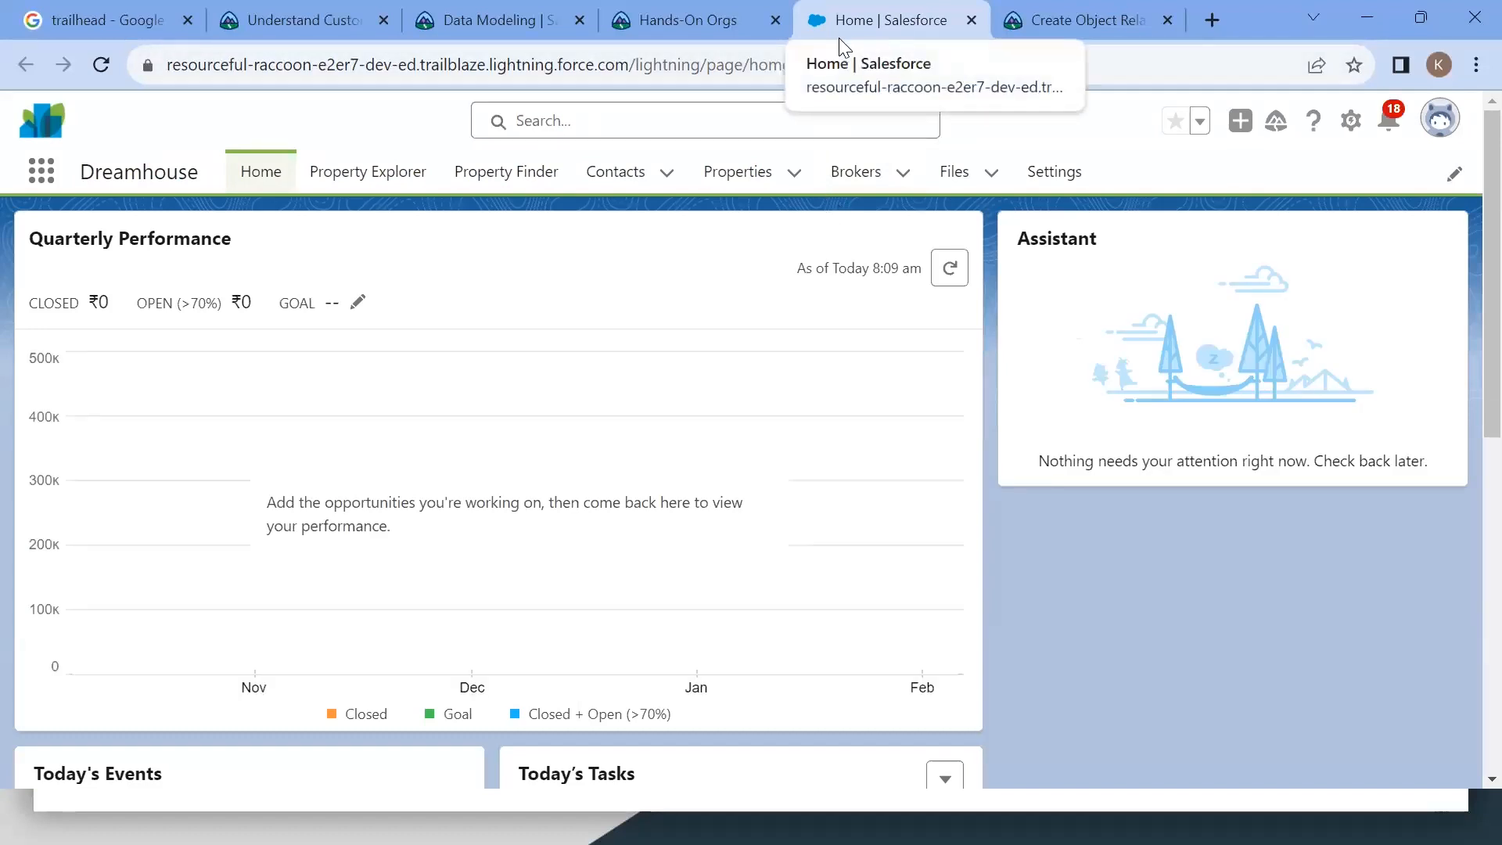
pyautogui.hotkey('alt', 'Tab')
pyautogui.moveTo(816, 205); pyautogui.dragTo(892, 216)
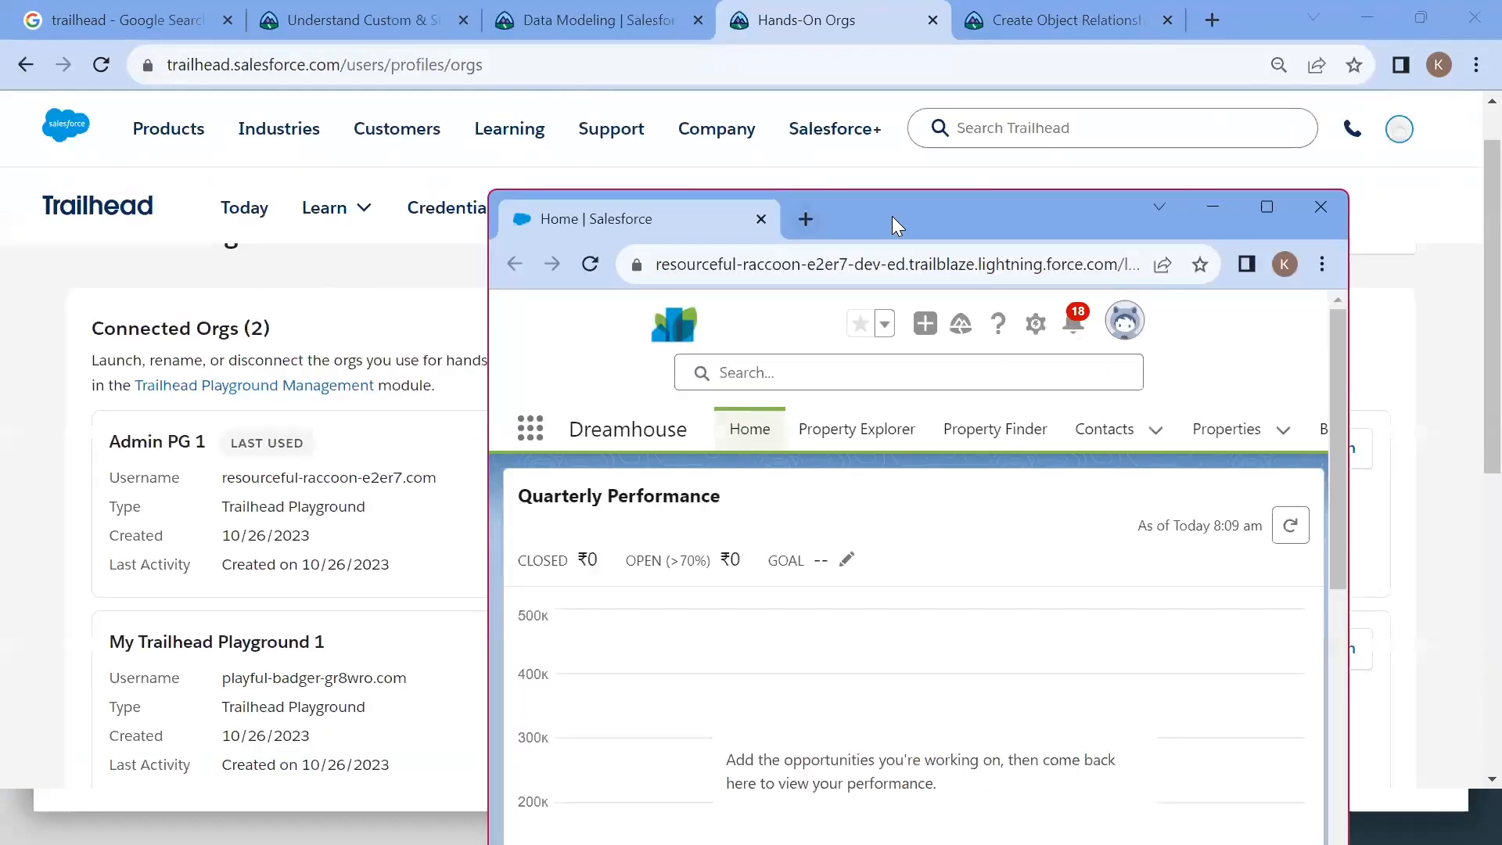
pyautogui.click(1260, 219)
pyautogui.hotkey('alt', 'Tab')
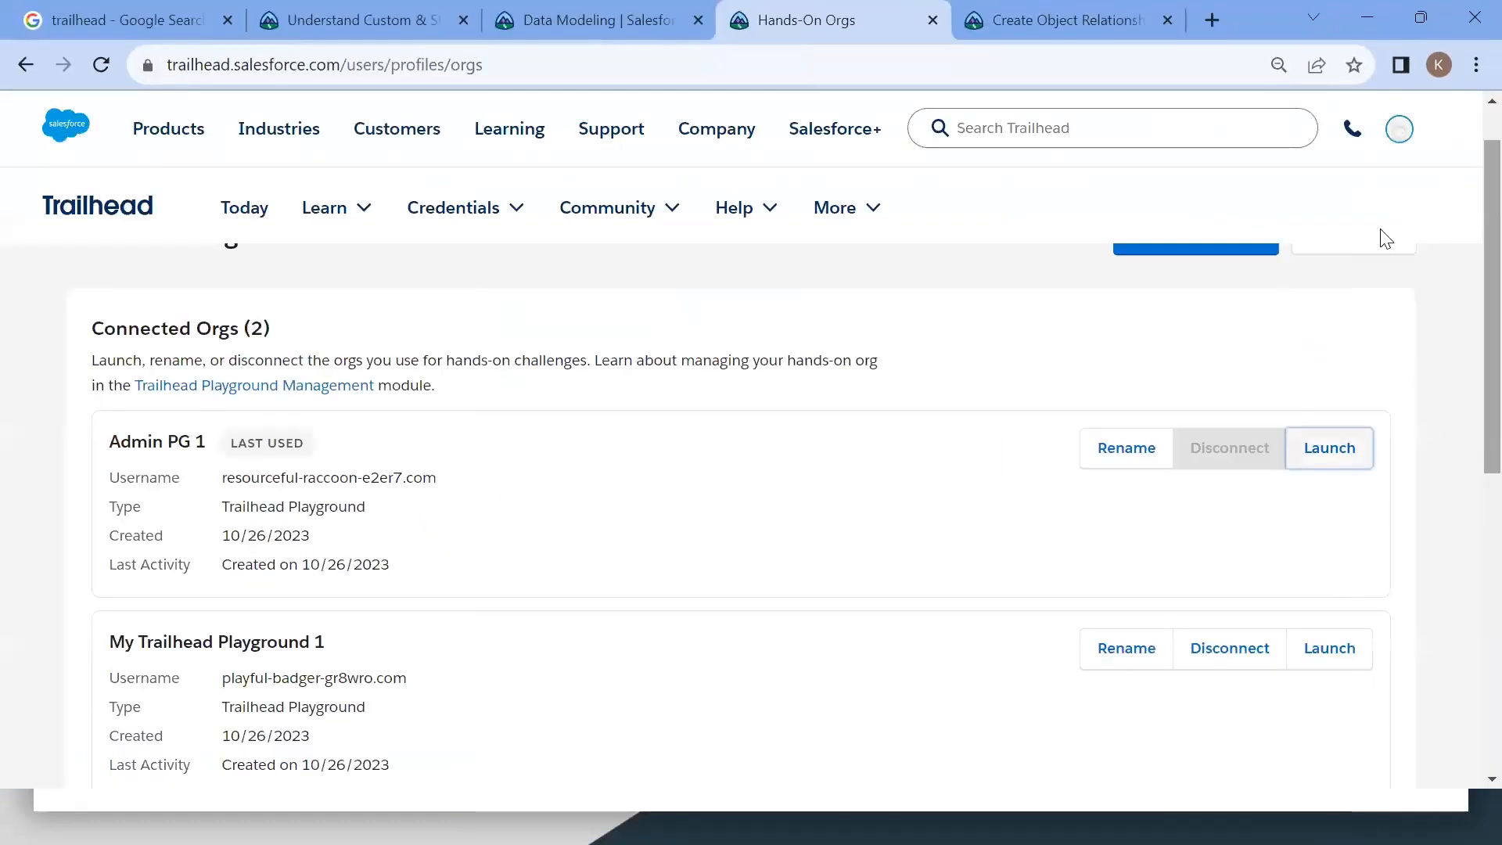
# Step: Read the Create Object Relationships unit, covering lookup and master-detail relationships and the Favorite custom object steps
pyautogui.click(26, 64)
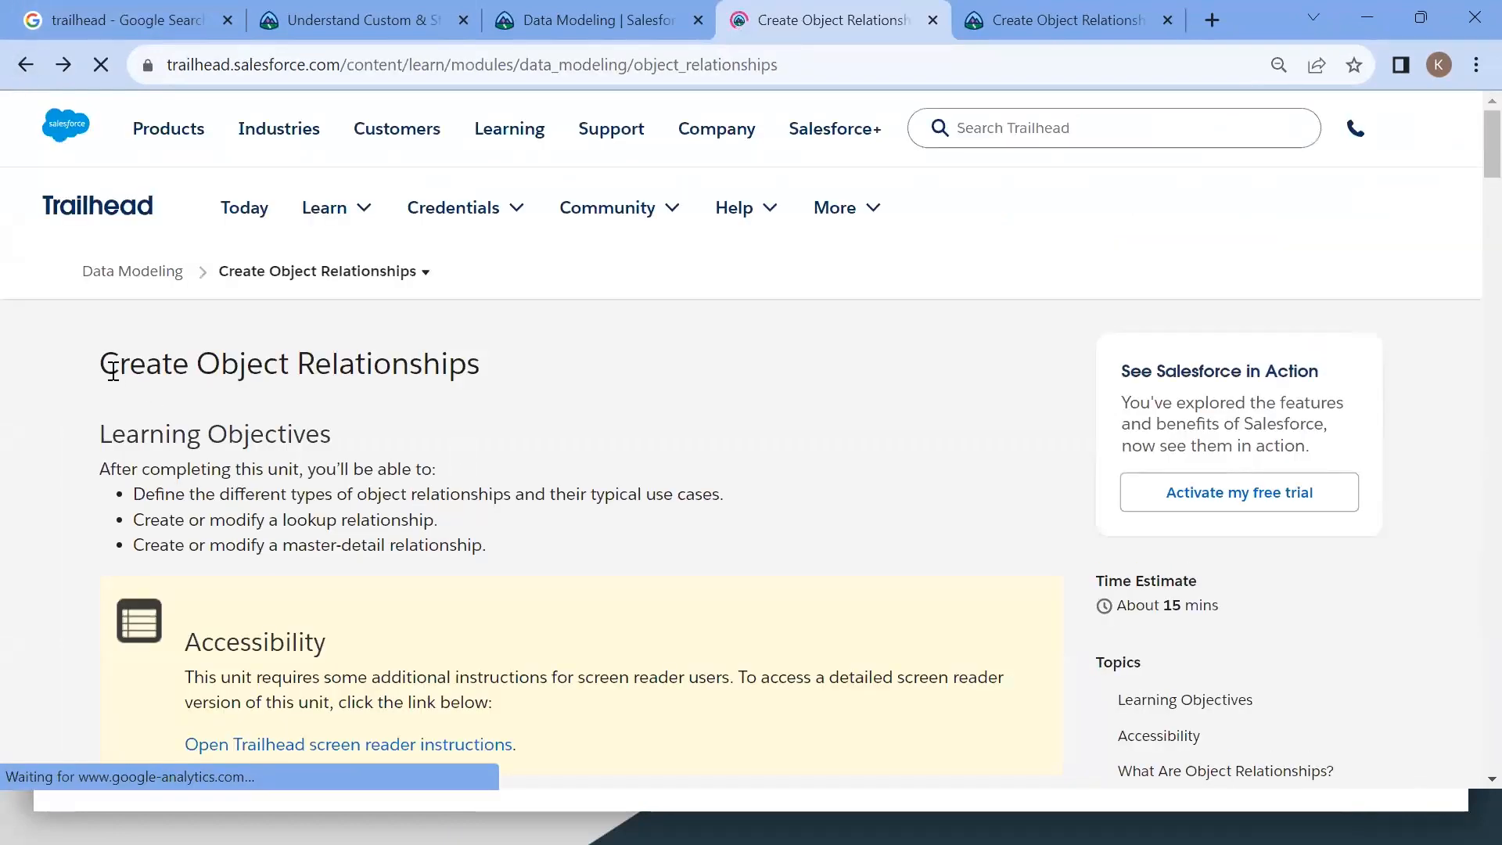
pyautogui.moveTo(100, 362); pyautogui.dragTo(564, 342)
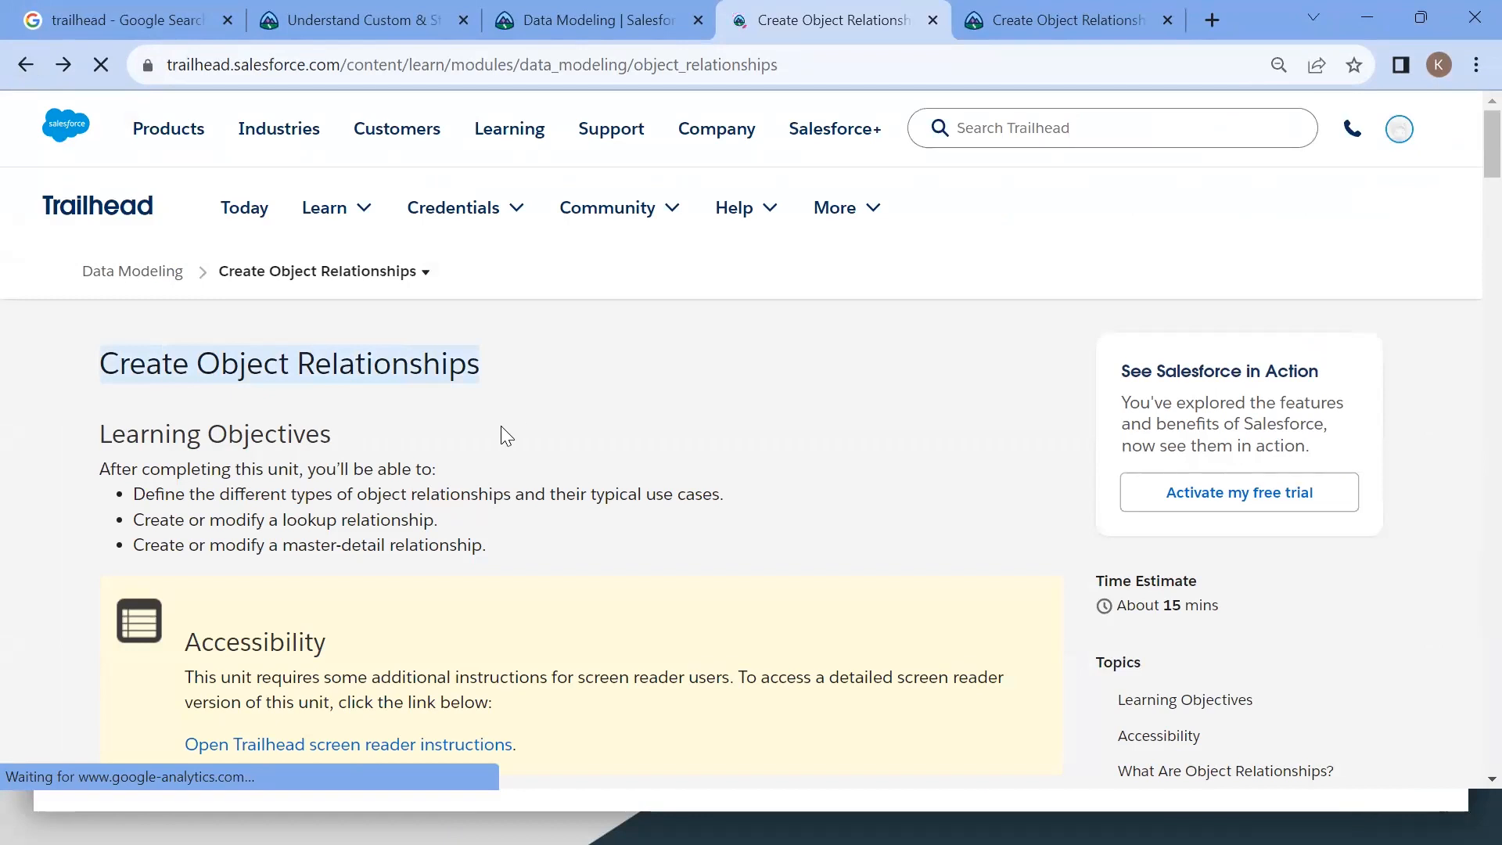
pyautogui.scroll(-6, 469, 466)
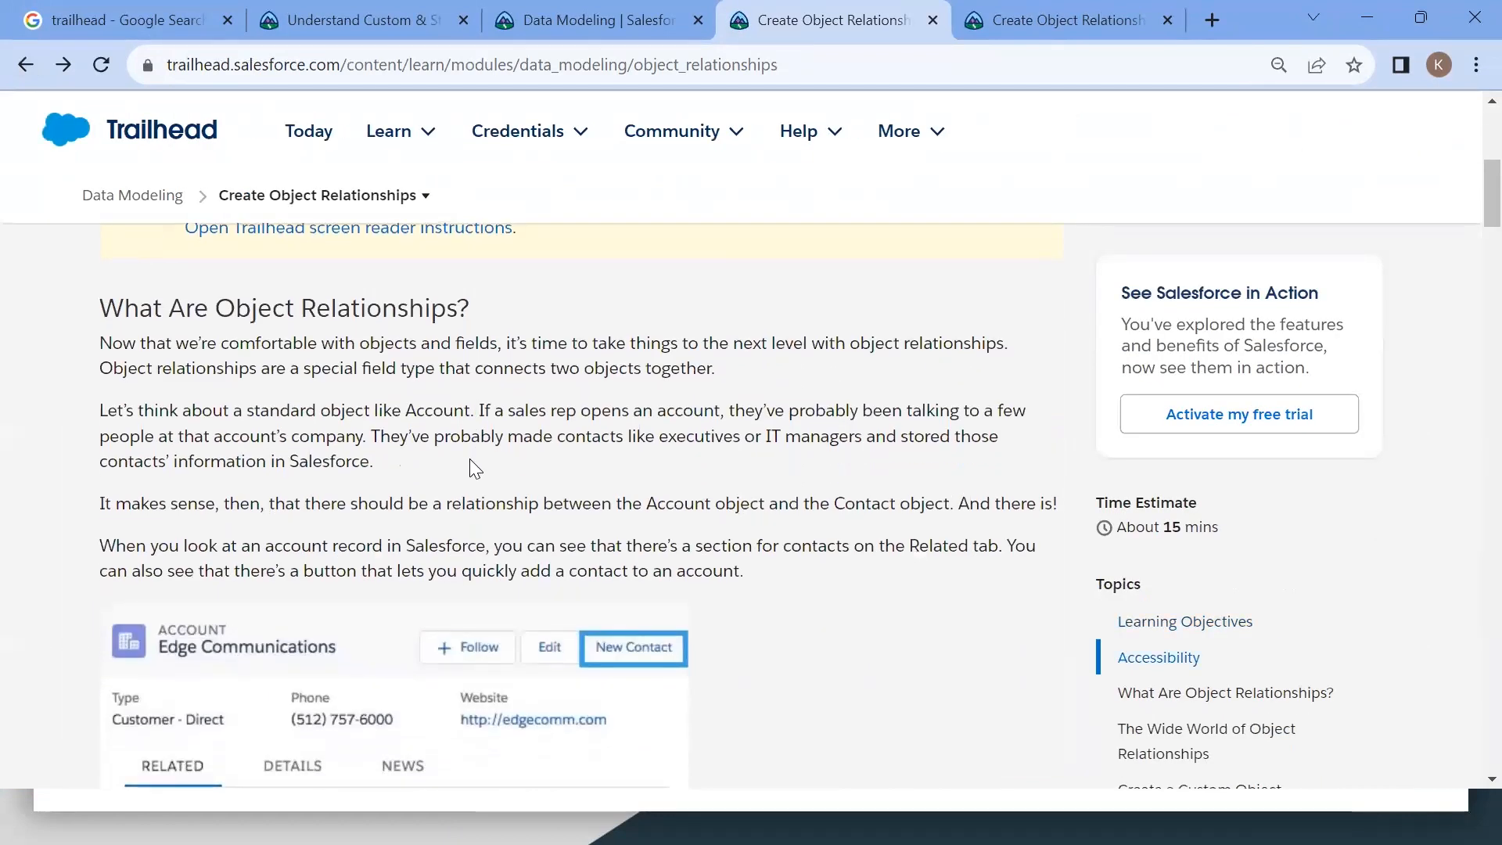
pyautogui.moveTo(99, 308); pyautogui.dragTo(503, 308)
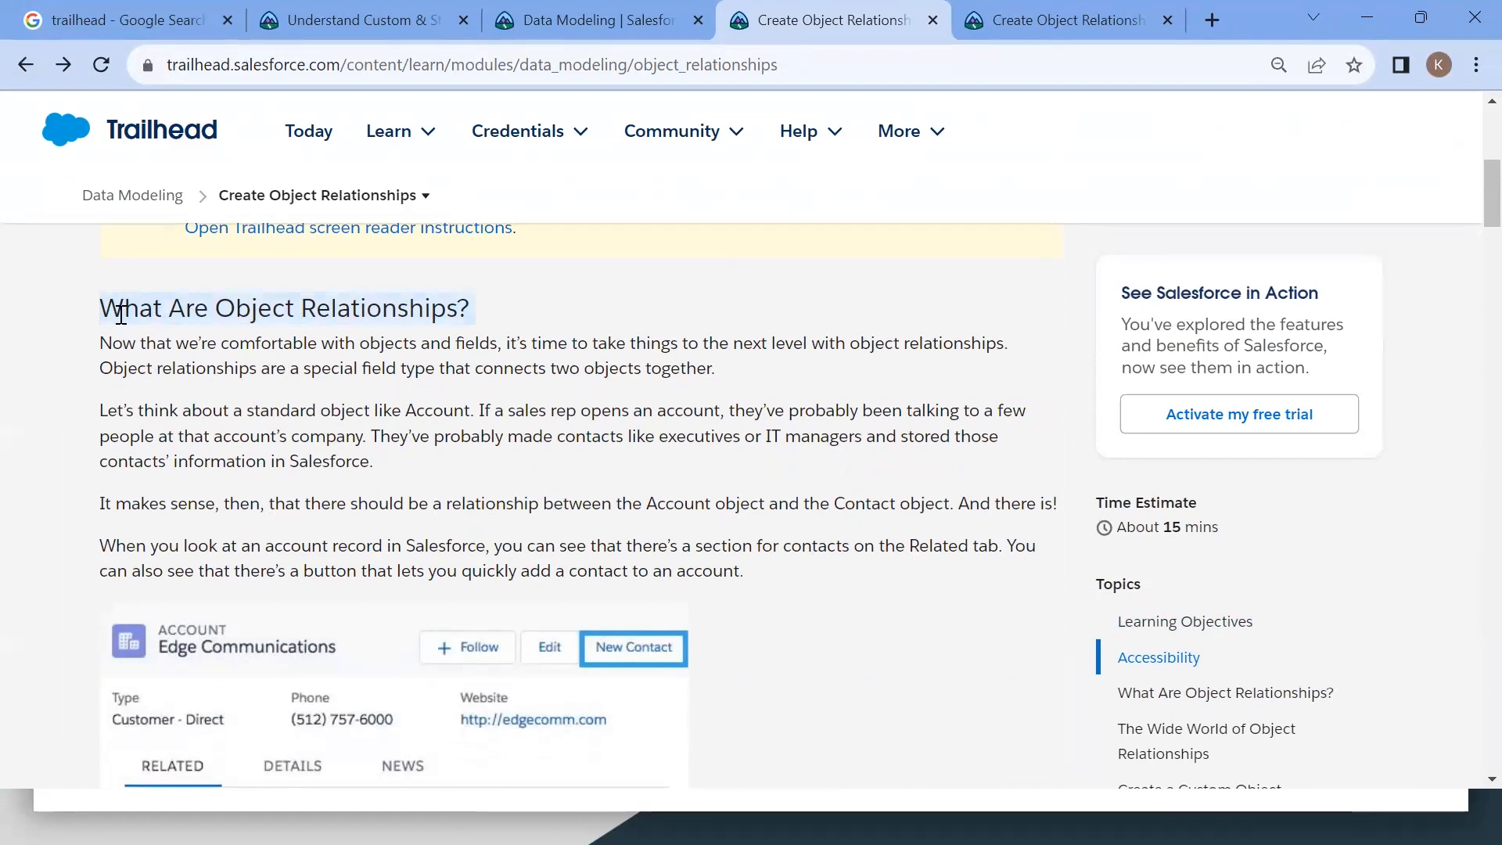
pyautogui.scroll(-10, 228, 413)
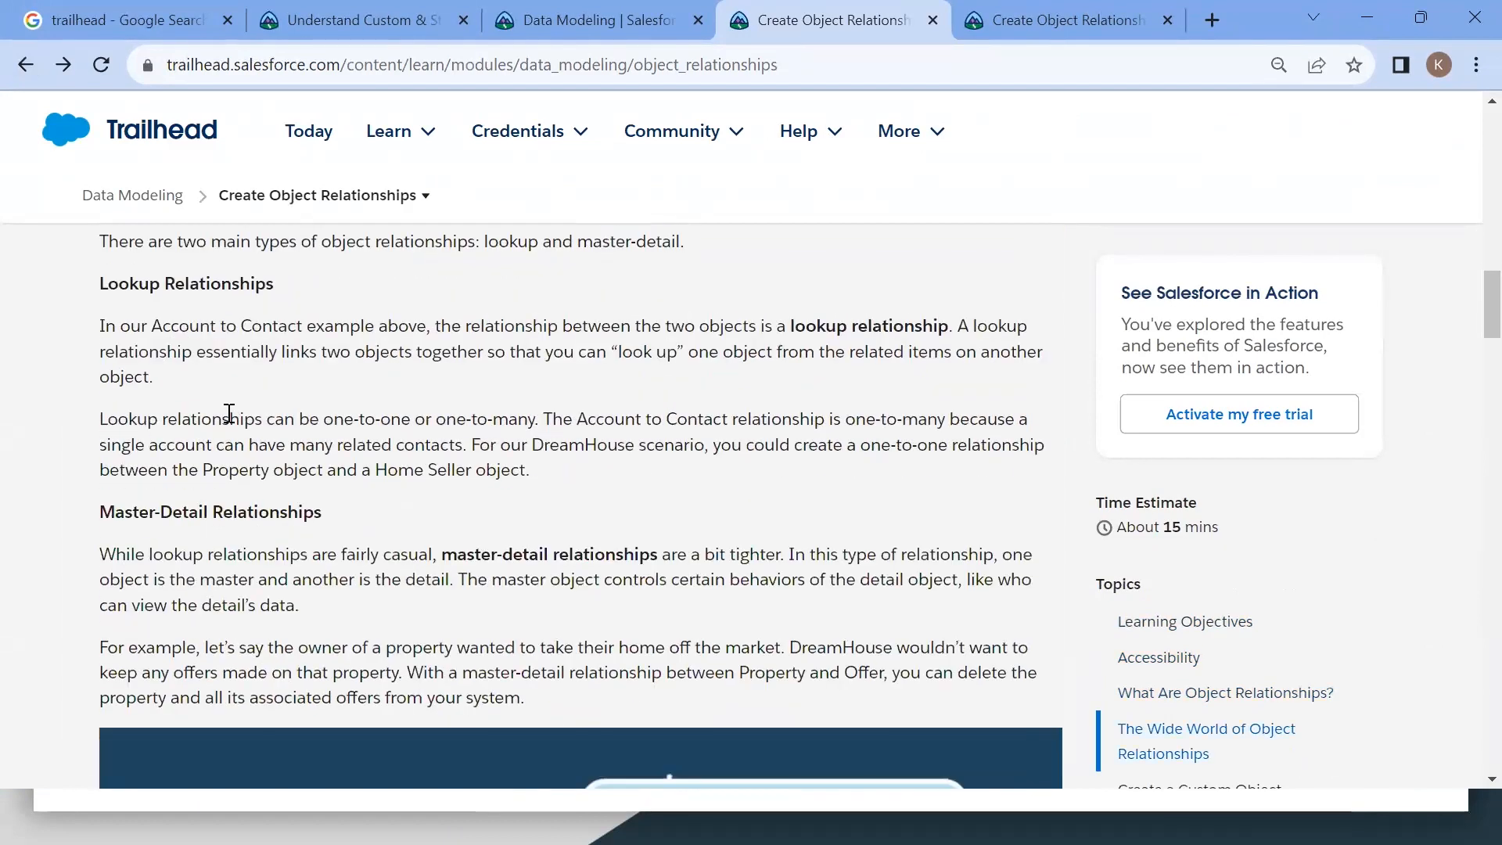
pyautogui.scroll(3, 226, 413)
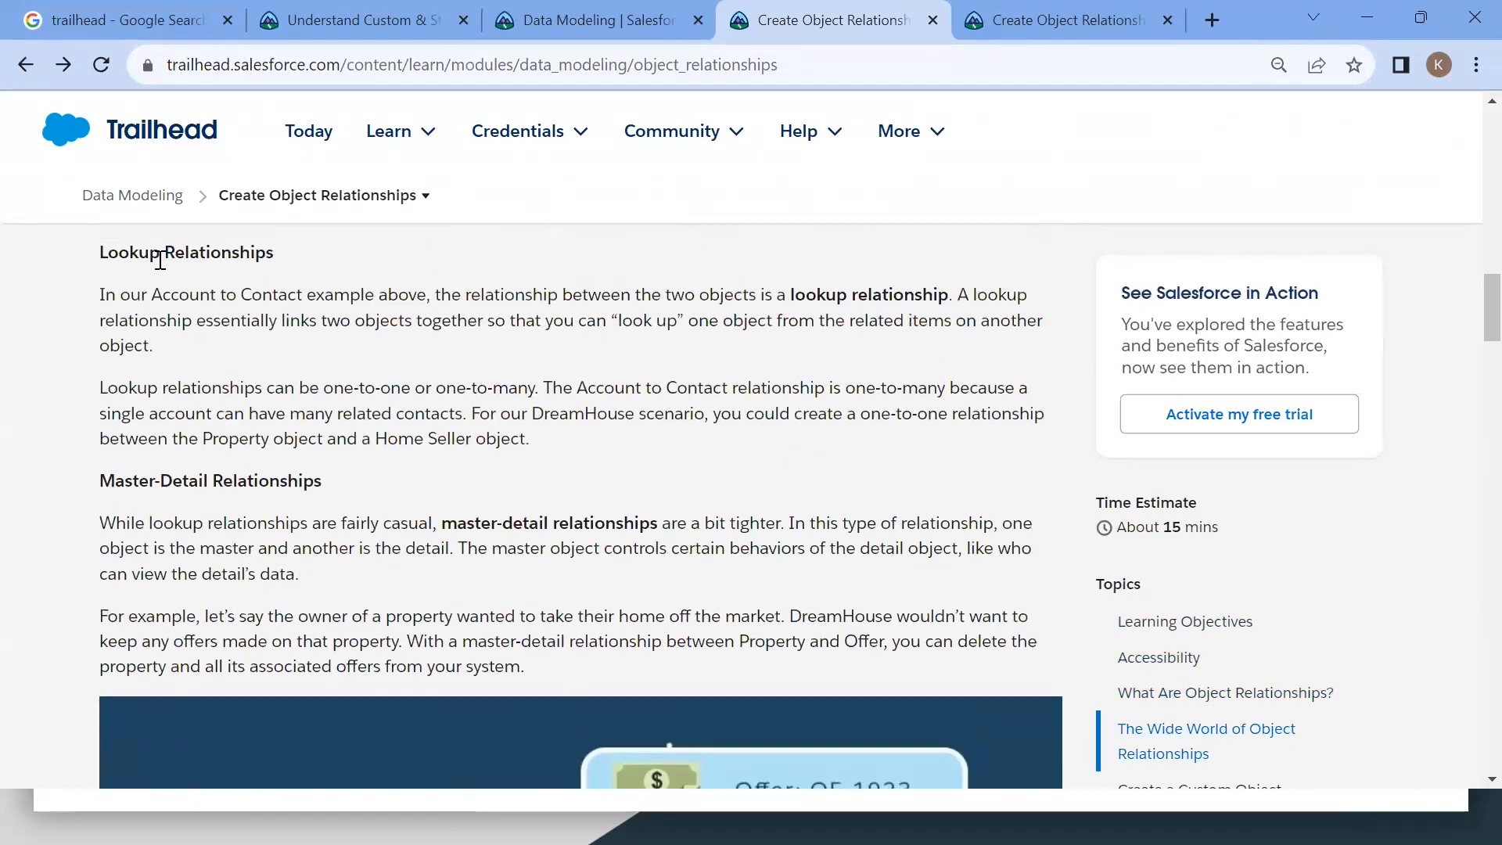
pyautogui.moveTo(152, 295); pyautogui.dragTo(313, 293)
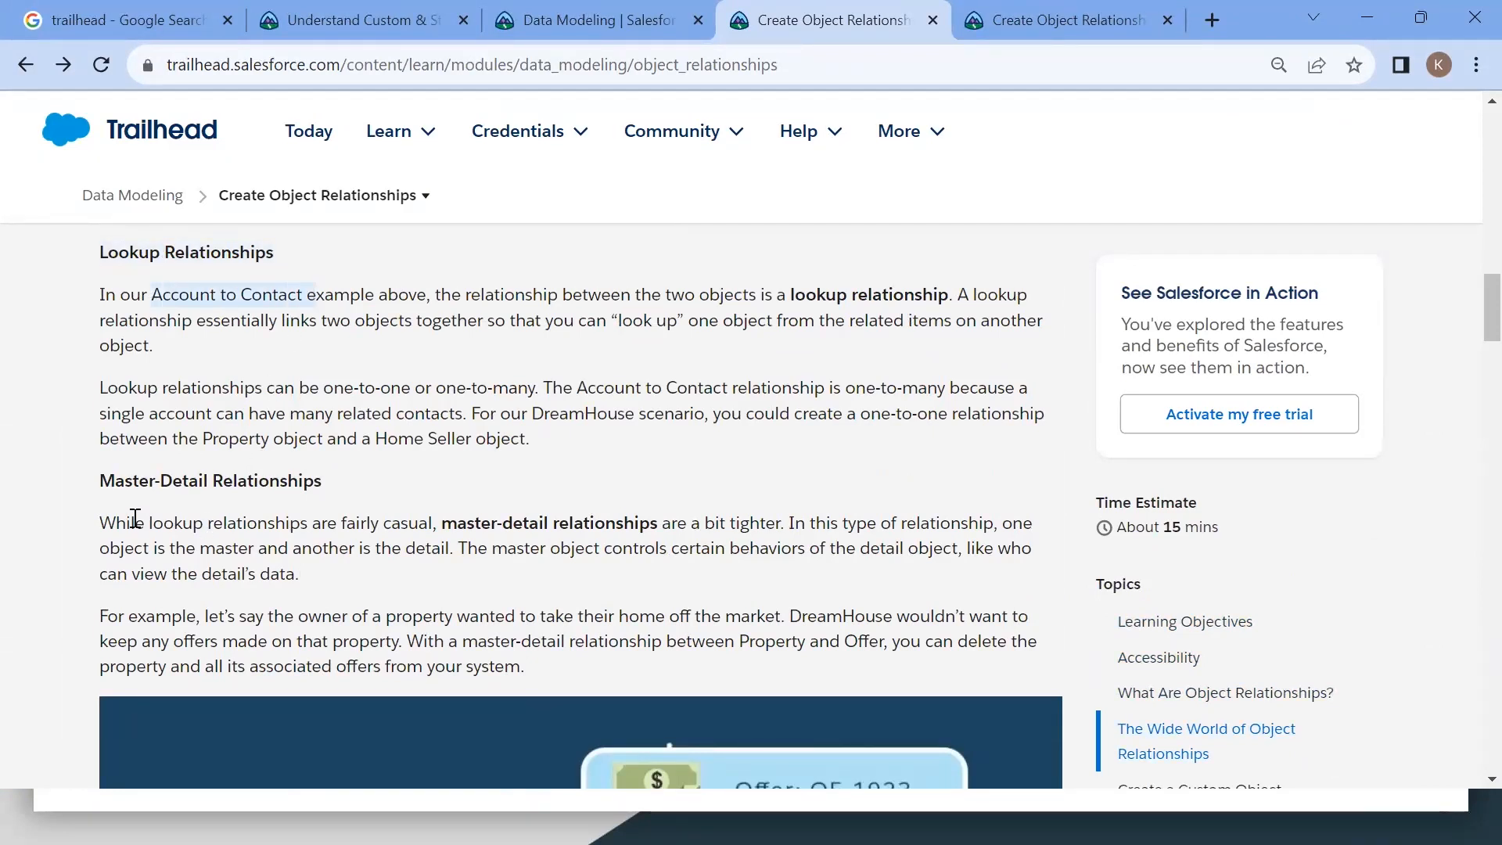
pyautogui.moveTo(101, 480); pyautogui.dragTo(323, 472)
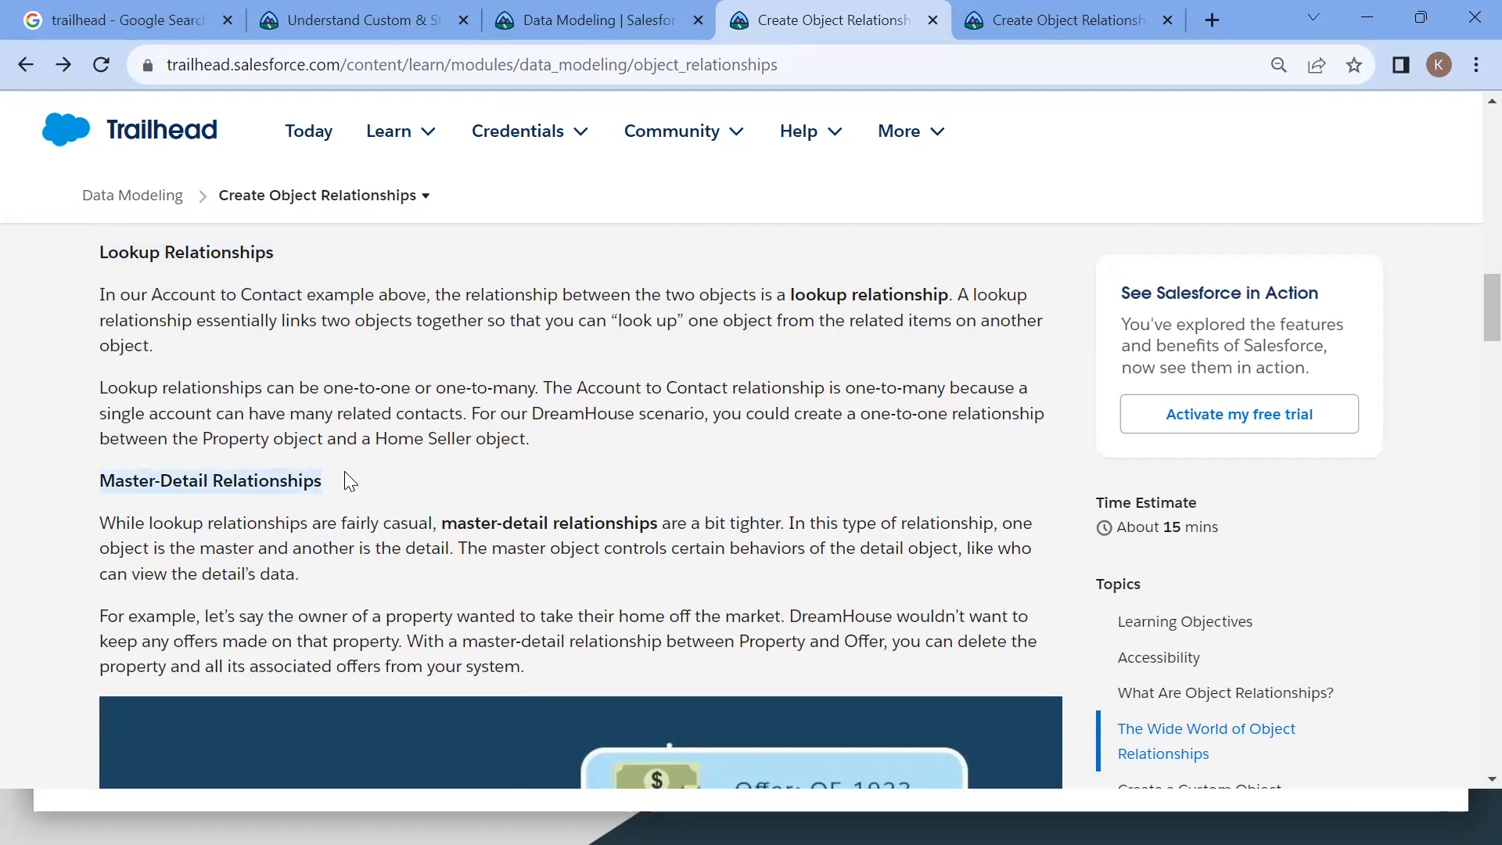
pyautogui.scroll(-3, 345, 479)
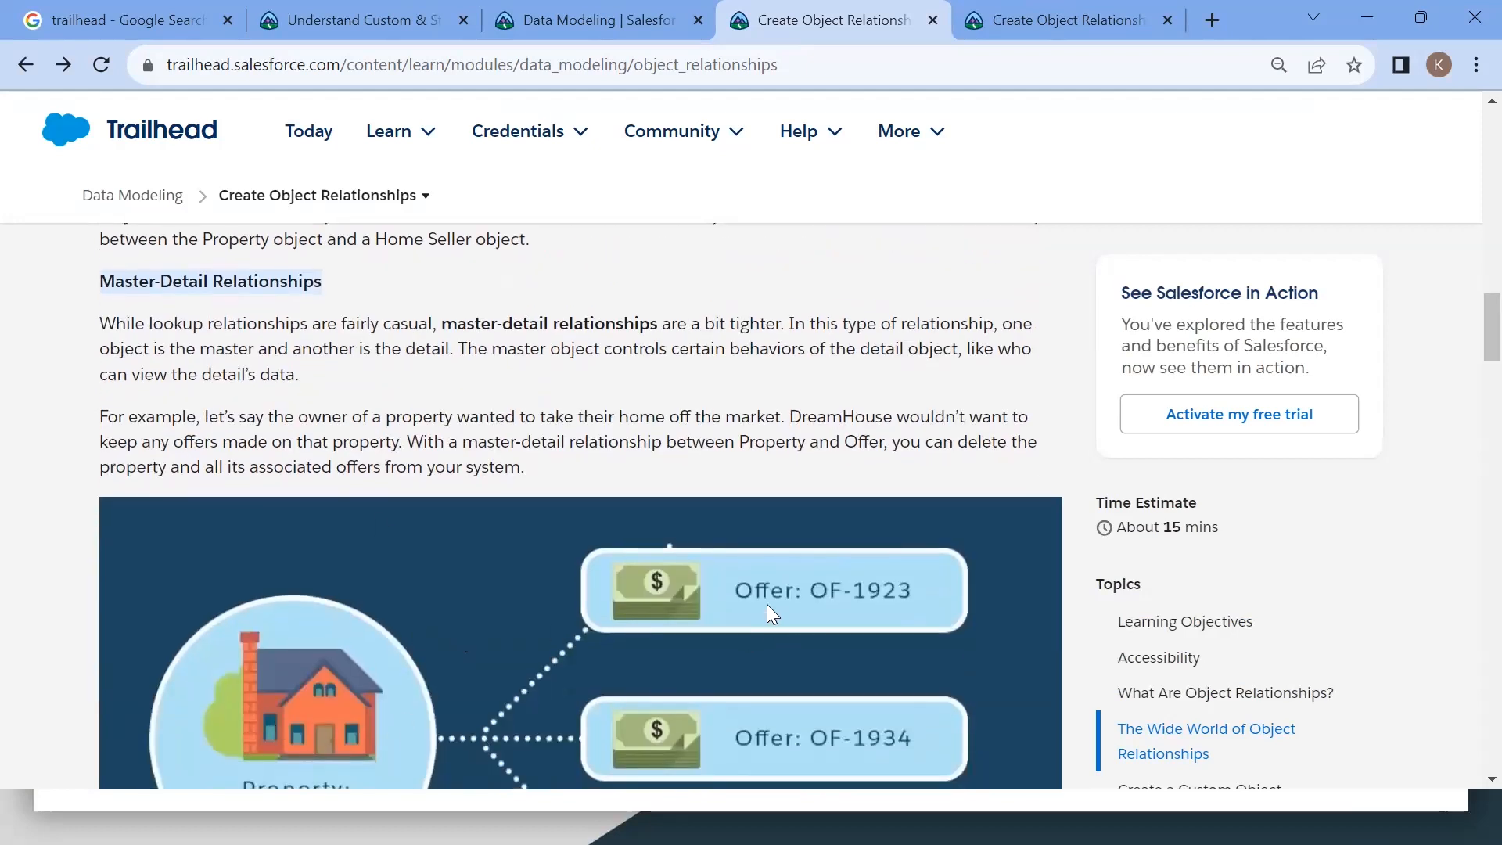
pyautogui.scroll(-10, 767, 604)
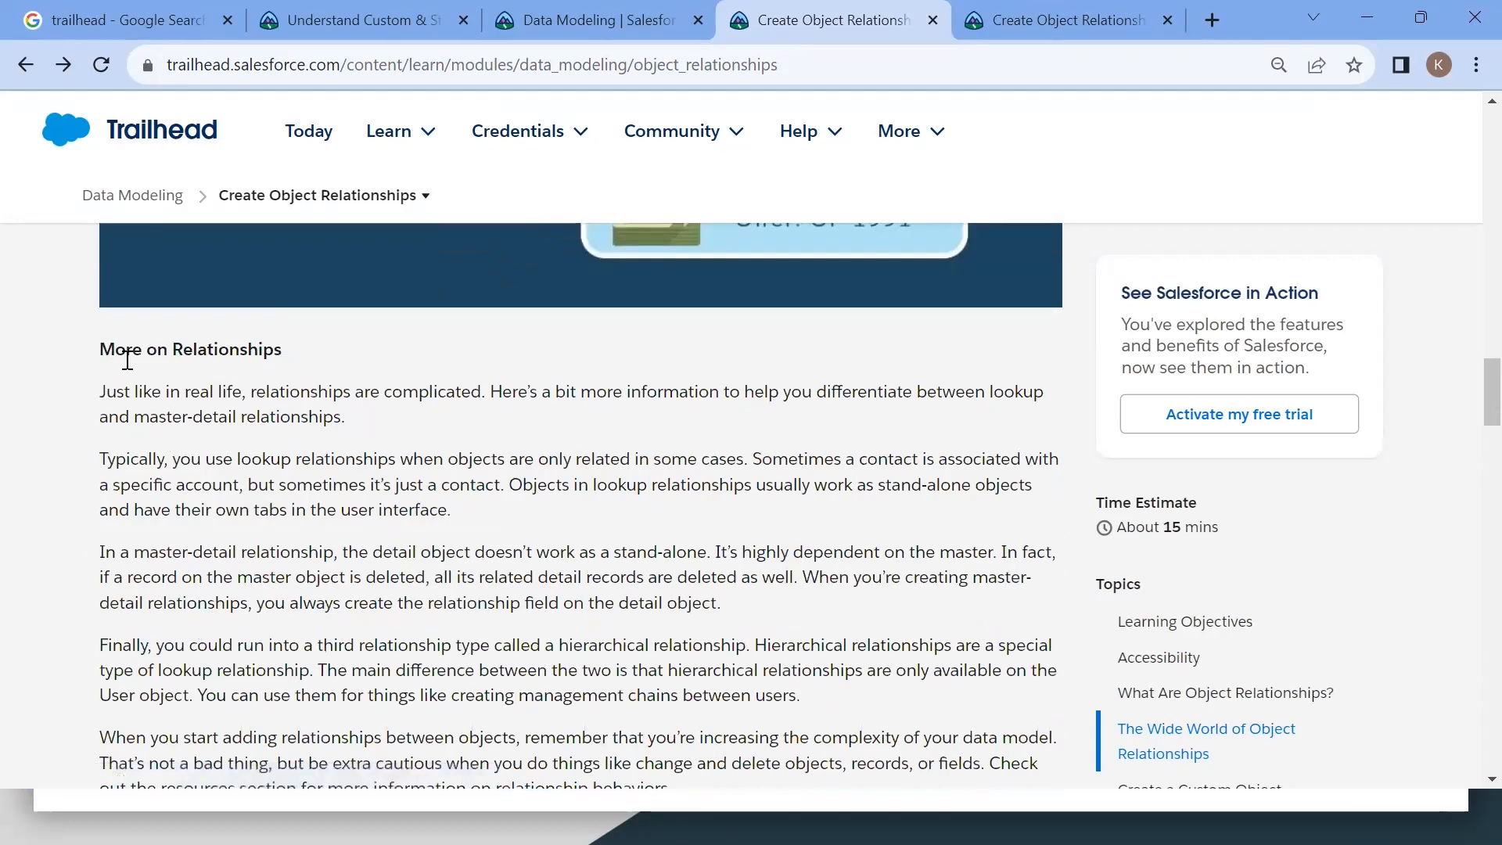
pyautogui.doubleClick(622, 643)
pyautogui.click(622, 643)
pyautogui.doubleClick(621, 643)
pyautogui.scroll(6, 621, 486)
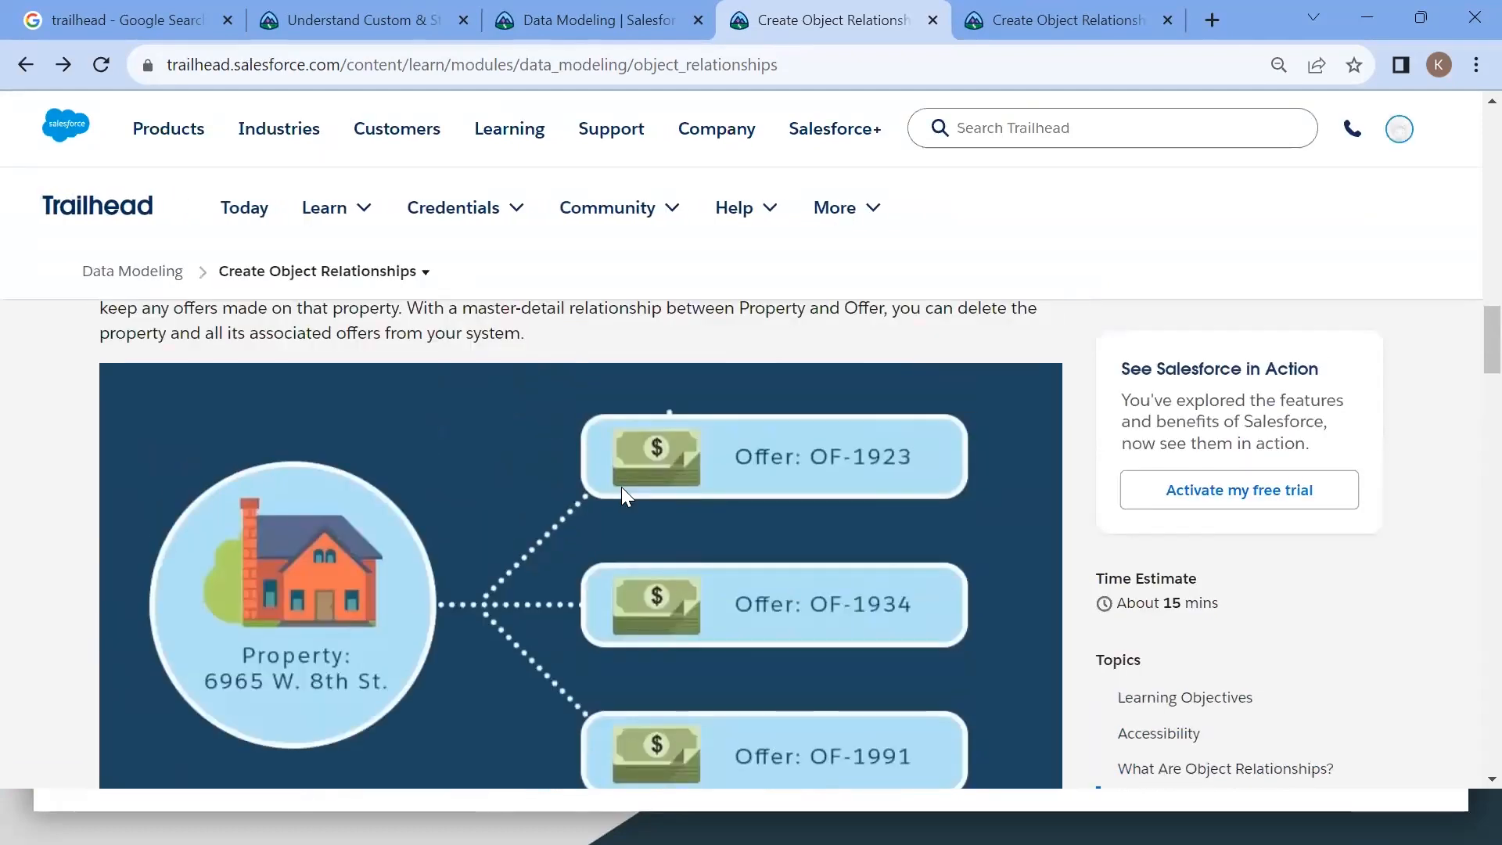
pyautogui.scroll(-12, 622, 486)
pyautogui.scroll(-3, 622, 489)
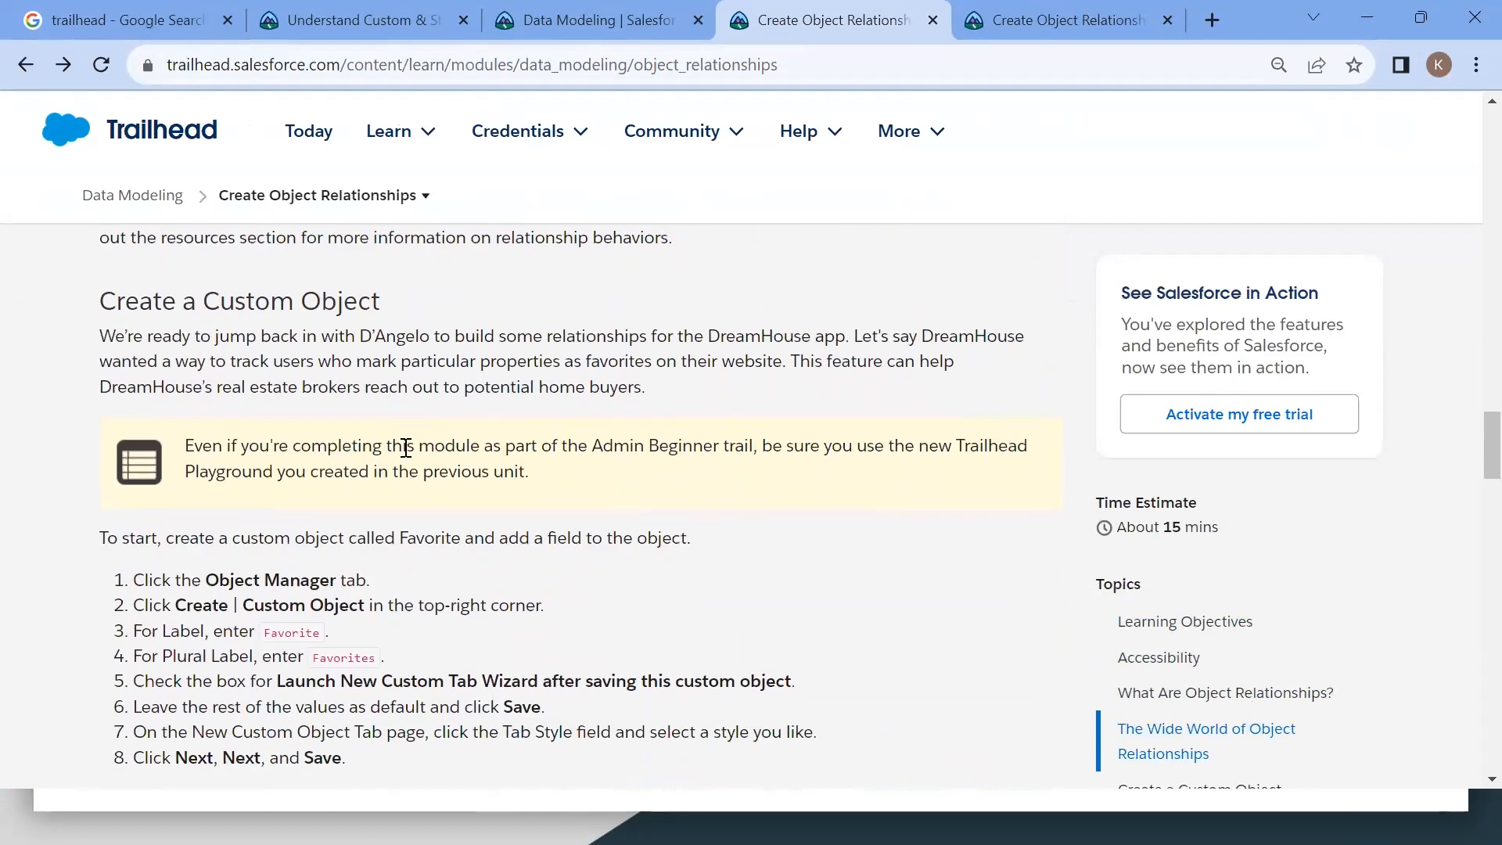
pyautogui.scroll(-2, 470, 564)
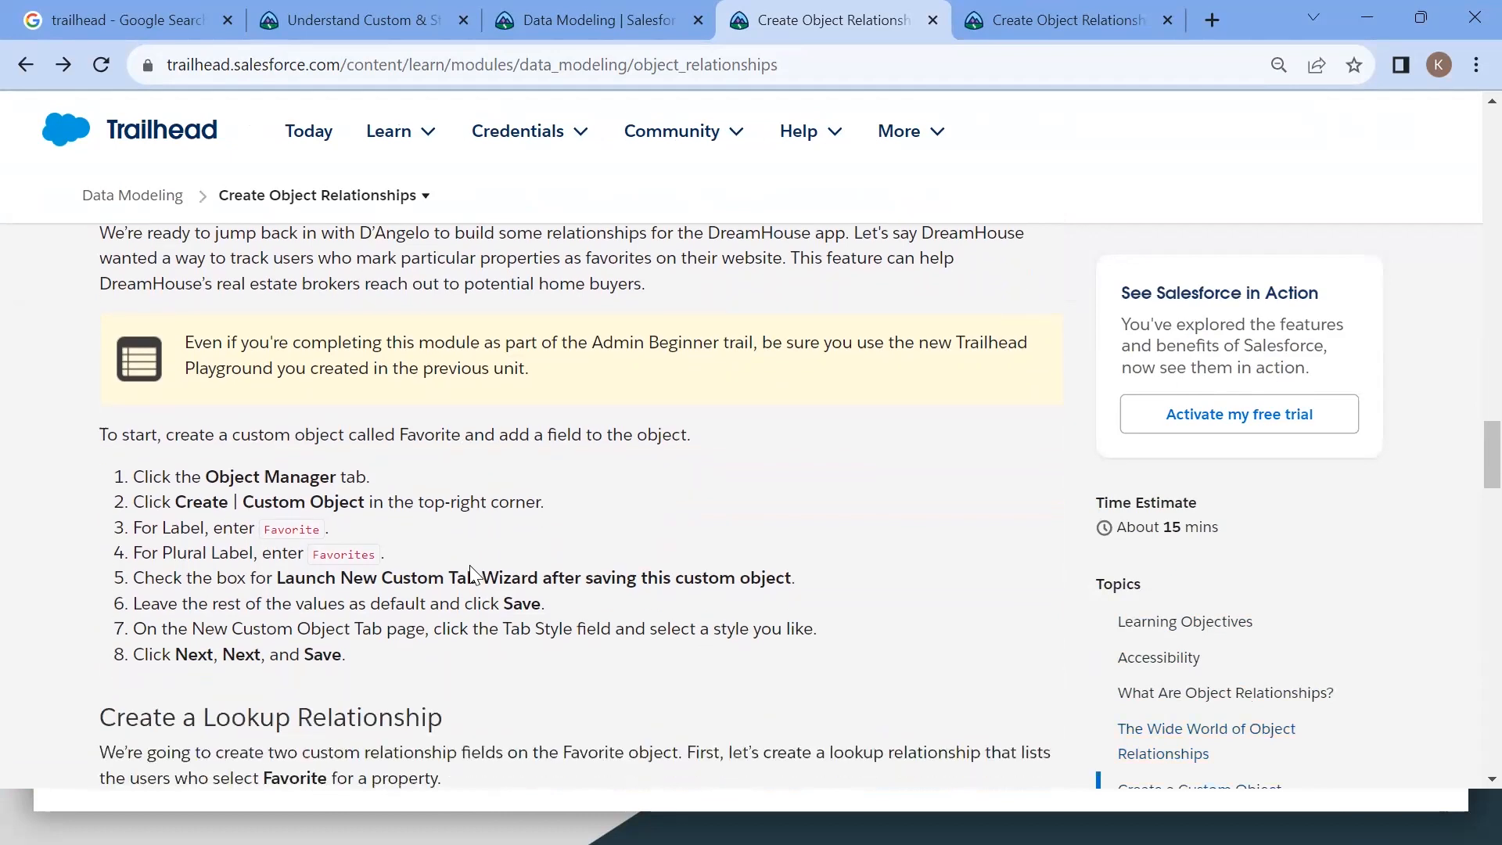
pyautogui.doubleClick(306, 518)
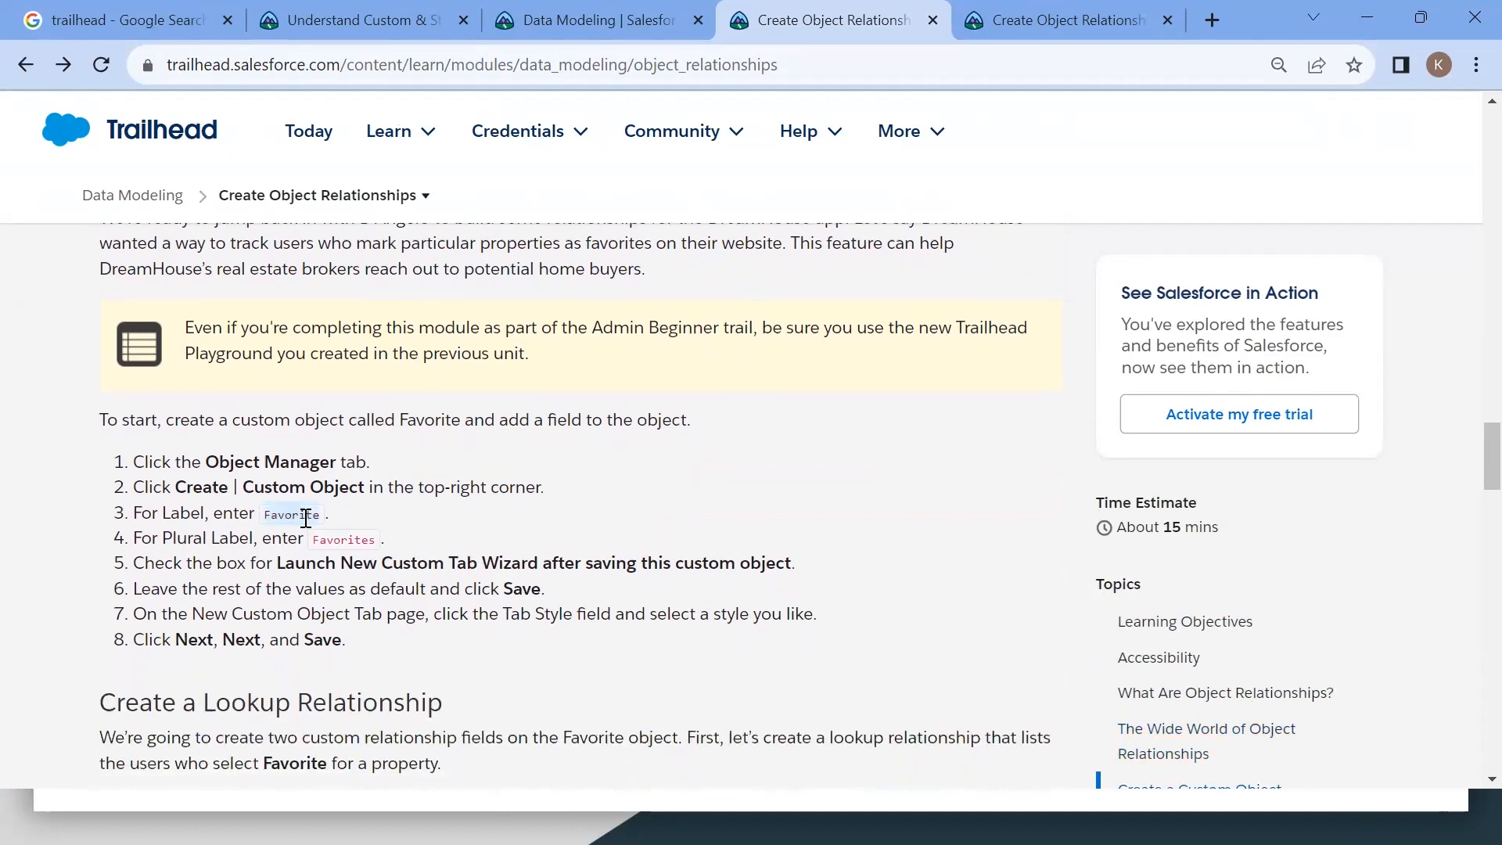
# Step: Switch to the playground org, open Setup, and go to the Object Manager
pyautogui.hotkey('alt', 'Tab')
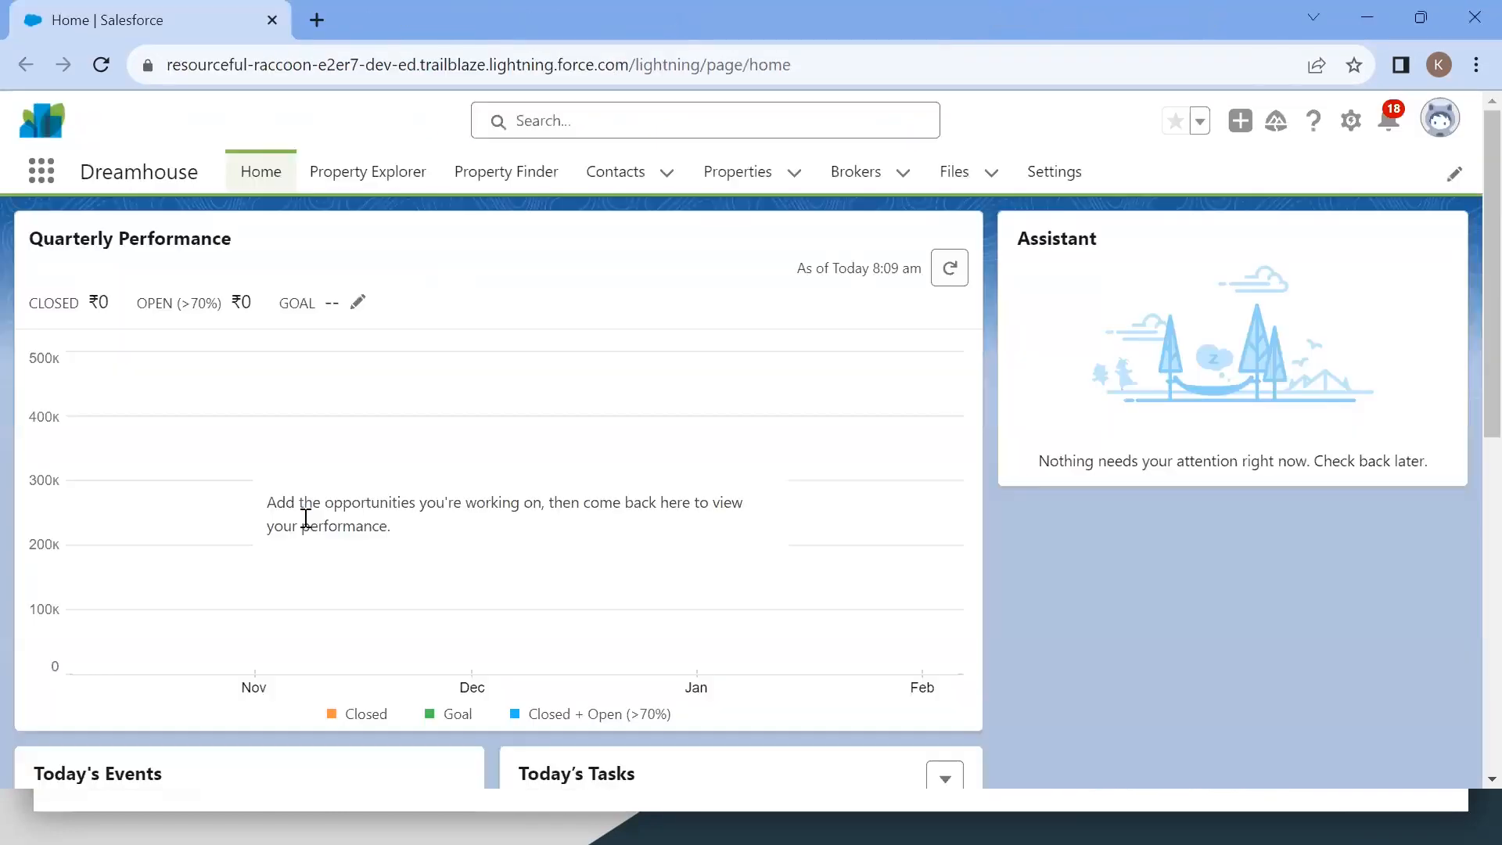
pyautogui.click(1352, 121)
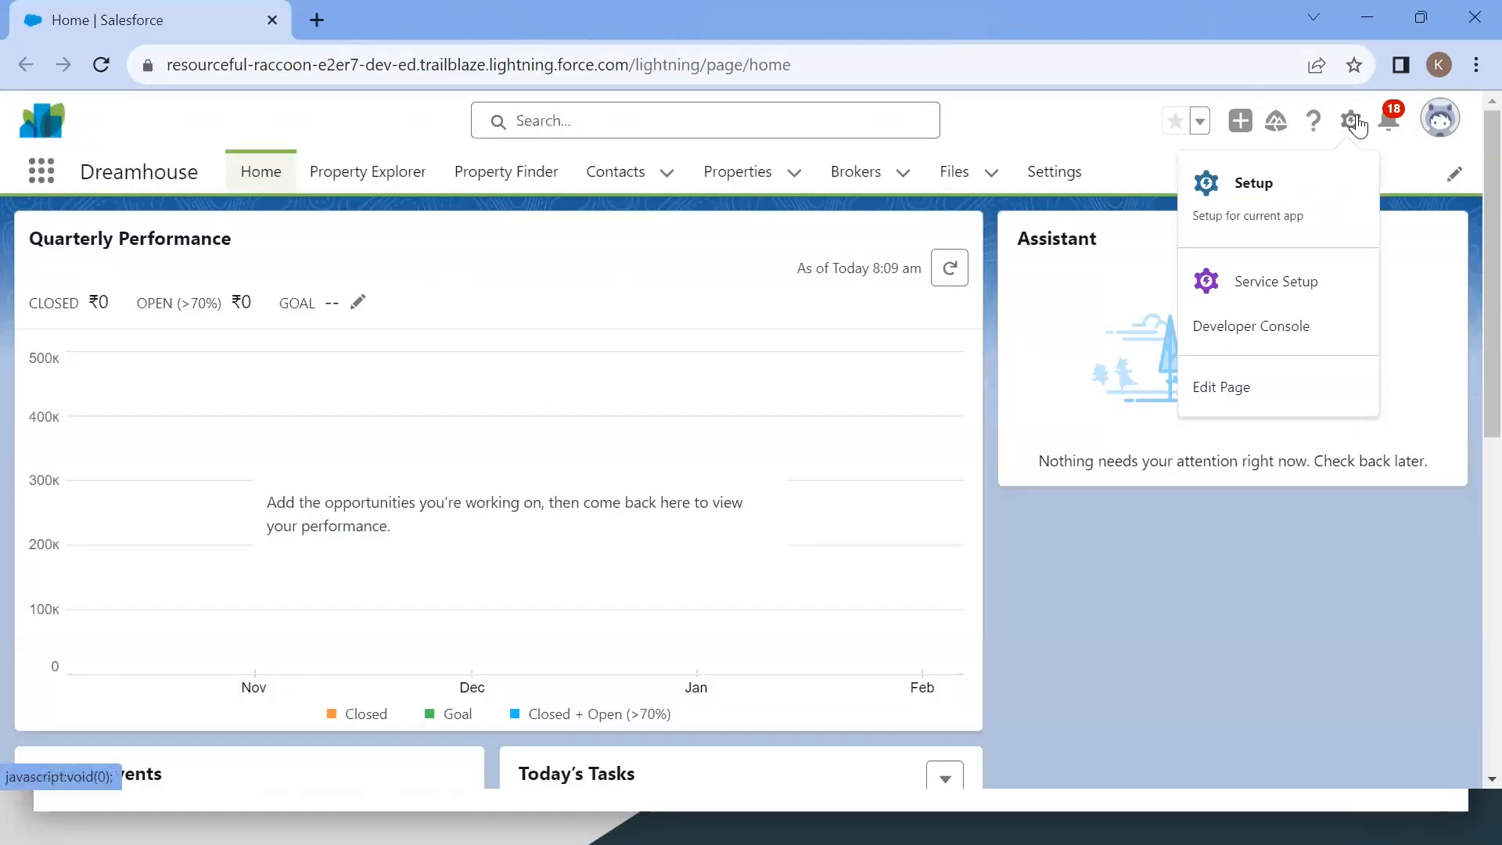
pyautogui.click(1255, 200)
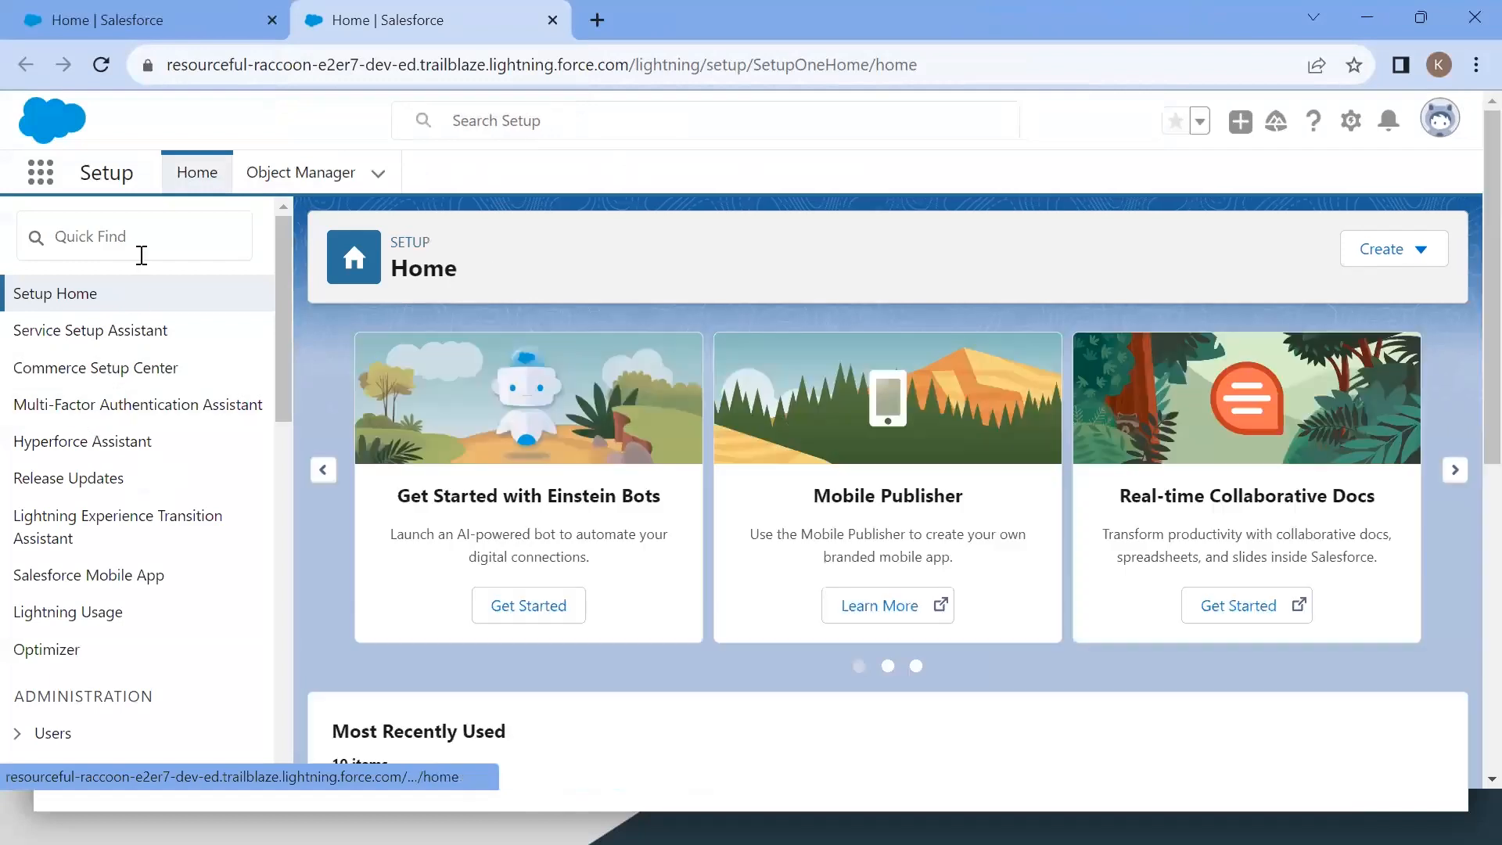
pyautogui.click(305, 174)
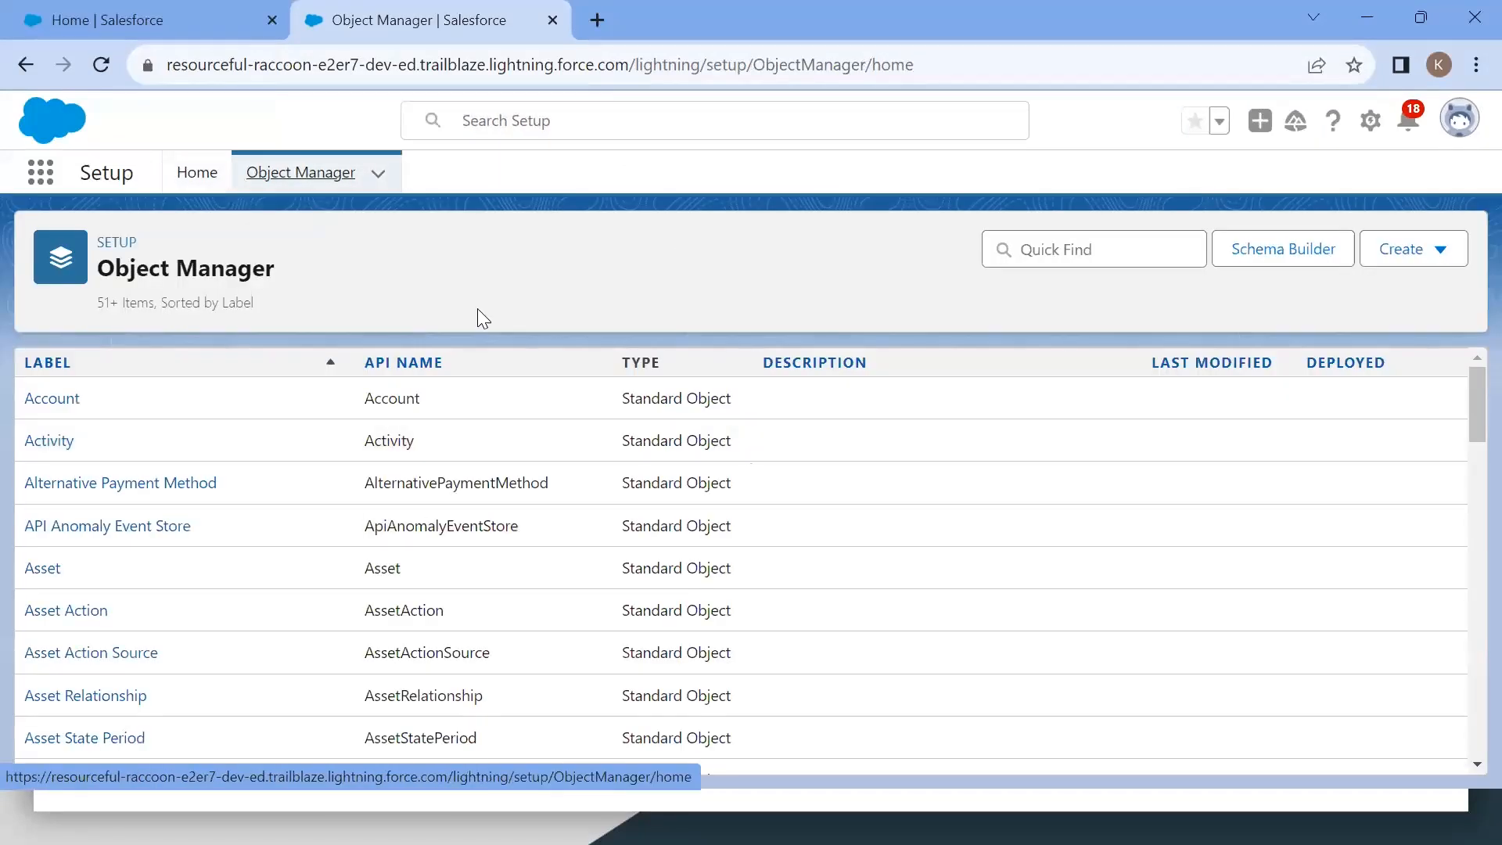
# Step: Start a new custom object and set its label to Favorite
pyautogui.click(1417, 250)
pyautogui.click(1292, 313)
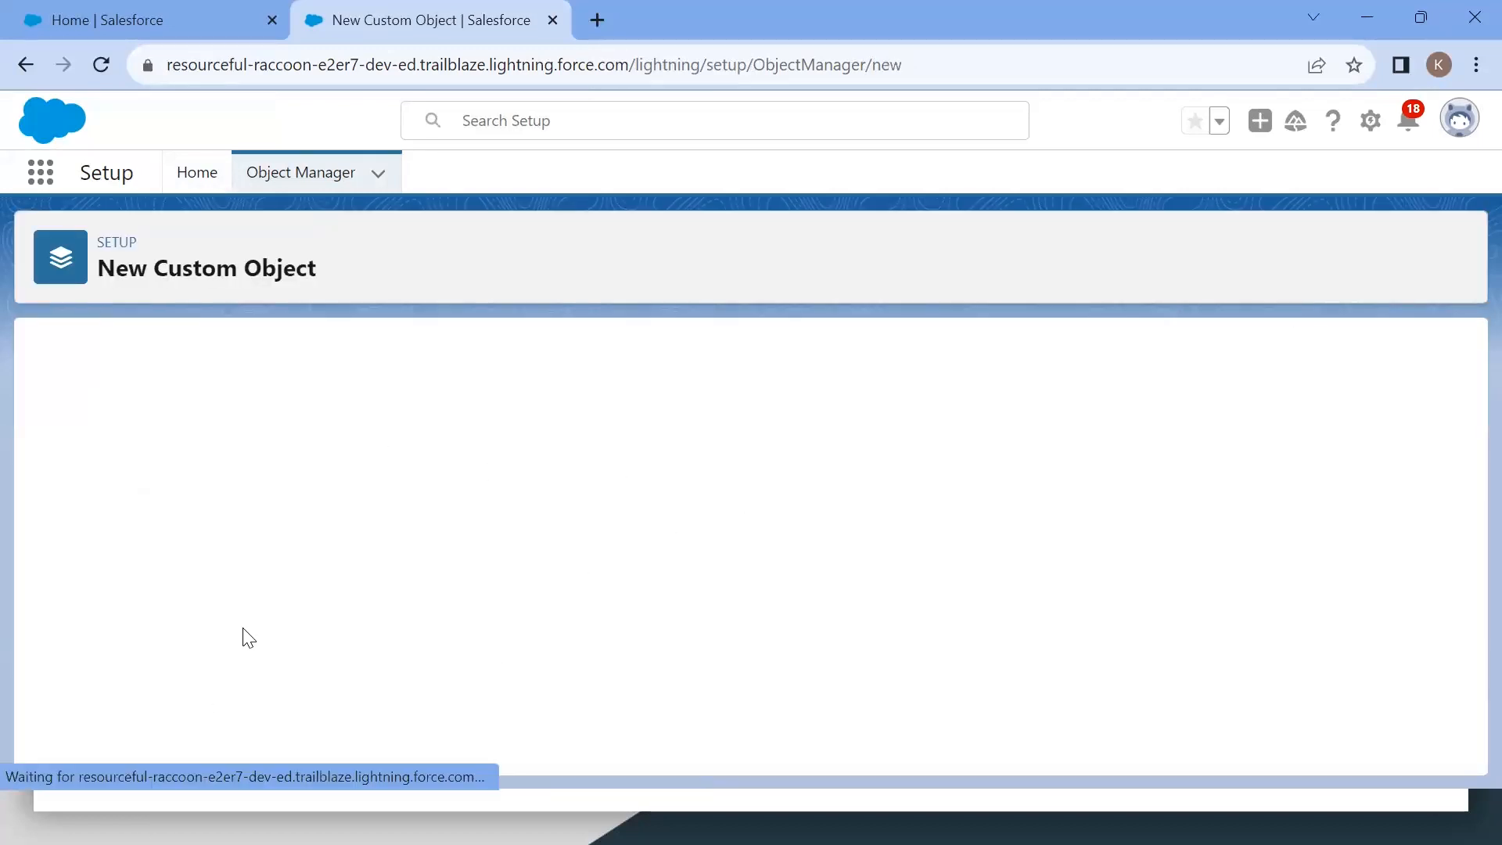
pyautogui.click(406, 550)
pyautogui.write('Favorite')
pyautogui.click(373, 576)
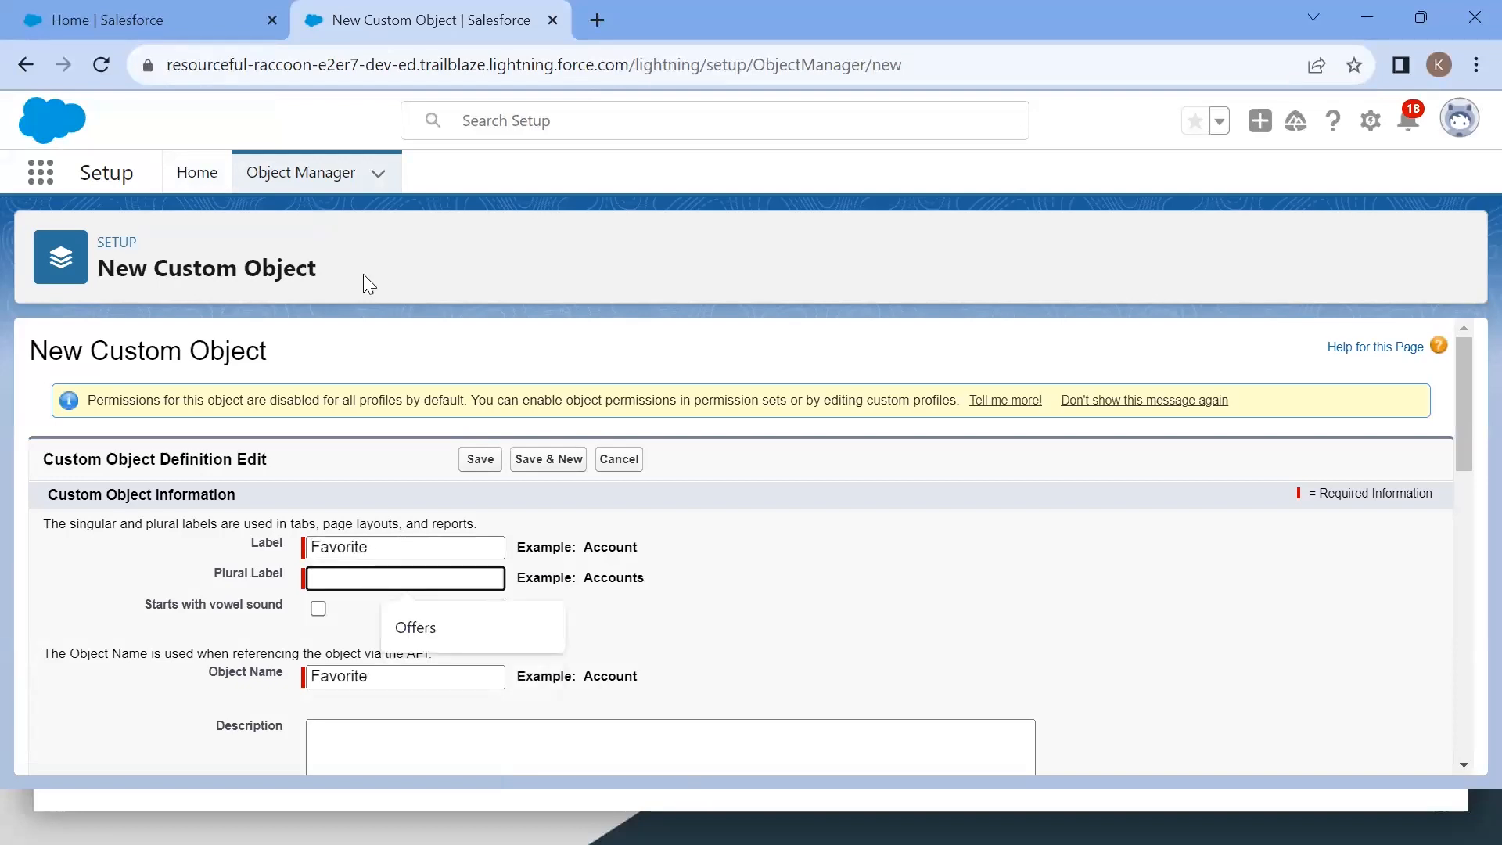
# Step: Copy Favorites from the unit's instructions and paste it as the object's plural label
pyautogui.hotkey('alt', 'Tab')
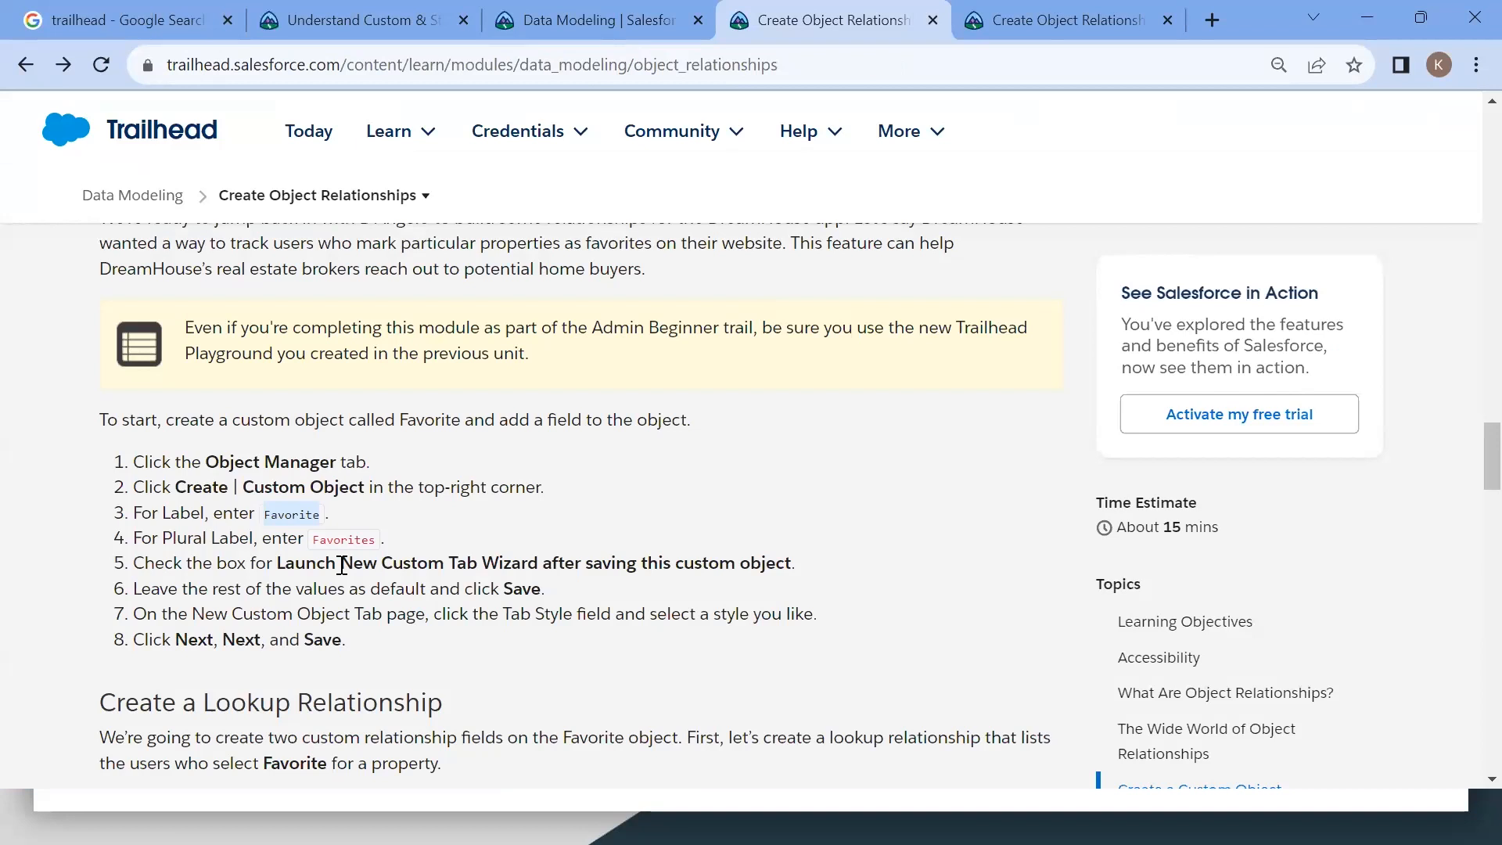
pyautogui.doubleClick(346, 538)
pyautogui.hotkey('ctrl', 'c')
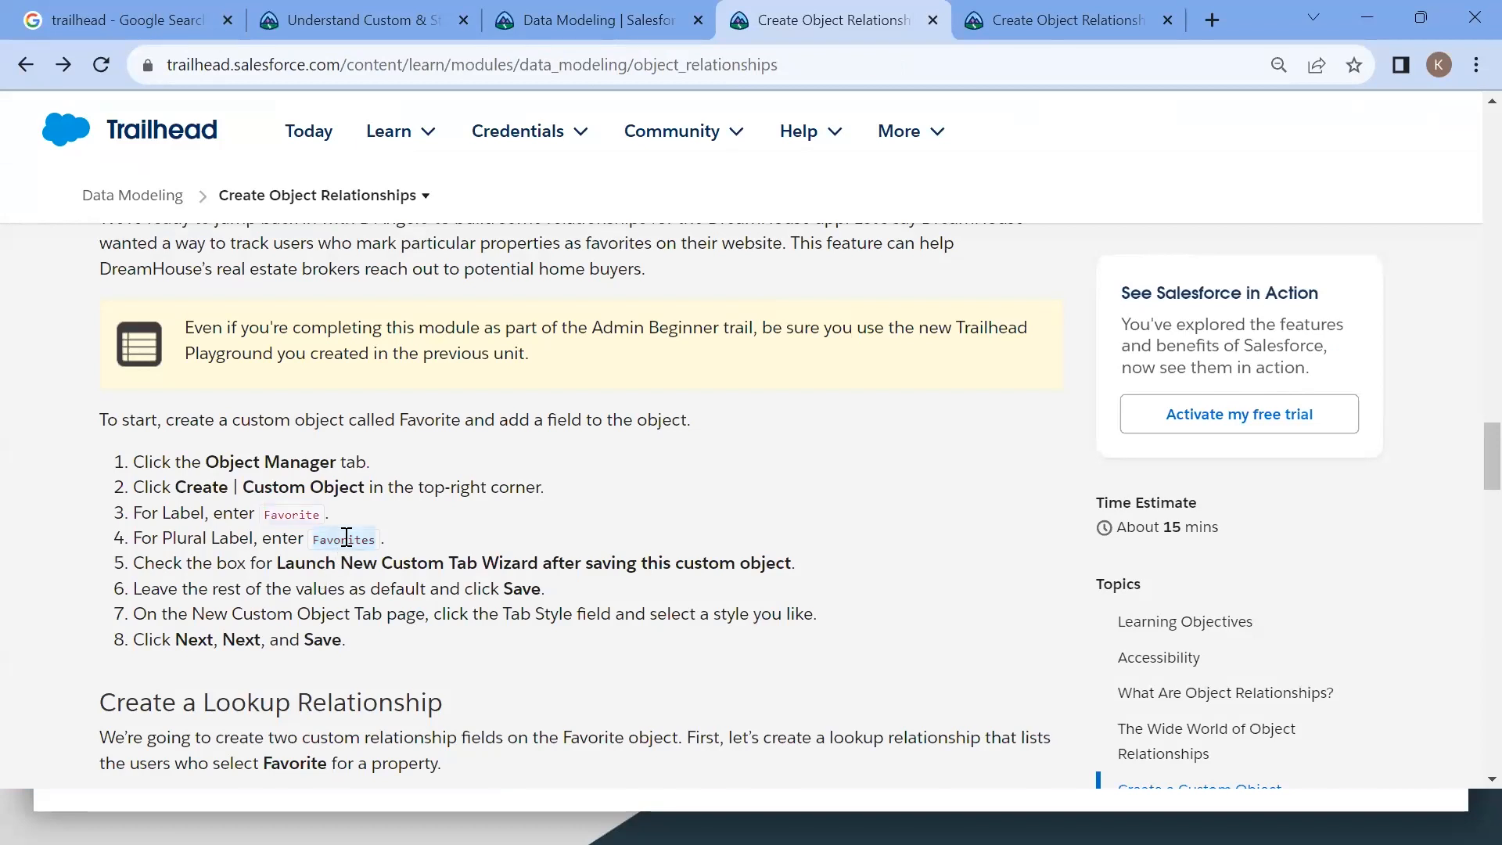
pyautogui.hotkey('alt', 'Tab')
pyautogui.click(366, 585)
pyautogui.hotkey('ctrl', 'v')
# Step: Review the unit's remaining custom object steps alongside the rest of the new object form
pyautogui.hotkey('alt', 'Tab')
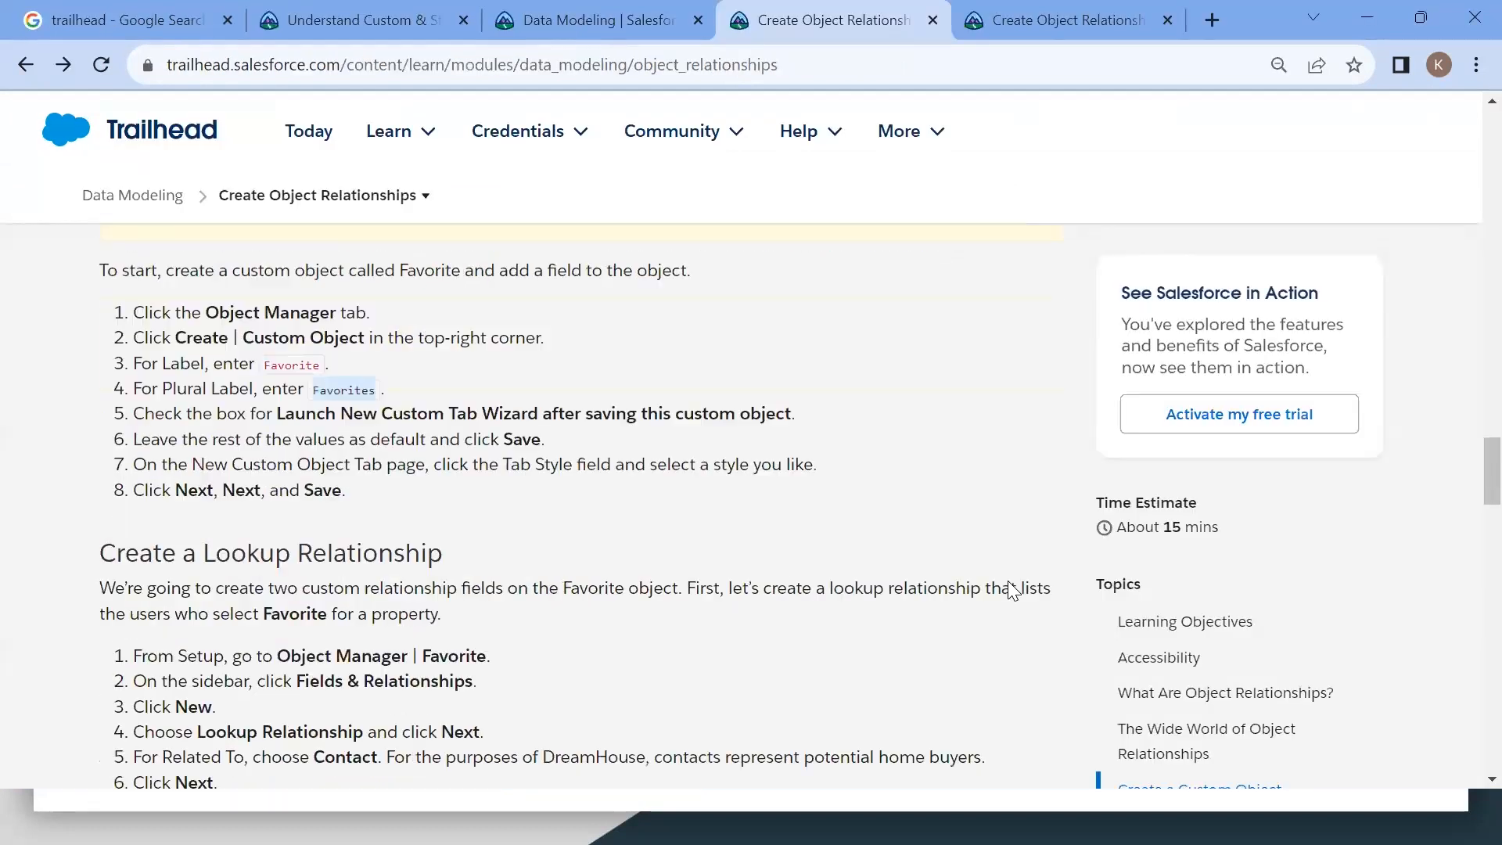
pyautogui.moveTo(276, 418); pyautogui.dragTo(806, 426)
pyautogui.hotkey('alt', 'Tab')
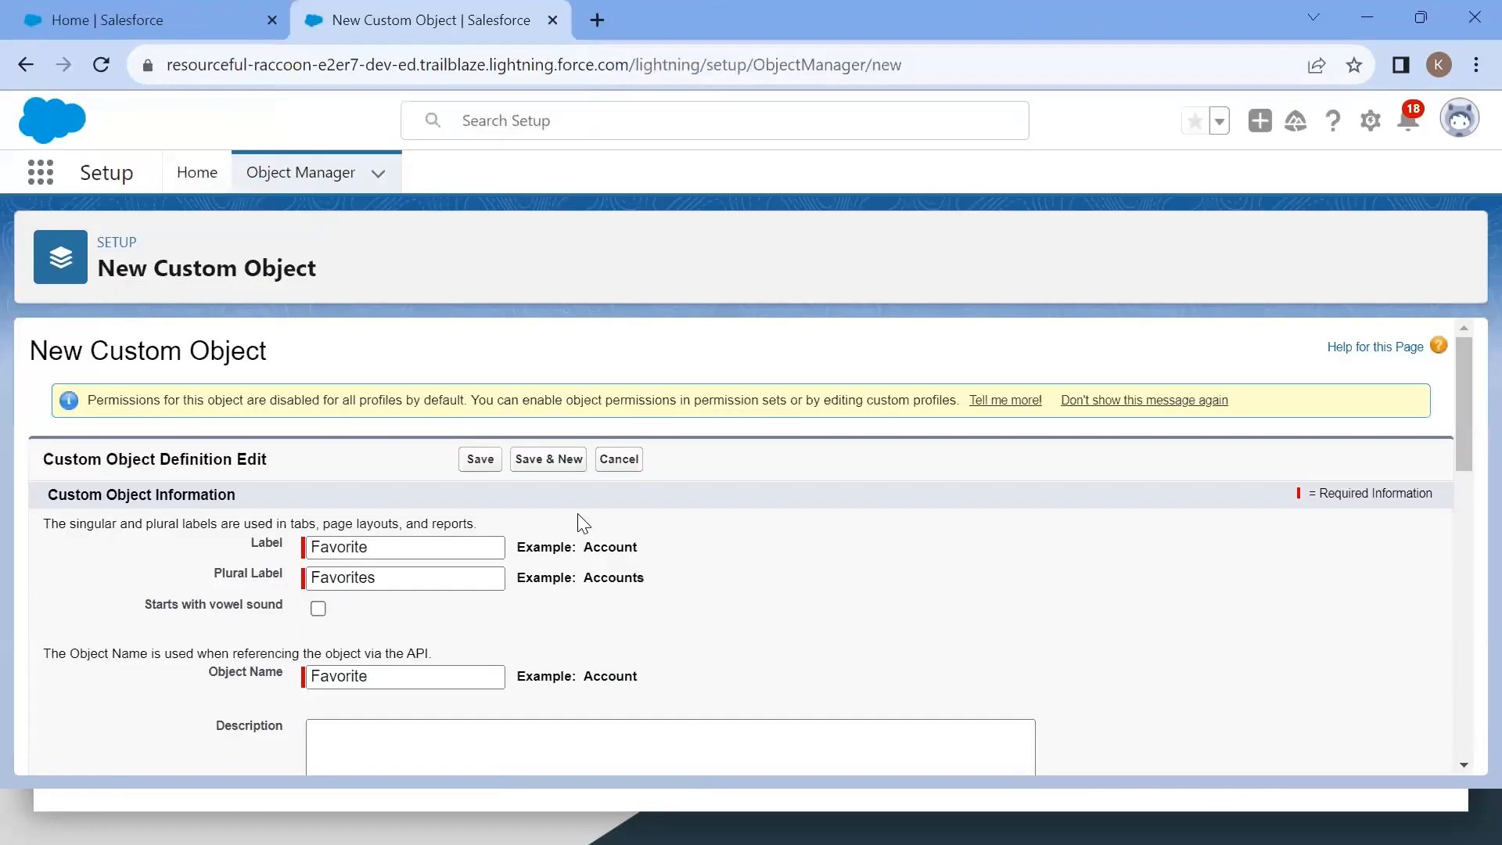
pyautogui.scroll(-5, 580, 524)
pyautogui.scroll(-3, 579, 524)
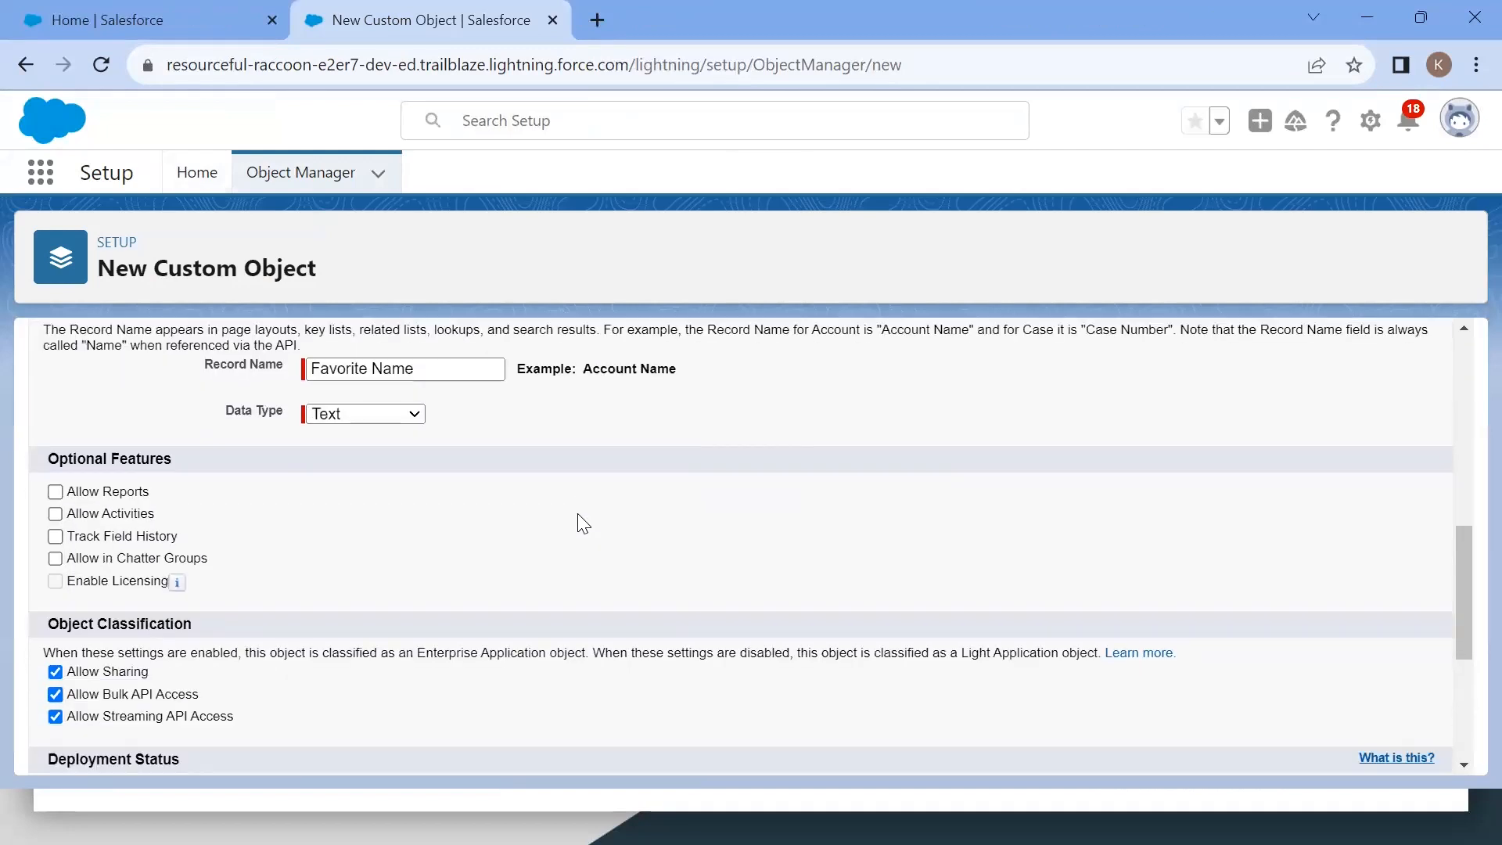
pyautogui.hotkey('alt', 'Tab')
pyautogui.scroll(-2, 582, 523)
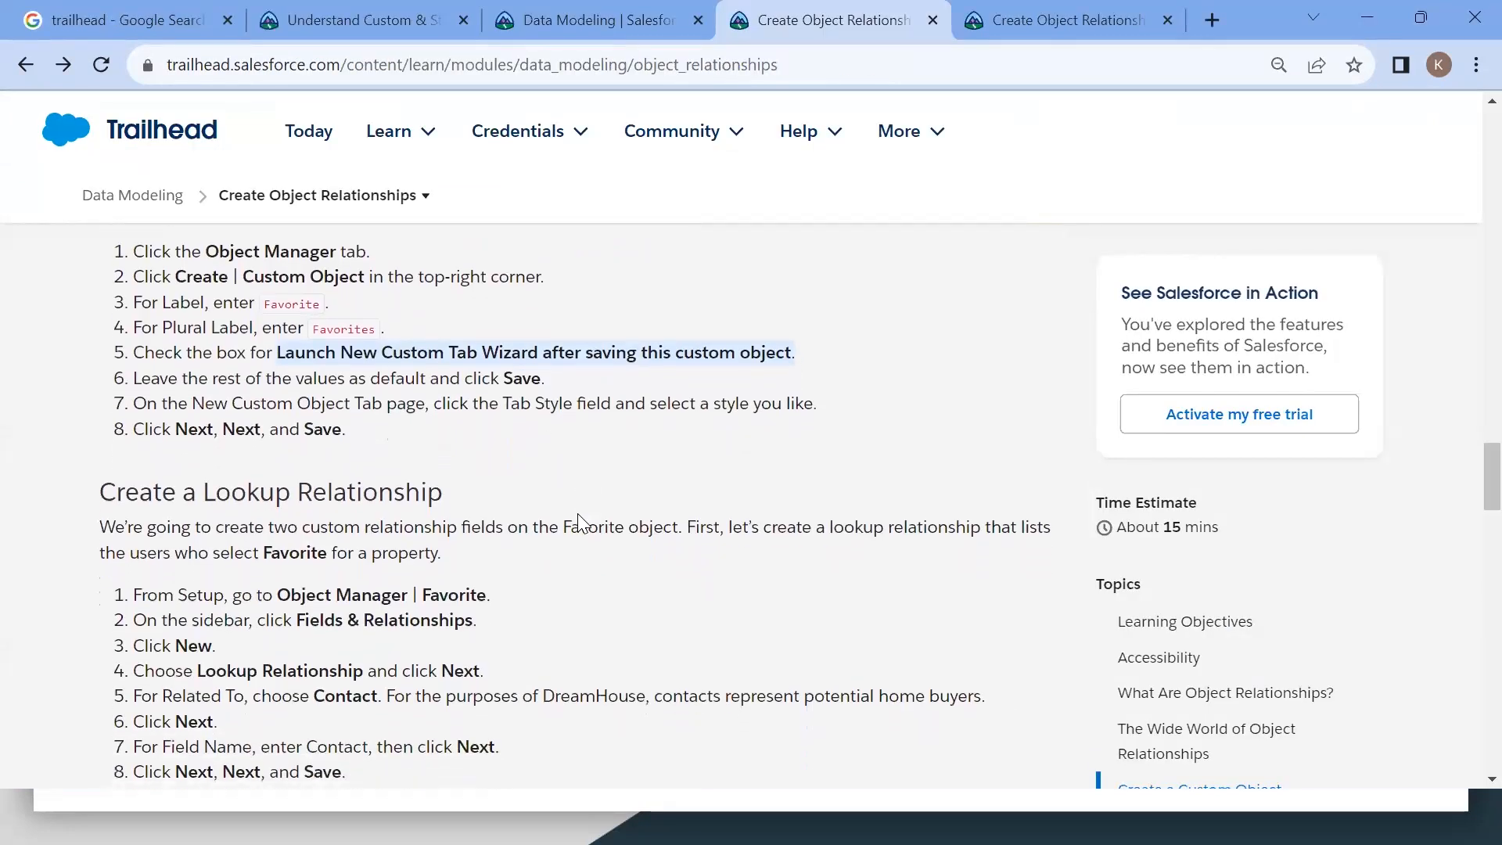
pyautogui.hotkey('alt', 'Tab')
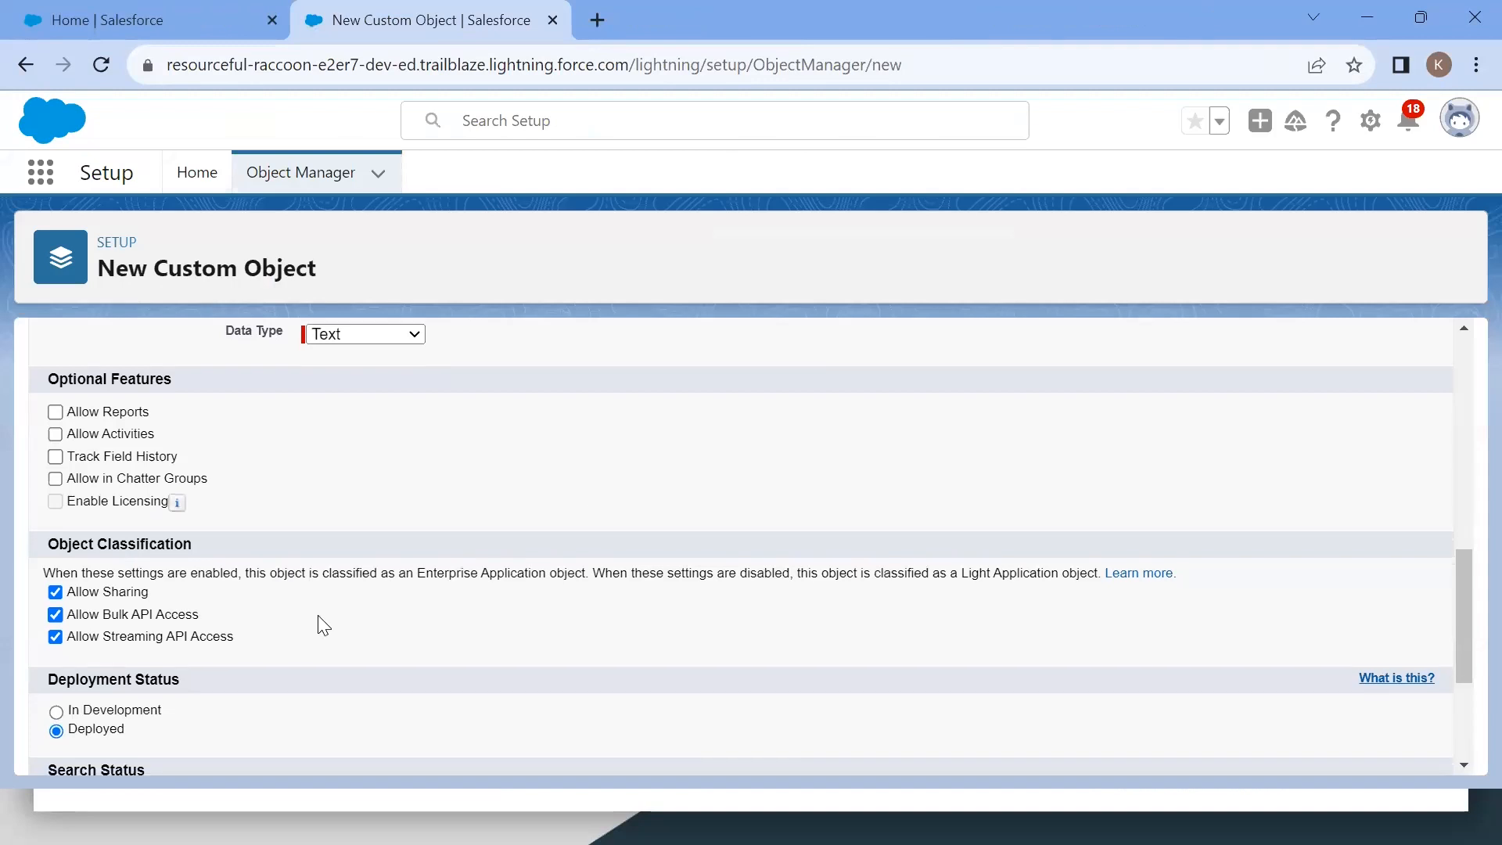
pyautogui.scroll(-4, 318, 614)
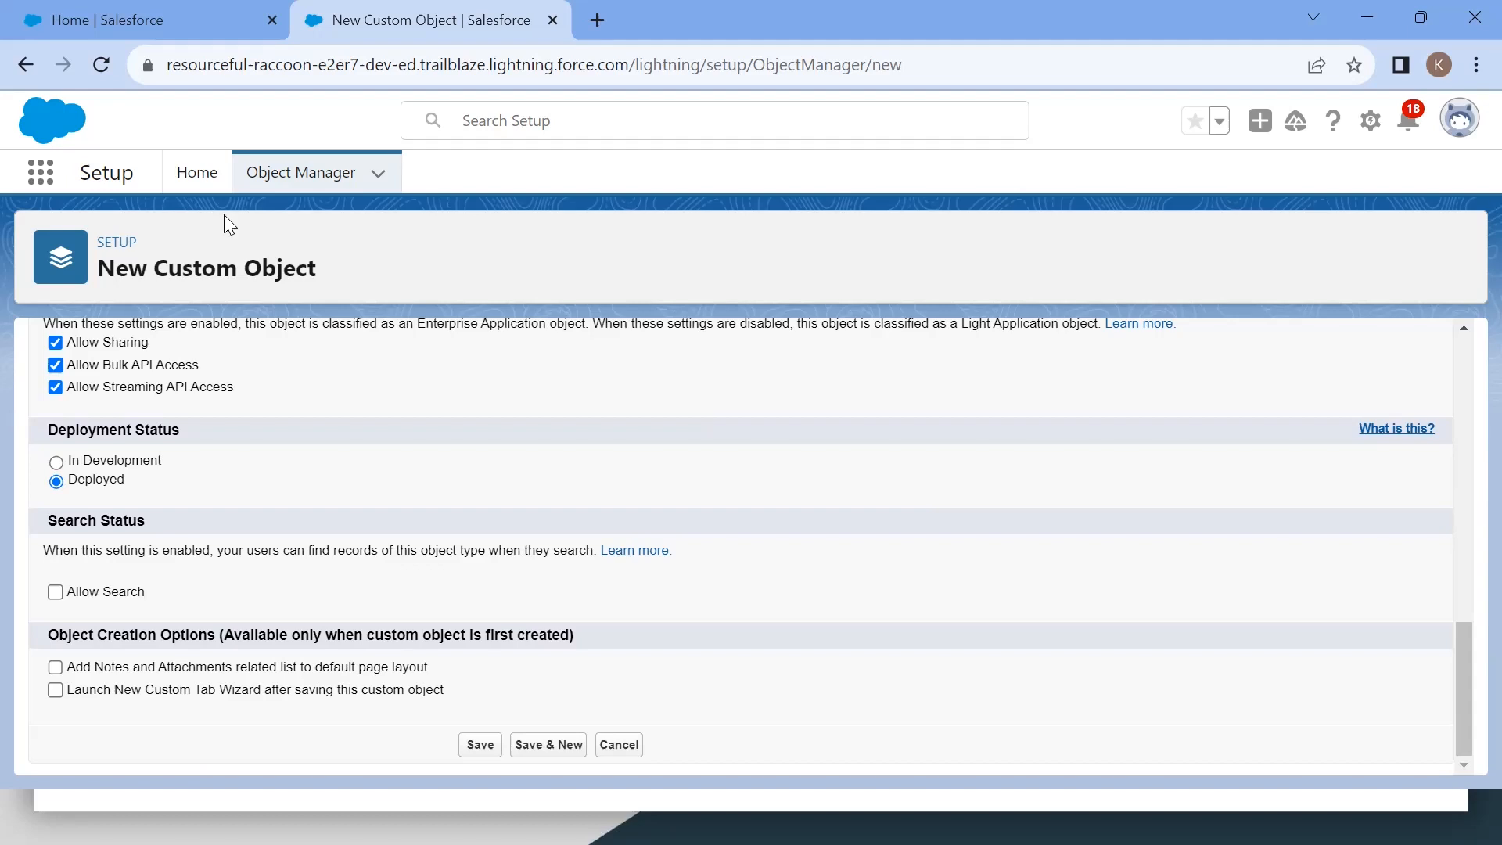
# Step: Open the Properties list in the Dreamhouse app in the other tab, then return to the form
pyautogui.click(159, 36)
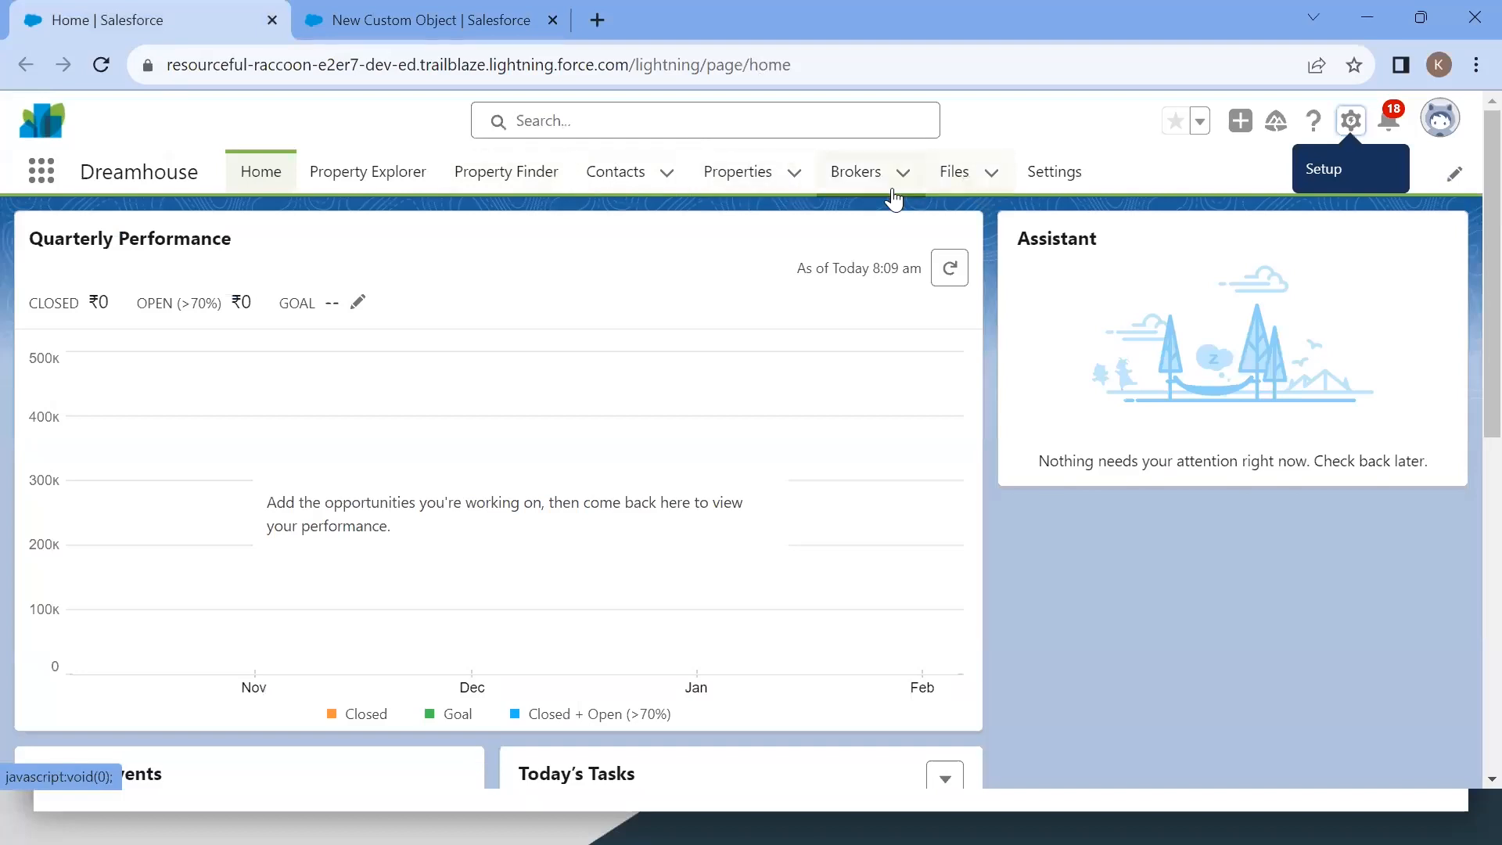
pyautogui.click(736, 182)
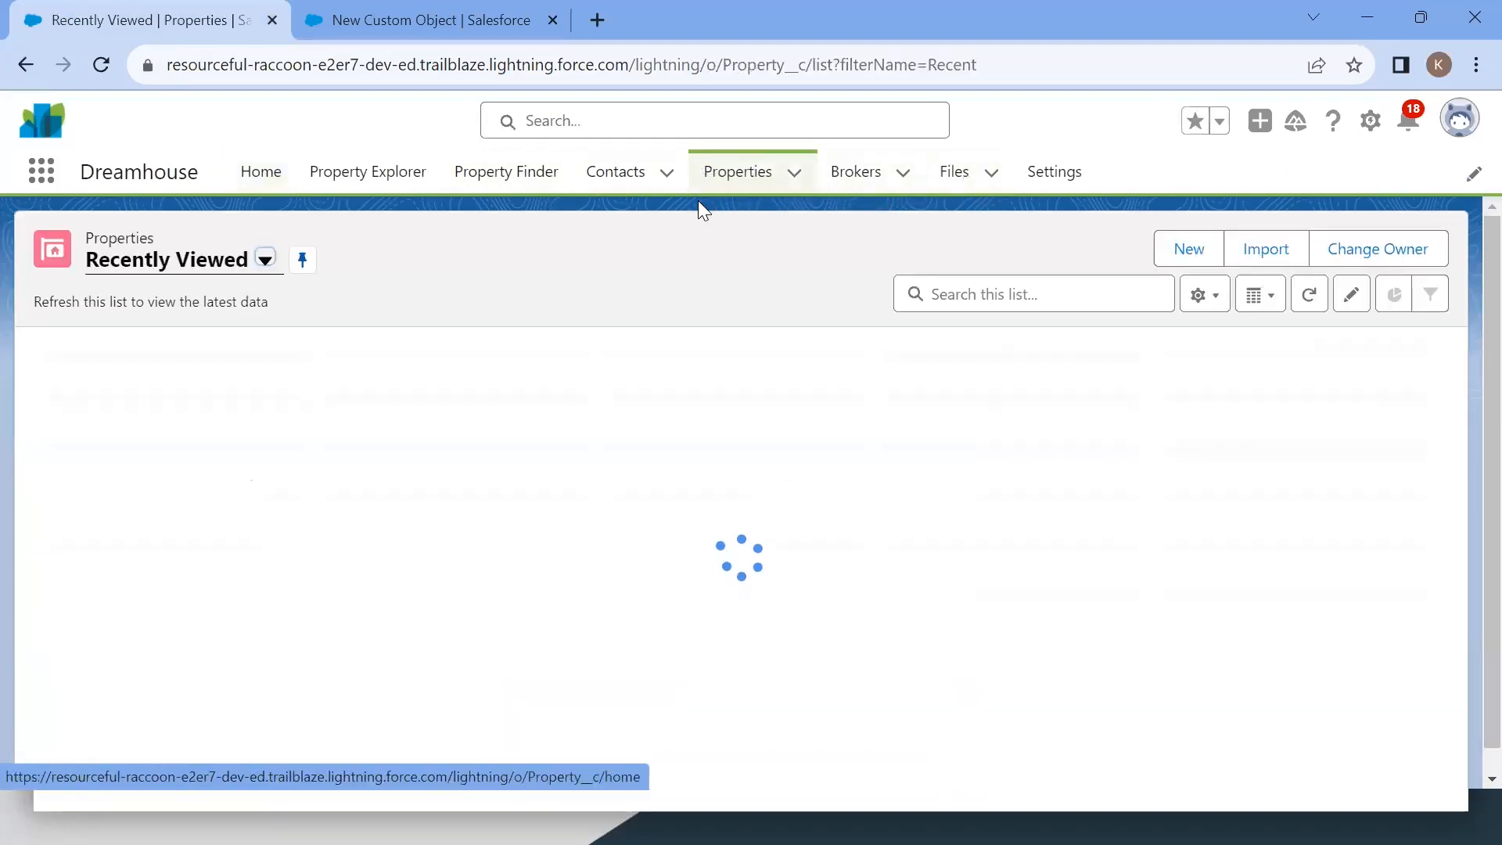
pyautogui.doubleClick(112, 238)
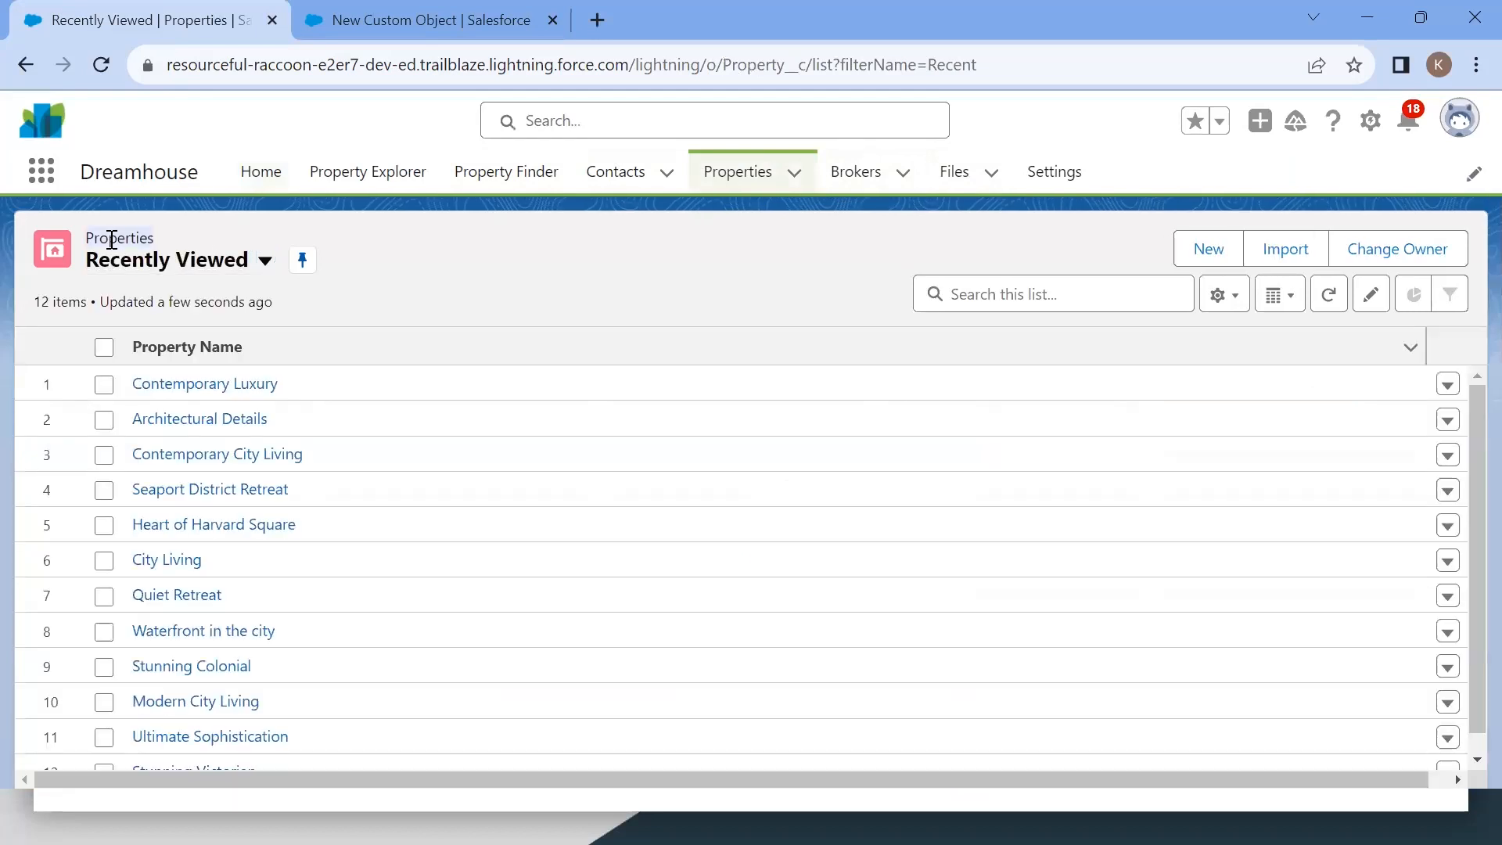
pyautogui.hotkey('ctrl', 'Tab')
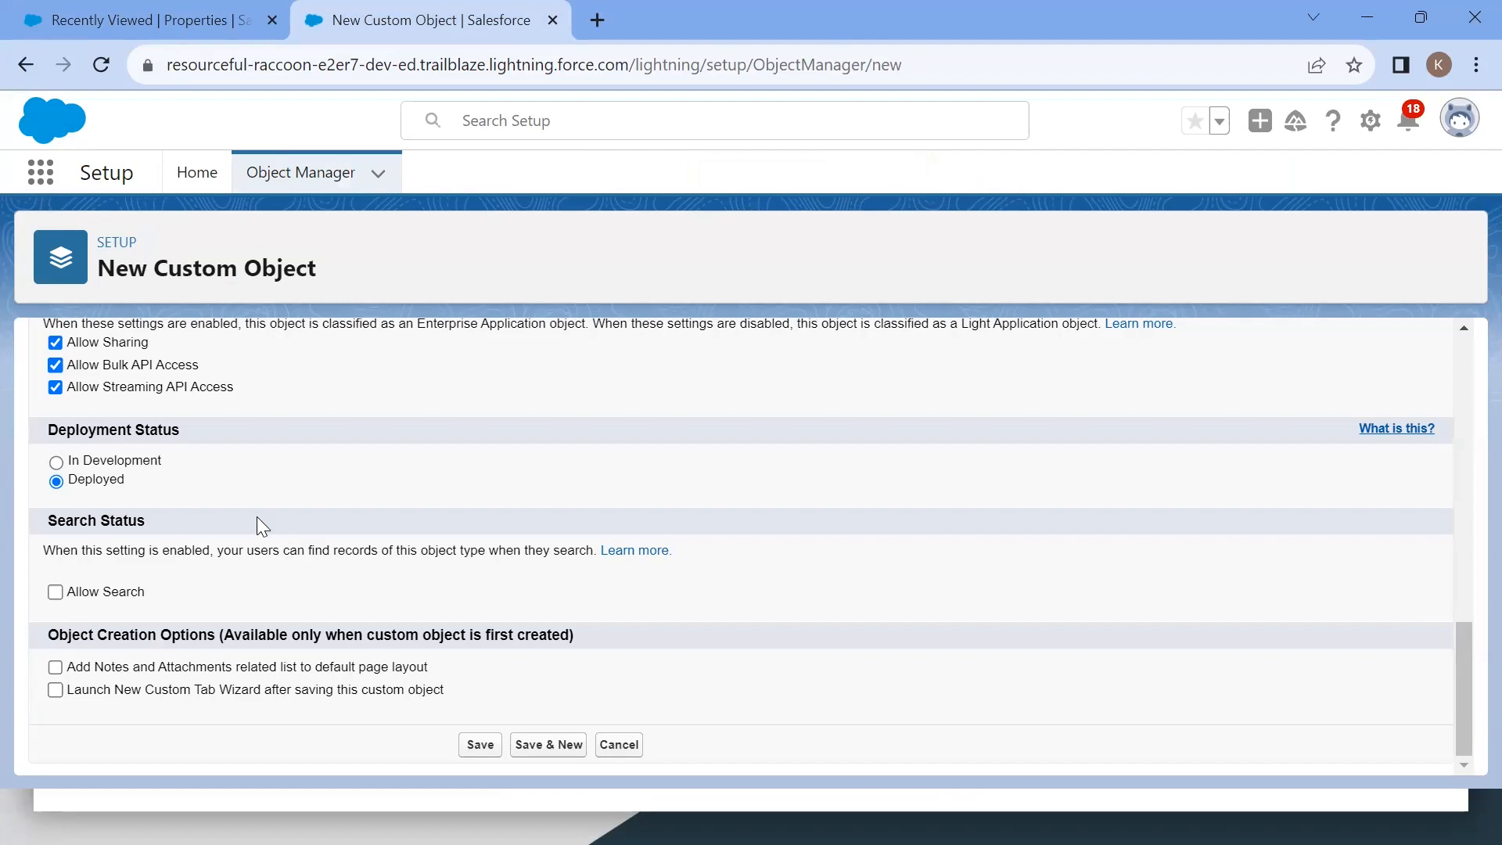
# Step: Enable launching the New Custom Tab Wizard after saving, and save the Favorite object
pyautogui.click(55, 692)
pyautogui.click(480, 747)
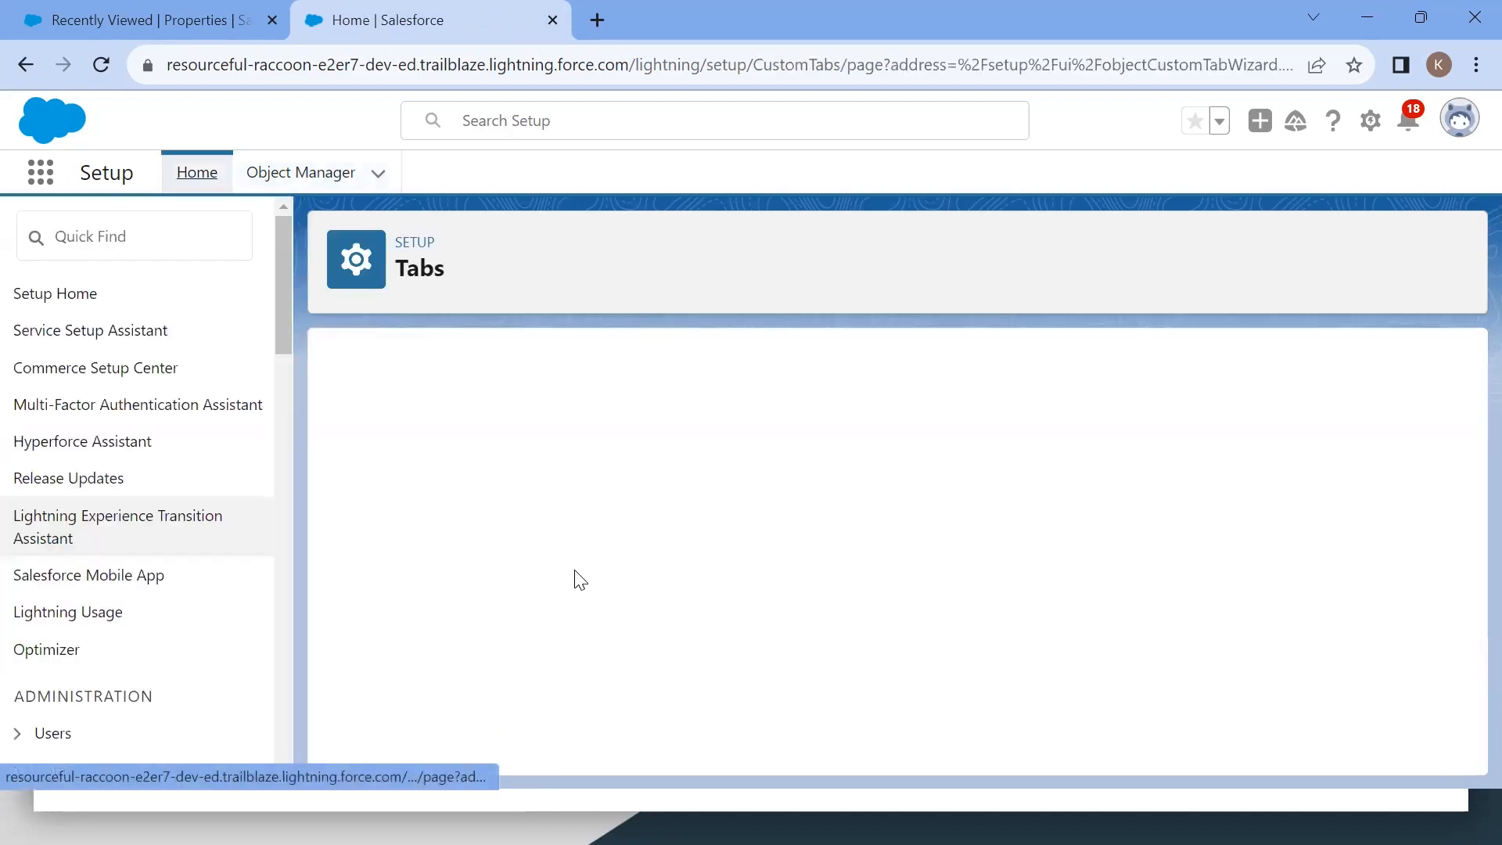
pyautogui.scroll(-1, 870, 554)
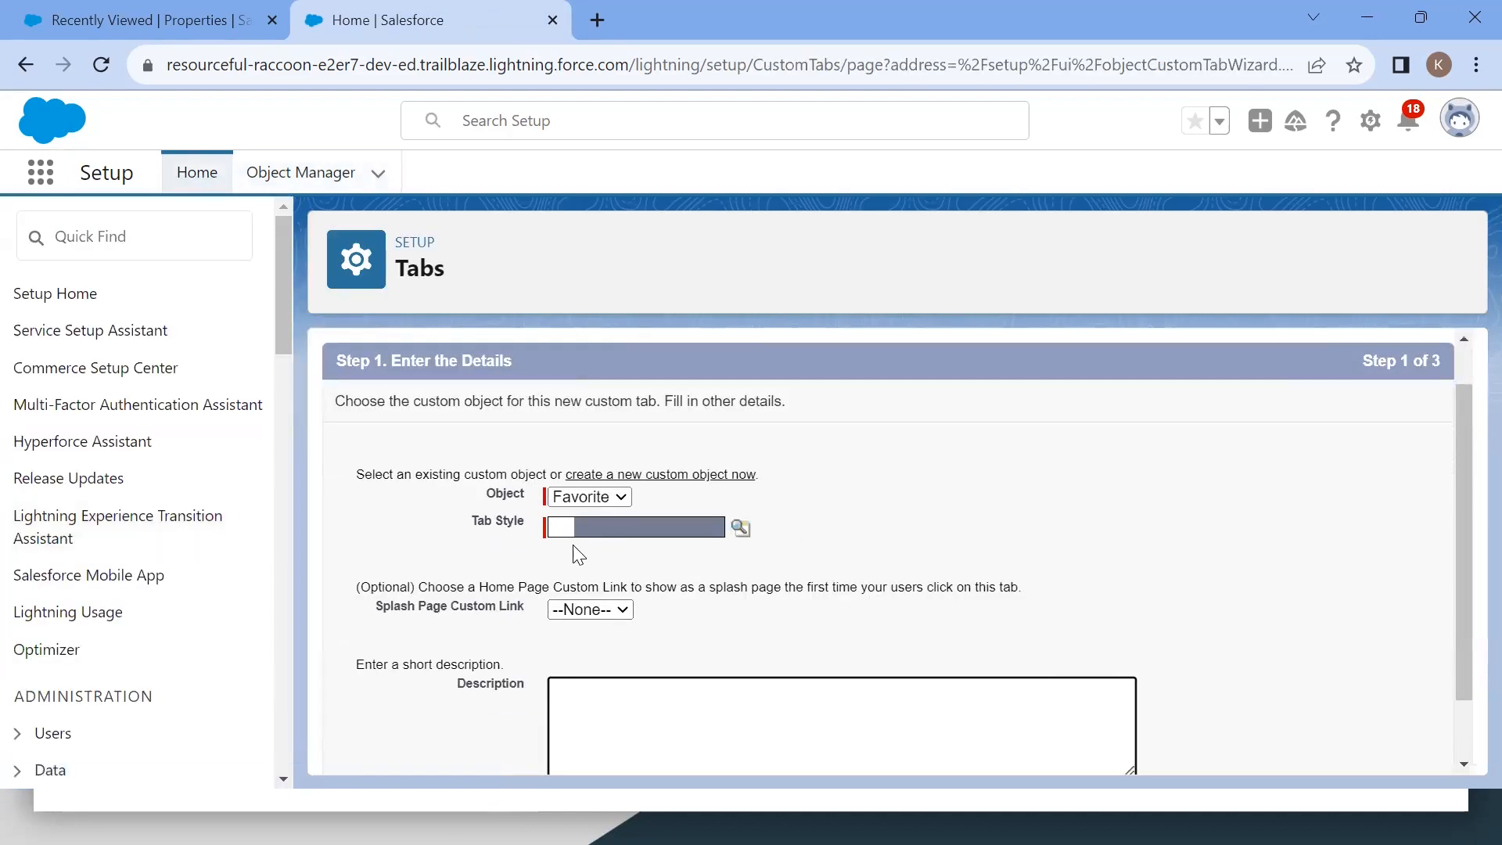
pyautogui.click(610, 713)
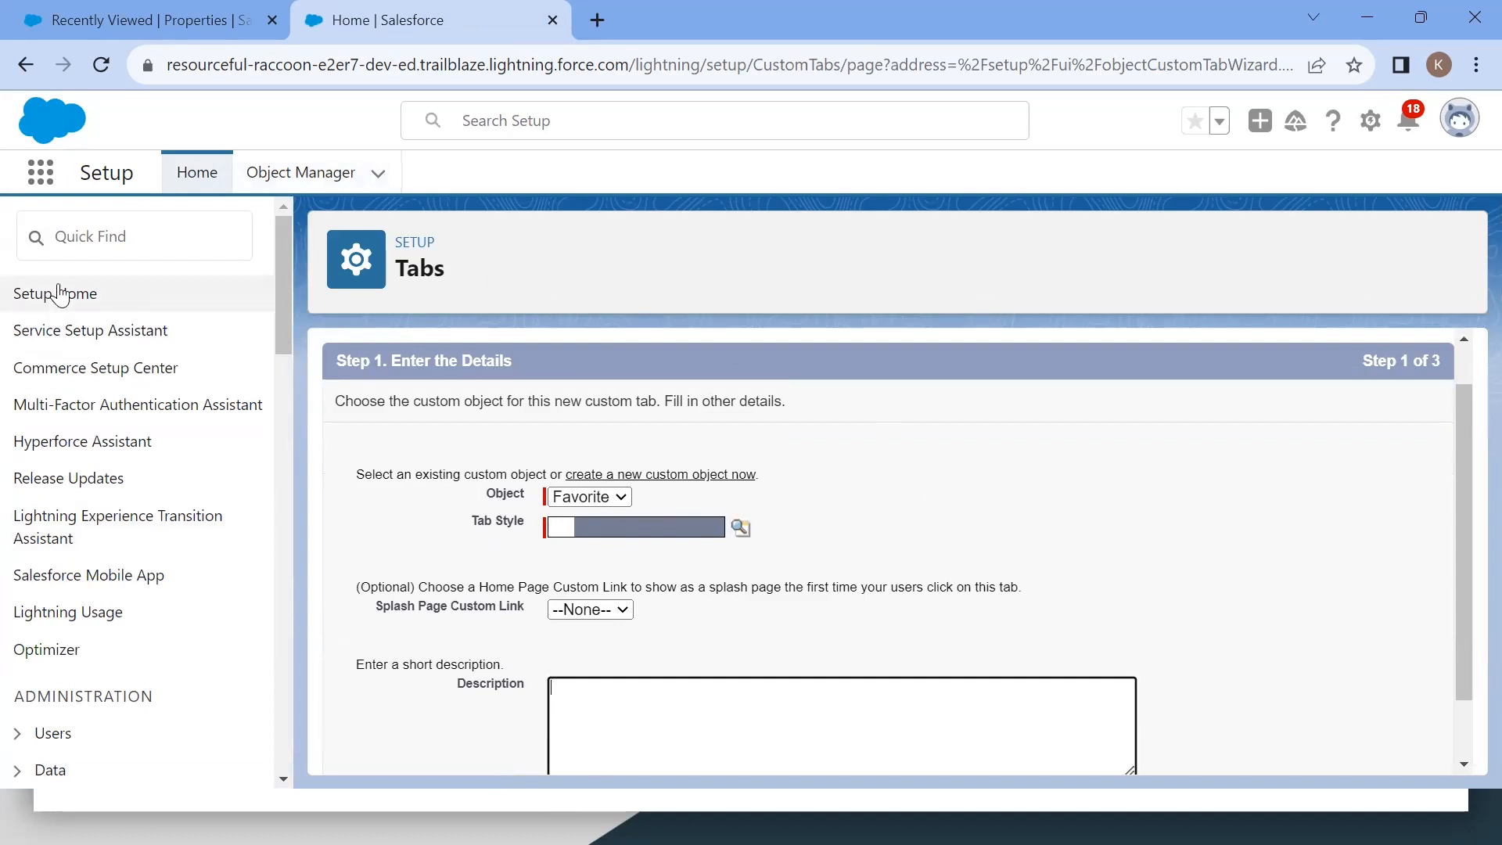
pyautogui.click(104, 240)
pyautogui.write('tab')
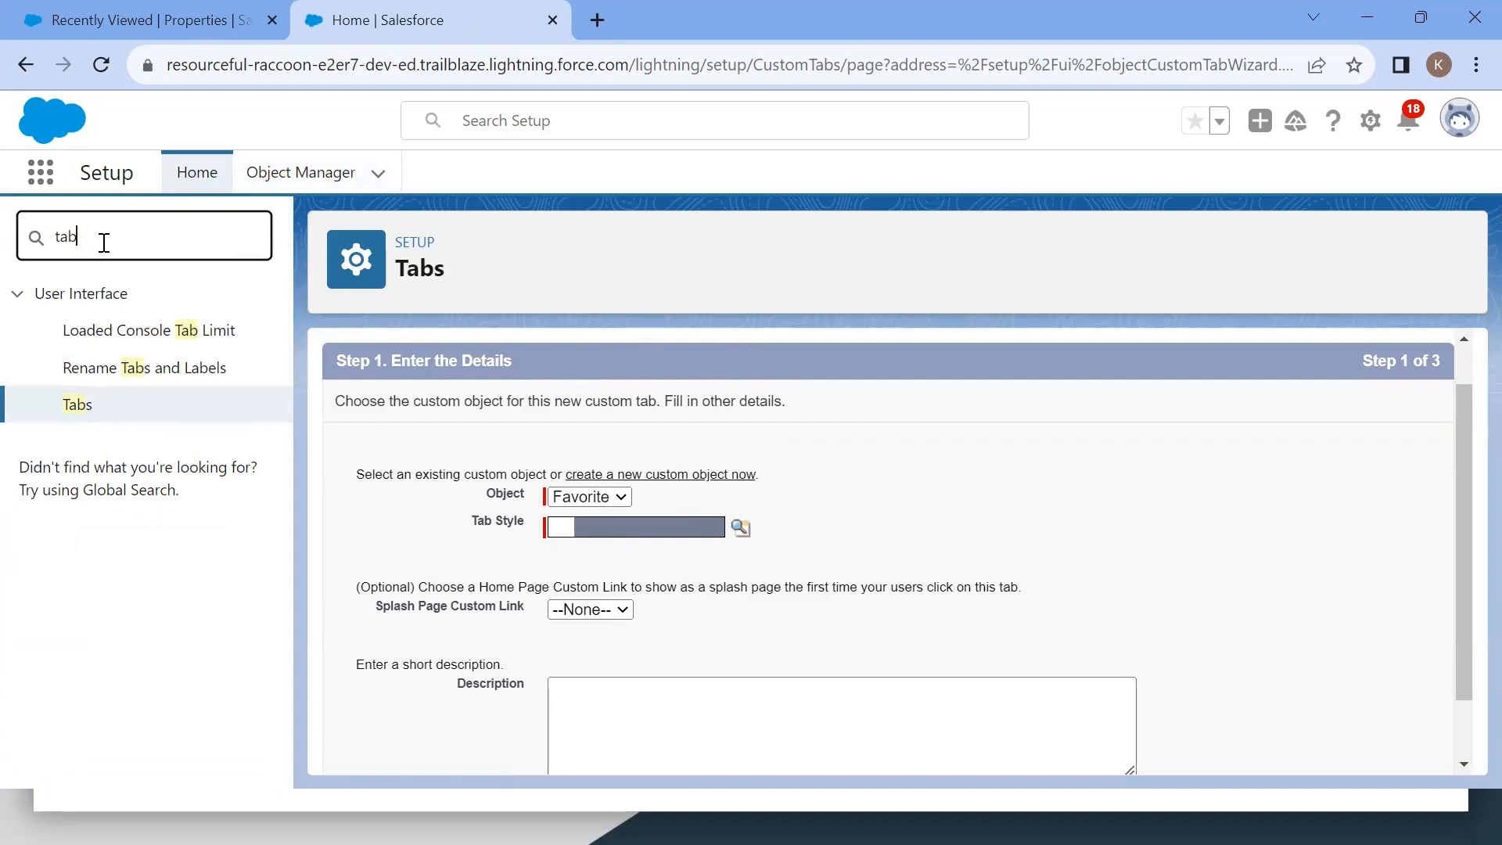
pyautogui.press('BackSpace')
pyautogui.press('BackSpace')
pyautogui.press('BackSpace')
# Step: Pick the Building Block tab style for the Favorite tab and continue to the next step
pyautogui.click(1426, 542)
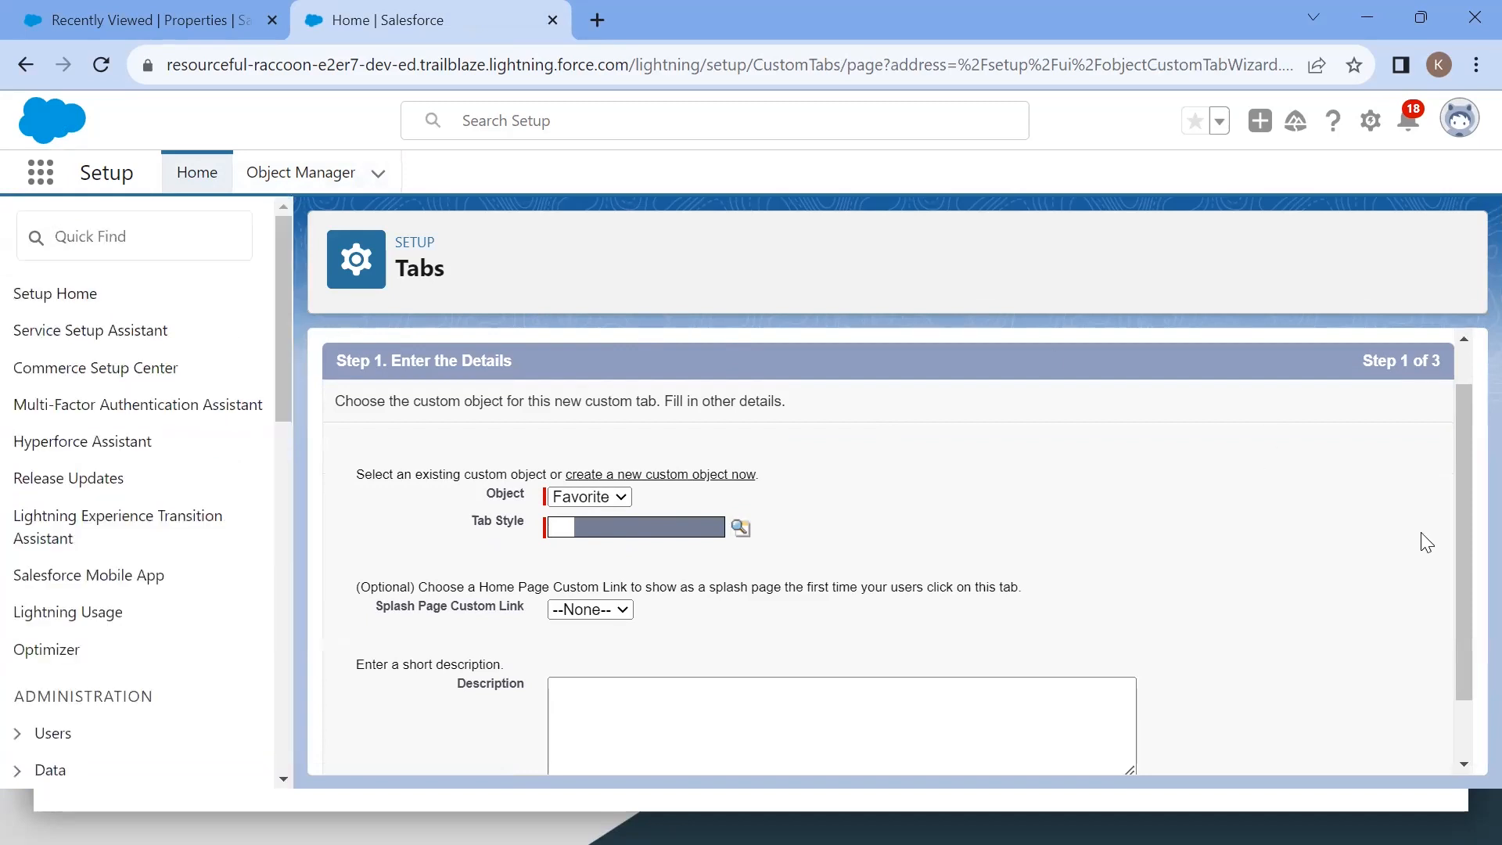
pyautogui.click(588, 529)
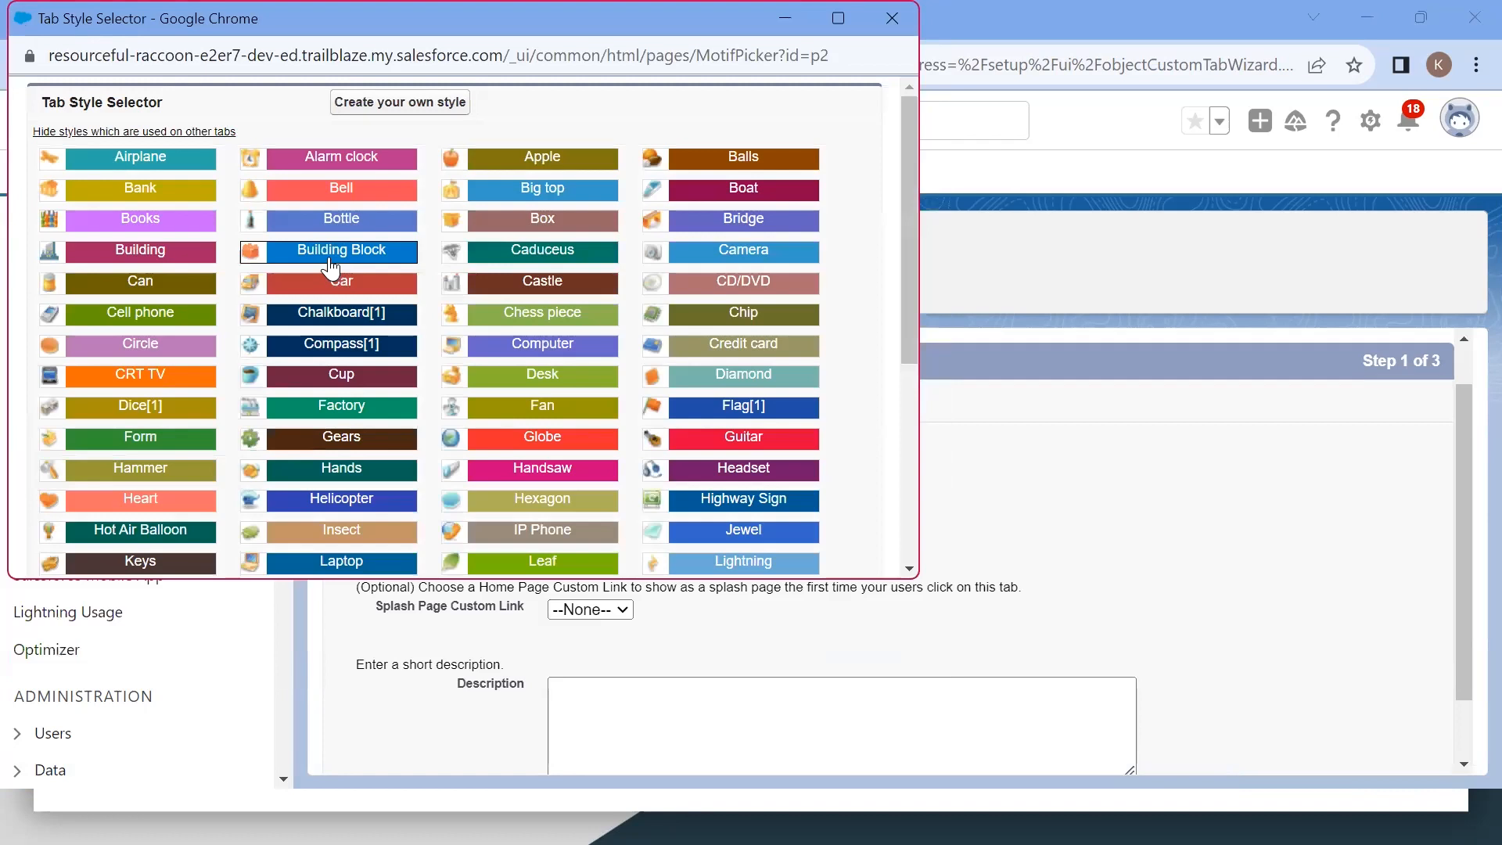
pyautogui.click(329, 256)
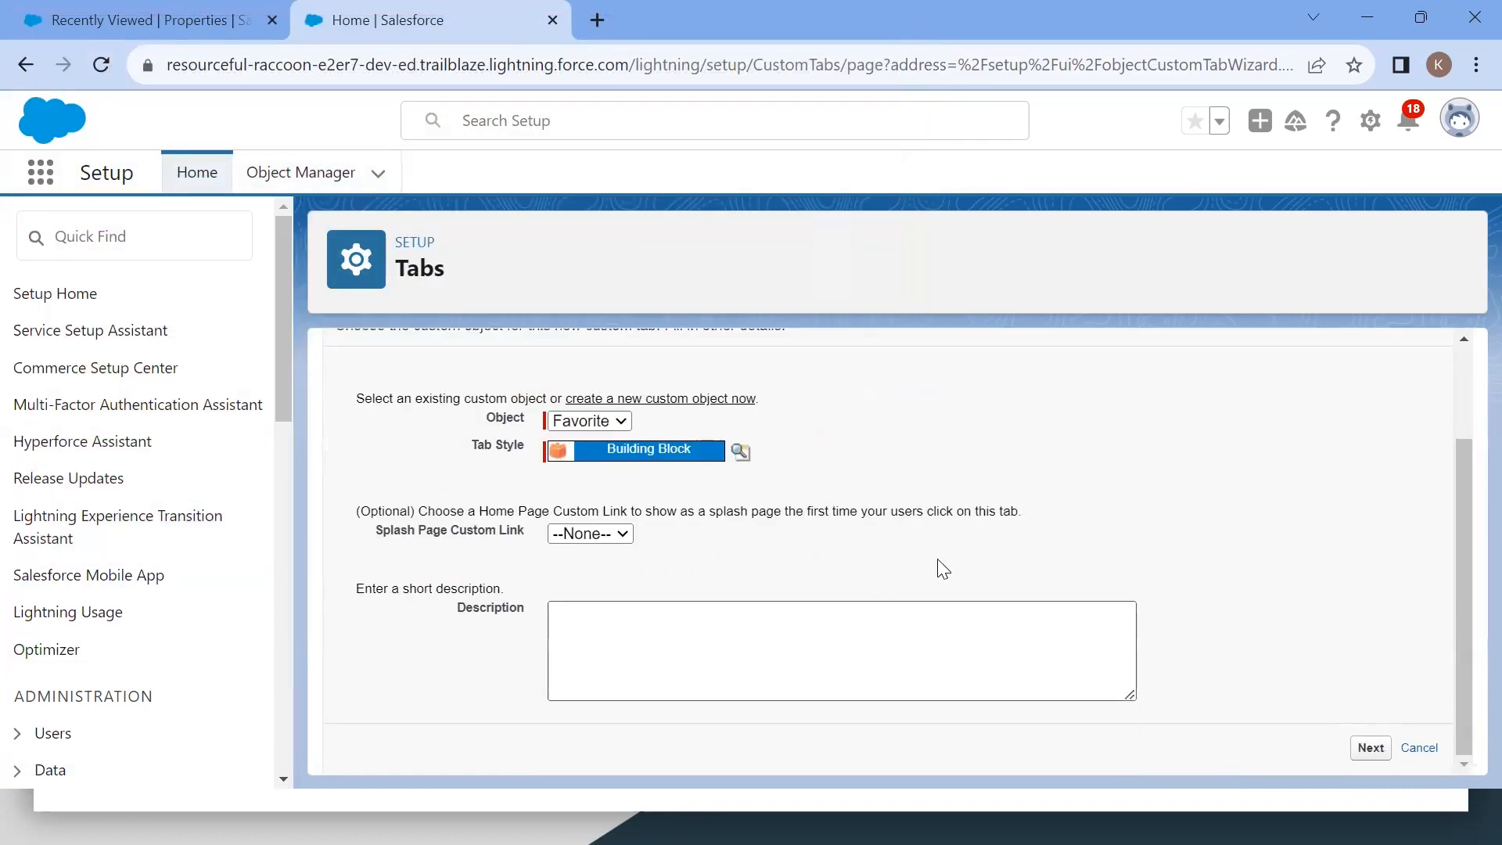
pyautogui.click(1371, 748)
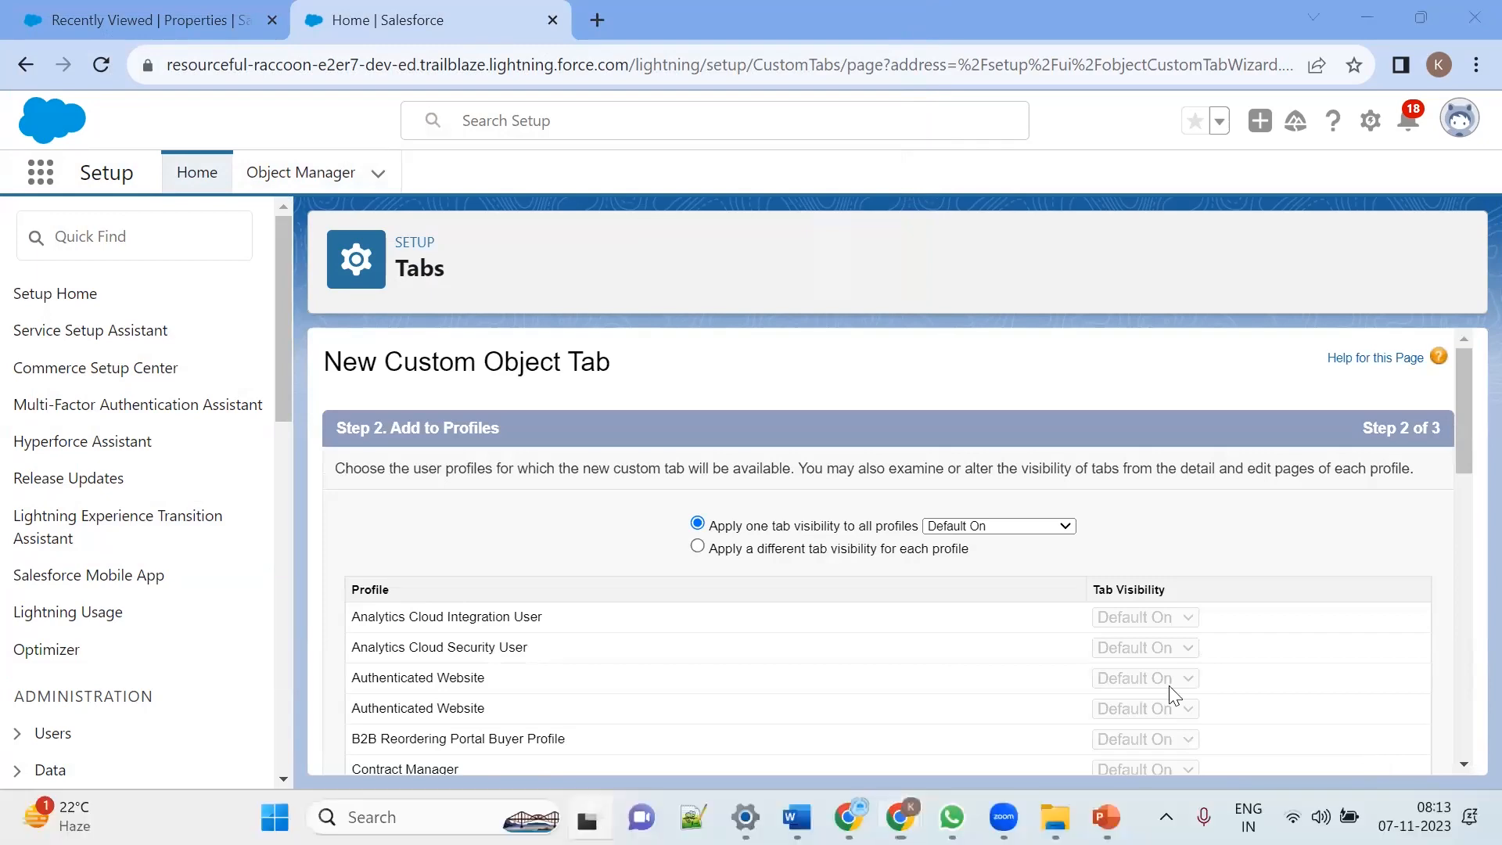
# Step: Keep the default profile visibility and custom app selections, and save the Favorite tab
pyautogui.press('super+Tab')
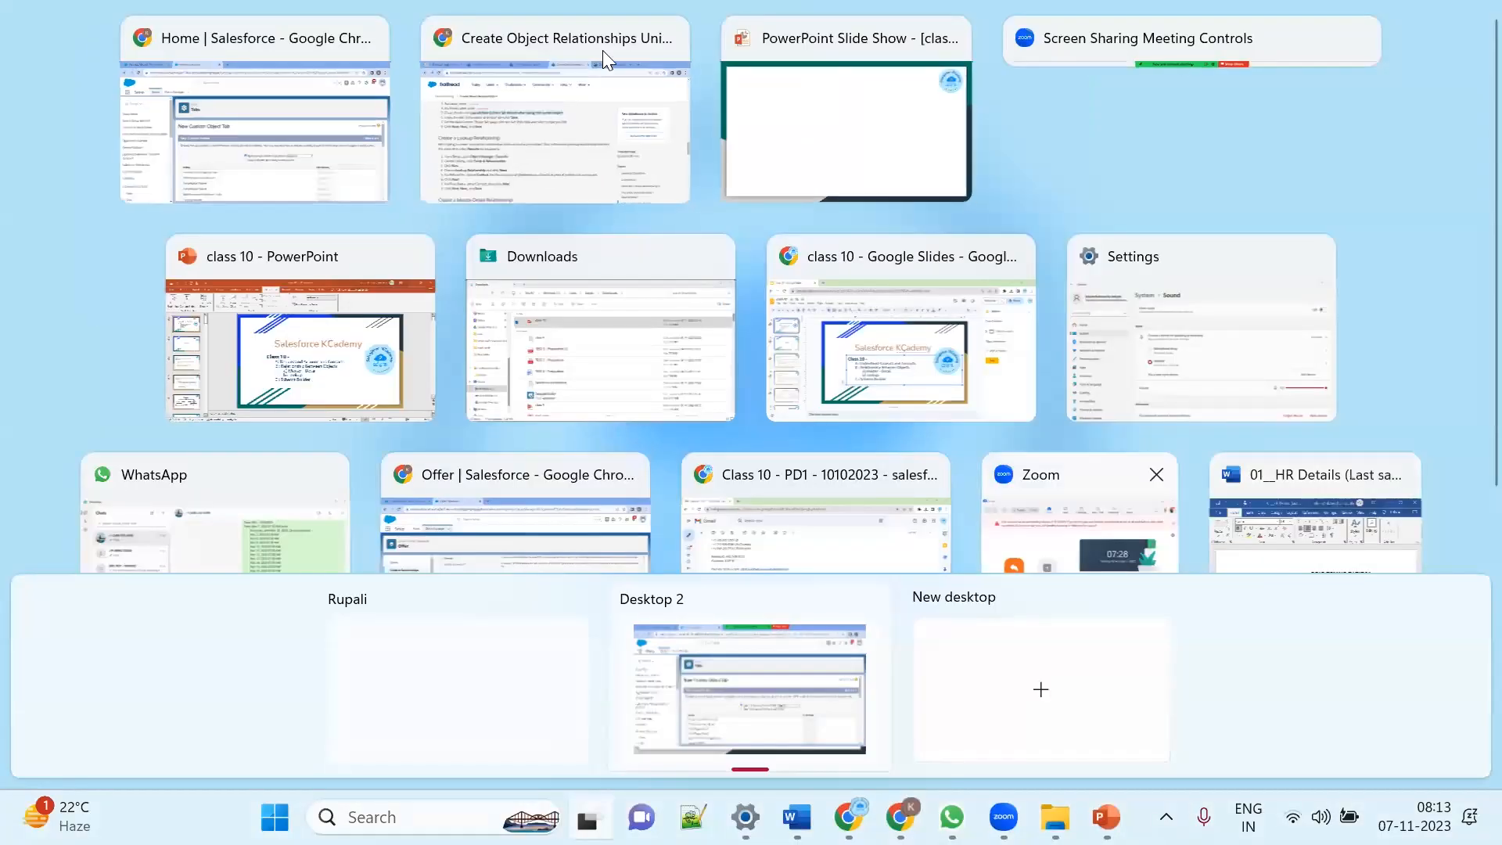
pyautogui.click(258, 131)
pyautogui.scroll(-15, 1059, 493)
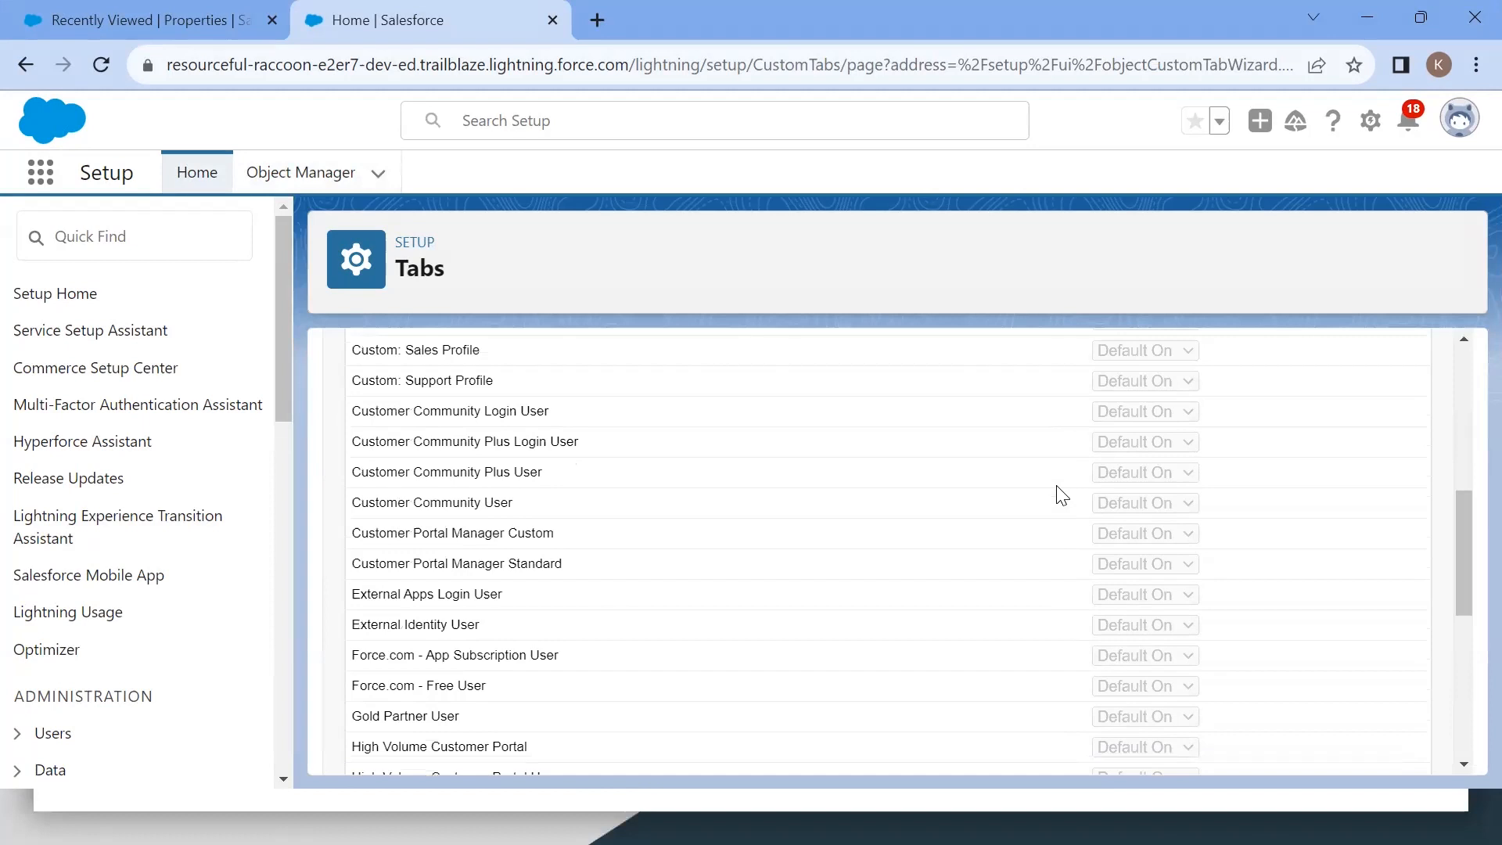
pyautogui.click(1367, 747)
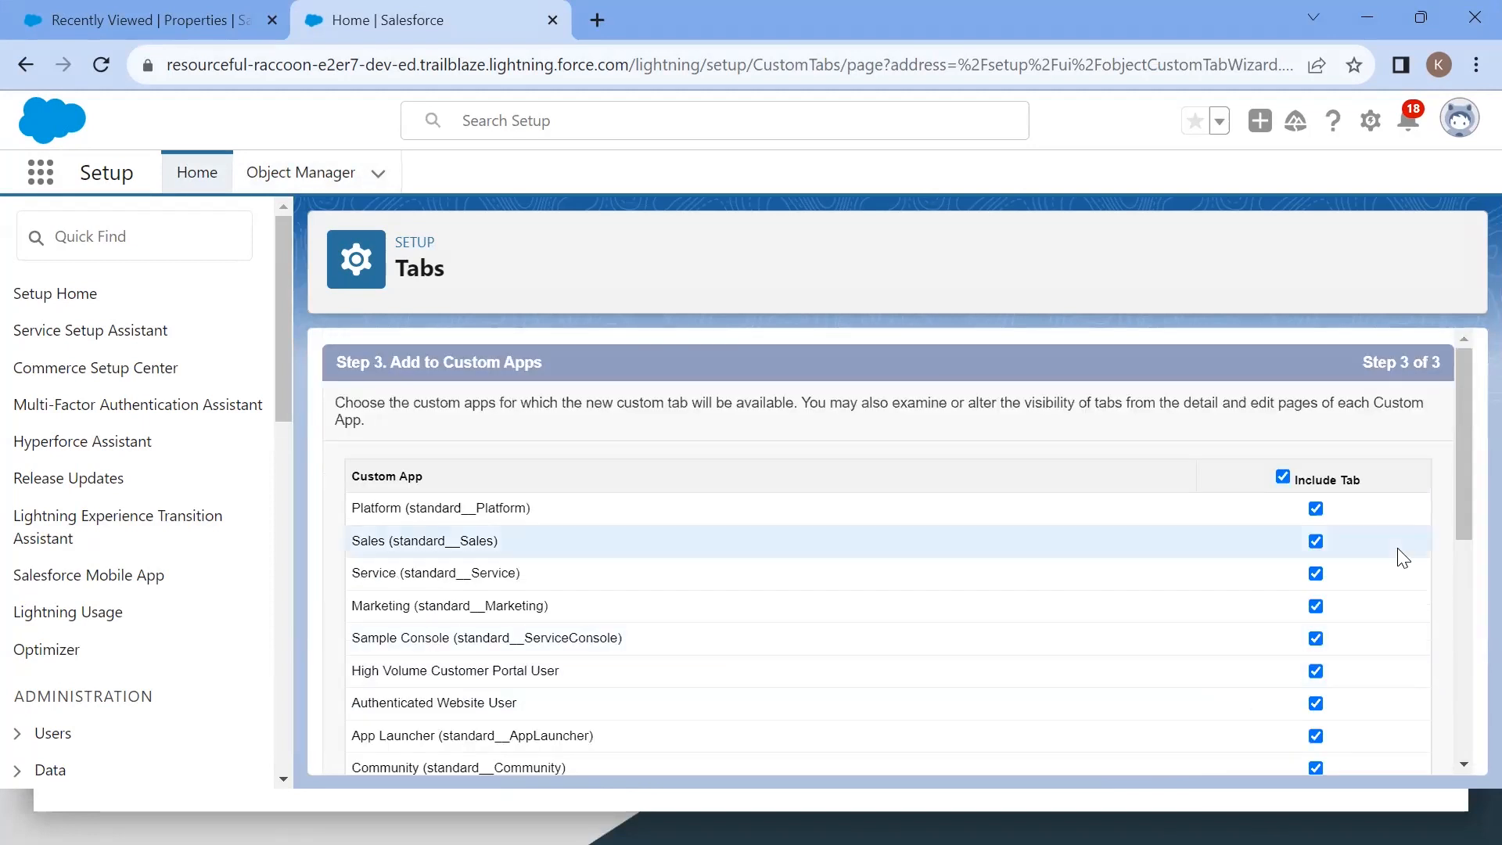
pyautogui.scroll(-10, 1401, 556)
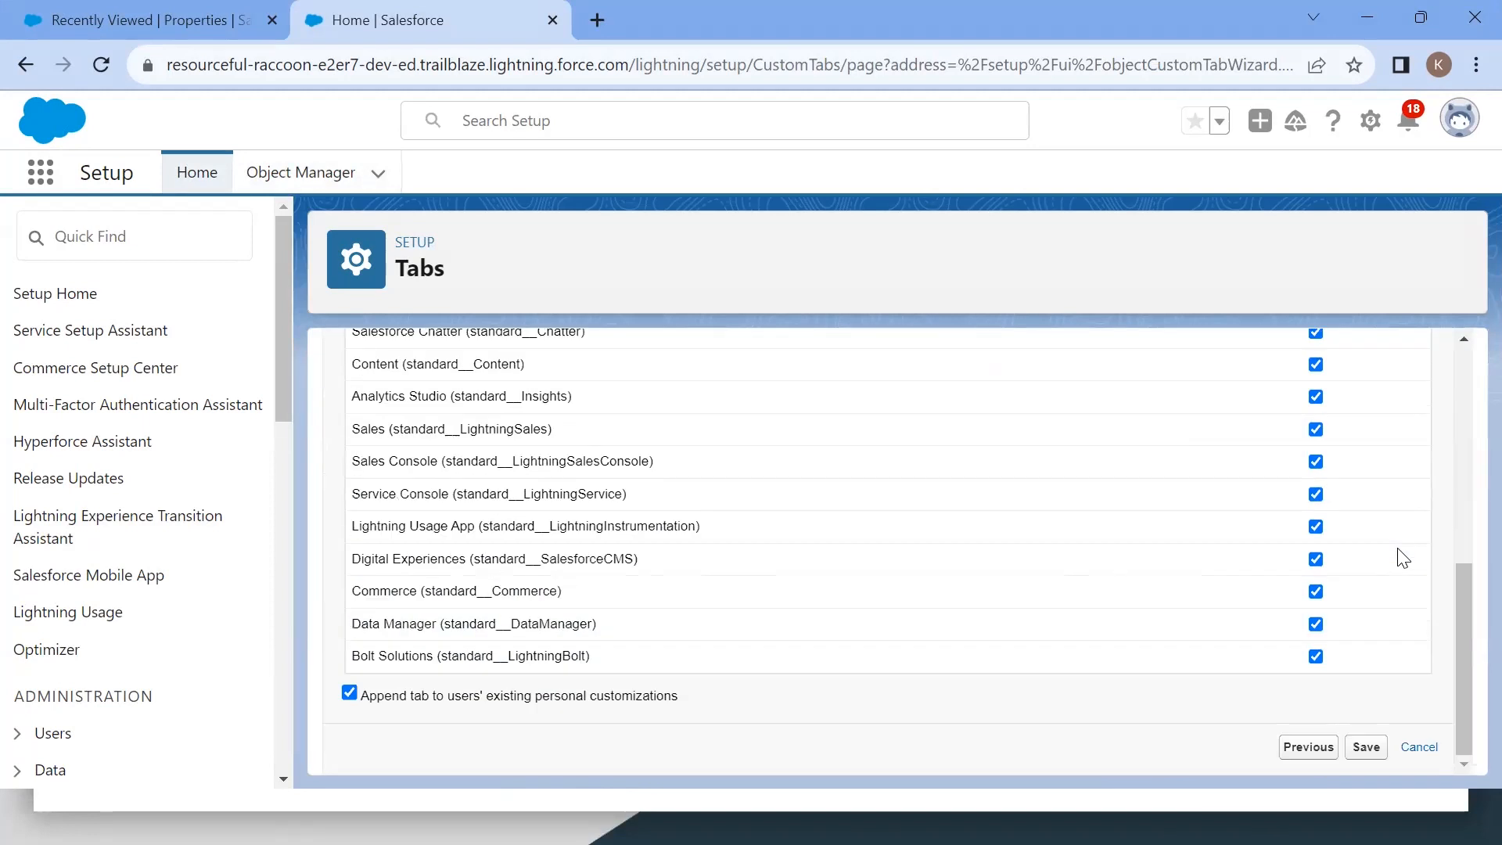
pyautogui.click(1365, 747)
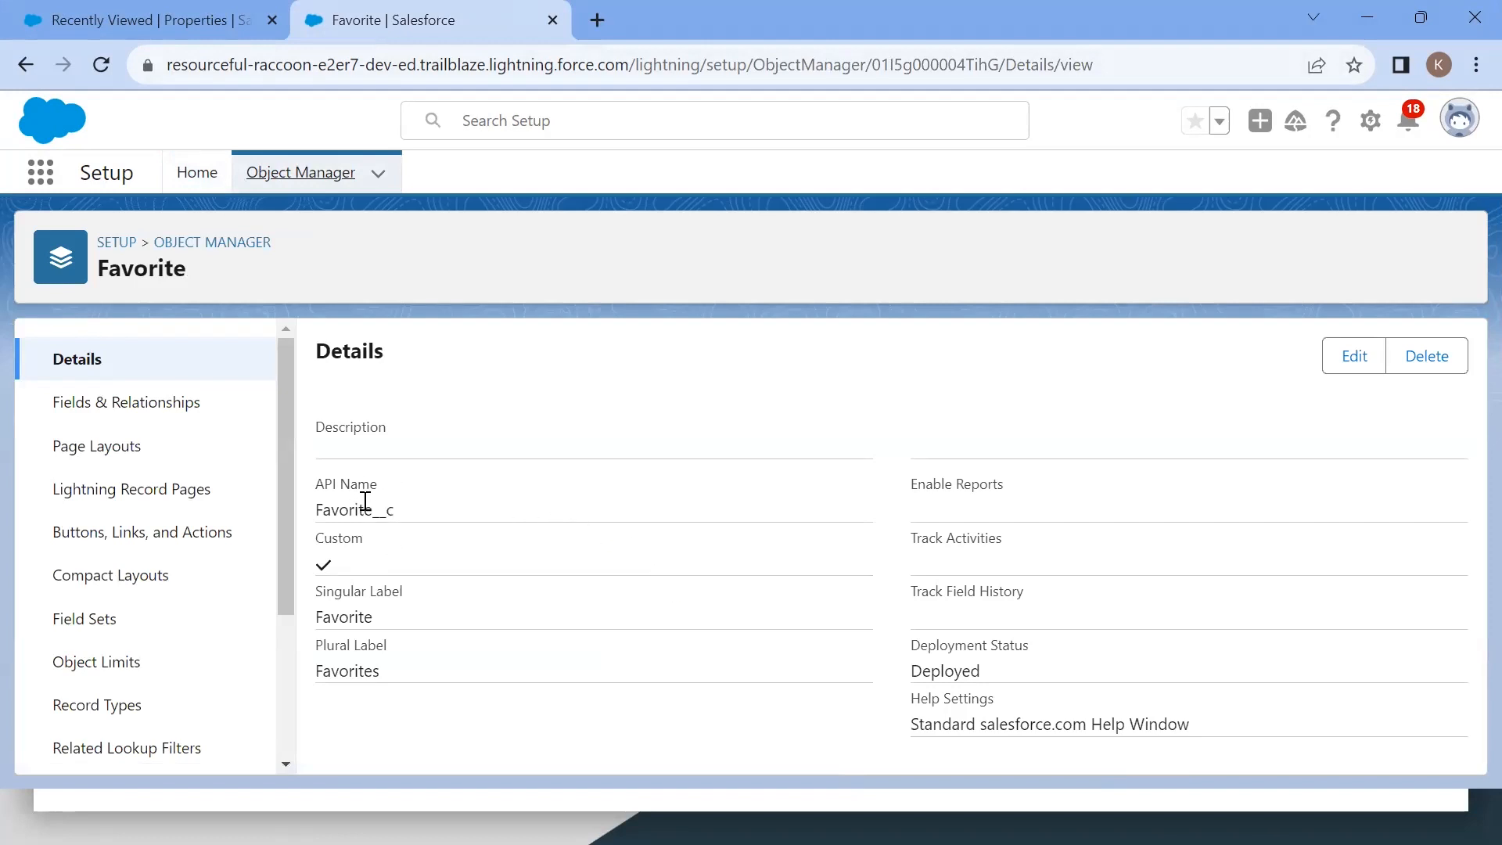
# Step: Add the Favorites item to the Dreamhouse app's navigation bar, save it, and open the Favorites tab
pyautogui.click(142, 33)
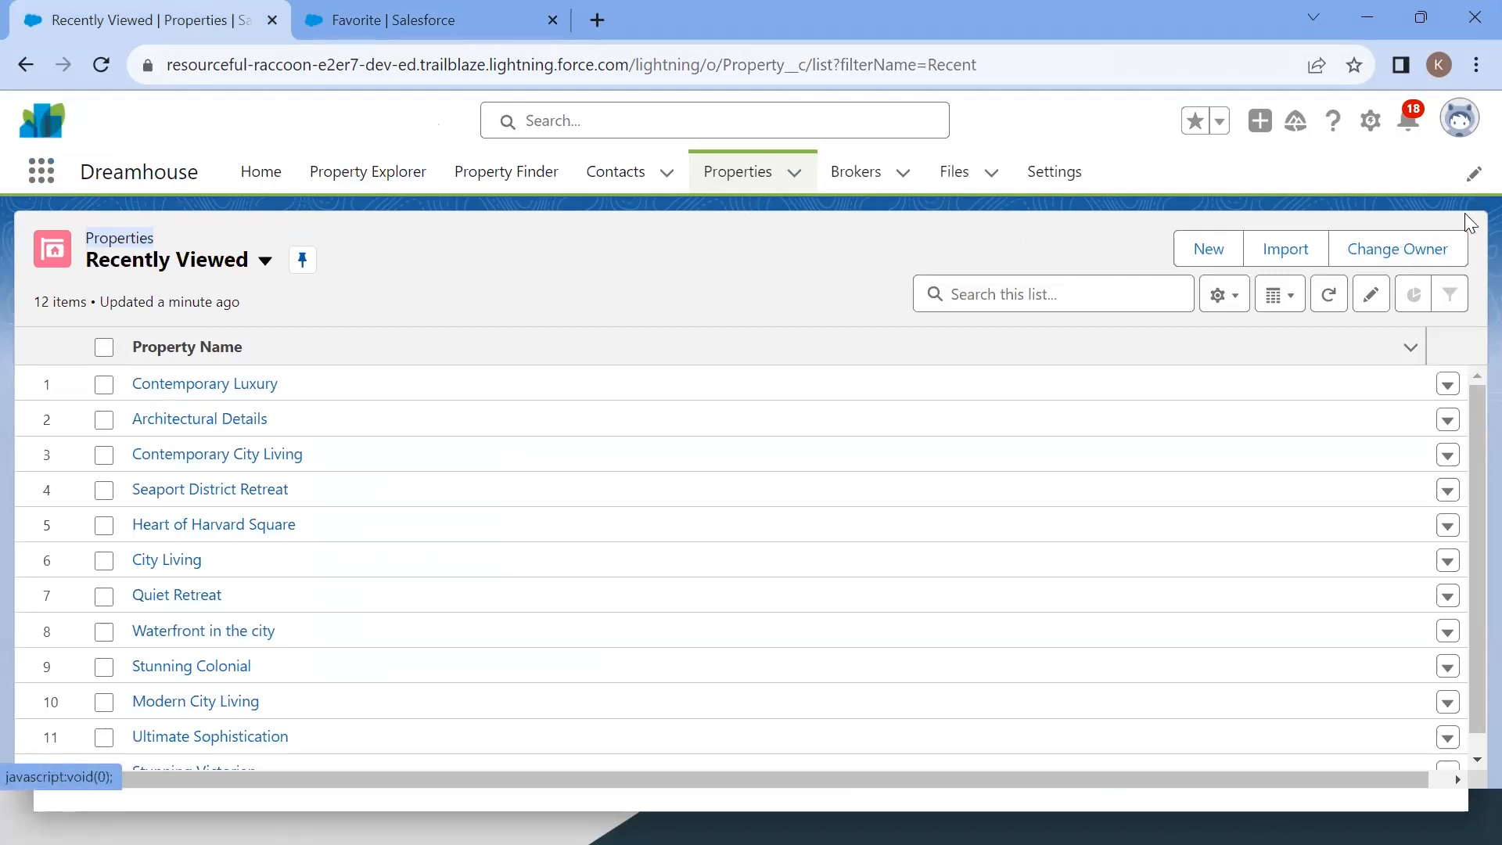
pyautogui.click(1473, 175)
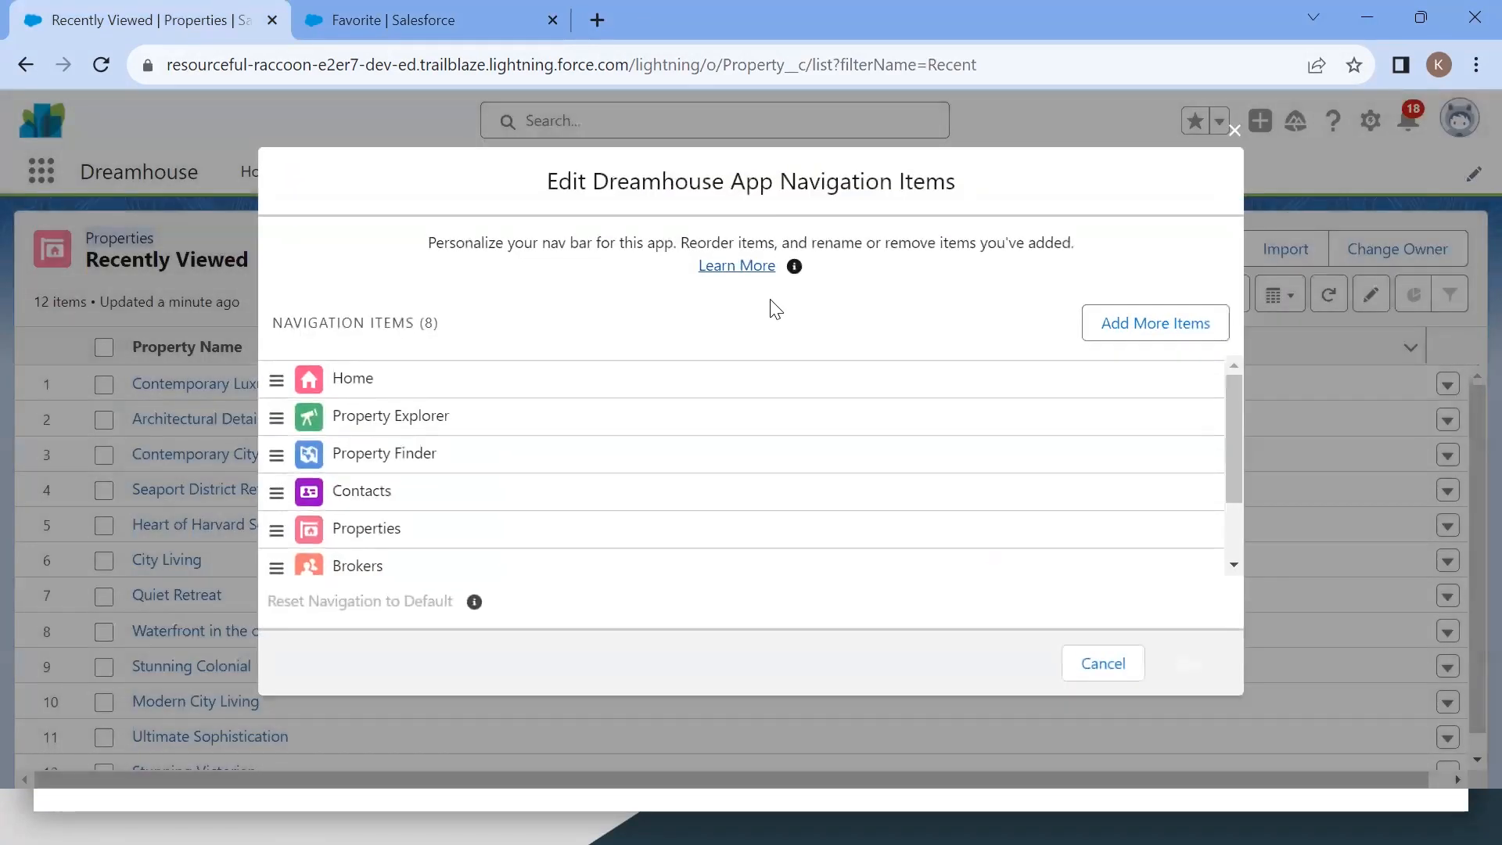
pyautogui.scroll(-2, 402, 496)
pyautogui.scroll(2, 402, 496)
pyautogui.click(1142, 325)
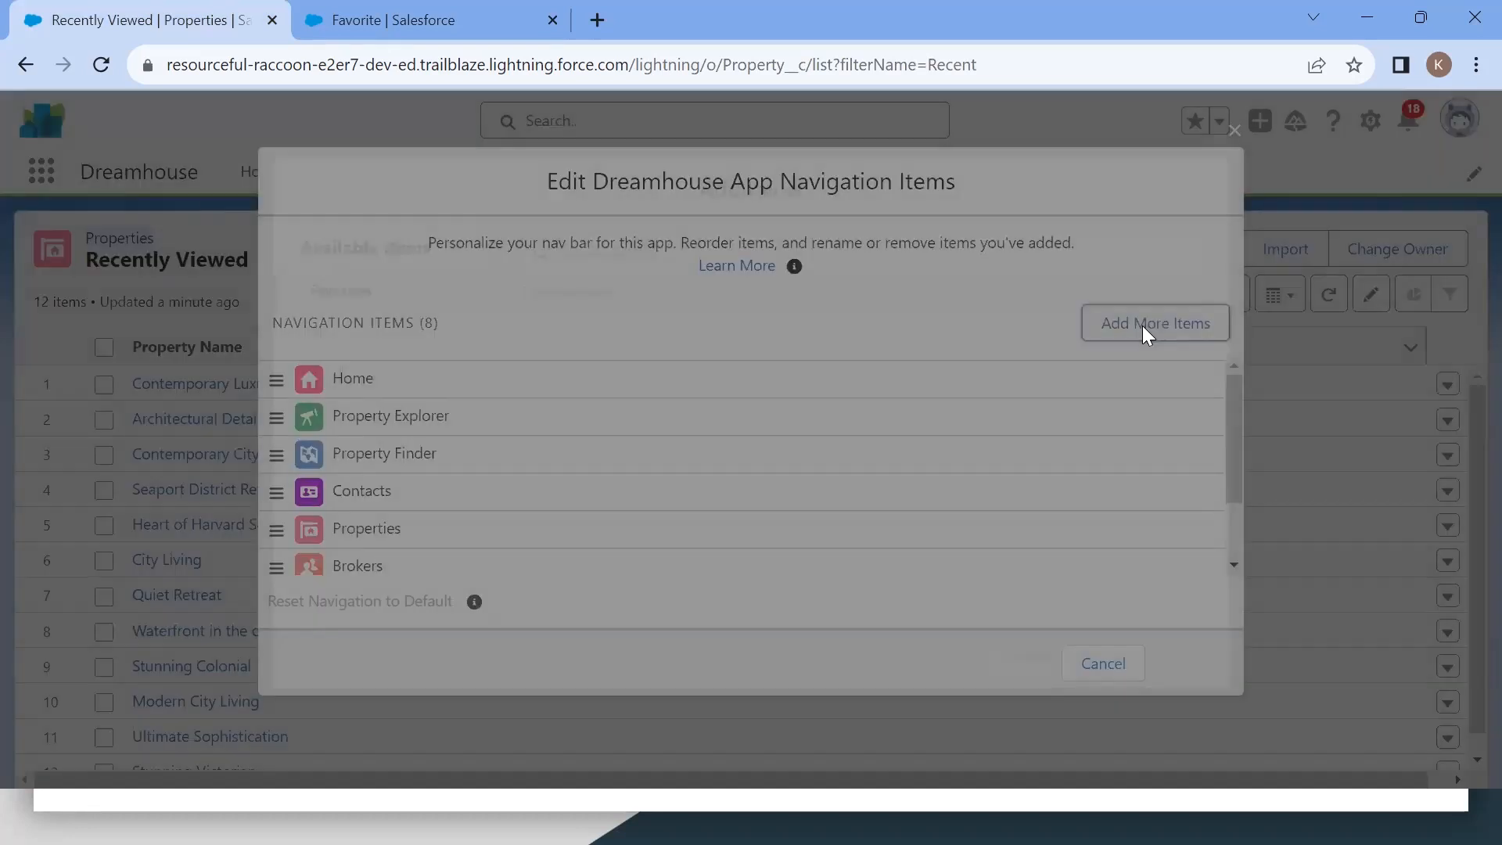
pyautogui.click(338, 343)
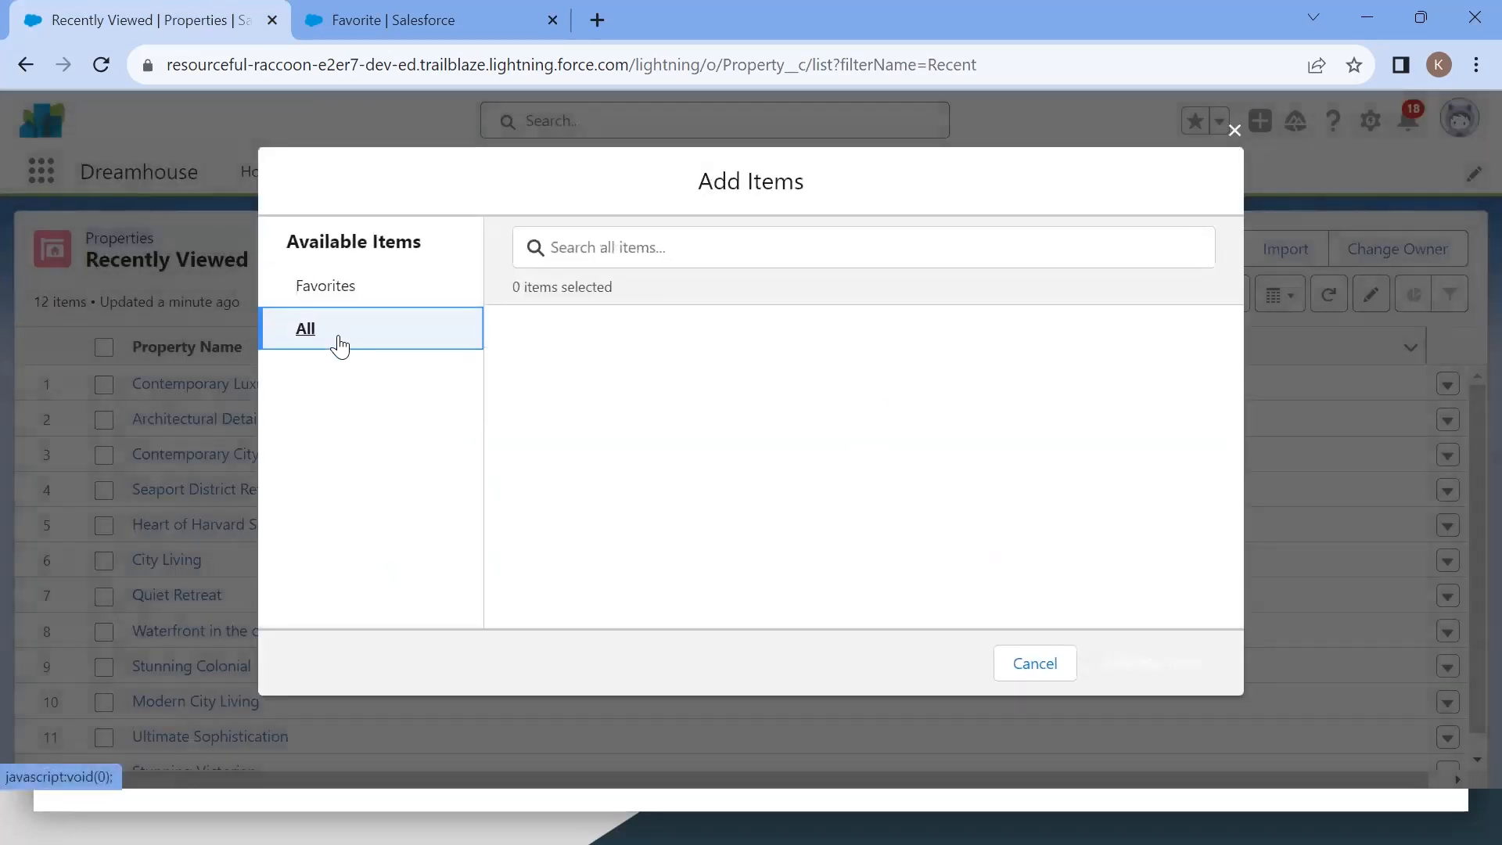
pyautogui.click(626, 247)
pyautogui.write('fav')
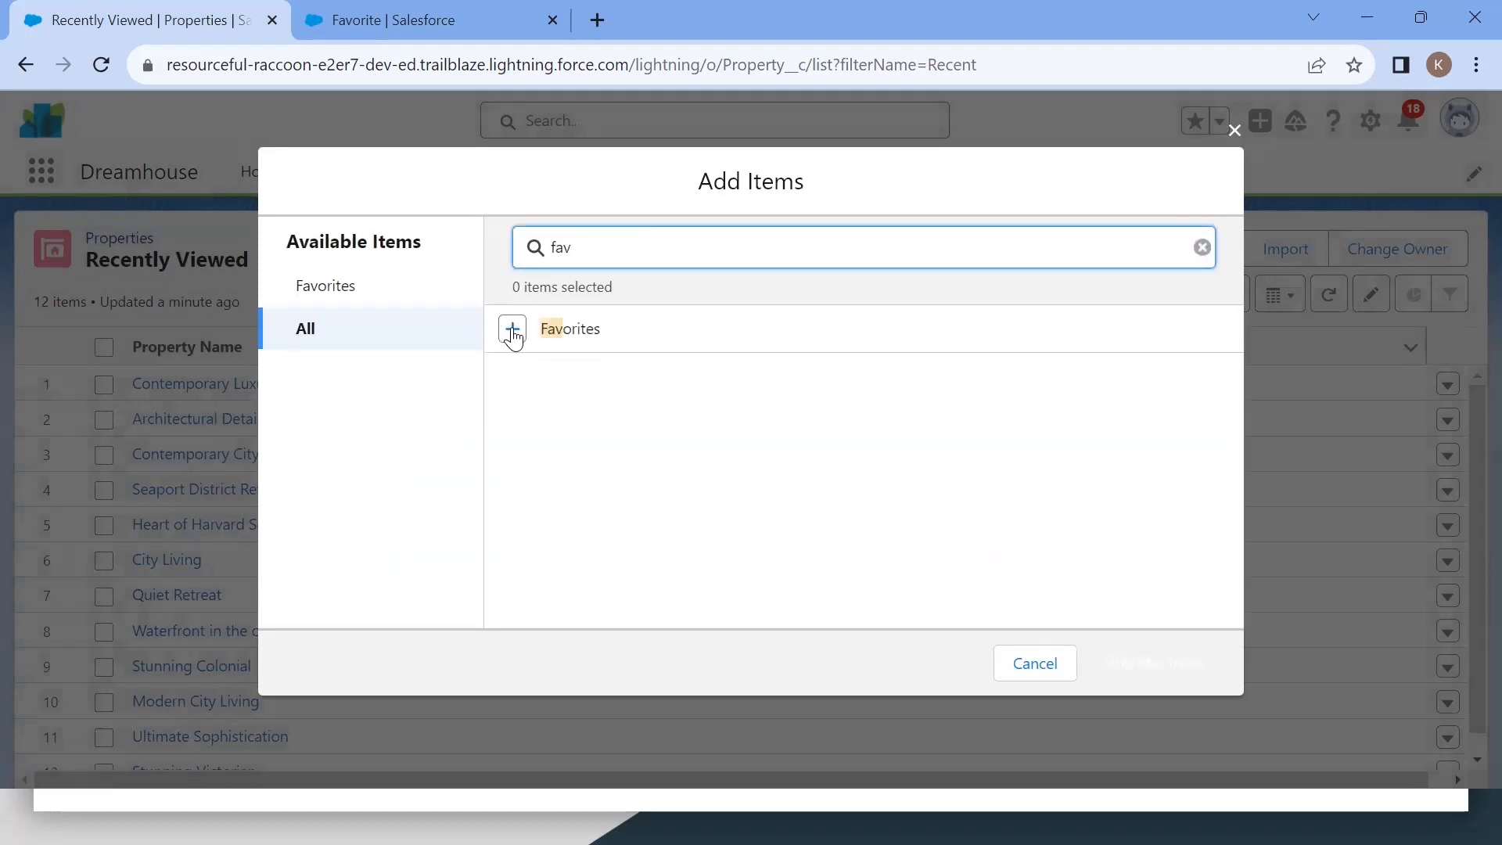
pyautogui.click(513, 331)
pyautogui.click(1147, 664)
pyautogui.click(1188, 663)
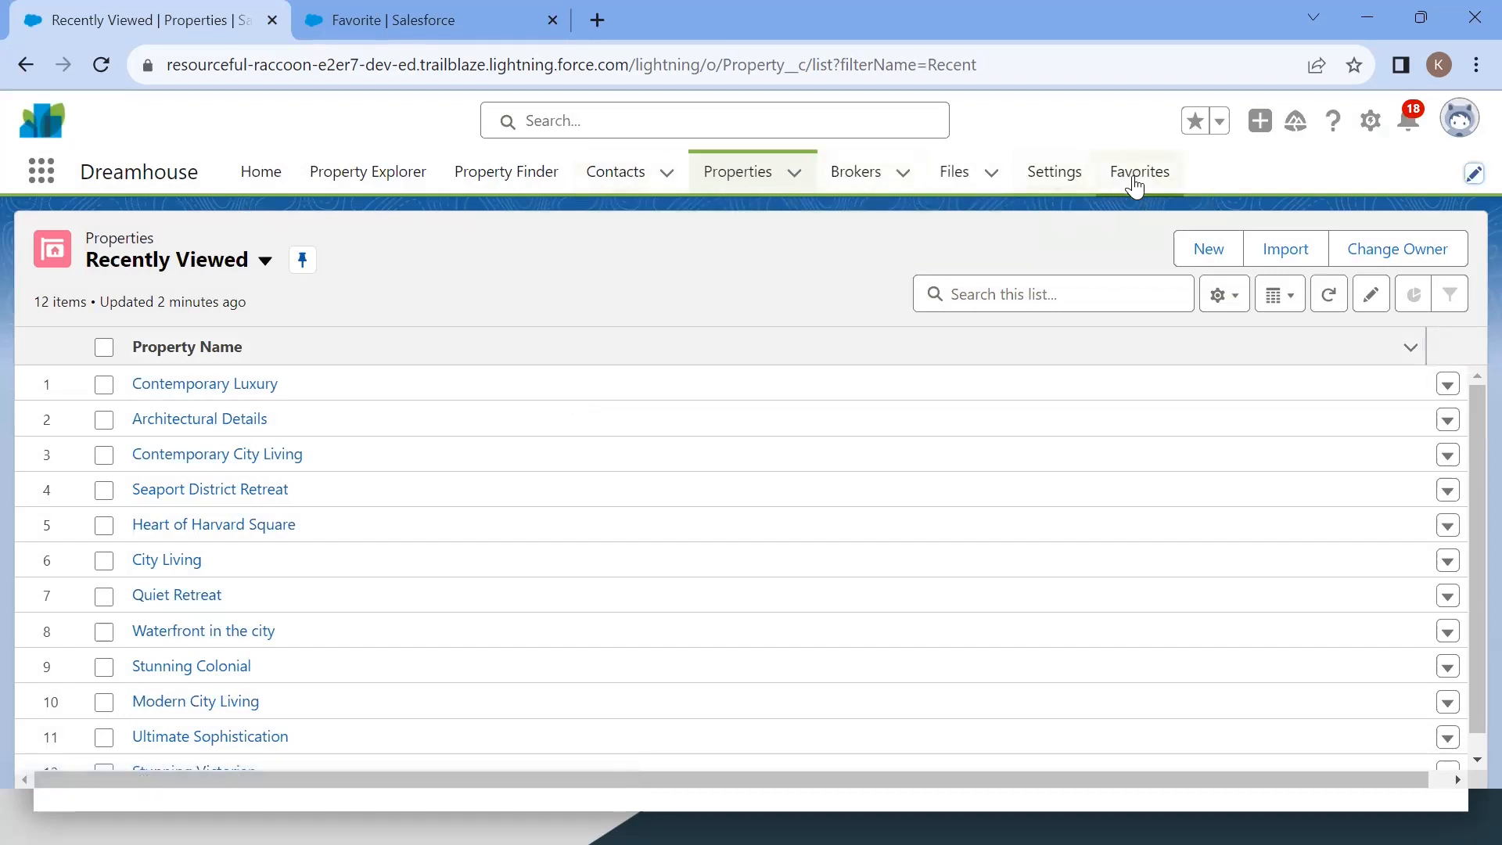
pyautogui.click(1134, 180)
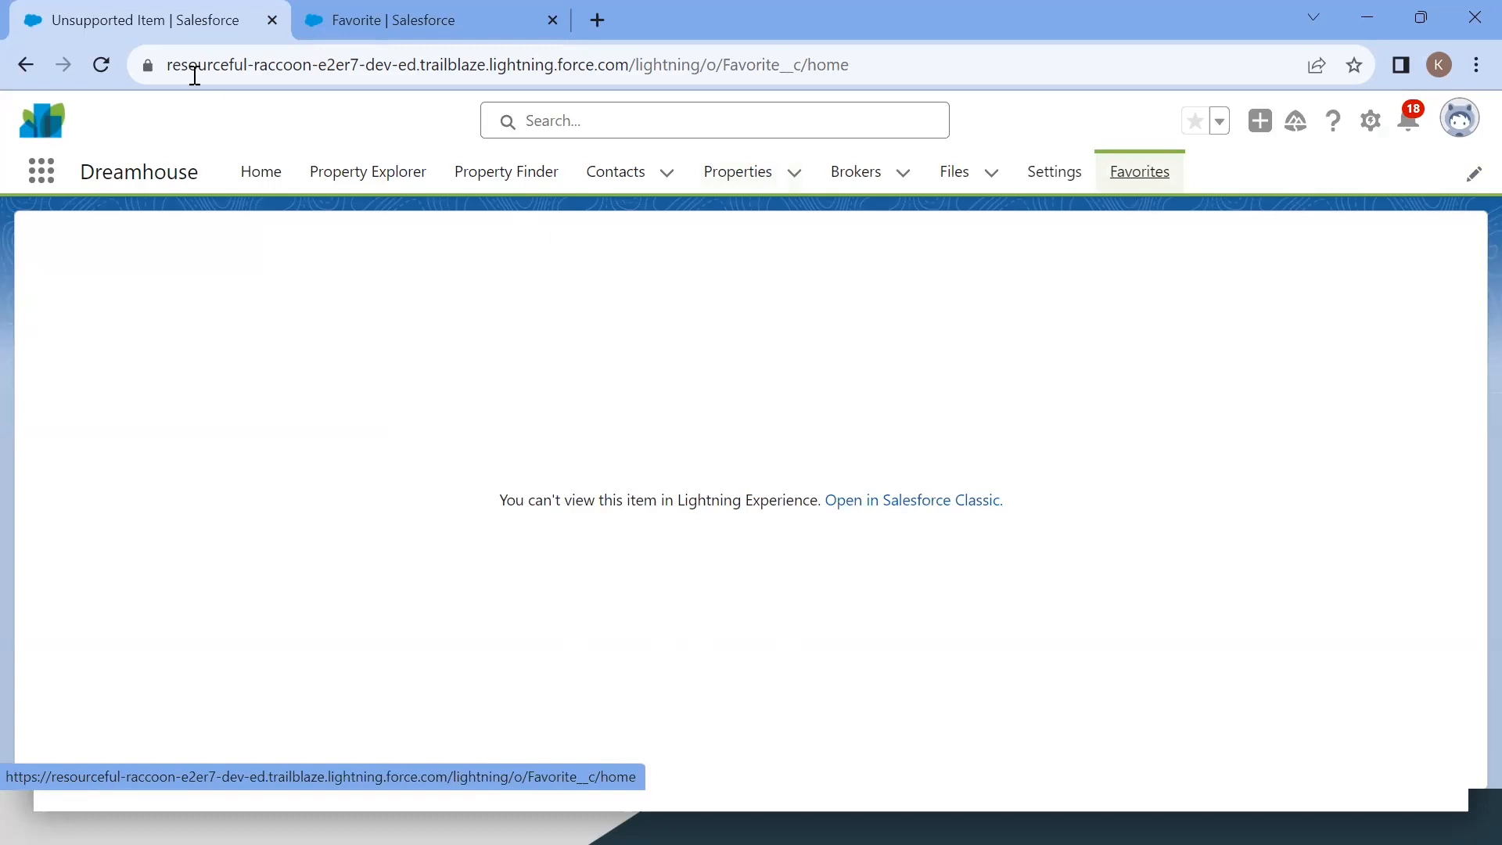
# Step: Reload the Favorites tab and switch its list view to All
pyautogui.click(99, 65)
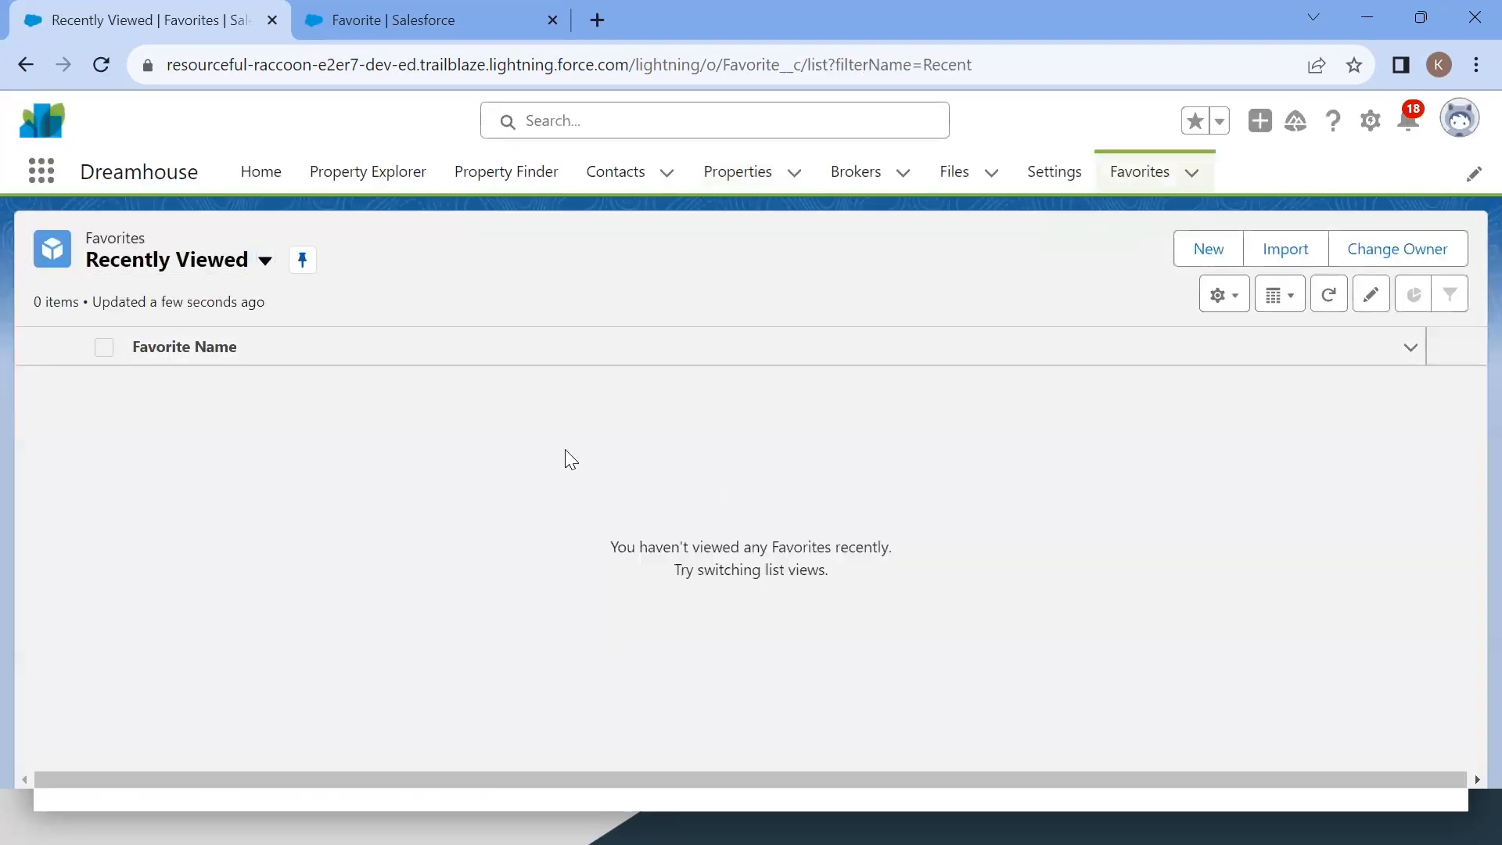
pyautogui.doubleClick(132, 234)
pyautogui.click(179, 269)
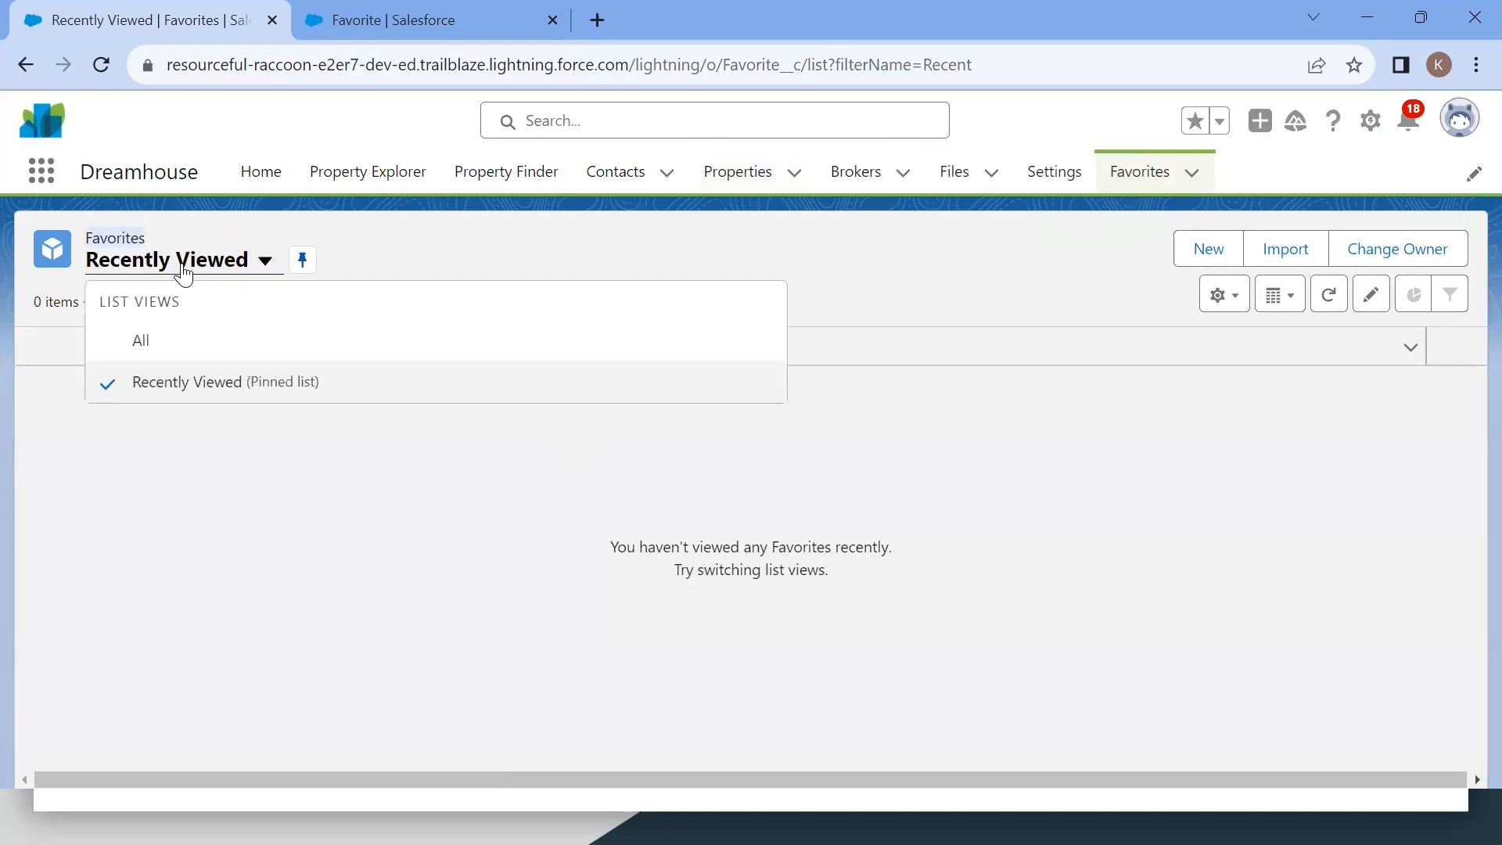
pyautogui.click(223, 340)
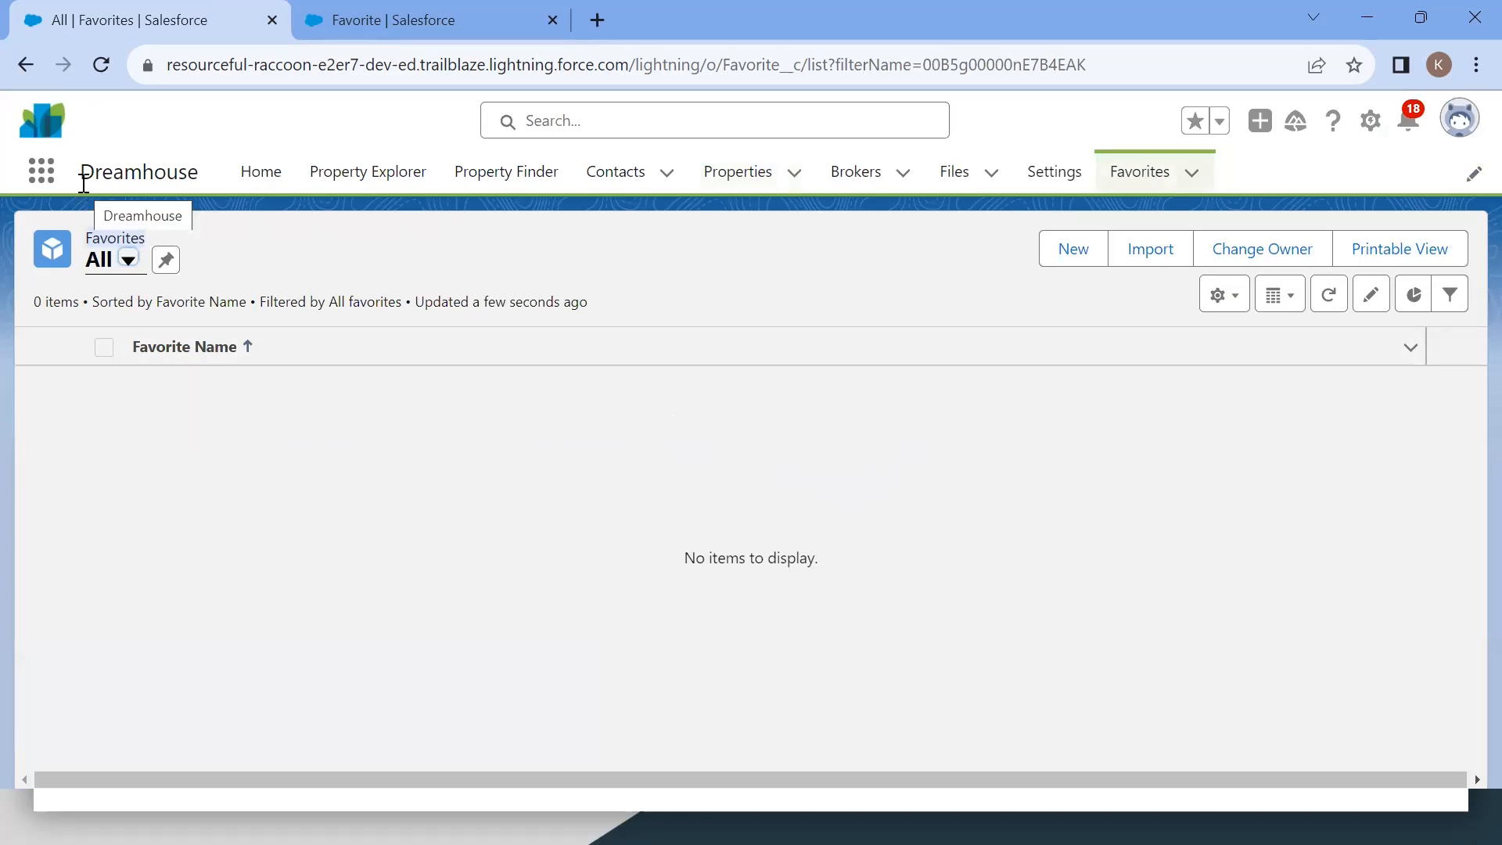
# Step: Review the Trailhead steps for creating the lookup and master-detail relationships on Favorite
pyautogui.hotkey('alt', 'Tab')
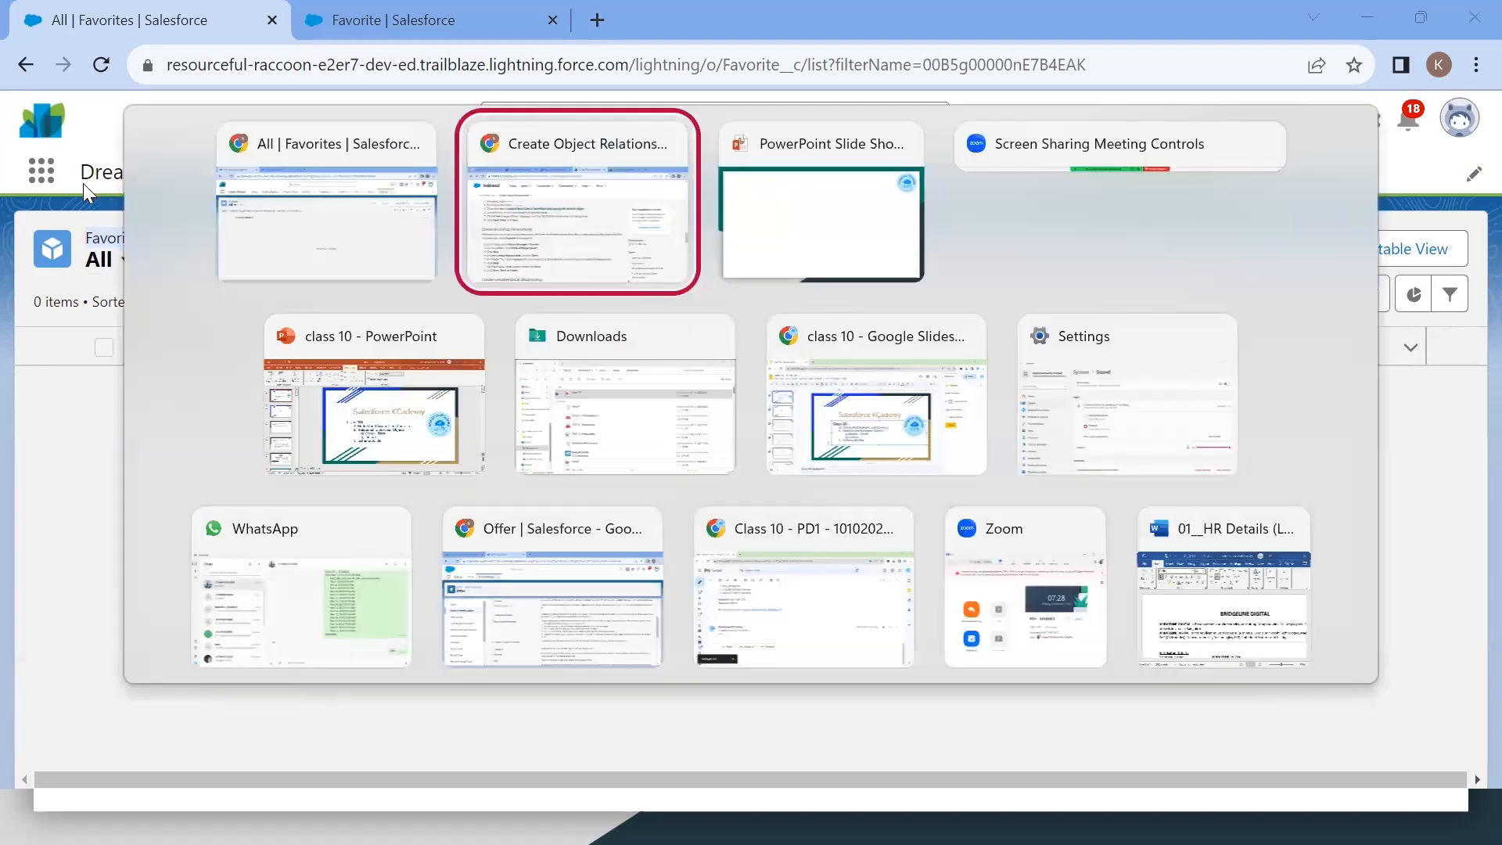
pyautogui.moveTo(384, 363); pyautogui.dragTo(97, 266)
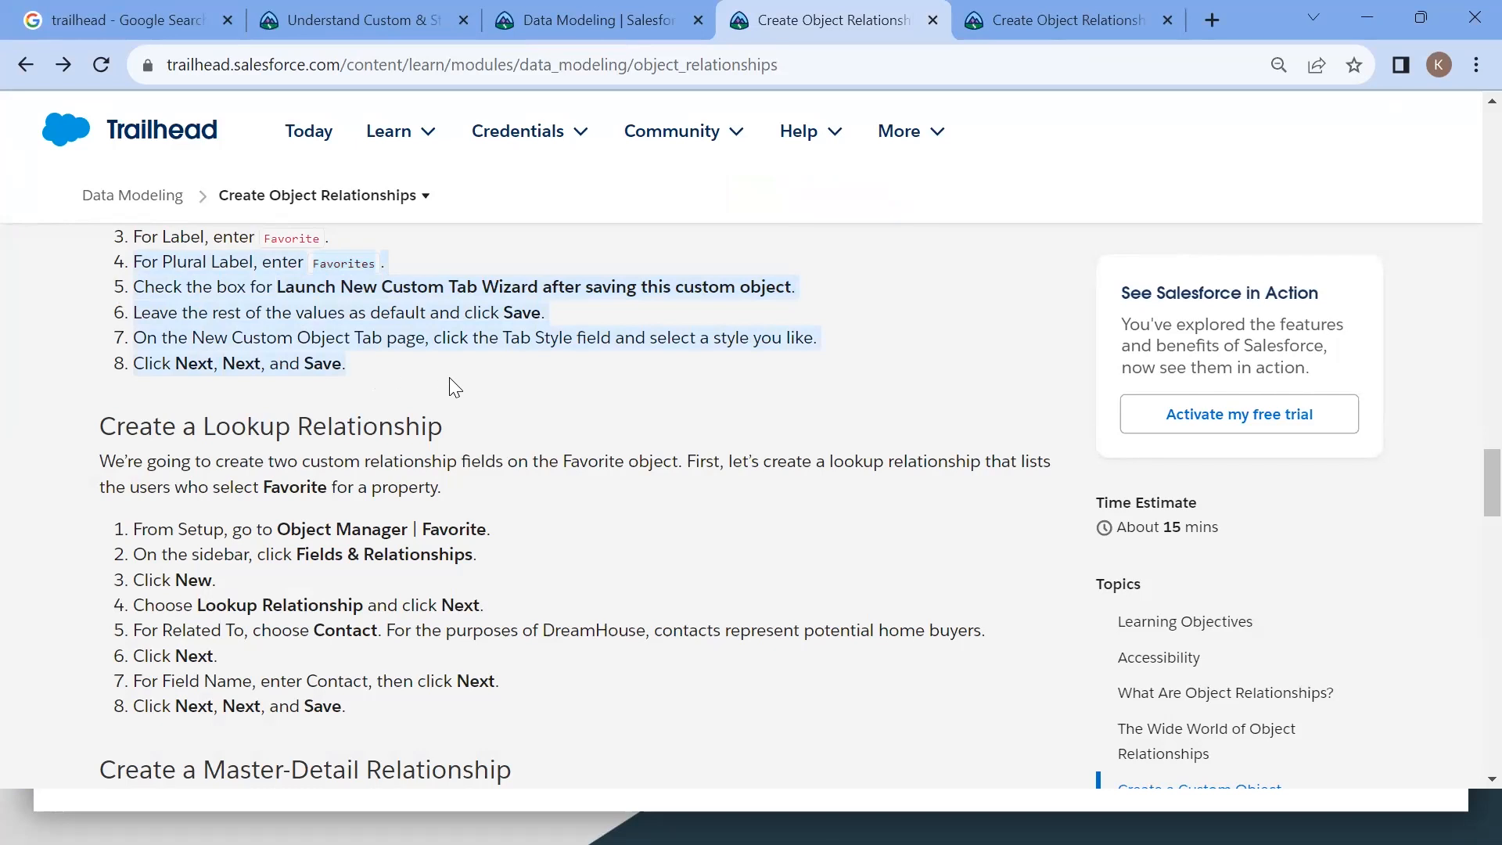
pyautogui.scroll(-1, 449, 377)
pyautogui.moveTo(99, 361); pyautogui.dragTo(473, 352)
pyautogui.moveTo(100, 699); pyautogui.dragTo(553, 708)
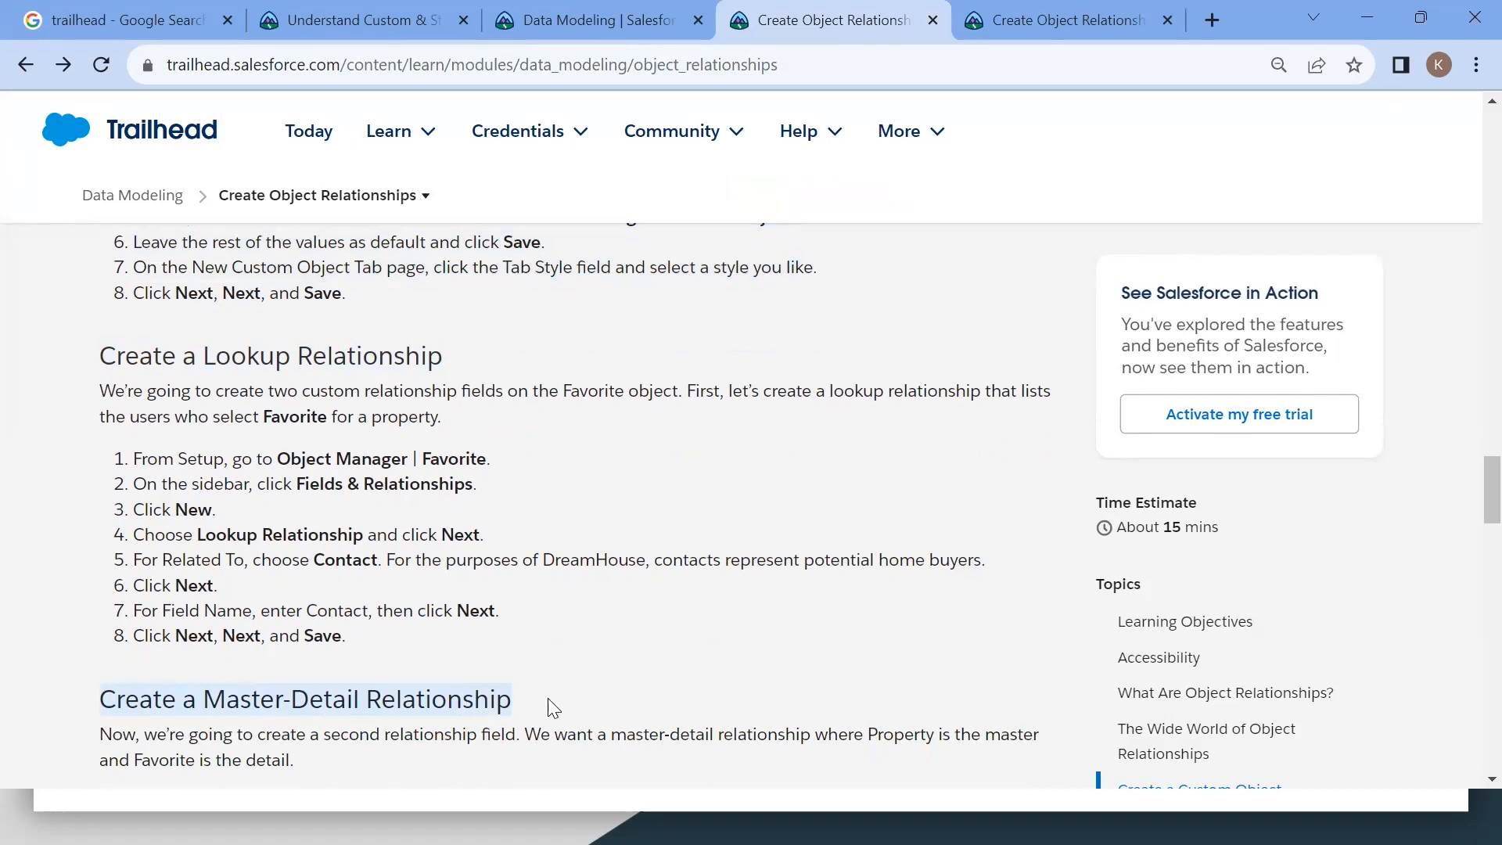
pyautogui.hotkey('alt', 'Tab')
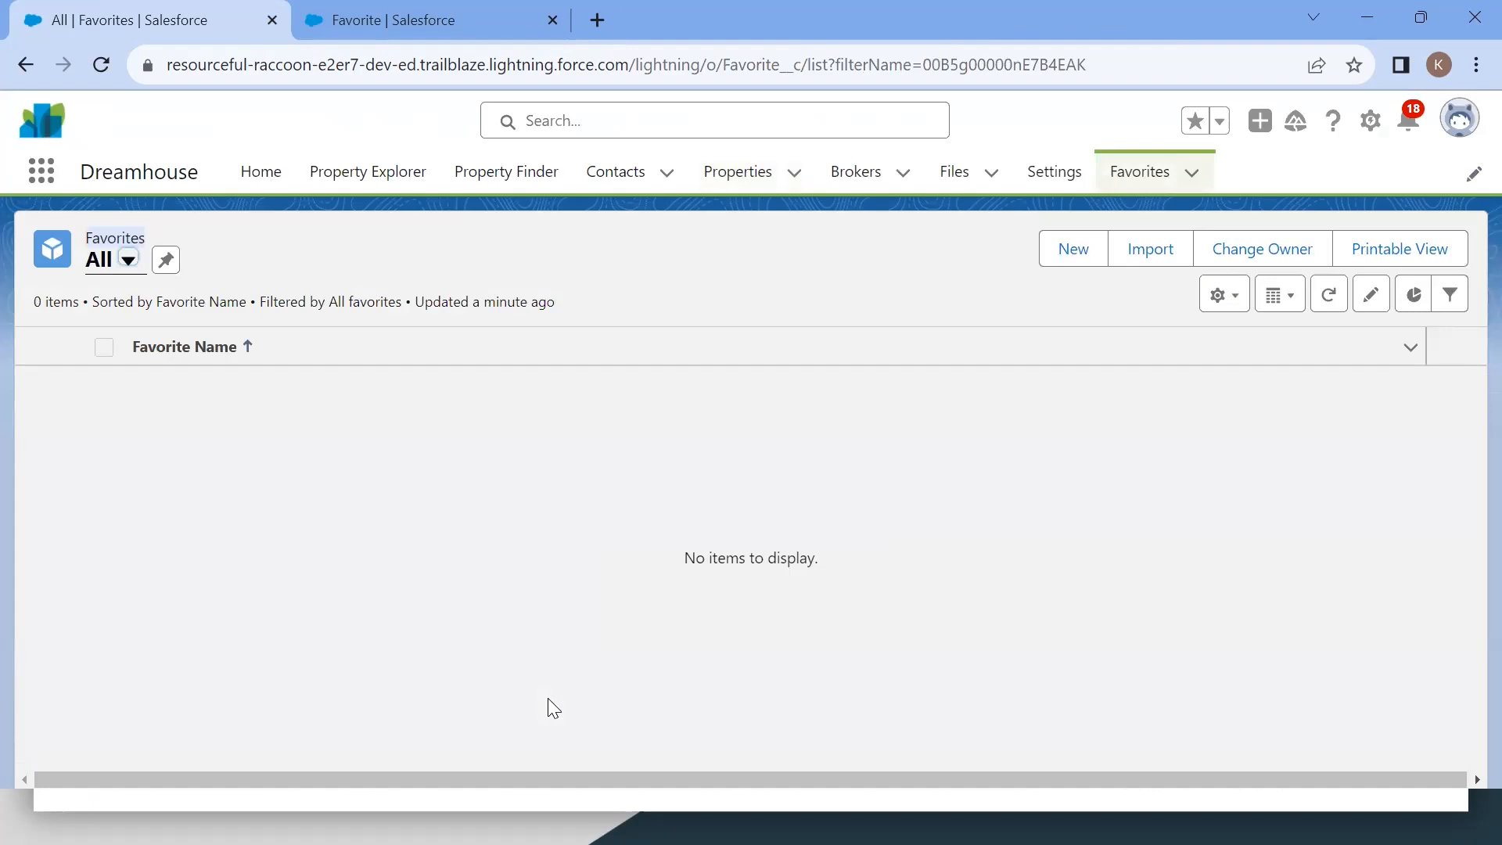
# Step: Open the Favorite object's Fields & Relationships page in Object Manager
pyautogui.click(362, 36)
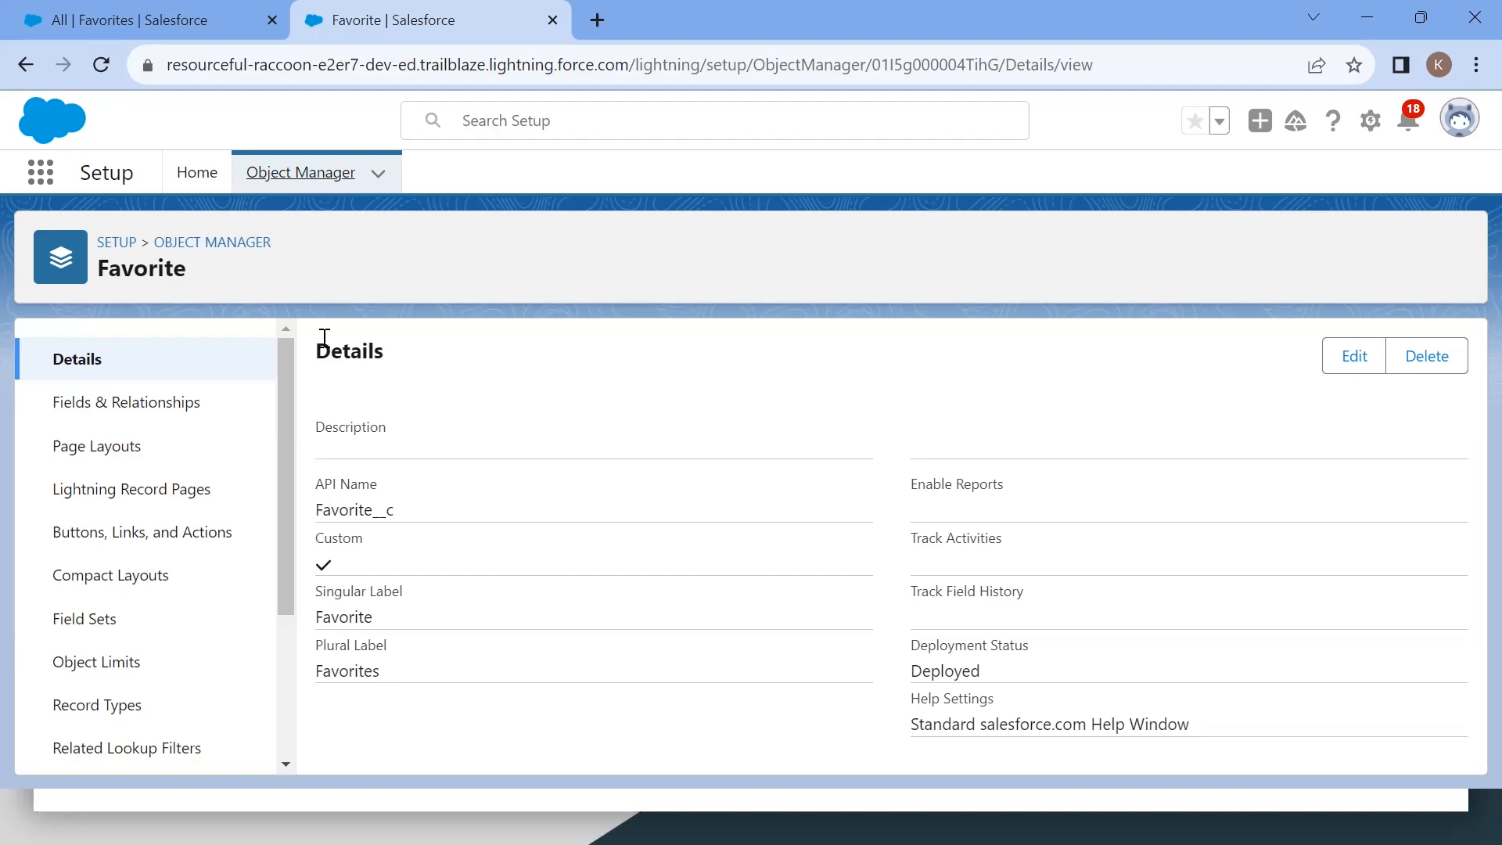
pyautogui.click(141, 405)
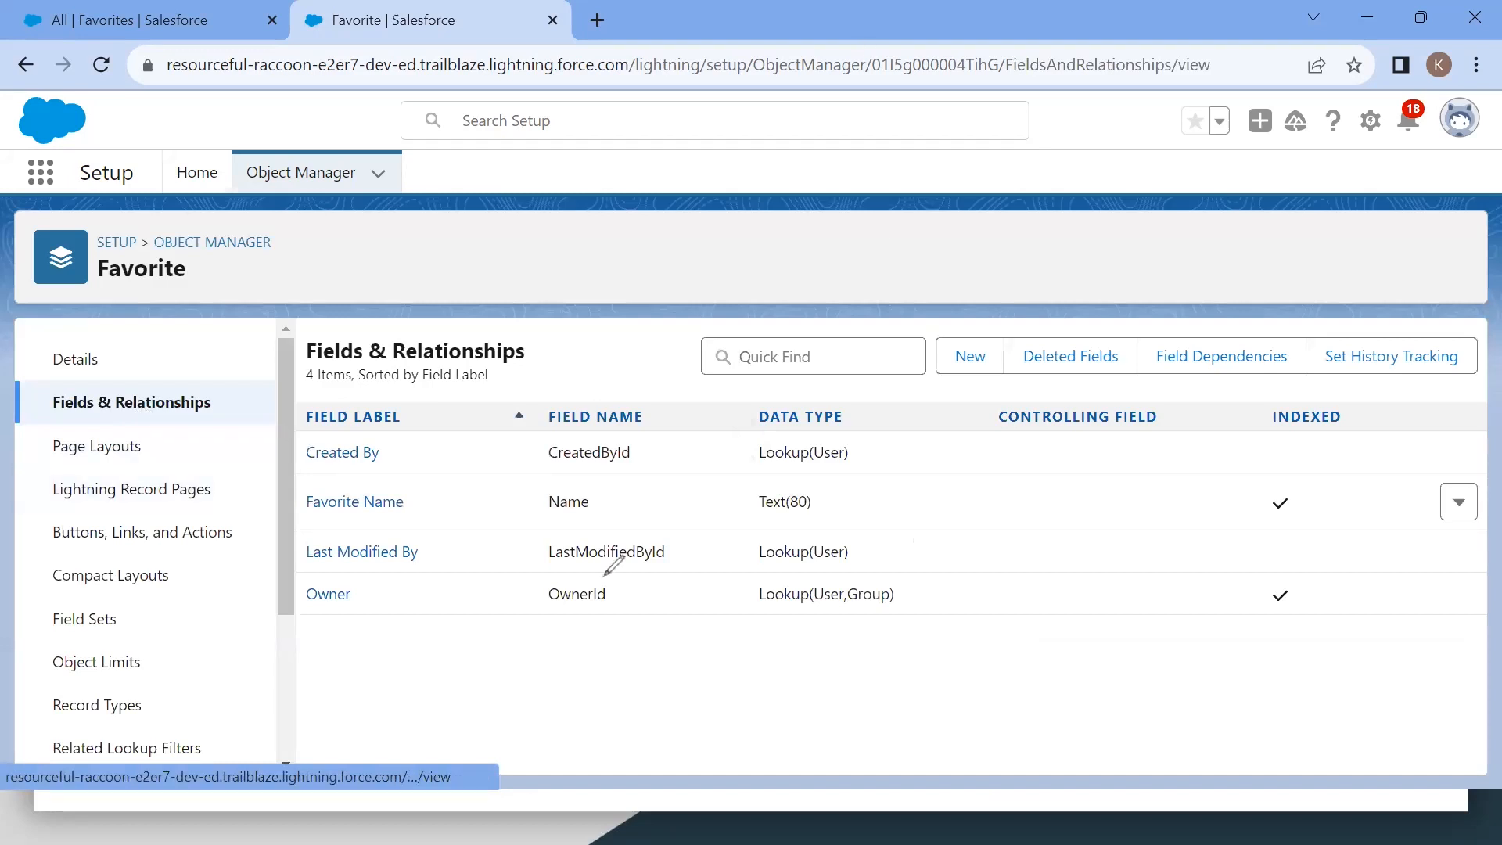
pyautogui.moveTo(528, 649)
pyautogui.mouseDown()
pyautogui.moveTo(652, 726)
pyautogui.moveTo(620, 634)
pyautogui.moveTo(530, 647)
pyautogui.moveTo(555, 704)
pyautogui.moveTo(573, 670)
pyautogui.moveTo(568, 688)
pyautogui.mouseUp()
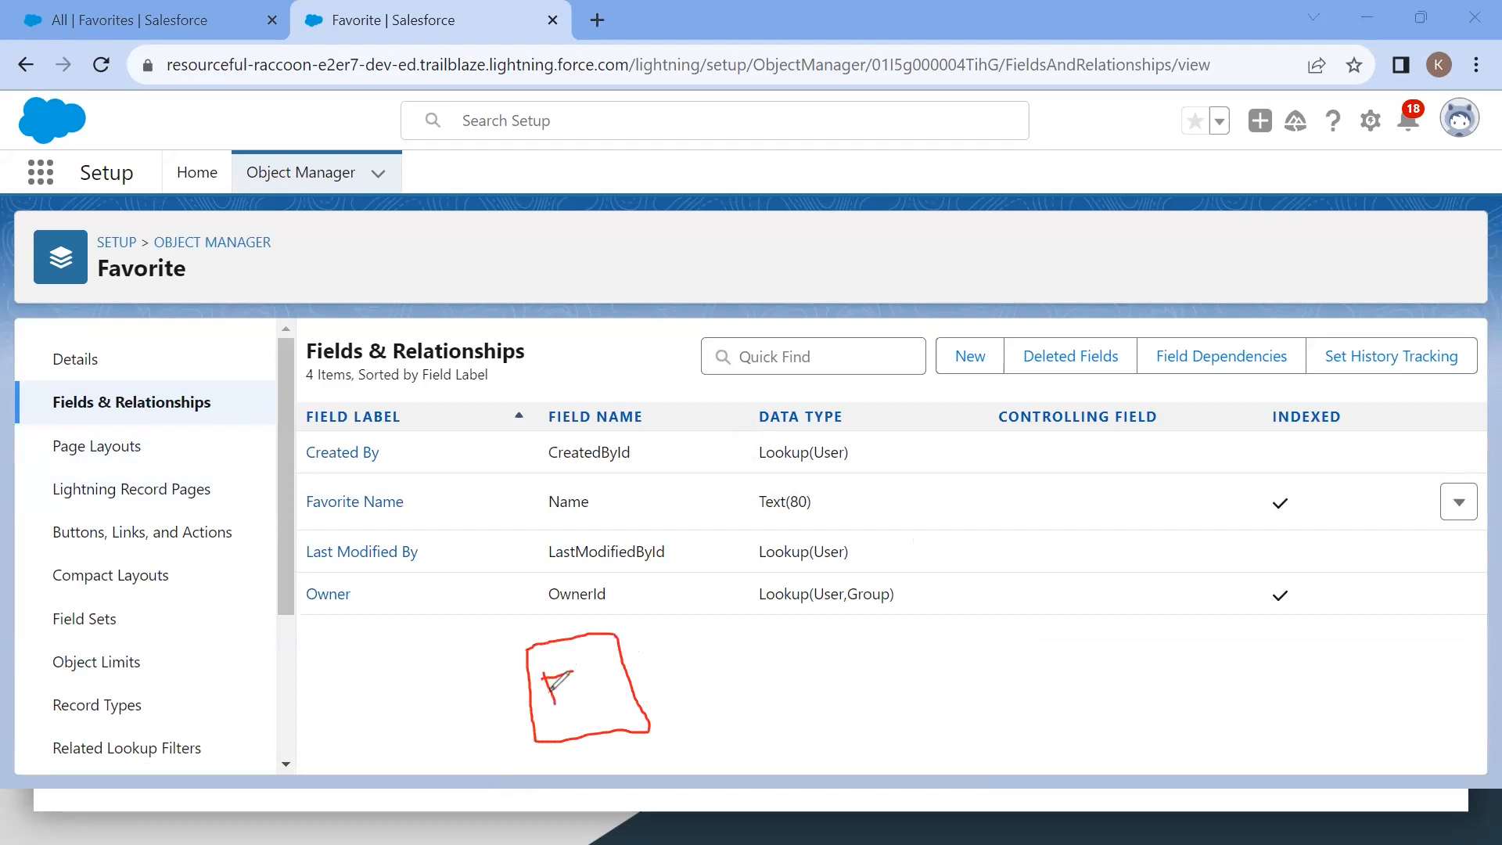
pyautogui.moveTo(878, 637)
pyautogui.mouseDown()
pyautogui.moveTo(900, 718)
pyautogui.moveTo(1031, 735)
pyautogui.moveTo(1024, 608)
pyautogui.moveTo(865, 638)
pyautogui.mouseUp()
pyautogui.moveTo(969, 573)
pyautogui.mouseDown()
pyautogui.moveTo(932, 592)
pyautogui.moveTo(972, 602)
pyautogui.mouseUp()
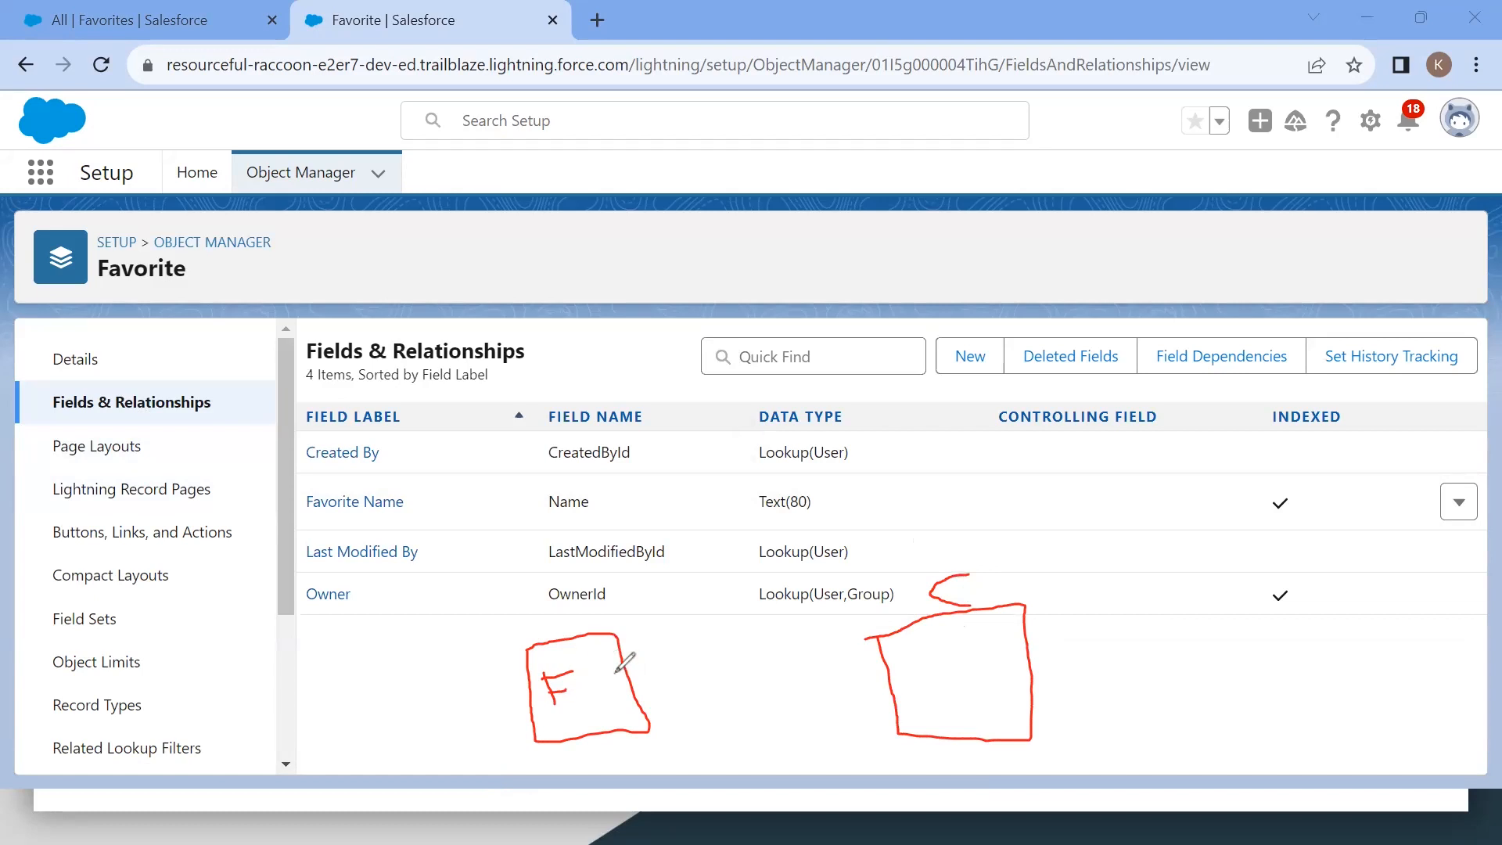
pyautogui.moveTo(630, 702); pyautogui.dragTo(891, 699)
pyautogui.moveTo(891, 699); pyautogui.dragTo(875, 713)
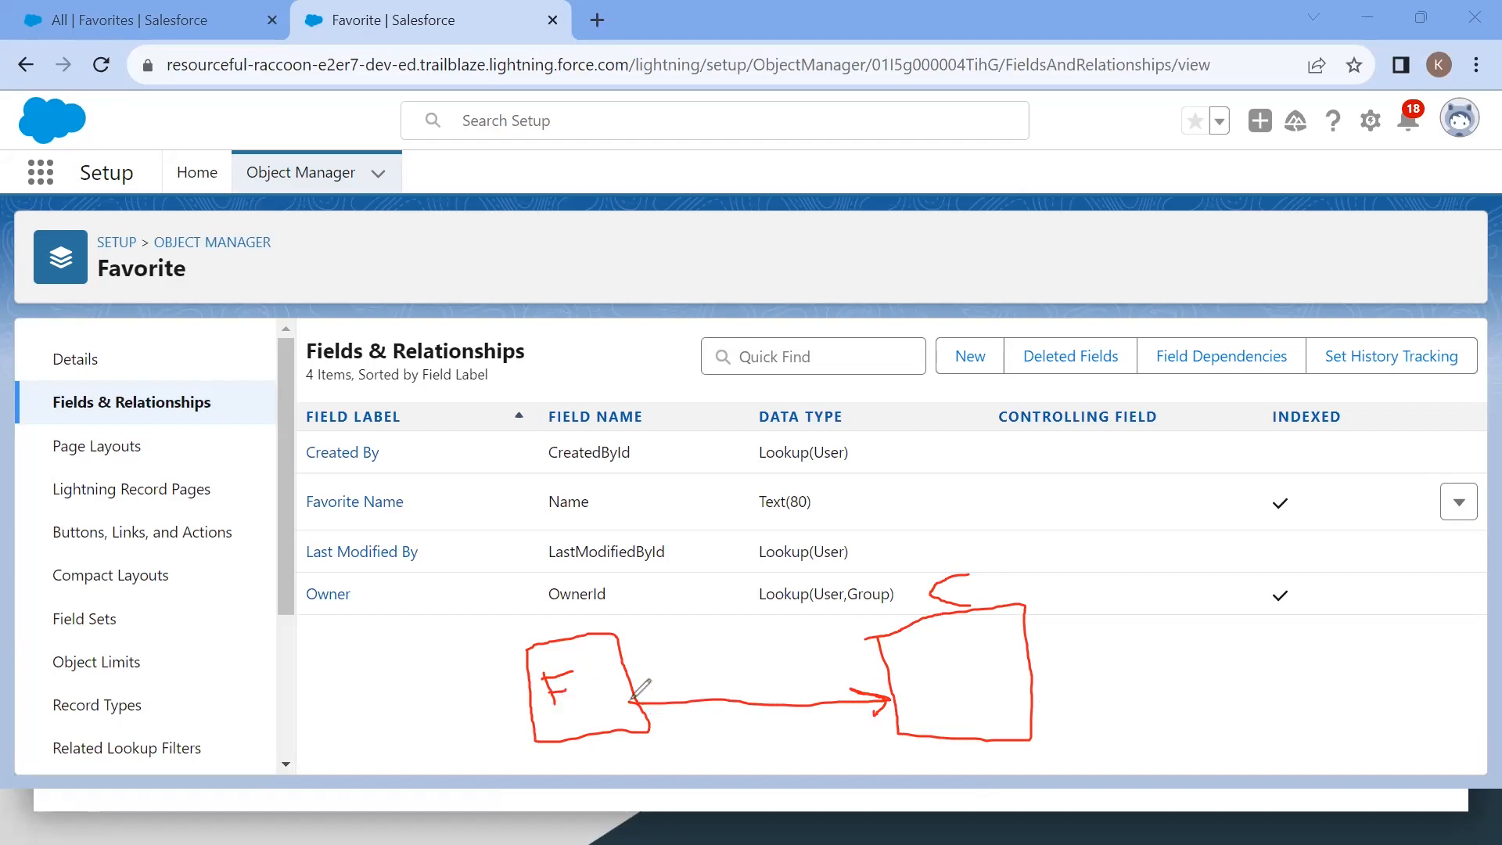
pyautogui.moveTo(630, 696)
pyautogui.mouseDown()
pyautogui.moveTo(687, 679)
pyautogui.moveTo(898, 676)
pyautogui.mouseUp()
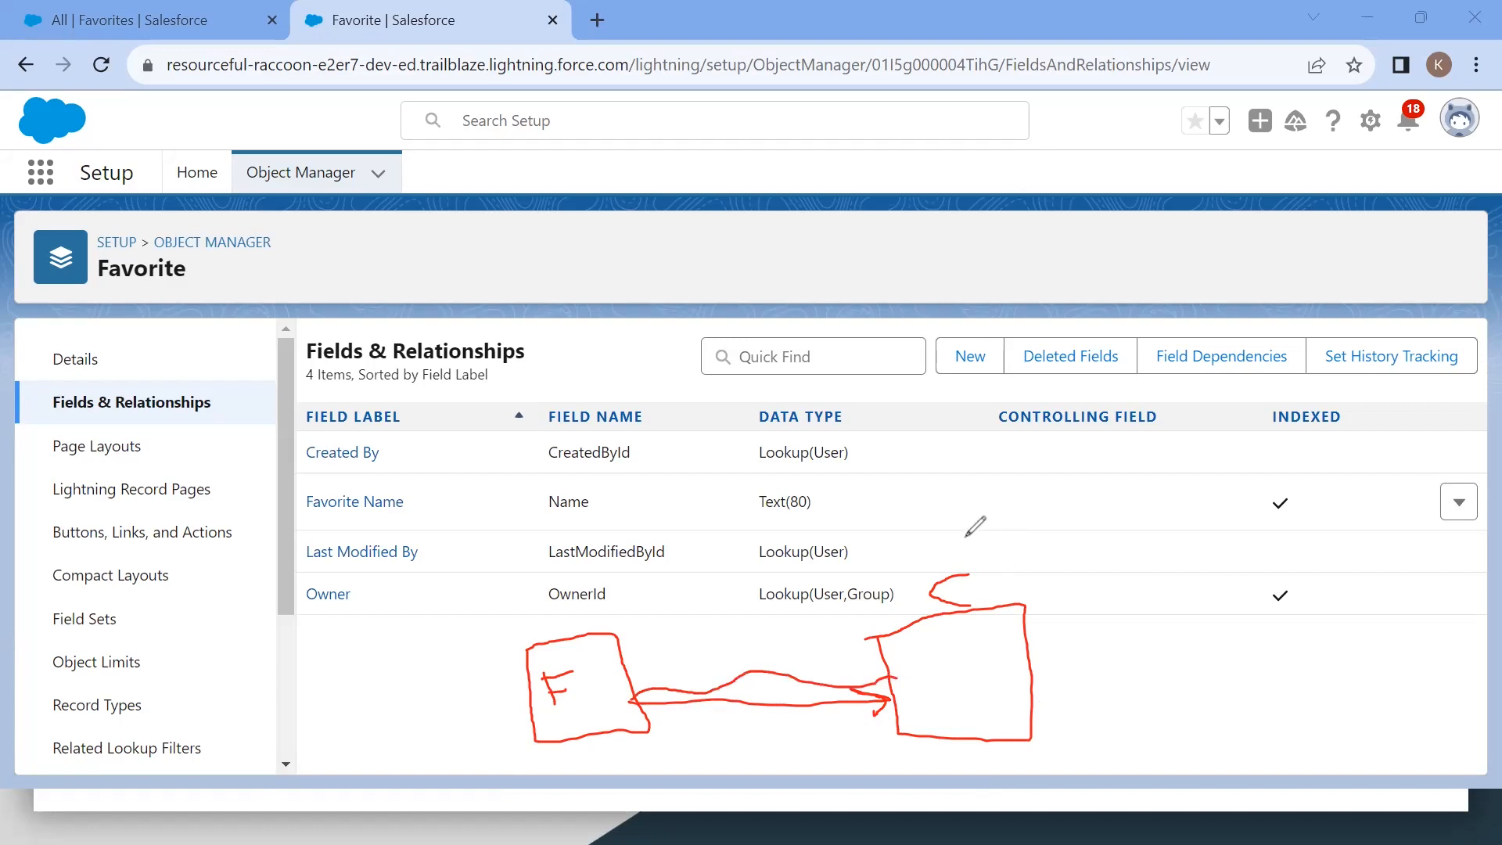
pyautogui.moveTo(607, 675)
pyautogui.mouseDown()
pyautogui.moveTo(868, 563)
pyautogui.moveTo(869, 613)
pyautogui.mouseUp()
pyautogui.moveTo(867, 497)
pyautogui.mouseDown()
pyautogui.moveTo(902, 568)
pyautogui.moveTo(976, 443)
pyautogui.moveTo(866, 486)
pyautogui.mouseUp()
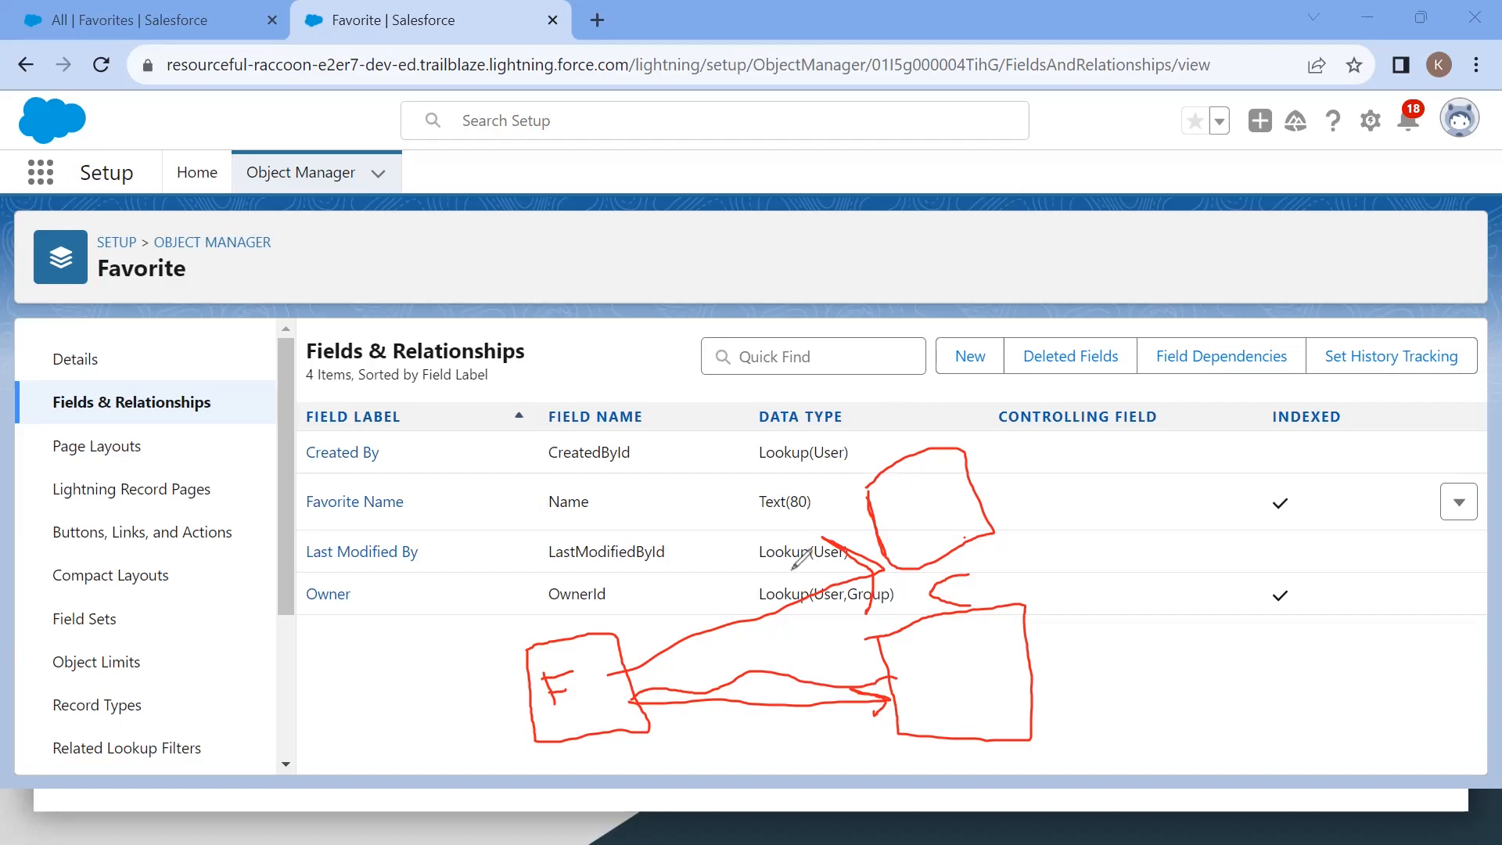
pyautogui.moveTo(614, 660)
pyautogui.mouseDown()
pyautogui.moveTo(496, 663)
pyautogui.moveTo(700, 752)
pyautogui.moveTo(701, 657)
pyautogui.moveTo(615, 648)
pyautogui.mouseUp()
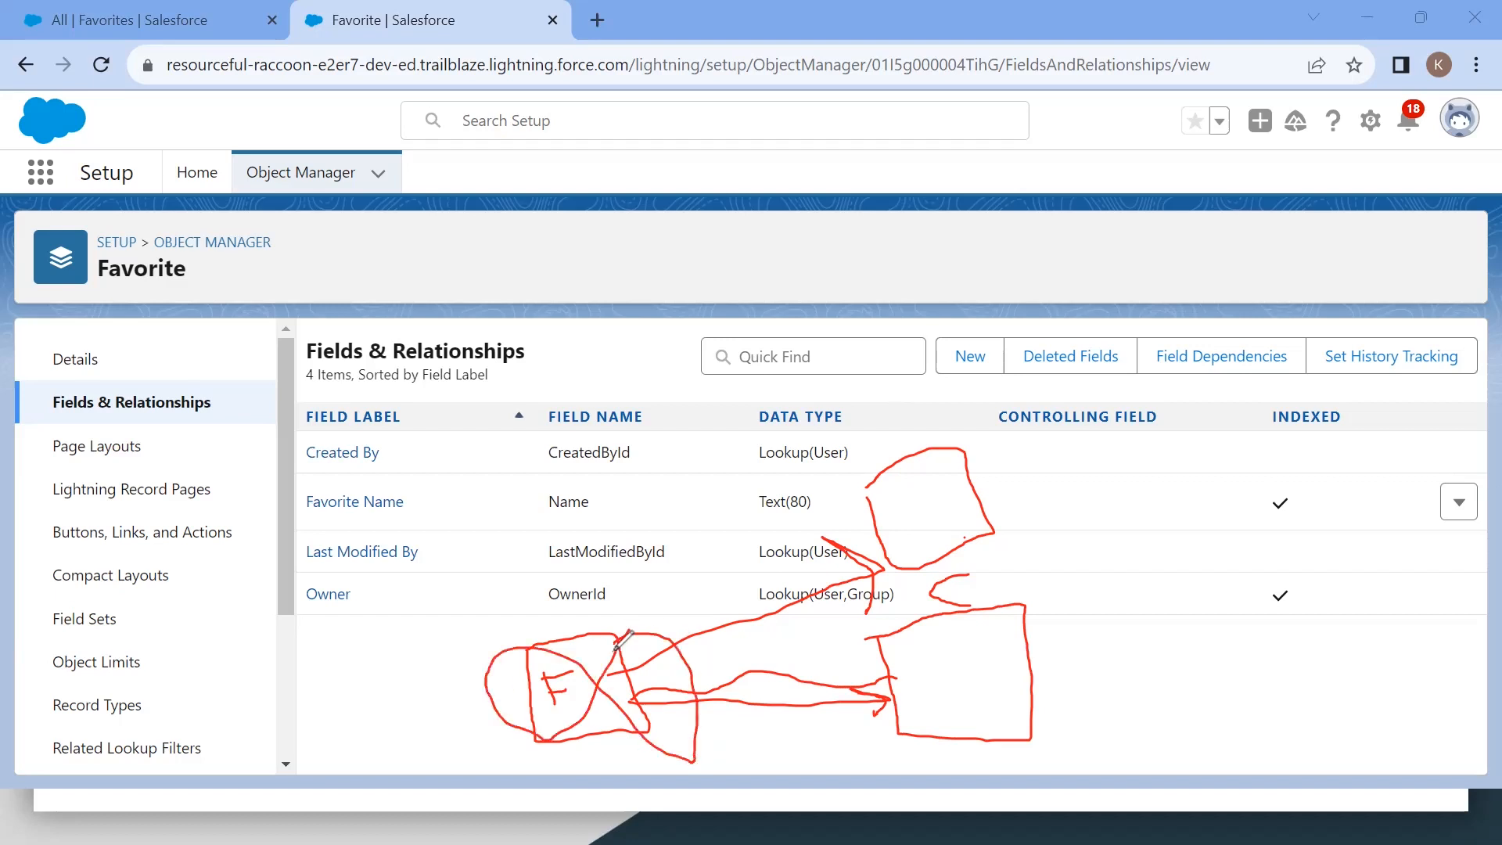
pyautogui.moveTo(920, 509); pyautogui.dragTo(995, 444)
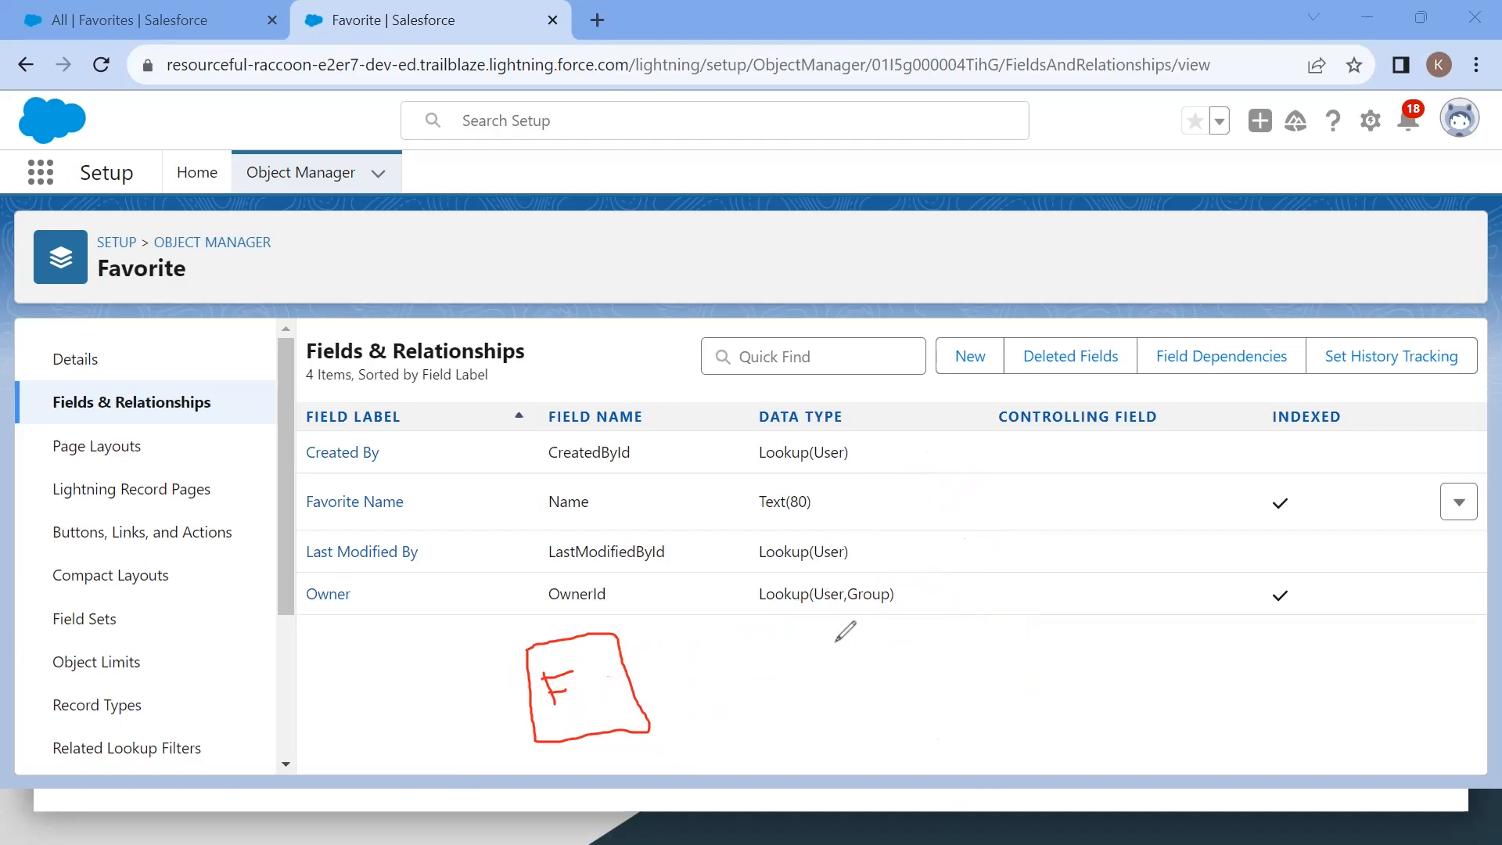
pyautogui.hotkey('ctrl', 'z')
pyautogui.hotkey('ctrl', 'z')
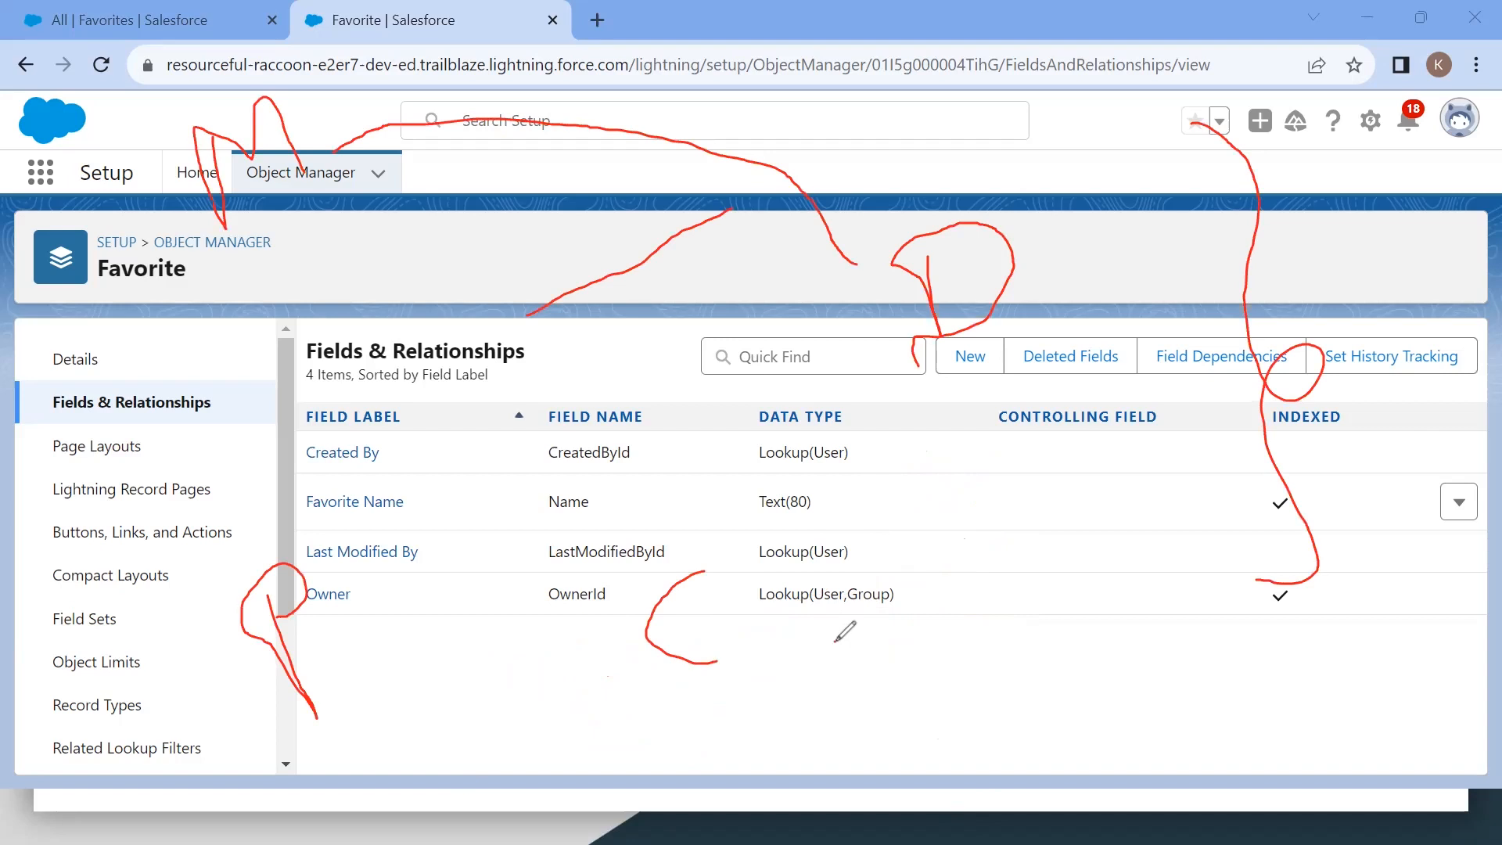
pyautogui.click(835, 641)
pyautogui.click(123, 572)
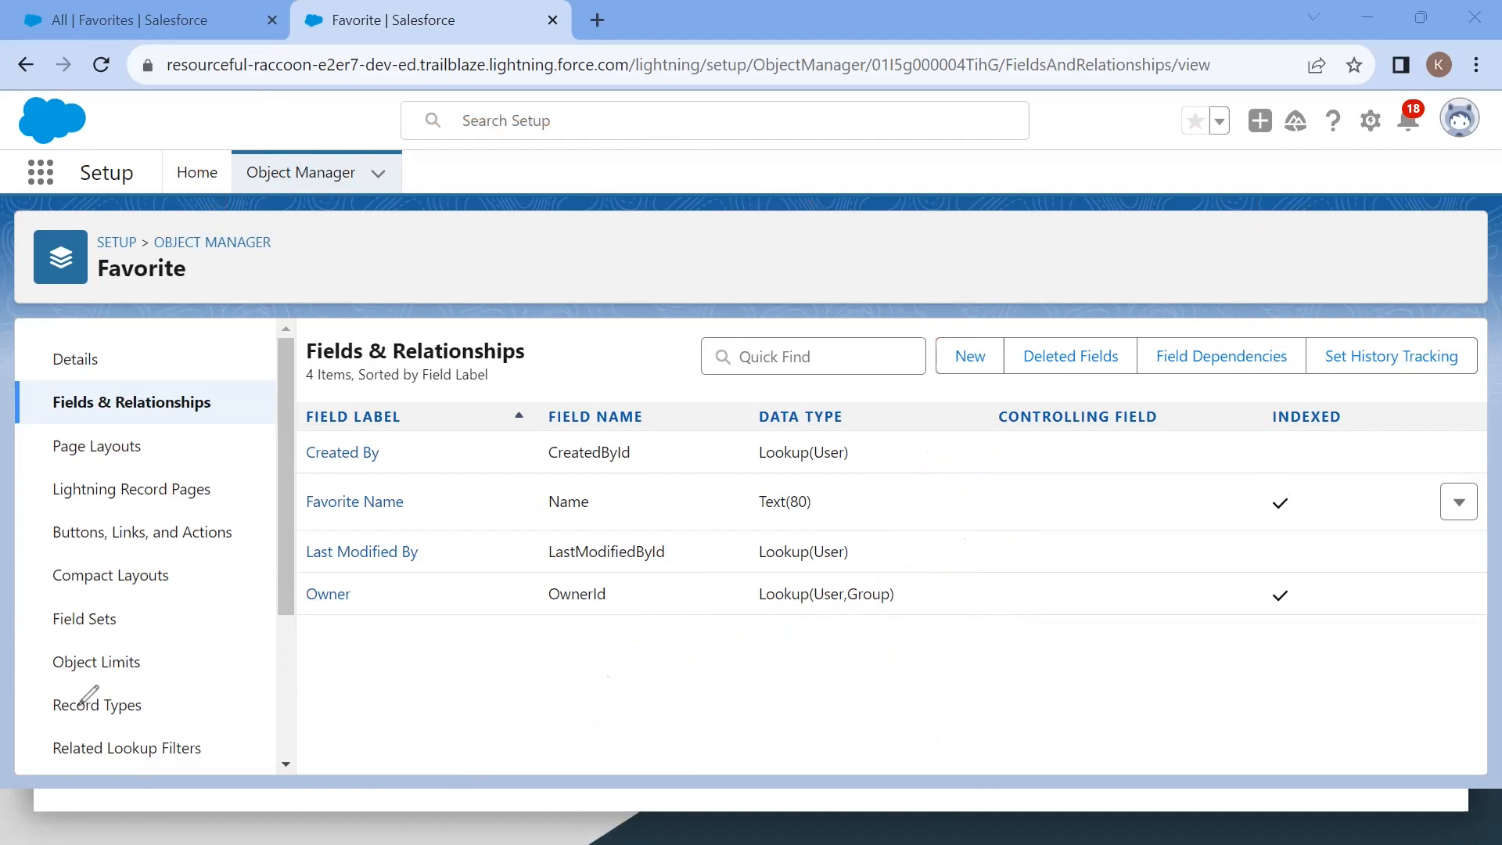
# Step: Start a new custom field on Favorite, choose the Lookup Relationship data type, and continue to the next step
pyautogui.click(971, 357)
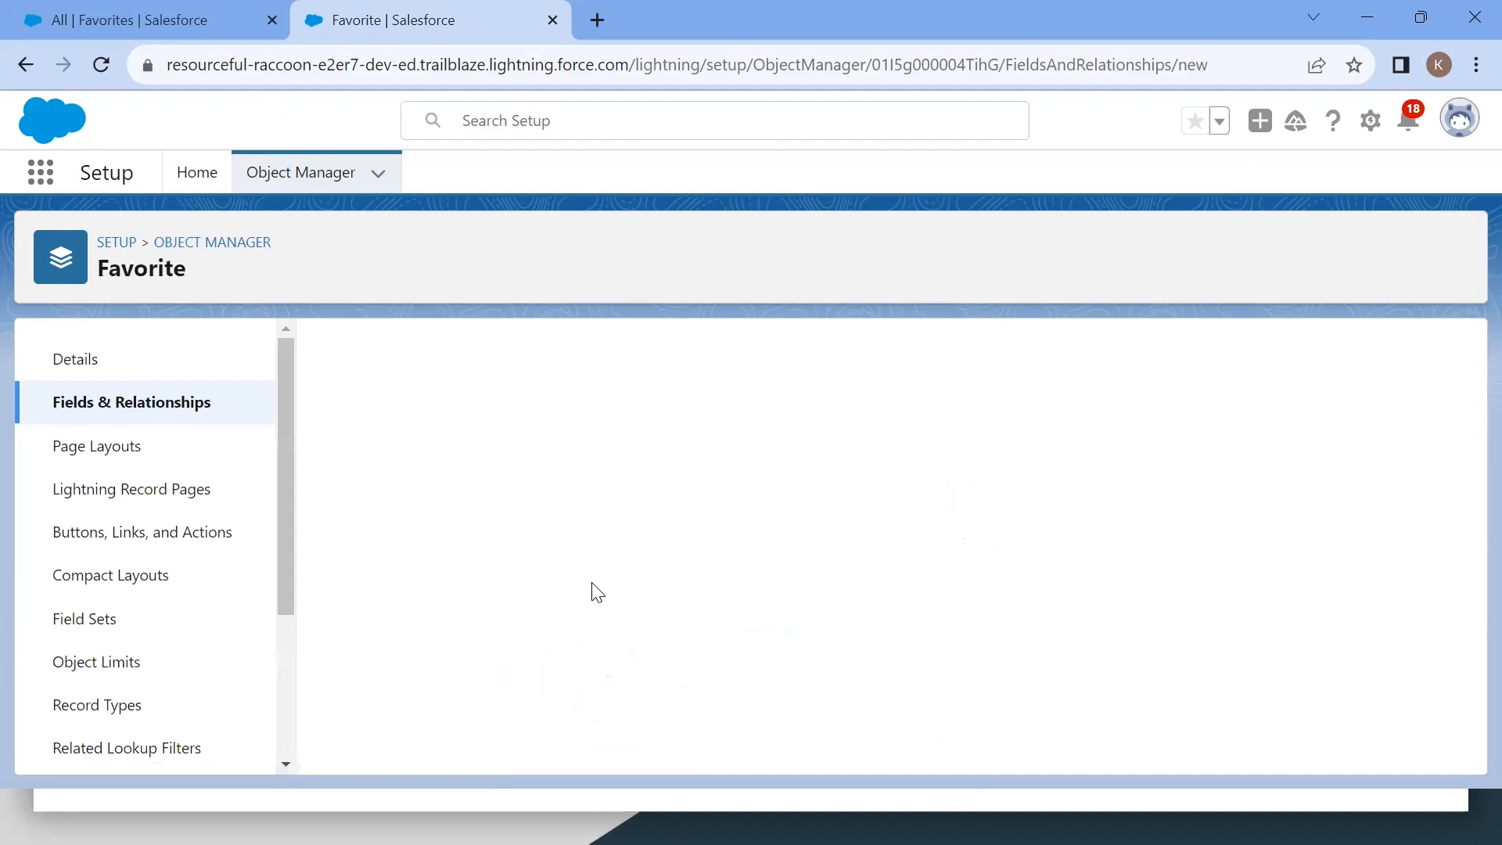
pyautogui.scroll(-4, 607, 590)
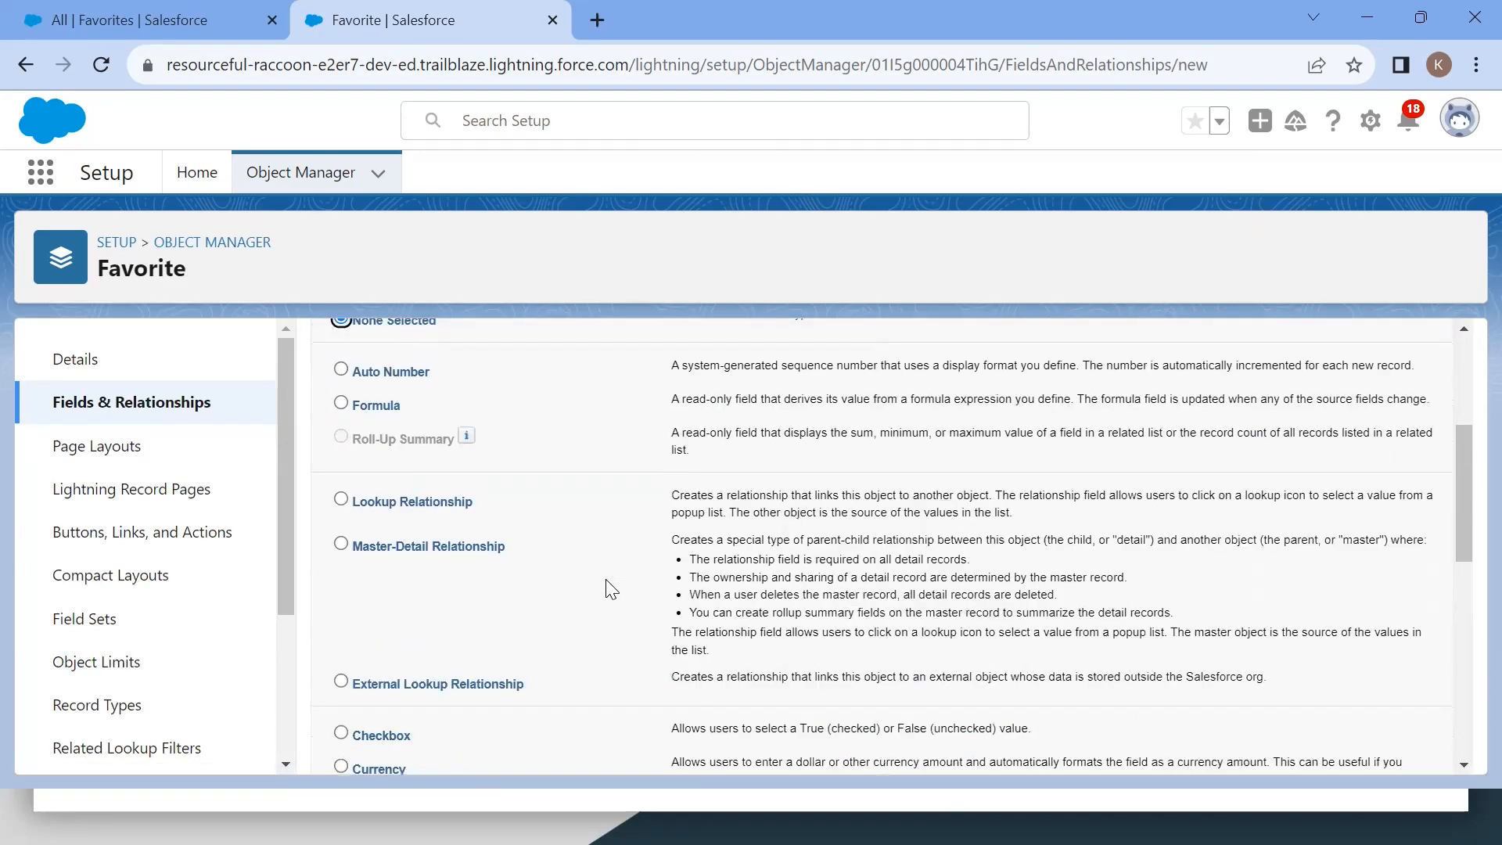
pyautogui.click(341, 470)
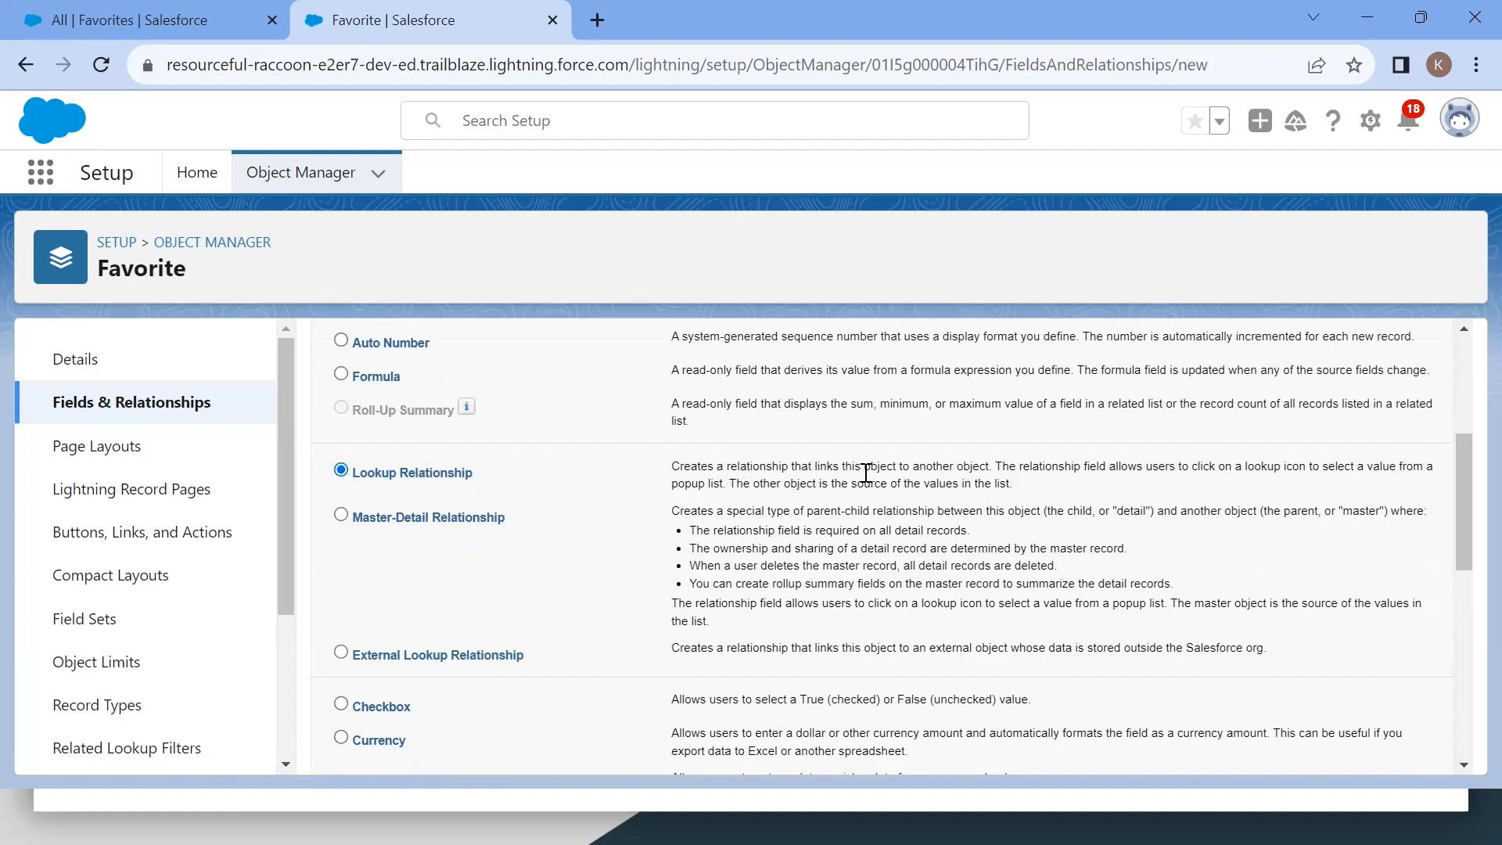
pyautogui.moveTo(672, 467); pyautogui.dragTo(992, 468)
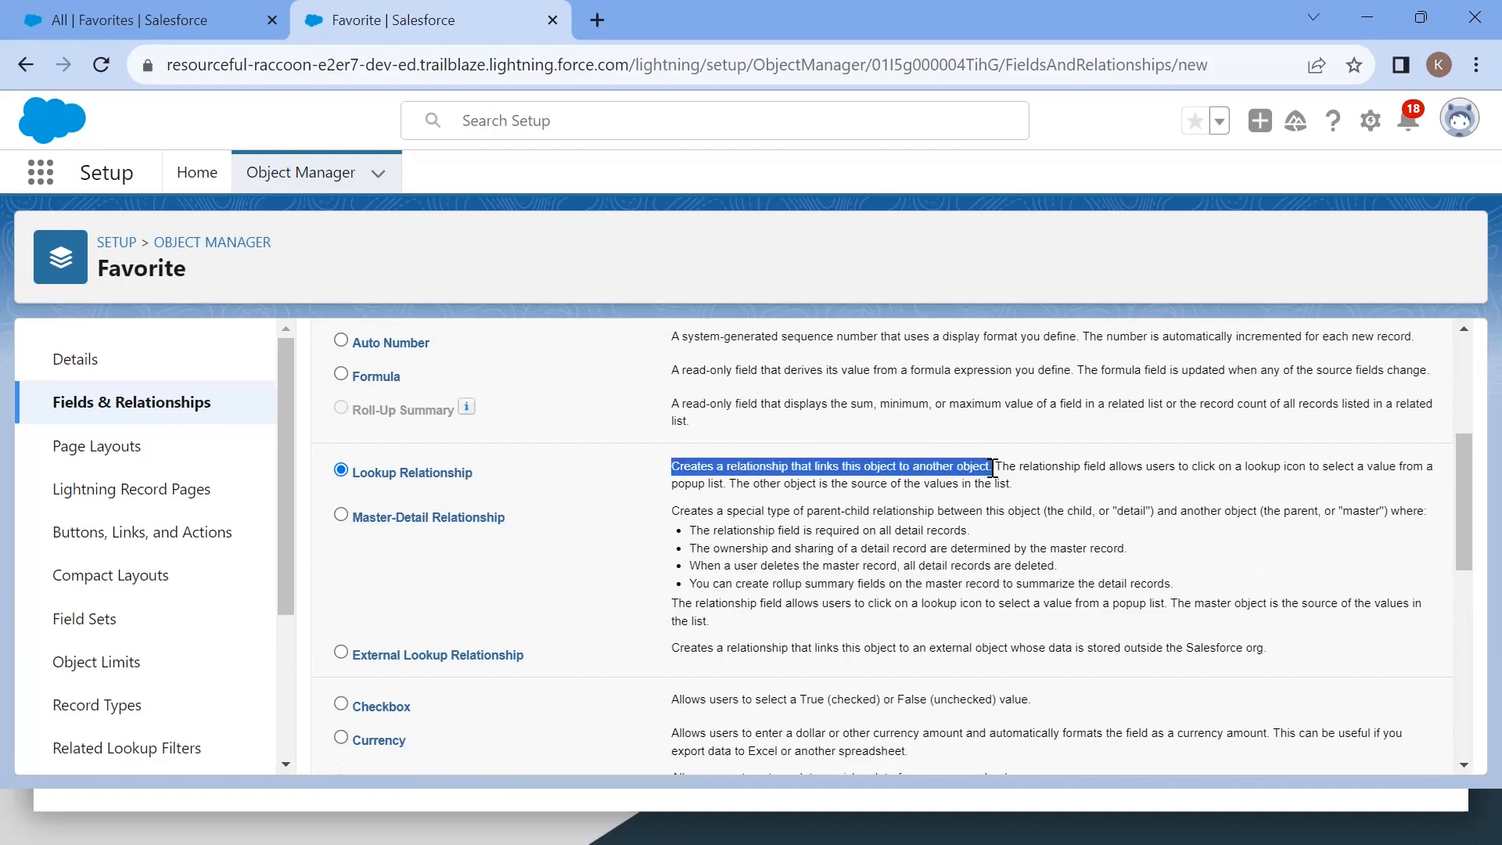
pyautogui.click(1049, 486)
pyautogui.moveTo(999, 468); pyautogui.dragTo(1207, 473)
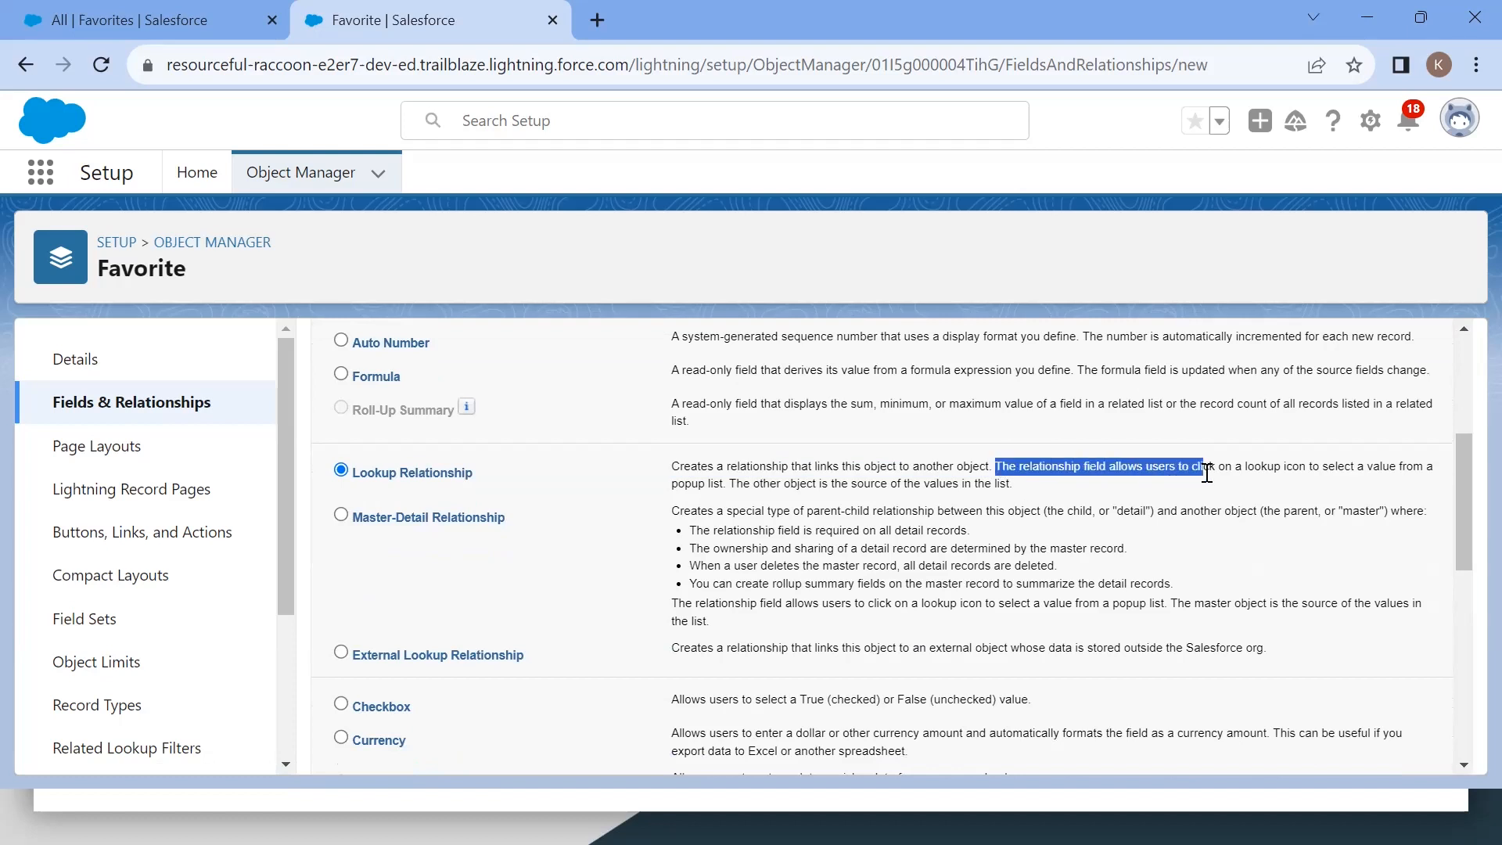
pyautogui.moveTo(1207, 473); pyautogui.dragTo(1413, 490)
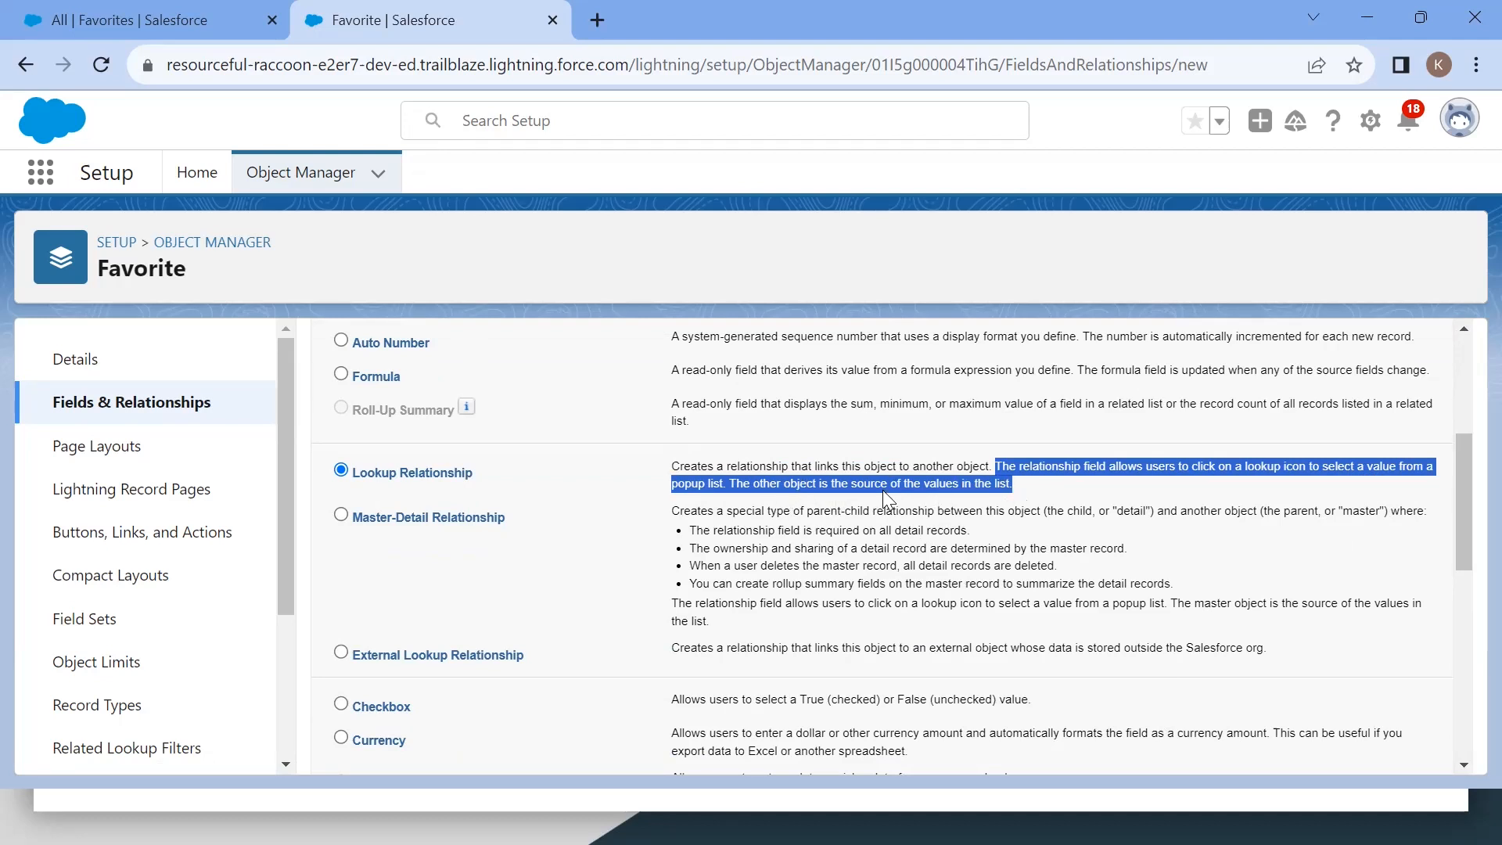
pyautogui.click(1102, 476)
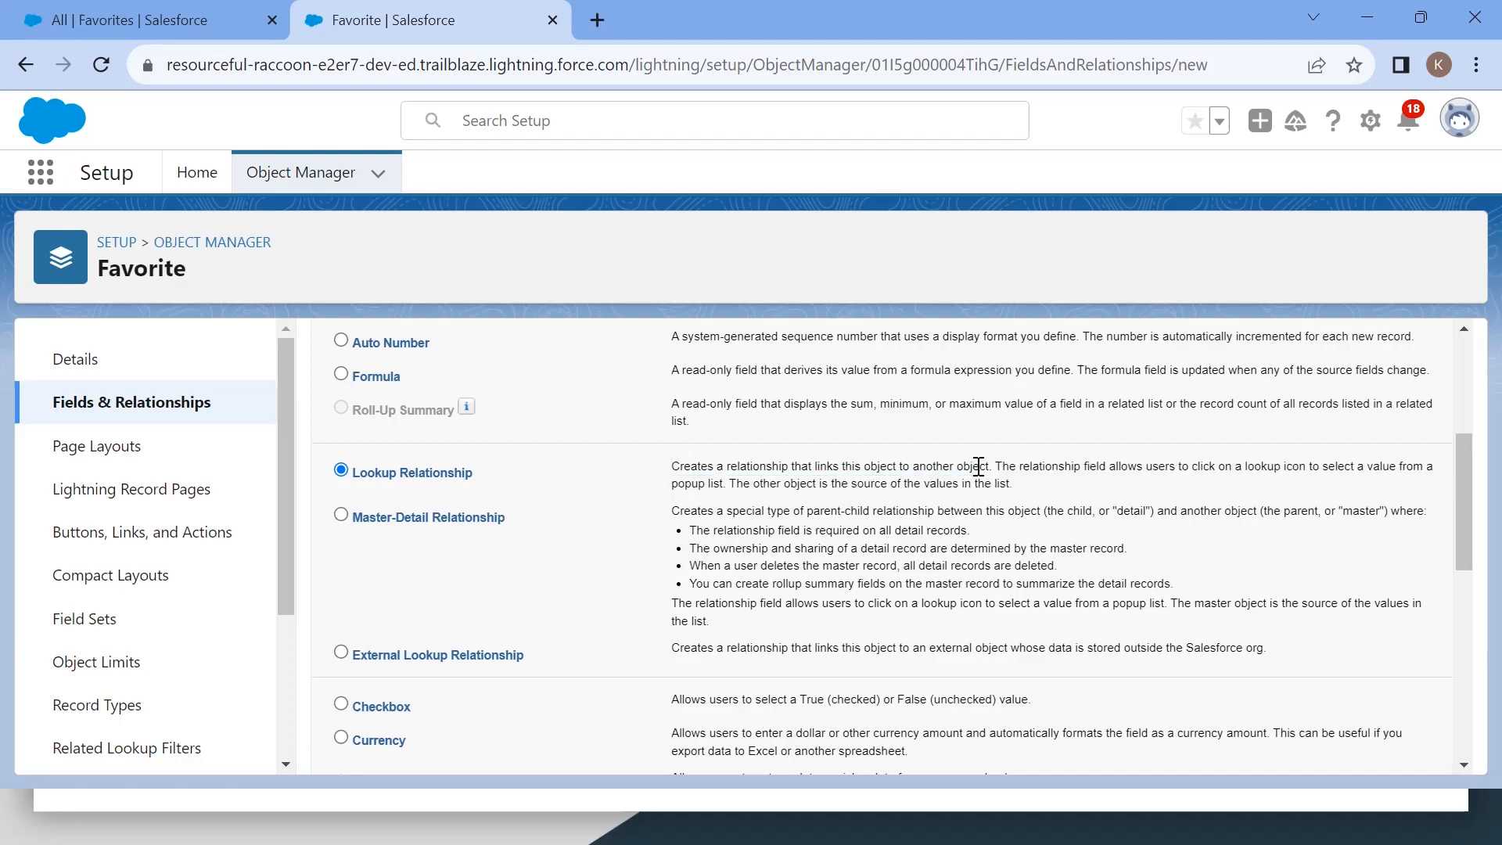
pyautogui.moveTo(991, 468); pyautogui.dragTo(788, 467)
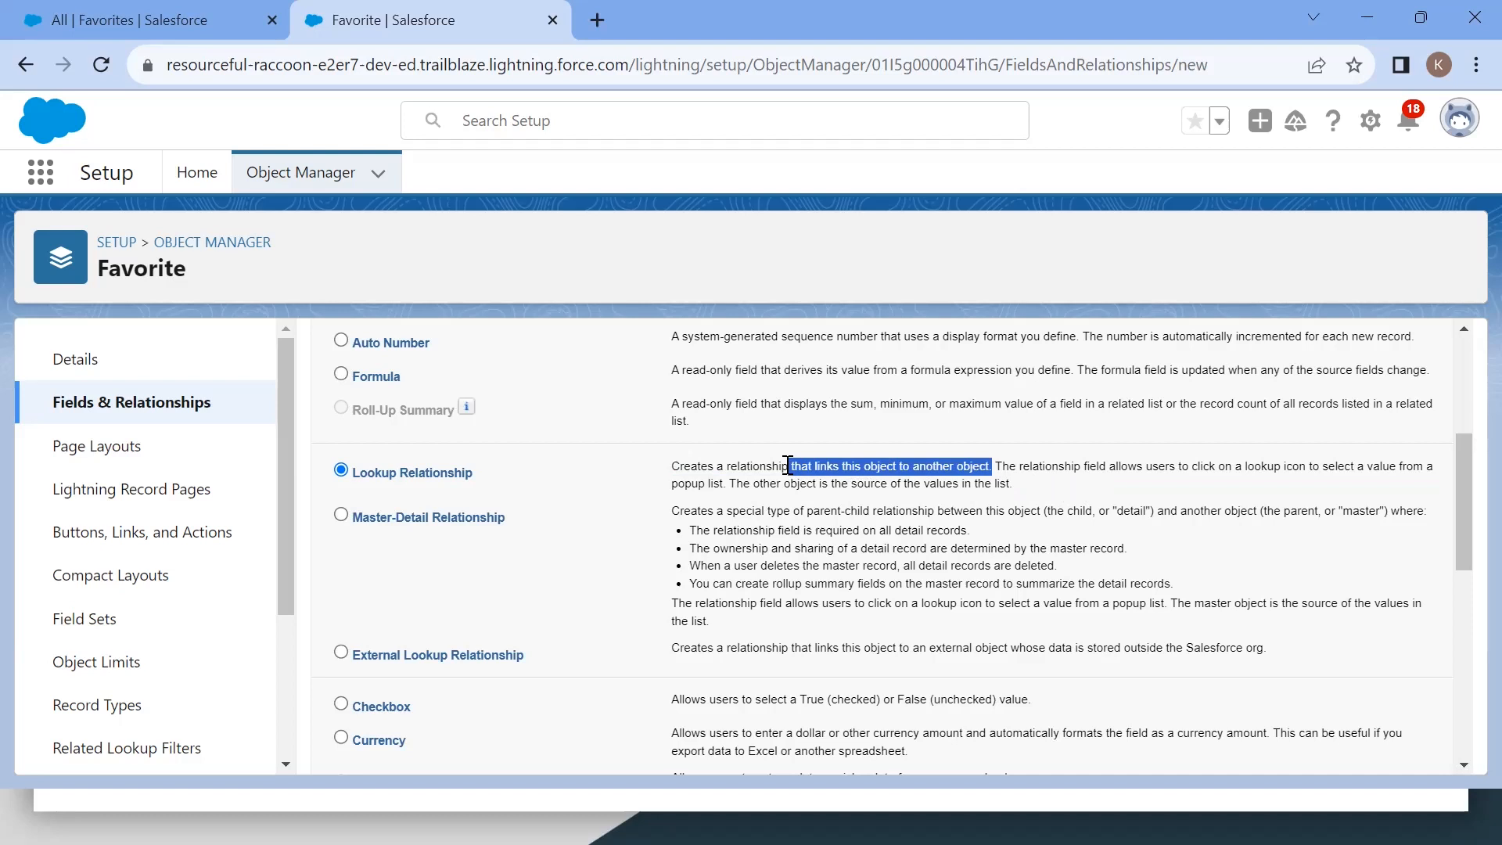
pyautogui.moveTo(1086, 467); pyautogui.dragTo(1395, 475)
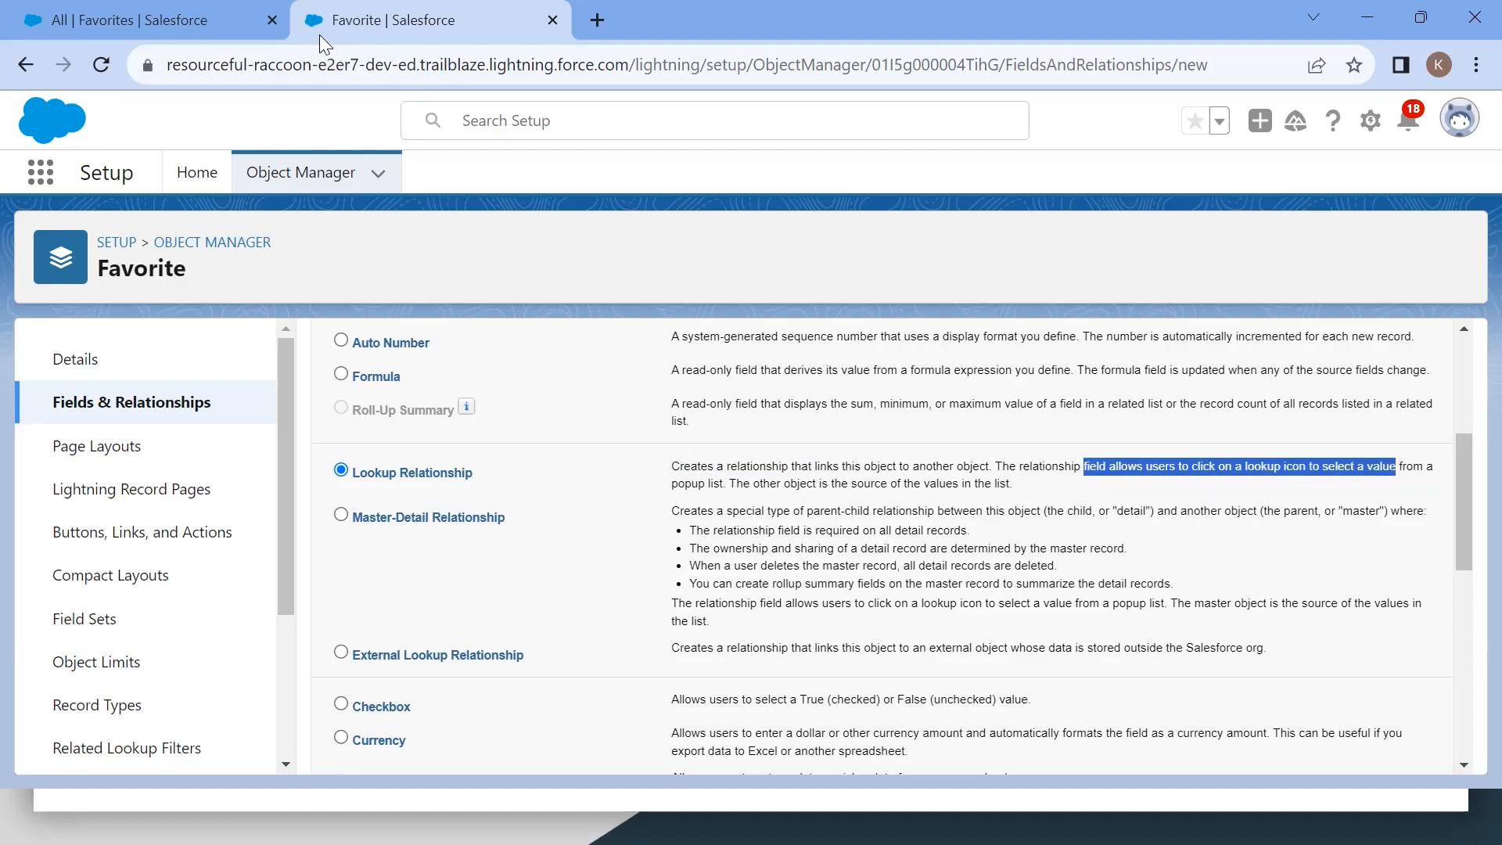
pyautogui.scroll(-8, 605, 569)
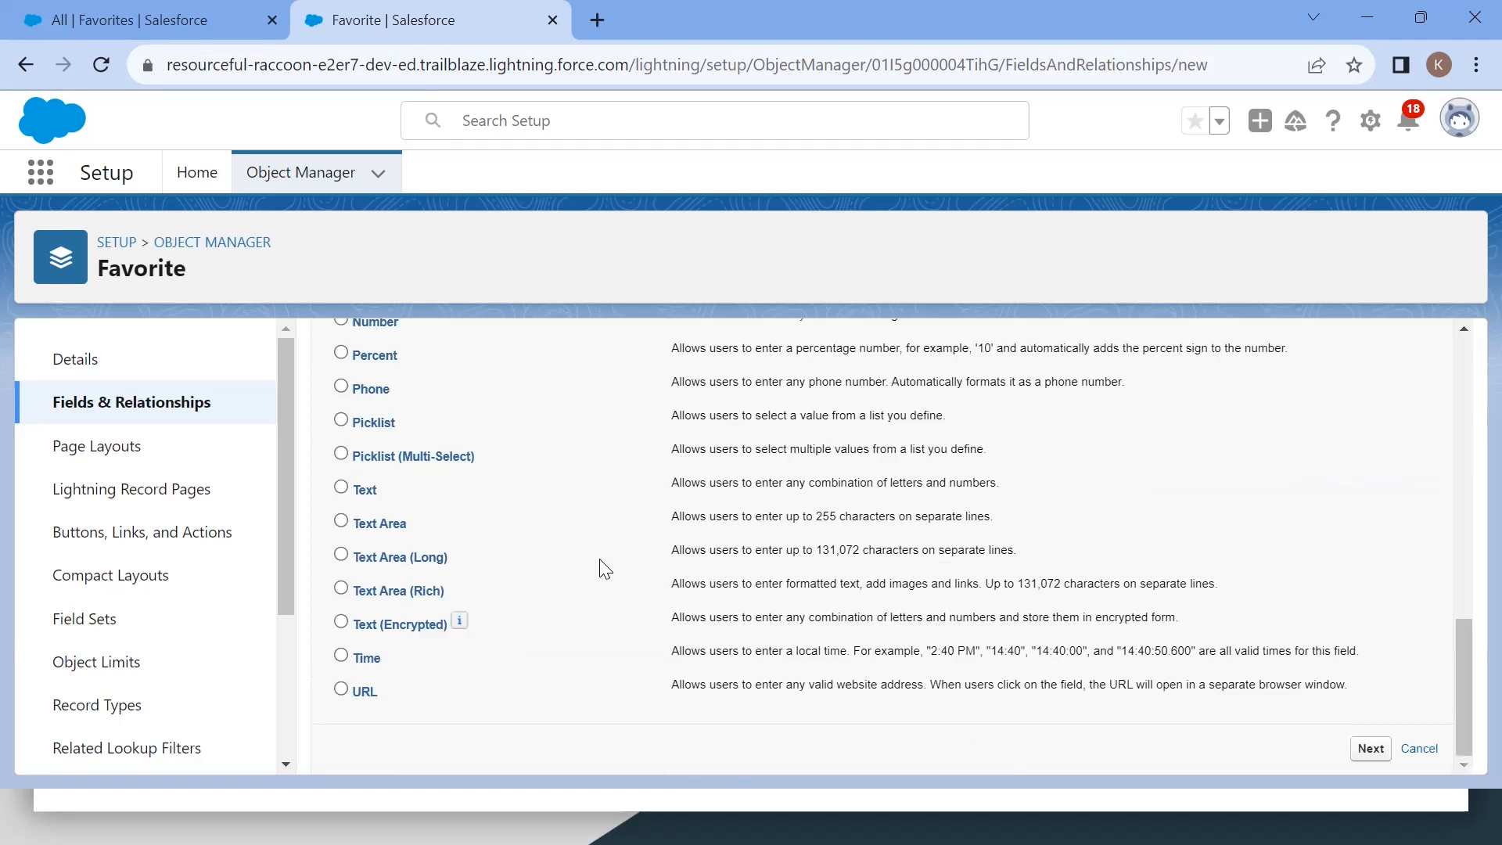
pyautogui.click(1370, 749)
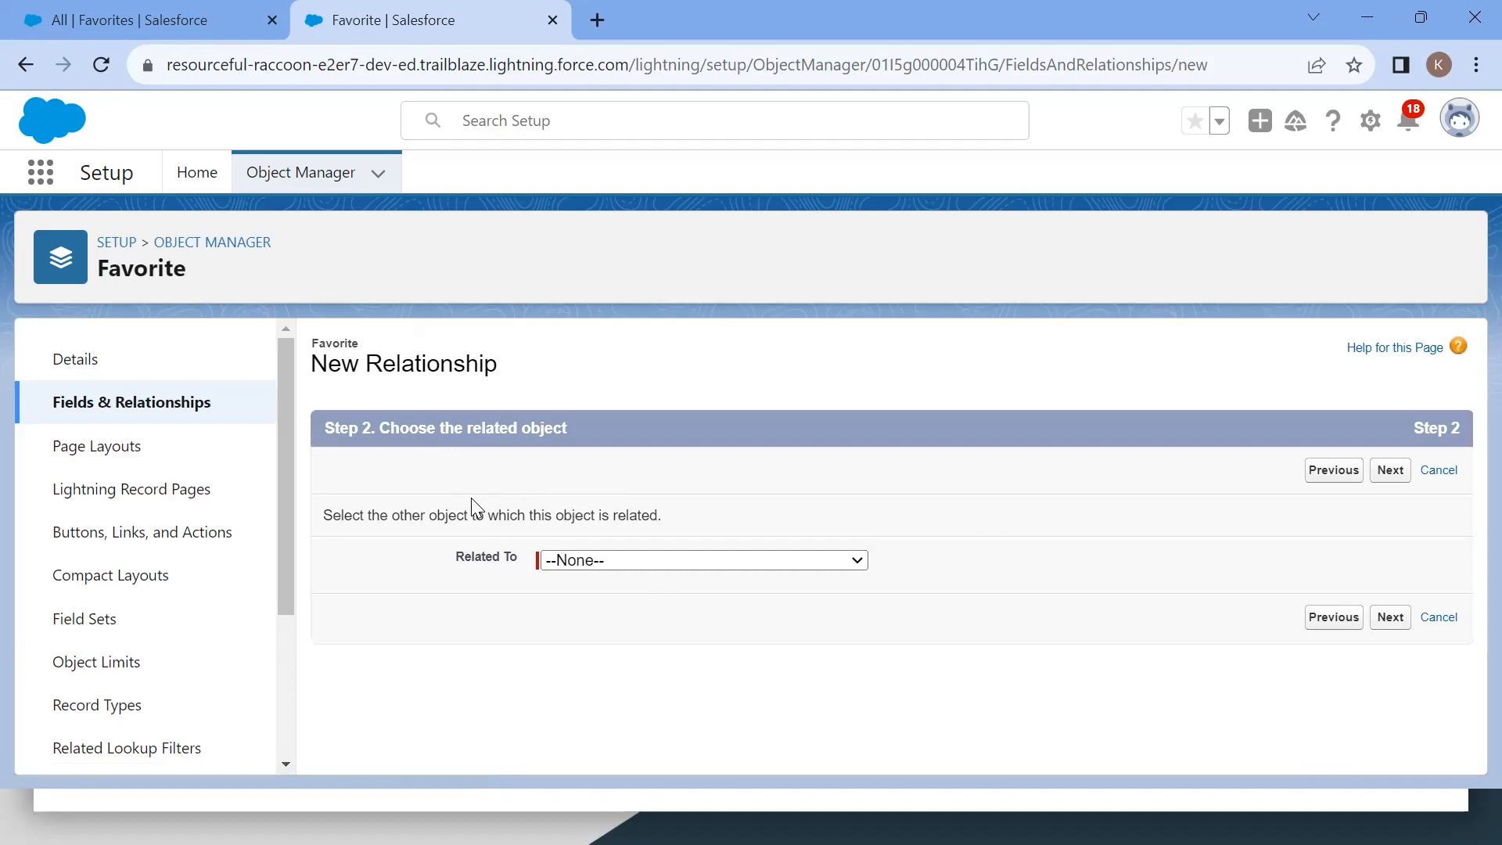
# Step: Review the Trailhead instructions for the lookup relationship's related object and field name
pyautogui.click(131, 36)
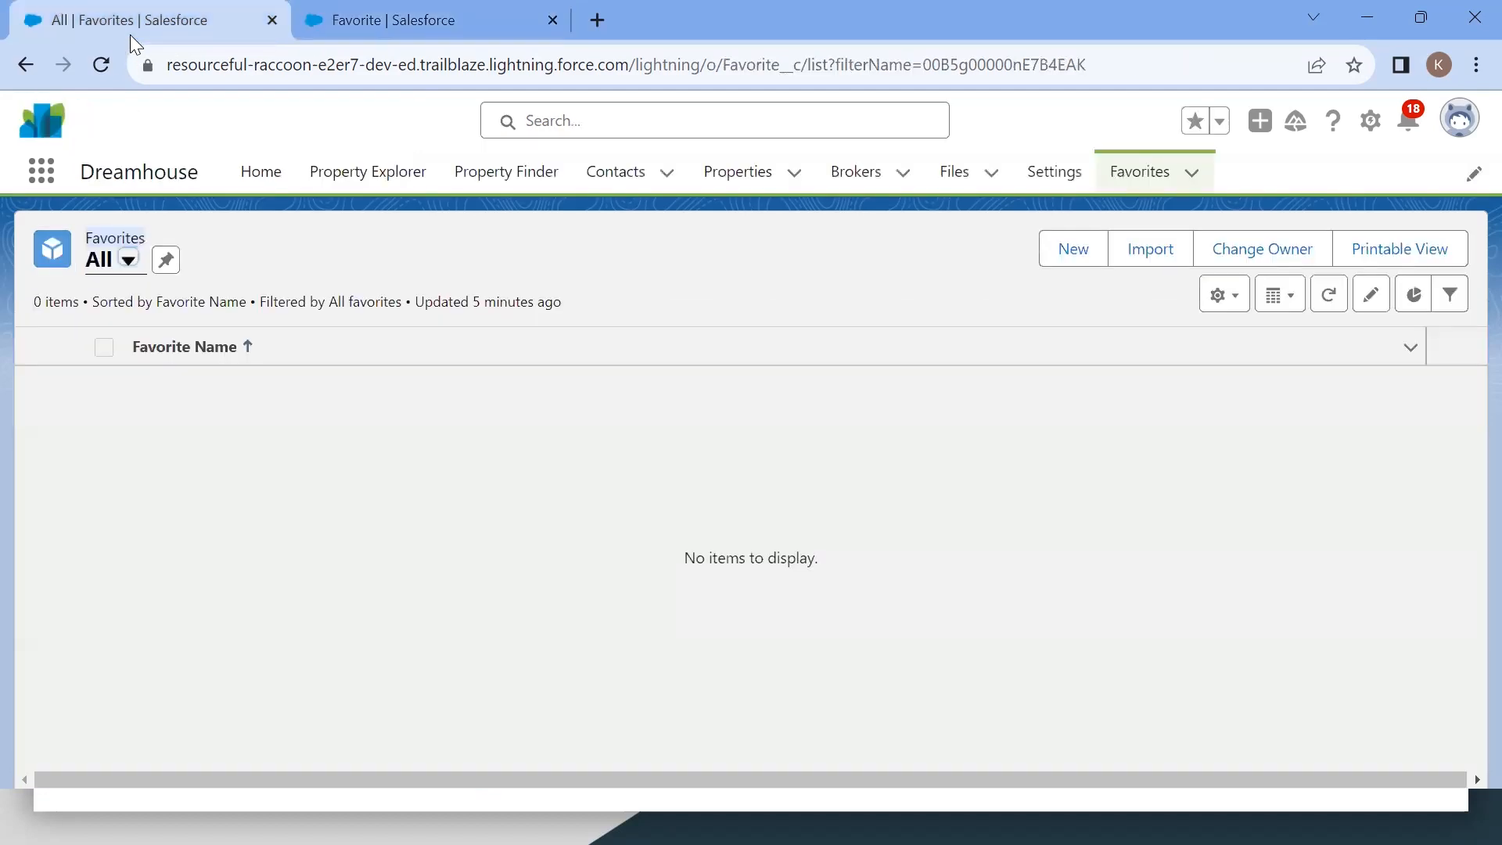
pyautogui.click(435, 14)
pyautogui.hotkey('alt', 'Tab')
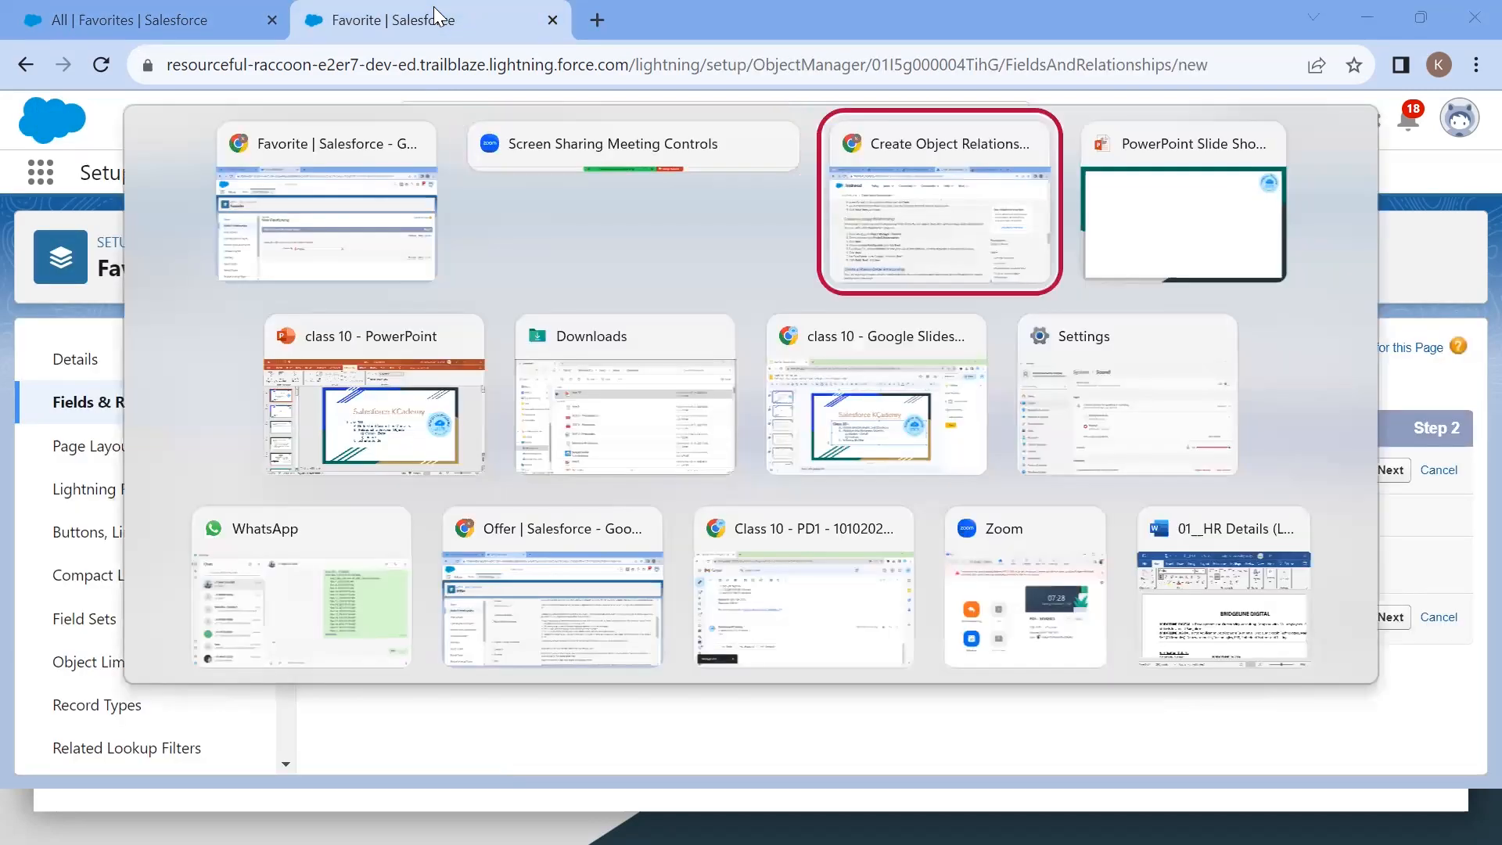
pyautogui.moveTo(279, 459); pyautogui.dragTo(501, 460)
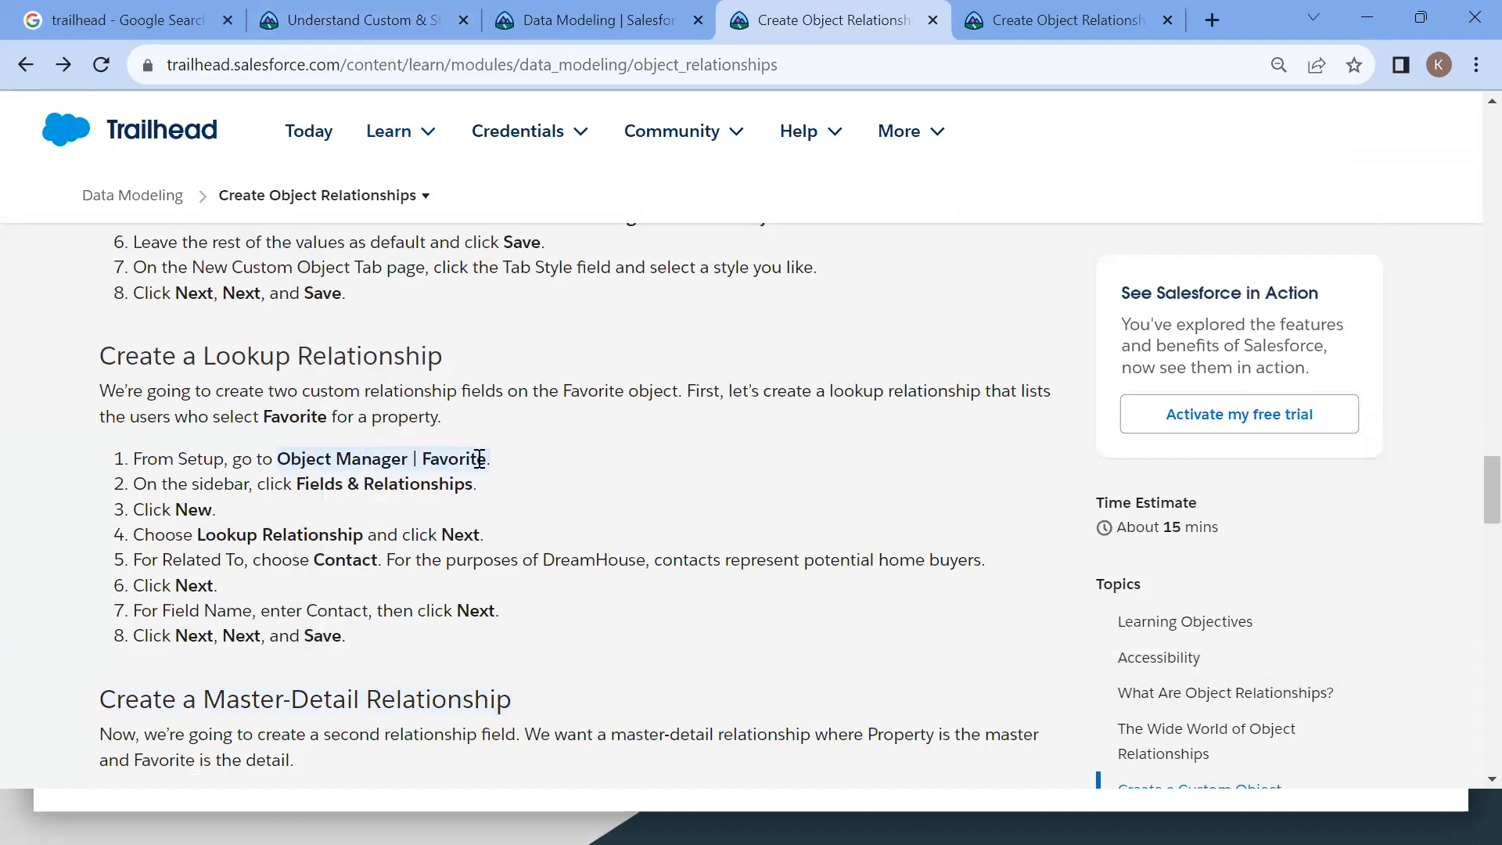
pyautogui.moveTo(298, 486); pyautogui.dragTo(452, 485)
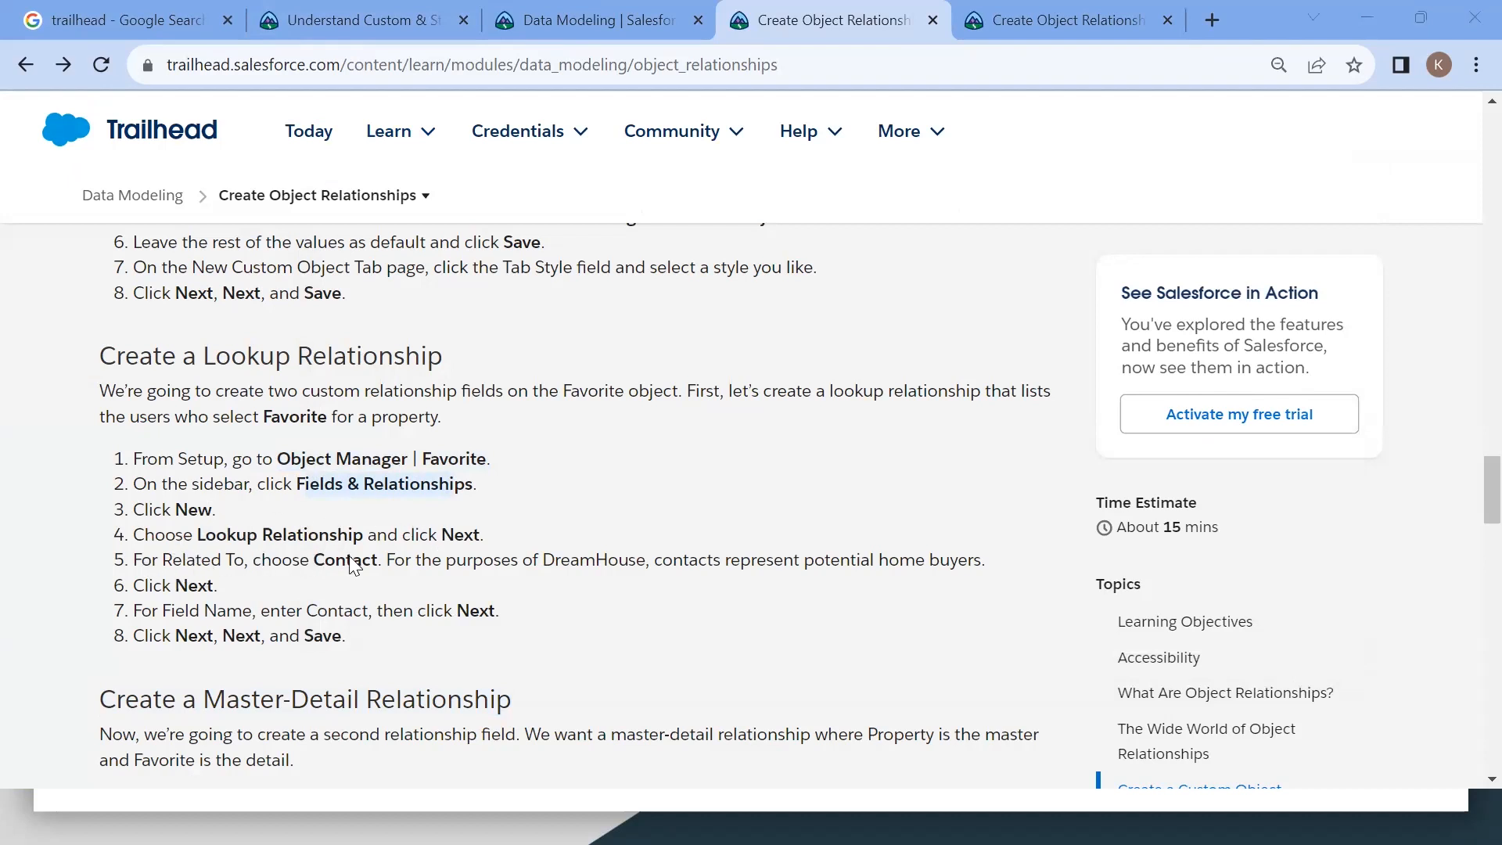
pyautogui.hotkey('alt', 'Tab')
# Step: Set the lookup relationship's Related To object to Contact and continue to the next step
pyautogui.click(679, 560)
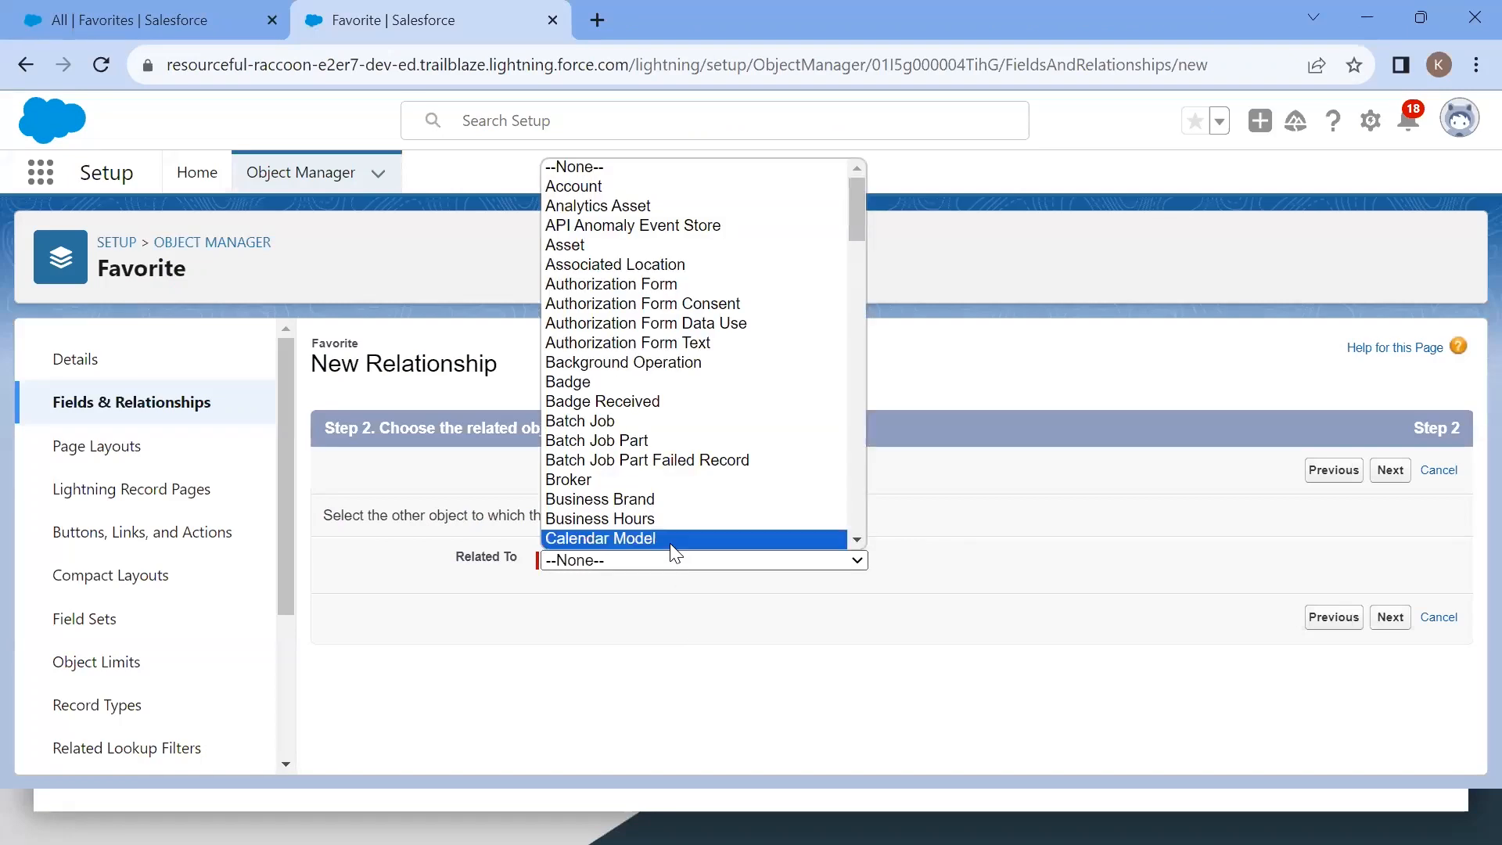
pyautogui.scroll(-3, 684, 432)
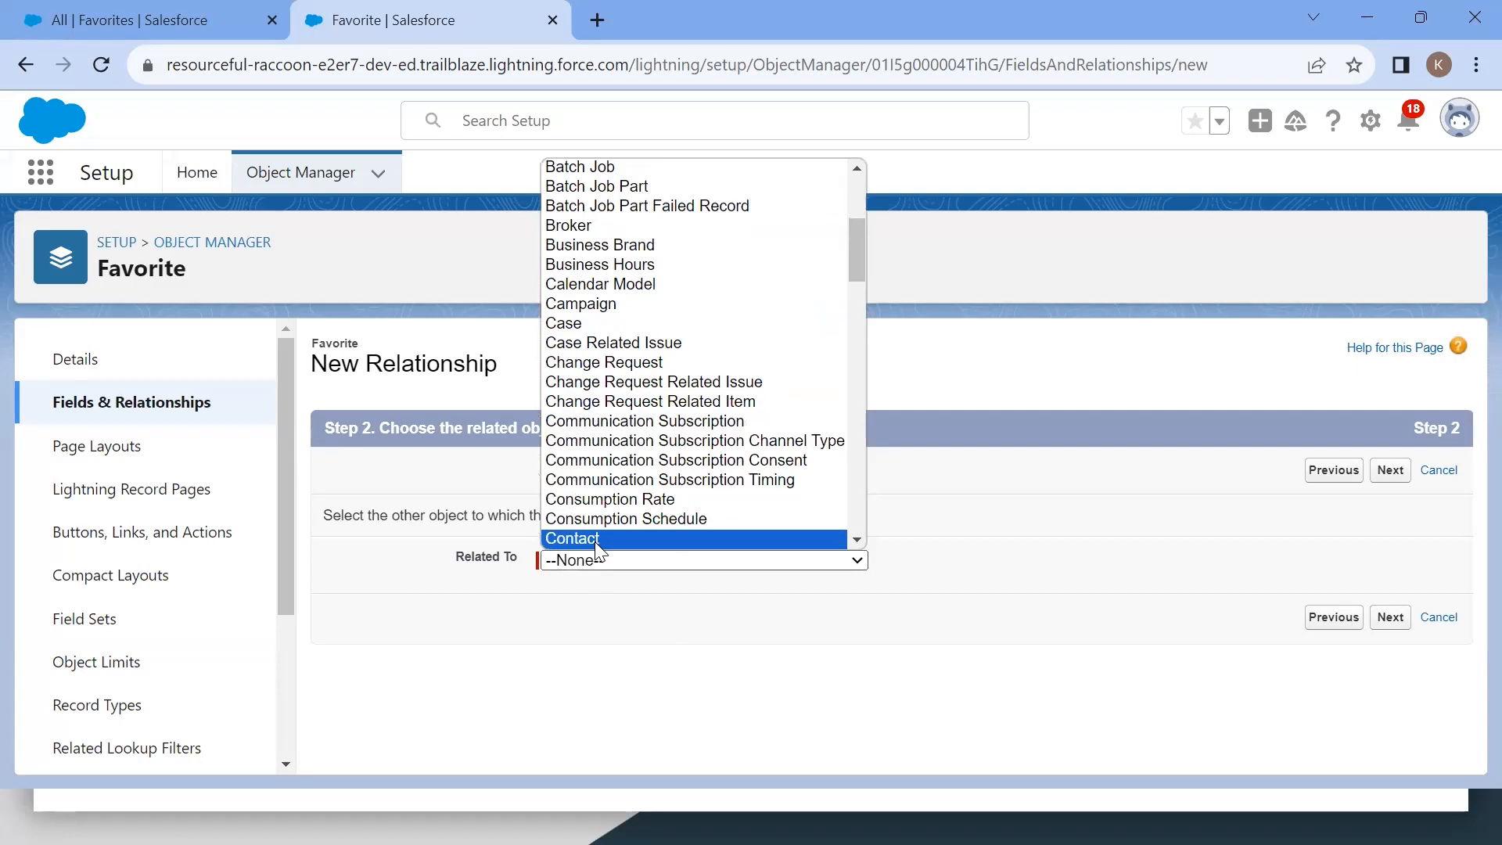
pyautogui.click(597, 539)
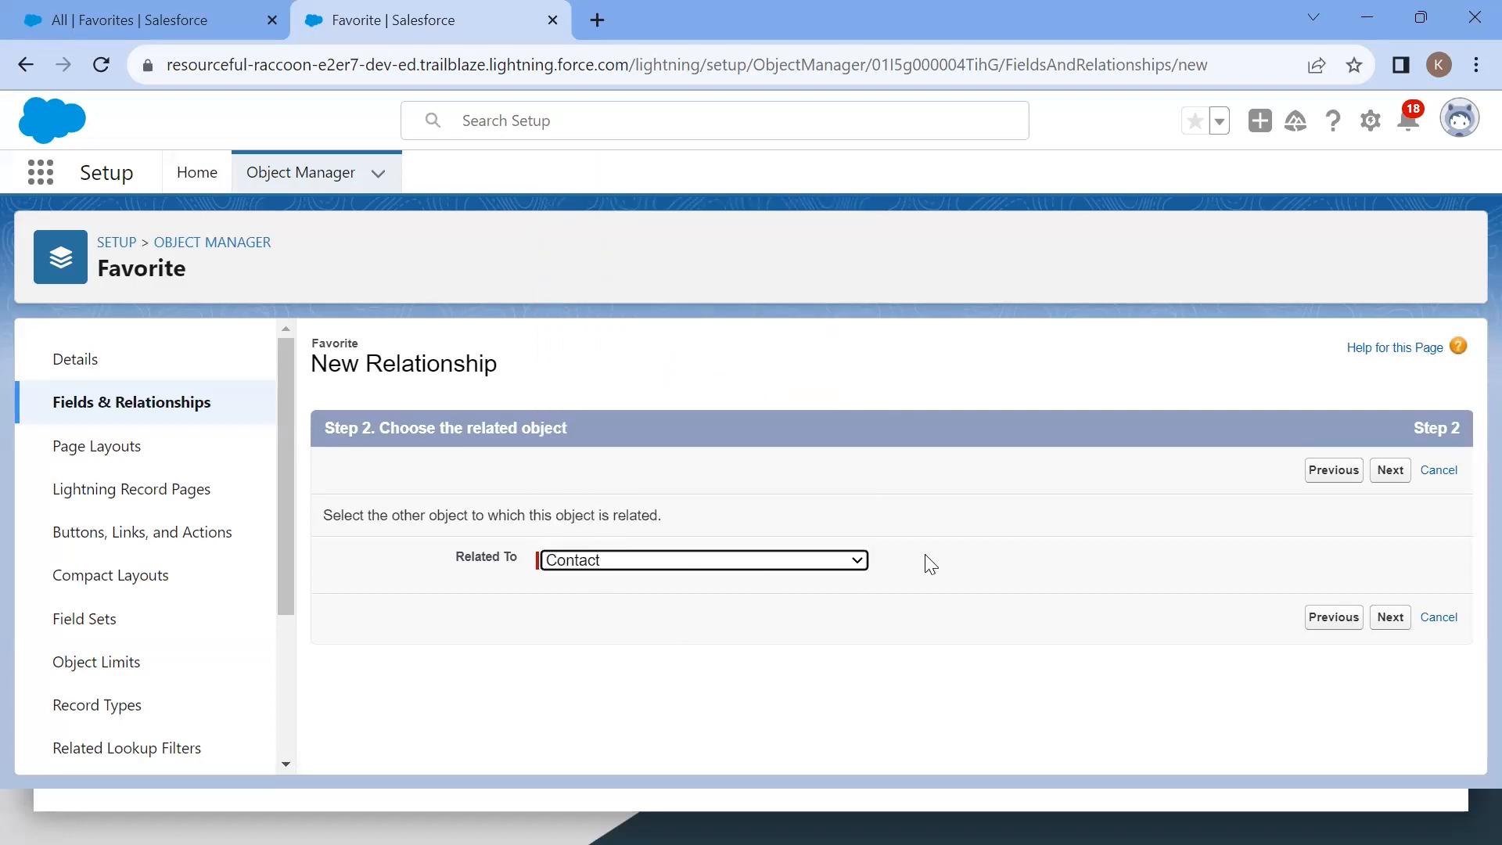
pyautogui.click(1387, 623)
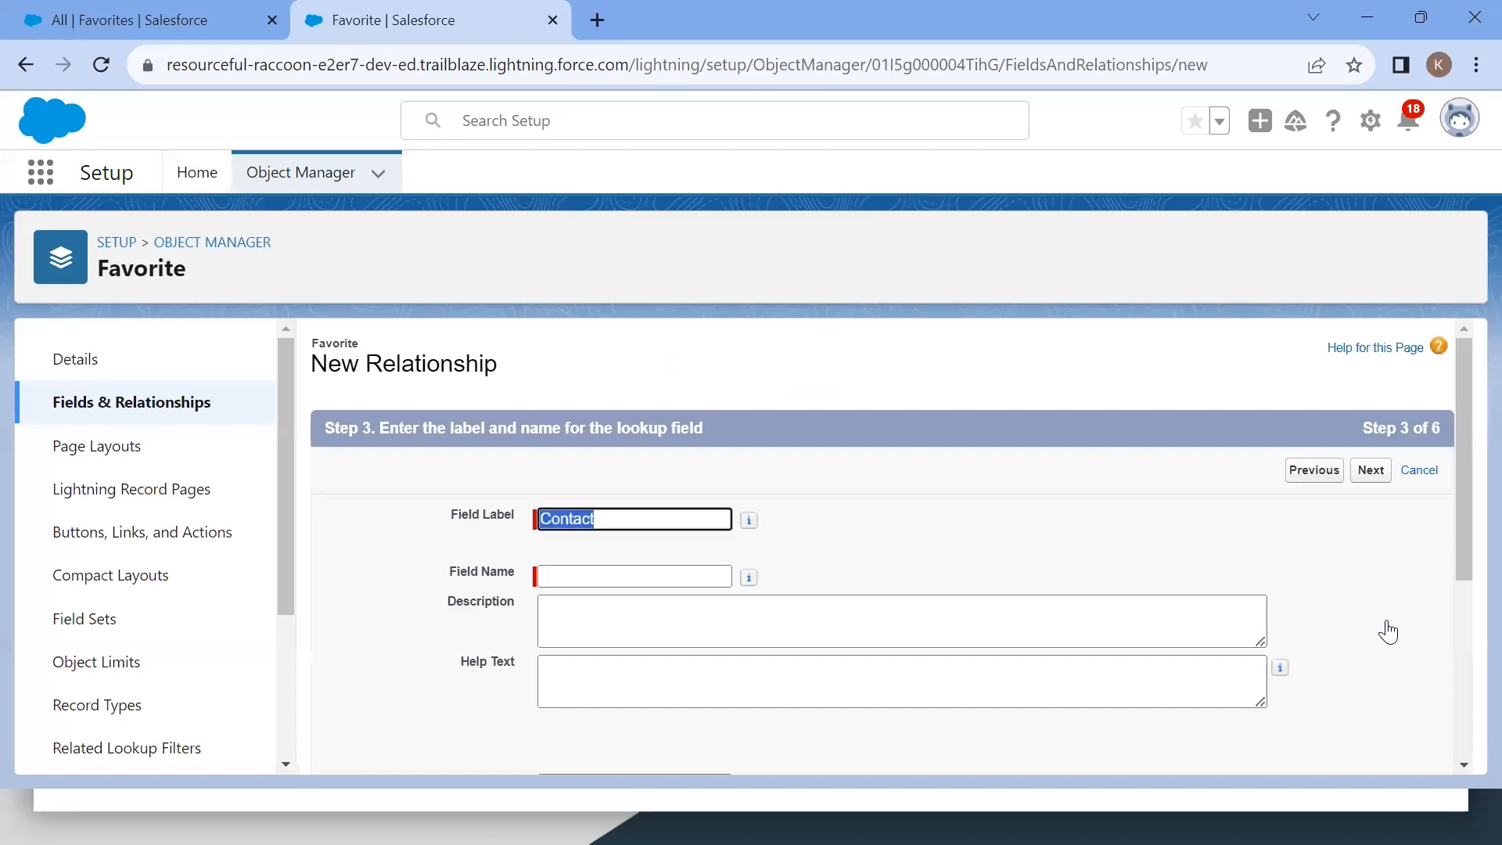
# Step: Keep Contact as the field label and name, compare with the Trailhead instructions, and continue past the field details
pyautogui.hotkey('alt', 'Tab')
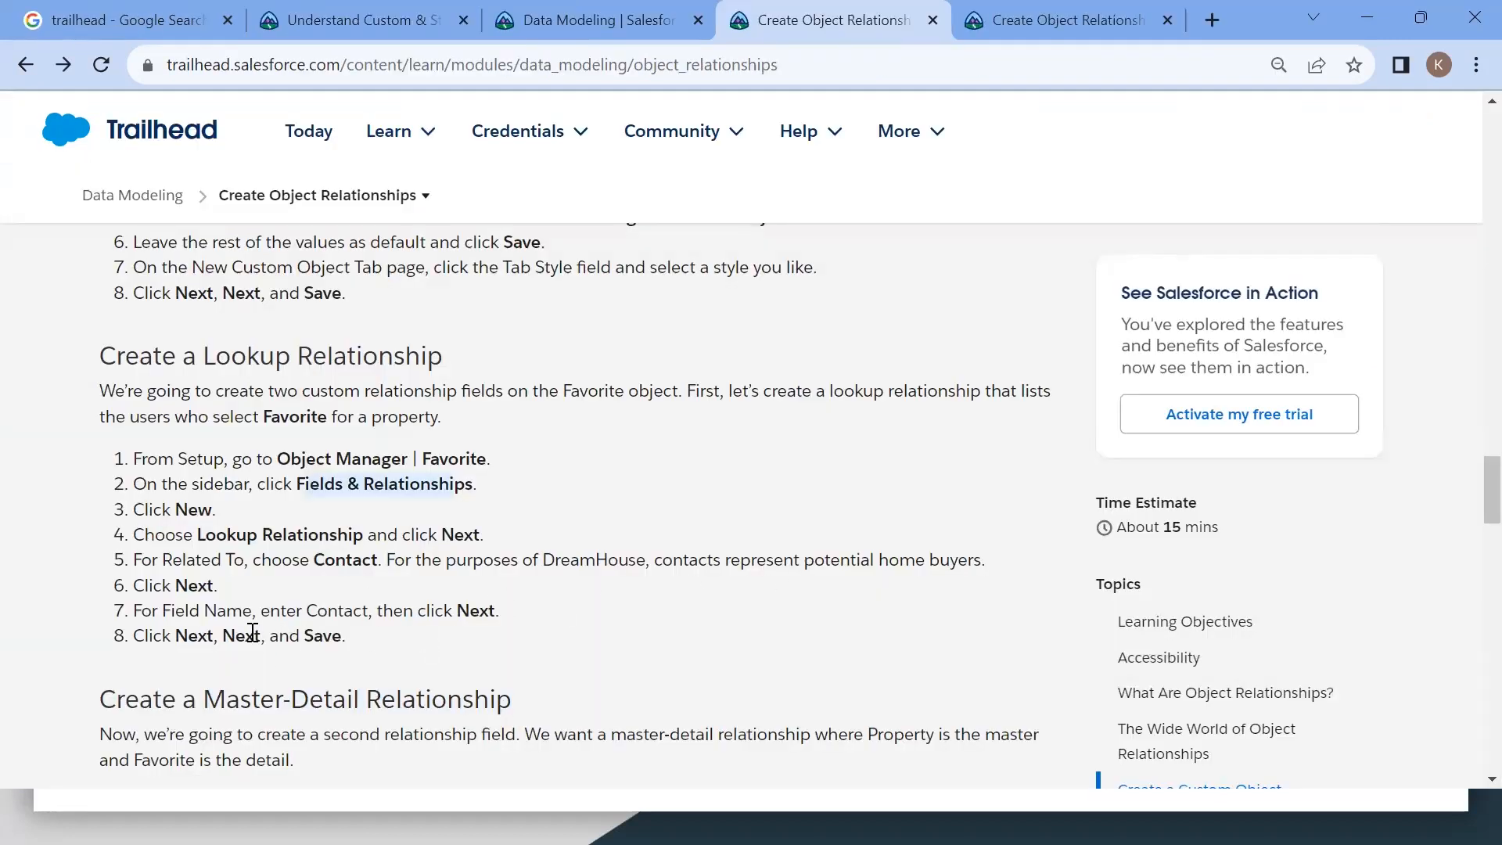
pyautogui.hotkey('alt', 'Tab')
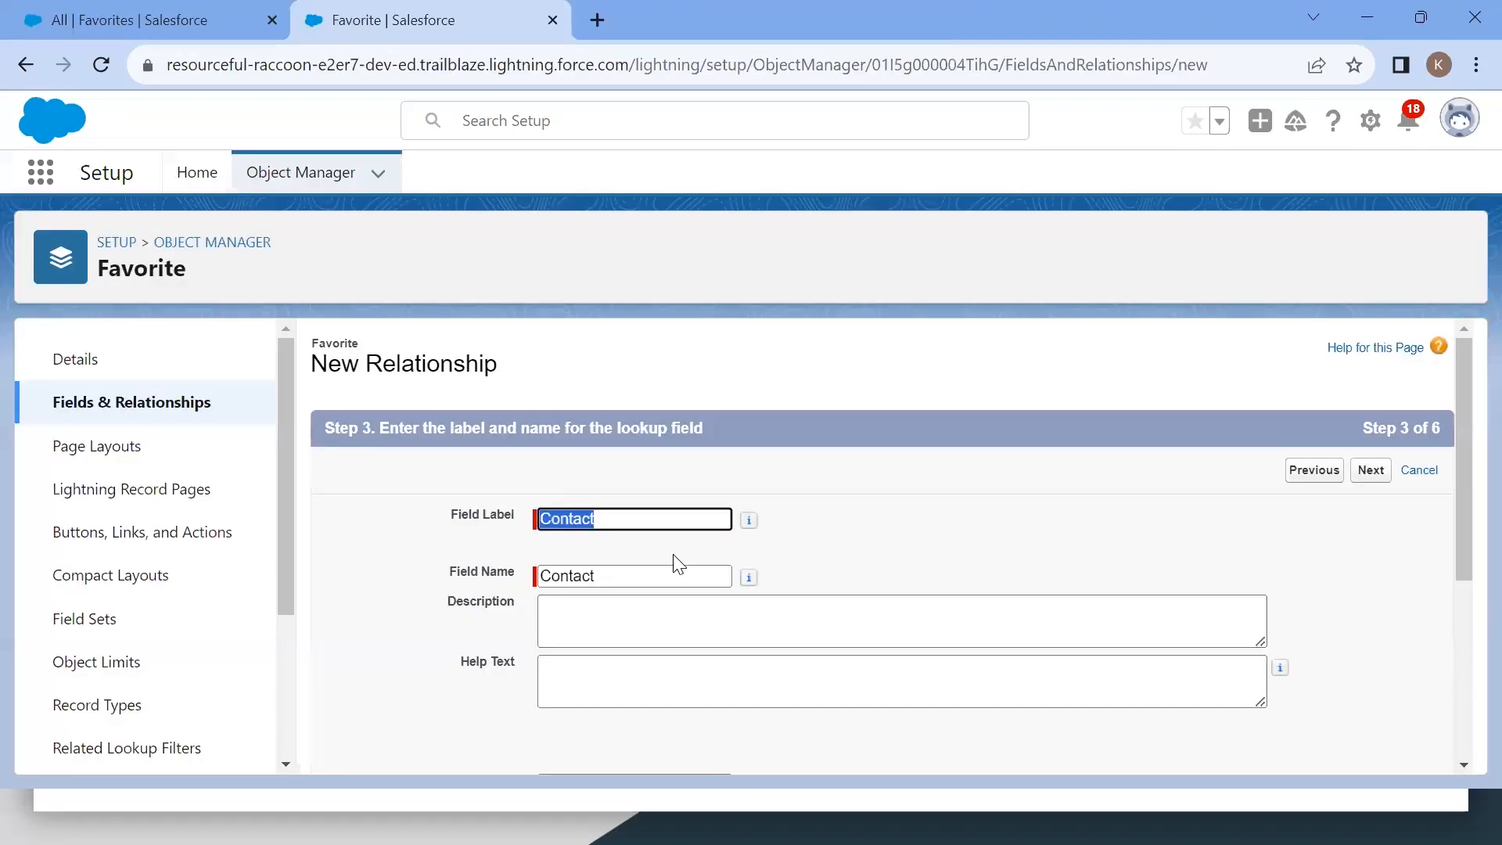
pyautogui.scroll(-2, 679, 564)
pyautogui.scroll(-2, 895, 588)
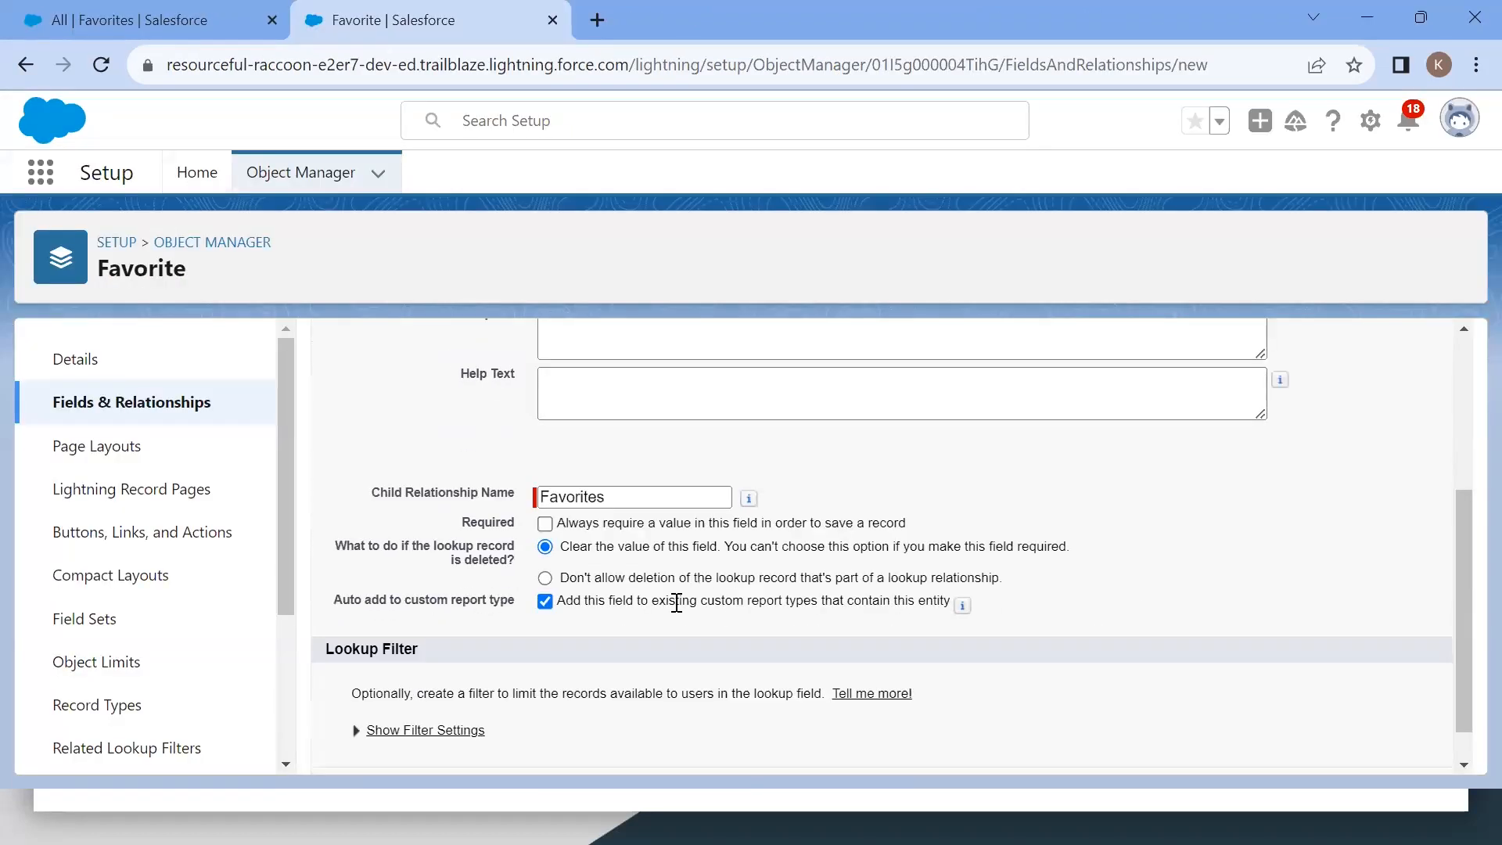
pyautogui.scroll(-1, 677, 600)
pyautogui.click(1371, 749)
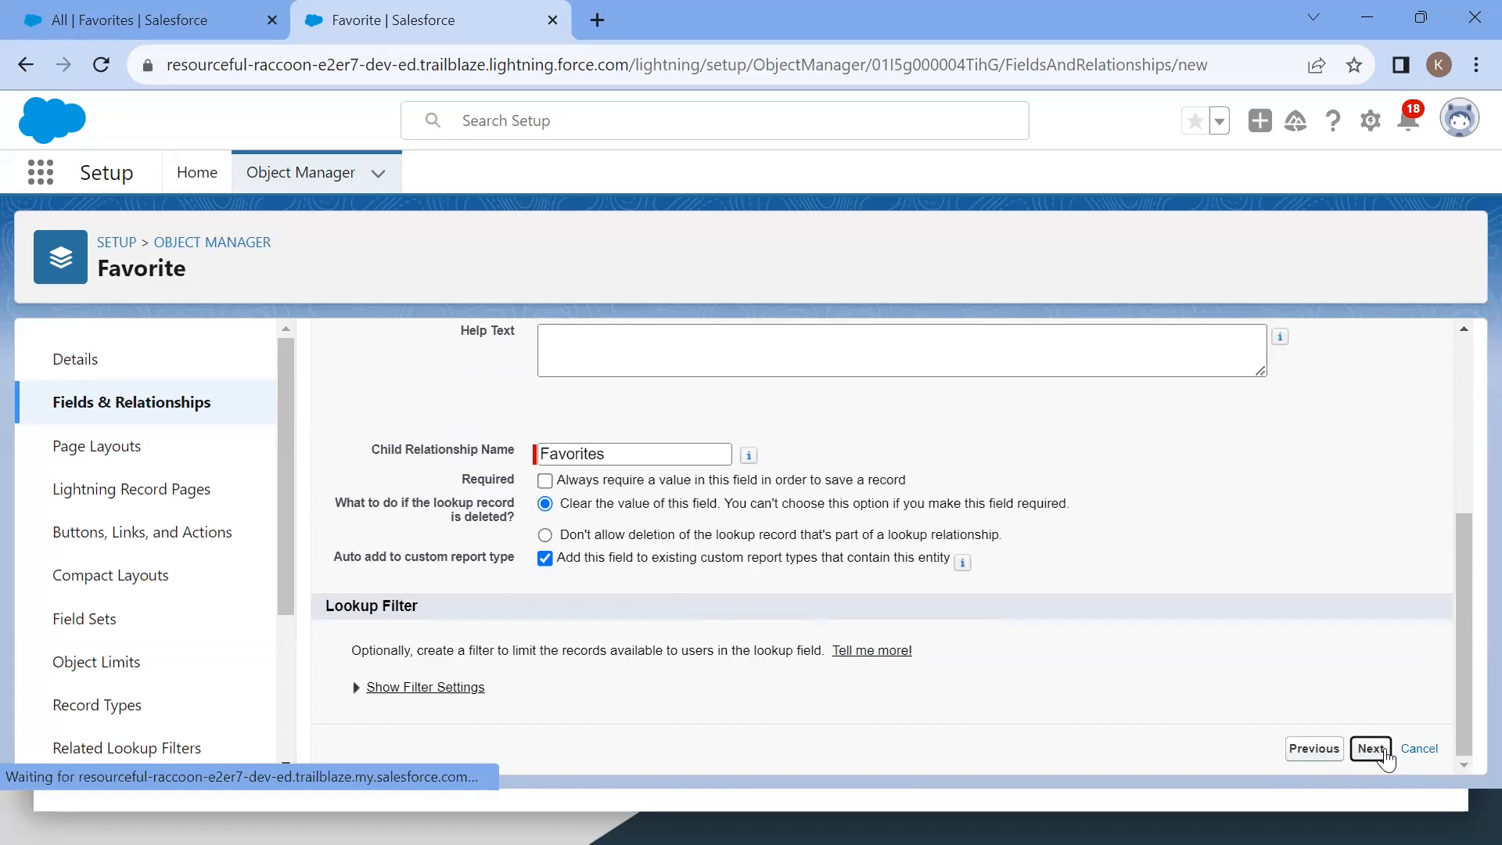
# Step: Accept the default field-level security and page layout settings for the lookup field
pyautogui.scroll(-1, 1094, 498)
pyautogui.scroll(1, 1094, 498)
pyautogui.click(1375, 475)
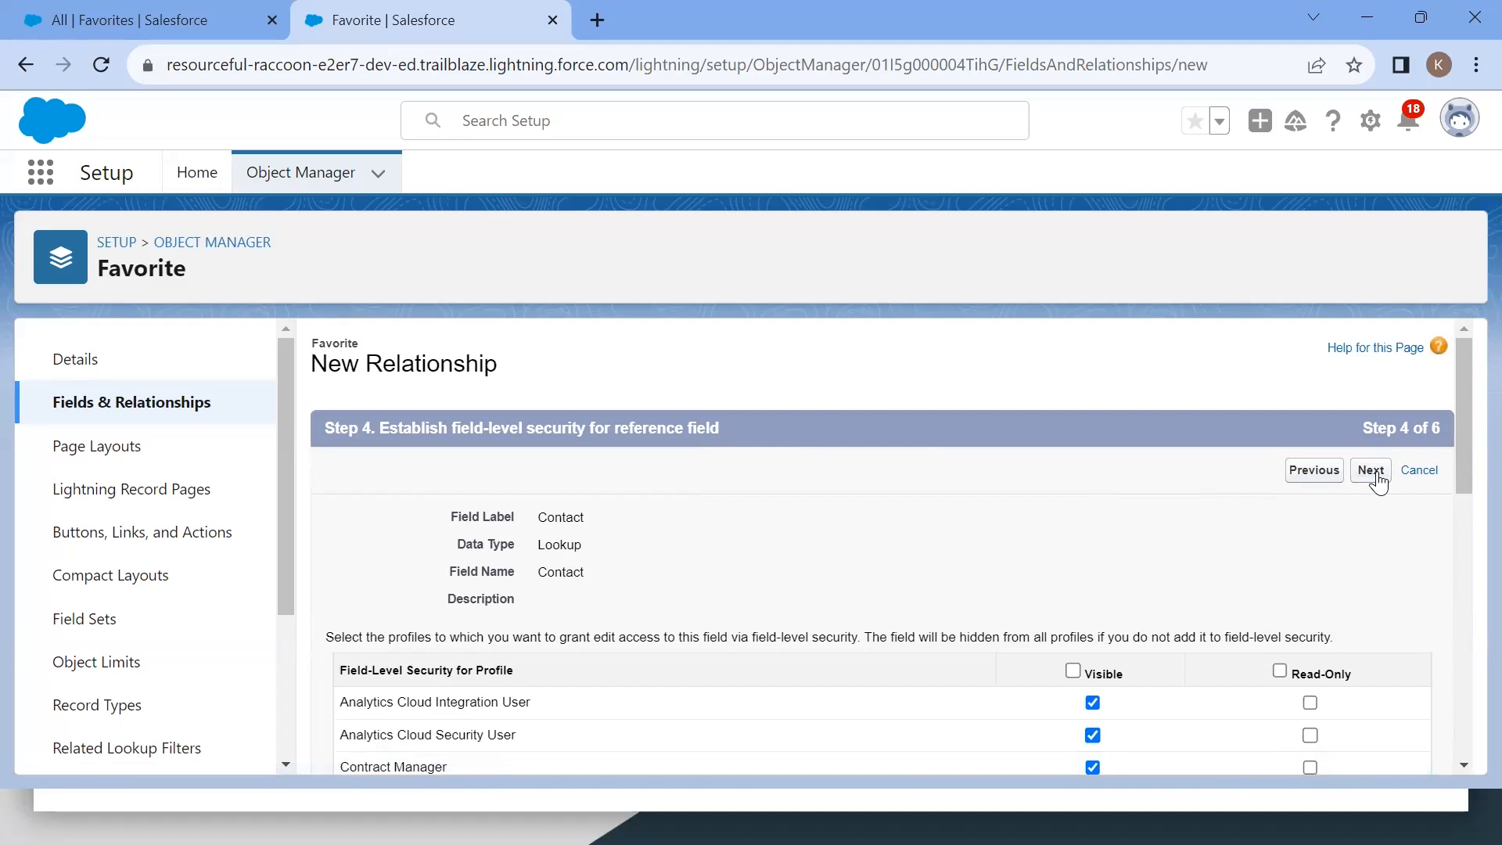
pyautogui.click(1375, 472)
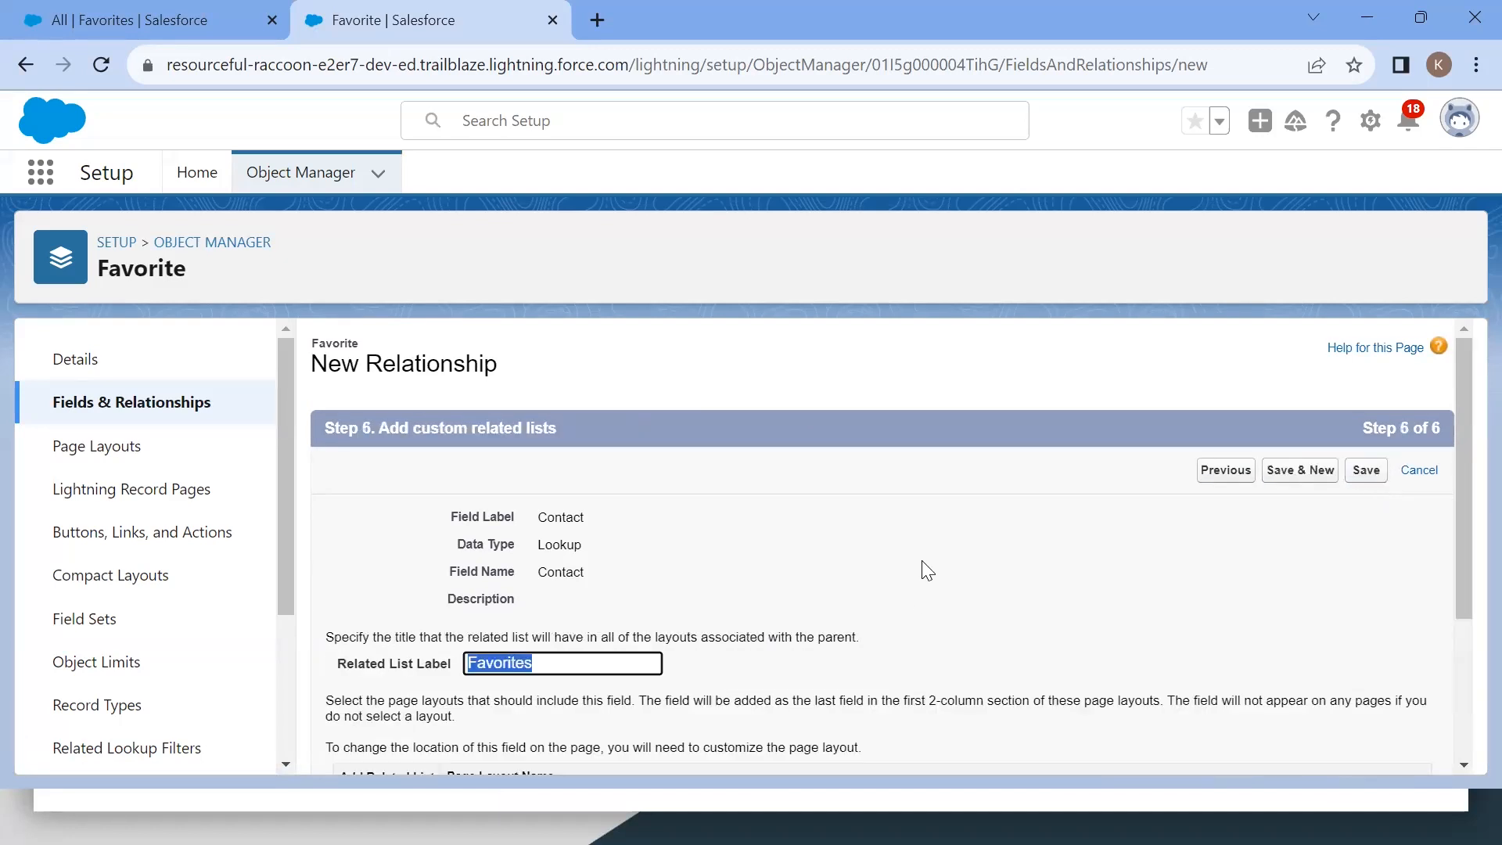
# Step: Keep Favorites as the related list label and save the Contact lookup field
pyautogui.scroll(-2, 932, 549)
pyautogui.scroll(2, 932, 549)
pyautogui.click(634, 663)
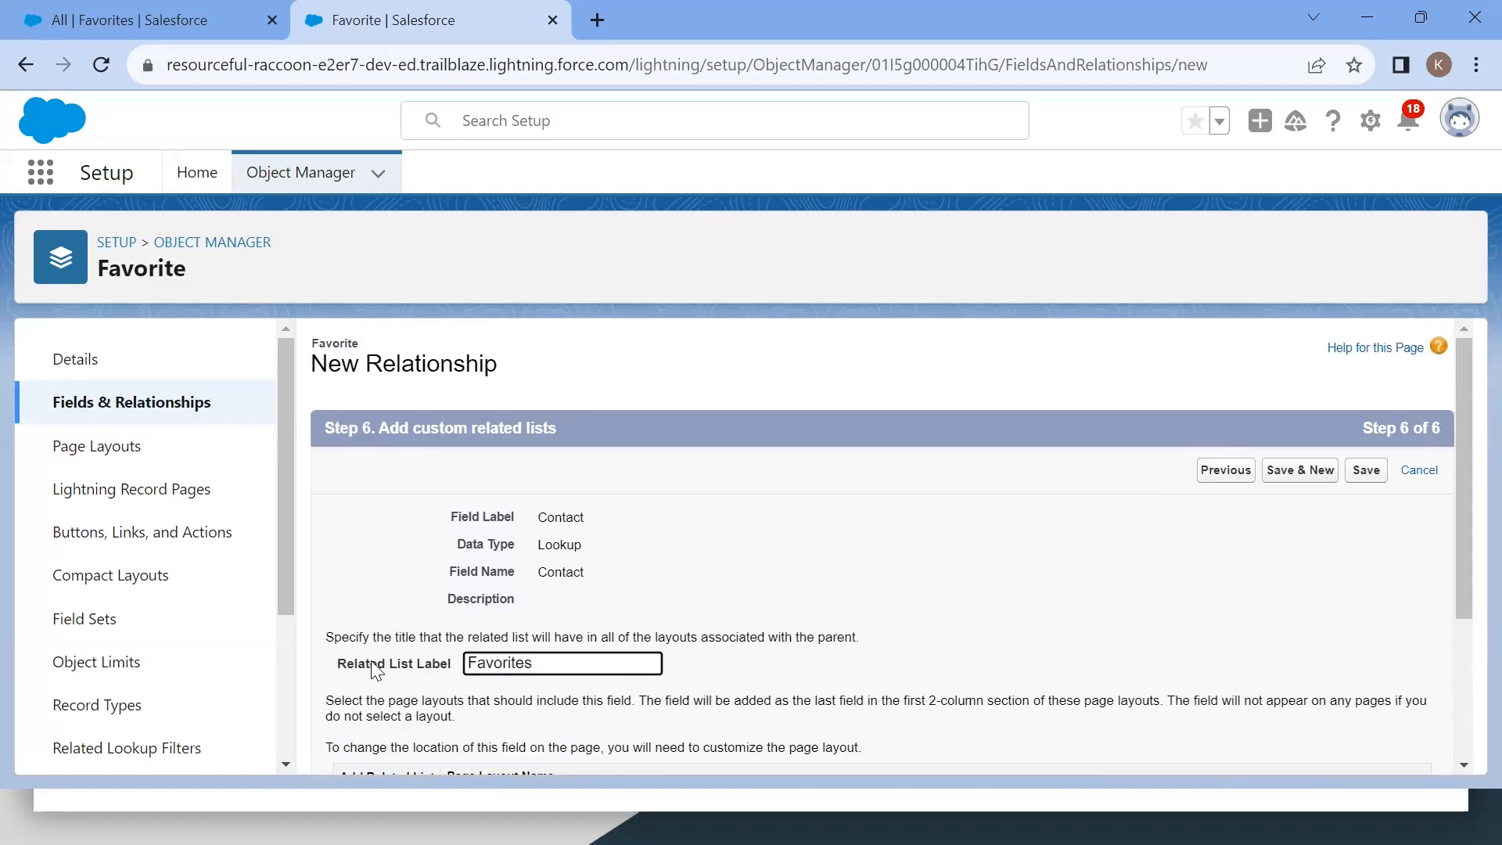
pyautogui.moveTo(335, 663); pyautogui.dragTo(467, 665)
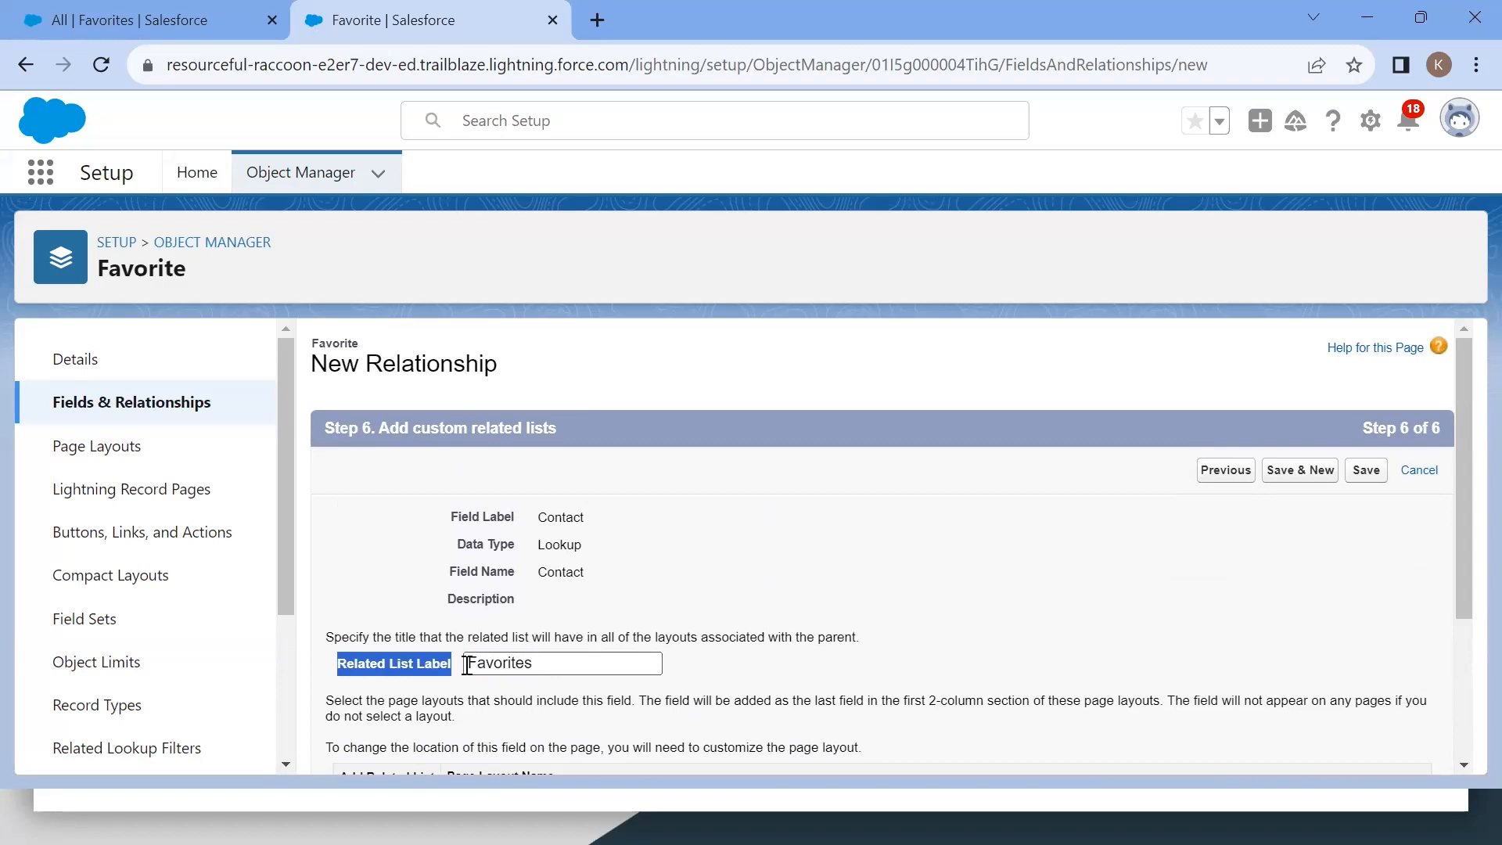
pyautogui.doubleClick(520, 664)
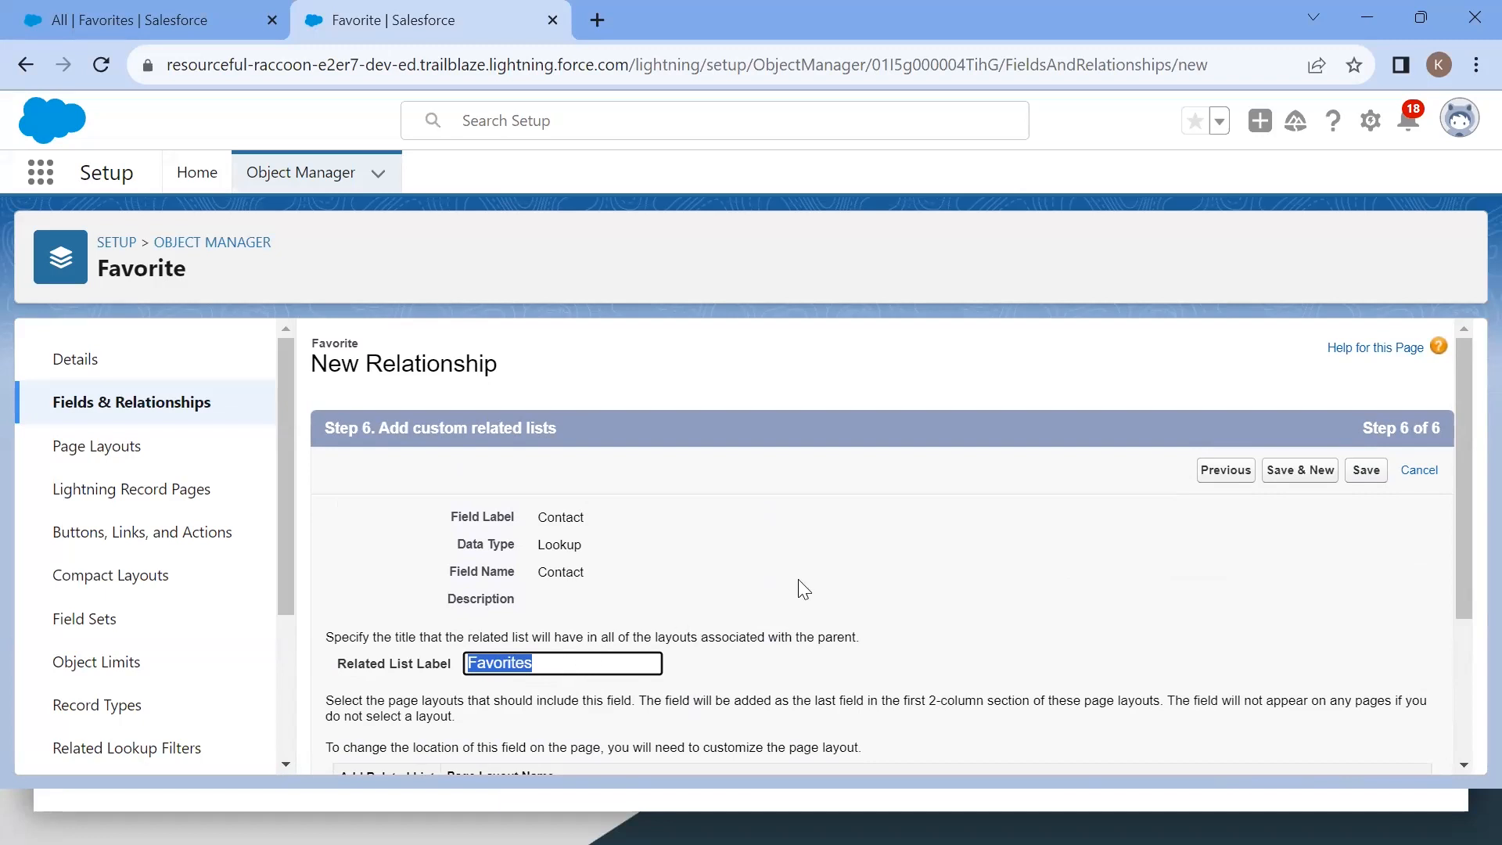
pyautogui.click(1370, 478)
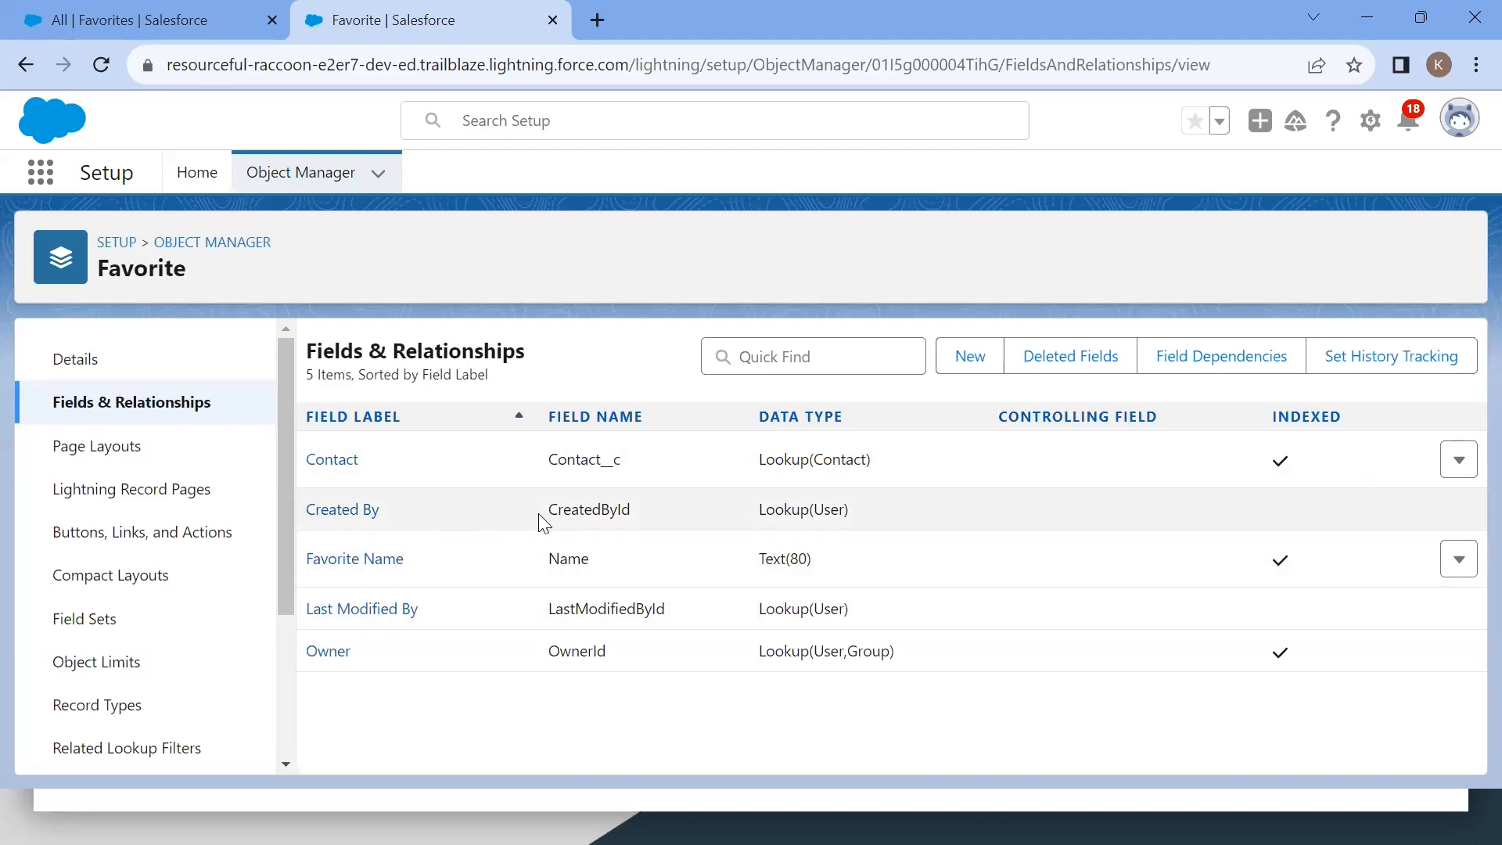
# Step: Examine the new Contact lookup field's label, API name and data type in the fields list
pyautogui.moveTo(551, 463); pyautogui.dragTo(604, 461)
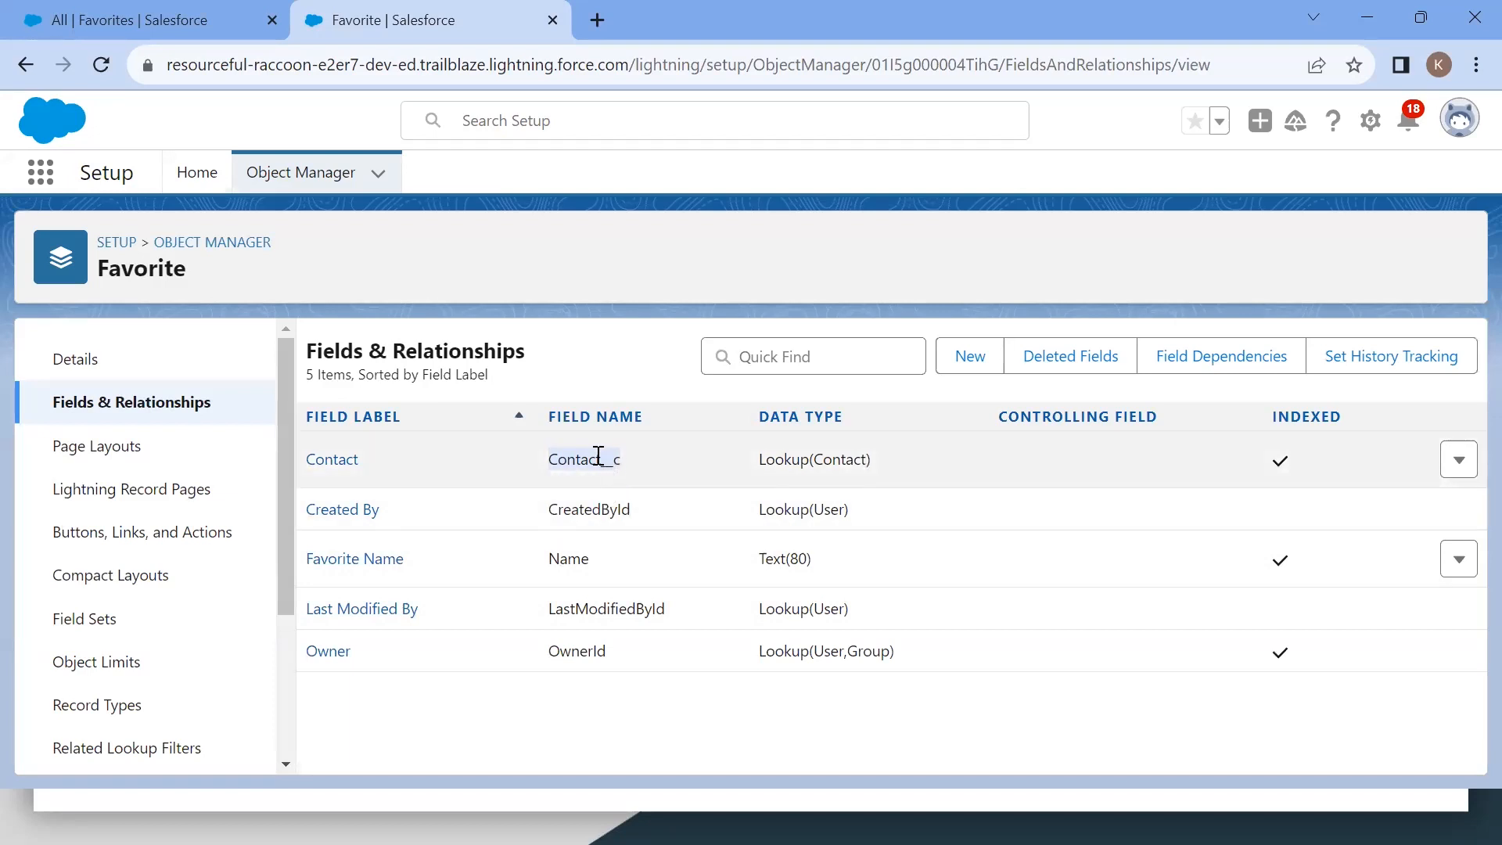
pyautogui.click(541, 424)
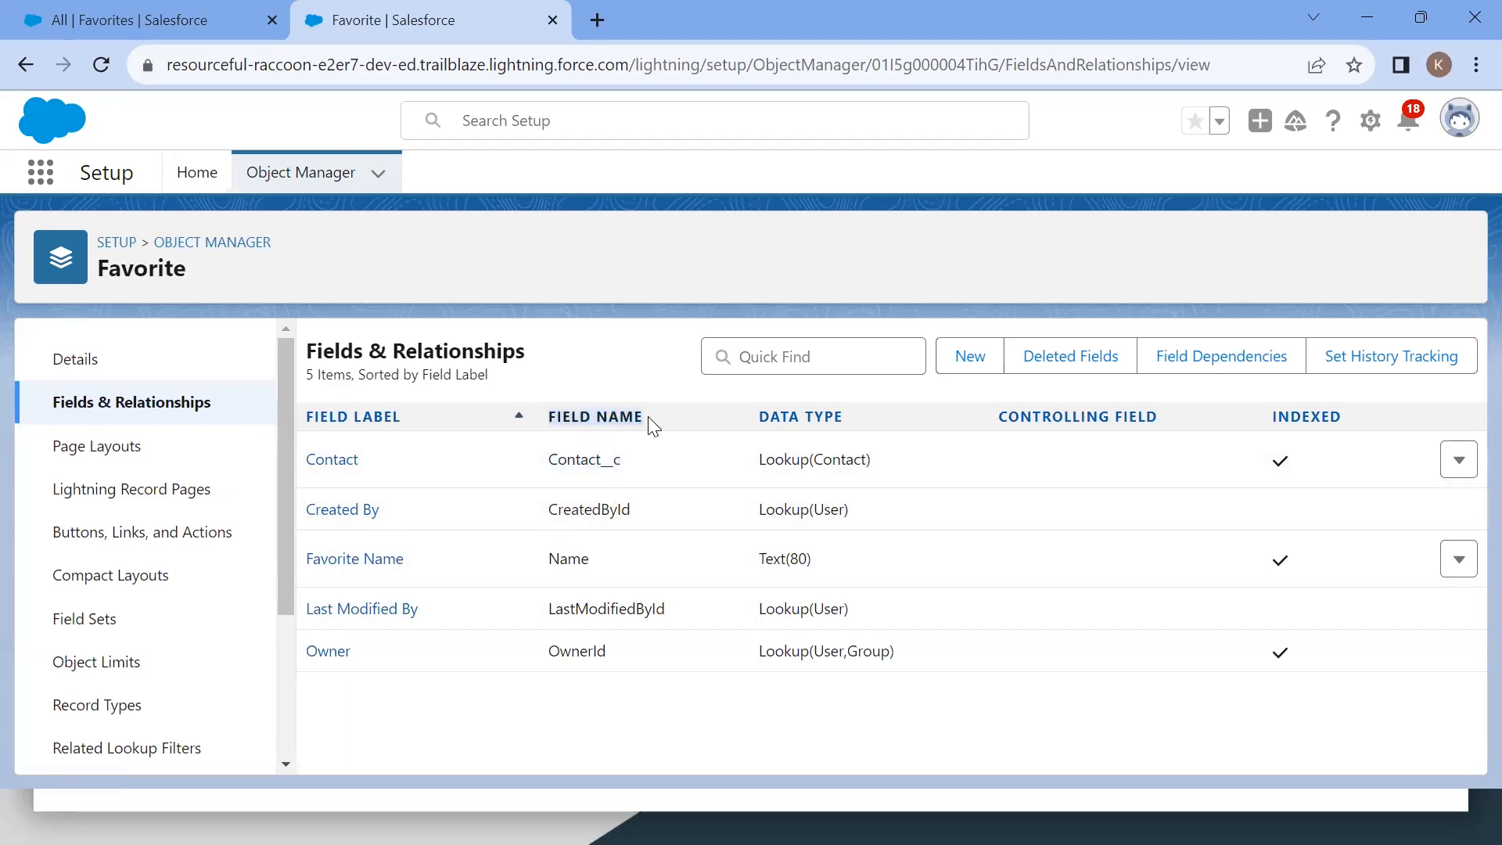
pyautogui.doubleClick(567, 459)
pyautogui.moveTo(382, 457); pyautogui.dragTo(318, 459)
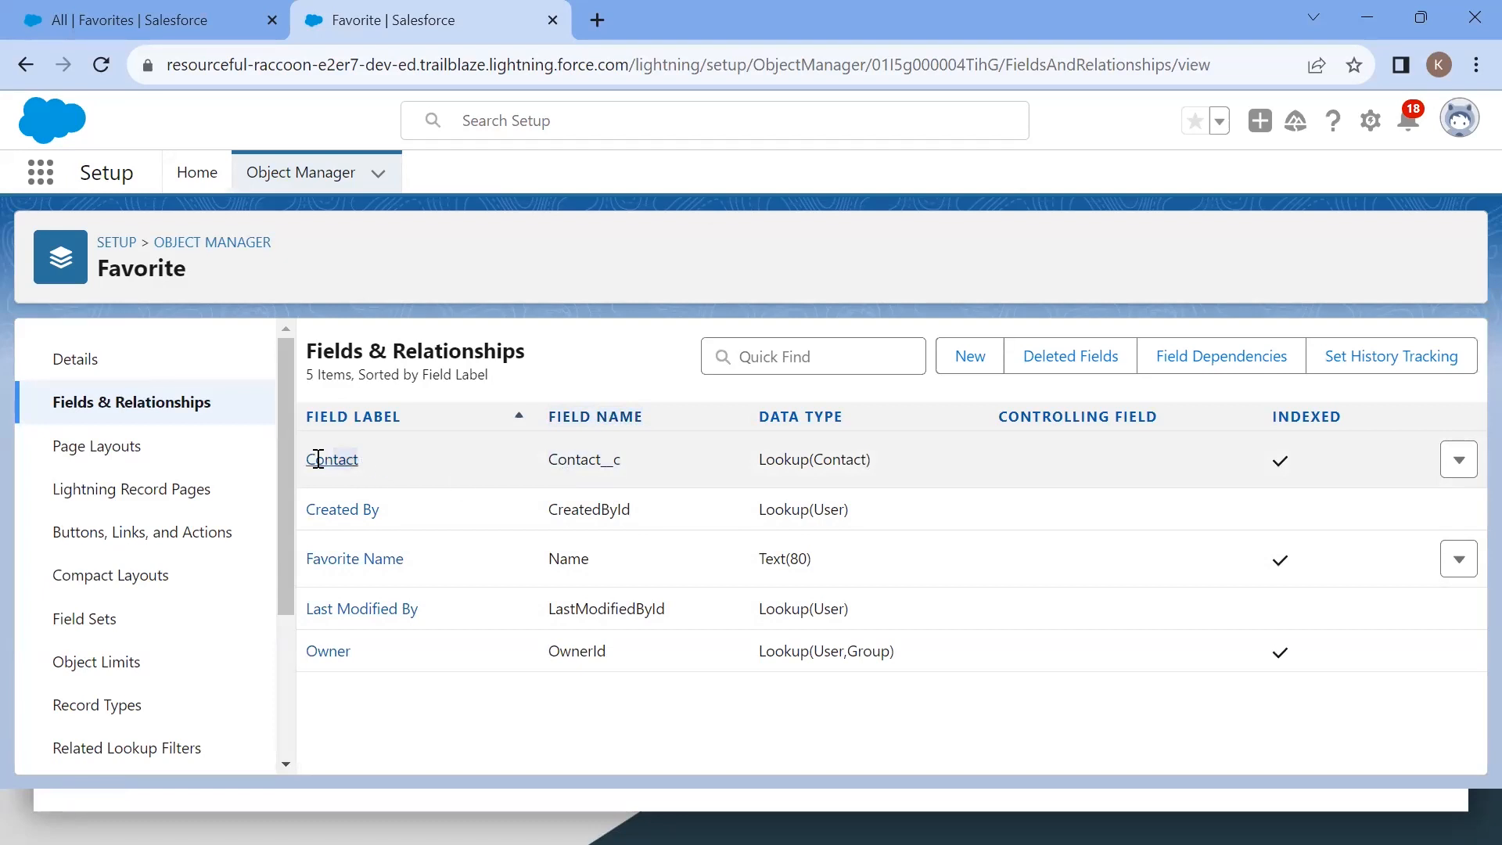
pyautogui.click(564, 459)
pyautogui.doubleClick(565, 459)
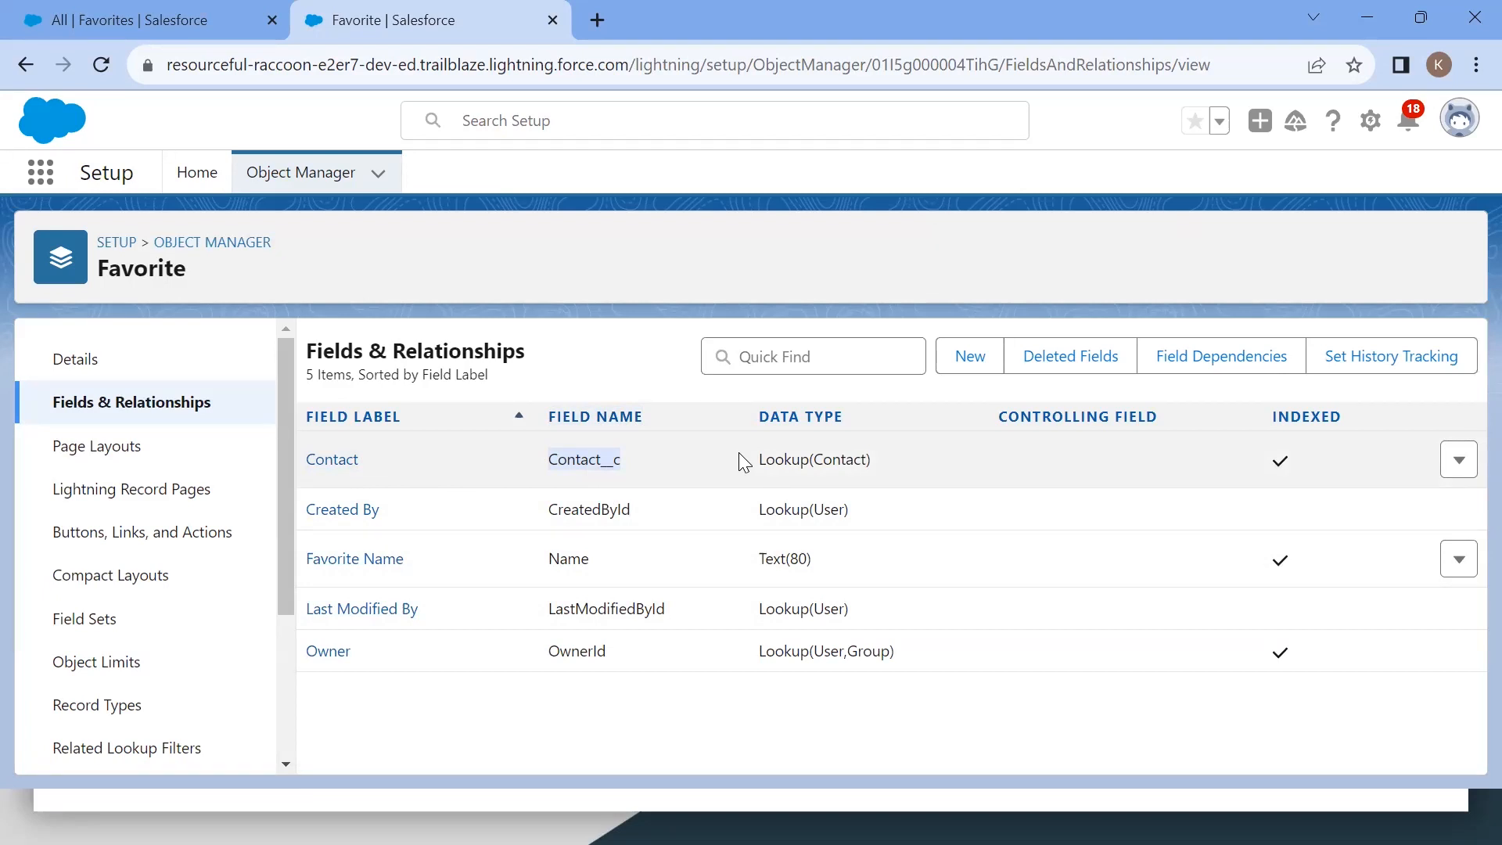
pyautogui.moveTo(738, 454); pyautogui.dragTo(878, 464)
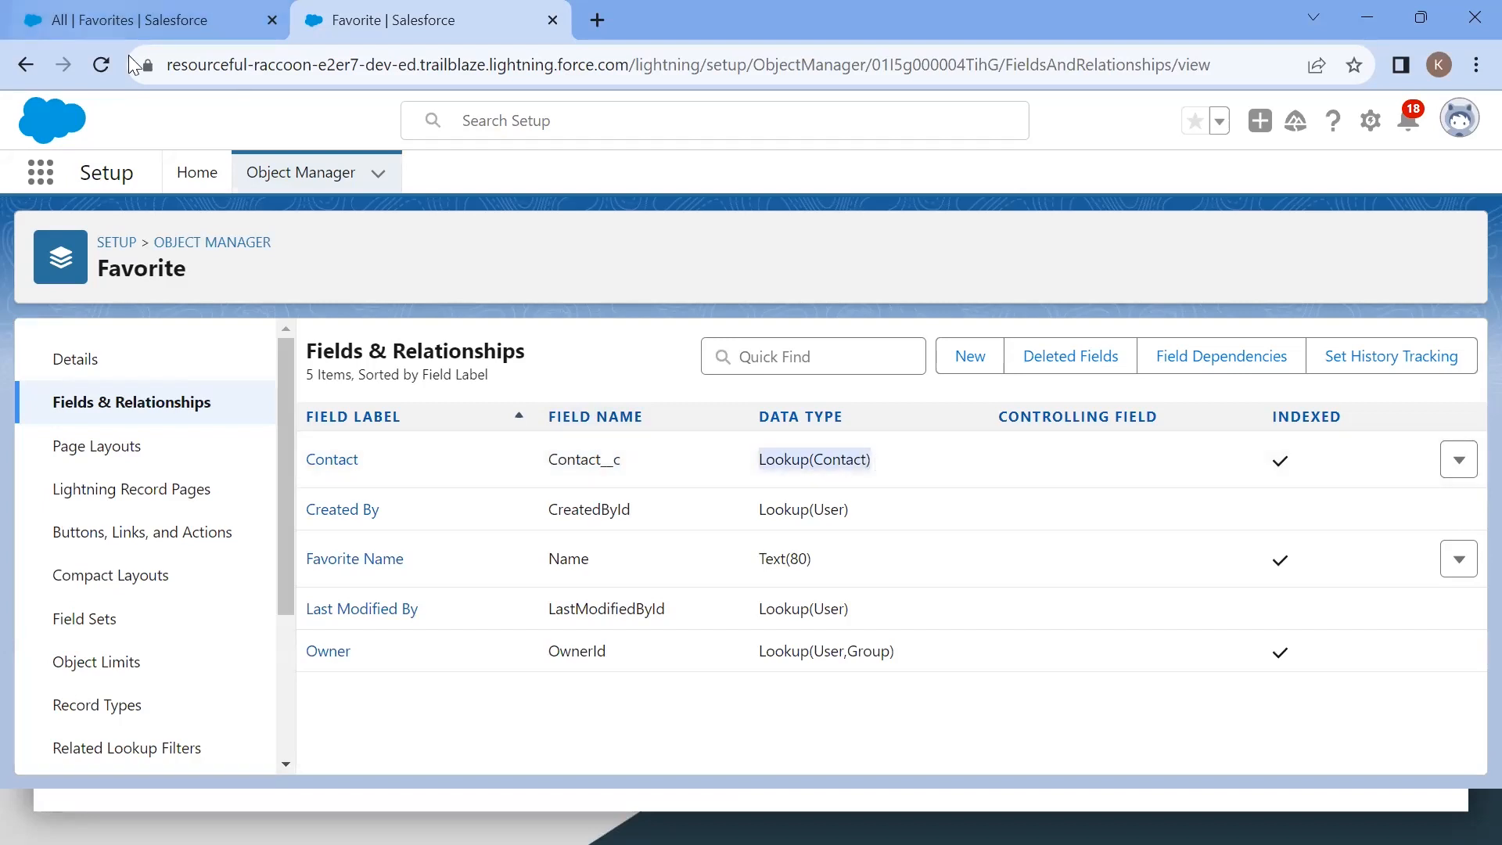
# Step: Refresh the Favorites list and start a new Favorite record named Fav
pyautogui.click(172, 32)
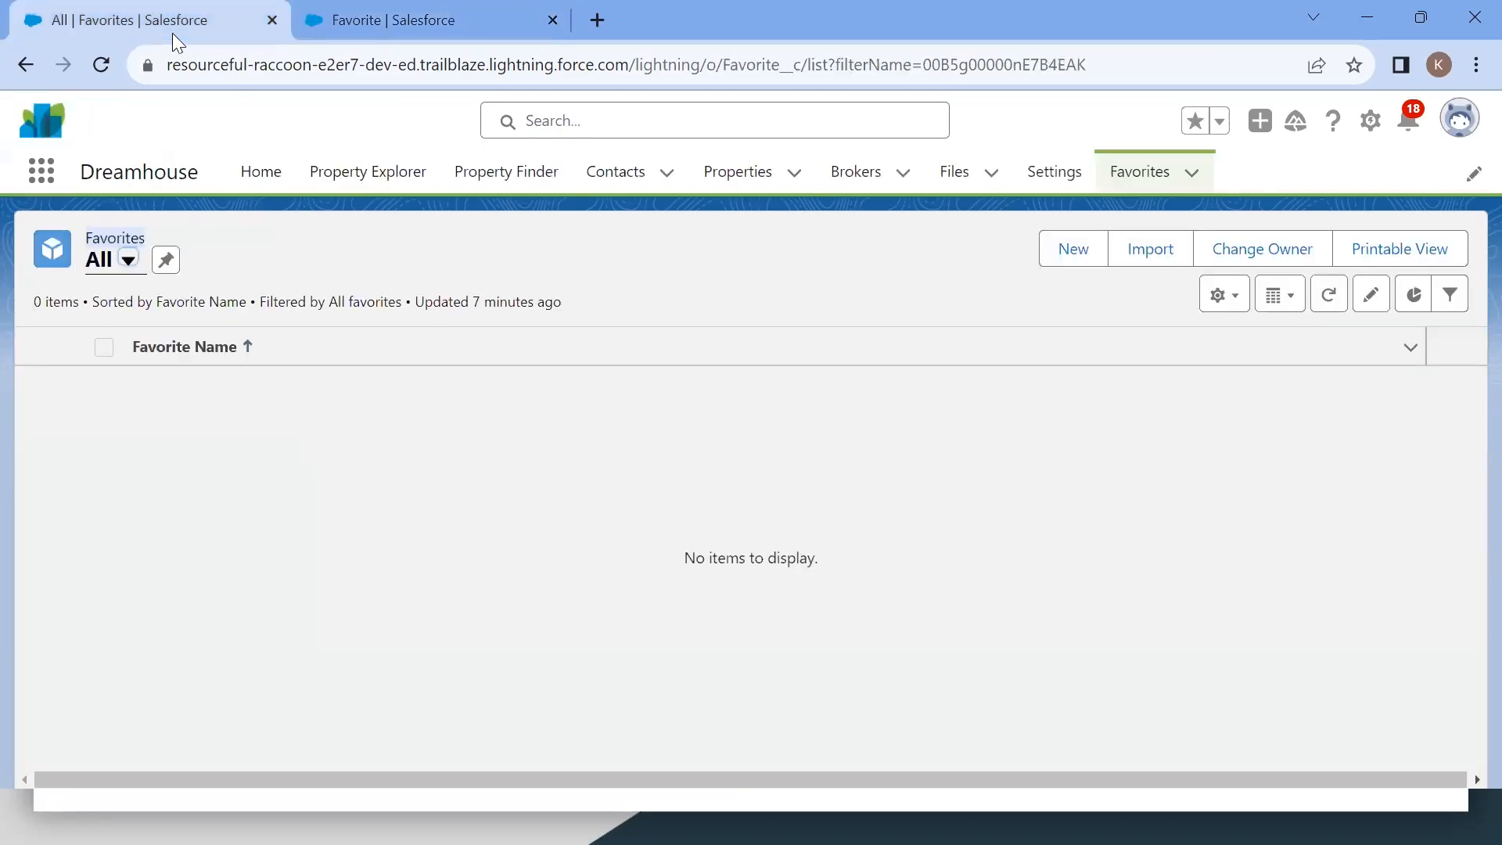
pyautogui.press('F5')
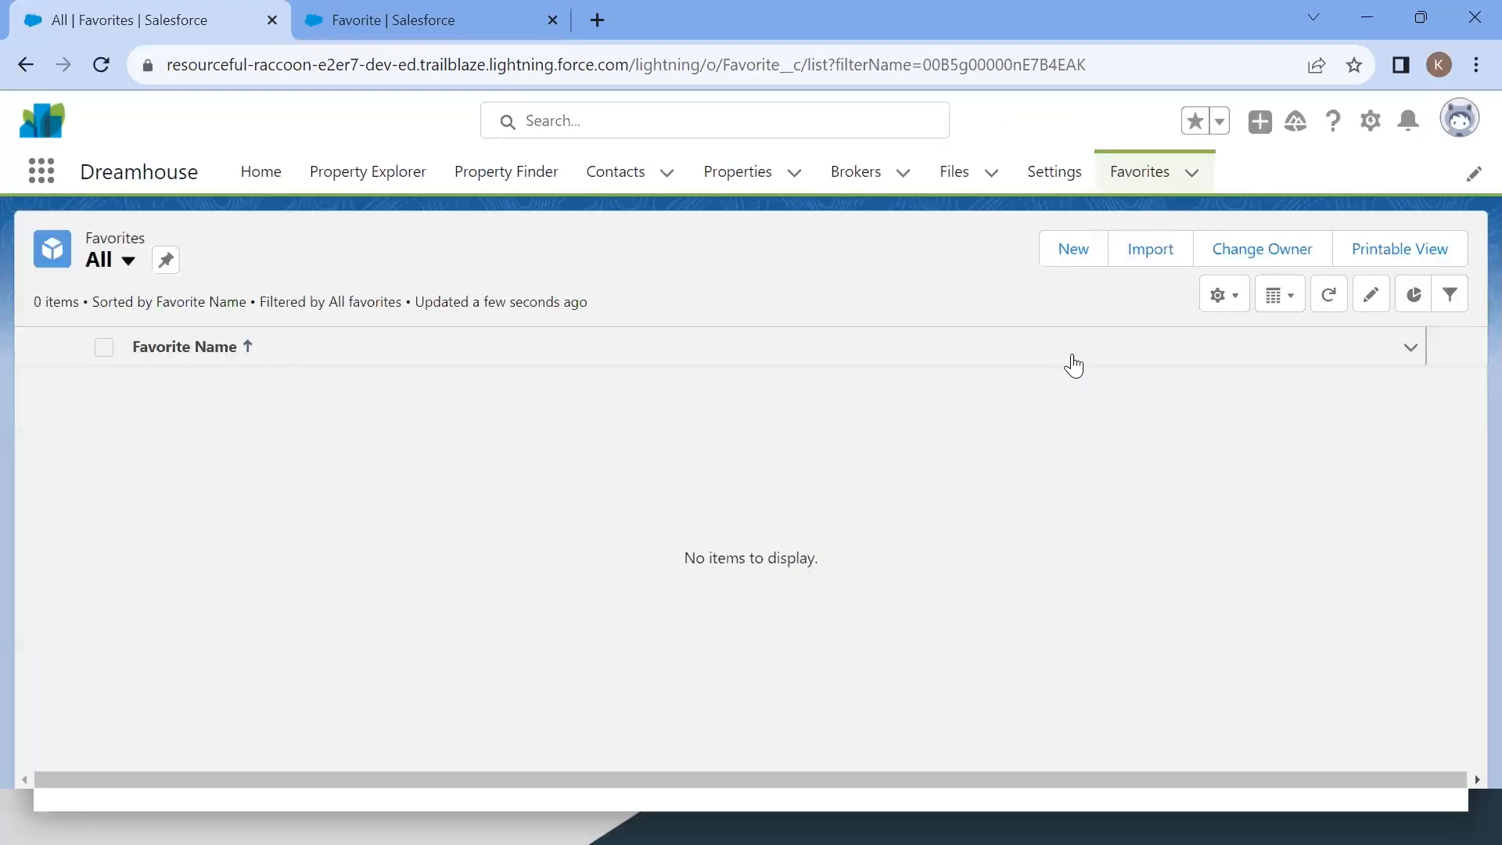
pyautogui.click(1078, 267)
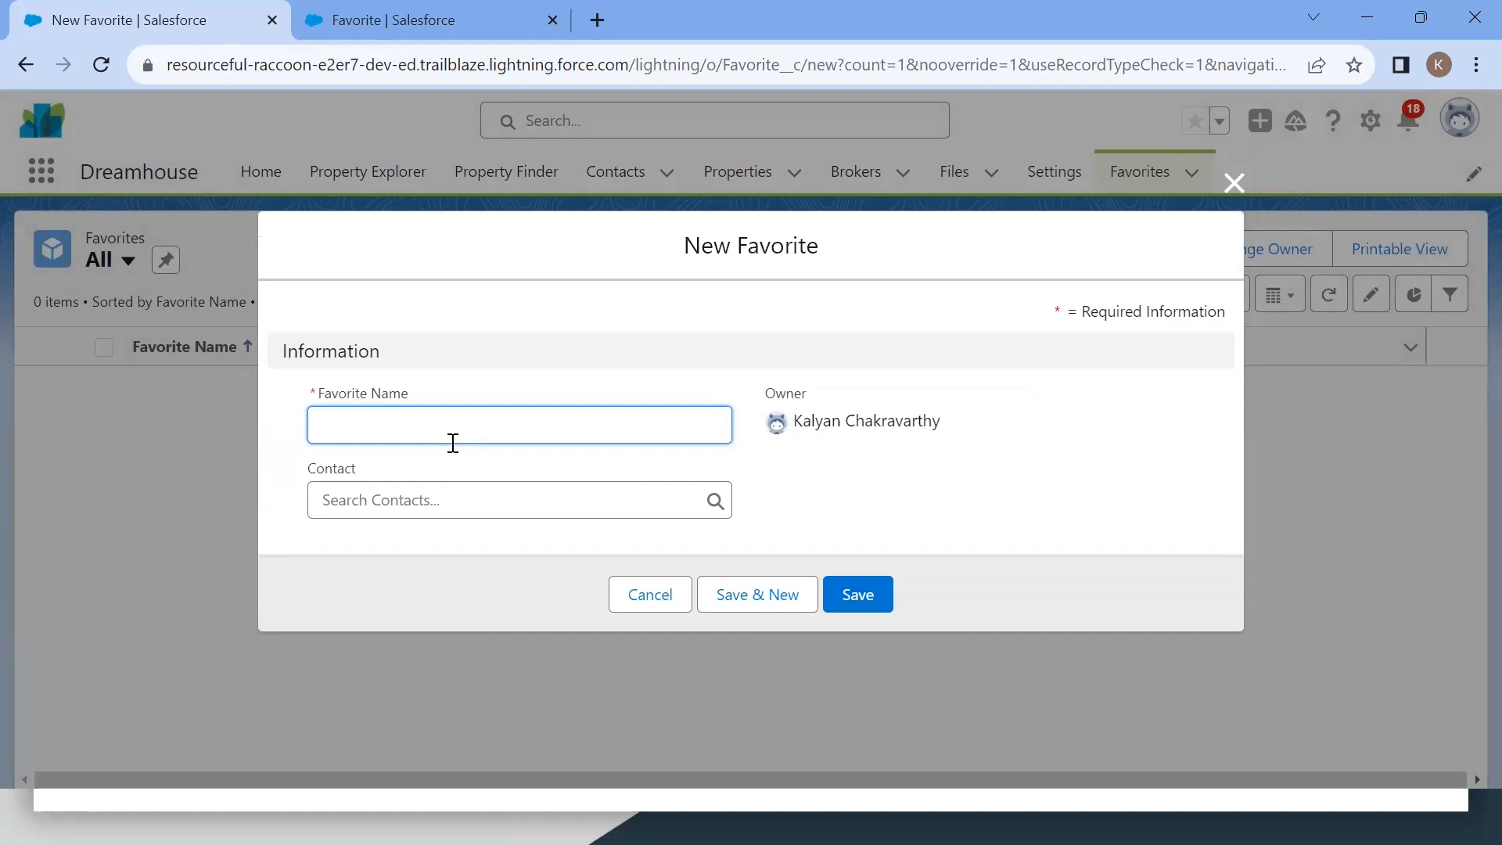
pyautogui.write('F')
pyautogui.press('BackSpace')
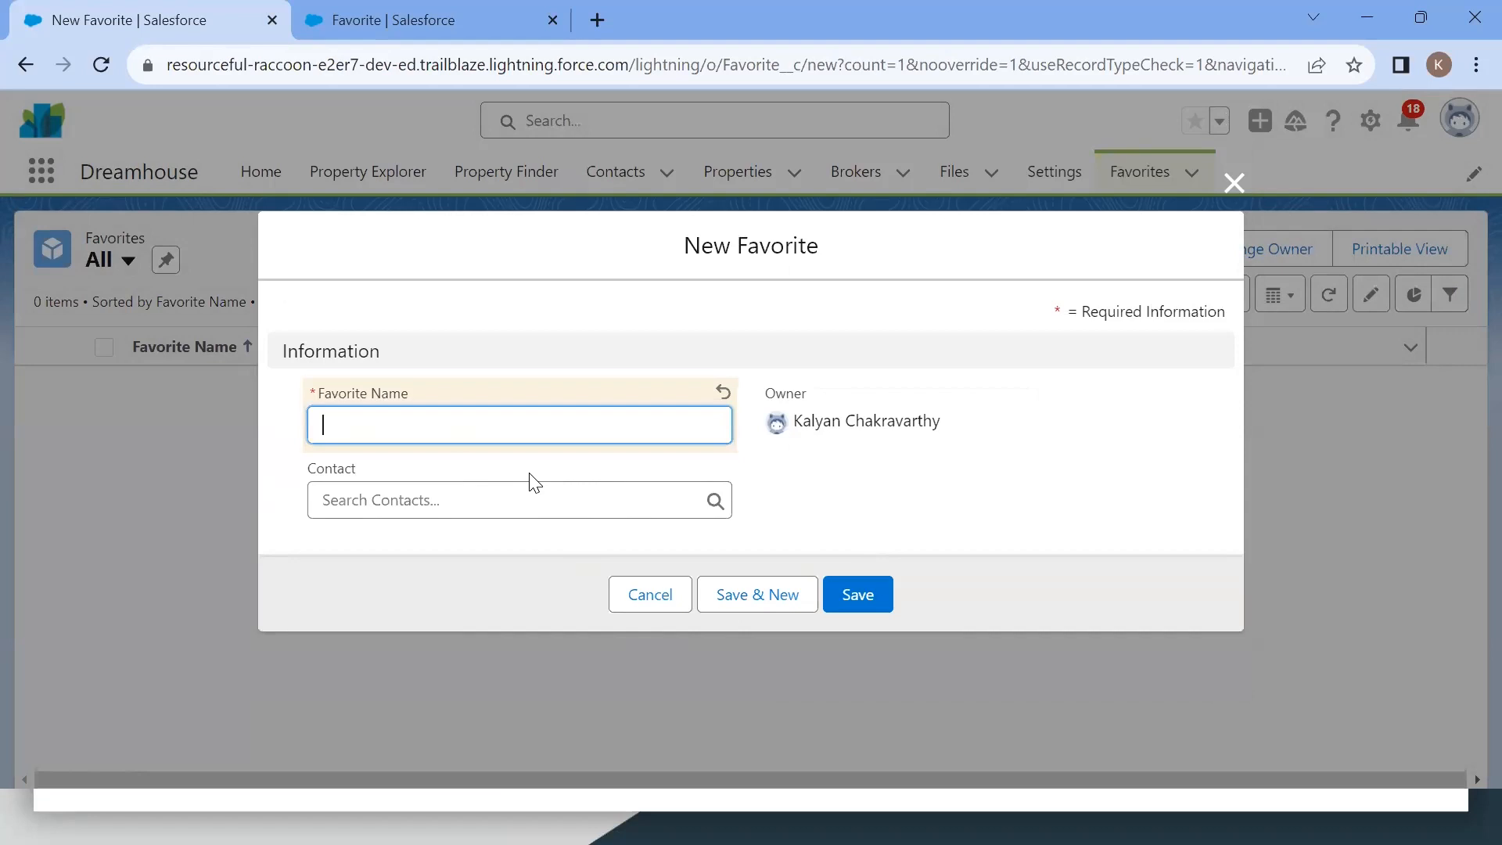
pyautogui.write('Kaly')
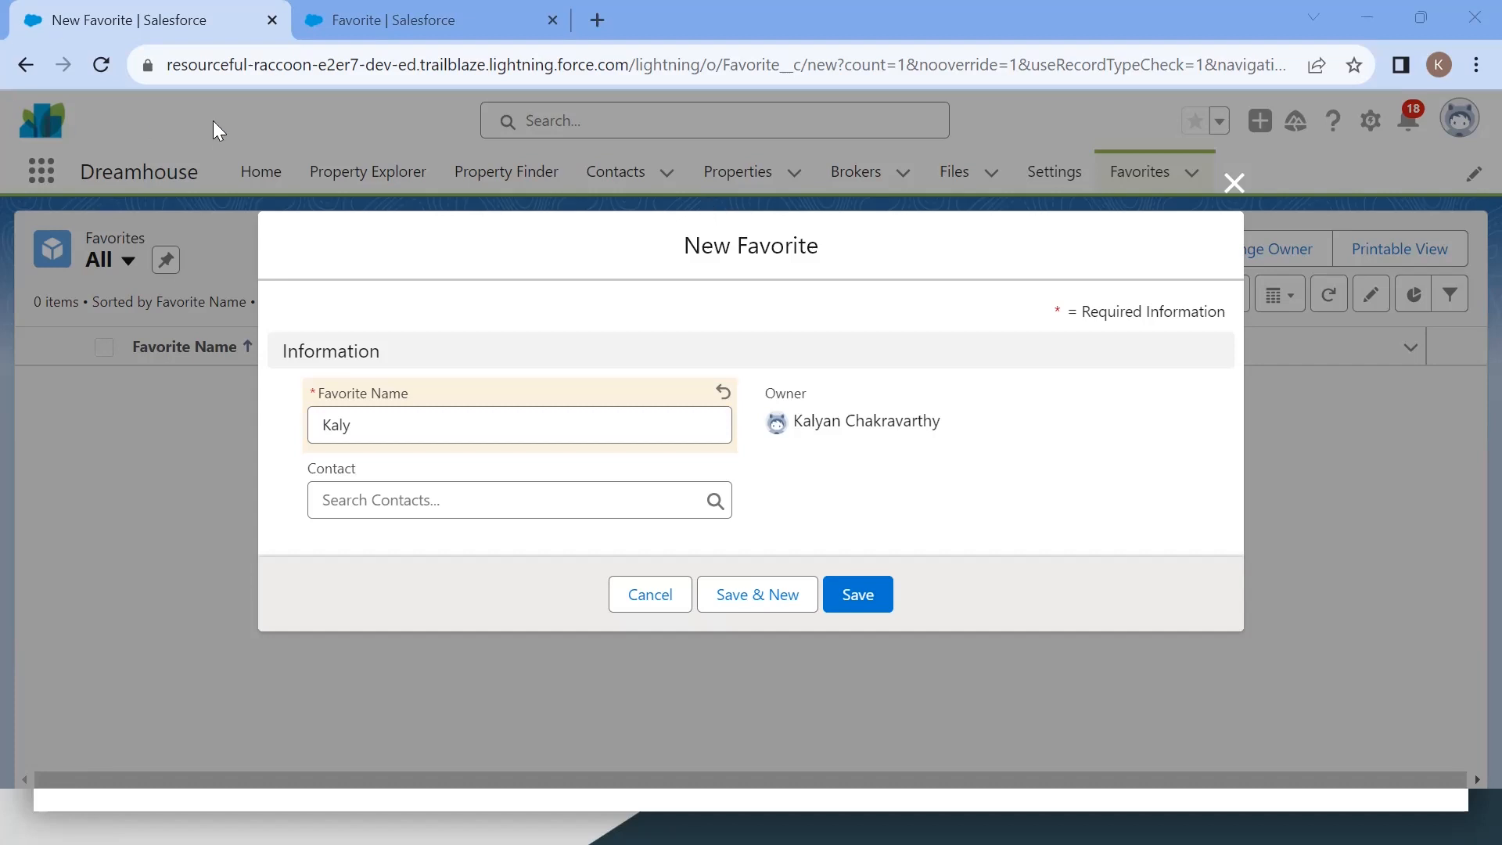
pyautogui.doubleClick(385, 424)
pyautogui.write('Fav')
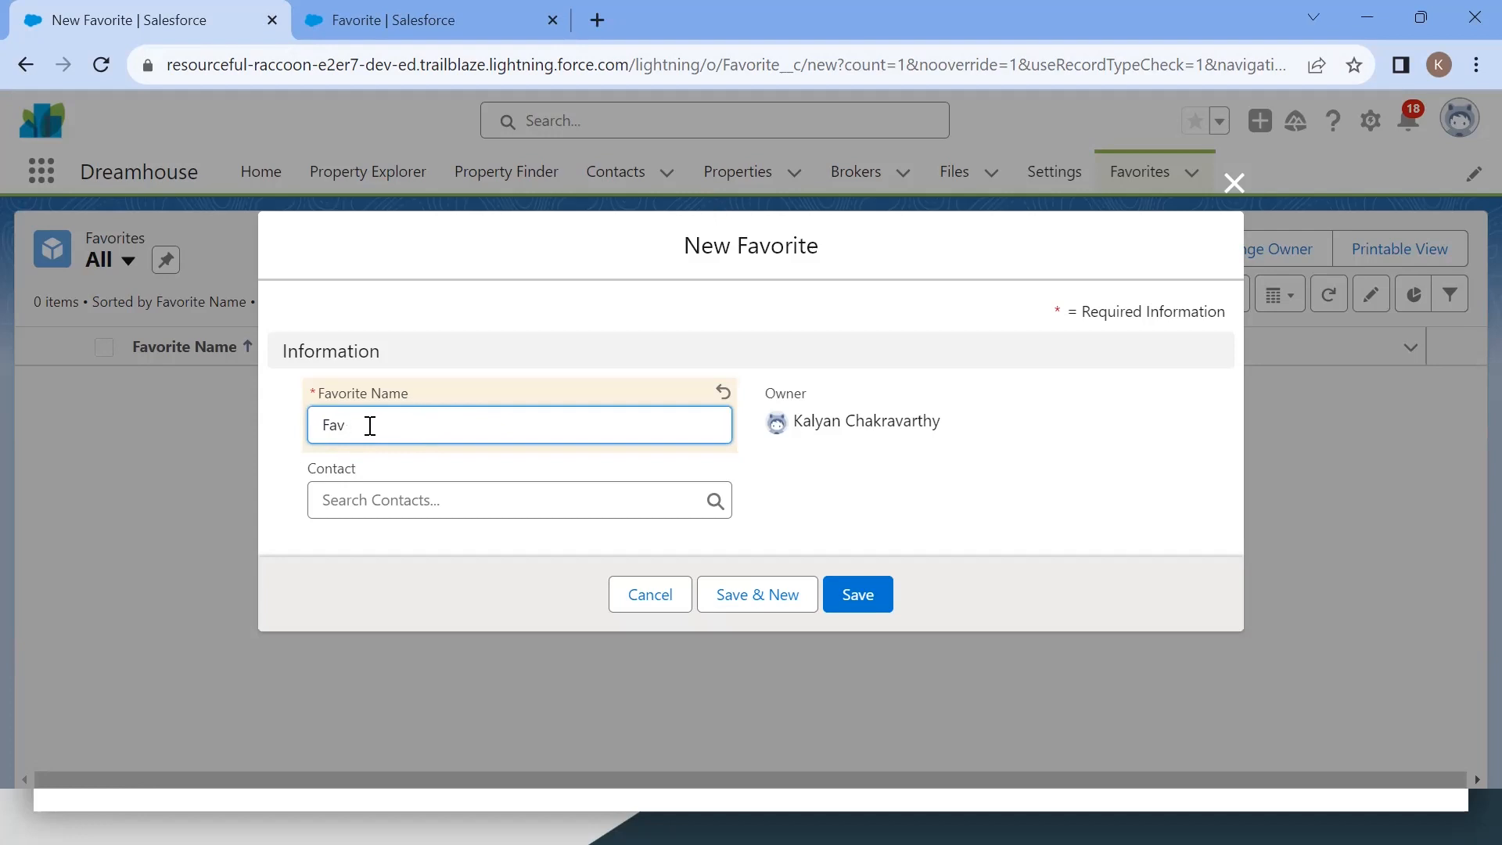
pyautogui.click(375, 510)
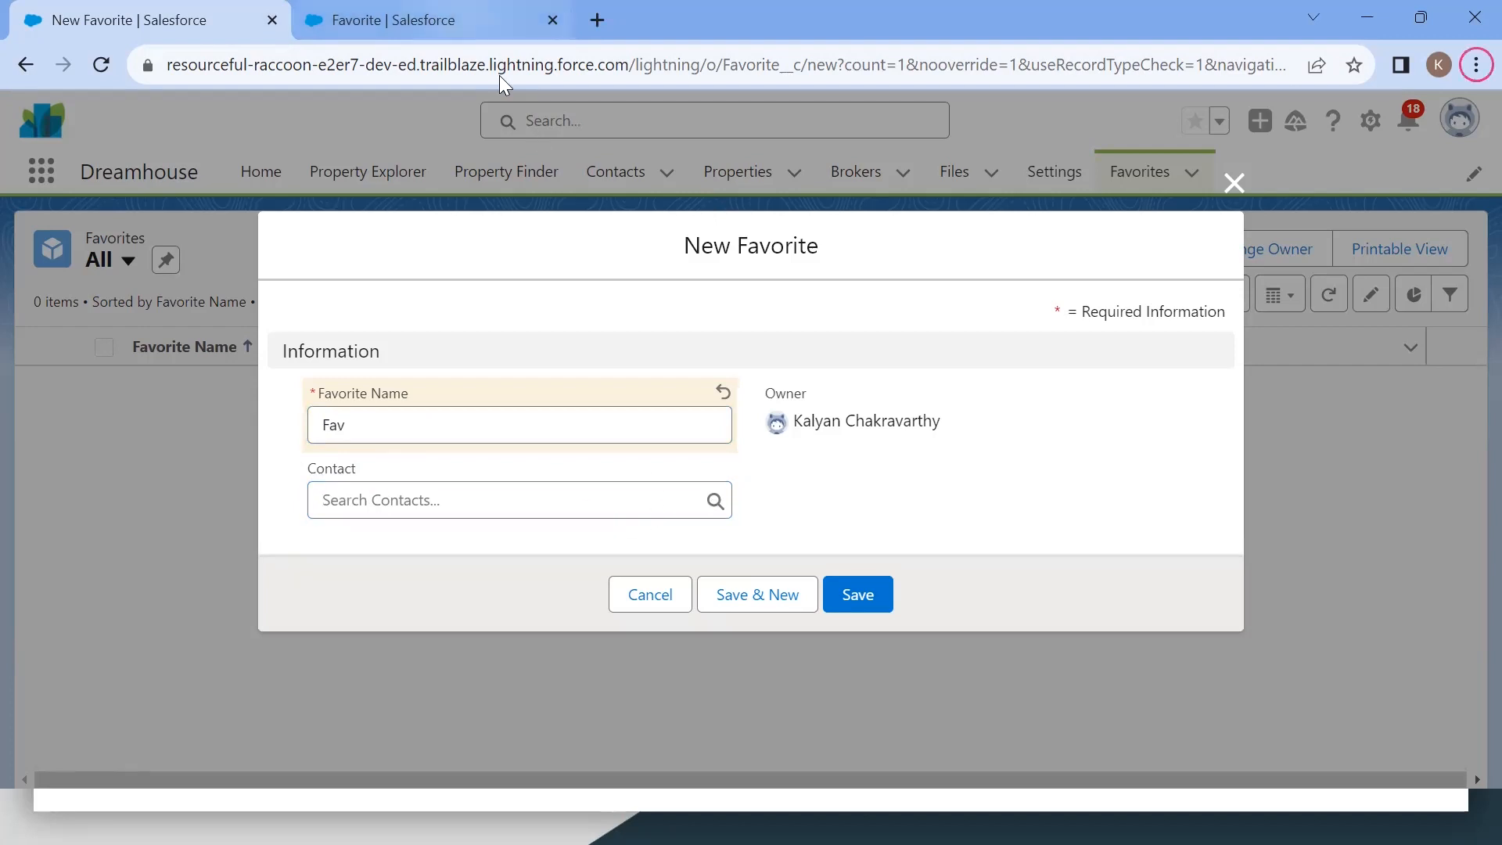
# Step: Review the Lookup Relationship data type description on the new custom field page in Setup
pyautogui.click(499, 22)
pyautogui.click(981, 368)
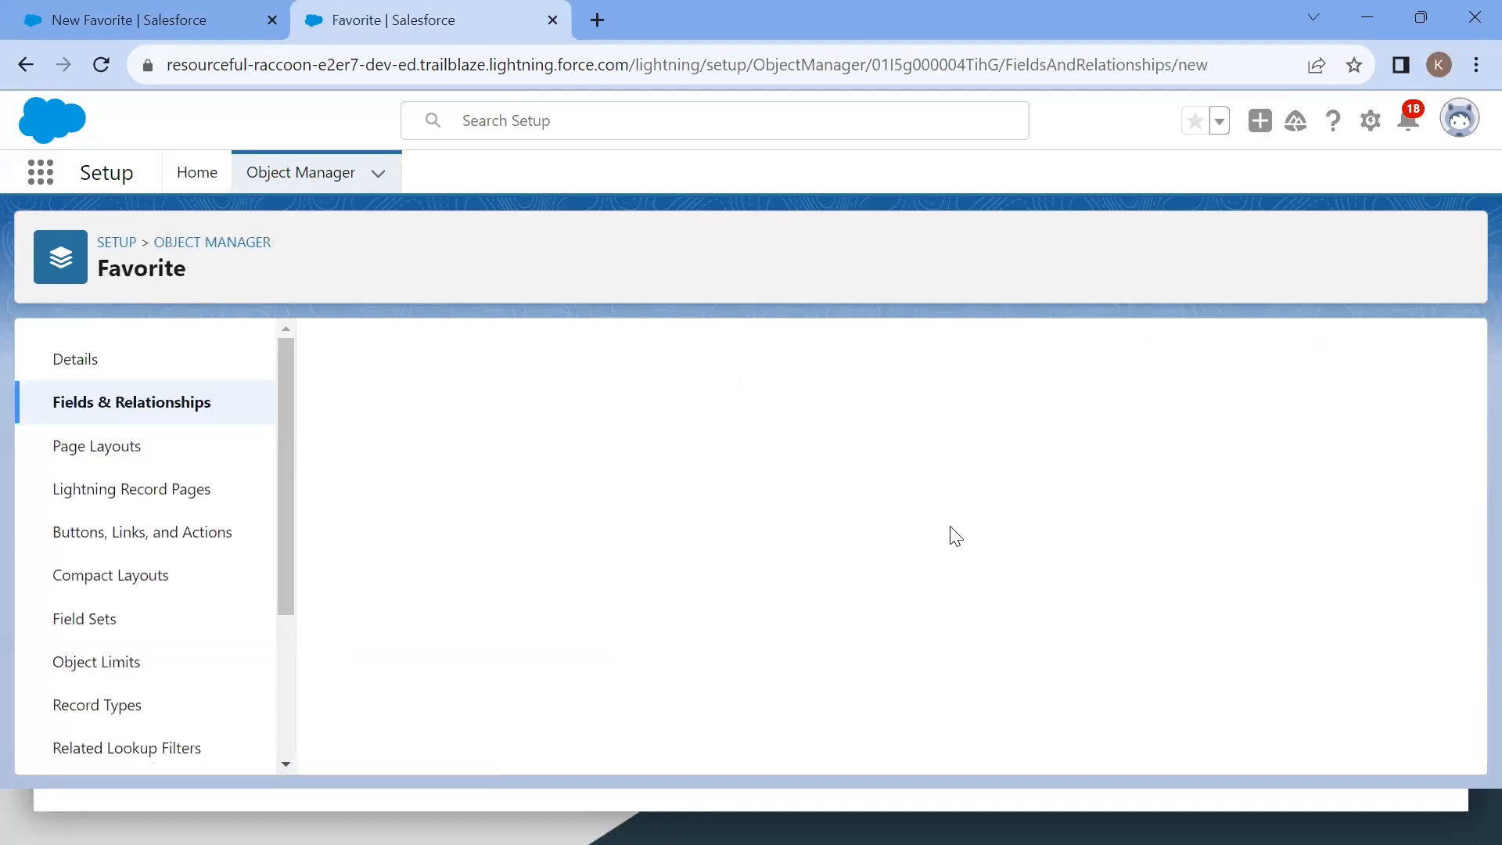
pyautogui.scroll(-2, 955, 536)
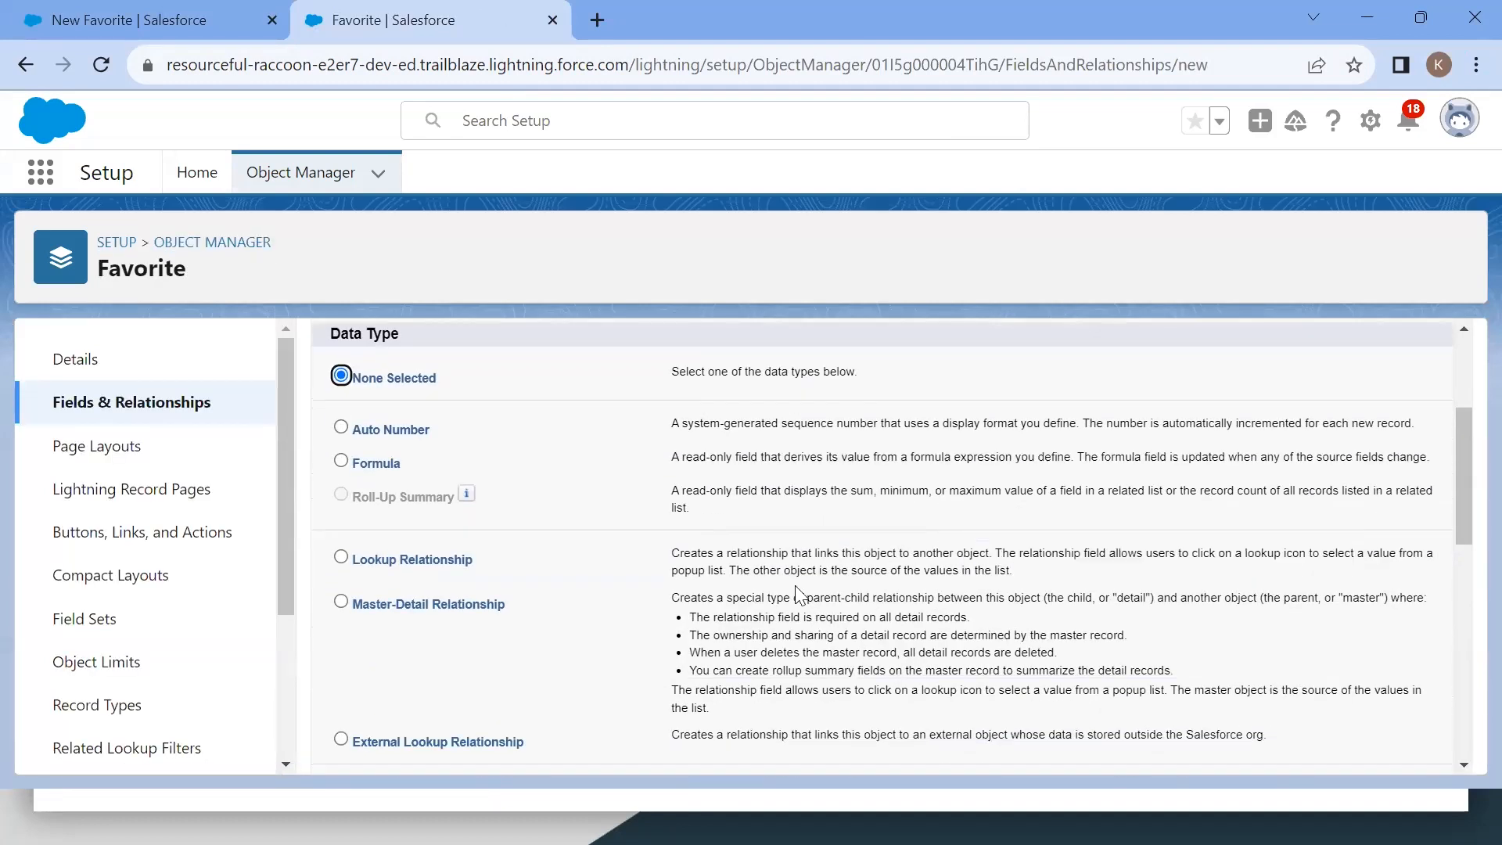
pyautogui.moveTo(672, 553); pyautogui.dragTo(991, 552)
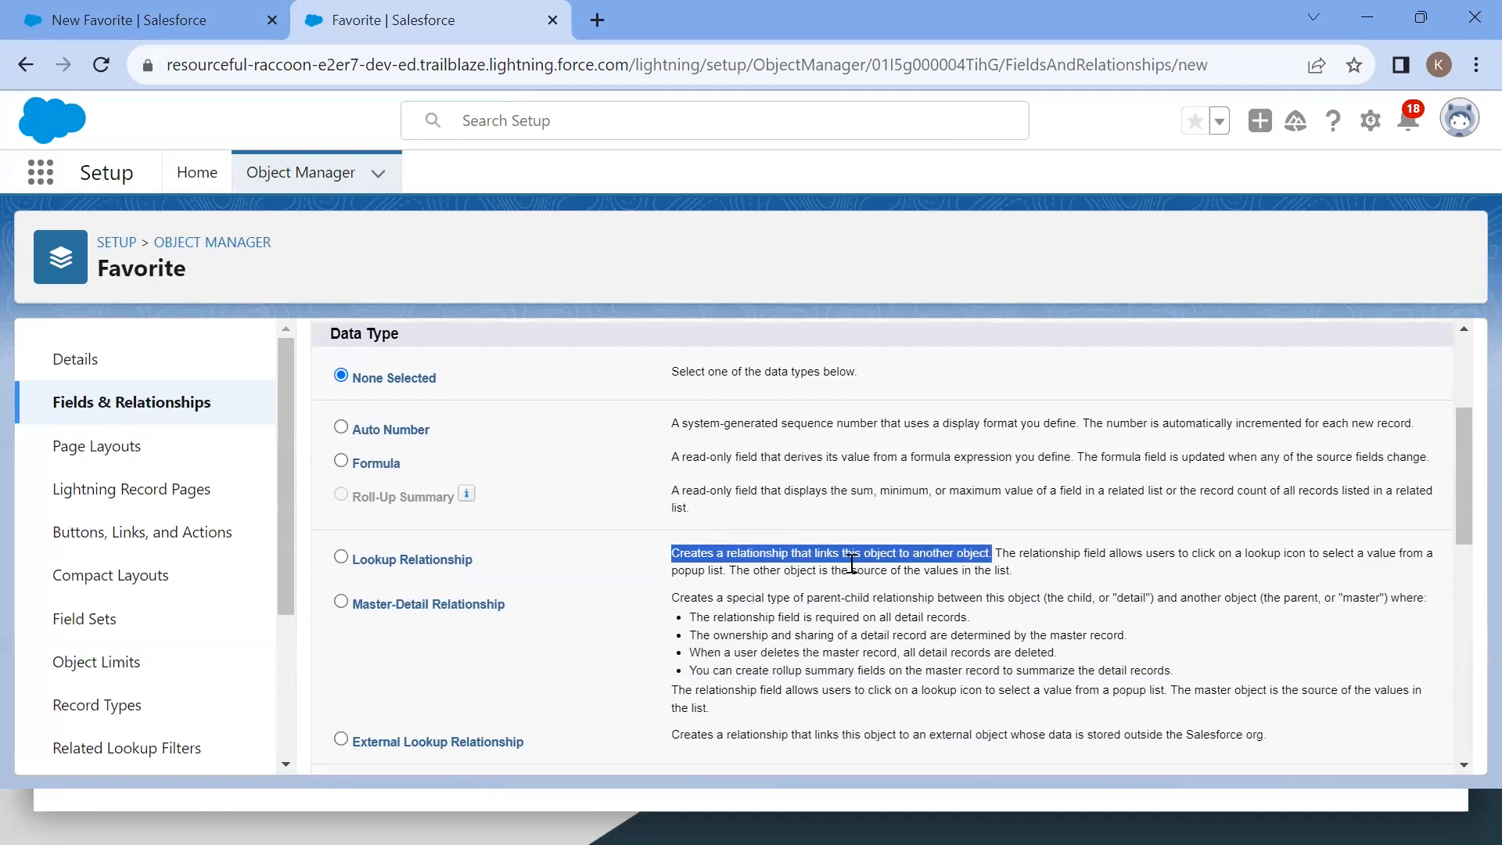
pyautogui.hotkey('ctrl', 'Tab')
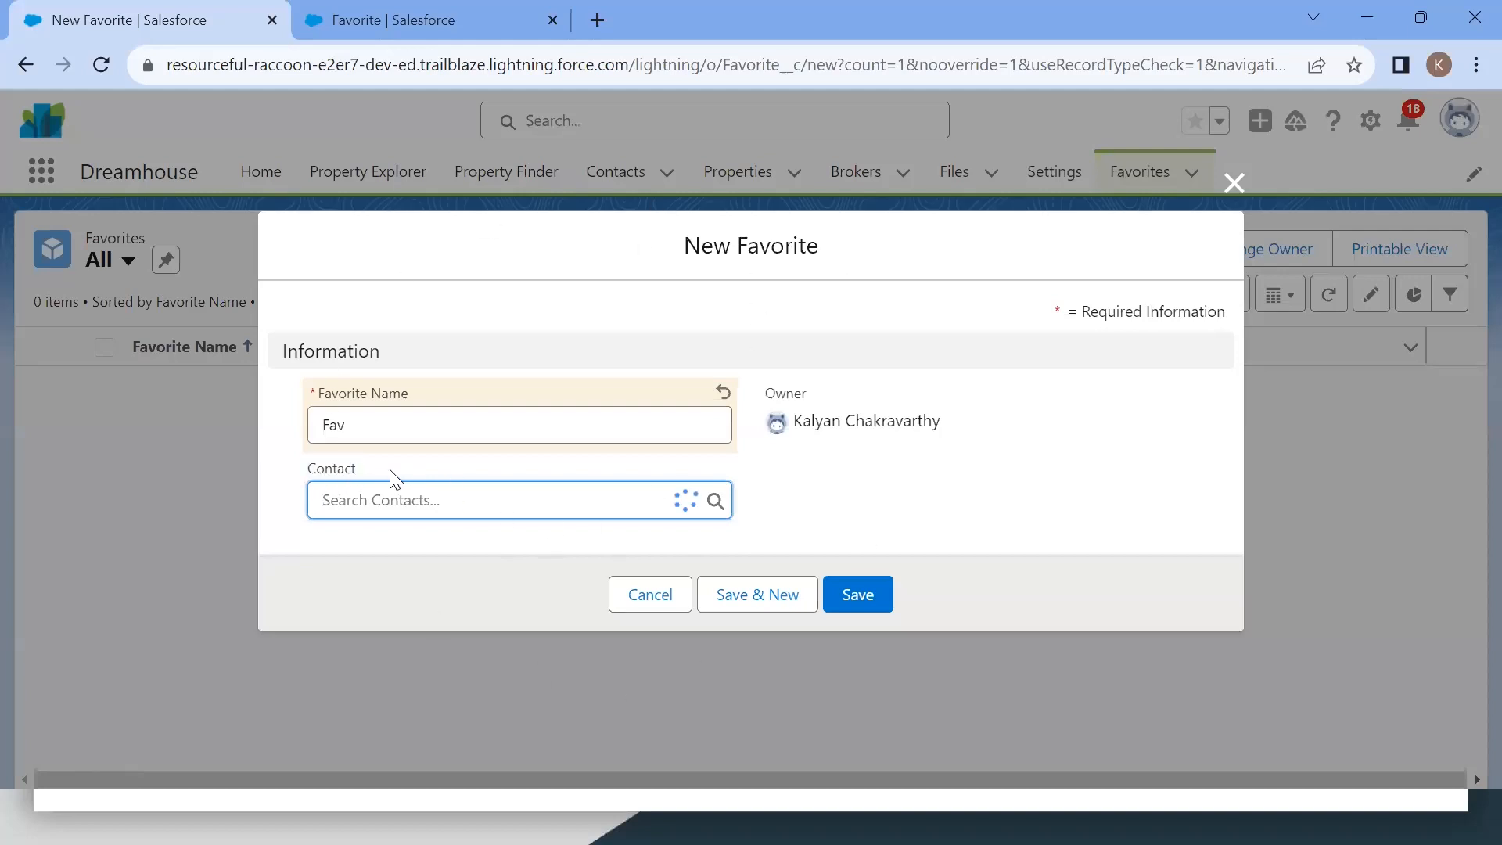
pyautogui.click(843, 503)
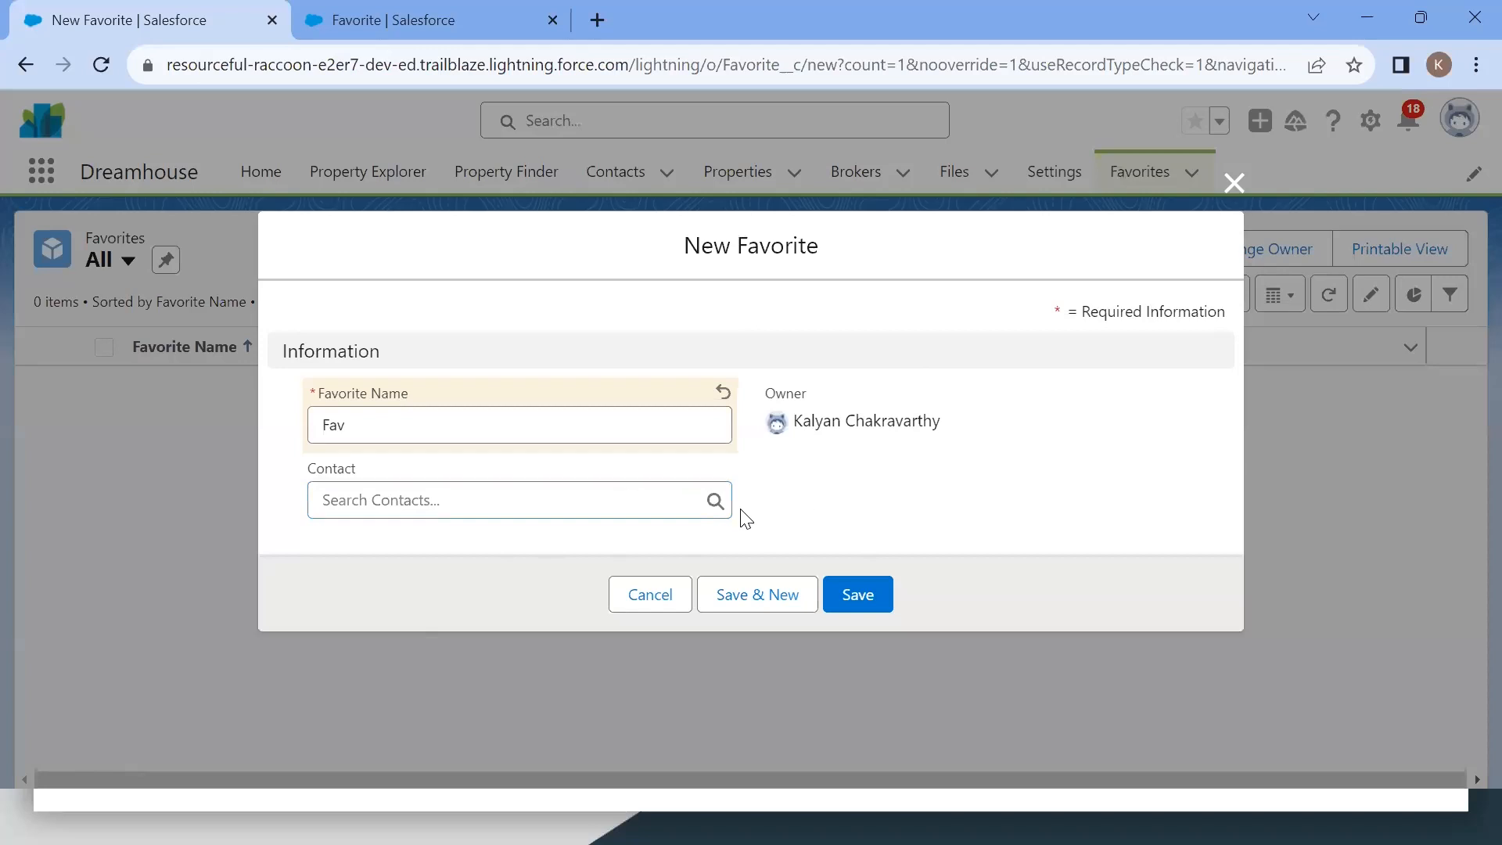
pyautogui.click(419, 31)
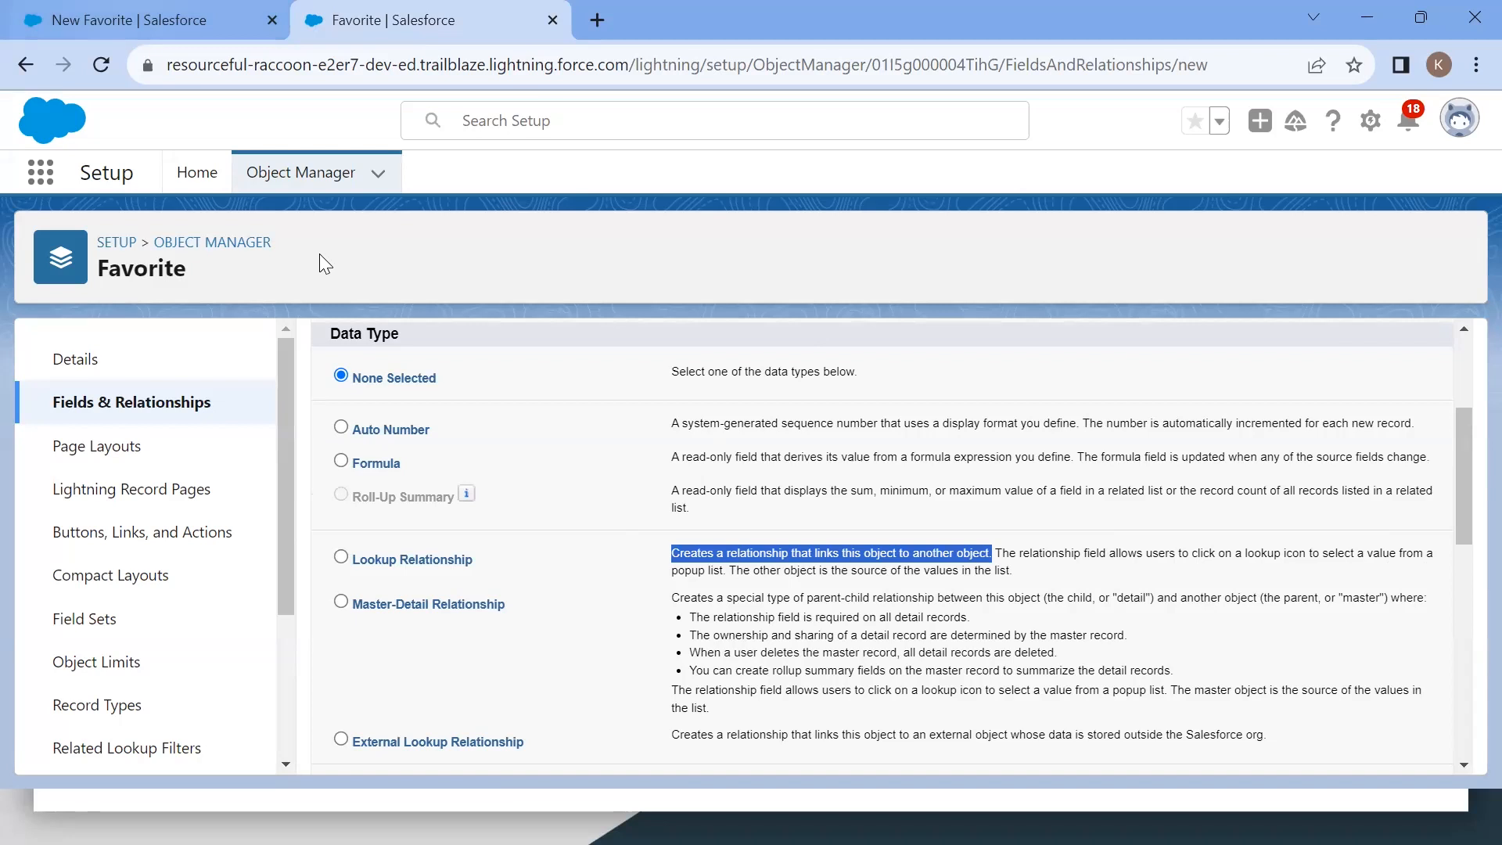
pyautogui.click(125, 19)
# Step: Open the Contact lookup on the new Favorite record, then cancel the record without saving
pyautogui.click(715, 502)
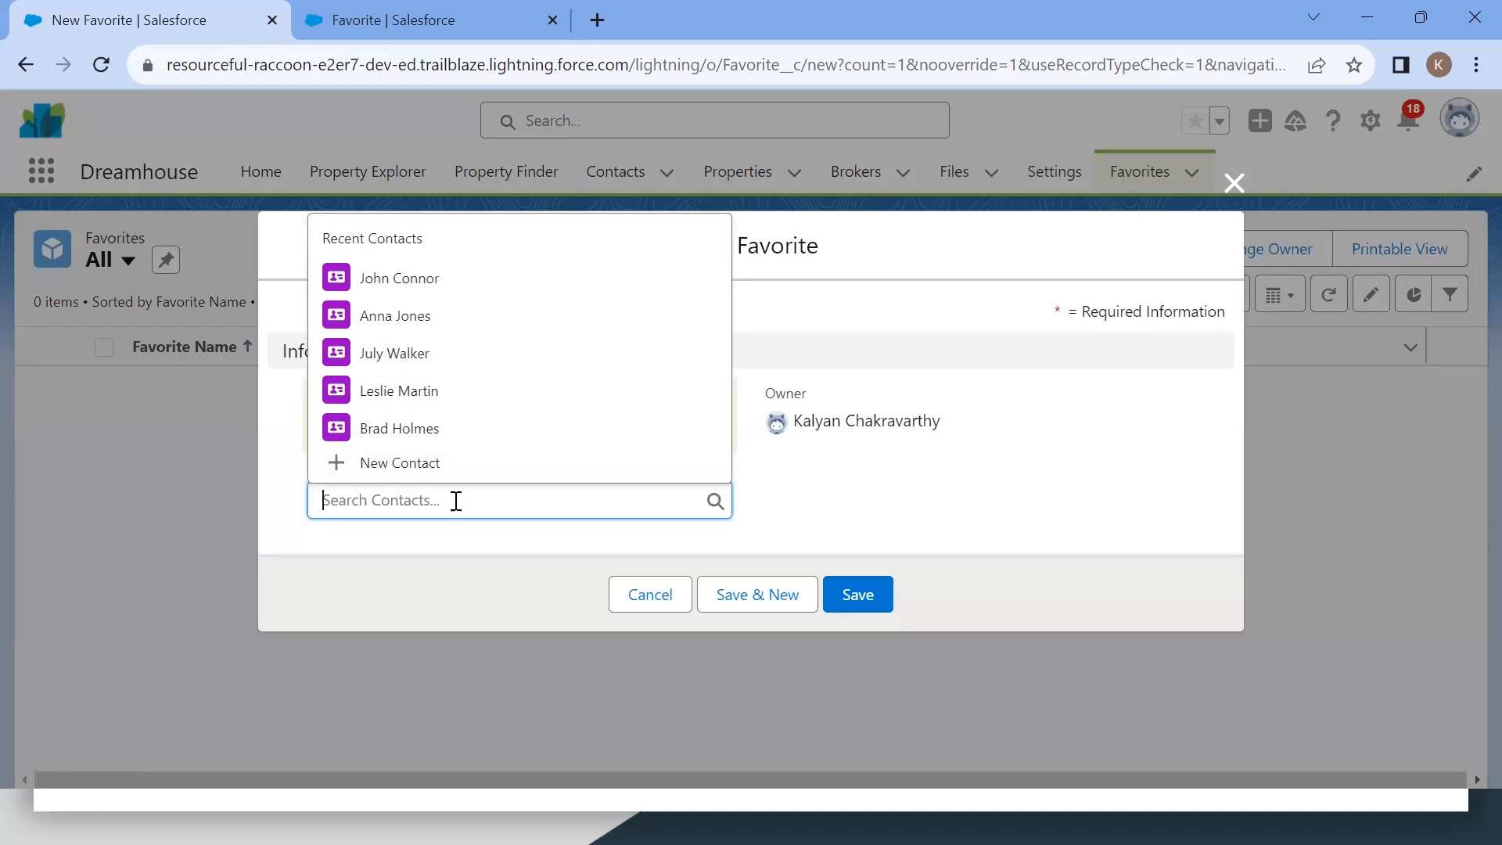
pyautogui.click(790, 505)
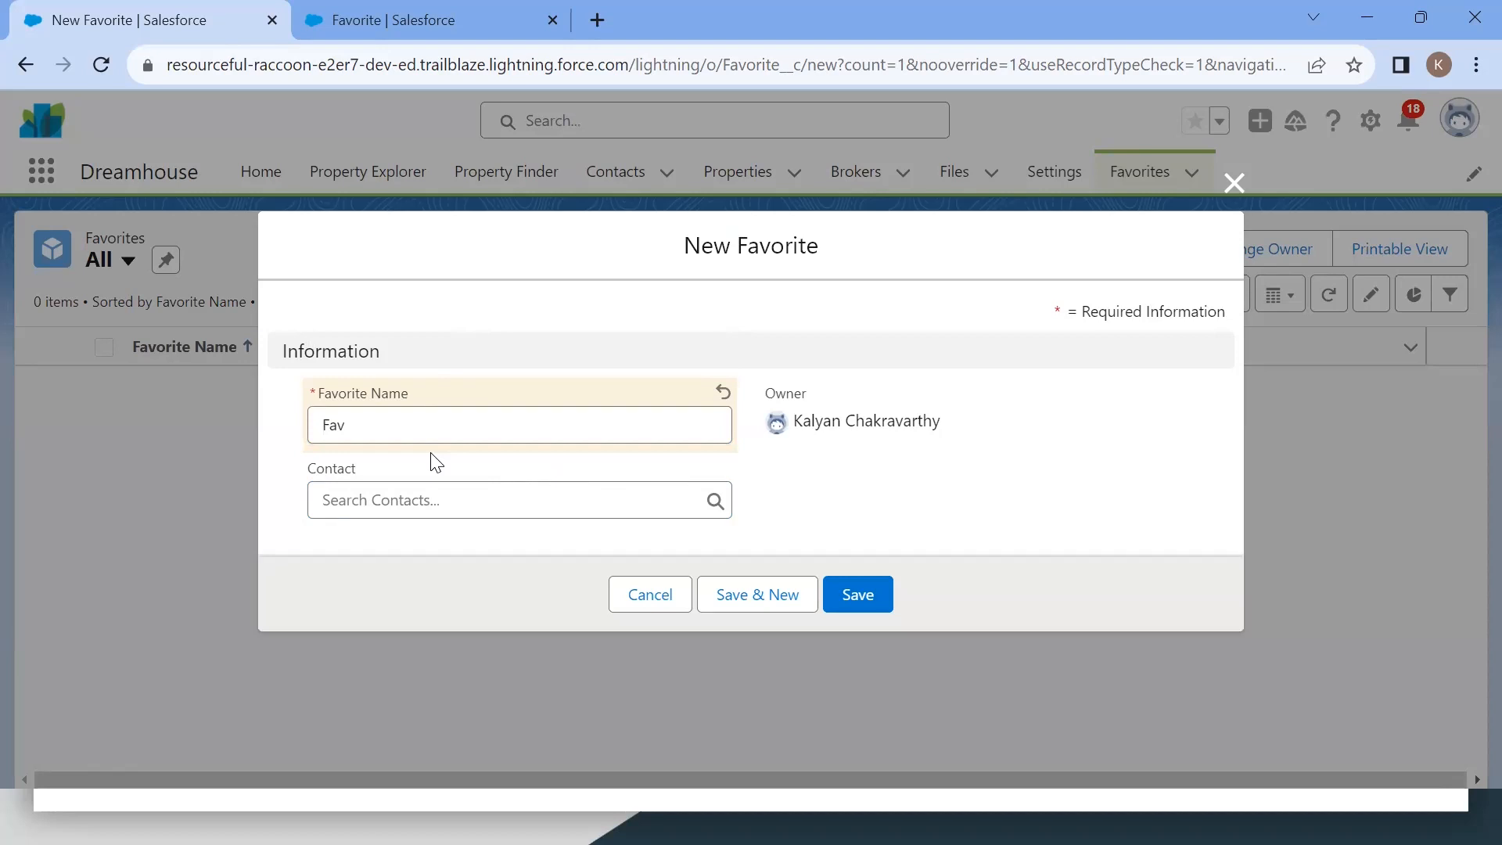
pyautogui.click(713, 501)
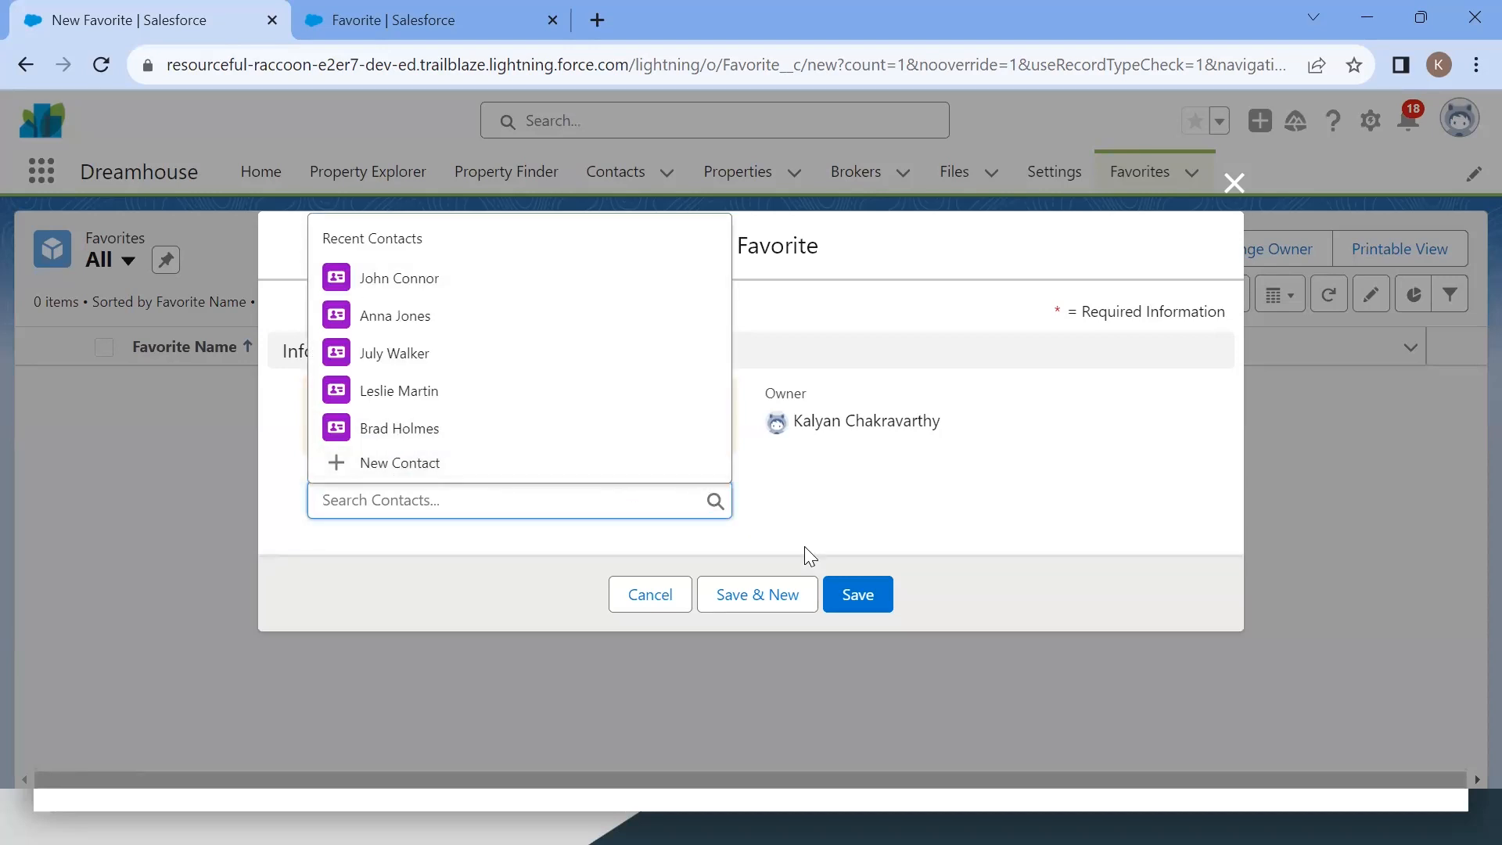
pyautogui.click(637, 590)
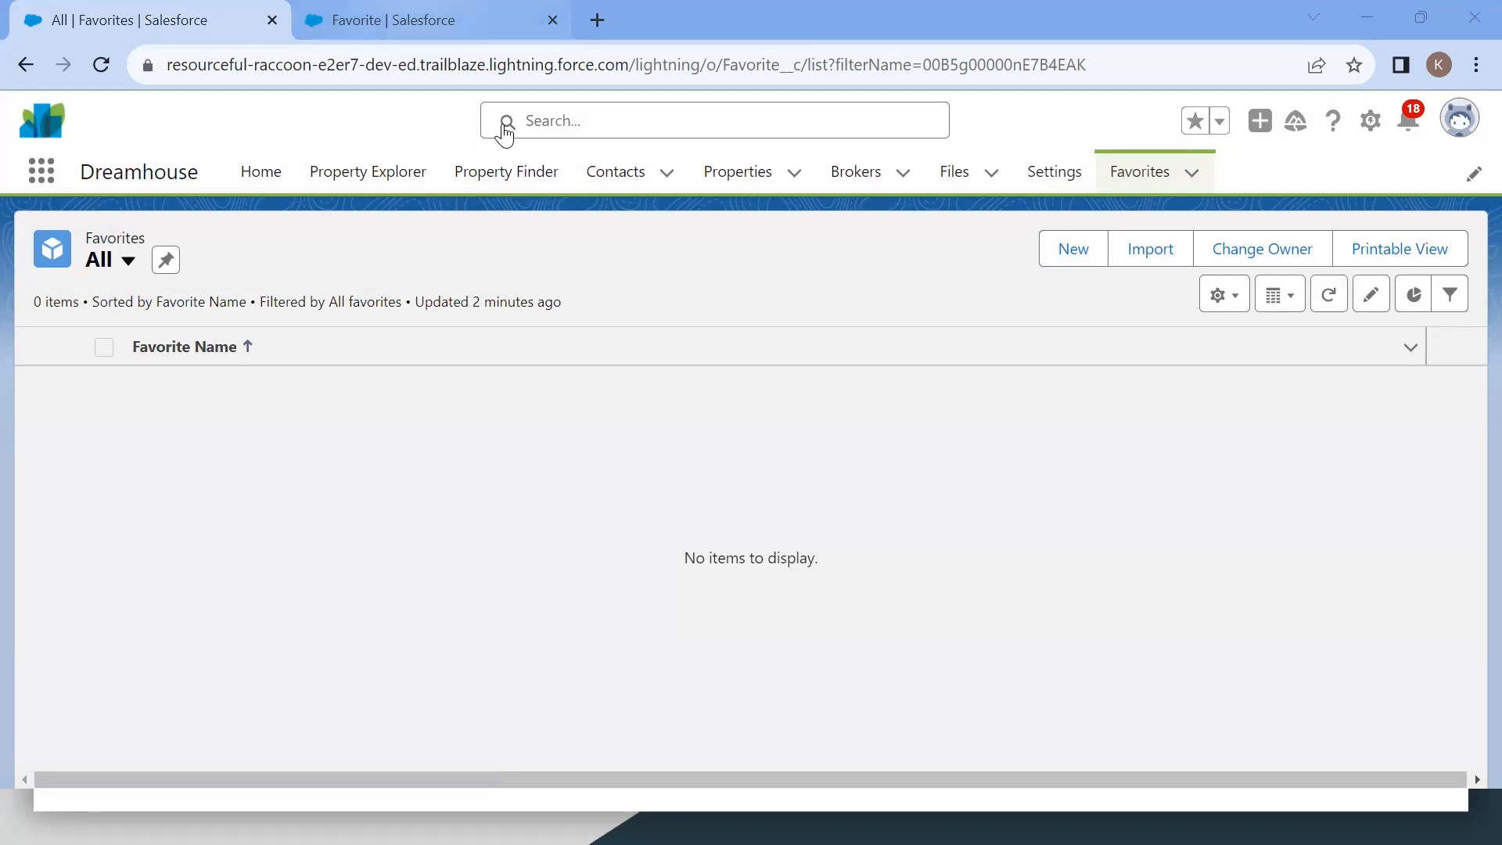
# Step: Read the Trailhead instructions for creating the Master-Detail Relationship on Favorite
pyautogui.hotkey('alt', 'Tab')
pyautogui.hotkey('alt', 'Tab')
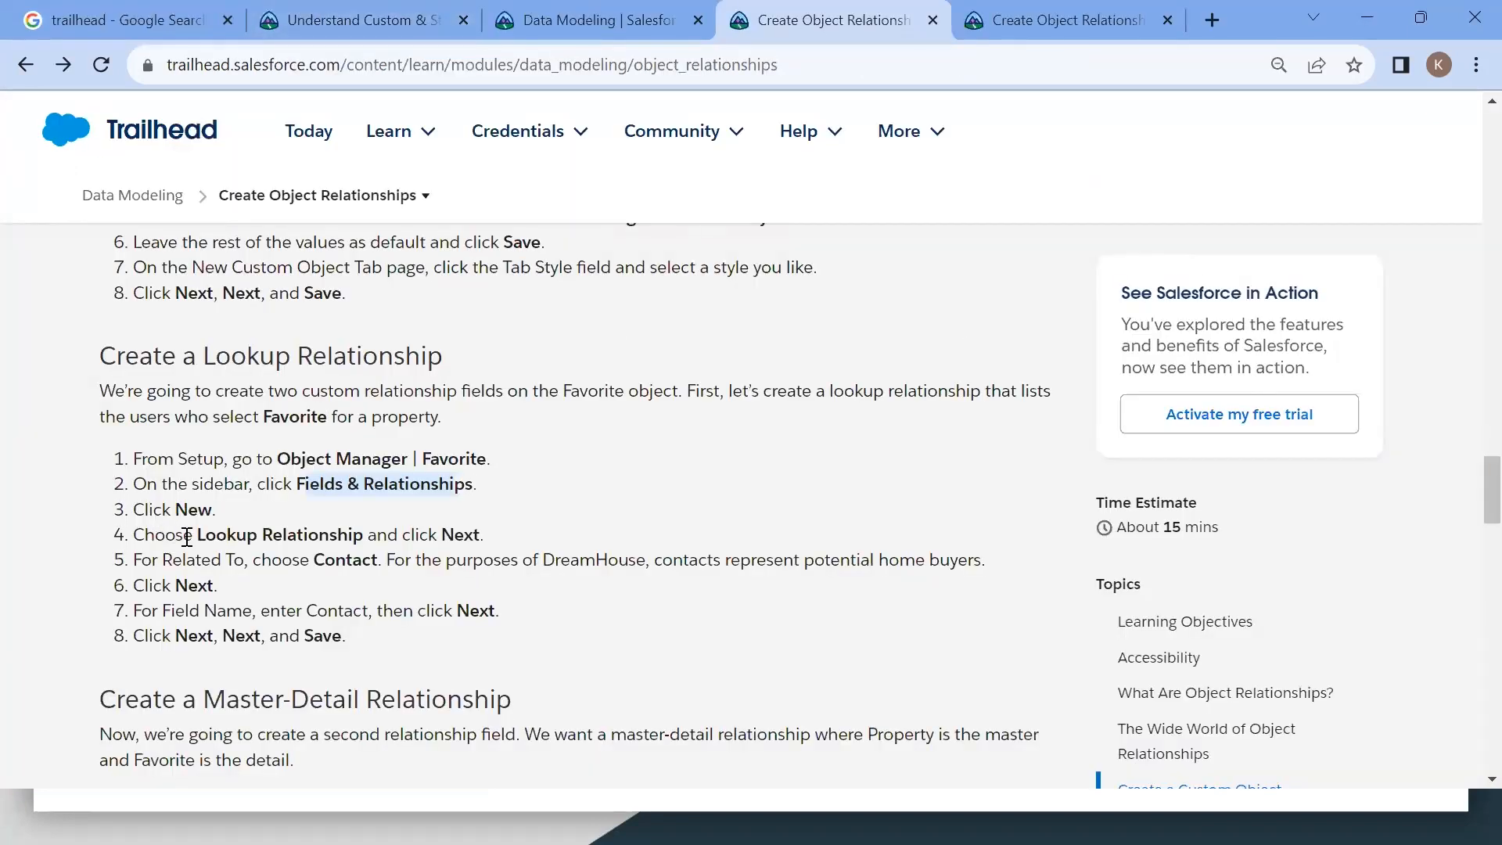
pyautogui.scroll(-2, 304, 585)
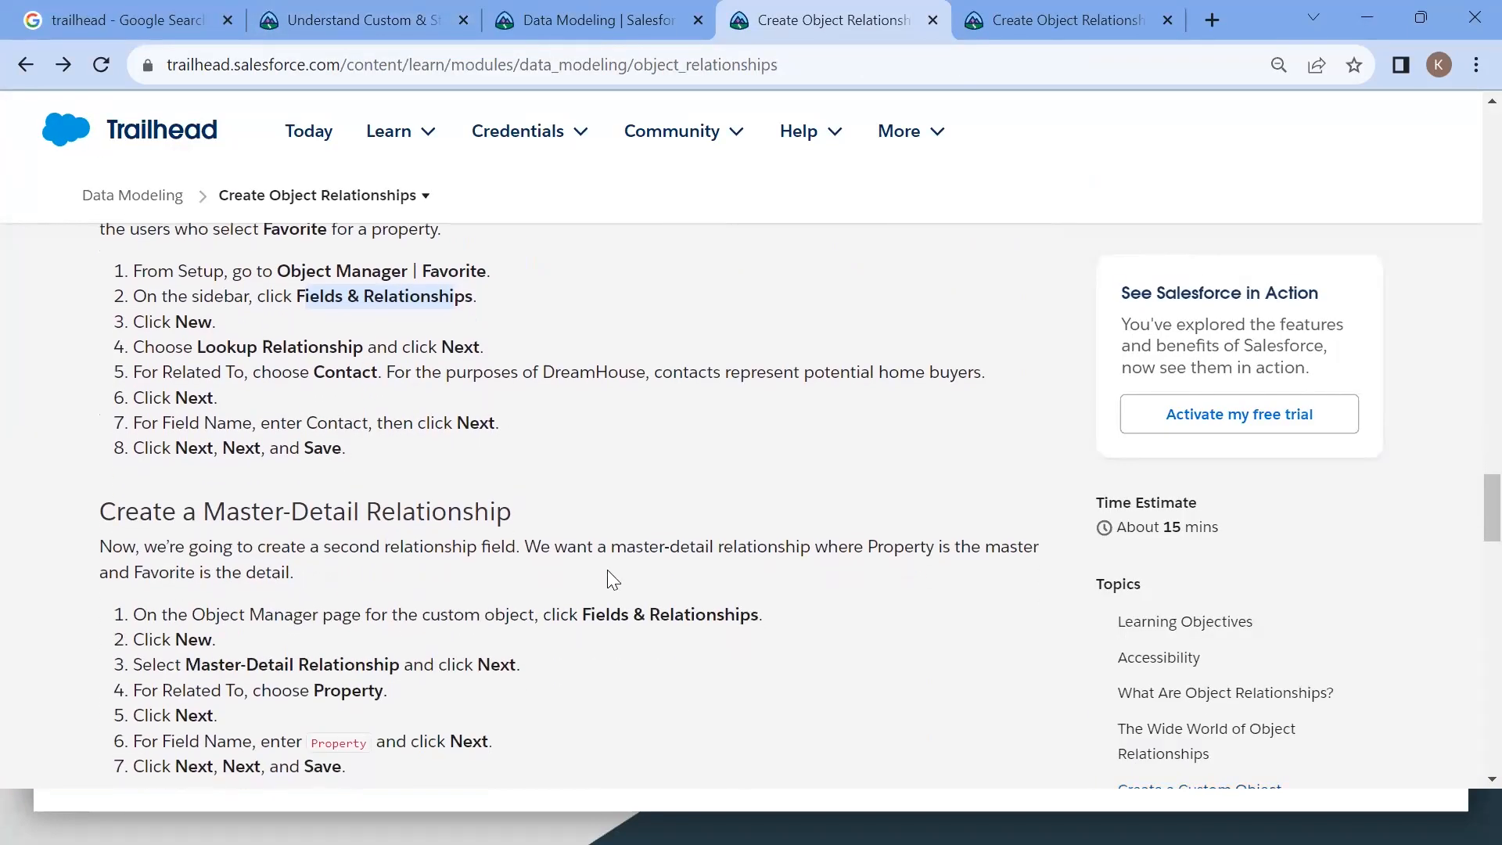
pyautogui.scroll(-2, 418, 543)
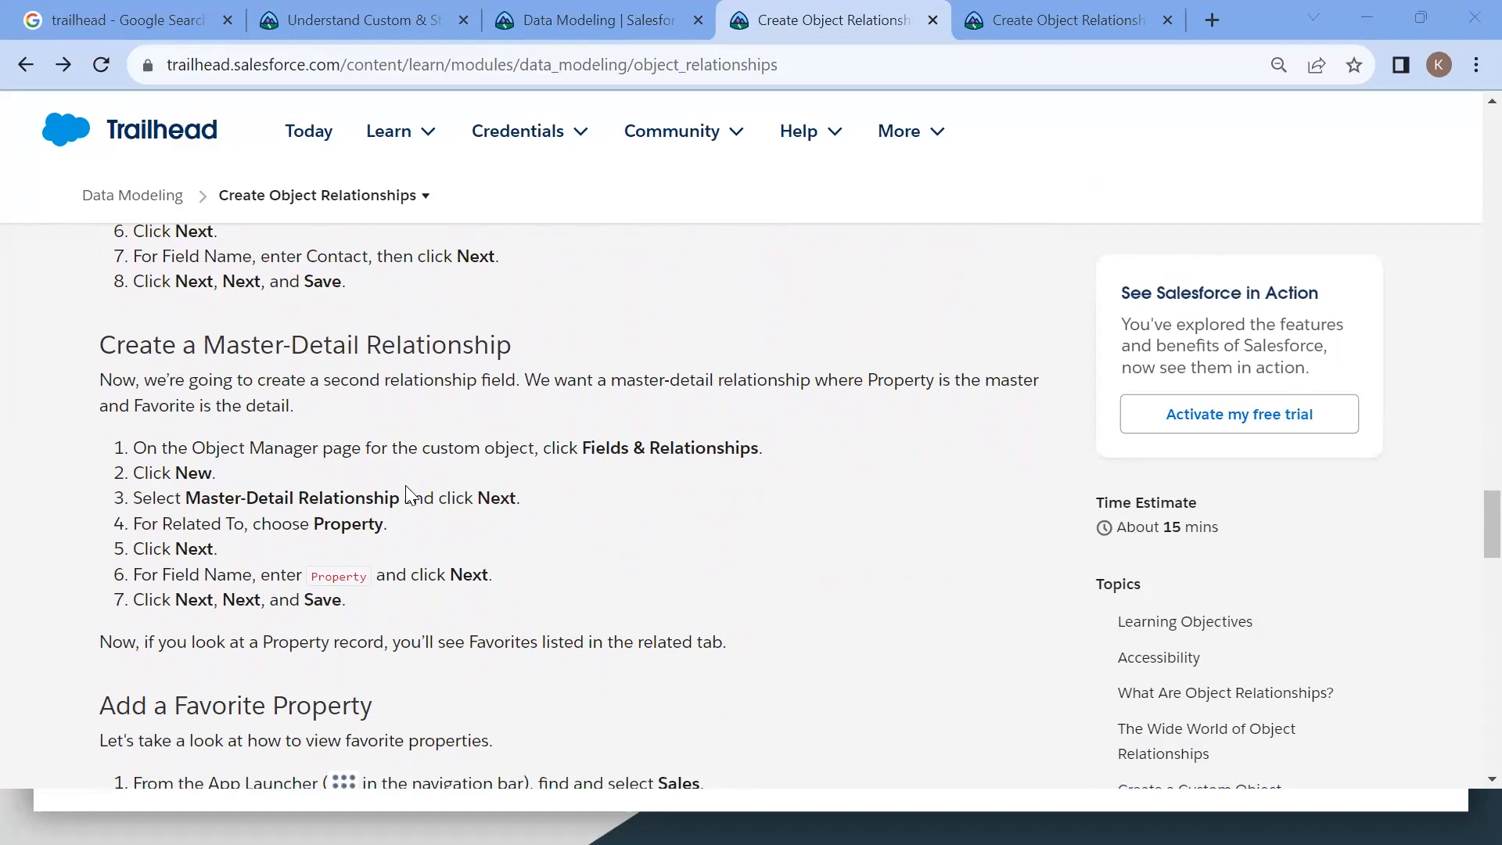
pyautogui.hotkey('alt', 'Tab')
pyautogui.hotkey('alt', 'Tab')
pyautogui.hotkey('alt', 'Tab')
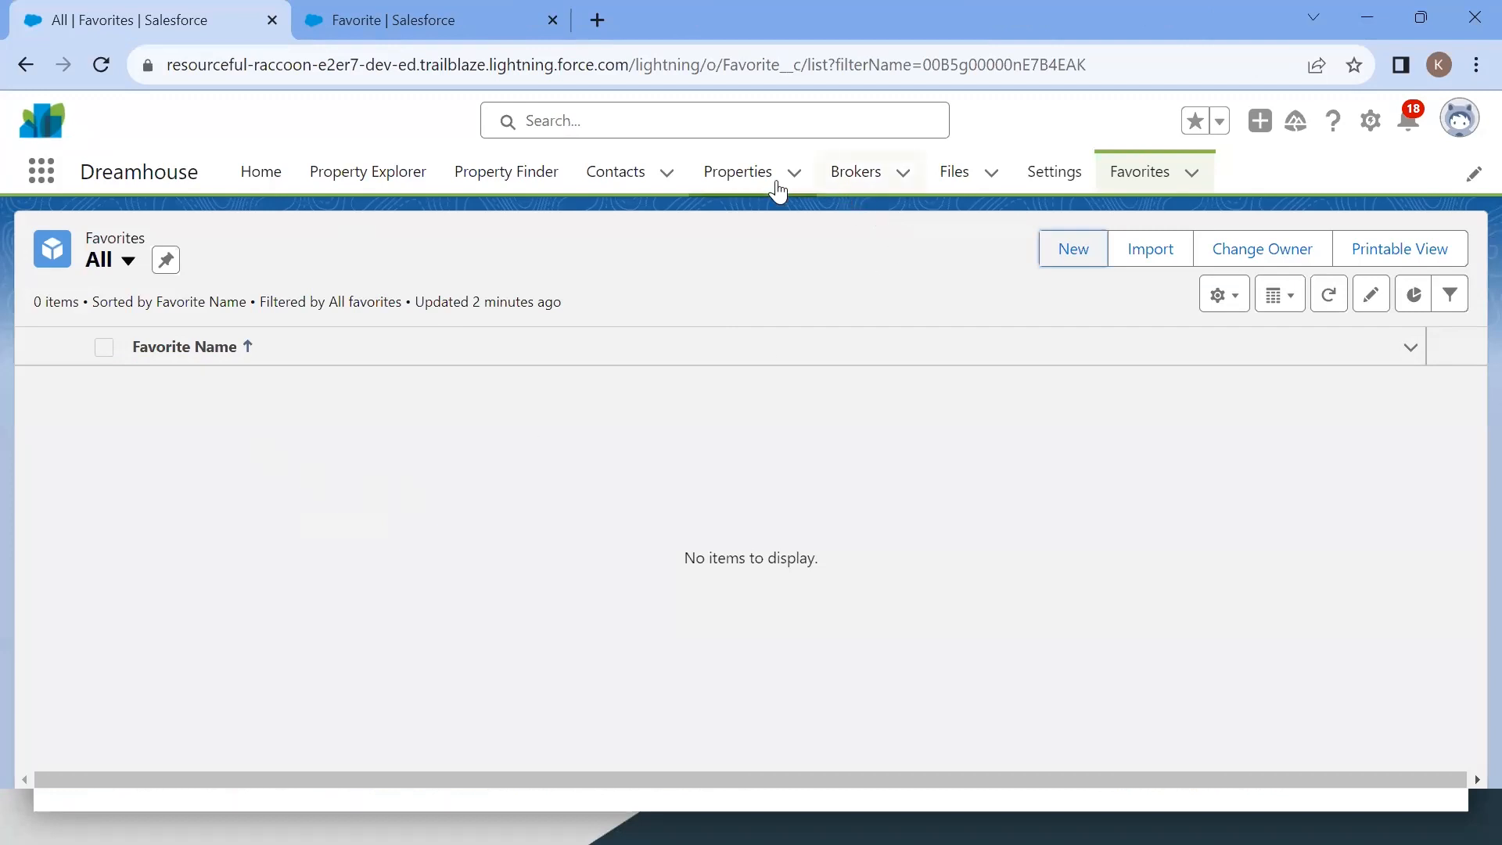
# Step: Open the Contemporary Luxury property record and view its Related tab
pyautogui.click(749, 185)
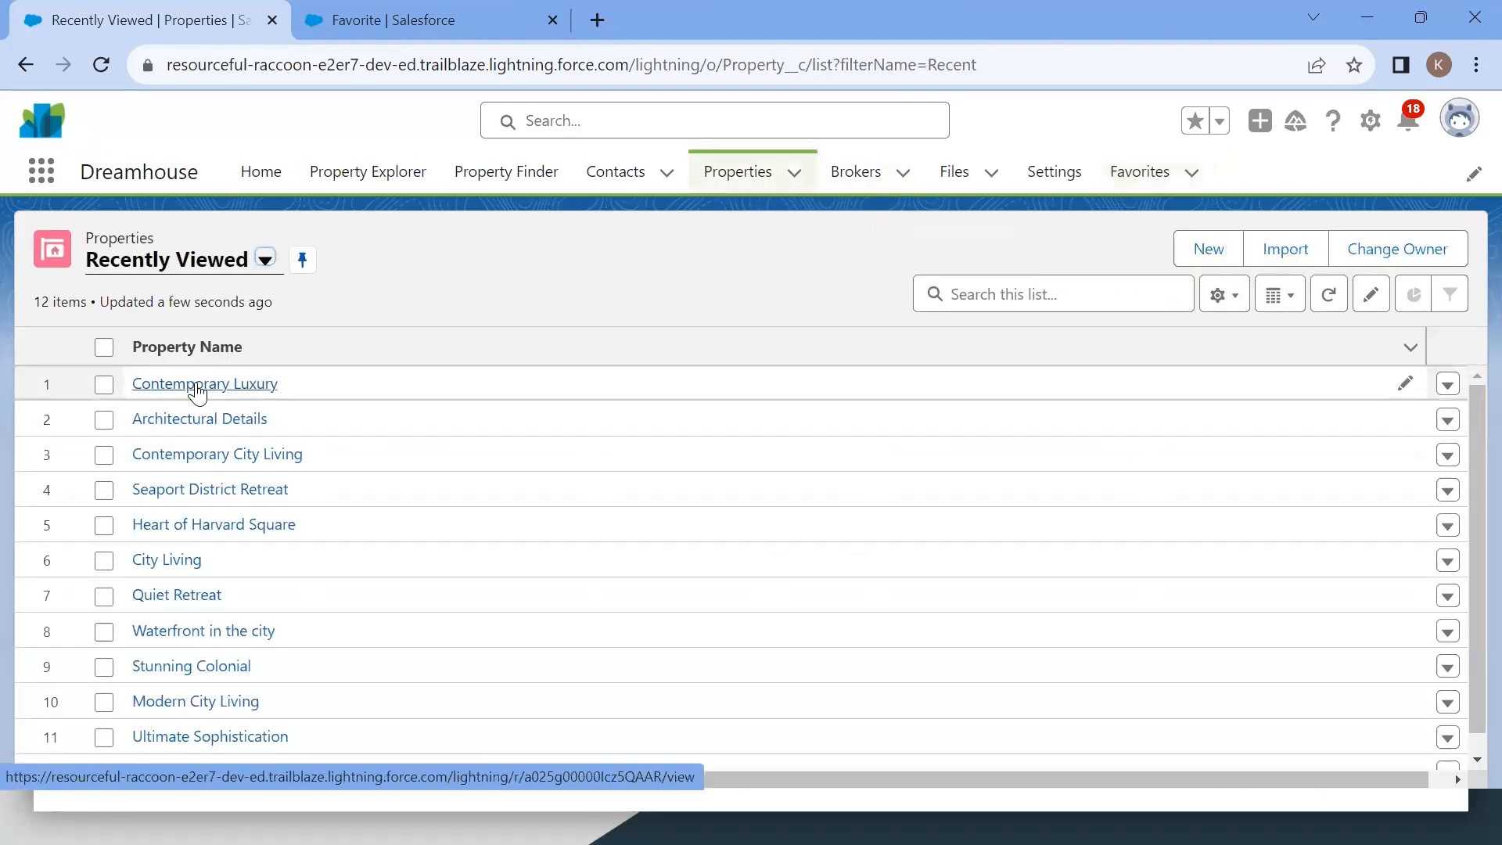
pyautogui.click(197, 385)
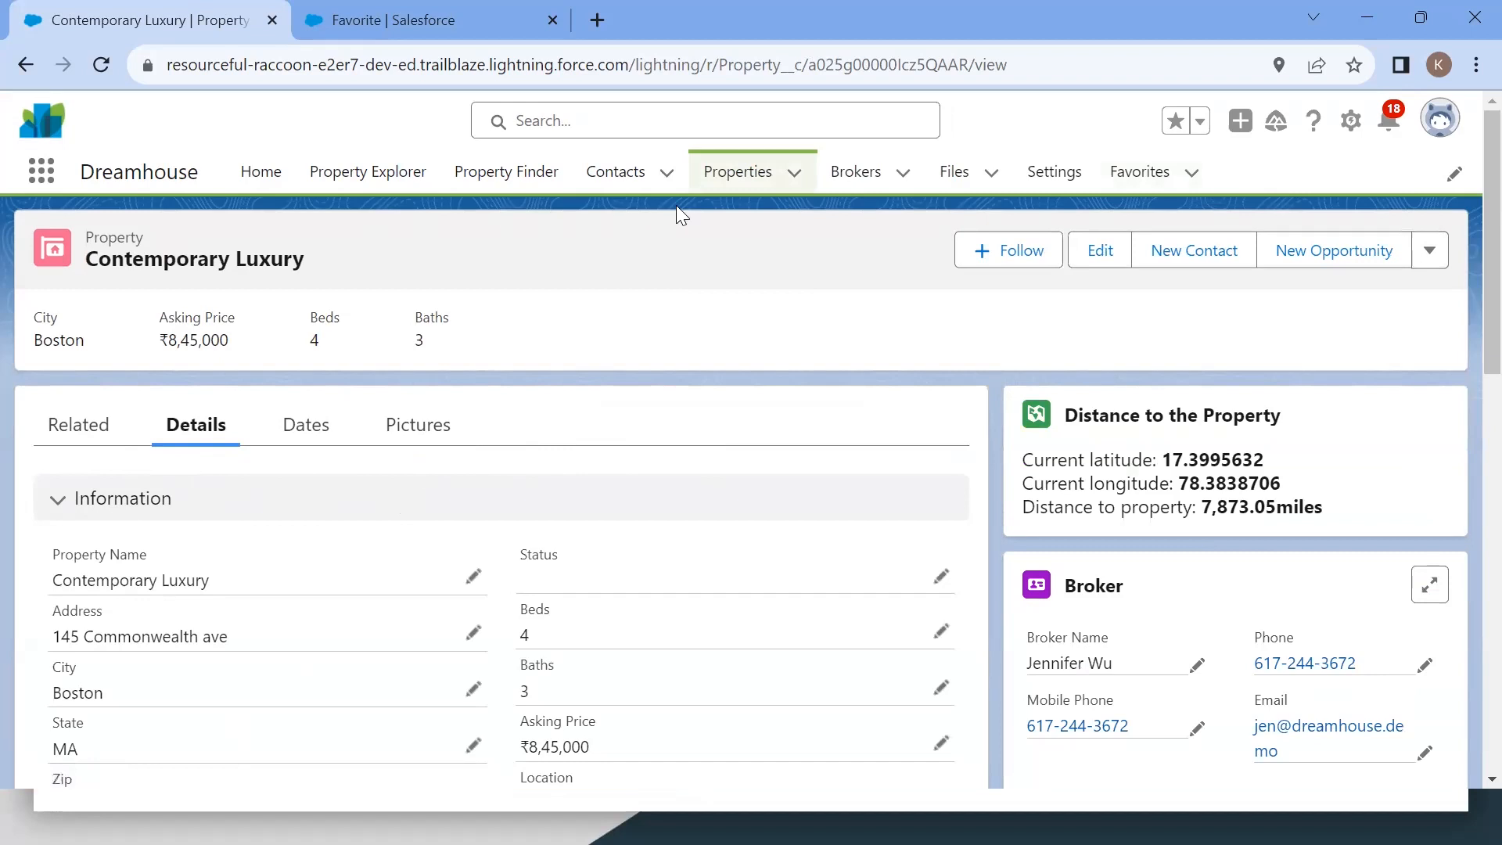
pyautogui.scroll(-1, 195, 425)
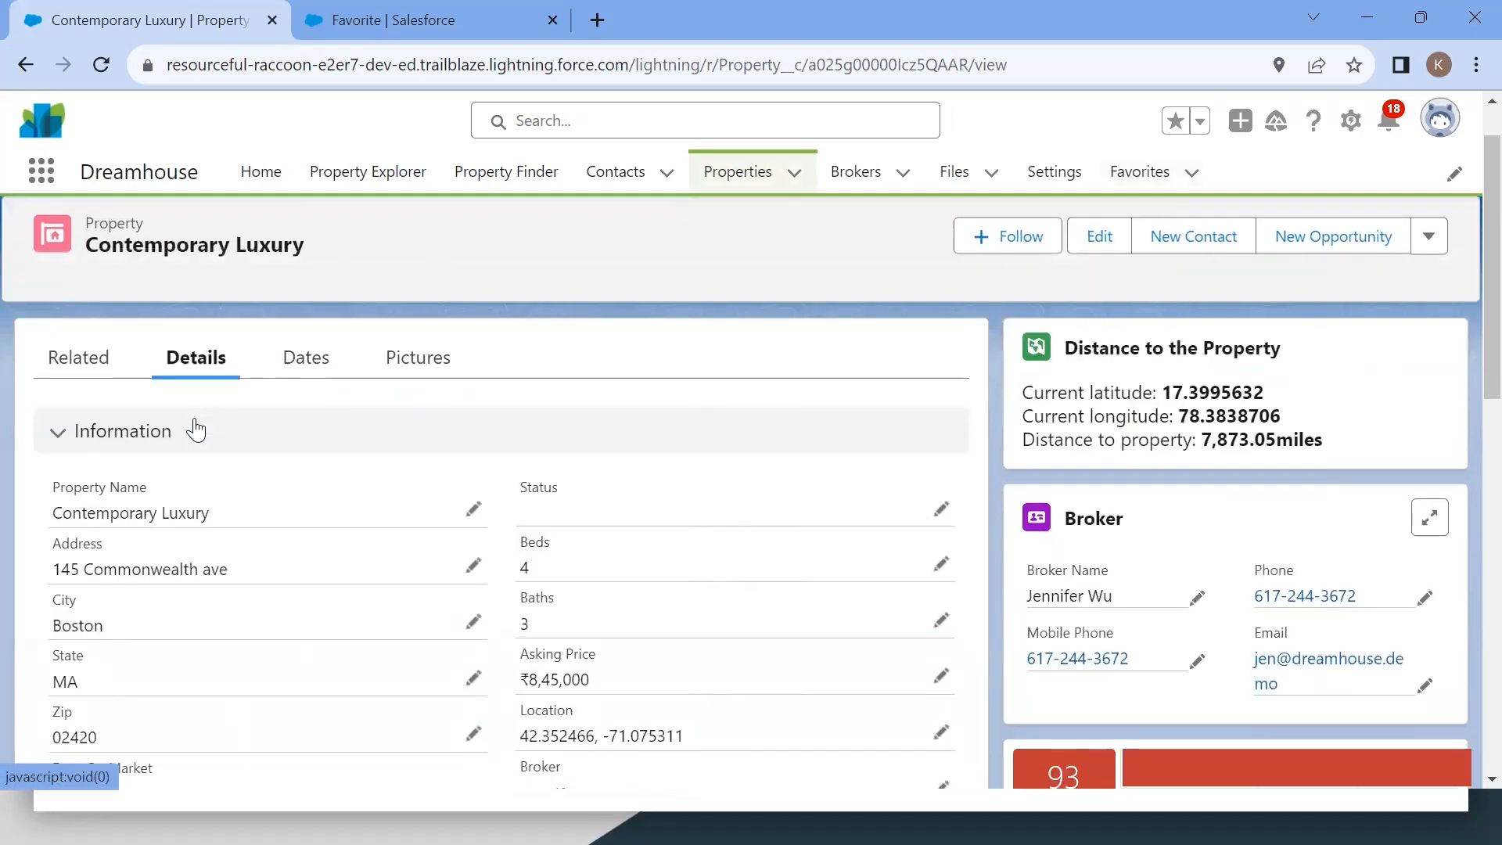
pyautogui.click(90, 374)
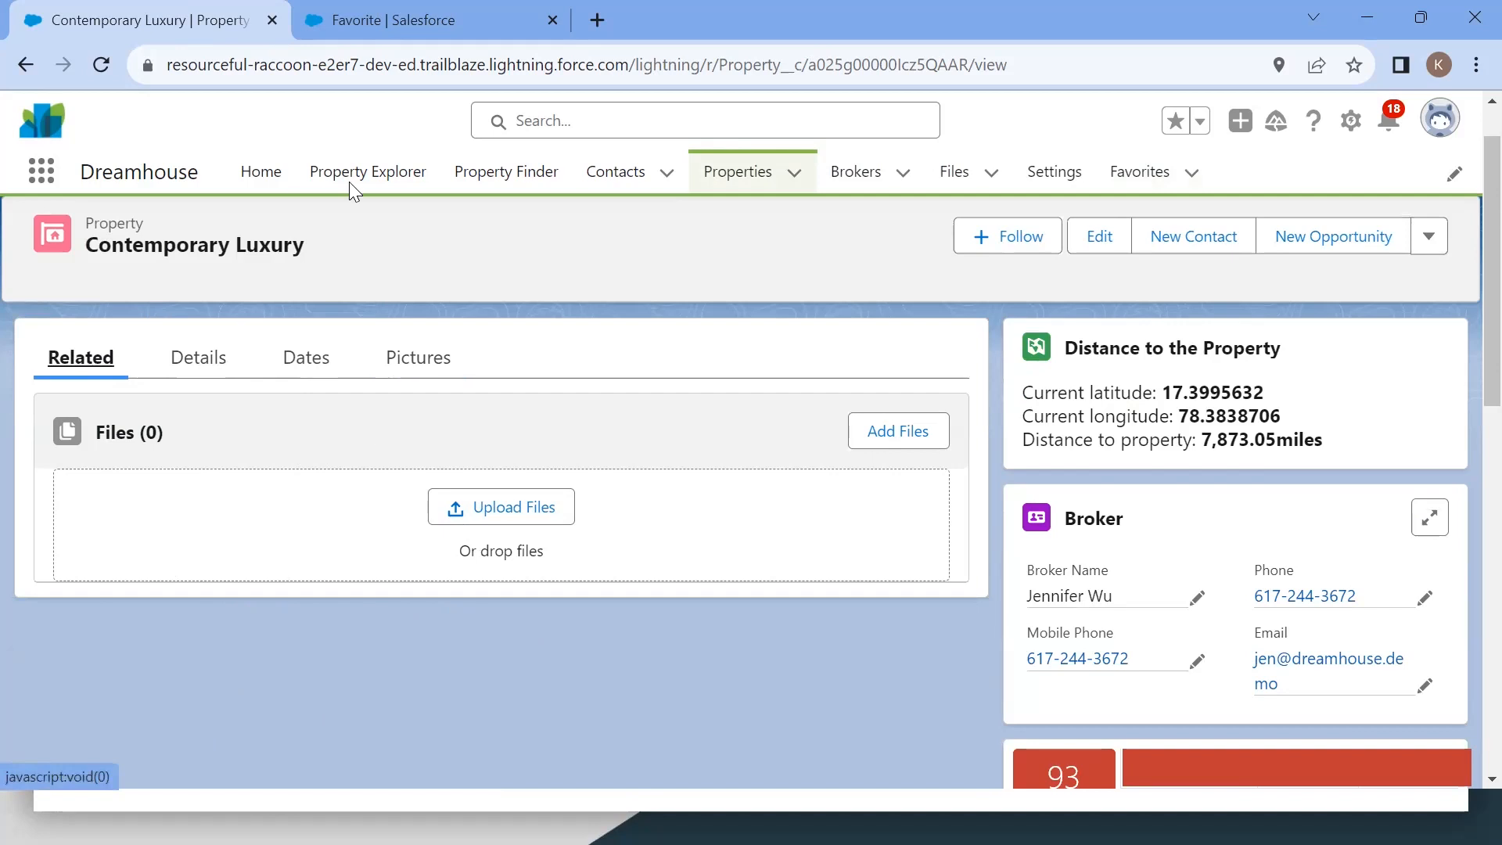
# Step: Reread the Master-Detail Relationship steps and the Add a Favorite Property section in Trailhead
pyautogui.hotkey('alt', 'Tab')
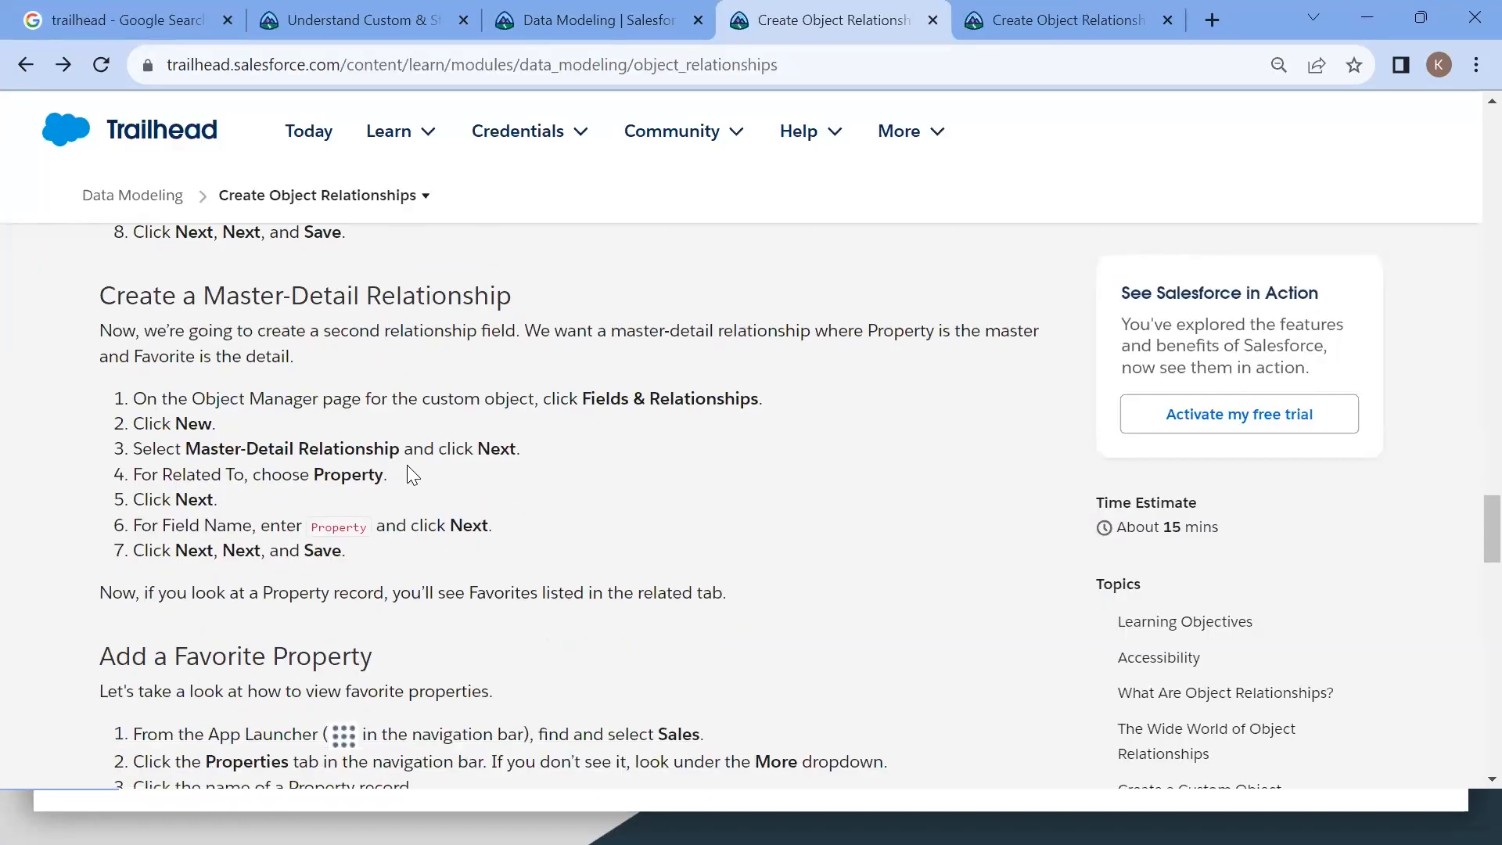
pyautogui.scroll(-1, 407, 466)
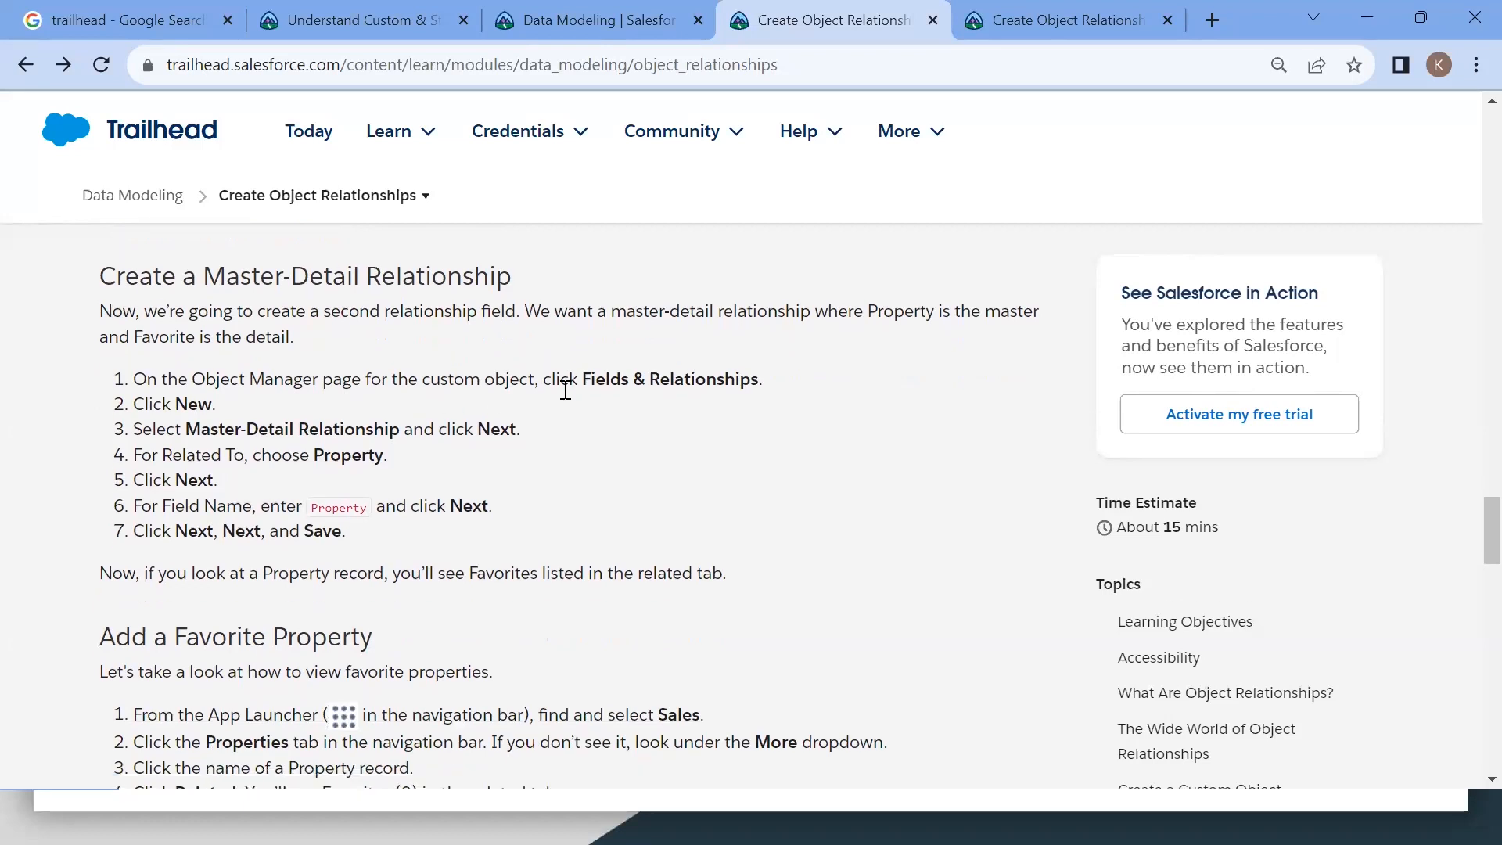
pyautogui.scroll(-1, 491, 428)
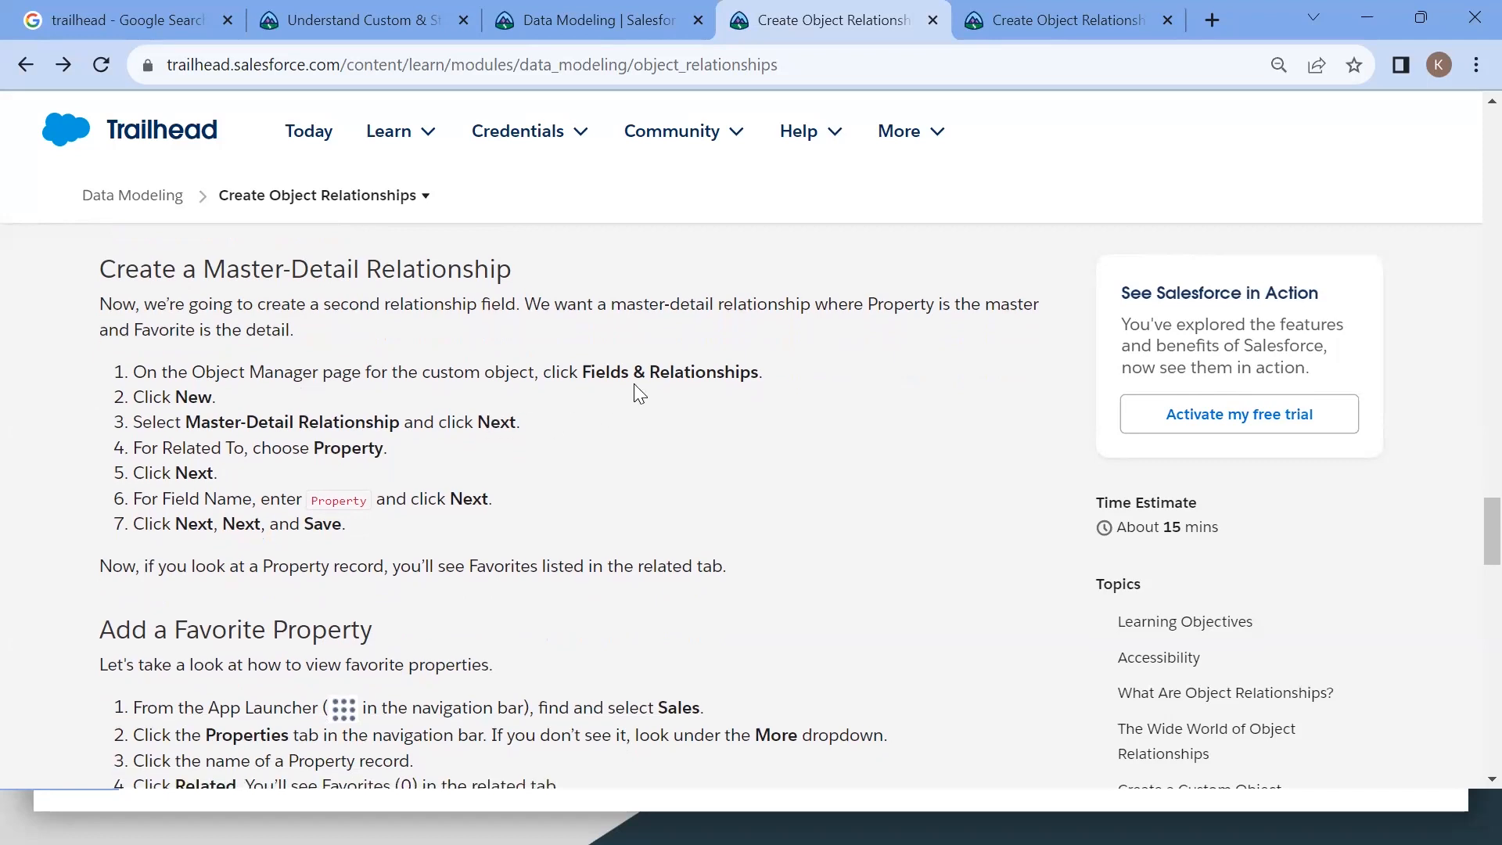
pyautogui.scroll(-2, 634, 383)
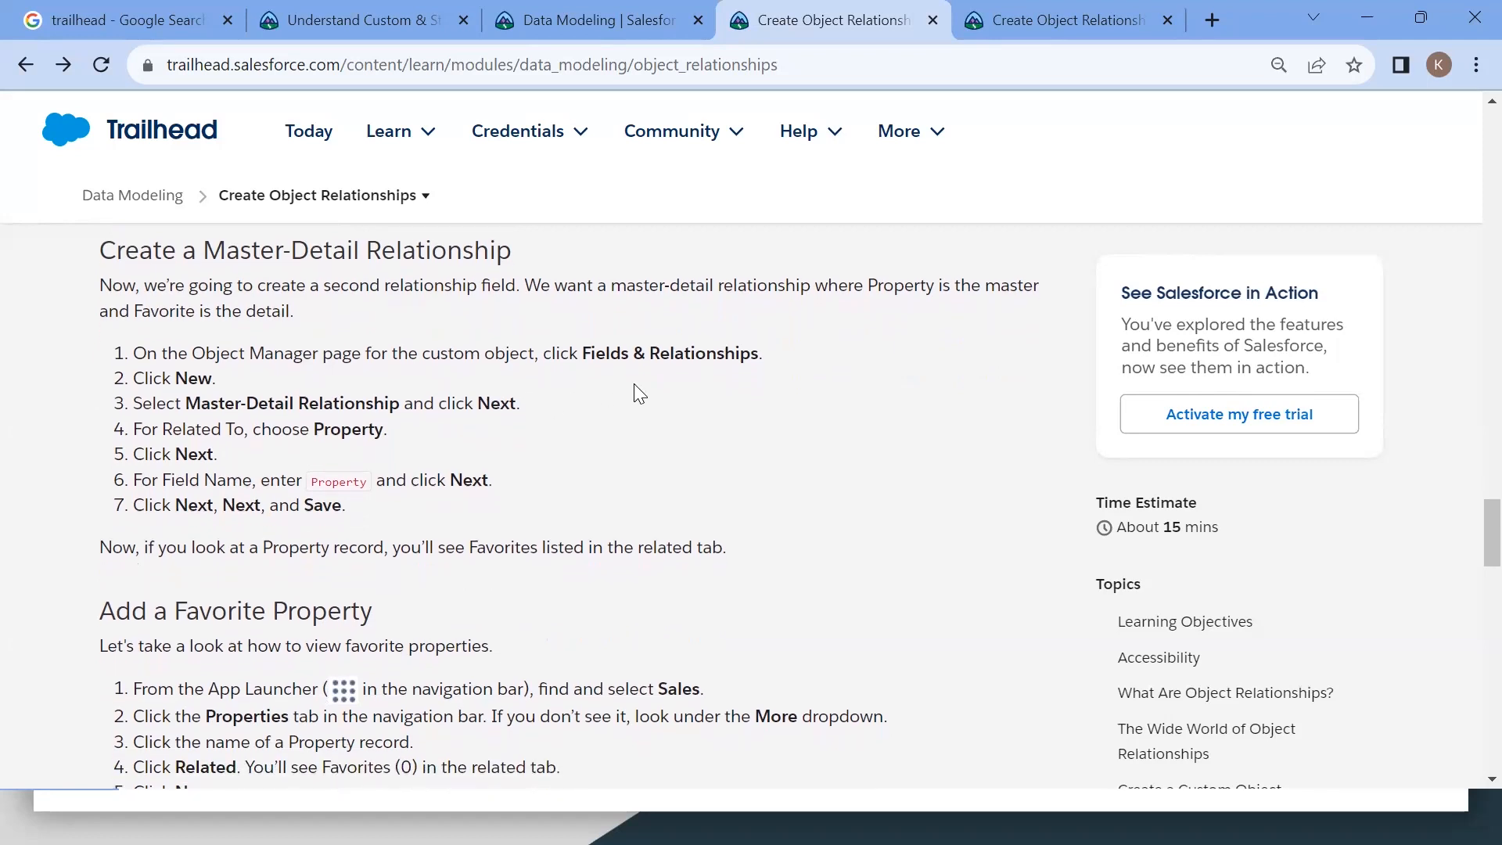
pyautogui.hotkey('alt', 'Tab')
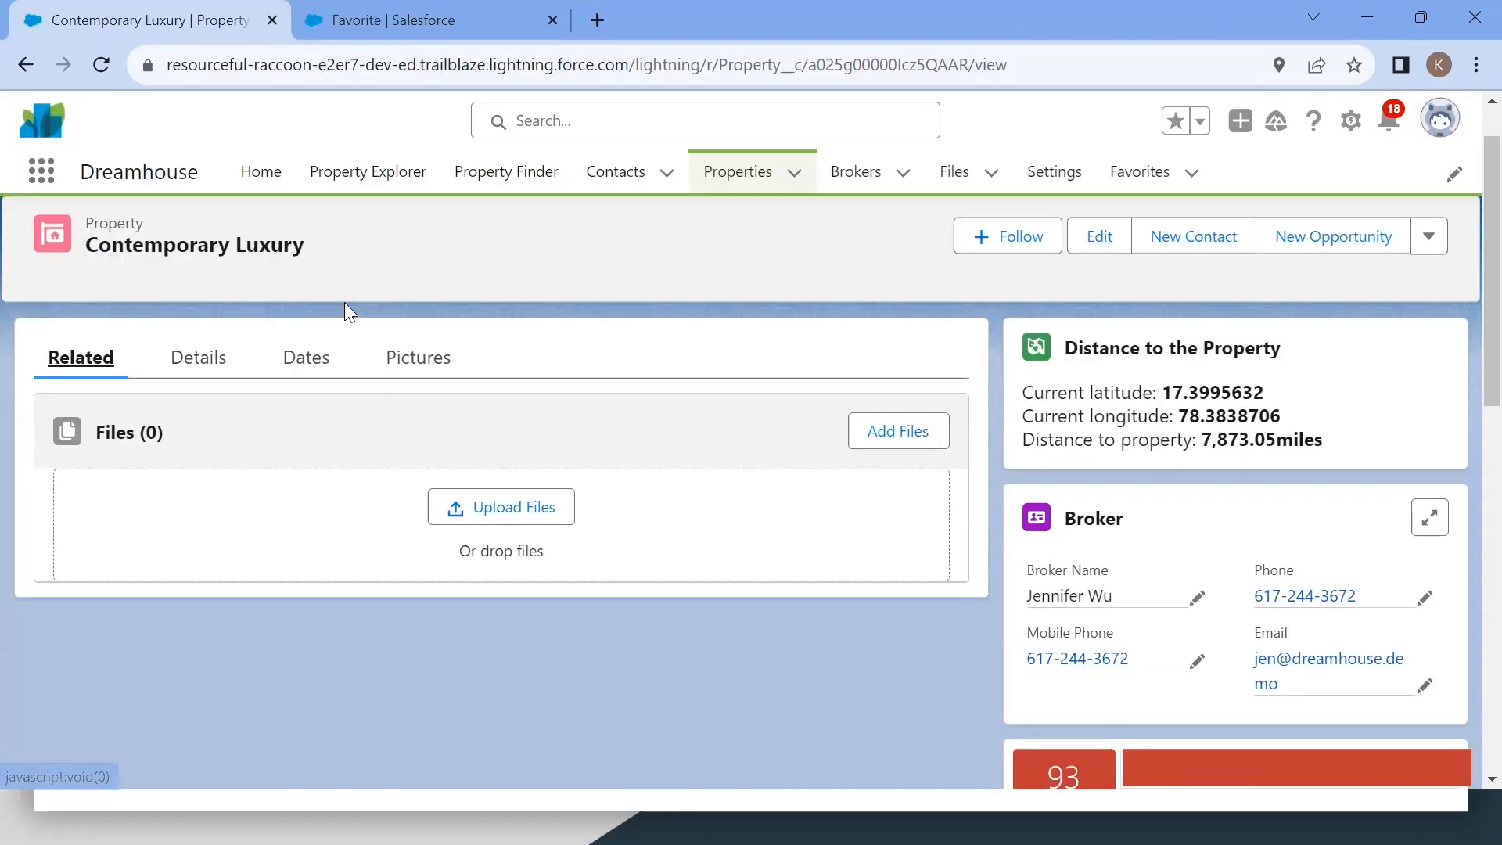
# Step: Start a new custom field on the Favorite object with the Master-Detail Relationship data type
pyautogui.click(352, 32)
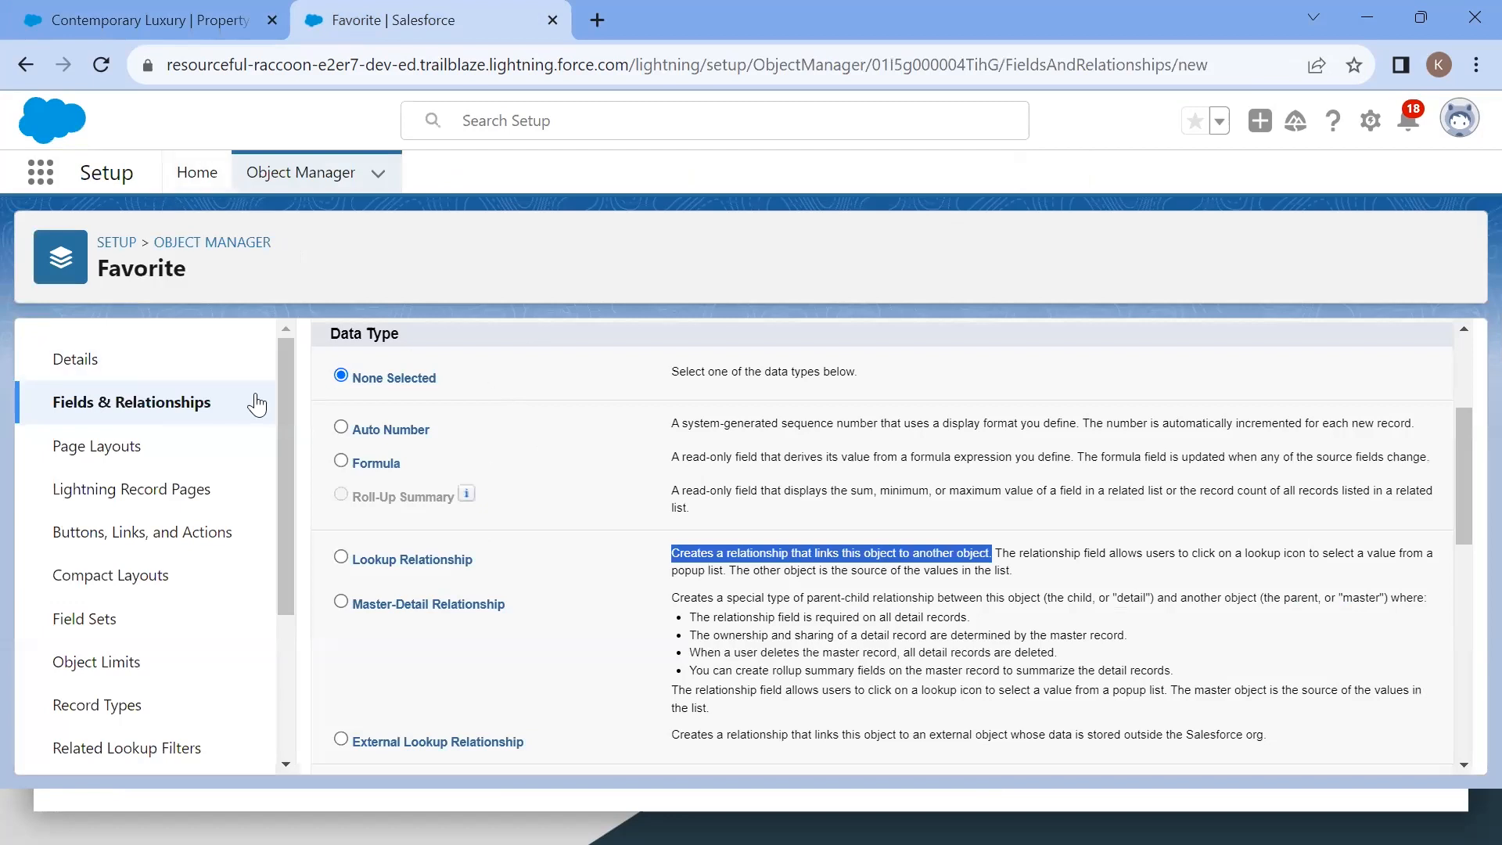
pyautogui.click(113, 361)
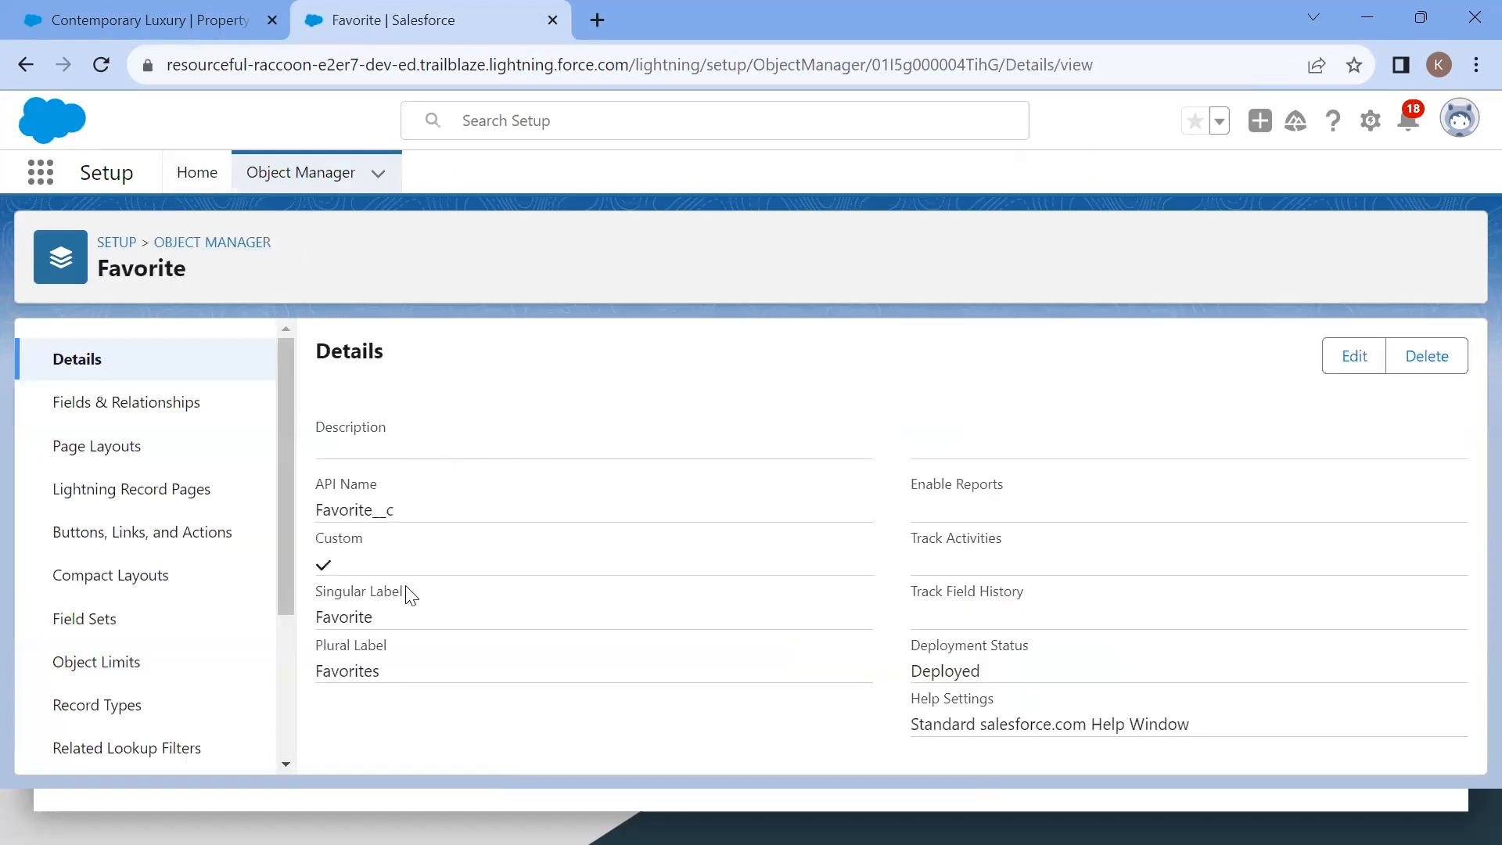
pyautogui.click(151, 407)
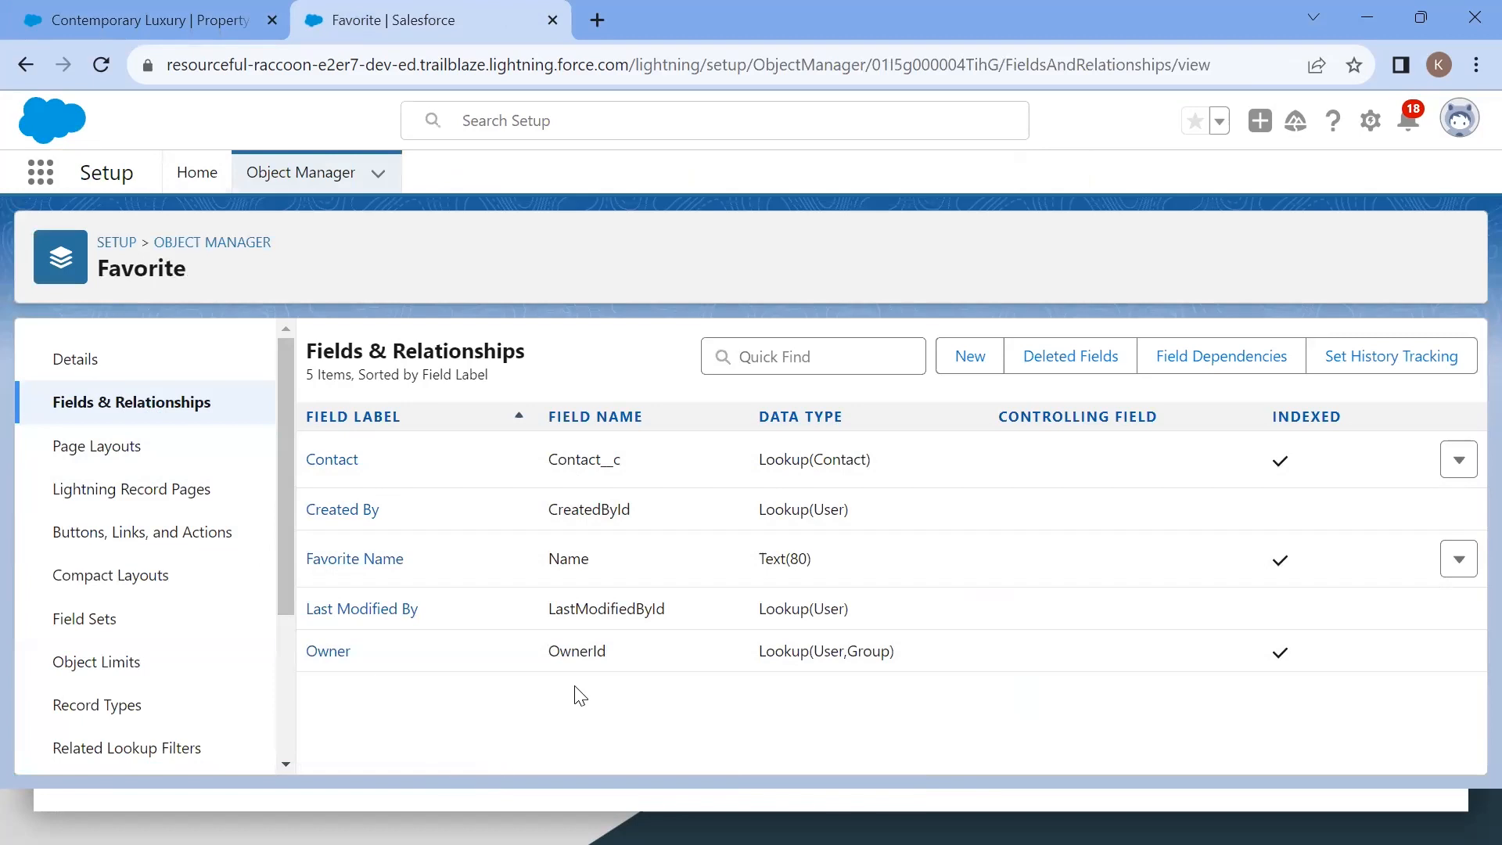
pyautogui.click(949, 368)
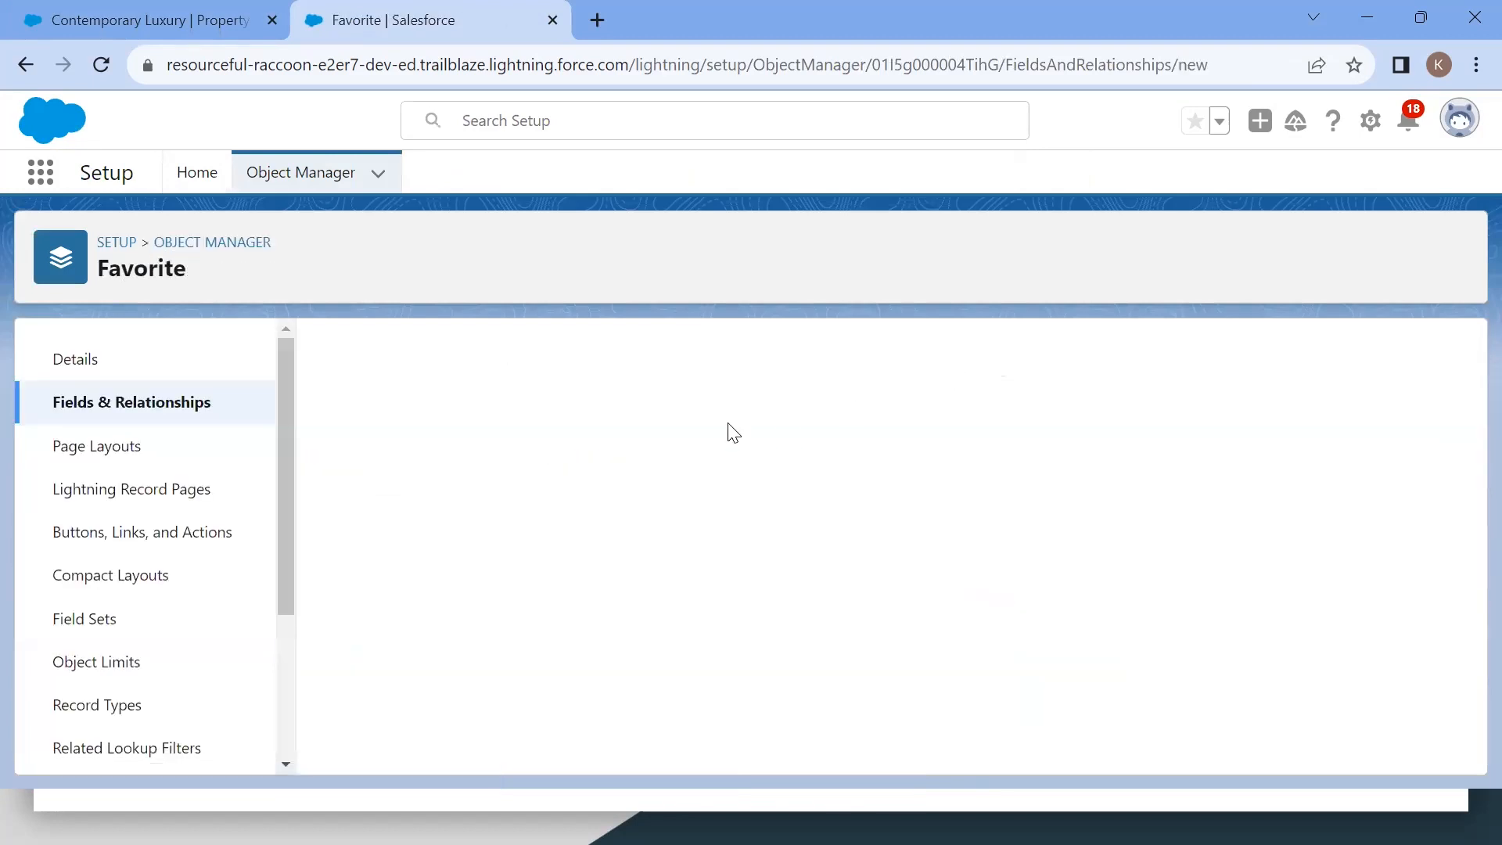
pyautogui.scroll(-5, 727, 429)
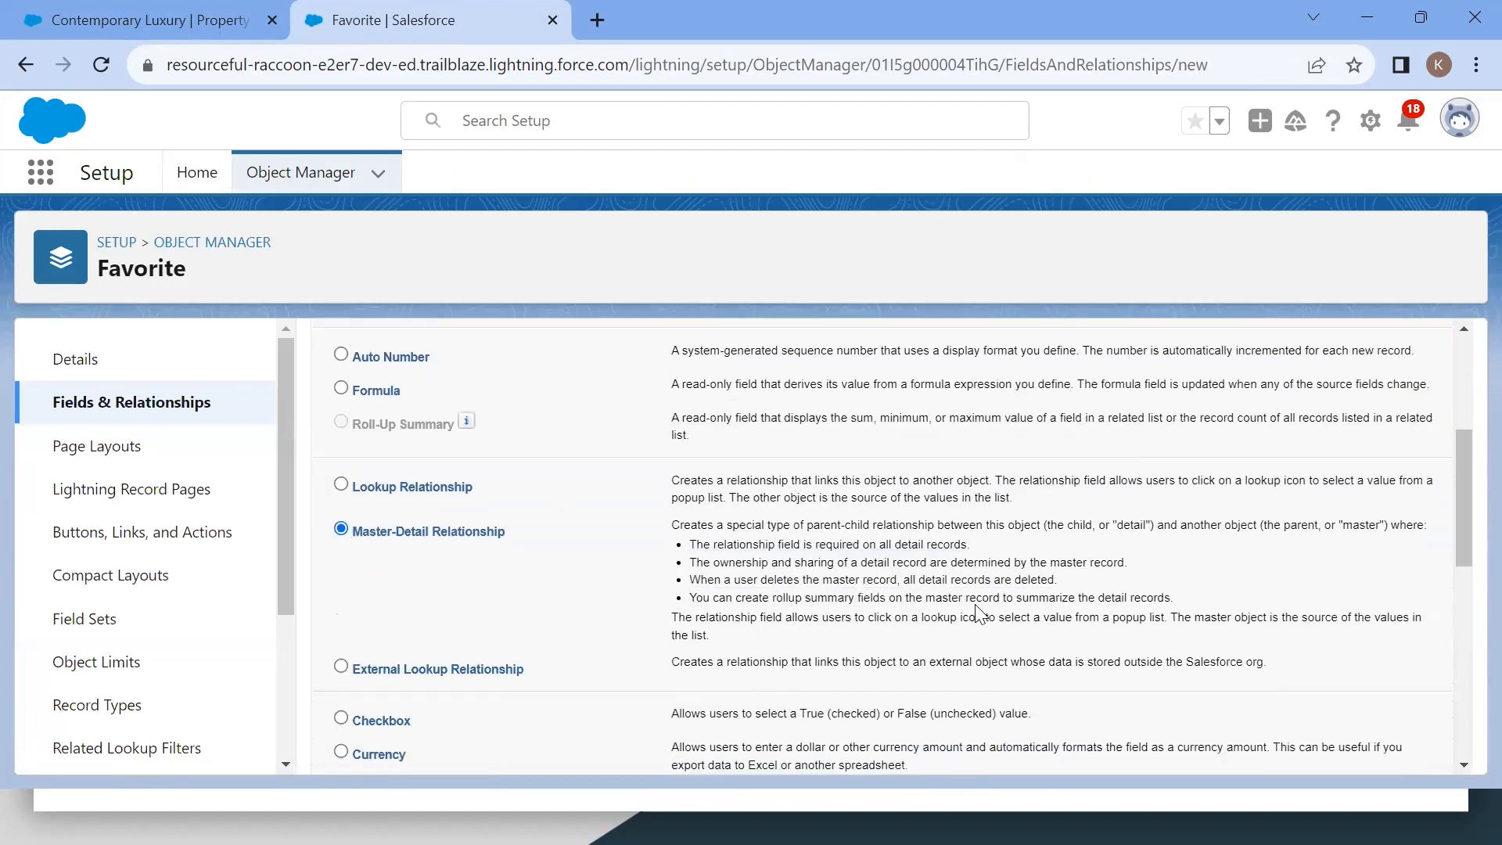
pyautogui.scroll(-1, 977, 614)
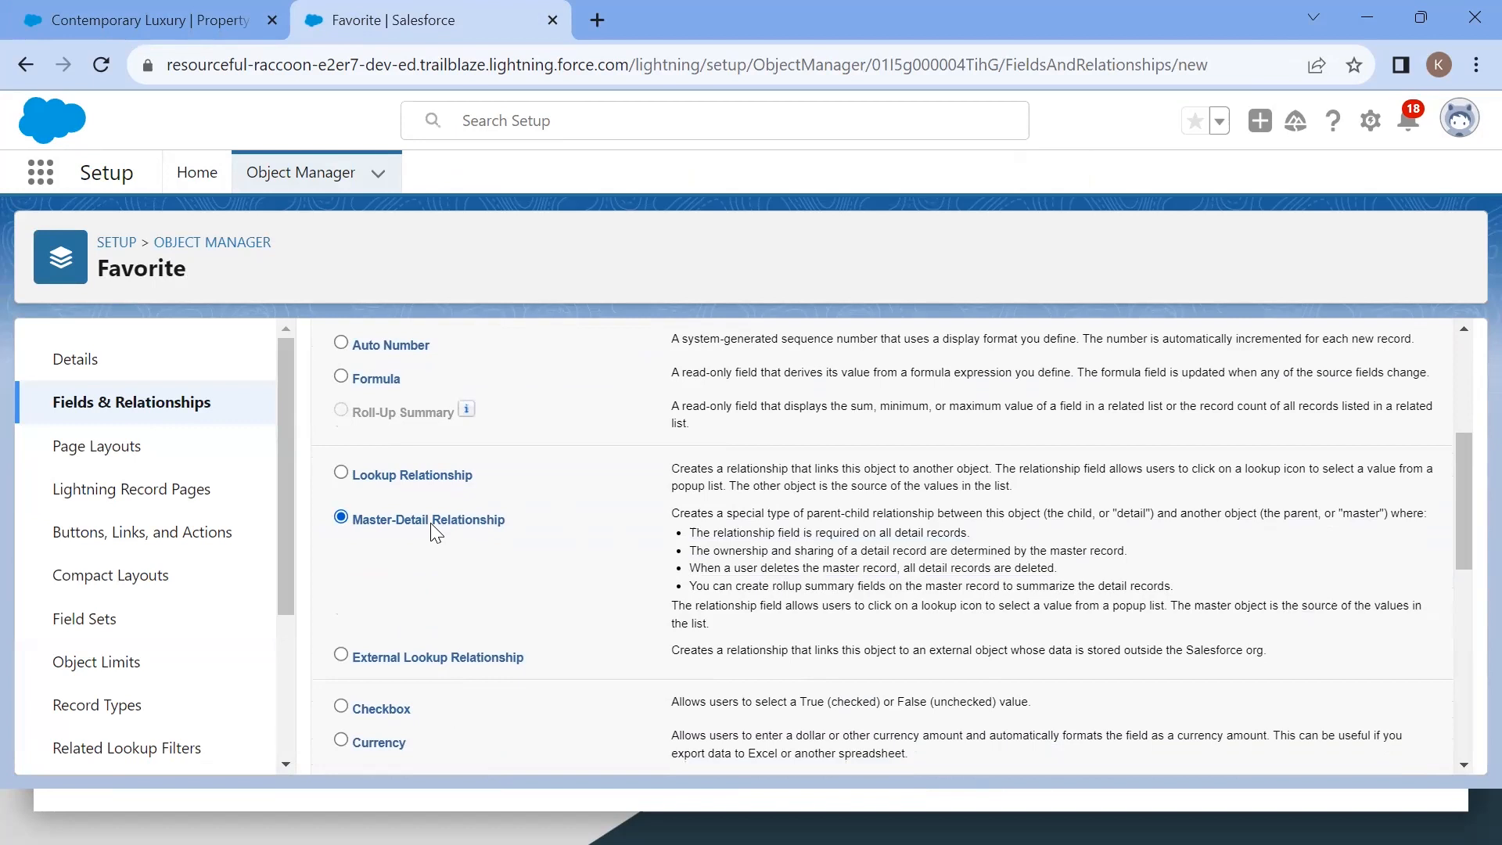
pyautogui.scroll(-6, 654, 578)
pyautogui.scroll(-2, 654, 577)
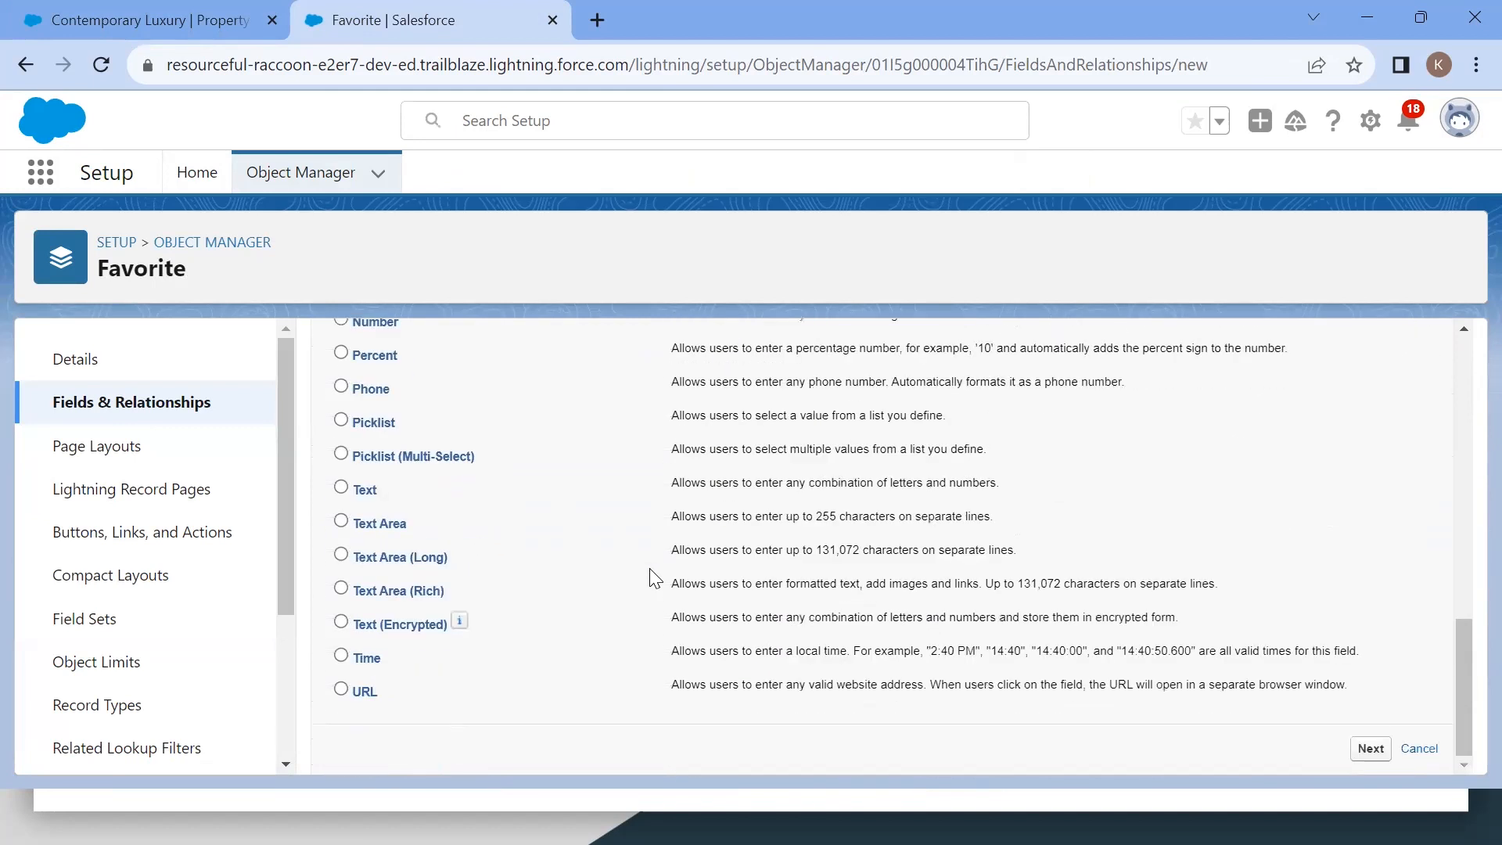
pyautogui.click(1369, 749)
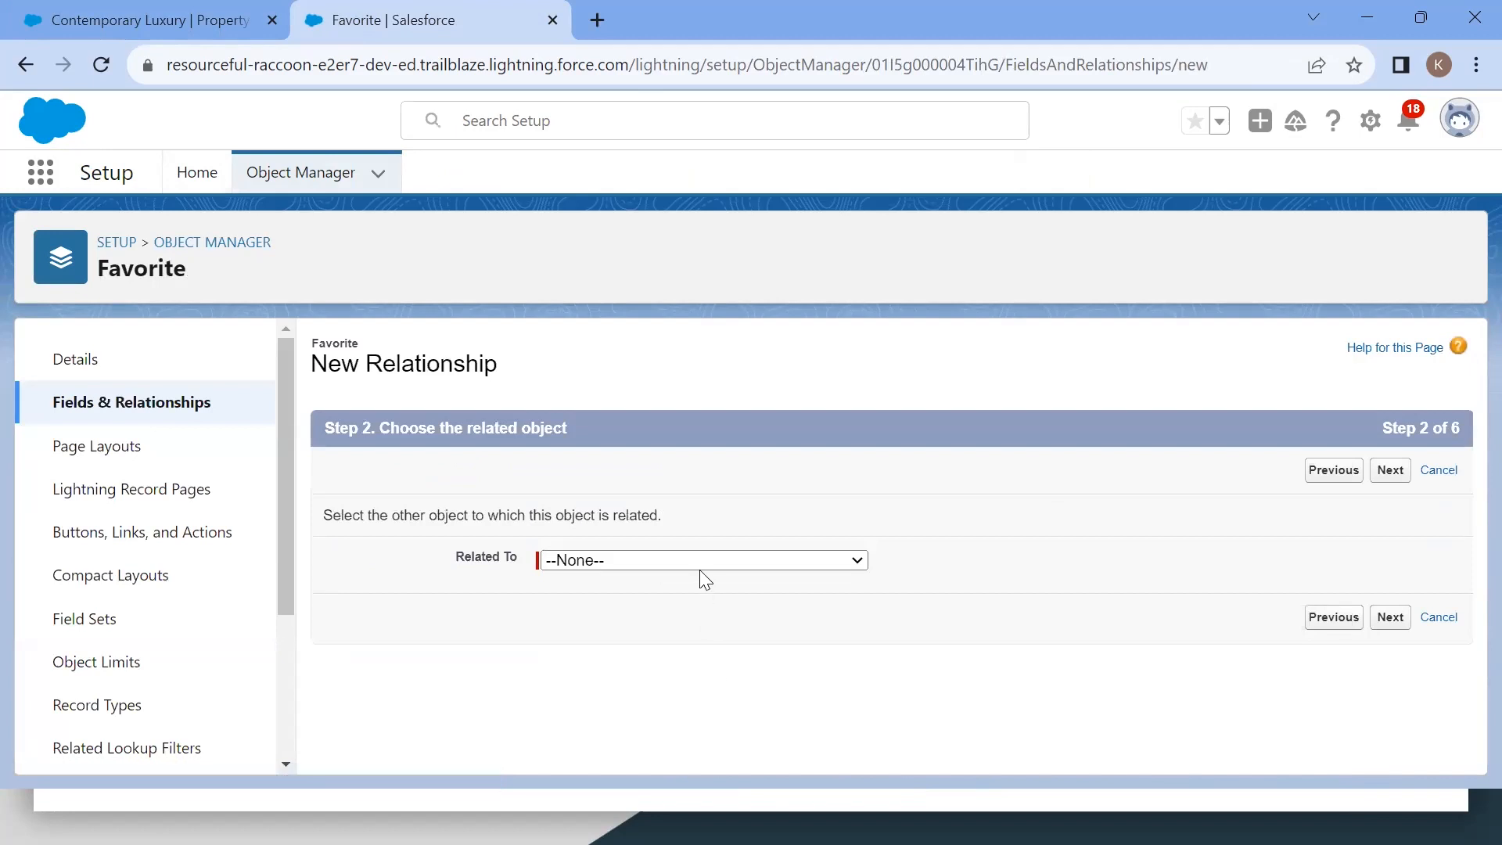
# Step: Choose Property as the related object for the master-detail field
pyautogui.click(699, 575)
pyautogui.scroll(-1, 677, 540)
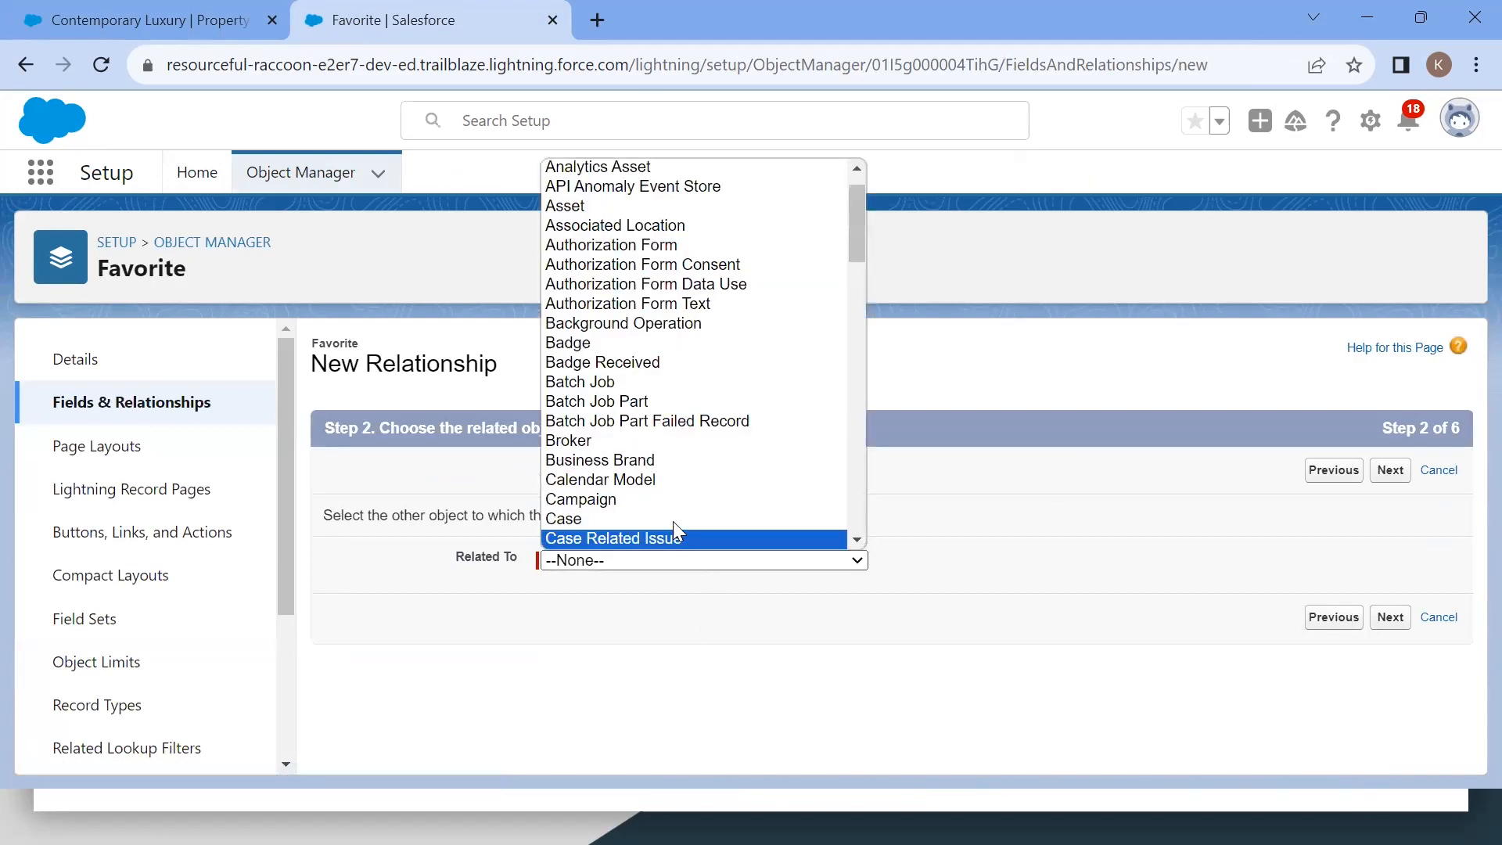
pyautogui.scroll(-5, 703, 430)
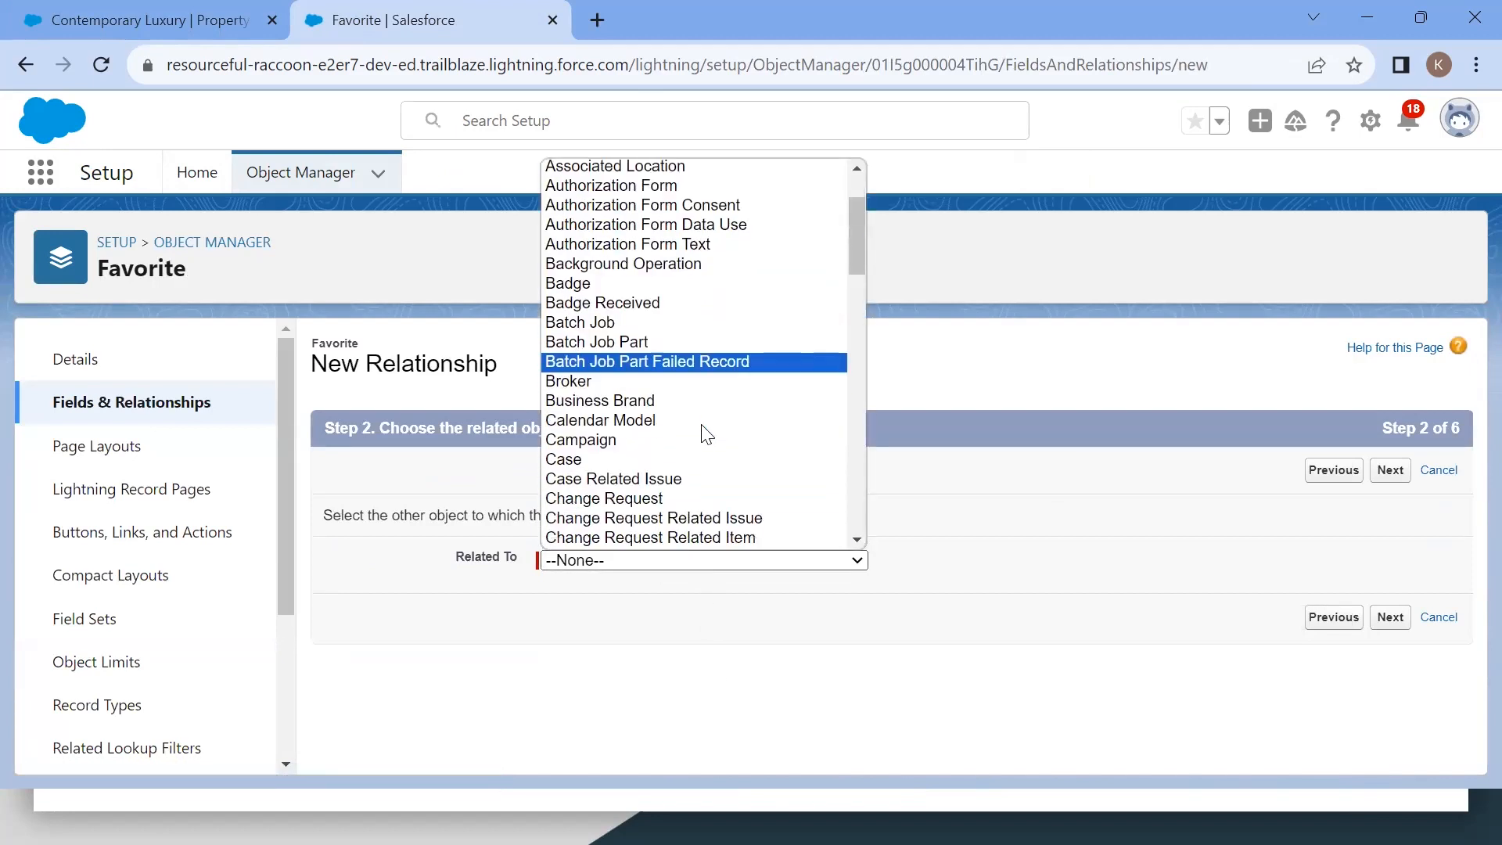
pyautogui.scroll(-20, 707, 434)
pyautogui.scroll(3, 707, 434)
pyautogui.scroll(1, 707, 434)
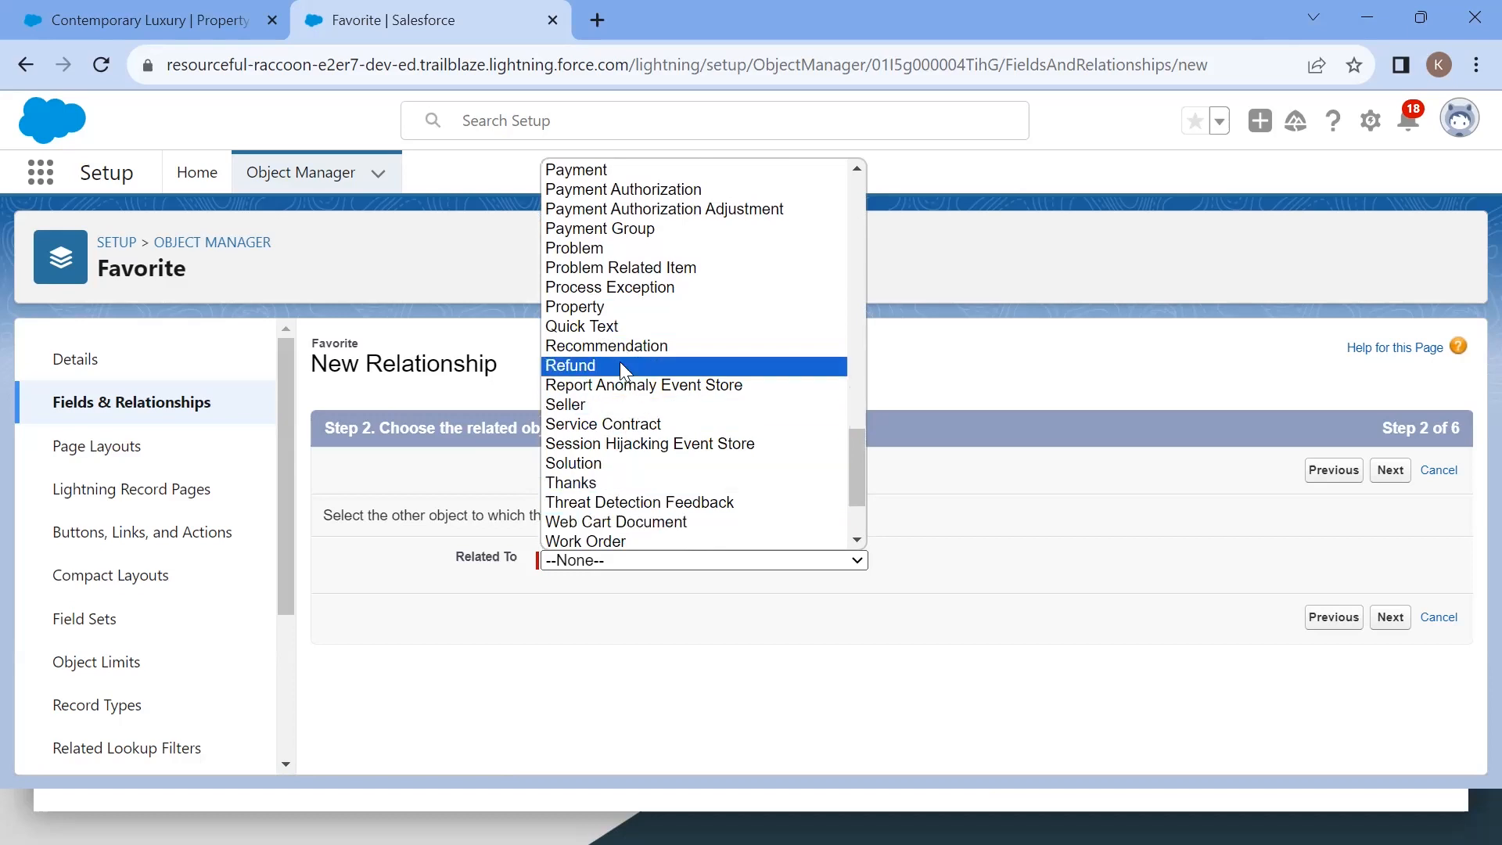
pyautogui.click(602, 307)
pyautogui.click(1386, 618)
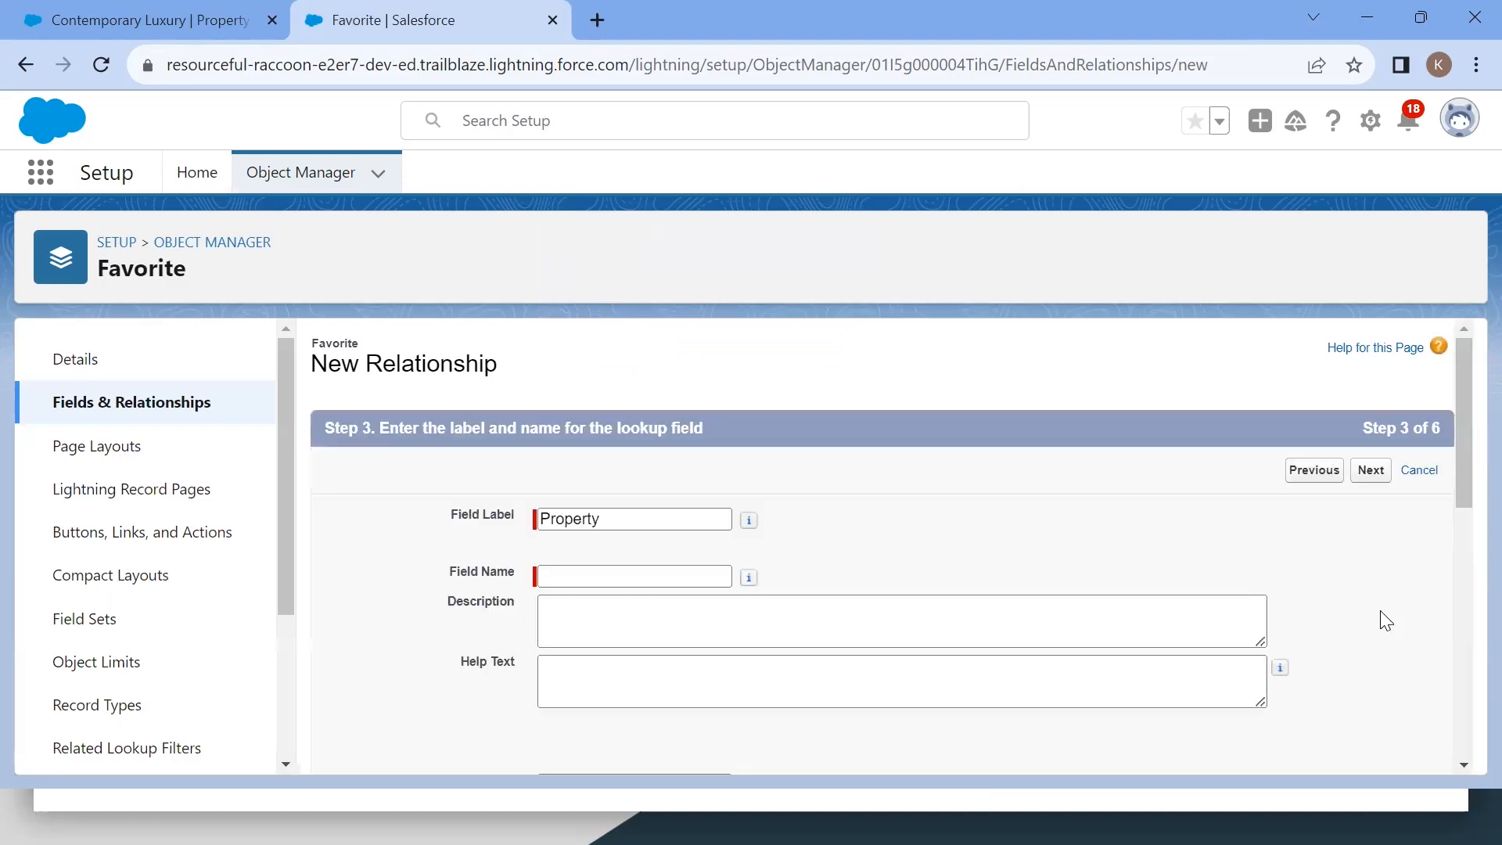
# Step: Set the master-detail field's label and field name to Property
pyautogui.click(654, 575)
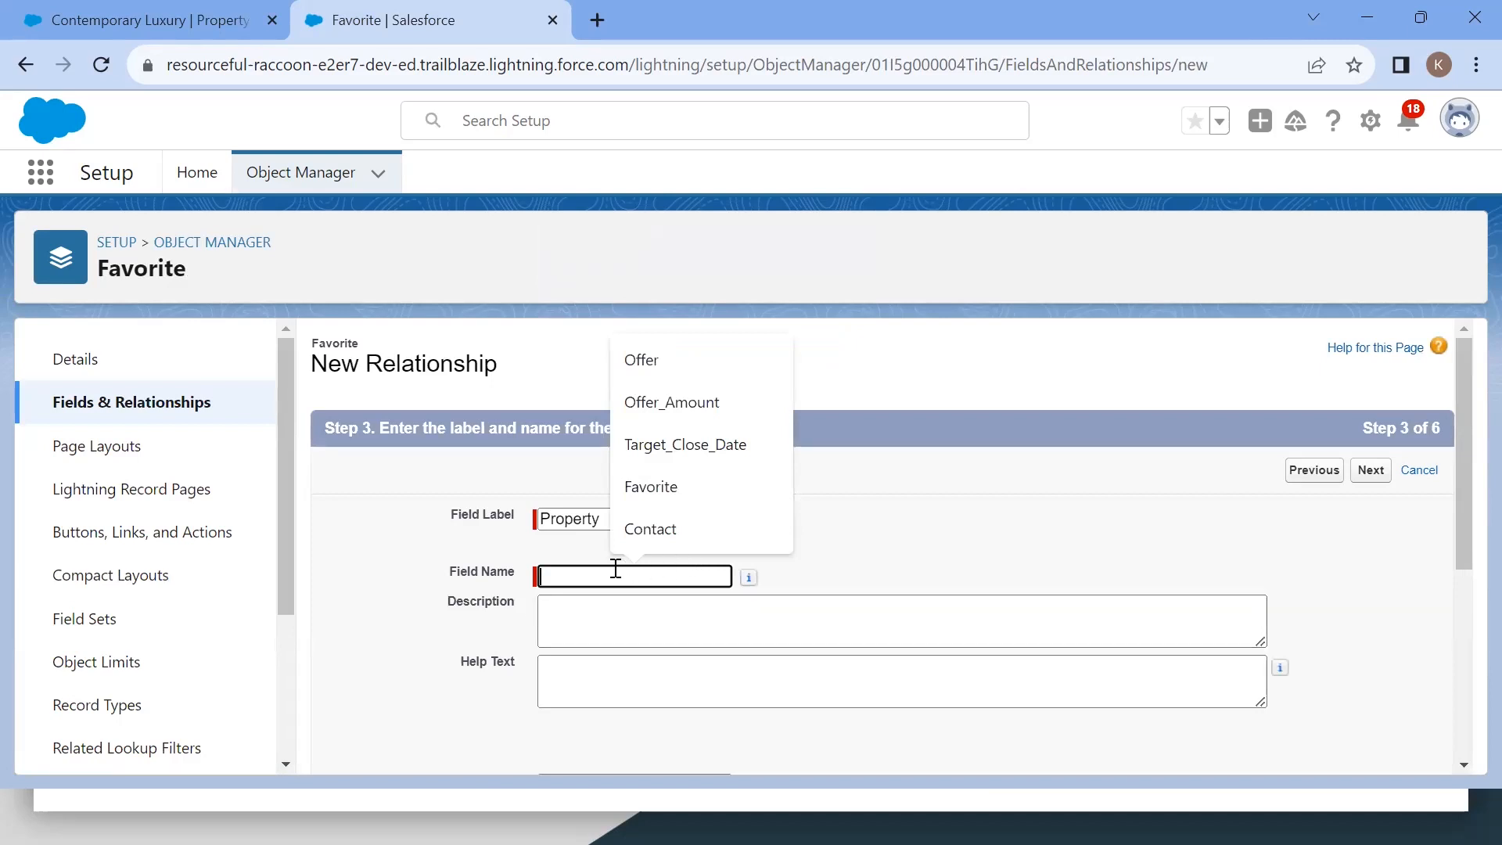
pyautogui.doubleClick(575, 519)
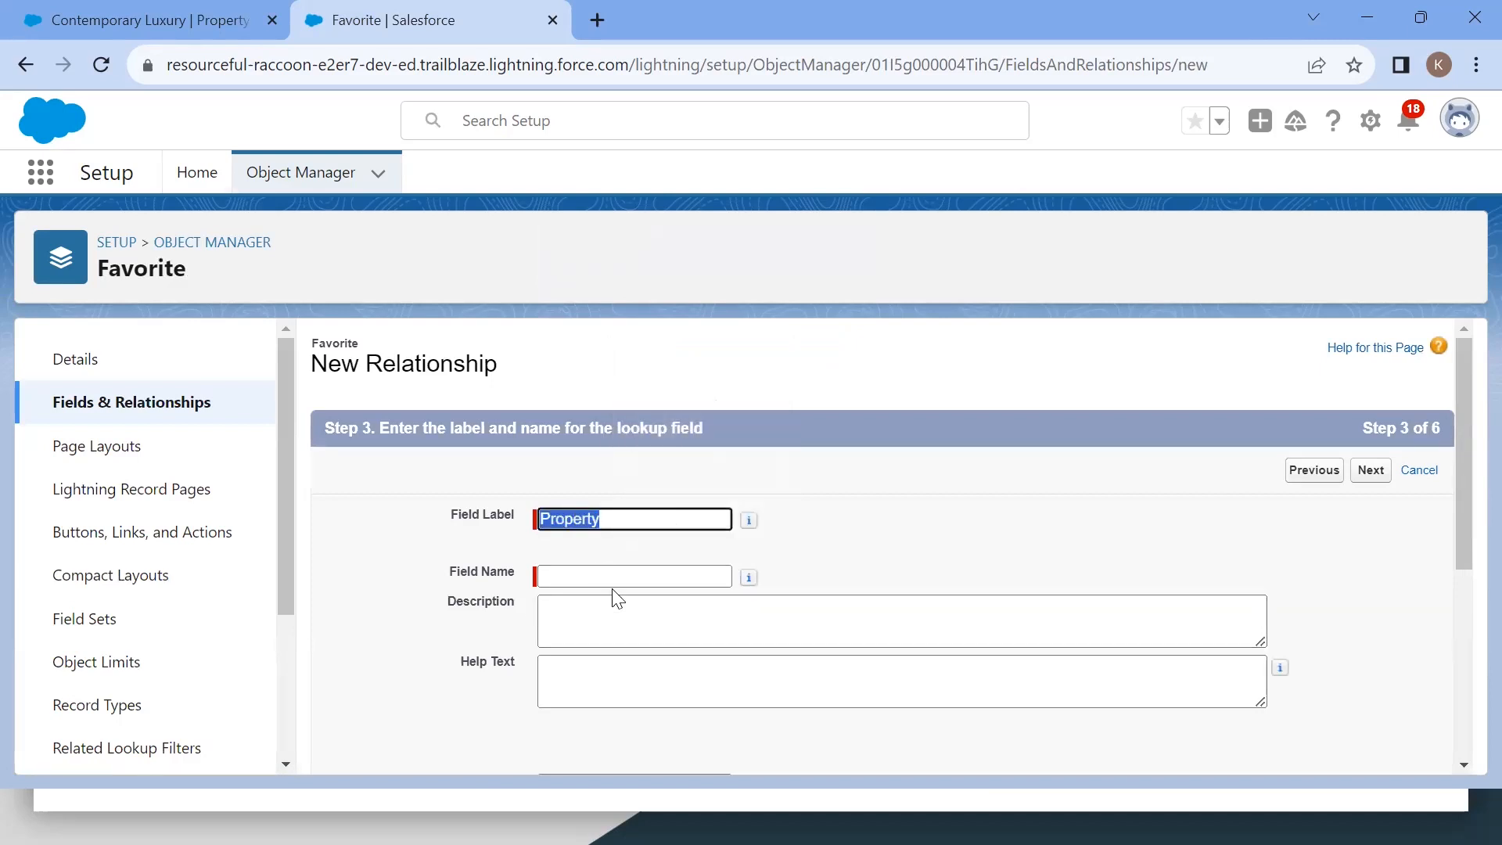
pyautogui.click(589, 577)
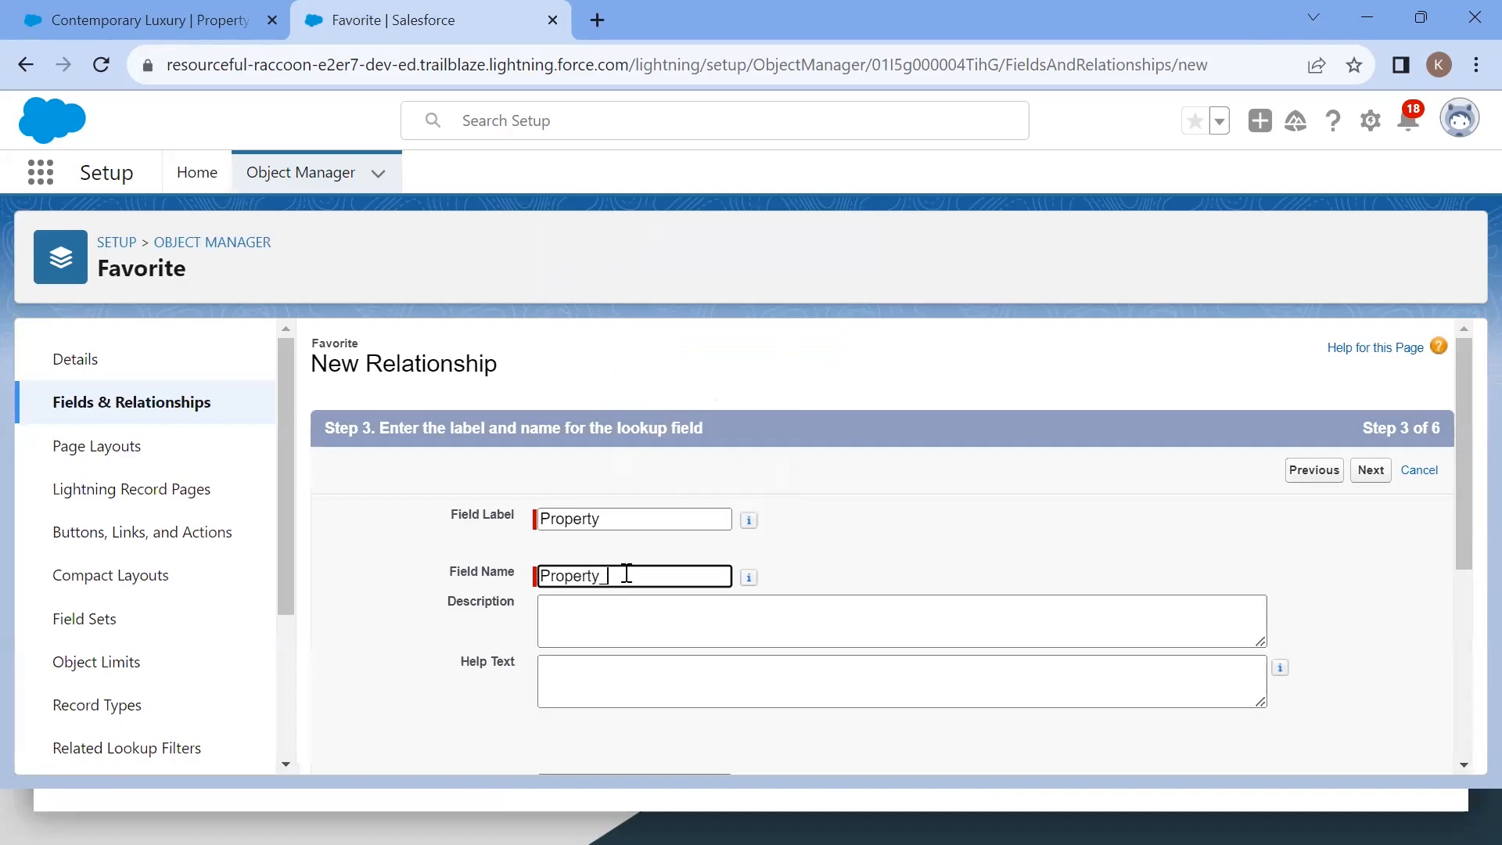
pyautogui.press('BackSpace')
pyautogui.click(1315, 472)
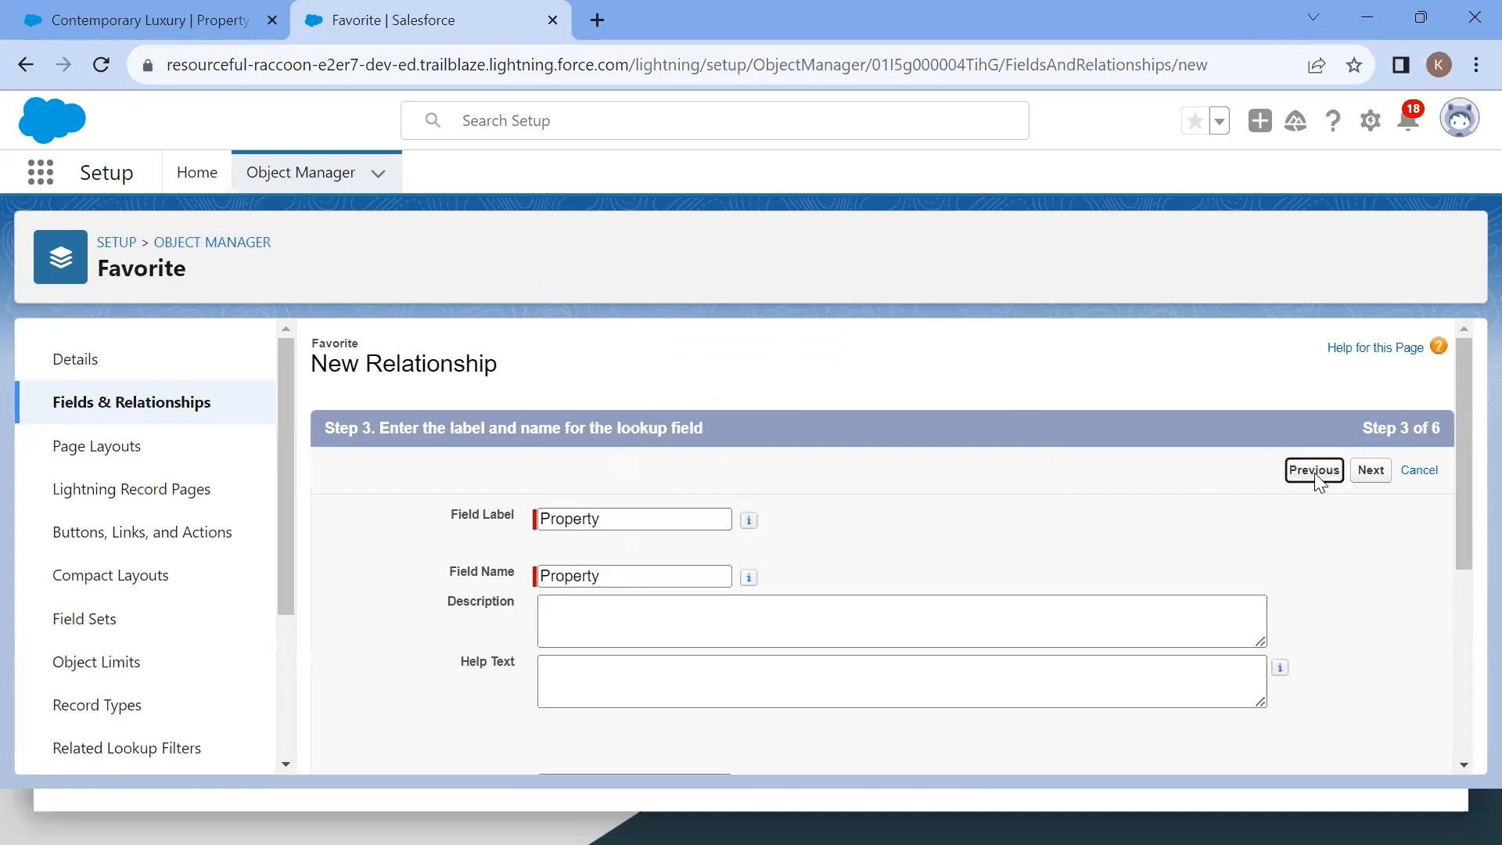
pyautogui.click(1397, 475)
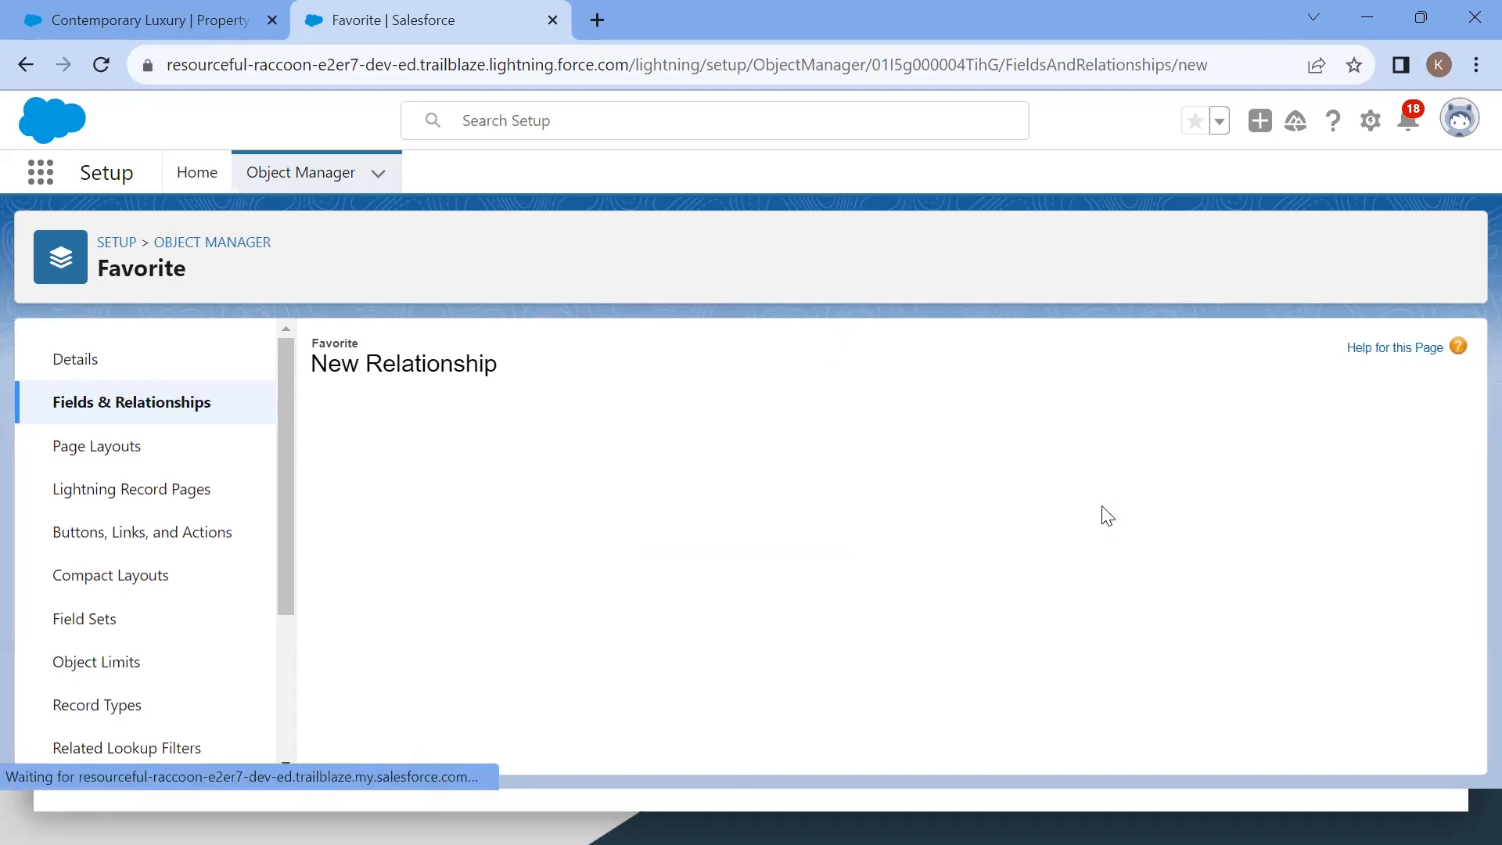
pyautogui.click(670, 575)
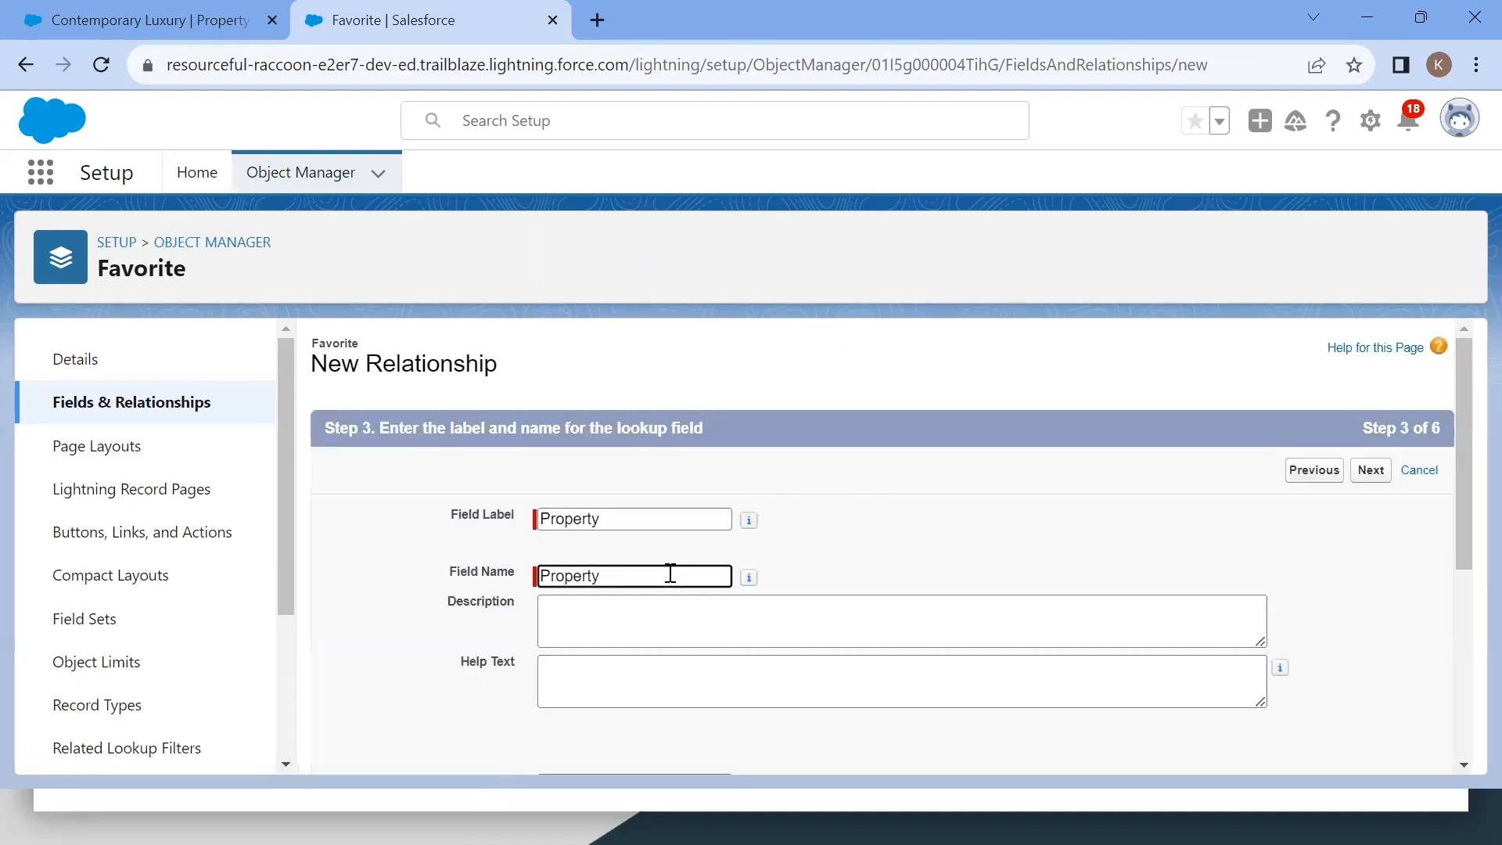
# Step: Keep the Favorites child relationship name and Read/Write sharing setting and continue the master-detail field wizard
pyautogui.scroll(-3, 969, 684)
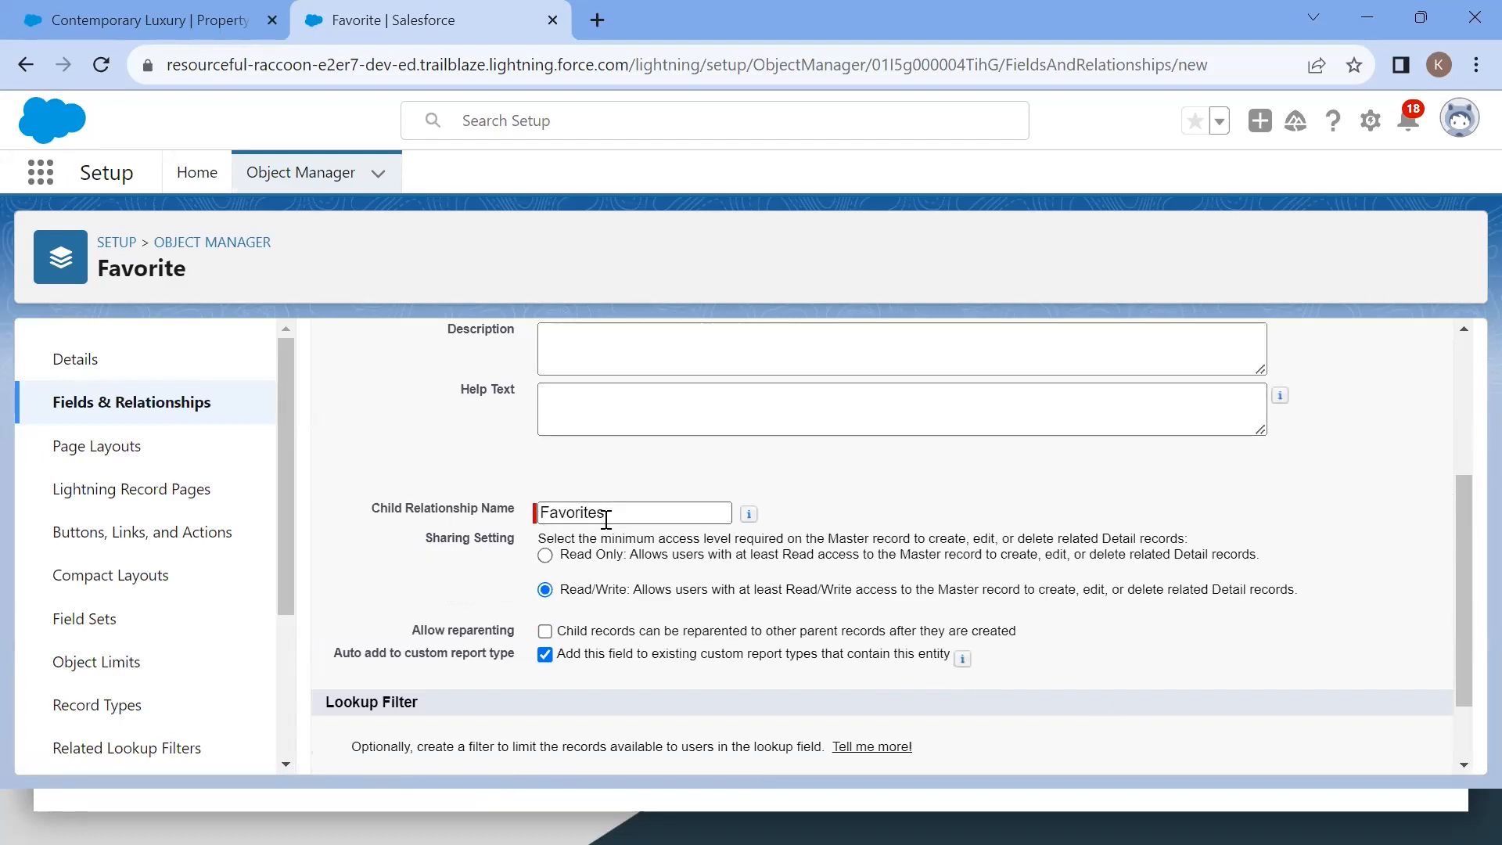
pyautogui.scroll(-1, 607, 519)
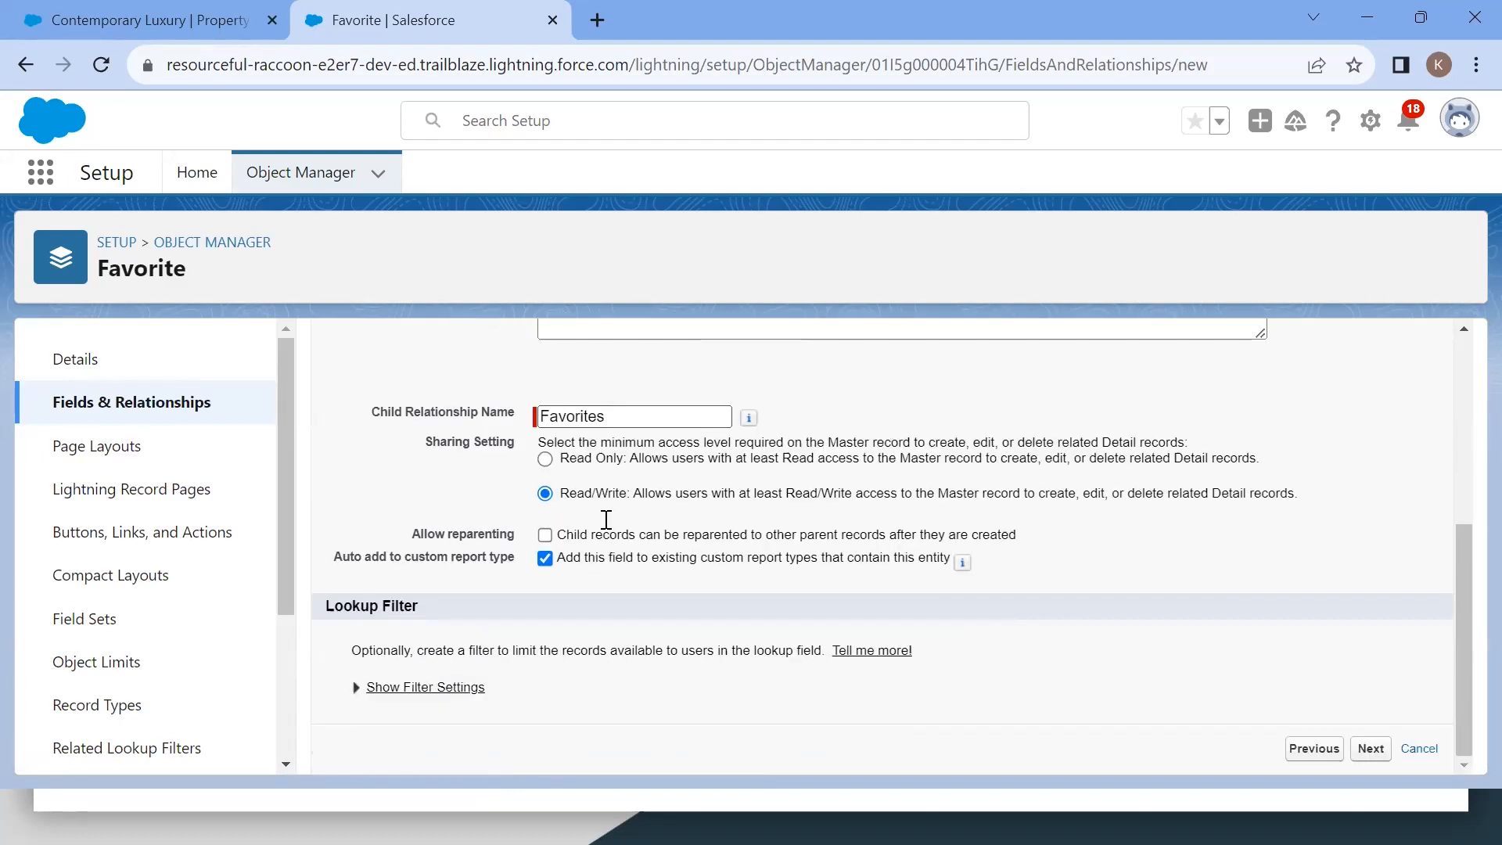
pyautogui.click(1370, 749)
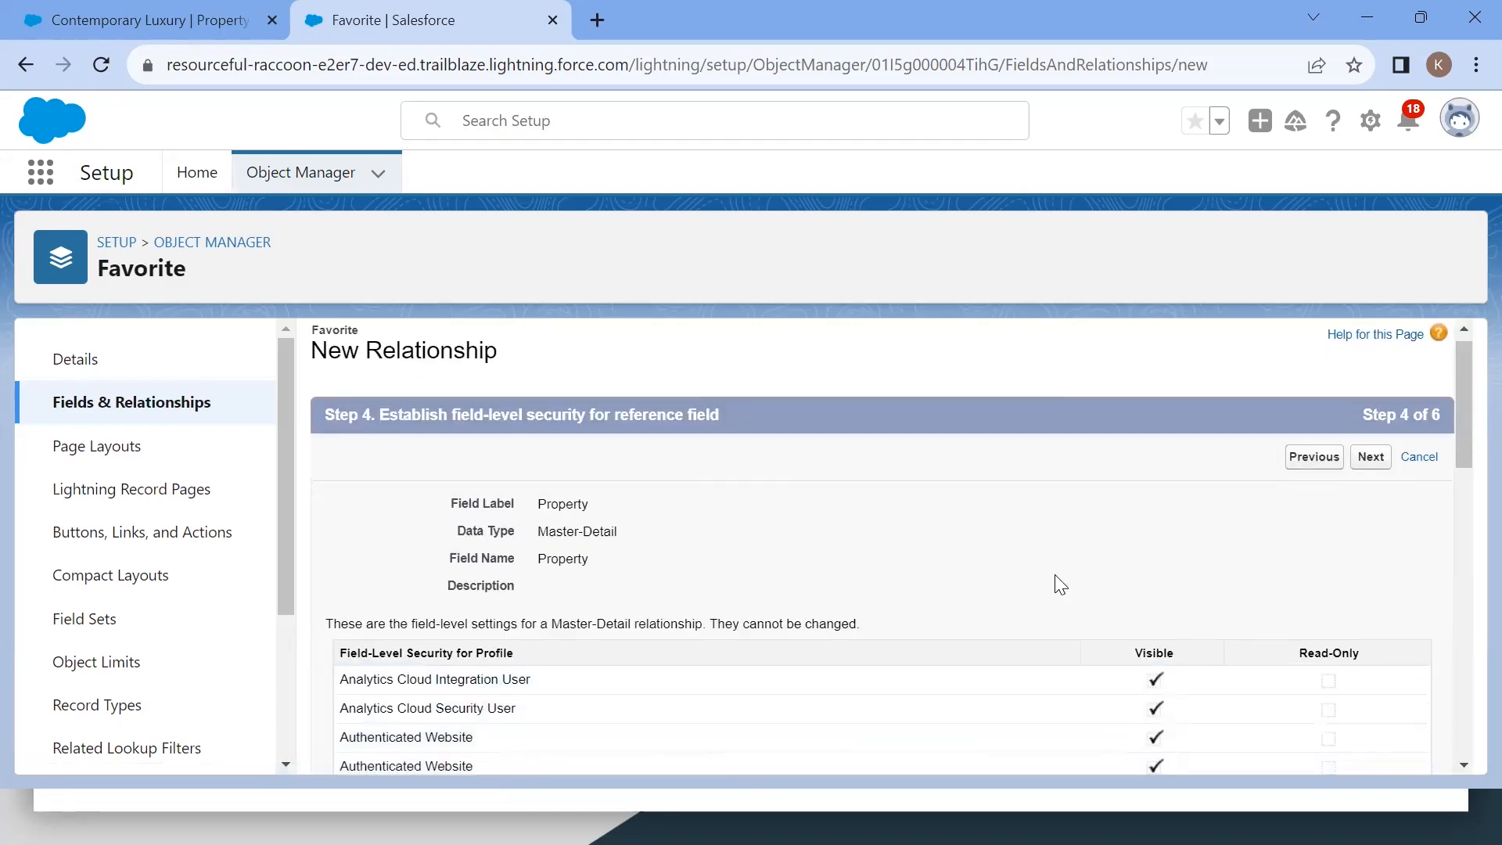
# Step: Move through the field-level security and page layout steps of the master-detail wizard without changes
pyautogui.scroll(-10, 1060, 585)
pyautogui.scroll(-3, 1056, 584)
pyautogui.scroll(14, 1056, 584)
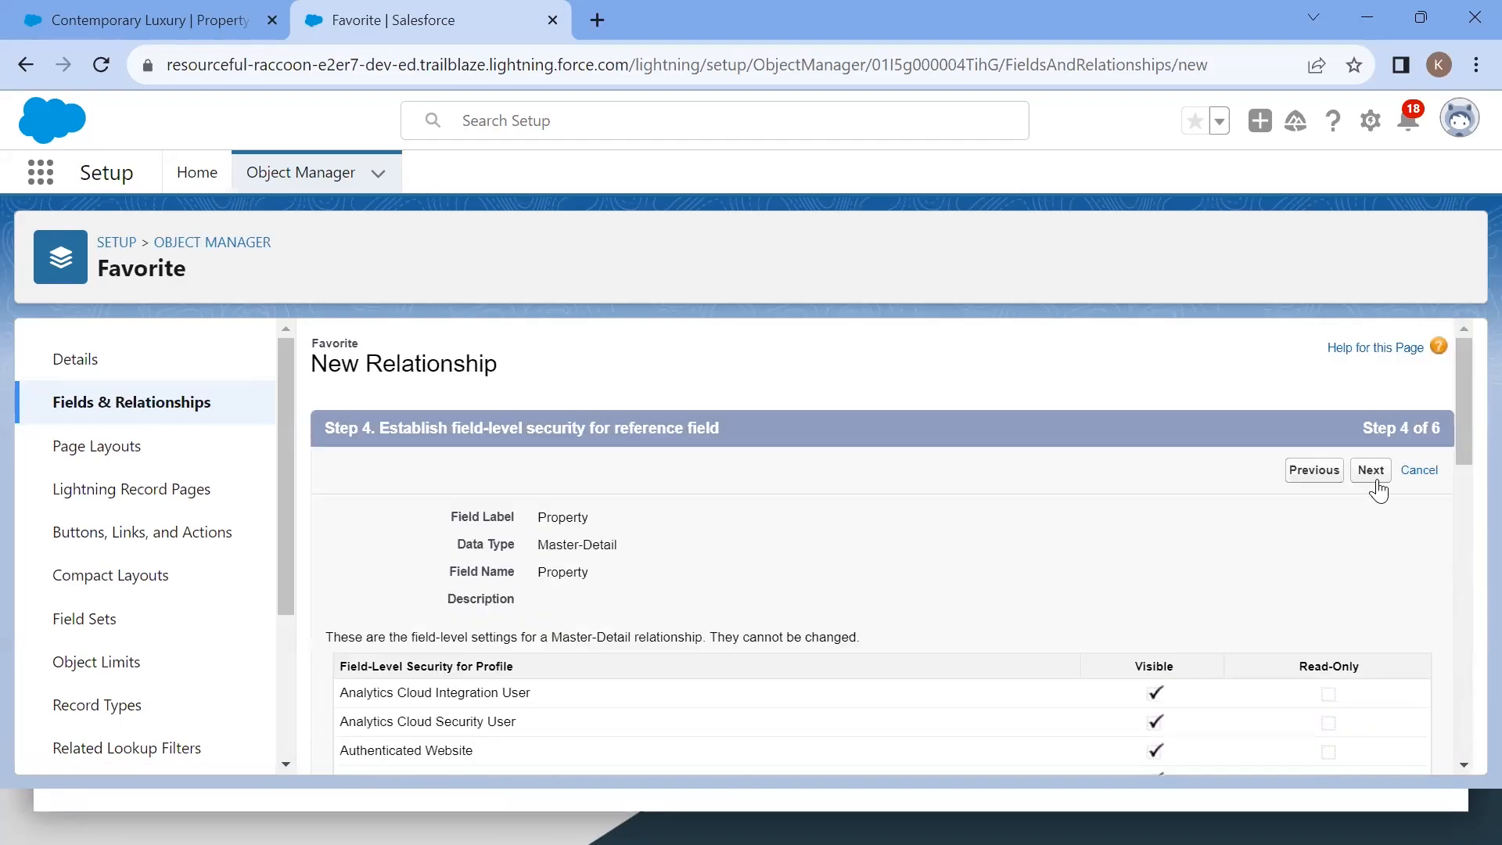
pyautogui.click(1376, 479)
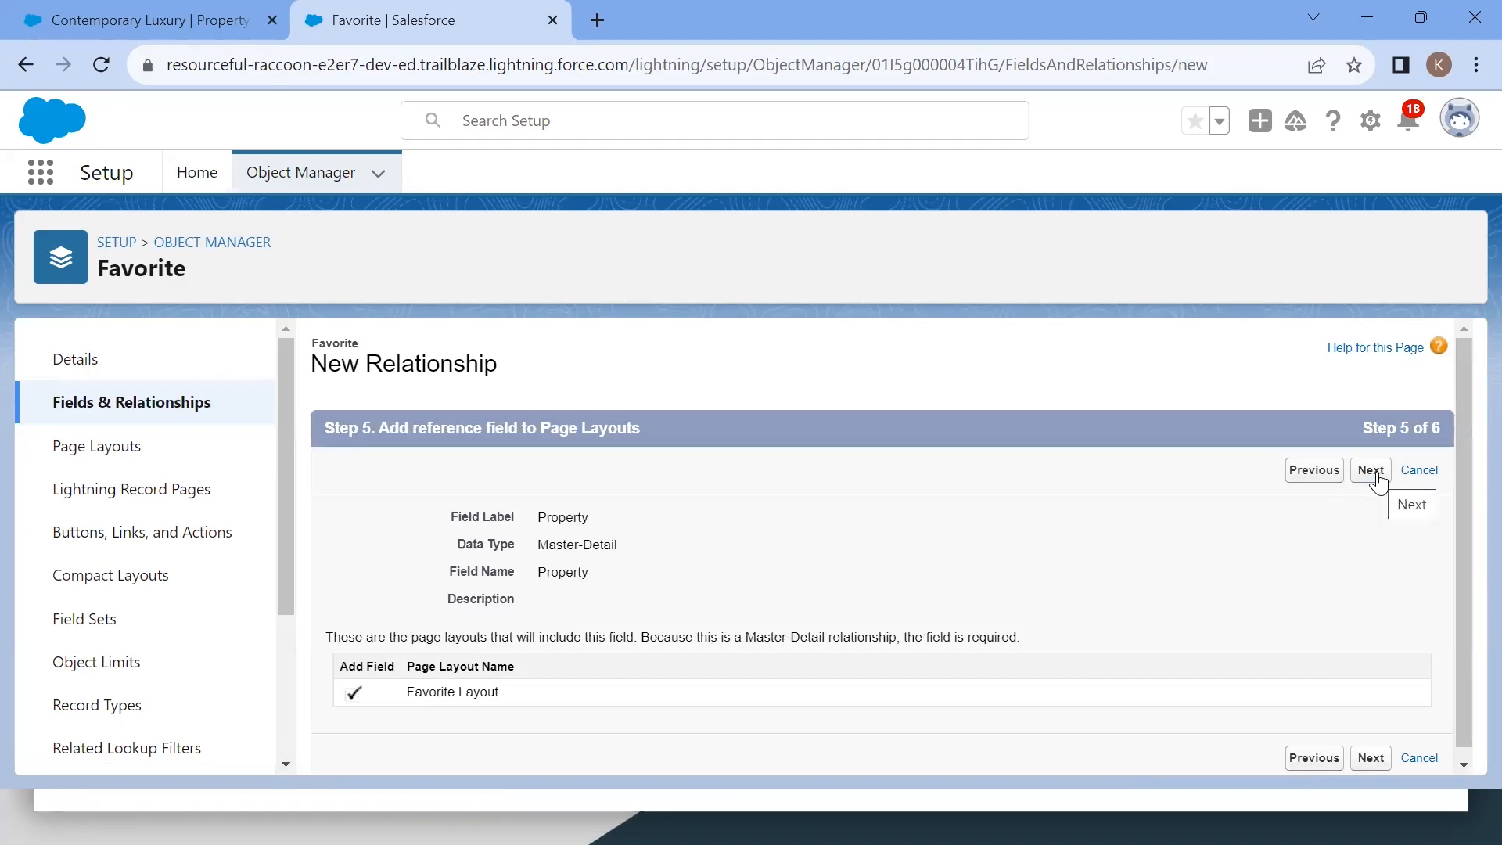
pyautogui.click(1373, 472)
# Step: Keep the Favorites related list label on the Property Layout and save the Property master-detail field
pyautogui.scroll(-2, 623, 631)
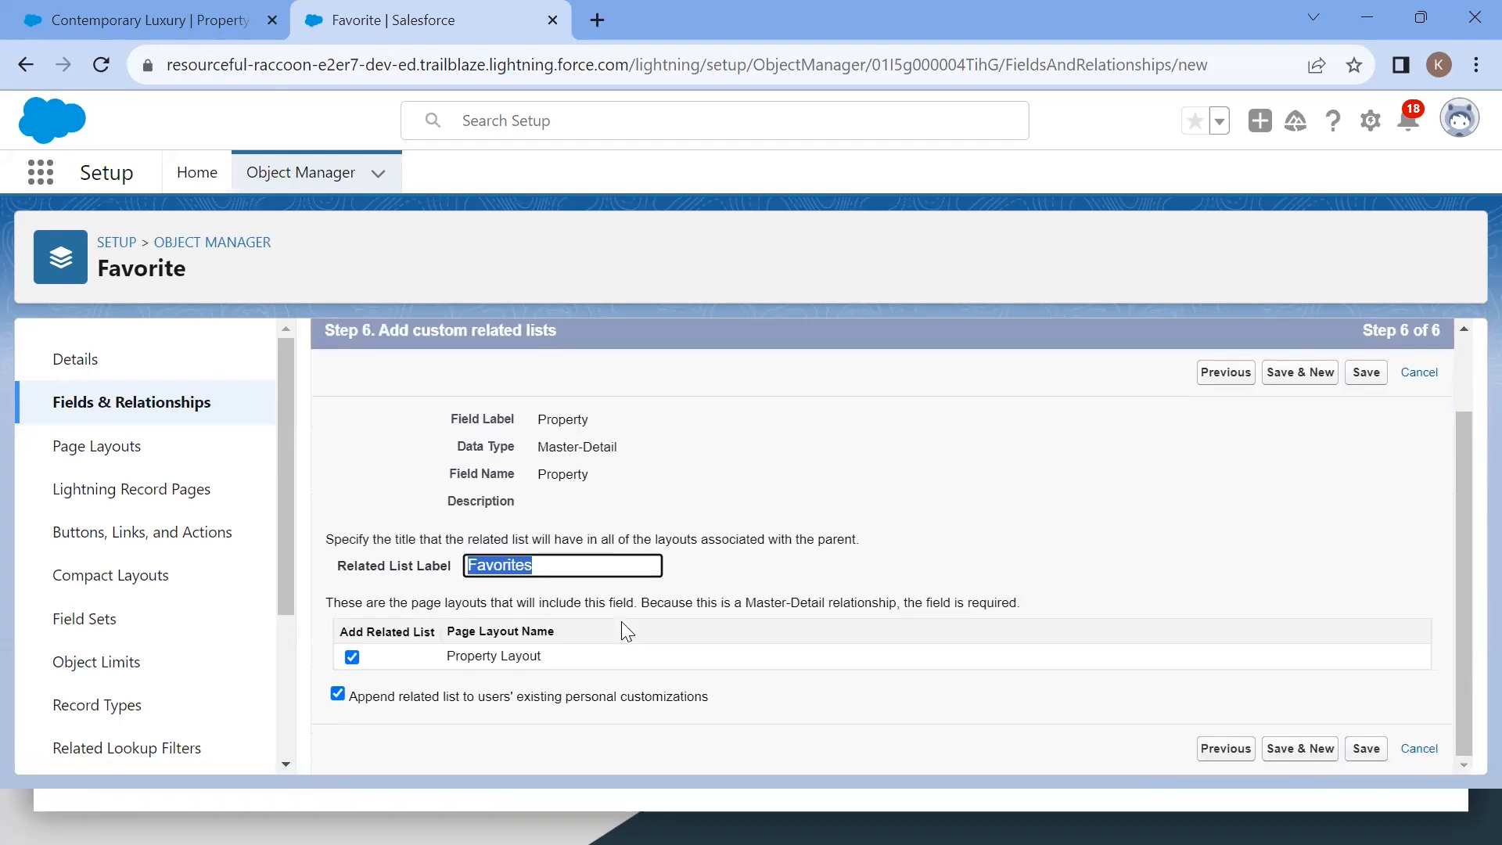
pyautogui.moveTo(327, 562); pyautogui.dragTo(384, 568)
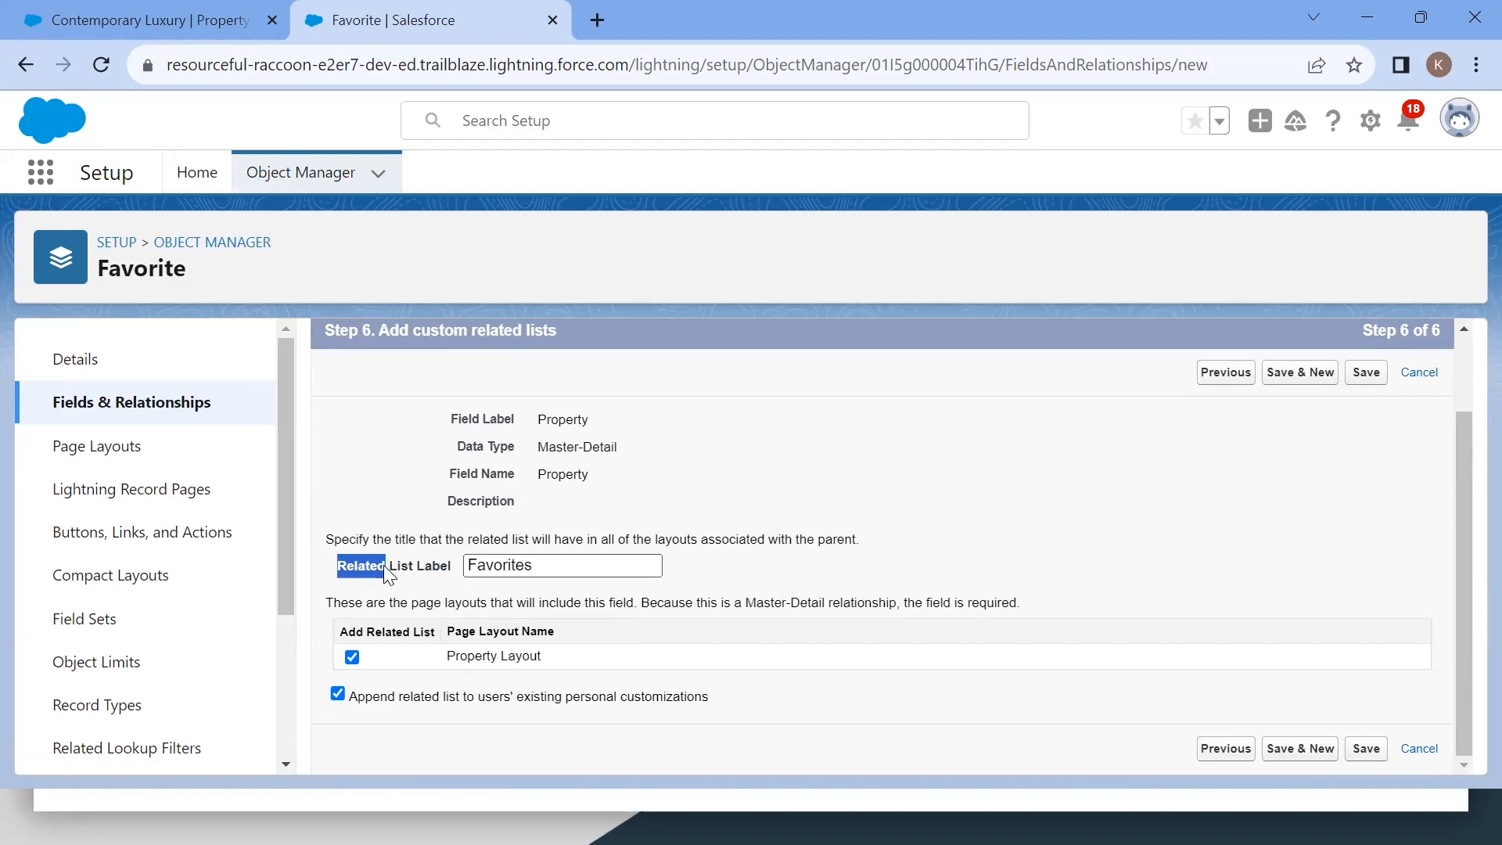
pyautogui.doubleClick(525, 565)
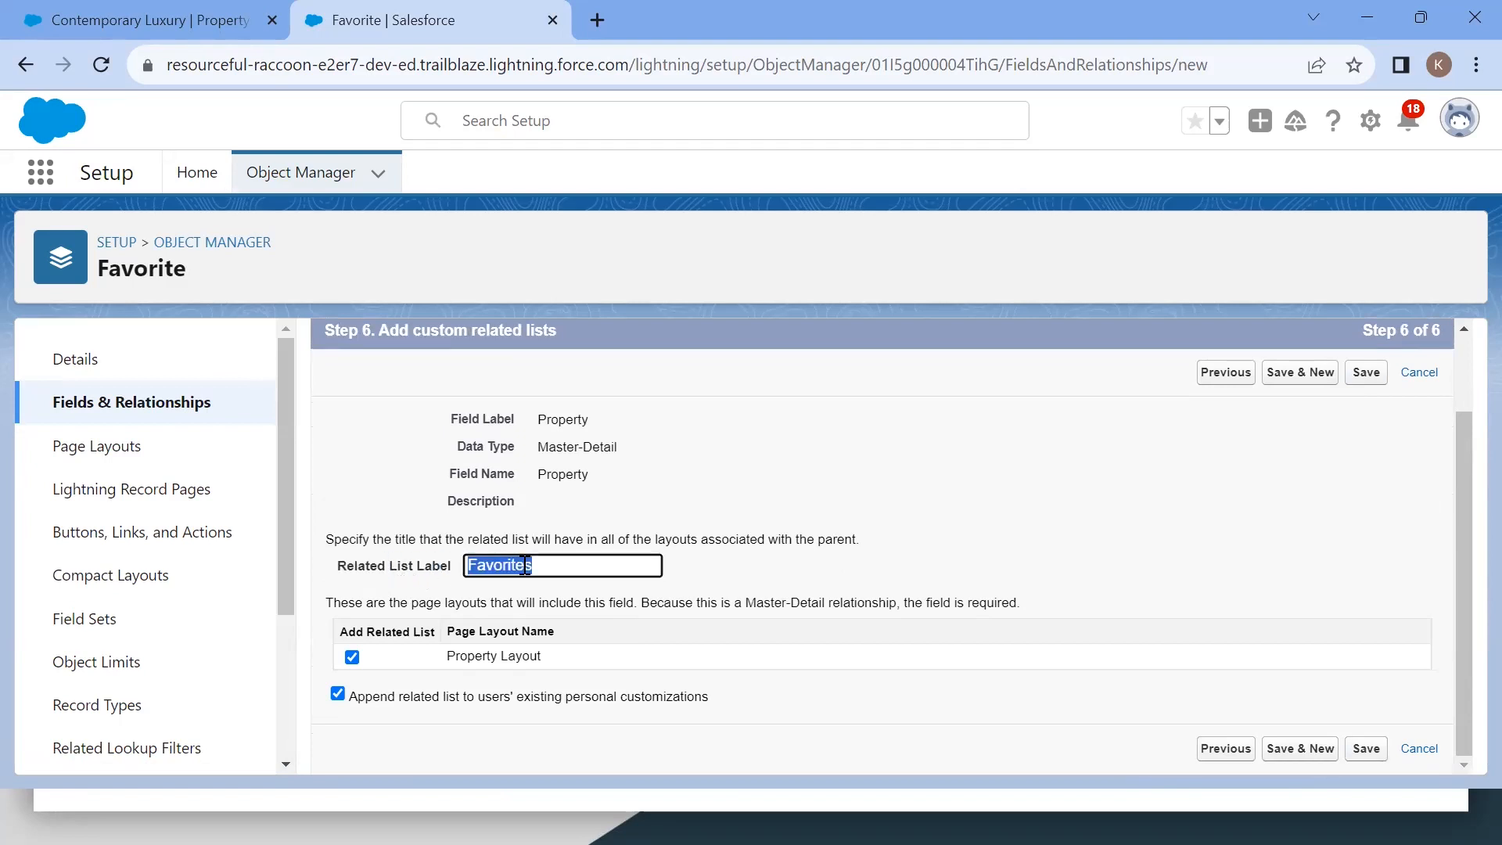
pyautogui.click(606, 571)
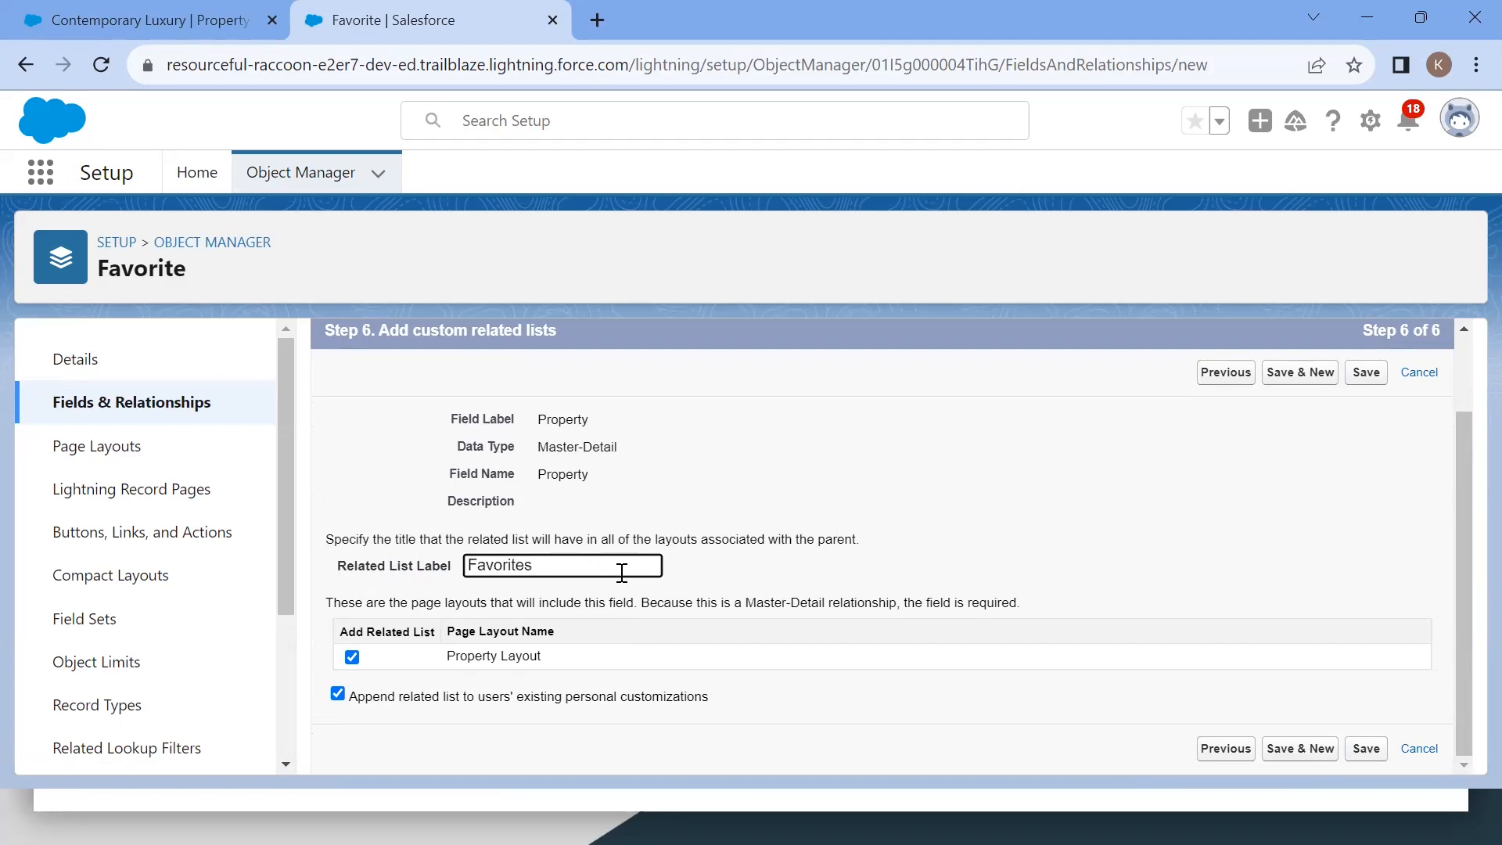
pyautogui.click(1358, 755)
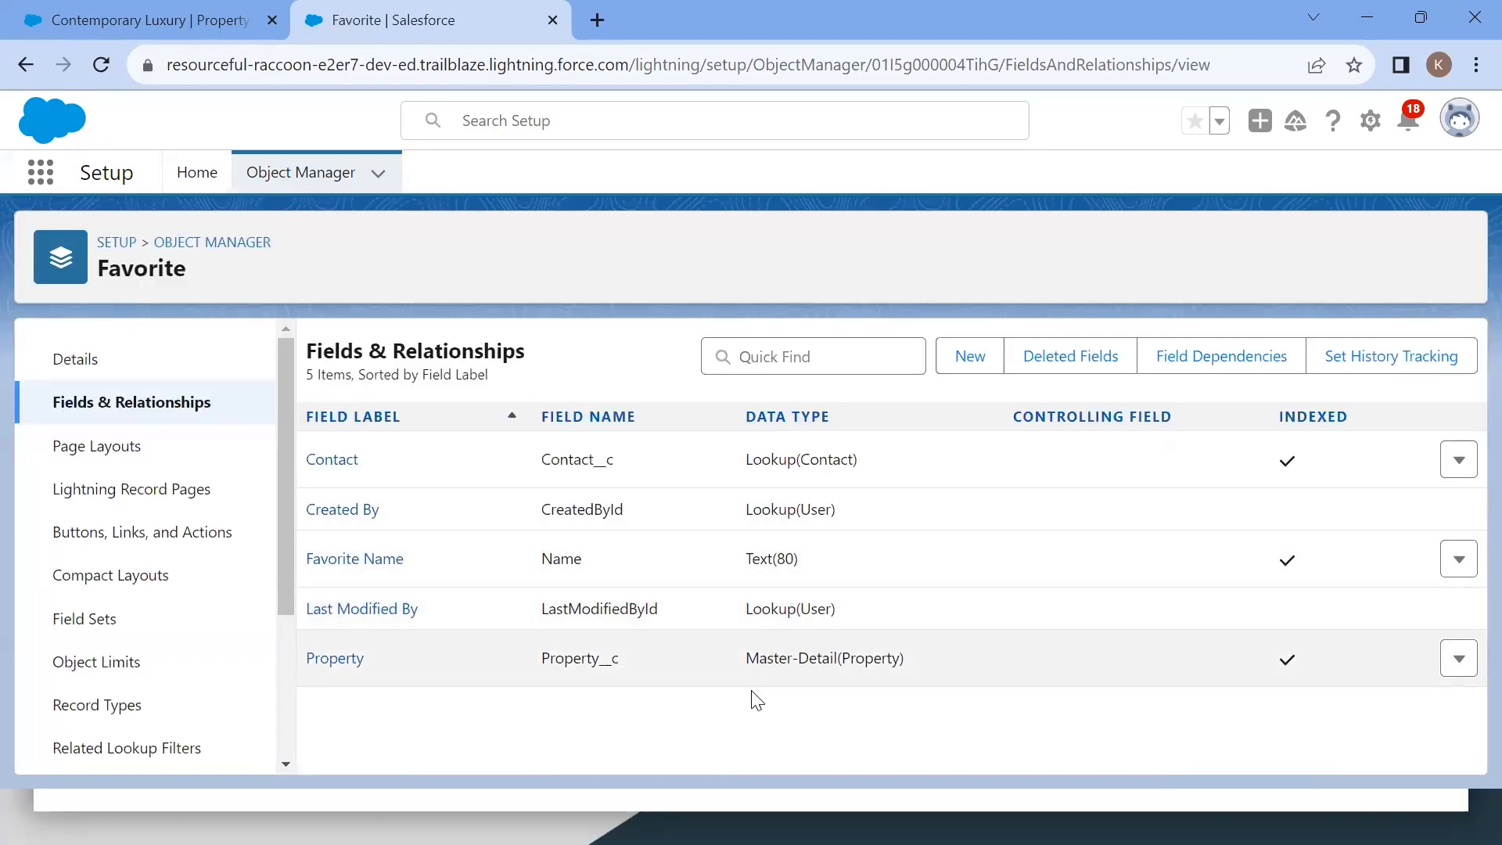
# Step: Reload the Contemporary Luxury property record and examine the Favorites list on its Related tab
pyautogui.moveTo(498, 661); pyautogui.dragTo(1088, 666)
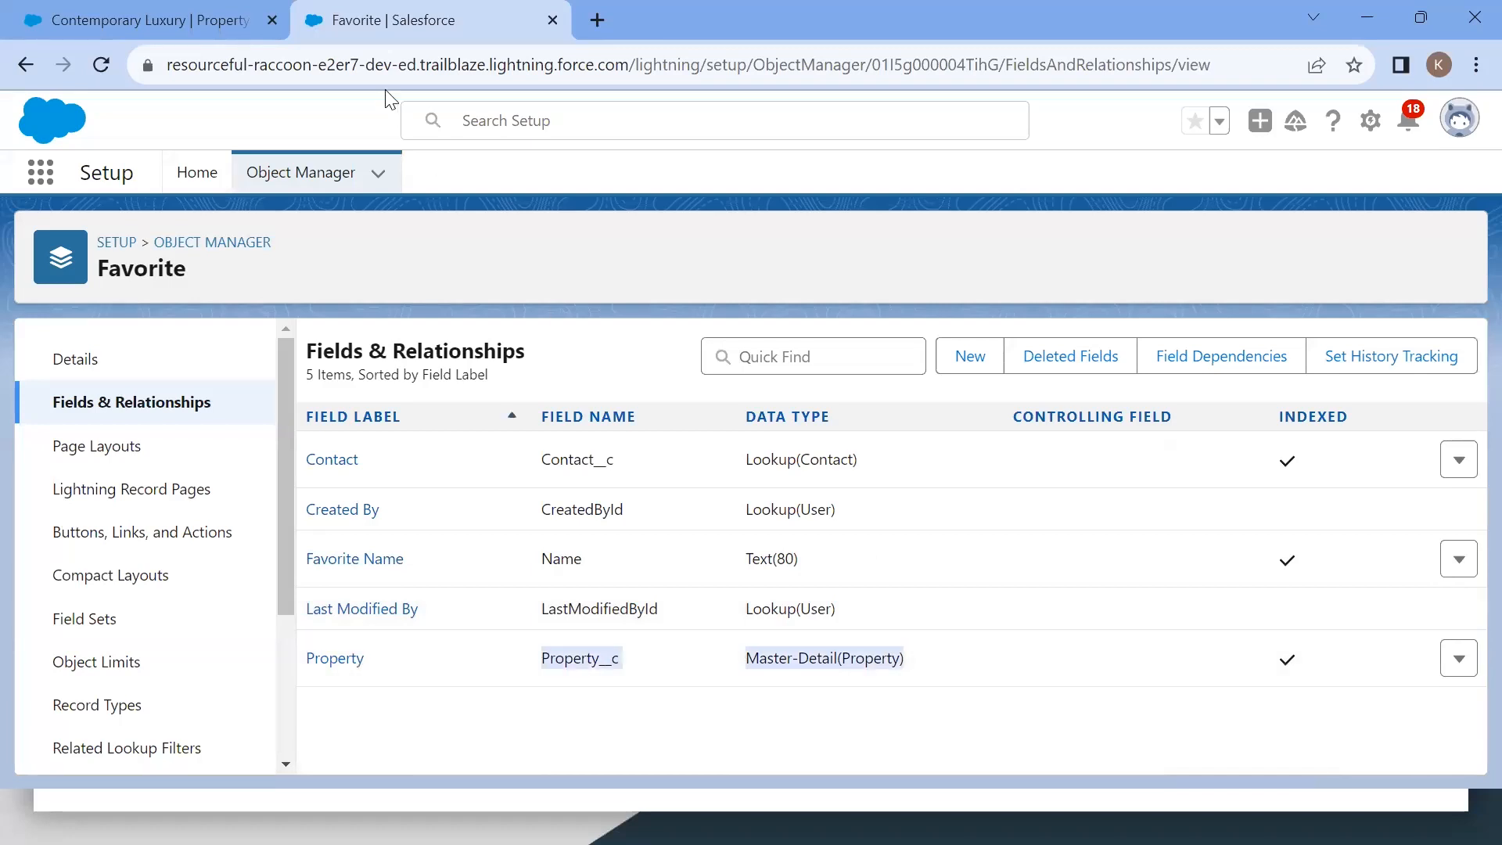
pyautogui.click(78, 10)
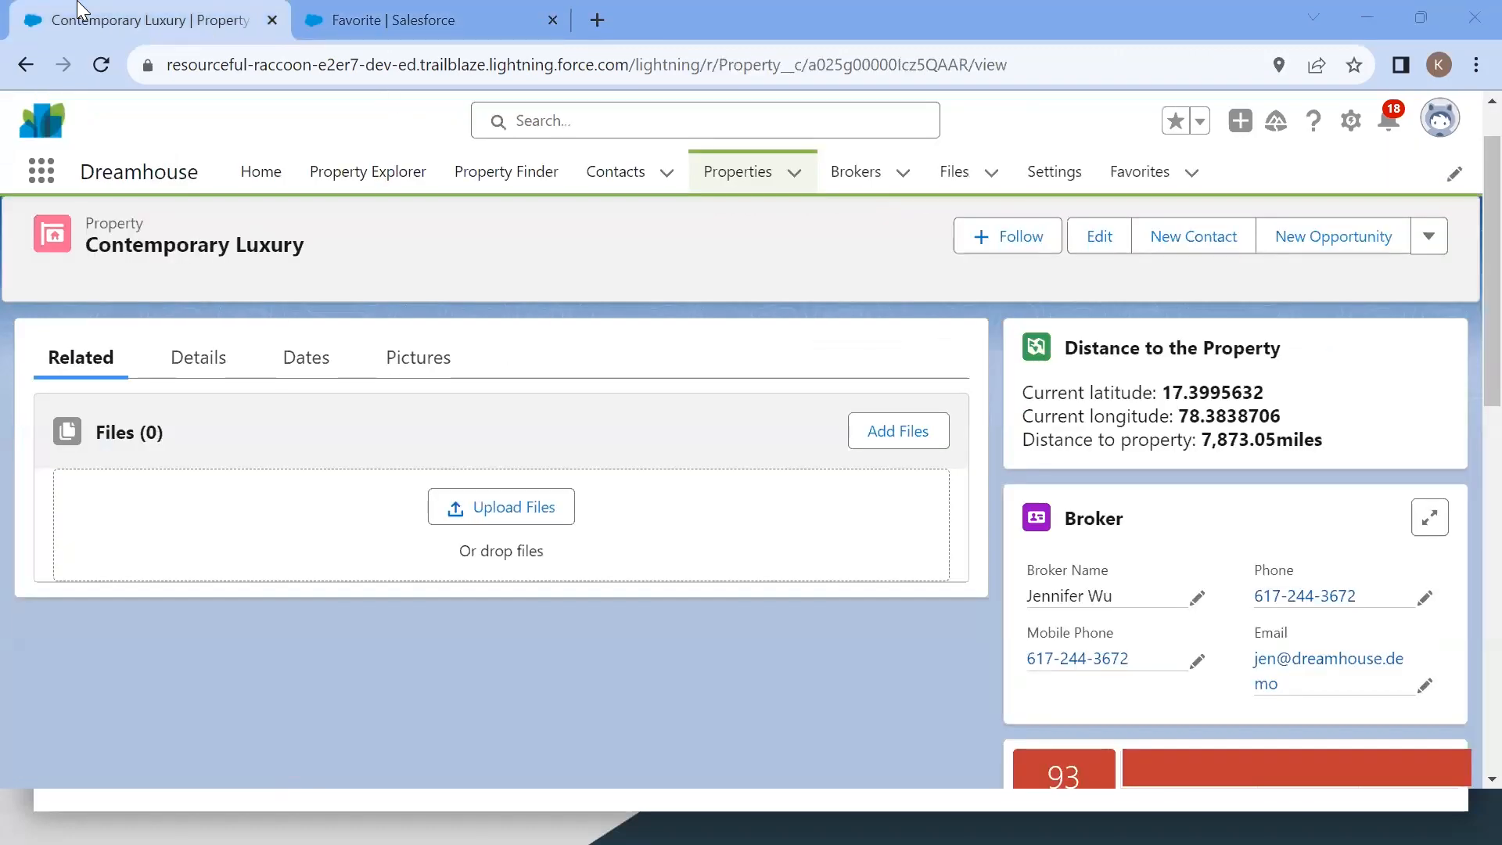
pyautogui.click(406, 8)
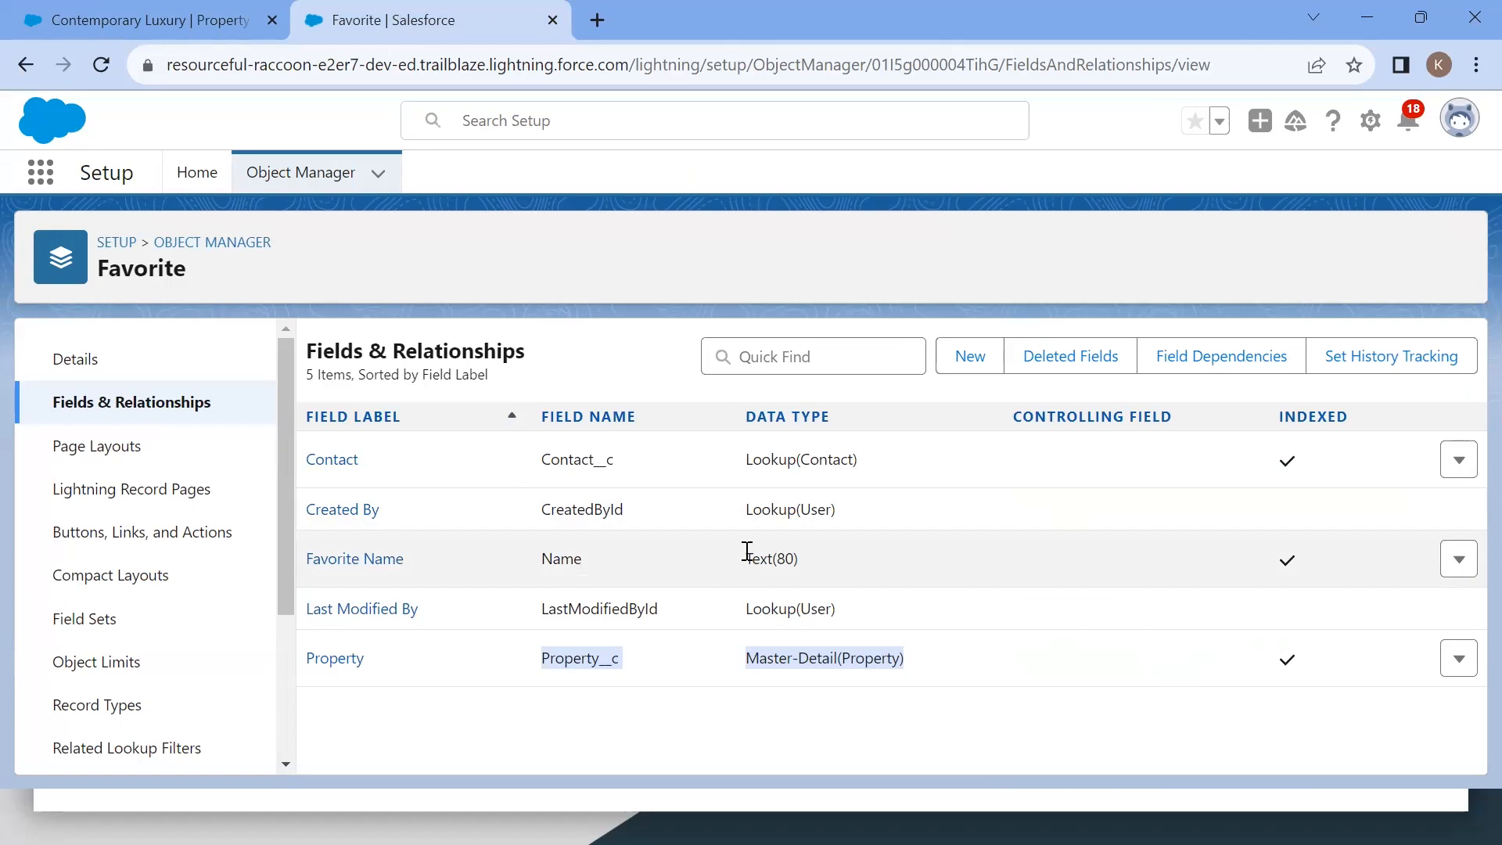
pyautogui.hotkey('alt', 'Tab')
pyautogui.hotkey('alt', 'Tab')
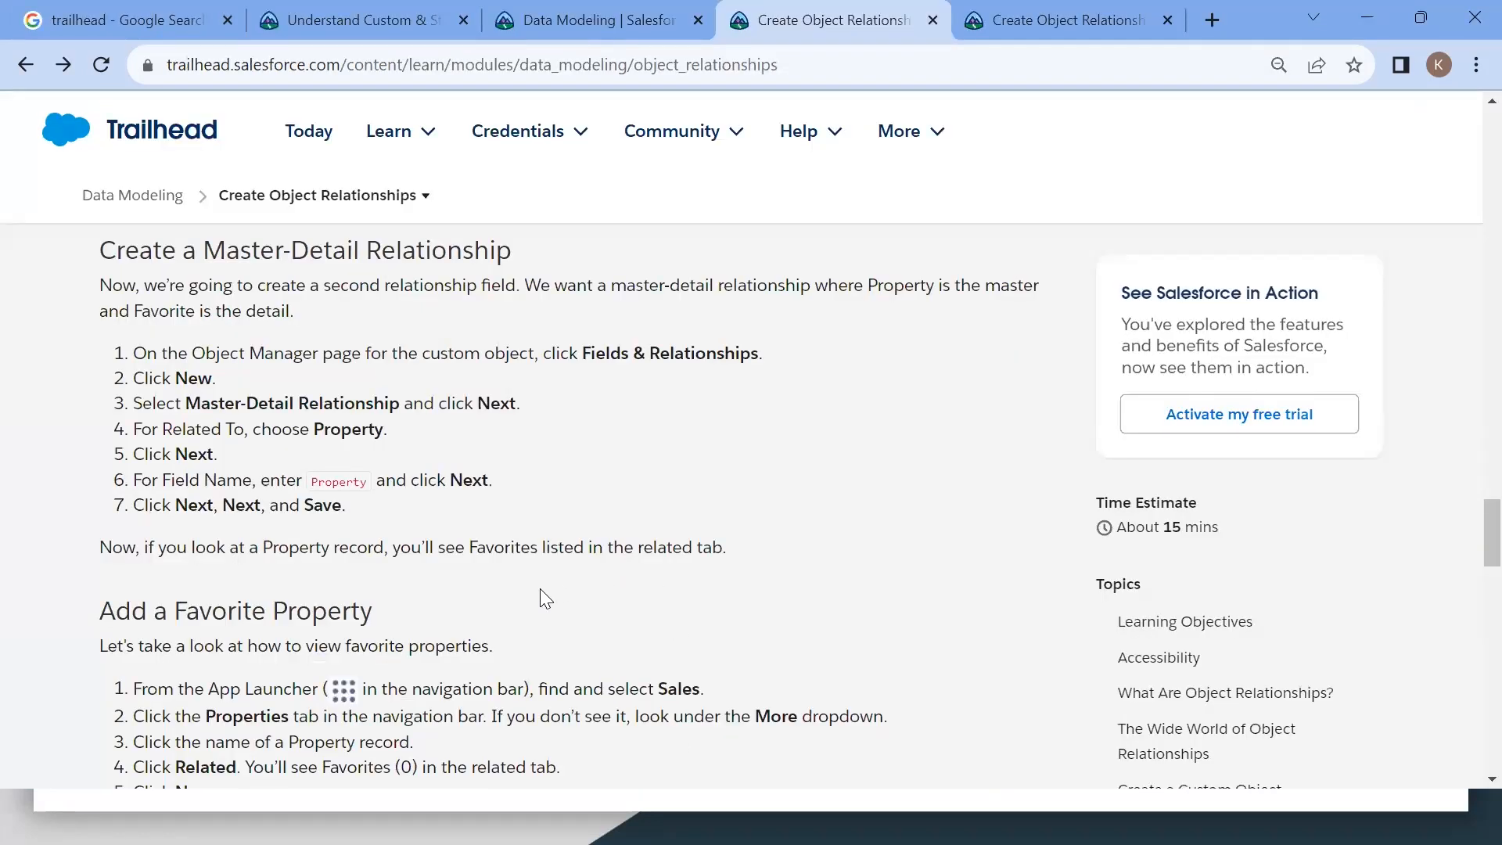
pyautogui.hotkey('alt', 'Tab')
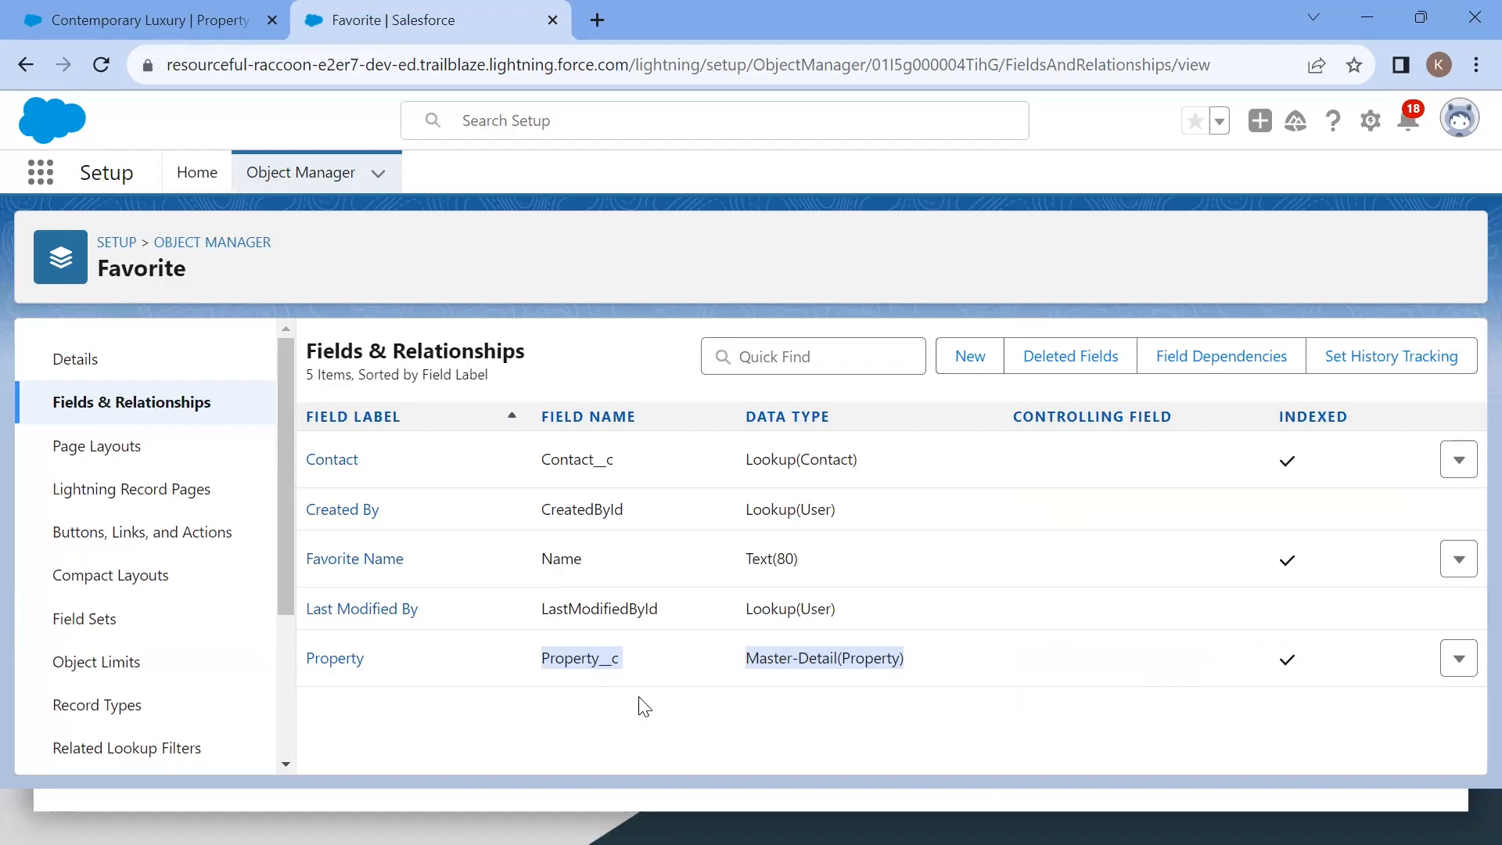
pyautogui.click(265, 33)
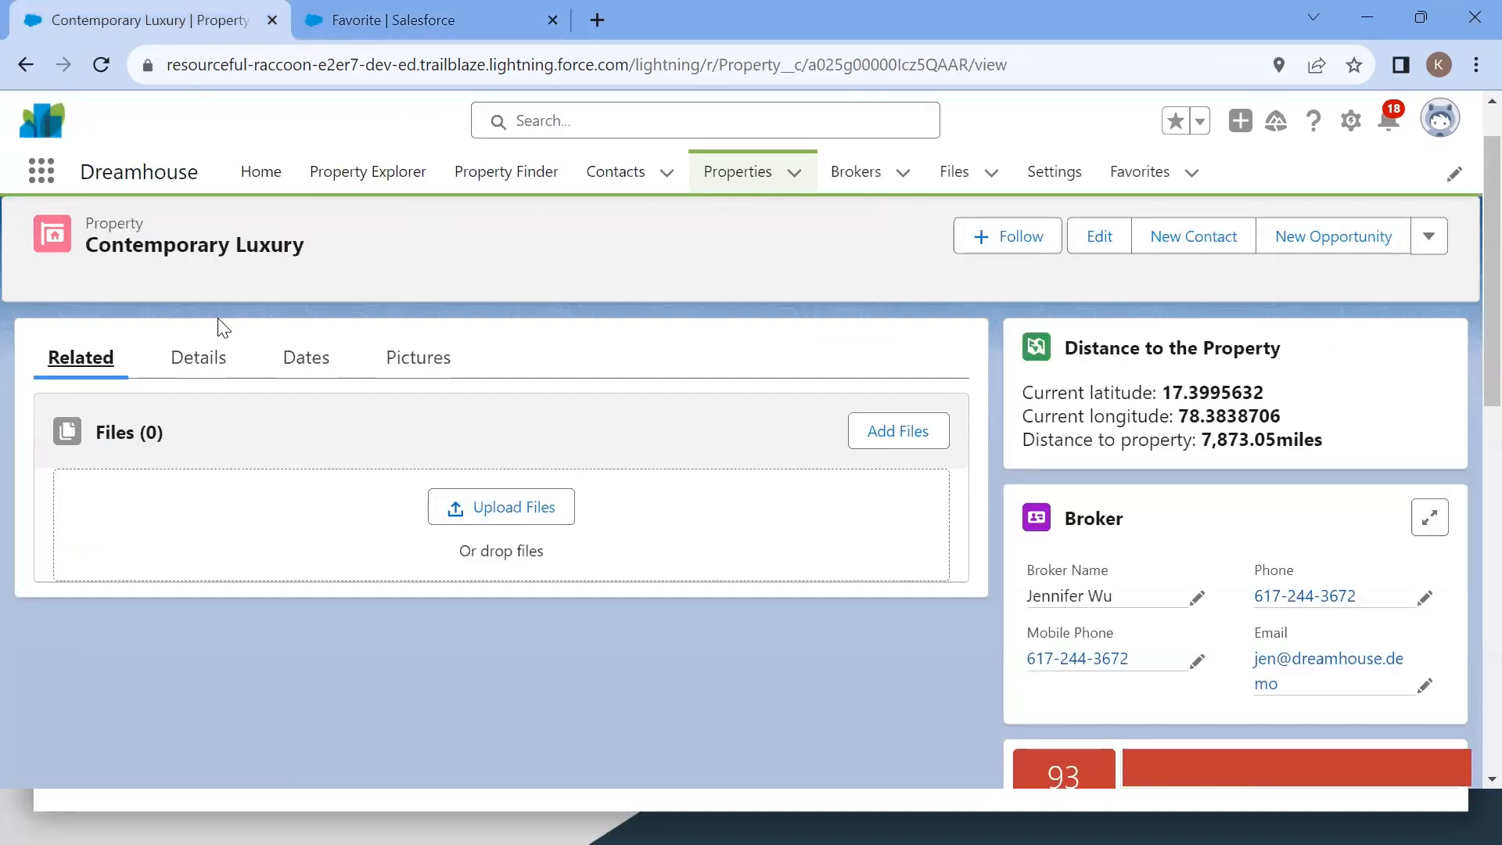
pyautogui.press('F5')
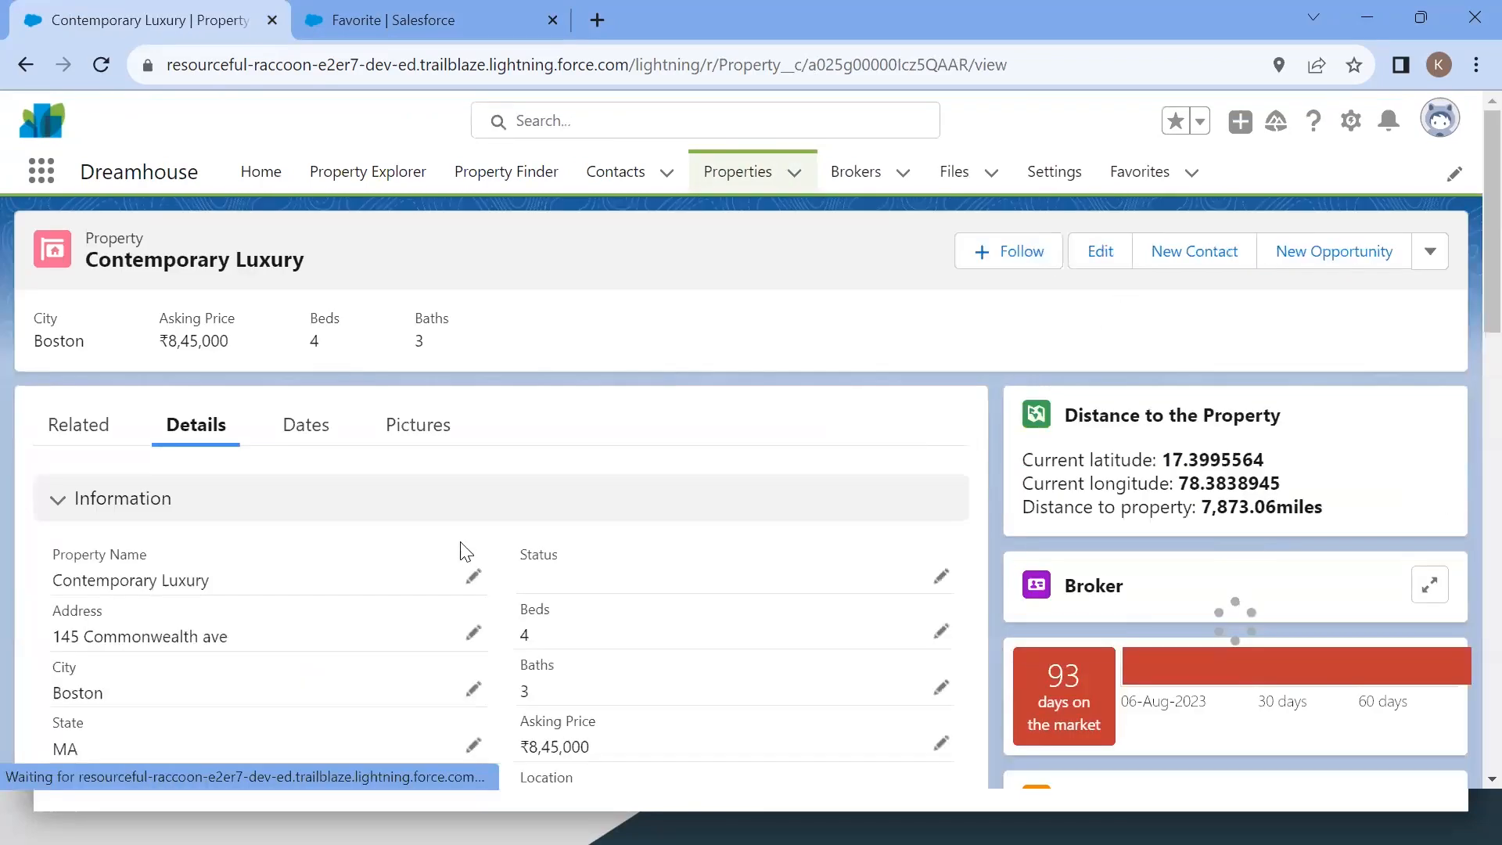
pyautogui.click(96, 443)
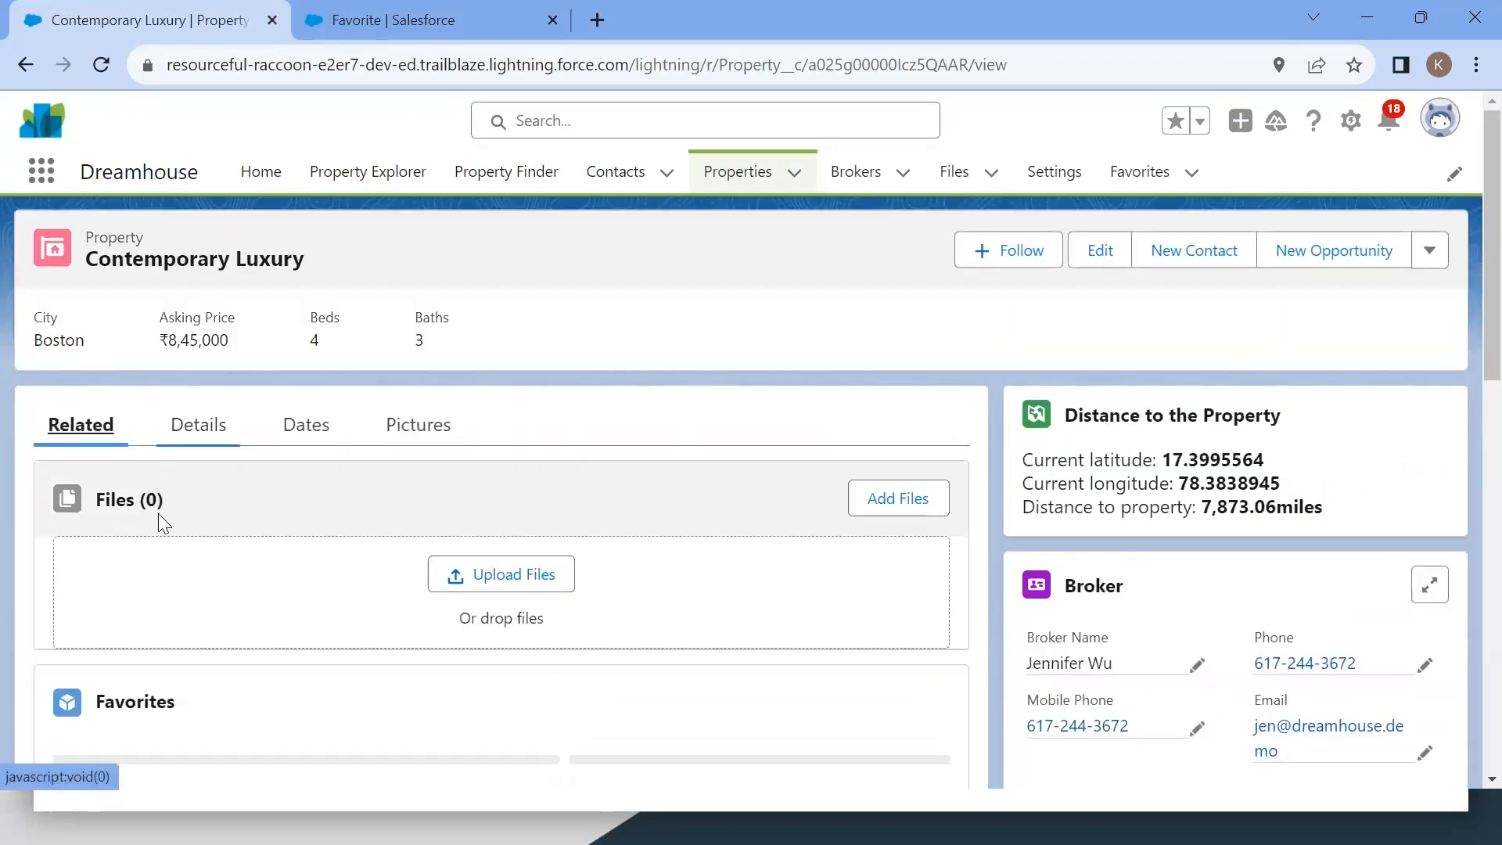
pyautogui.scroll(-4, 311, 563)
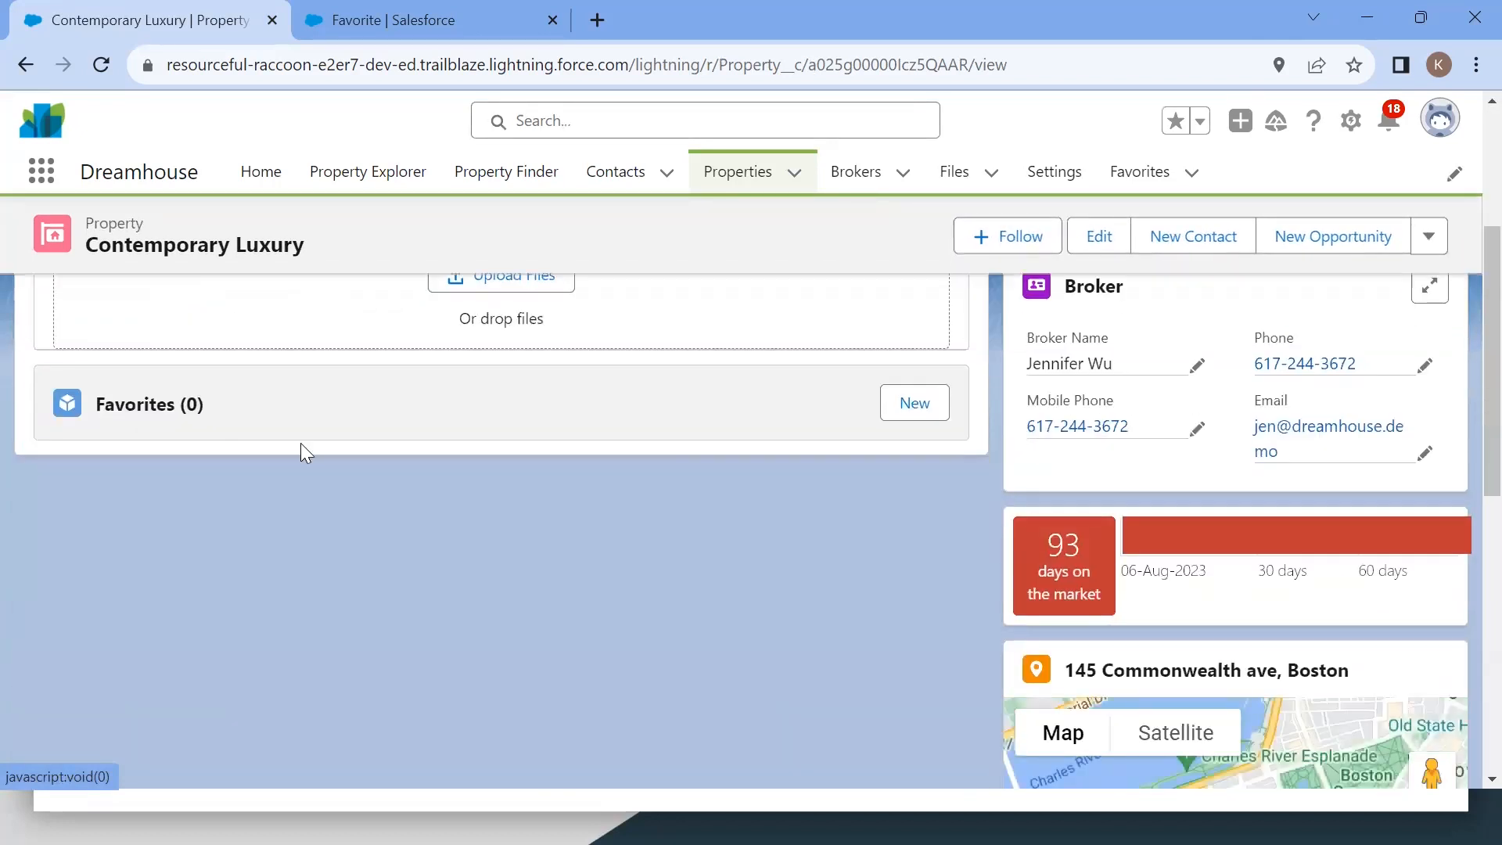
pyautogui.scroll(2, 305, 452)
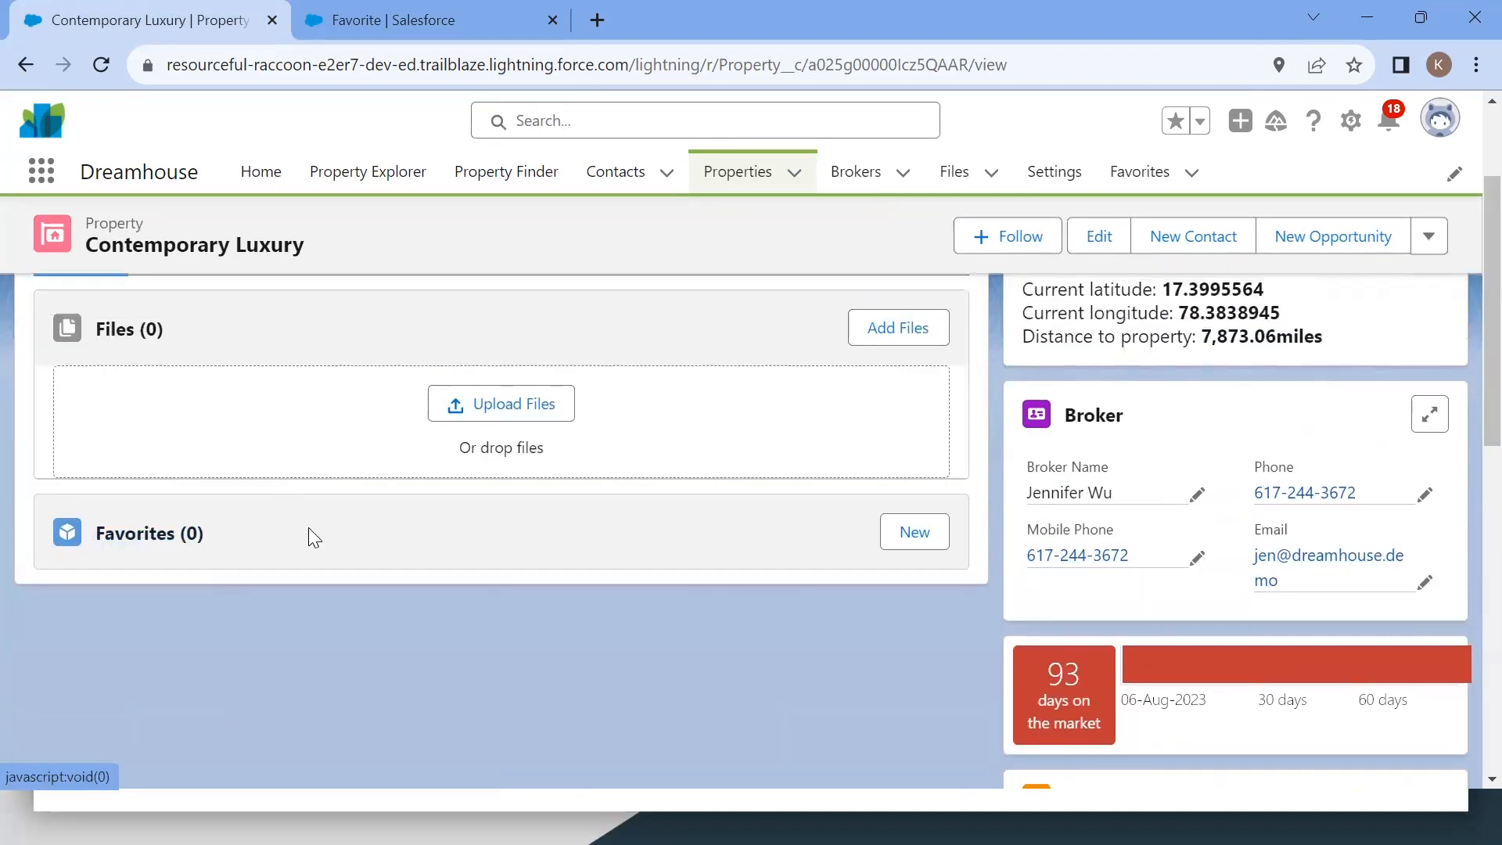
pyautogui.scroll(2, 308, 527)
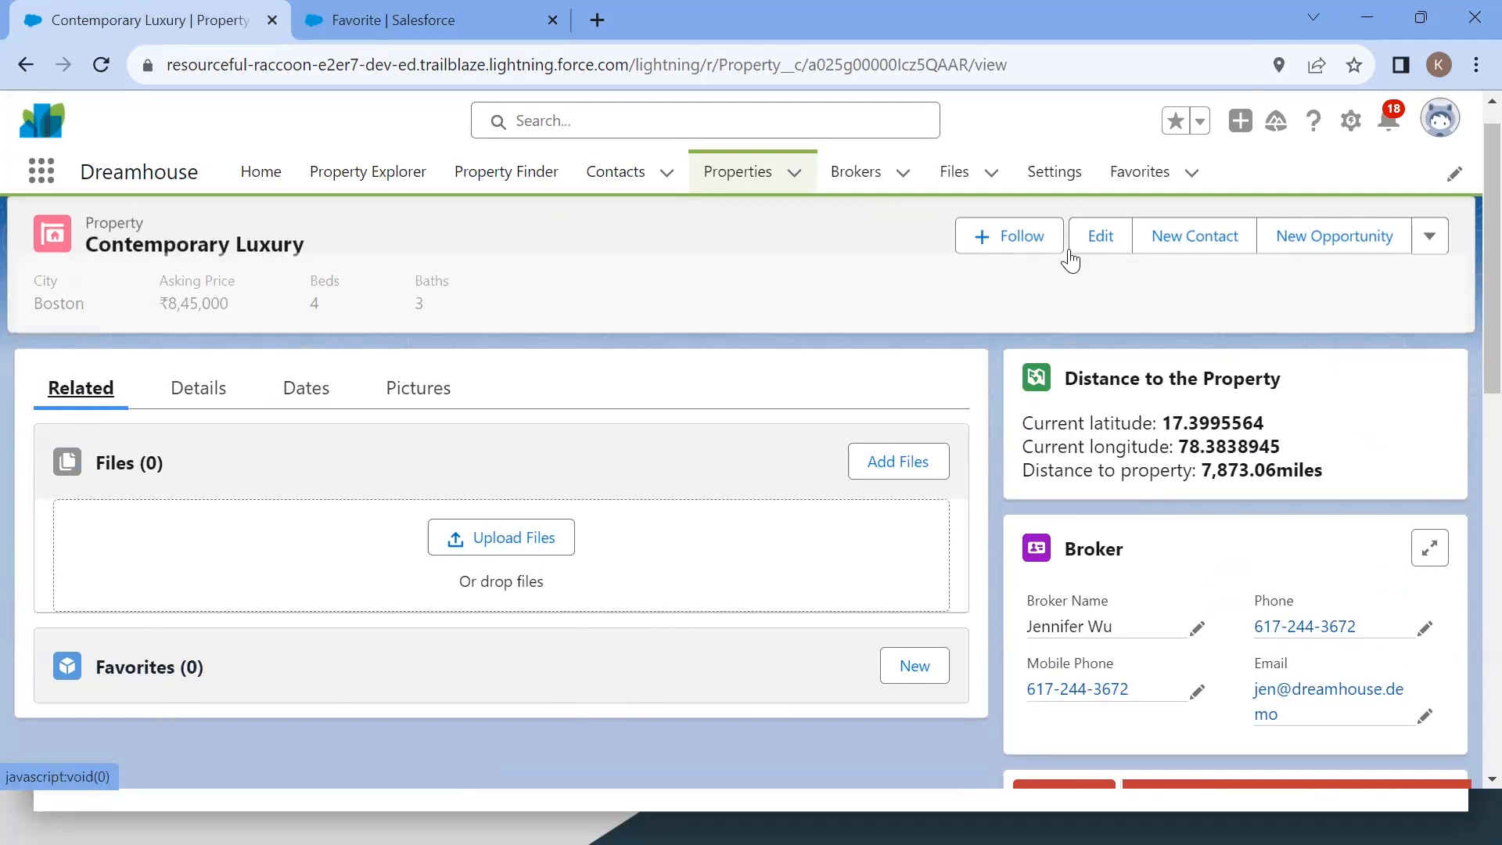
# Step: Open the Favorites tab and reread the Add a Favorite Property instructions in Trailhead
pyautogui.click(1132, 184)
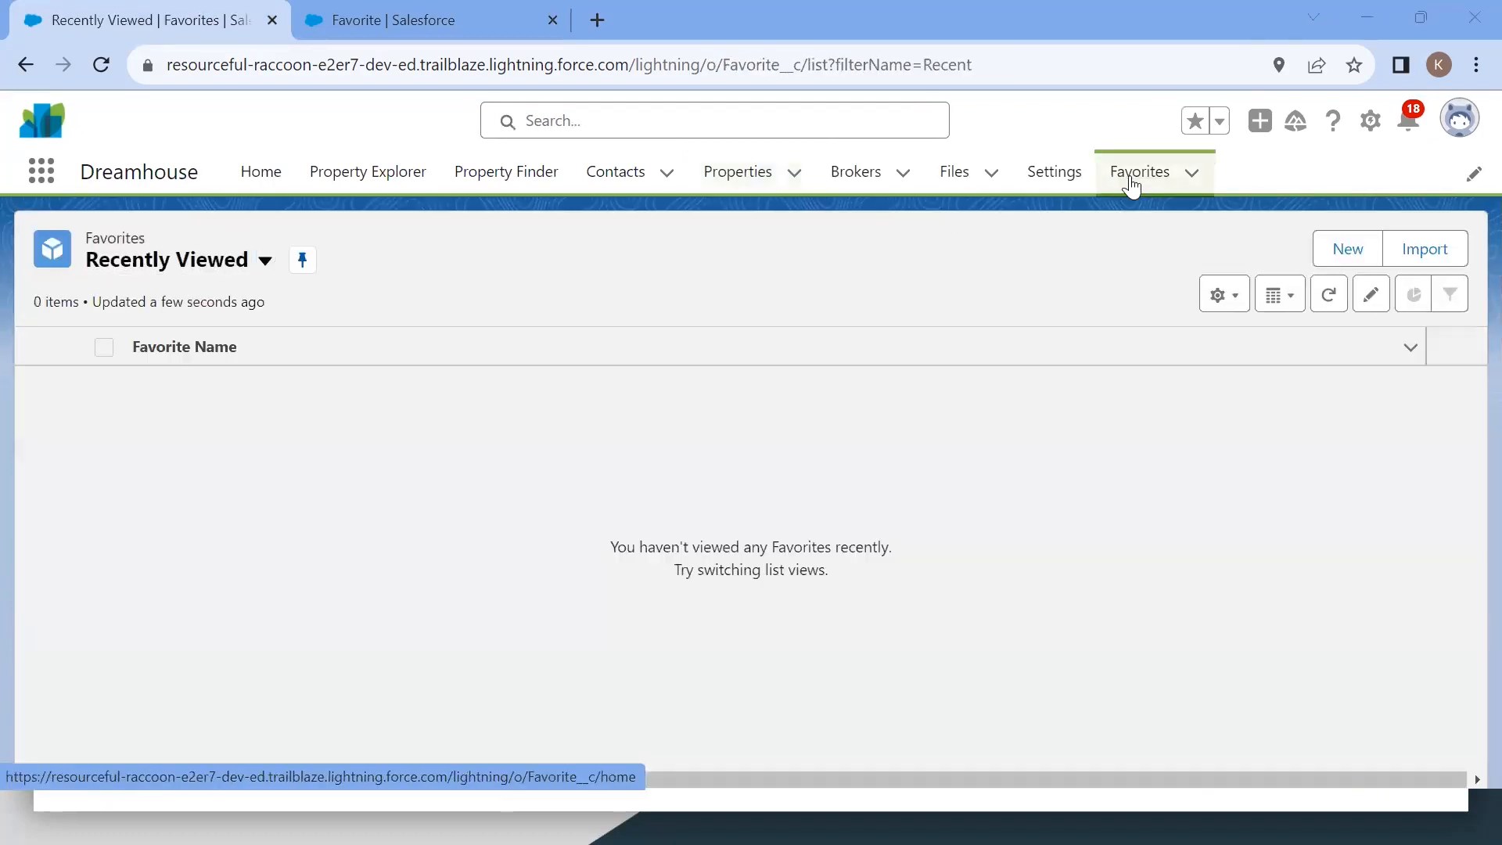
pyautogui.hotkey('alt', 'Tab')
pyautogui.scroll(-2, 638, 520)
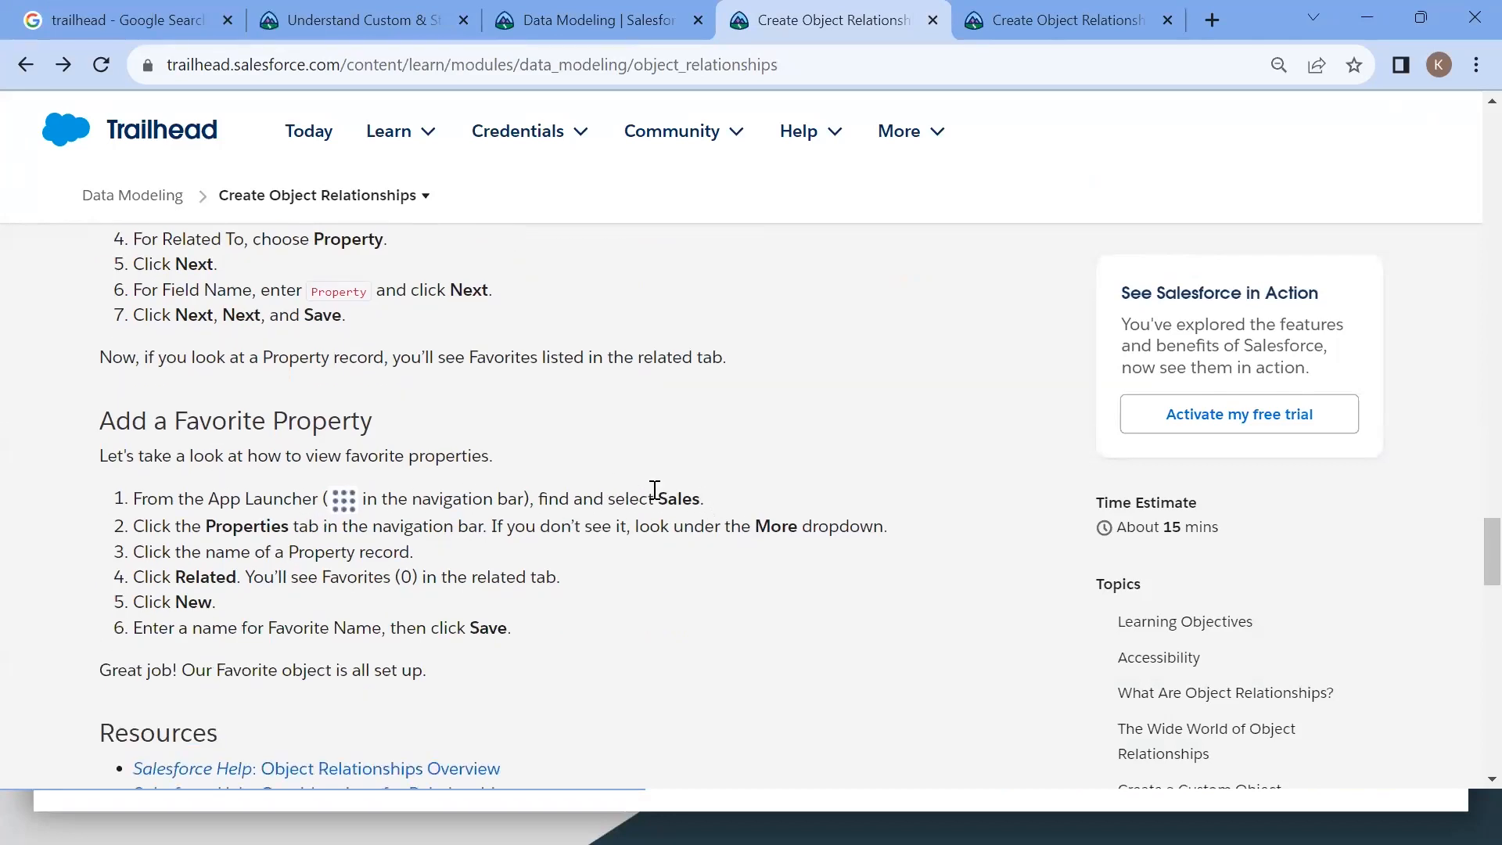
pyautogui.scroll(-1, 432, 526)
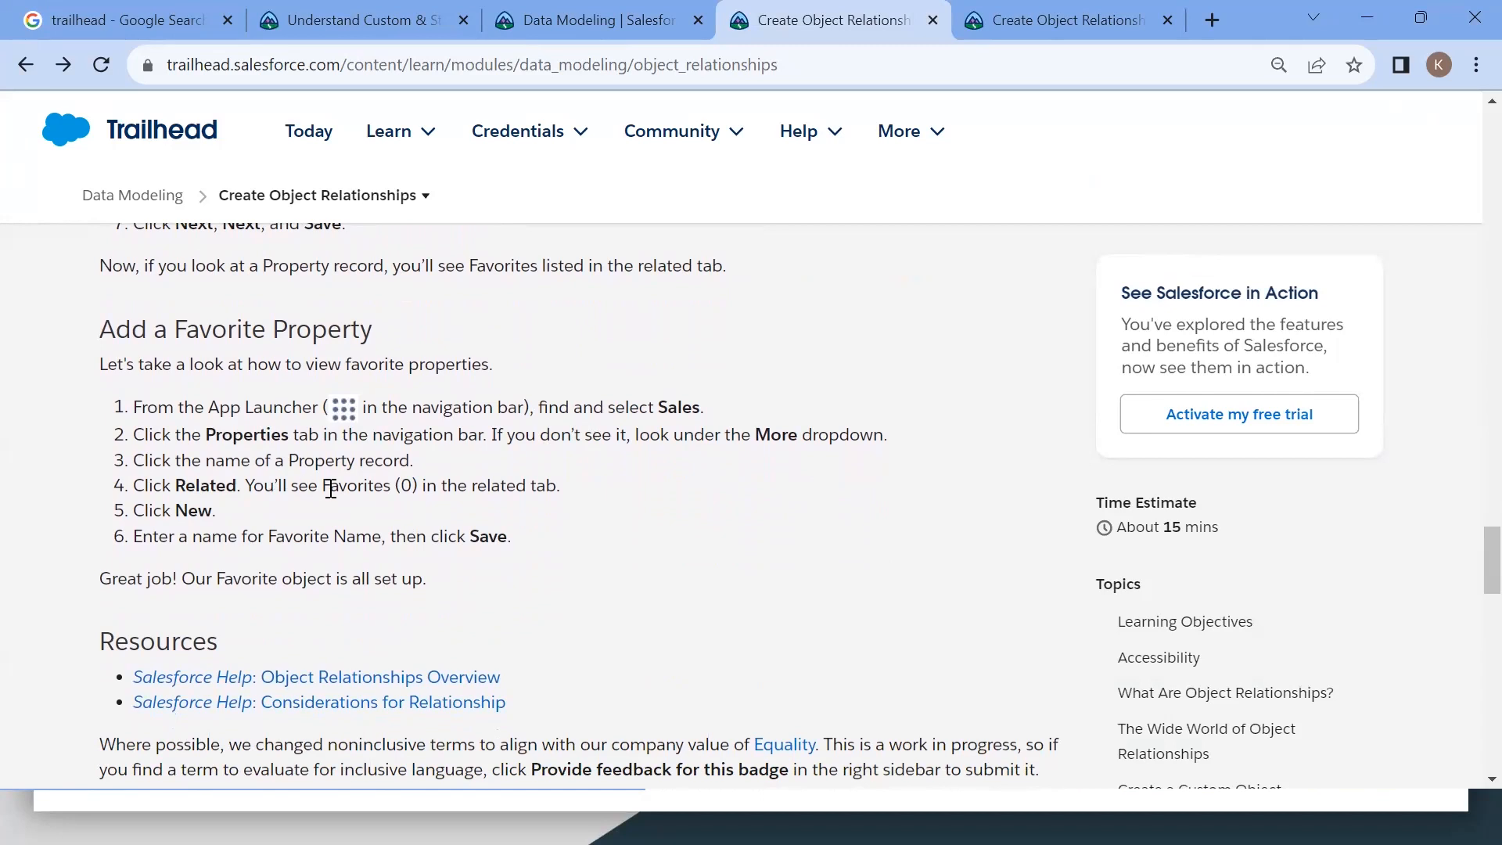
pyautogui.doubleClick(216, 487)
pyautogui.scroll(-1, 355, 480)
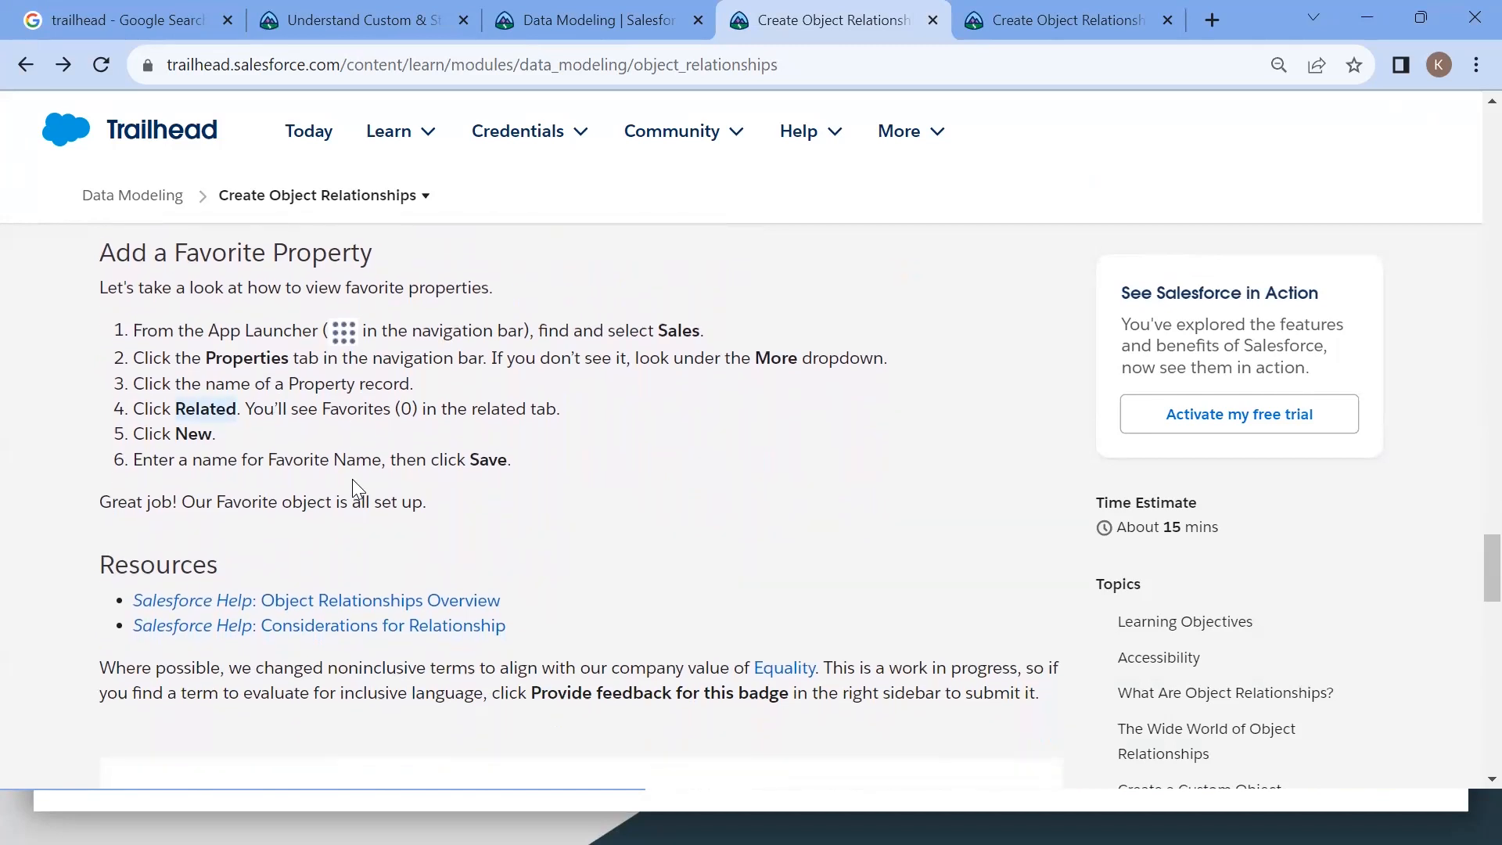
pyautogui.scroll(-1, 283, 453)
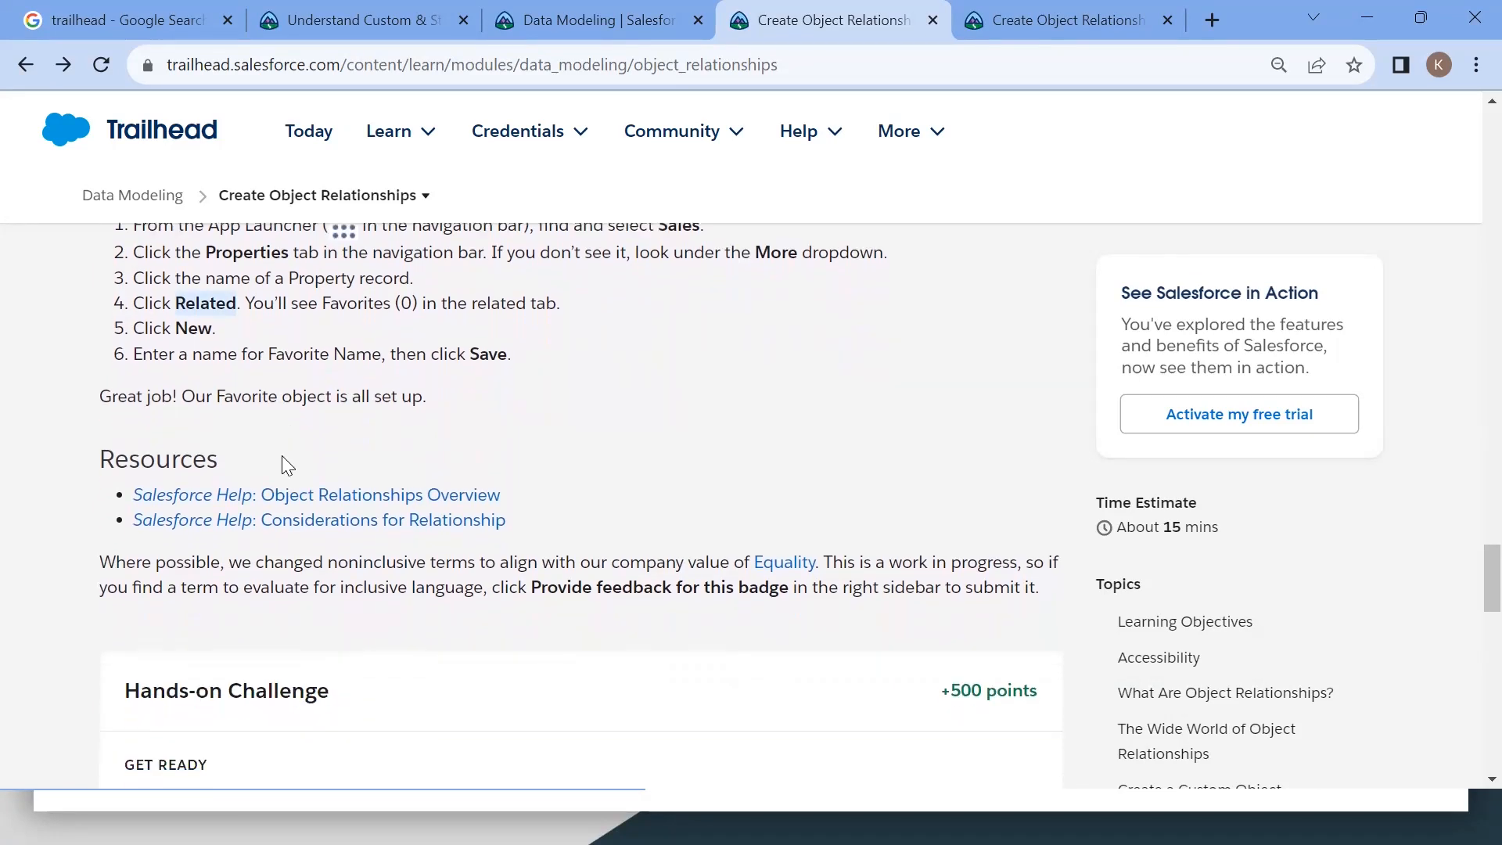
pyautogui.hotkey('alt', 'Tab')
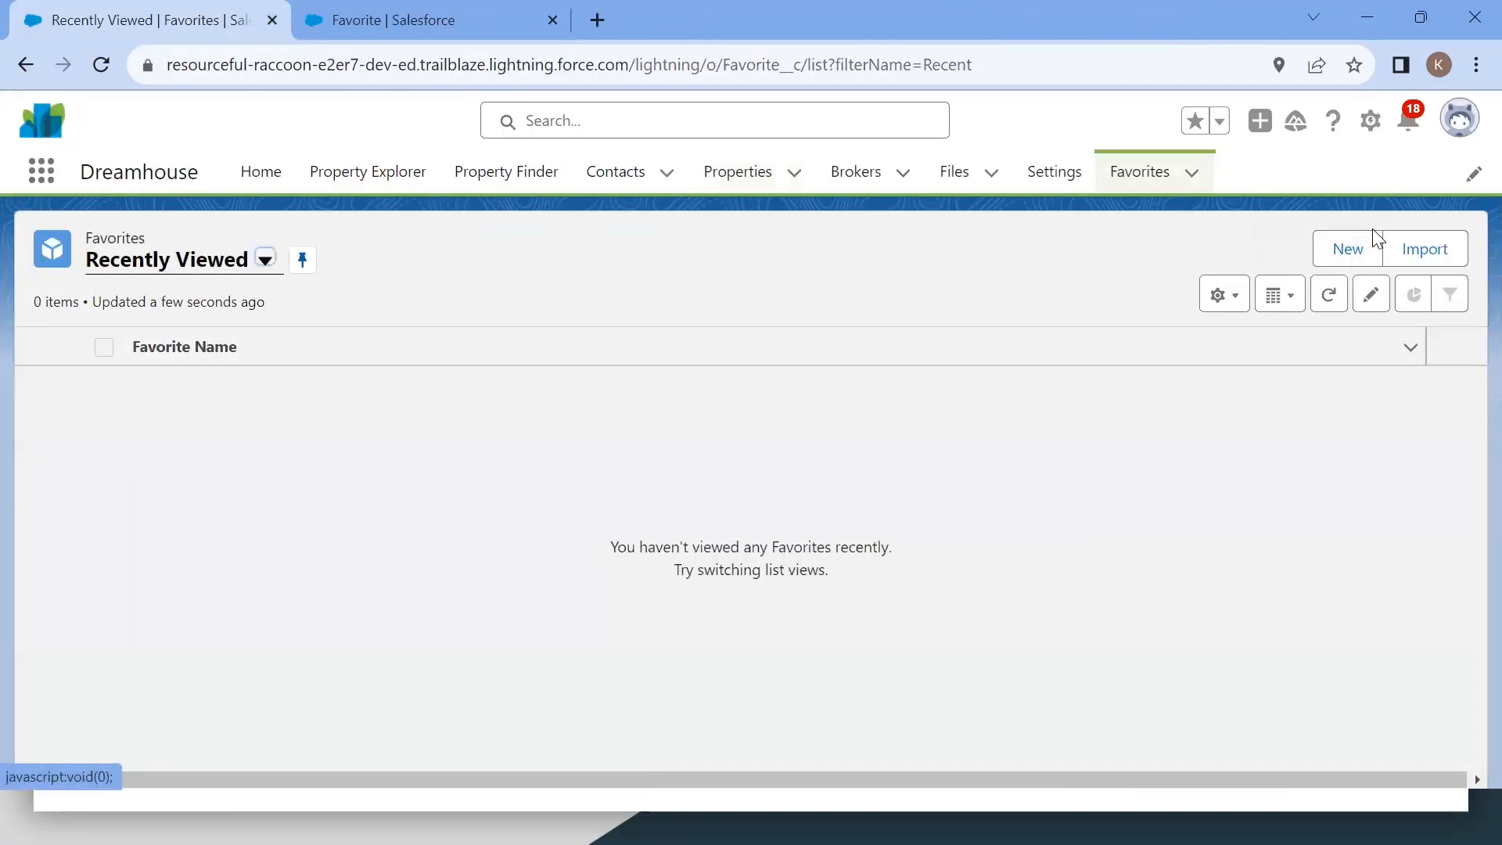
# Step: Try to create a new Favorite named Fav1 linked to an existing contact and save it
pyautogui.click(1339, 257)
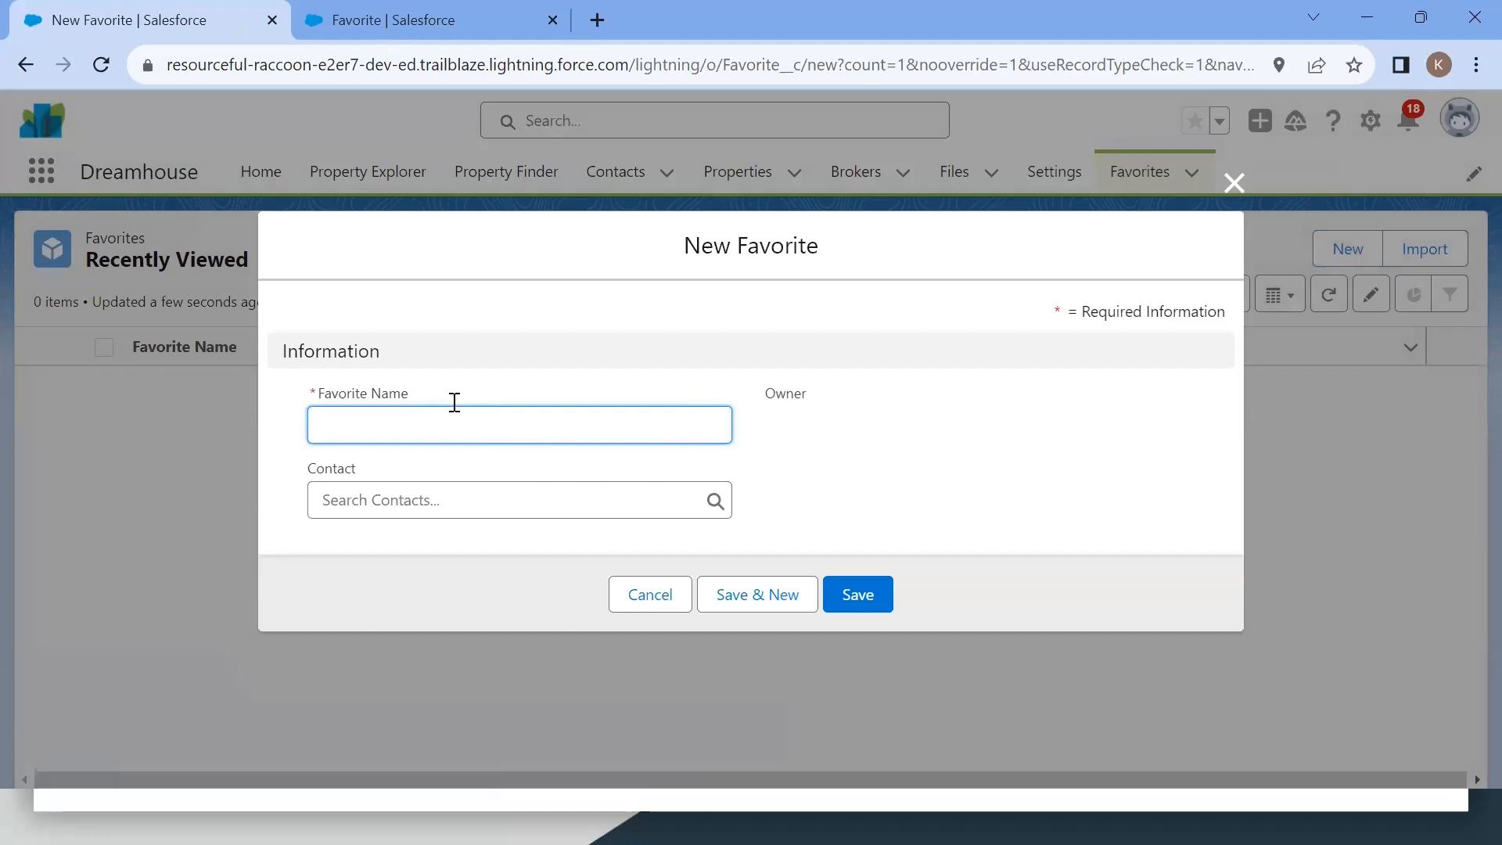
pyautogui.write('Fav1')
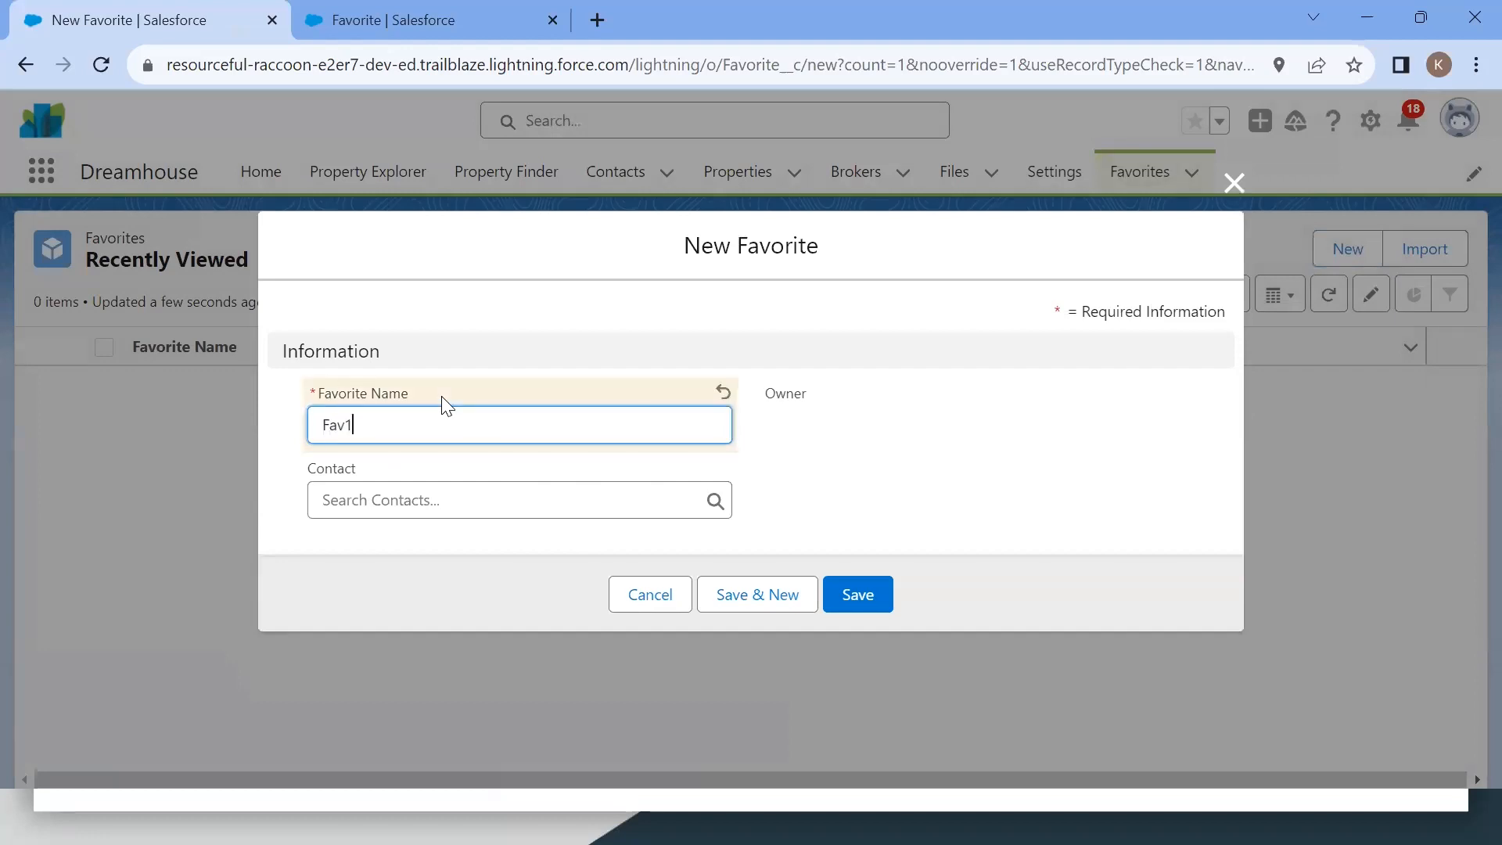
pyautogui.click(442, 501)
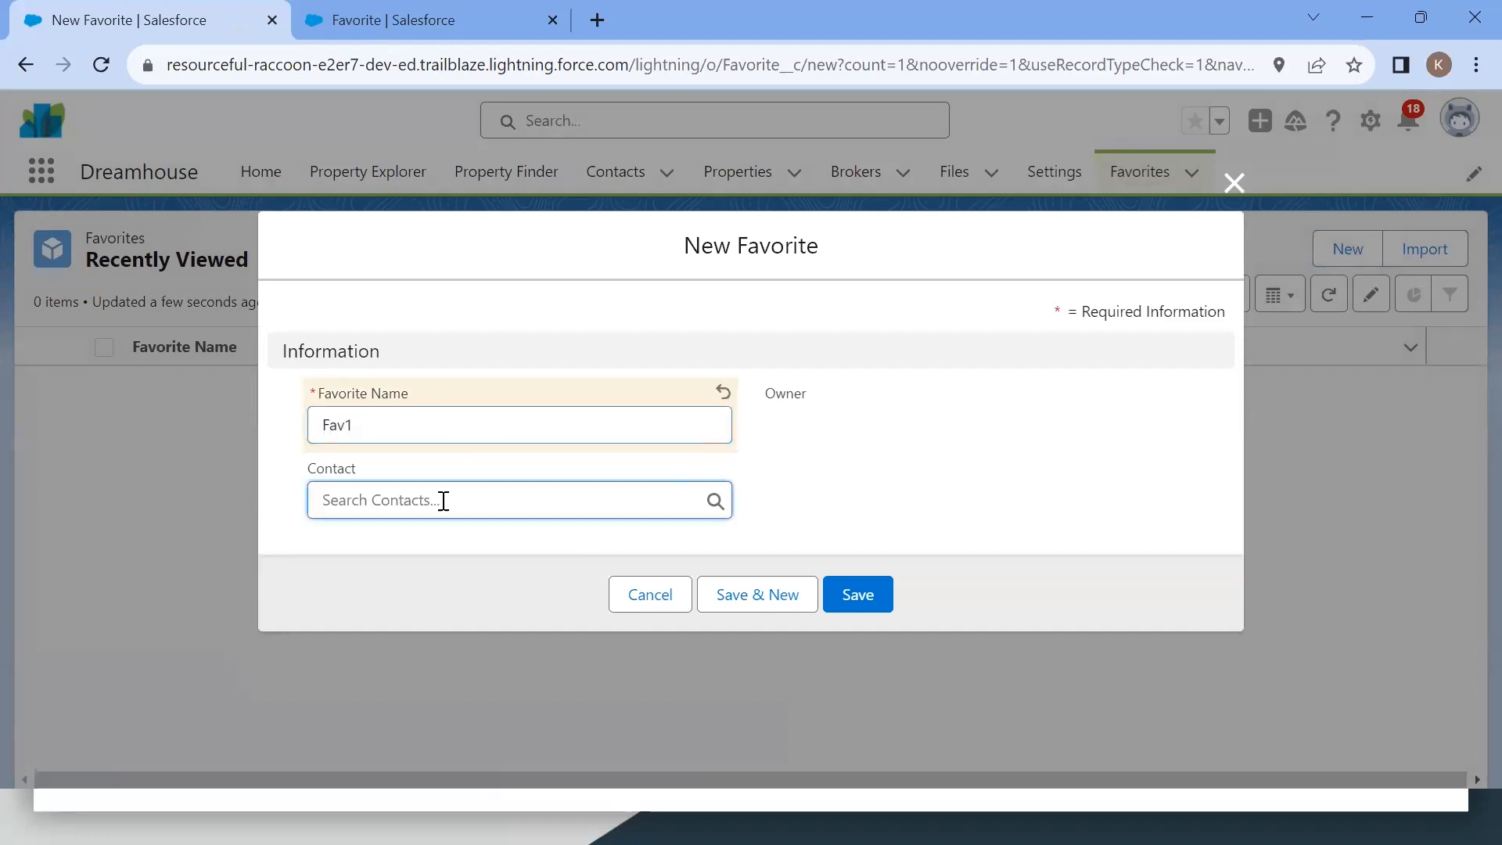
pyautogui.click(395, 346)
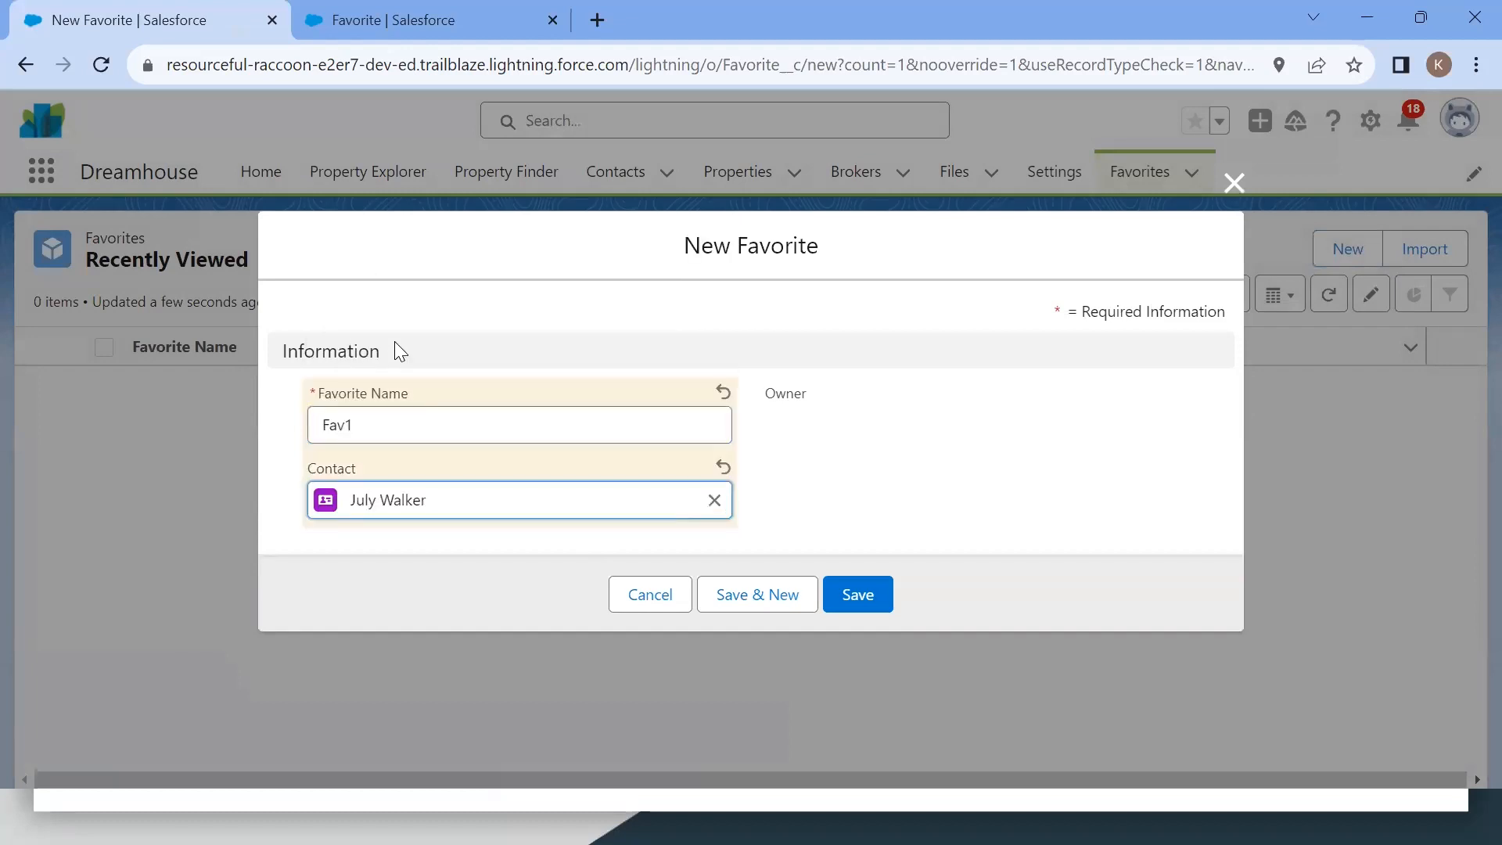
pyautogui.click(859, 596)
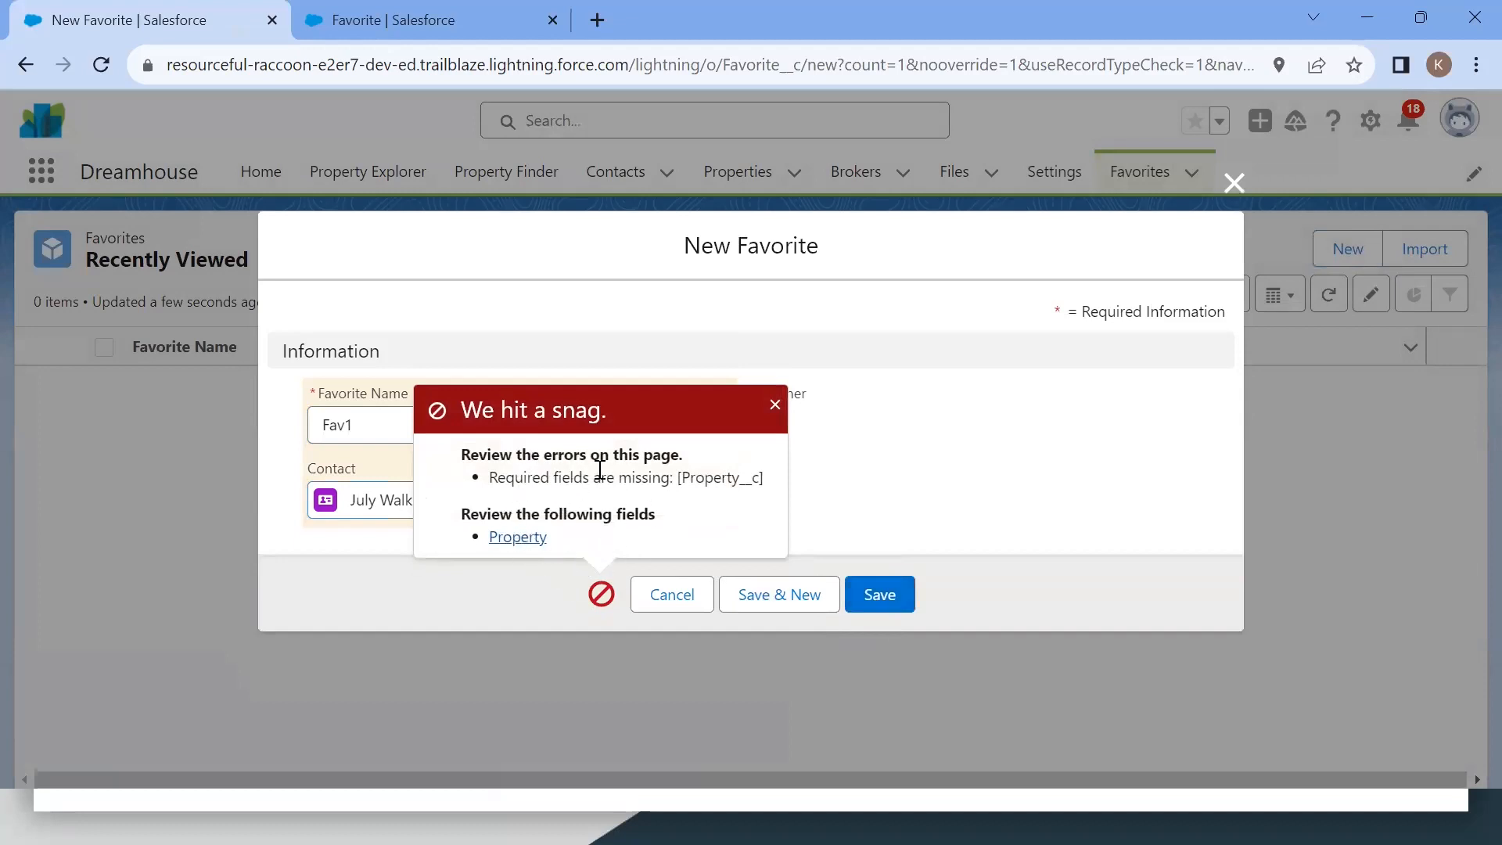
# Step: Dismiss the save error and try saving the Fav1 Favorite record again
pyautogui.tripleClick(503, 479)
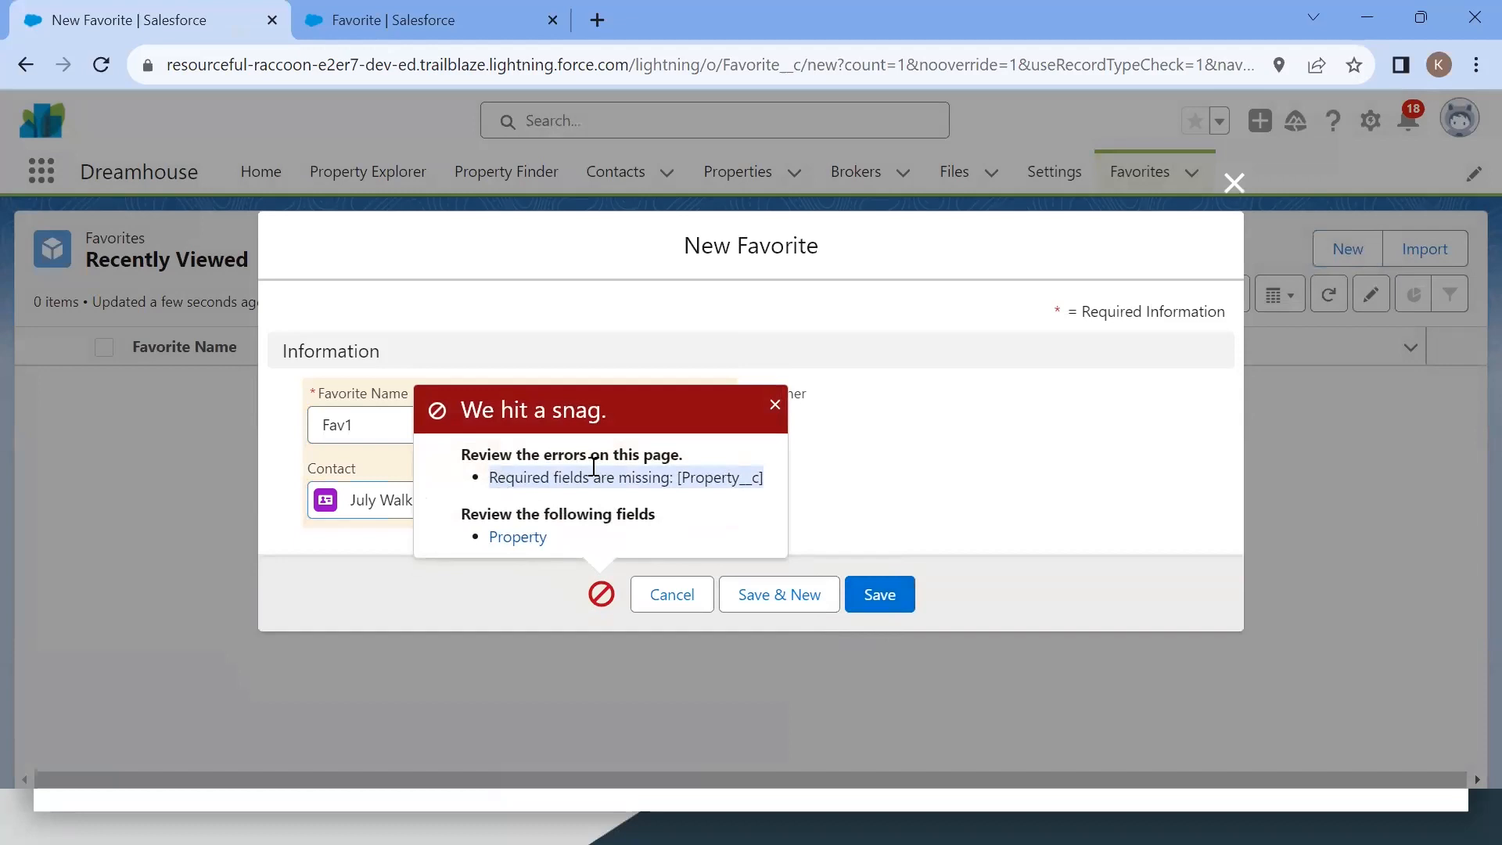
pyautogui.click(776, 406)
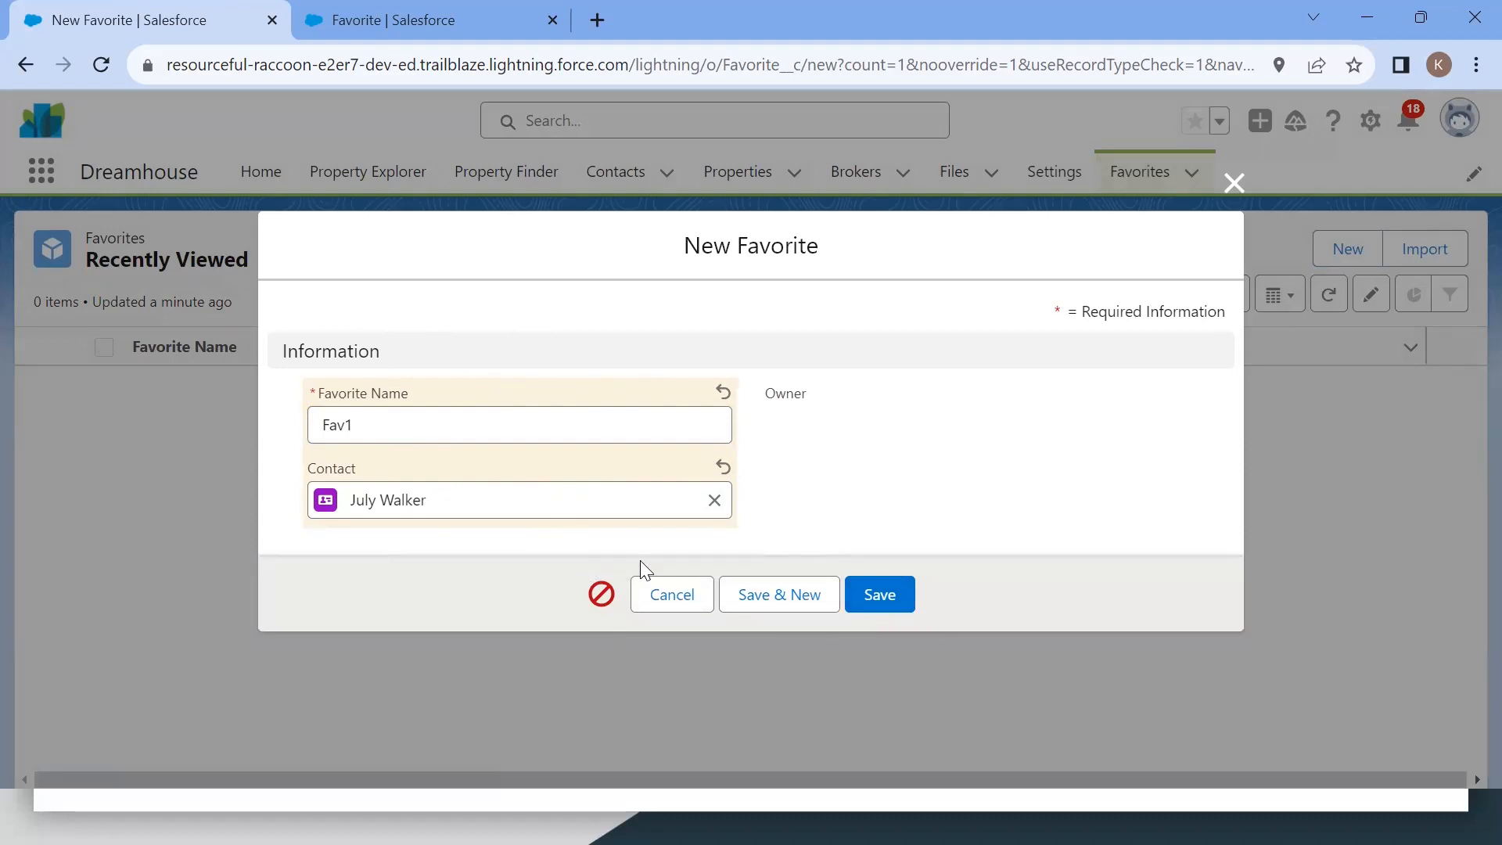
pyautogui.click(865, 598)
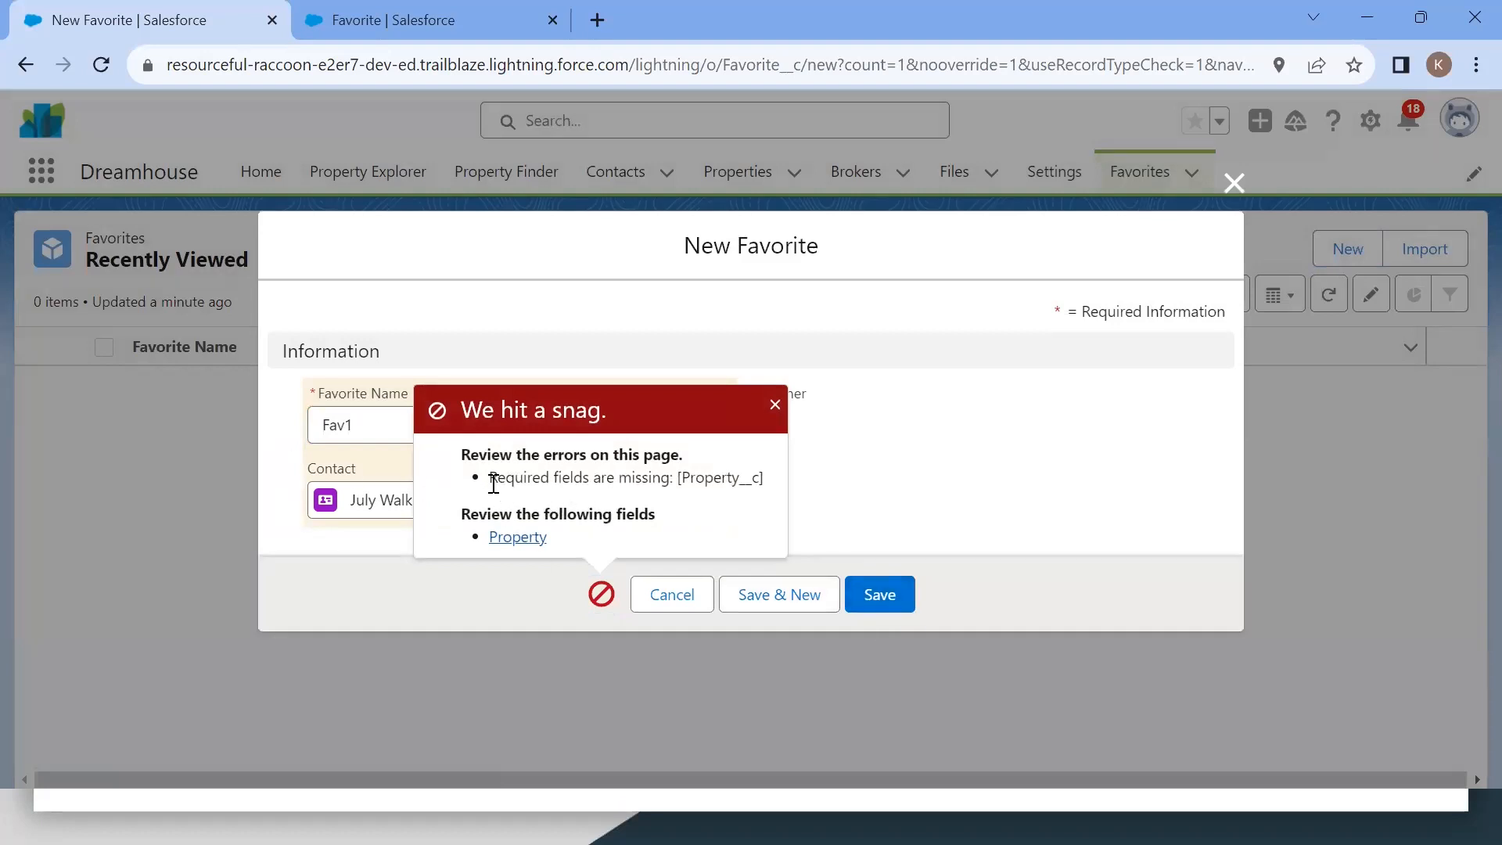
# Step: Remove the contact from the Fav1 Favorite, retry saving it, and cancel the new Favorite form
pyautogui.click(775, 405)
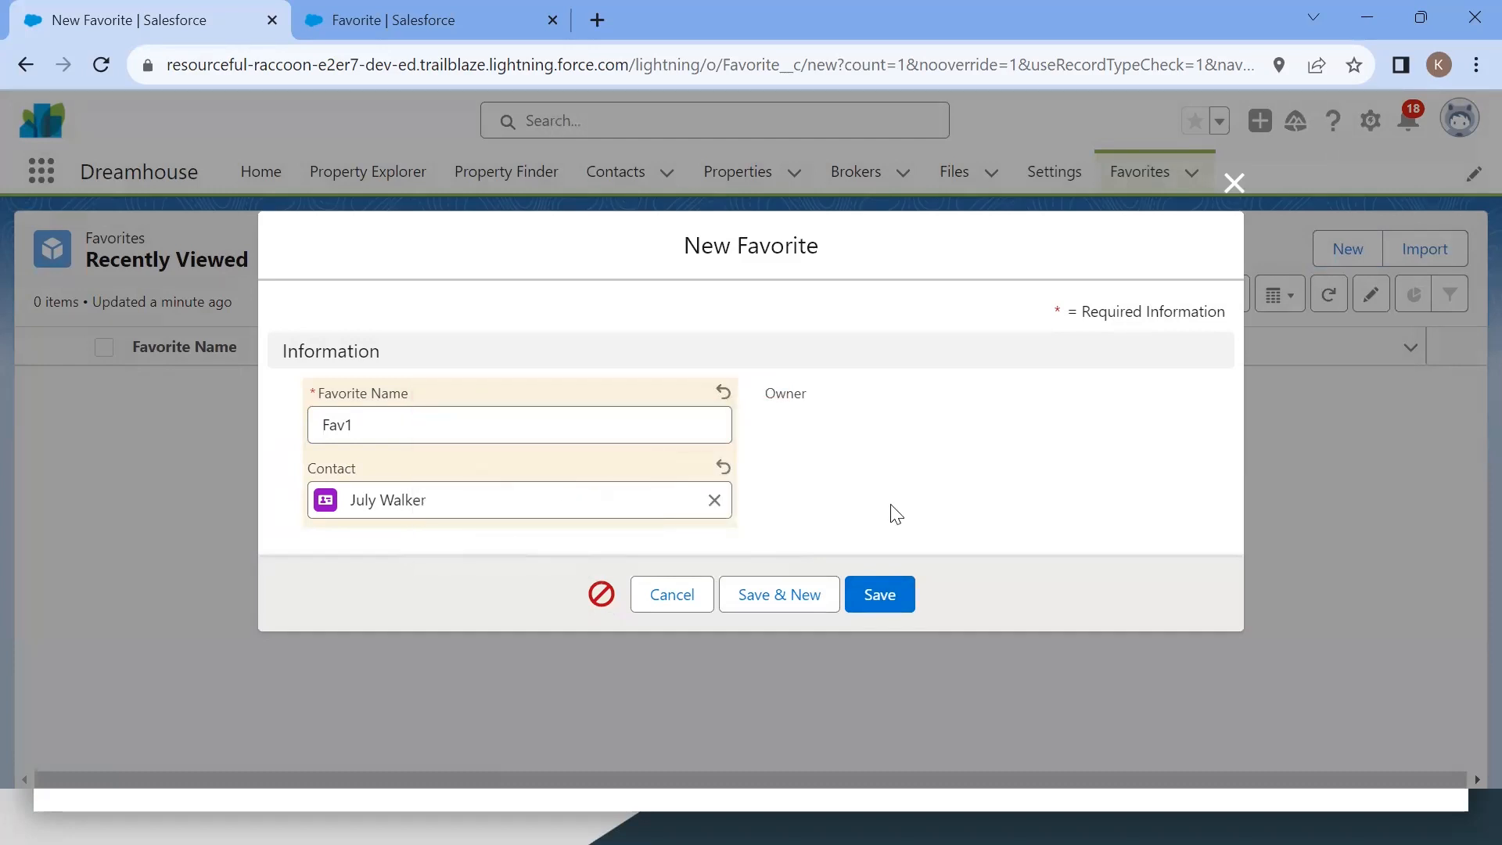
pyautogui.click(714, 500)
pyautogui.click(1011, 426)
pyautogui.click(896, 592)
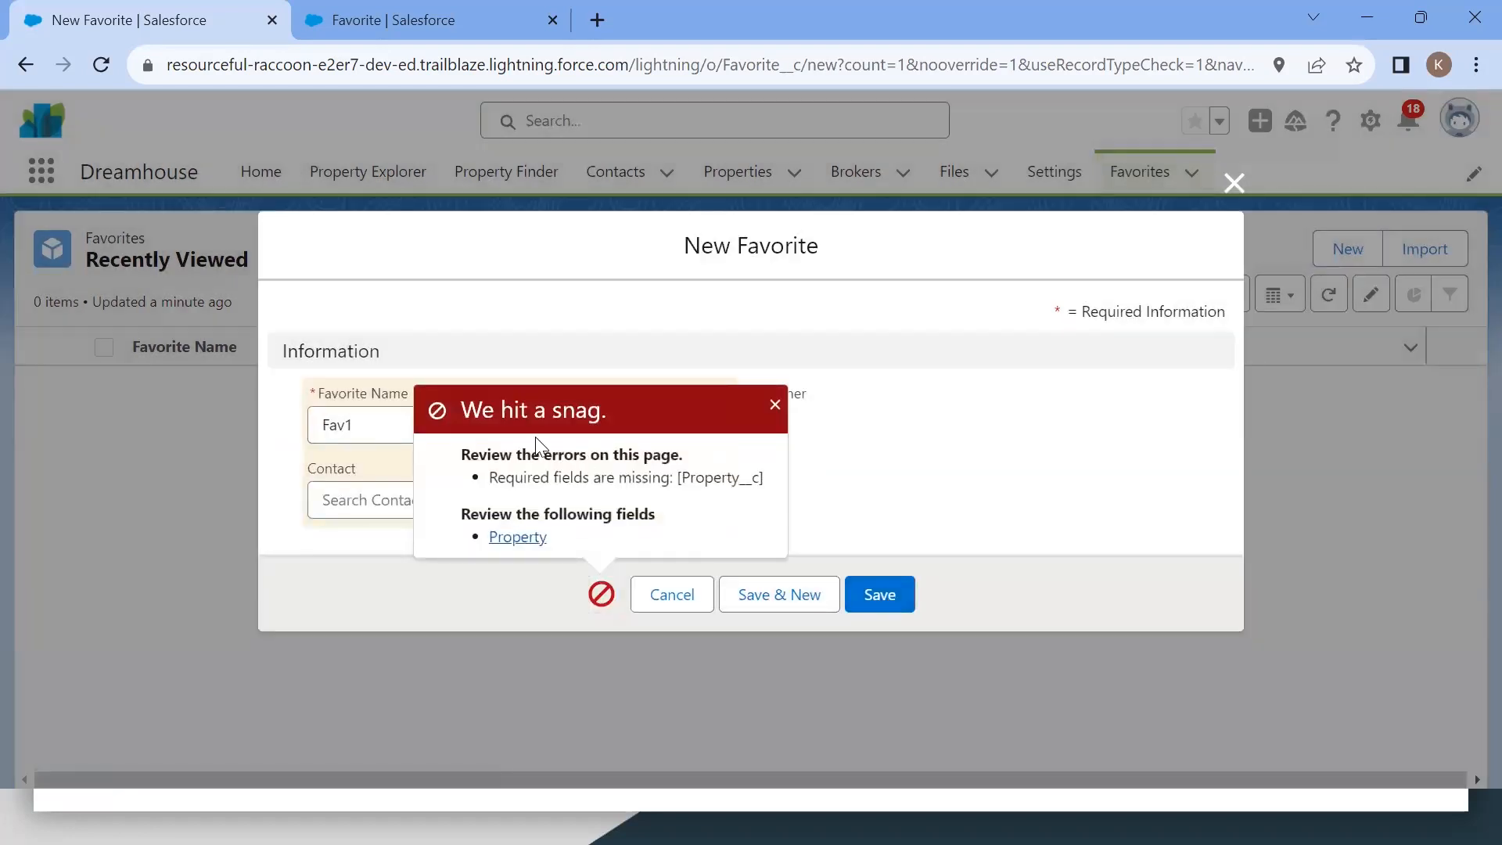
pyautogui.tripleClick(586, 485)
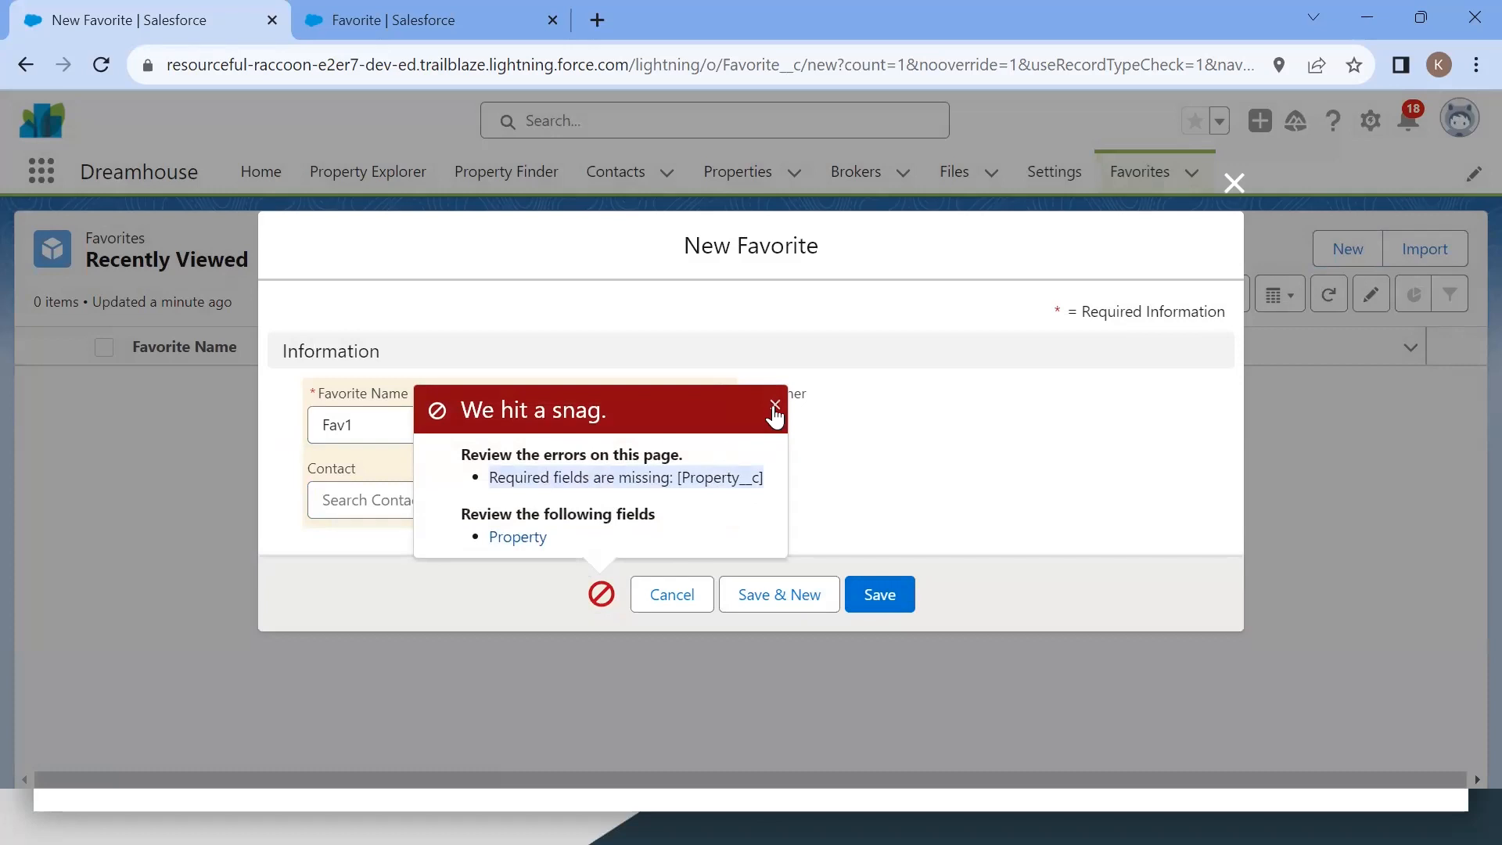
pyautogui.click(775, 407)
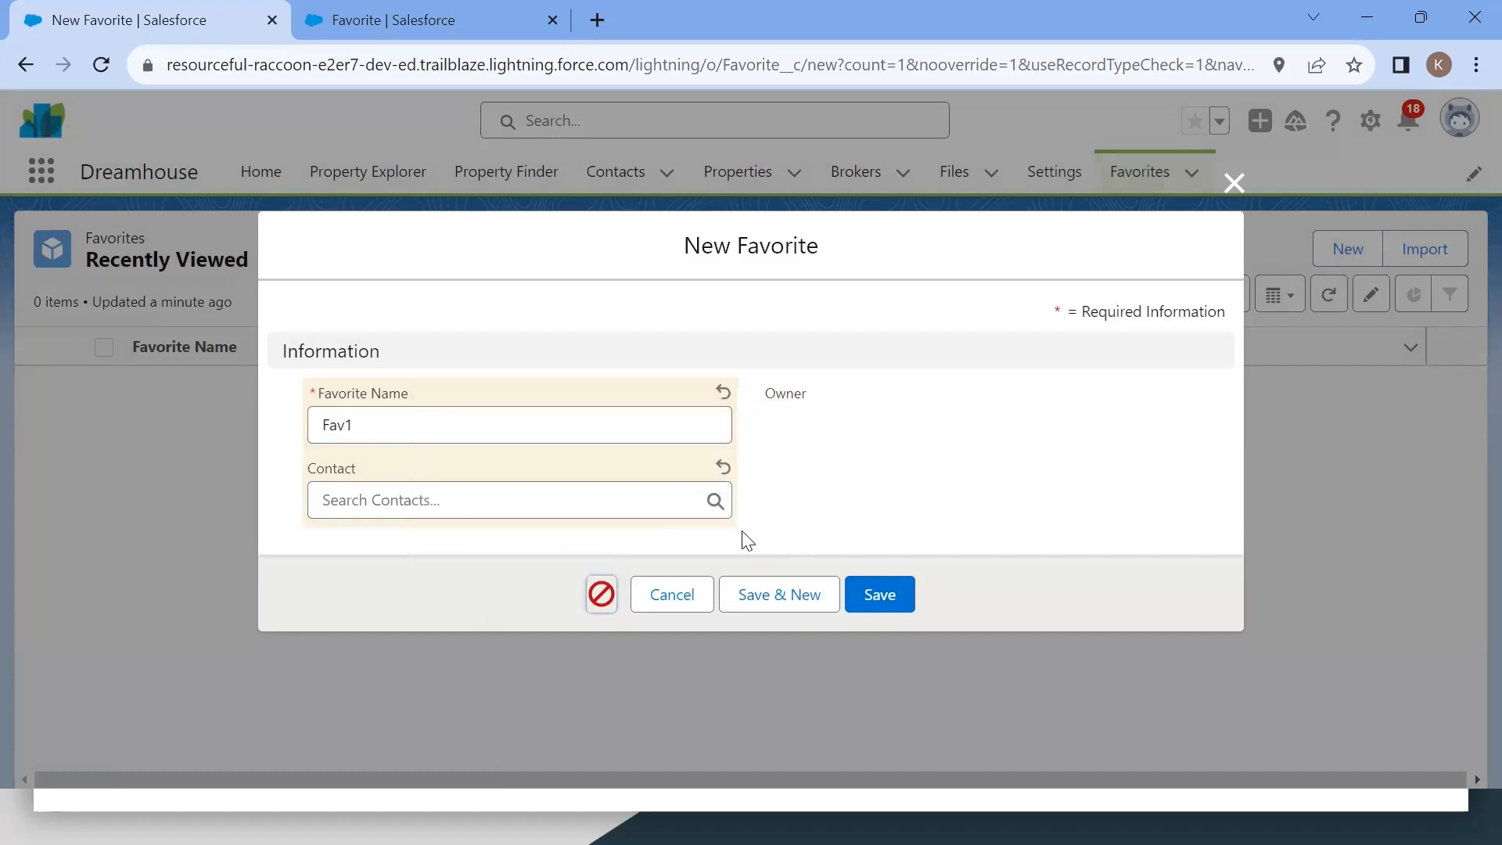
pyautogui.click(667, 604)
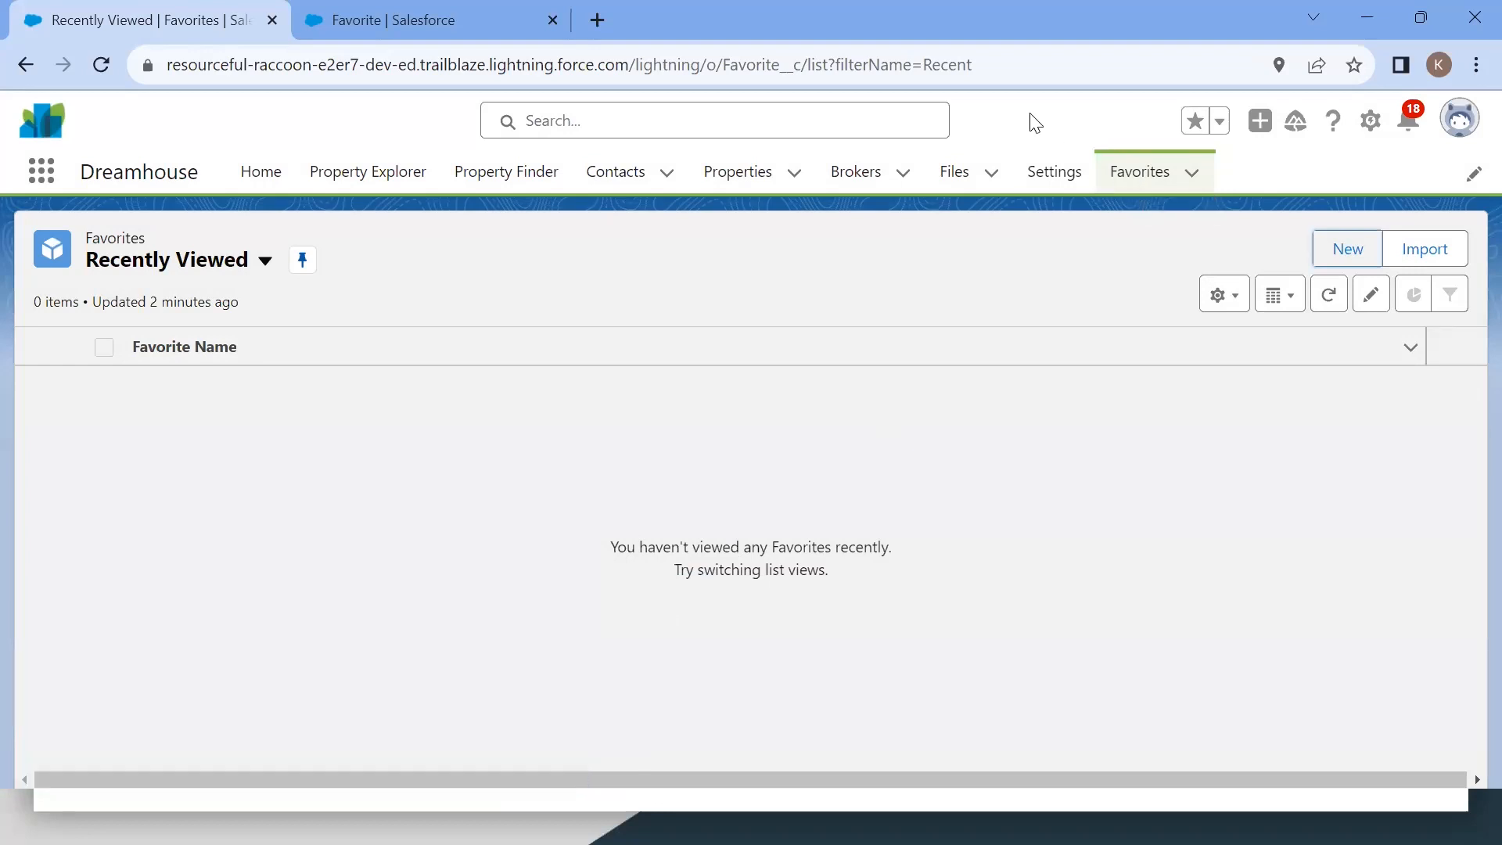
# Step: Open the Contemporary Luxury property and start a new Favorite from its related Favorites list
pyautogui.click(1178, 562)
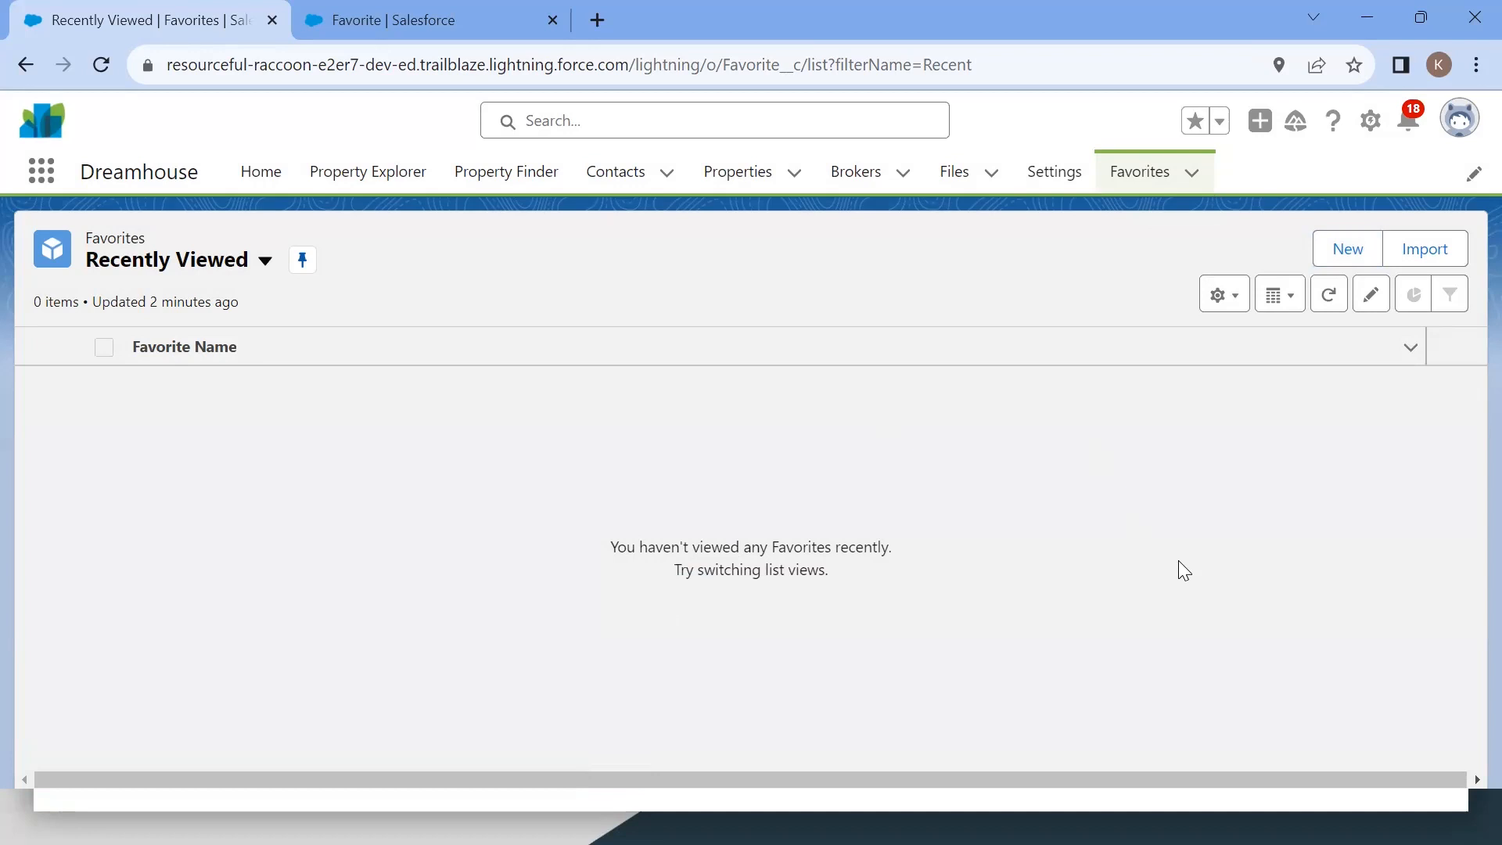
pyautogui.click(740, 173)
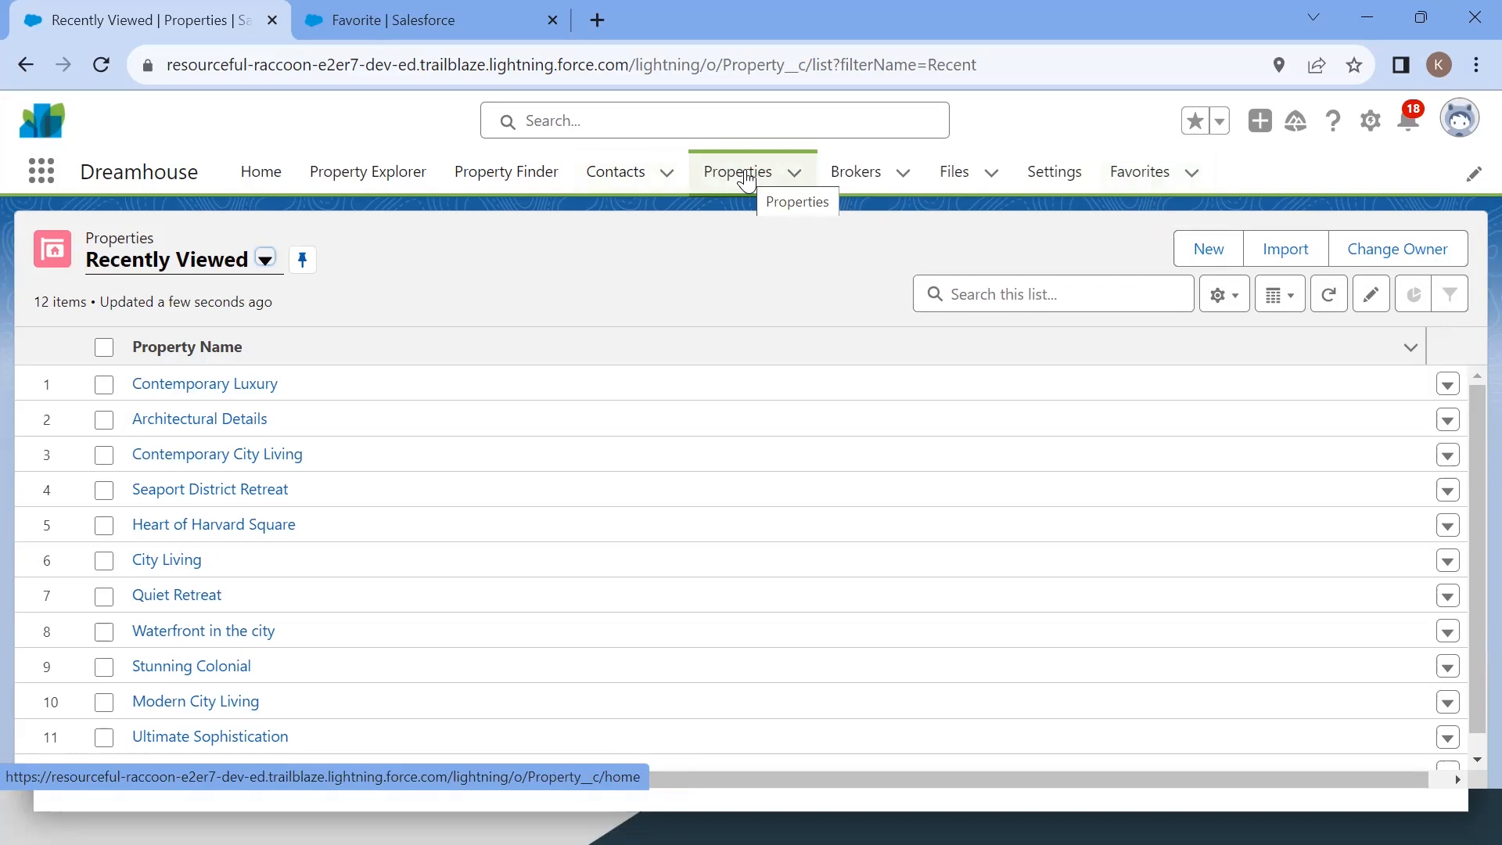
pyautogui.click(173, 387)
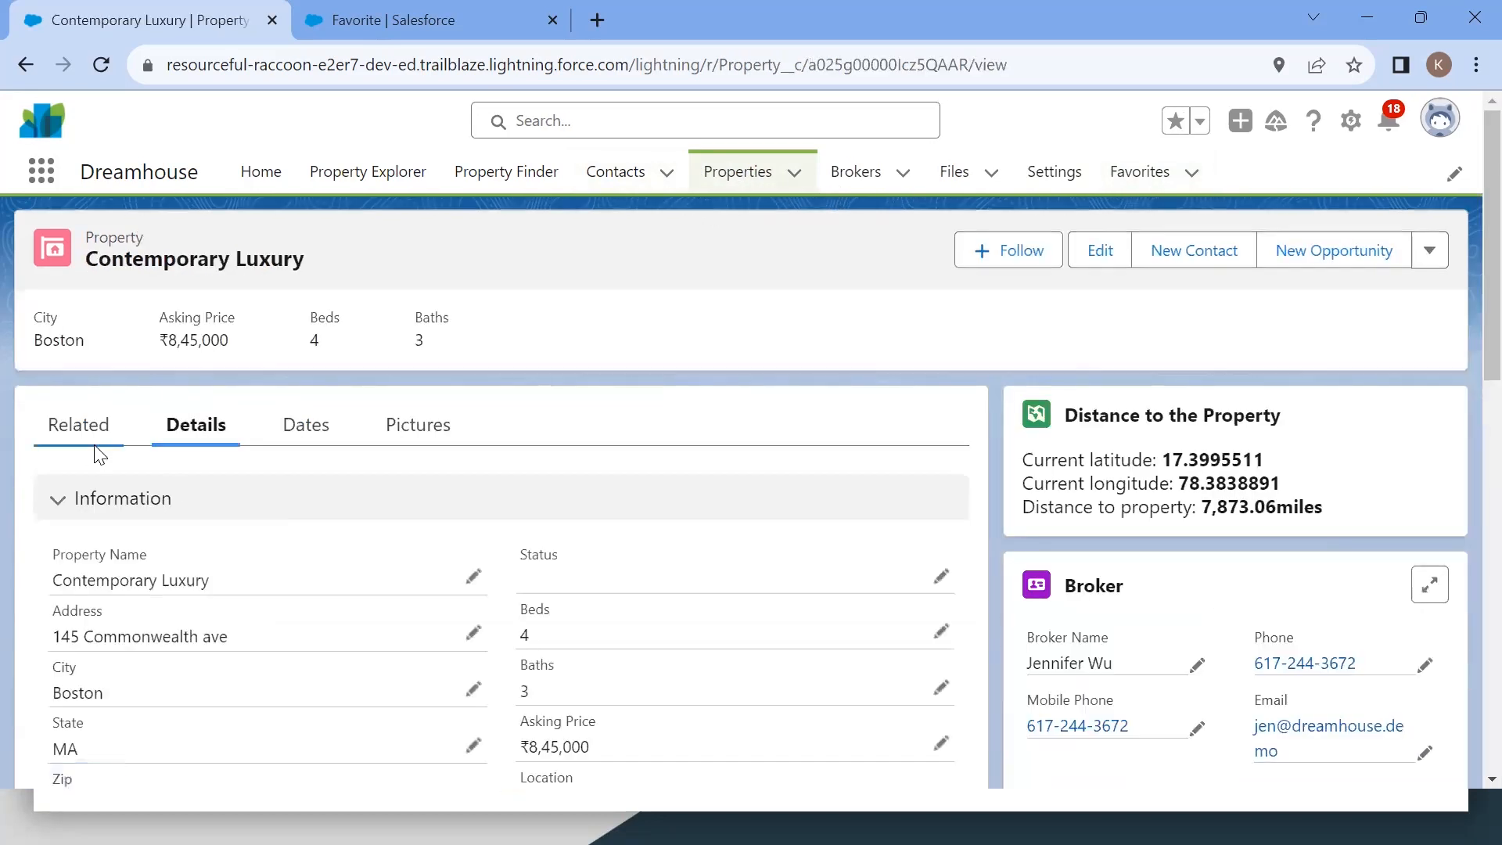
pyautogui.click(79, 433)
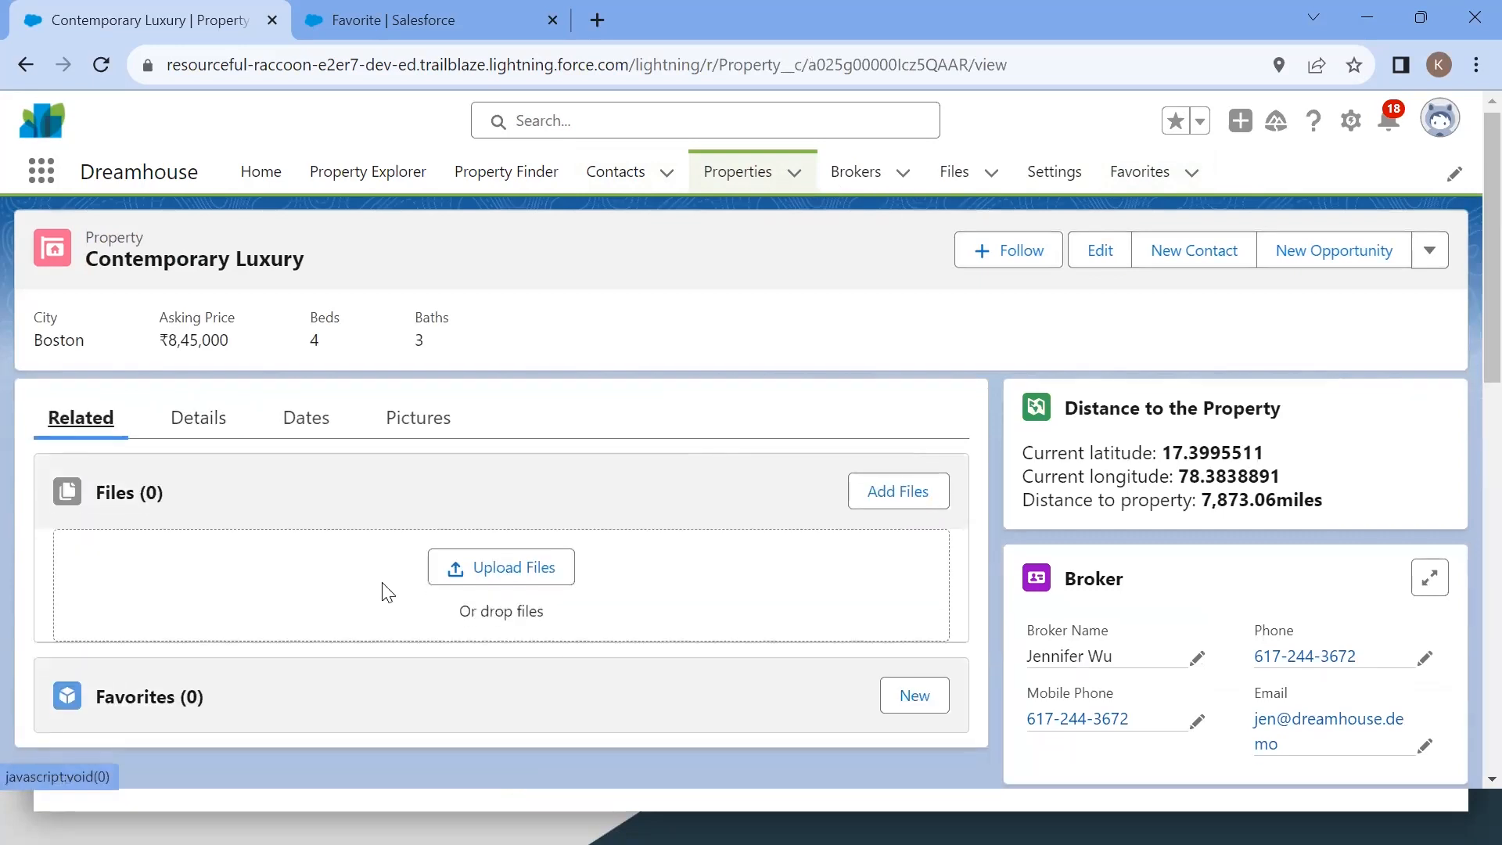
pyautogui.scroll(-2, 548, 603)
pyautogui.click(914, 591)
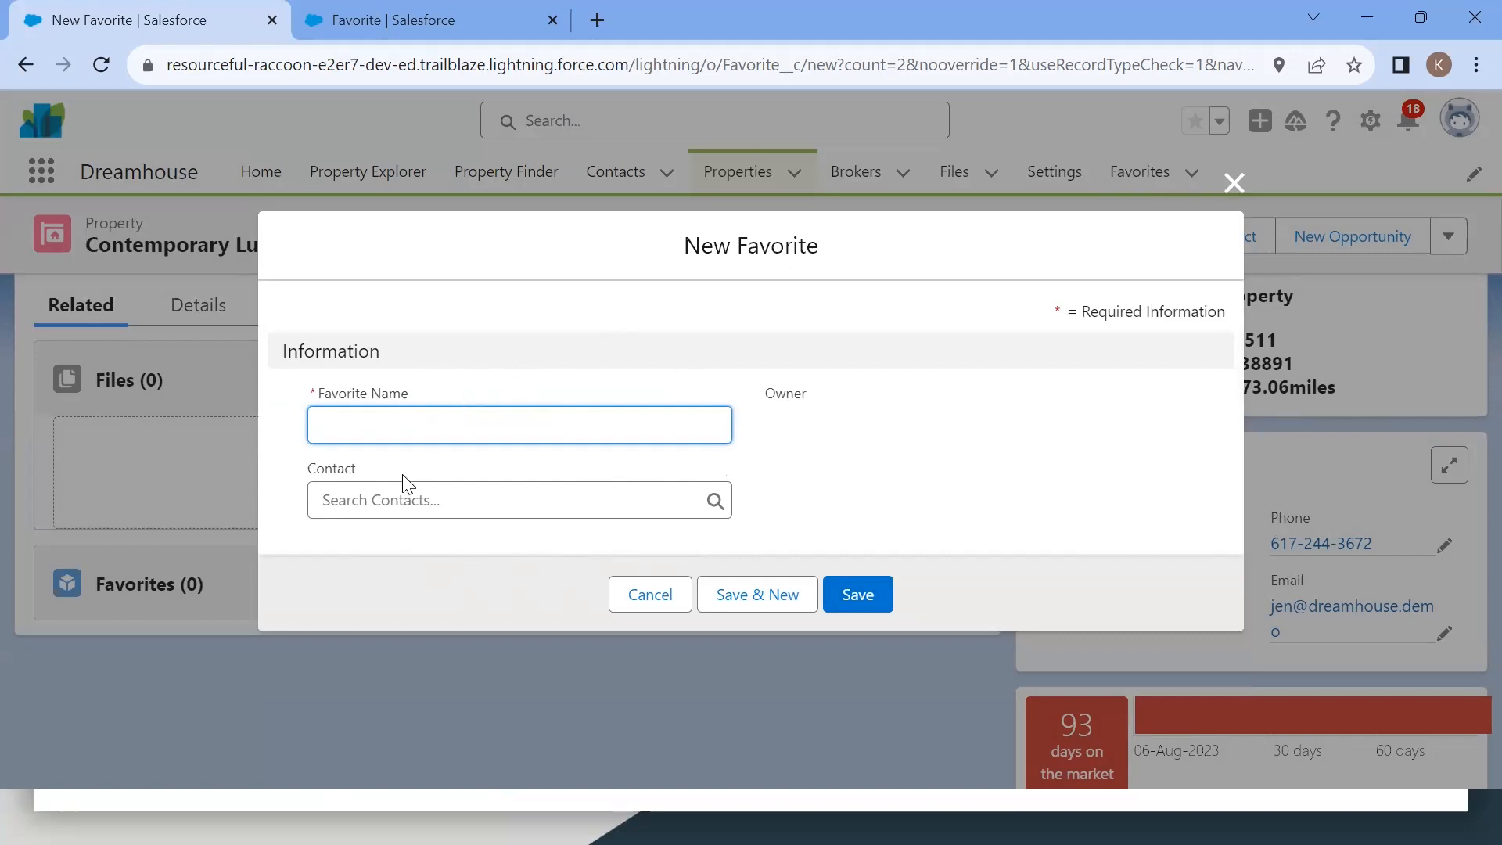
# Step: Name the Favorite Fav1, link it to a recent contact, and save it
pyautogui.click(381, 503)
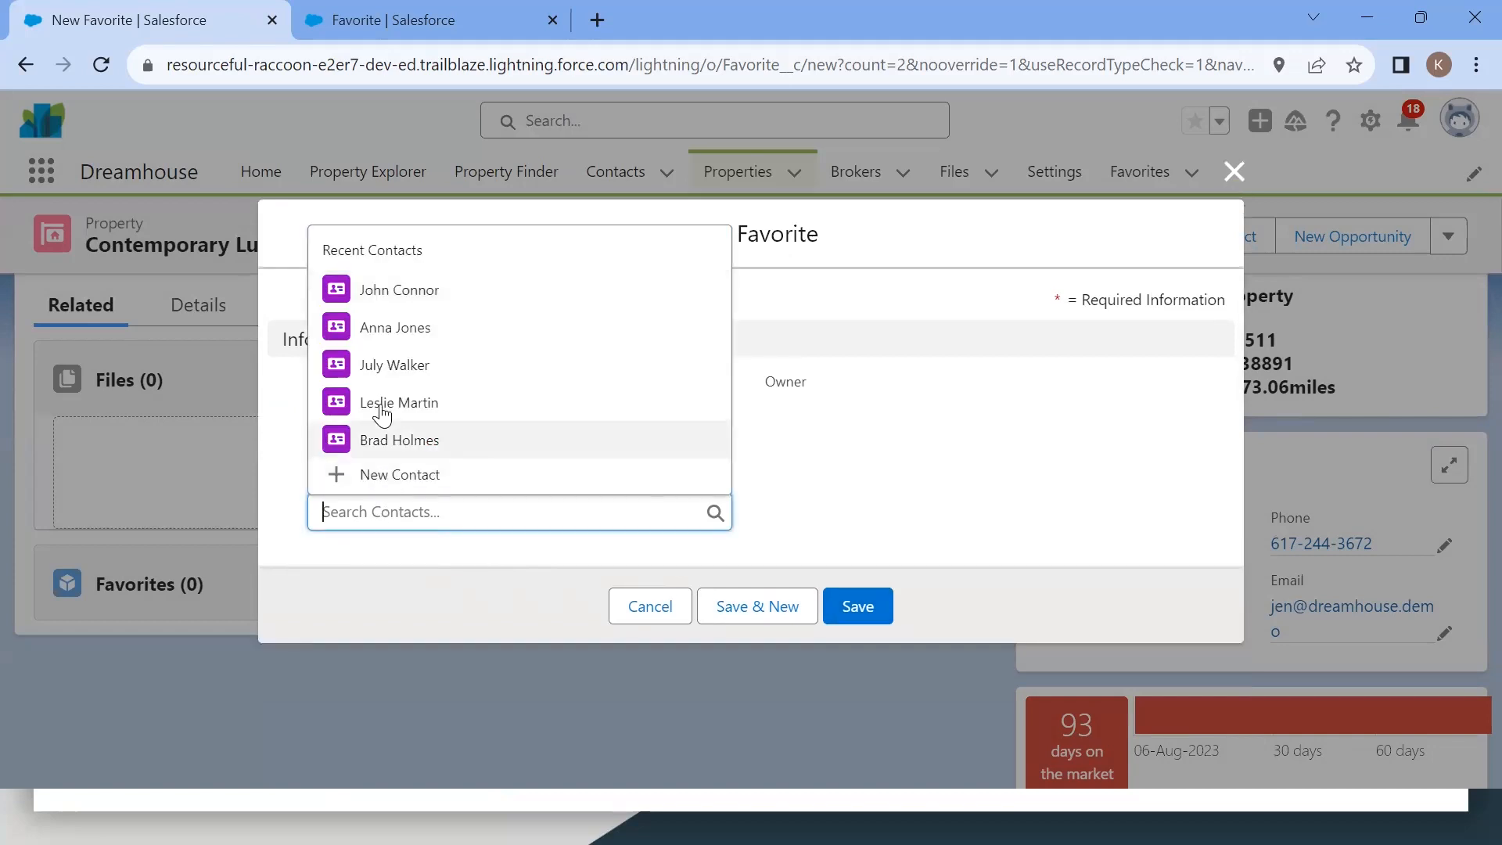
pyautogui.click(865, 463)
pyautogui.click(349, 412)
pyautogui.write('Fav1')
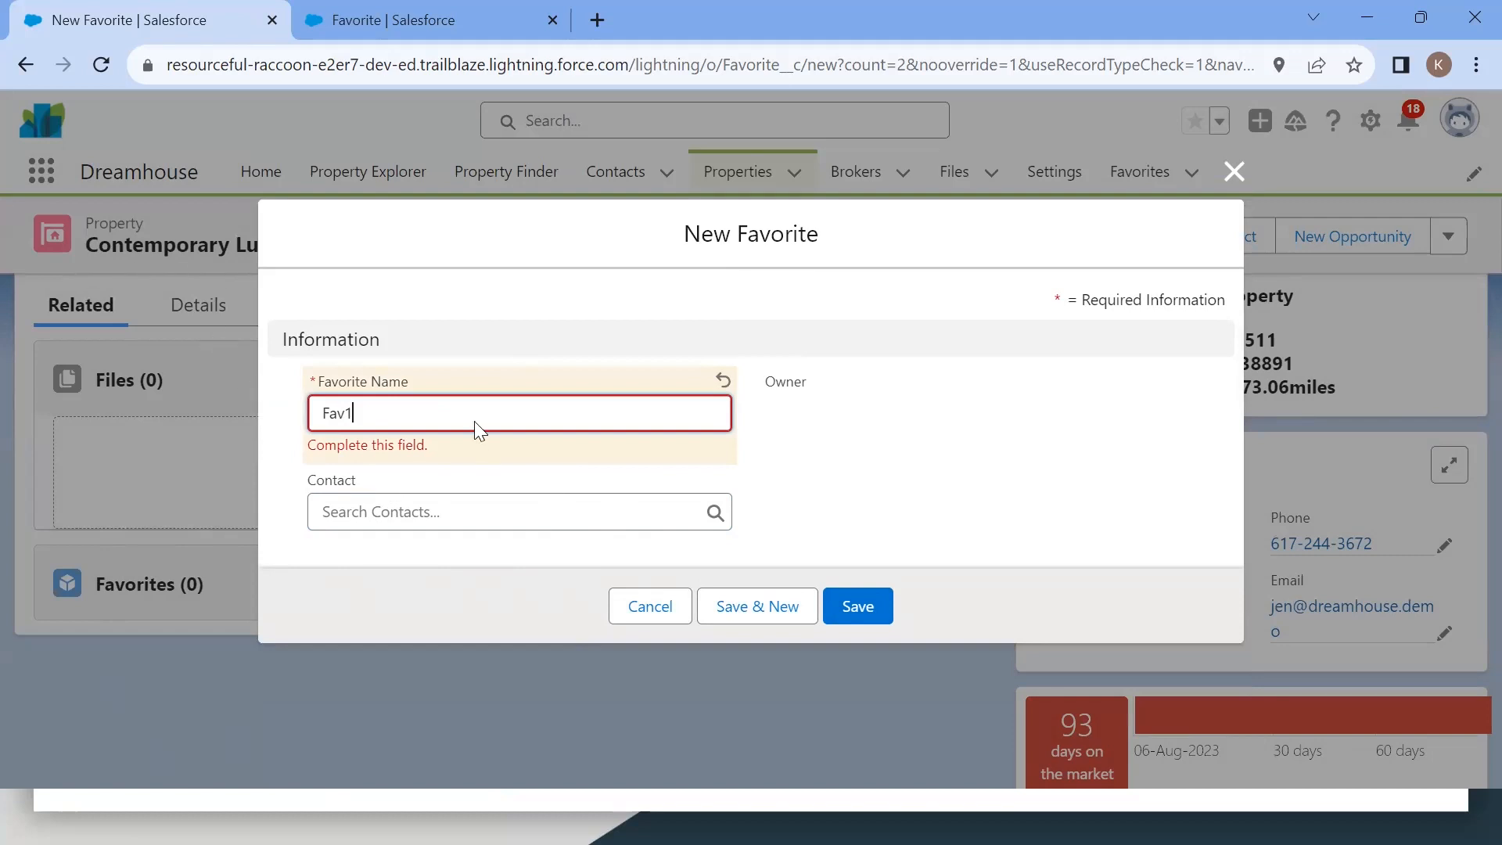
pyautogui.click(641, 610)
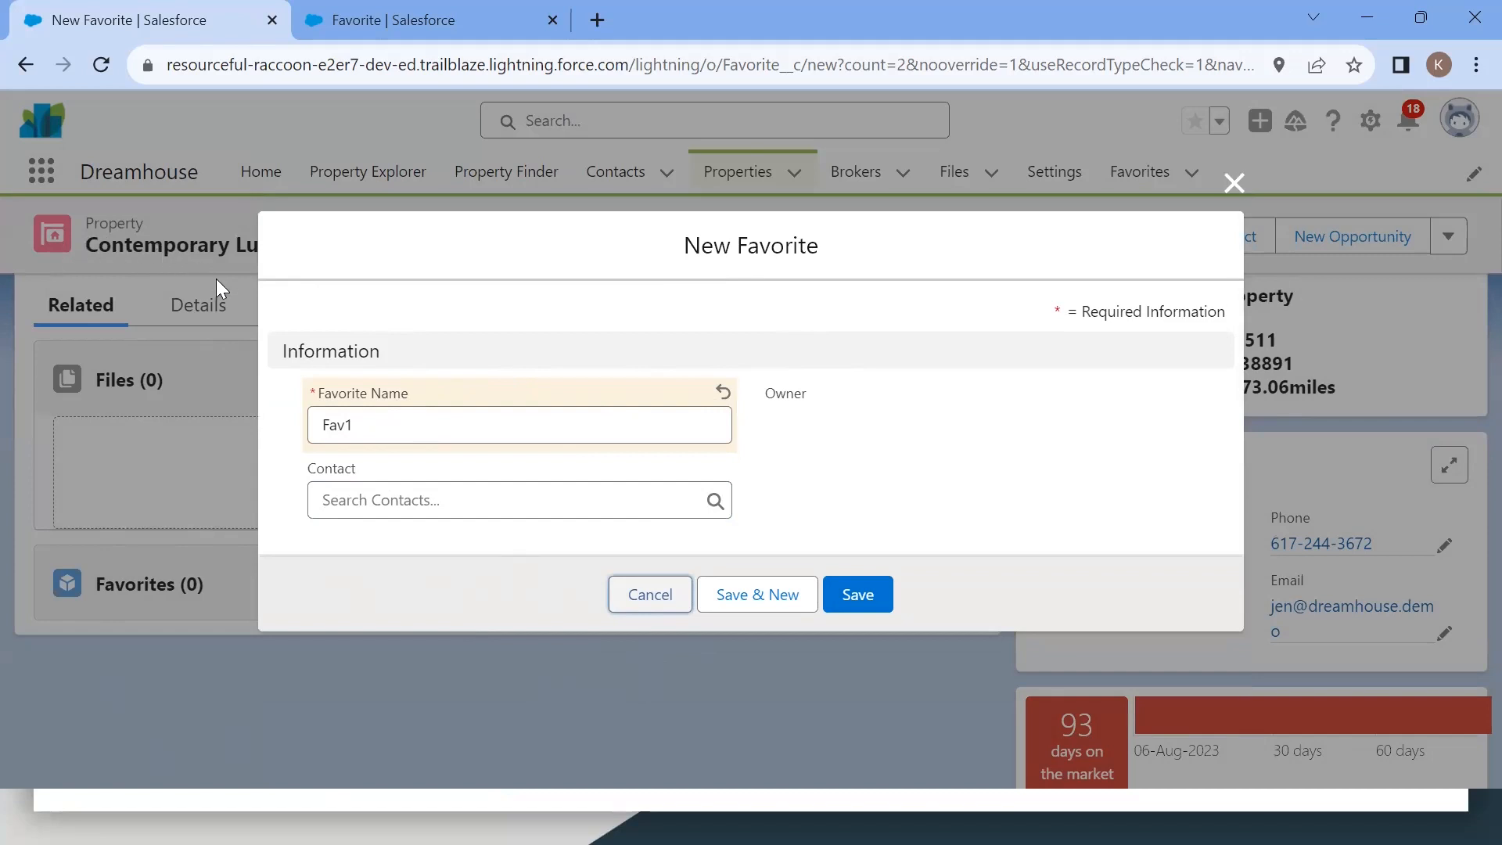
pyautogui.click(381, 494)
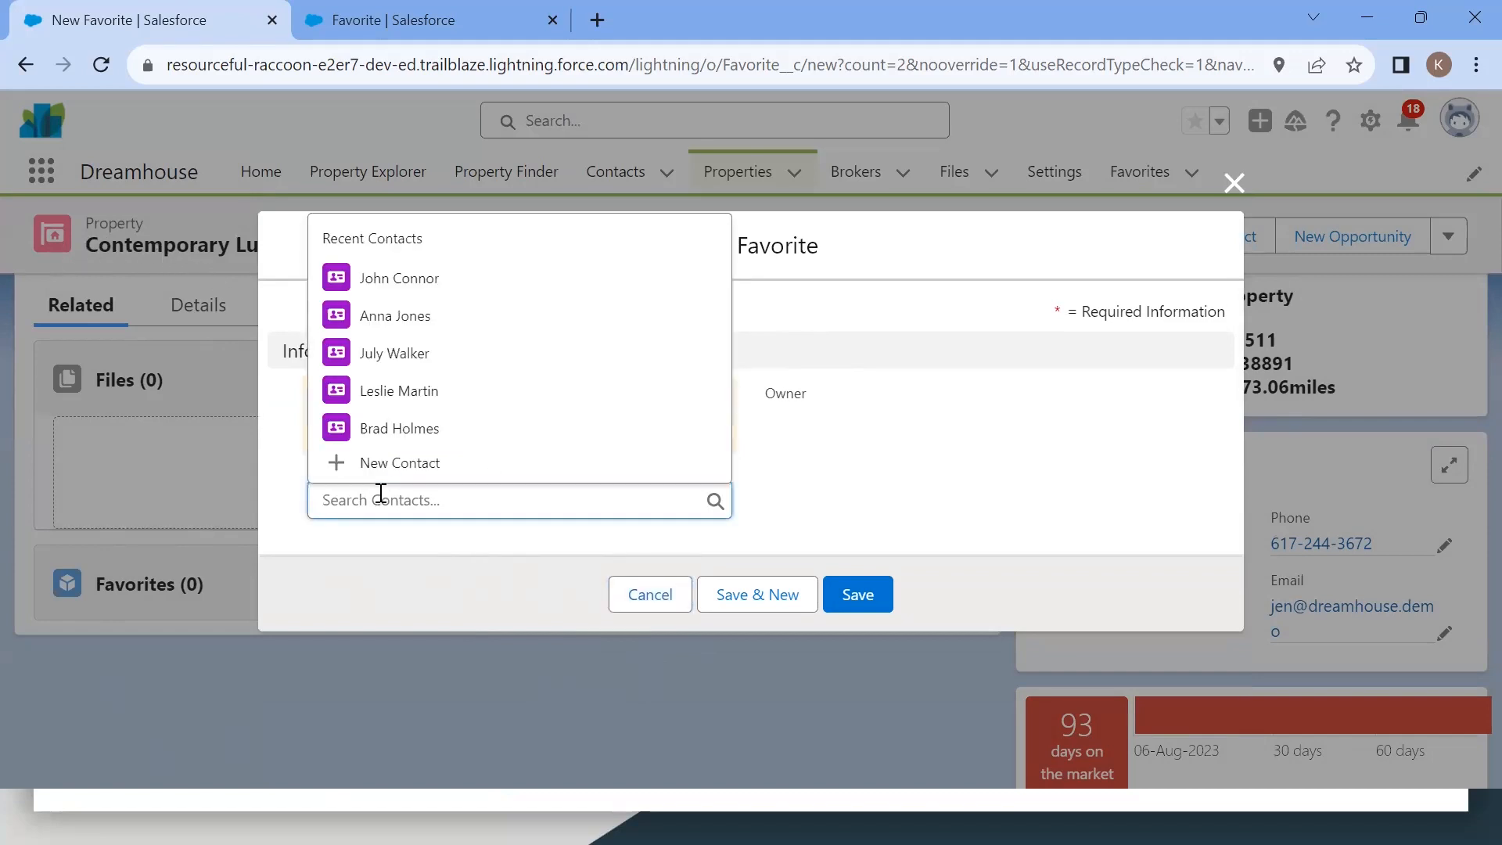
pyautogui.click(401, 387)
pyautogui.click(862, 609)
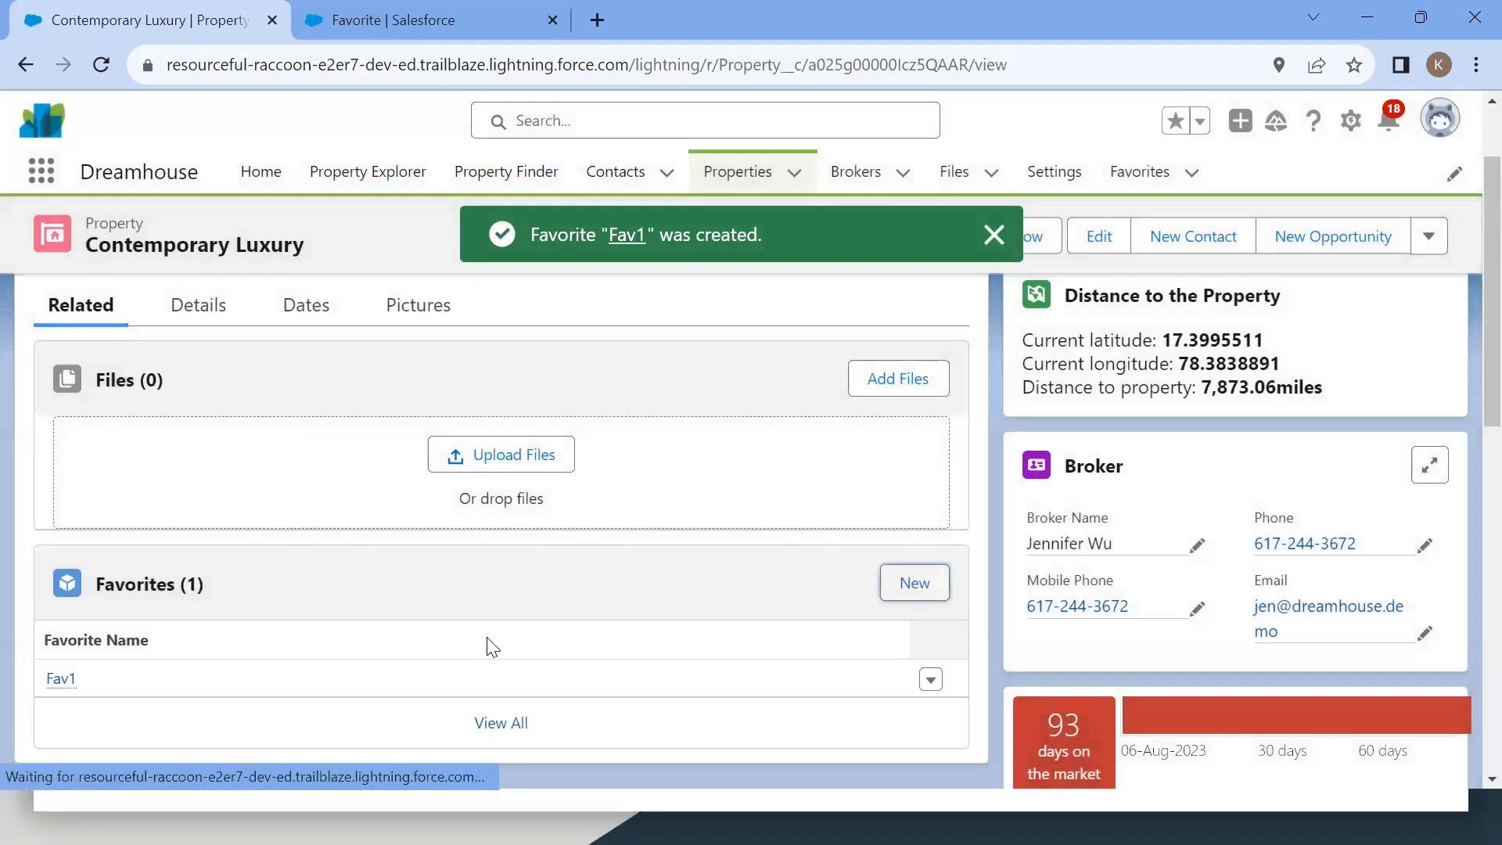
# Step: Open the Favorites list to check the new Fav1 record
pyautogui.scroll(-1, 167, 637)
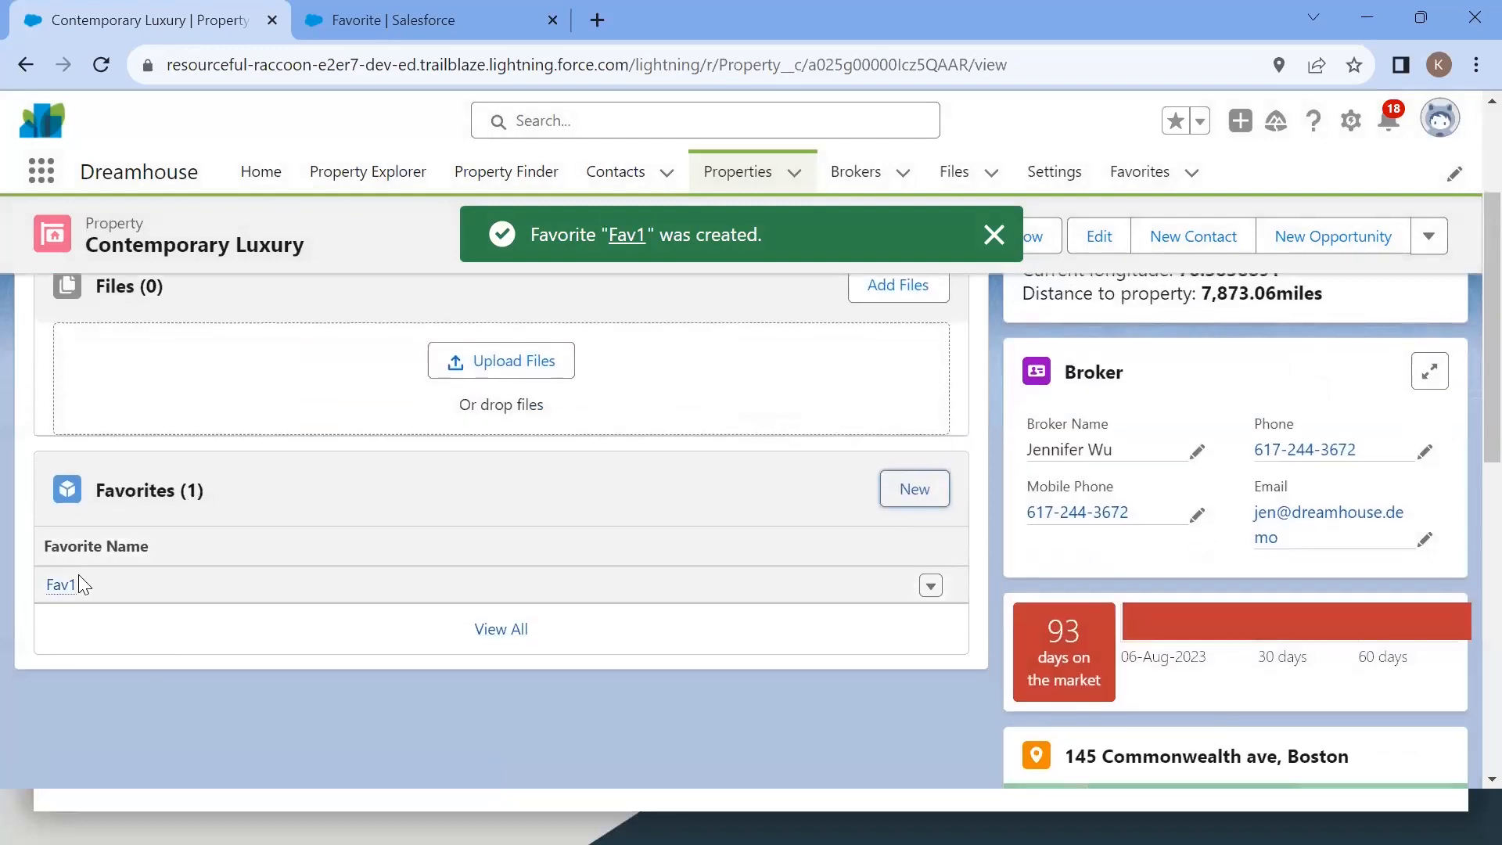
pyautogui.moveTo(72, 584)
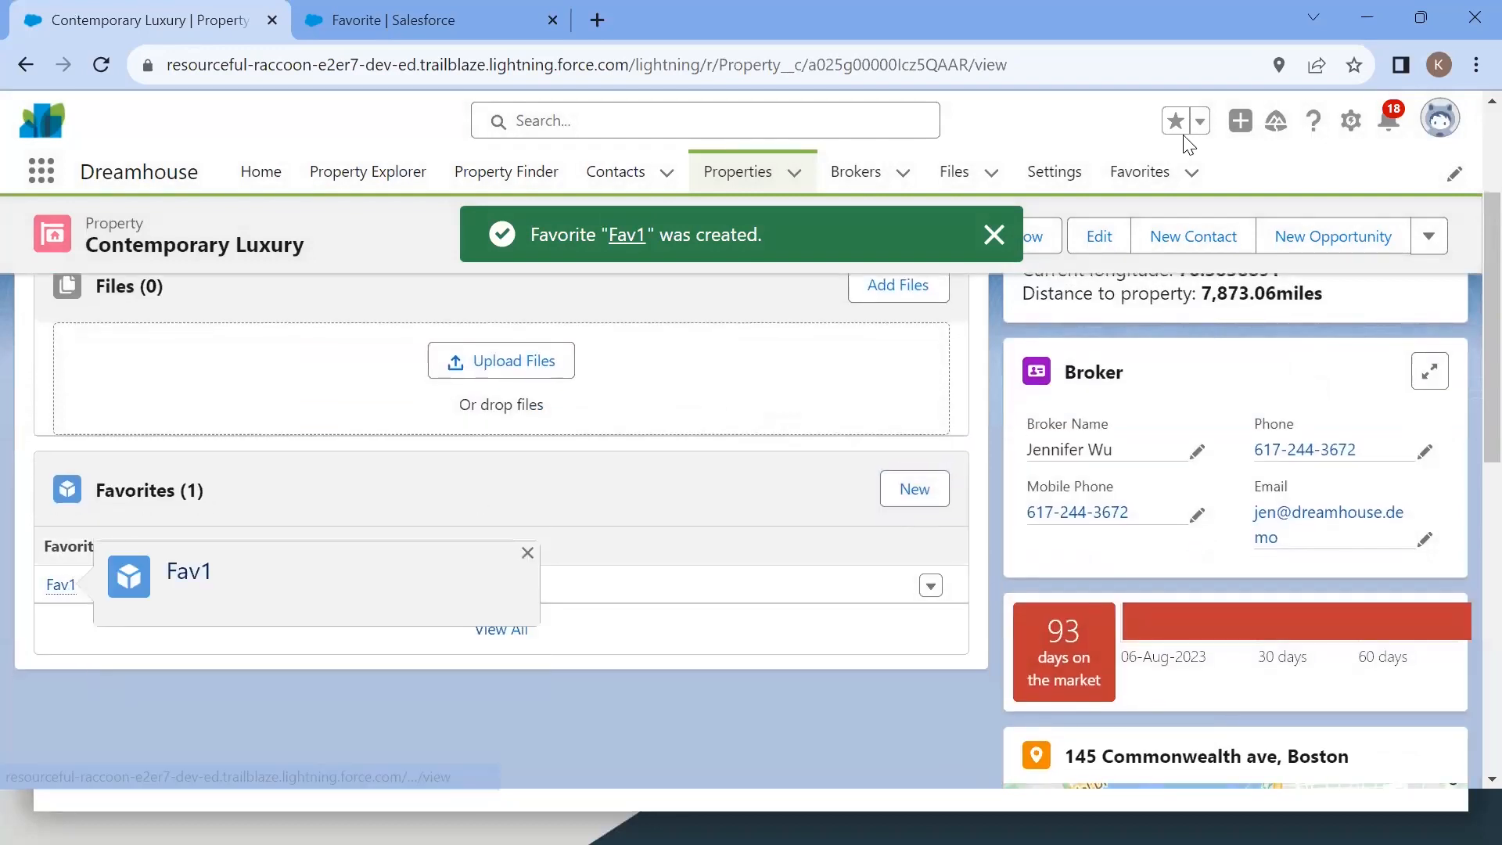
pyautogui.click(1116, 185)
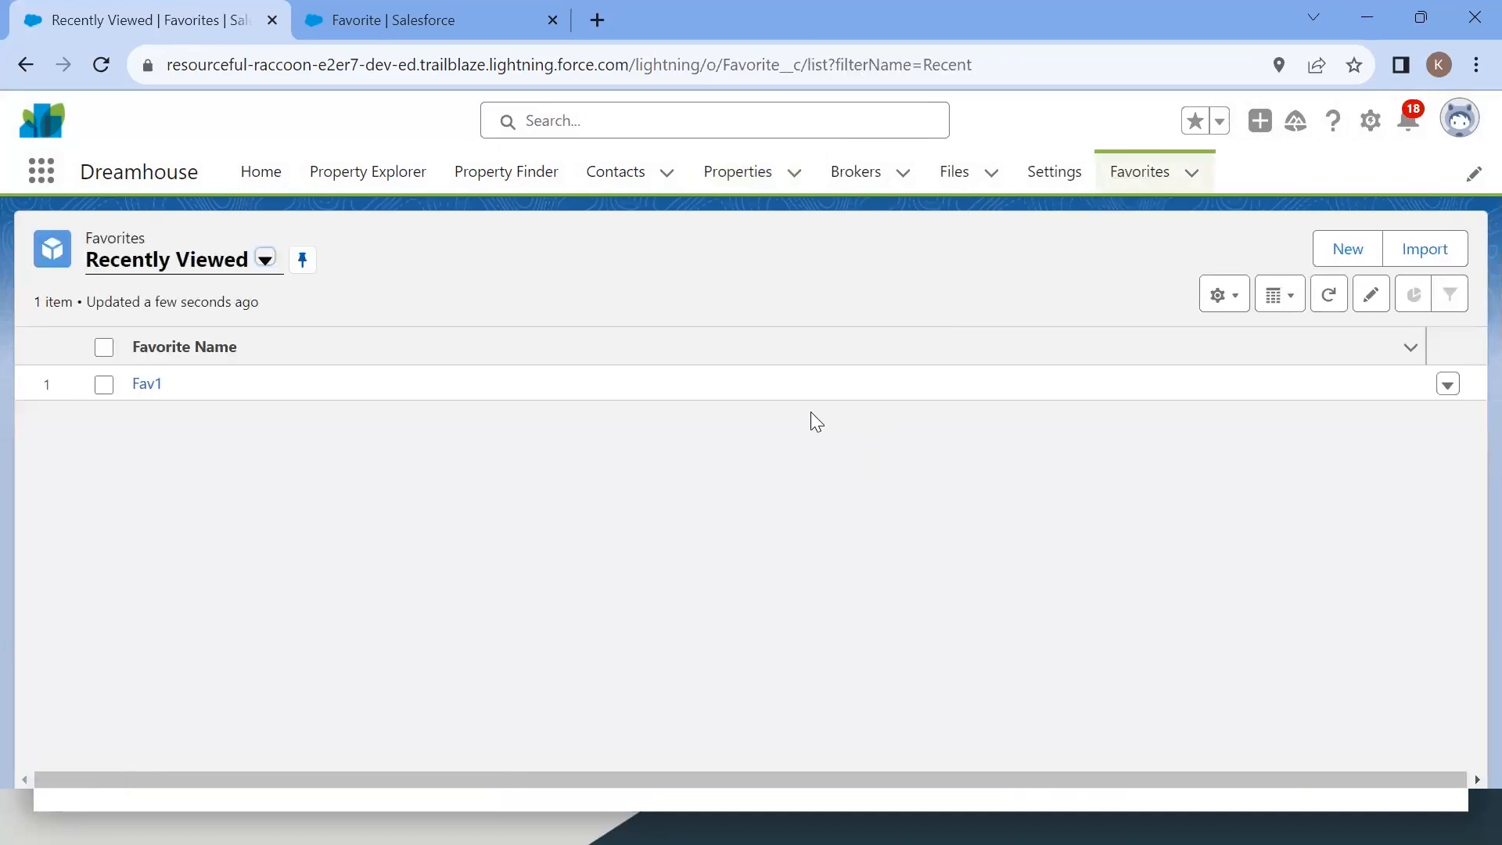
# Step: Try to create a Favorite named fav 2 directly from the Favorites list without a property, then close the form
pyautogui.click(1349, 248)
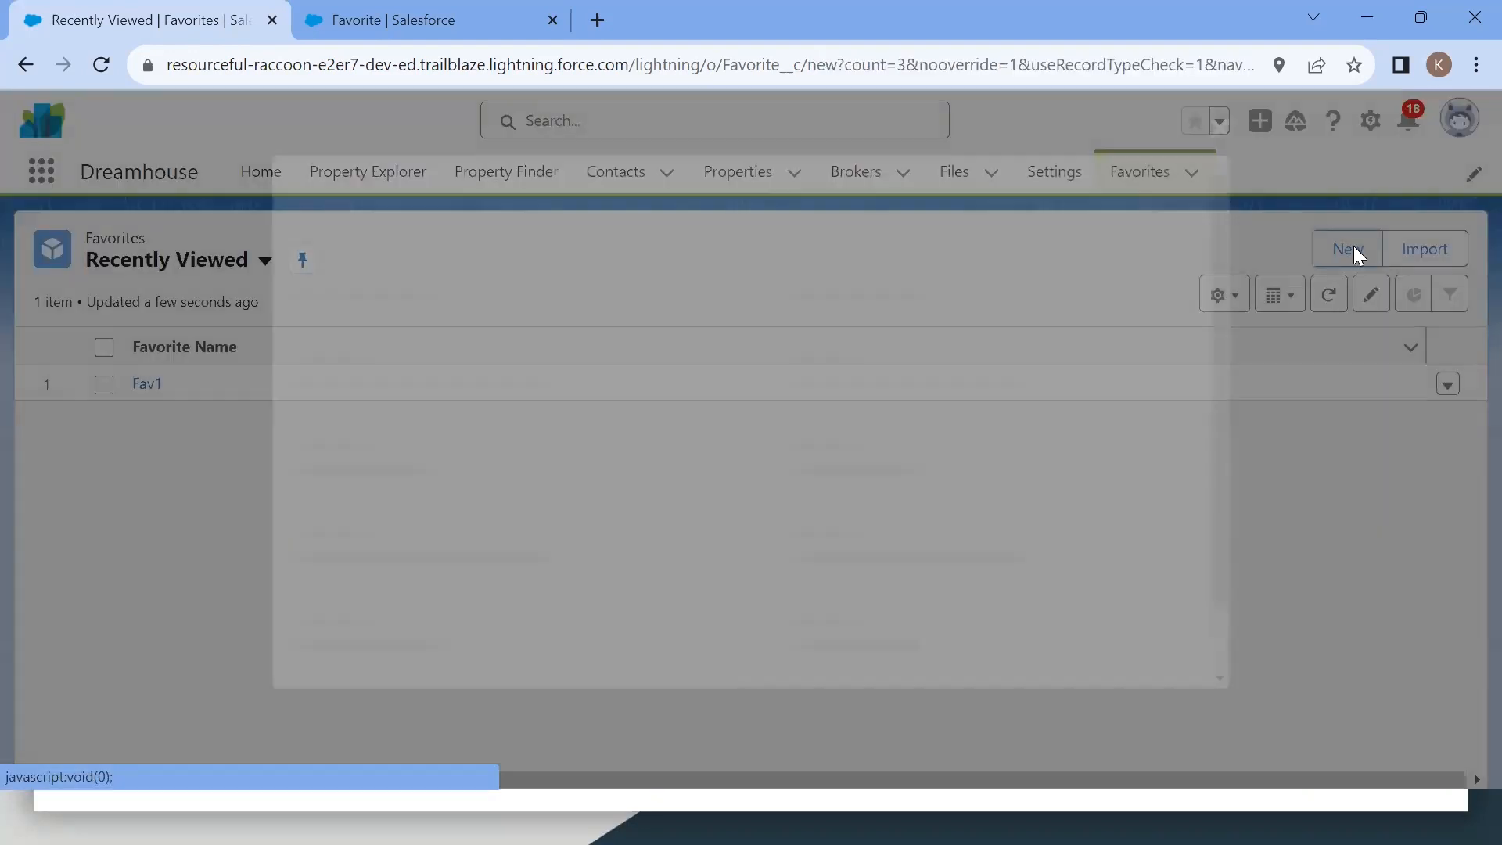
pyautogui.write('fav 2')
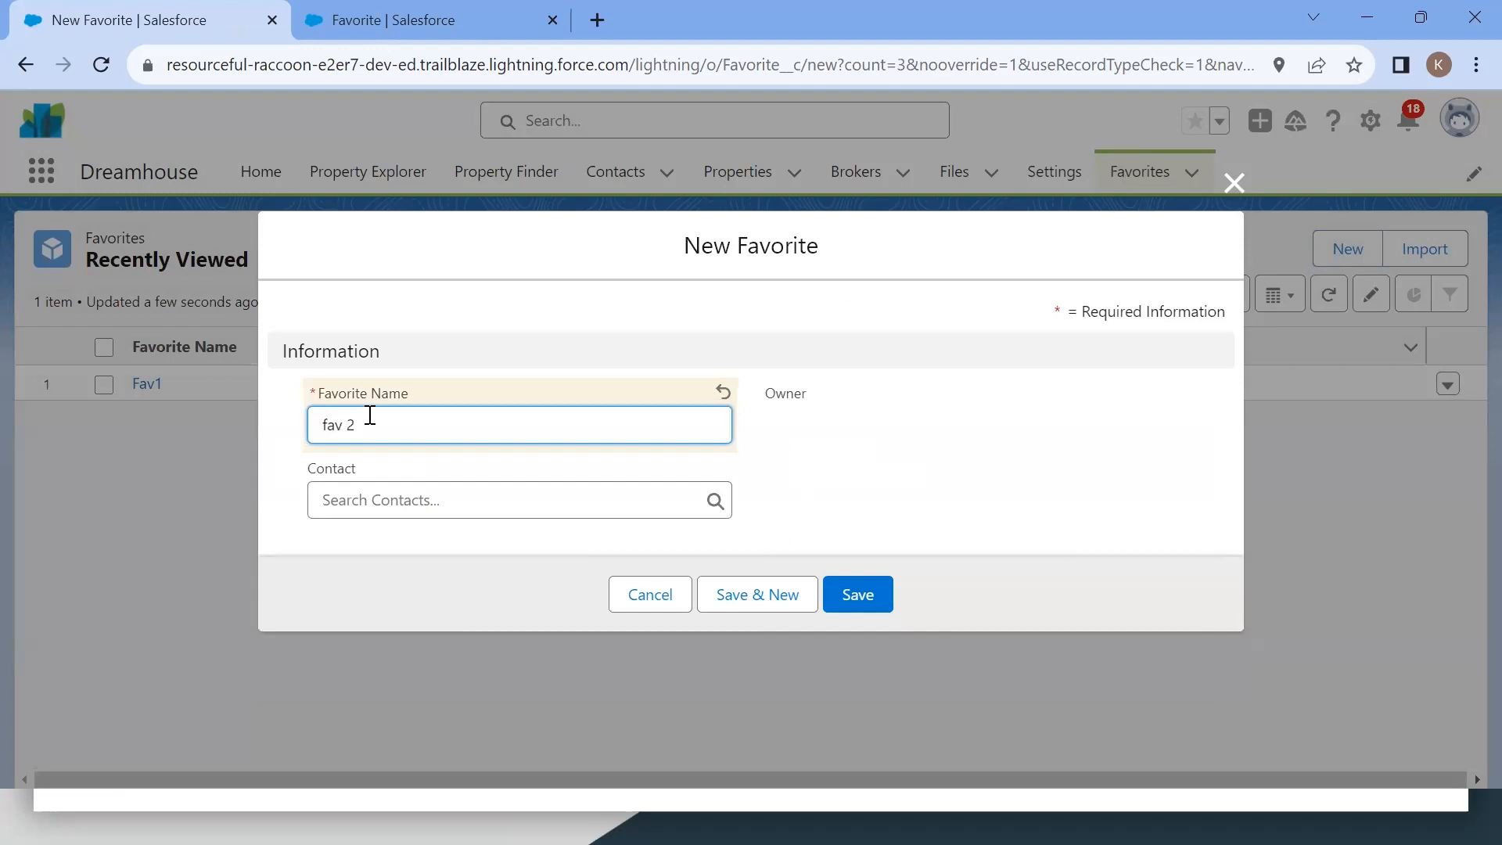
pyautogui.click(375, 510)
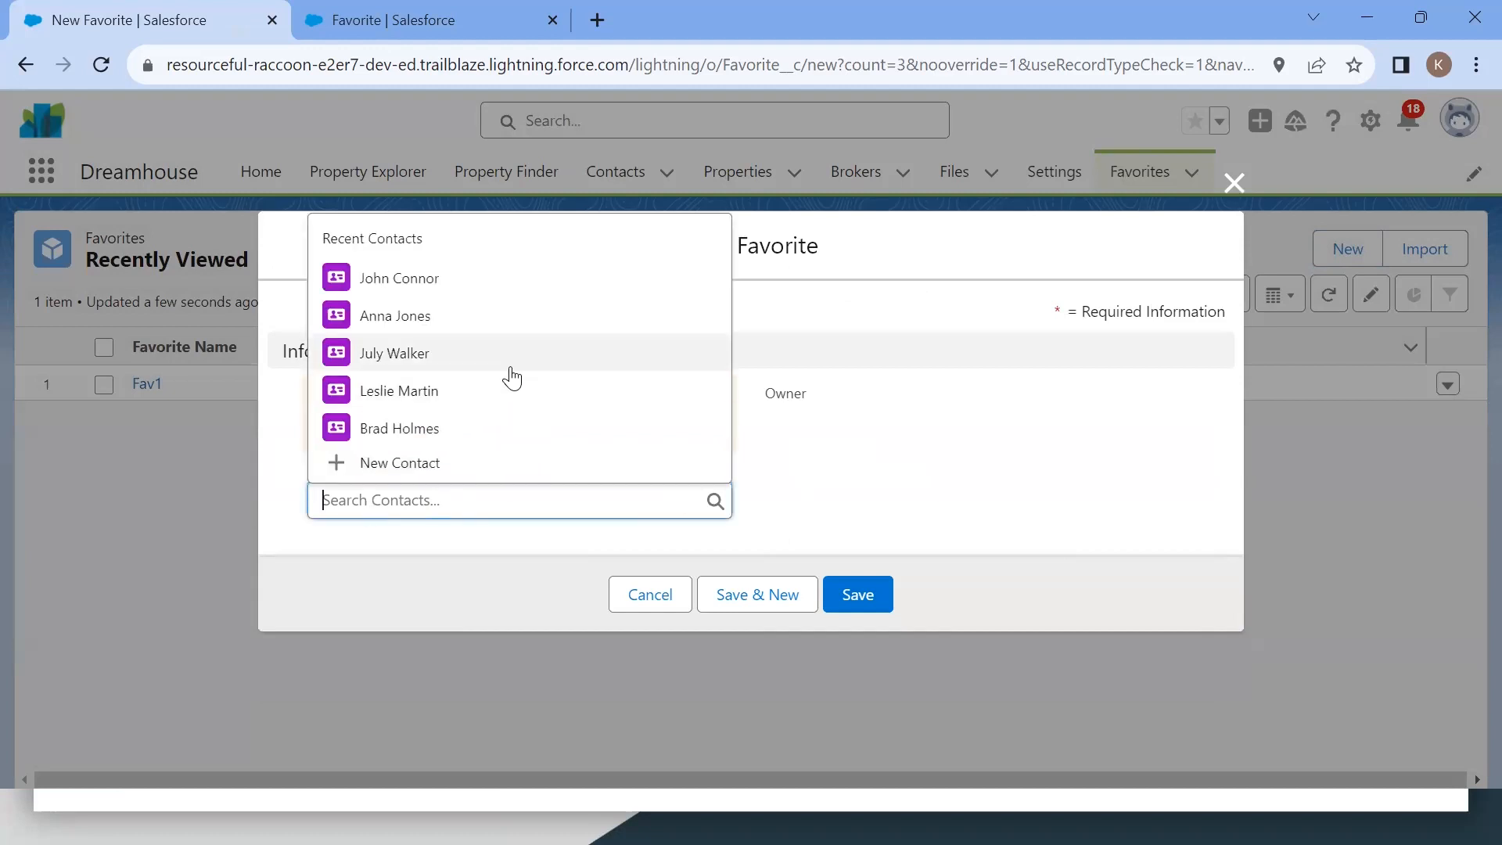
pyautogui.click(843, 494)
pyautogui.click(861, 597)
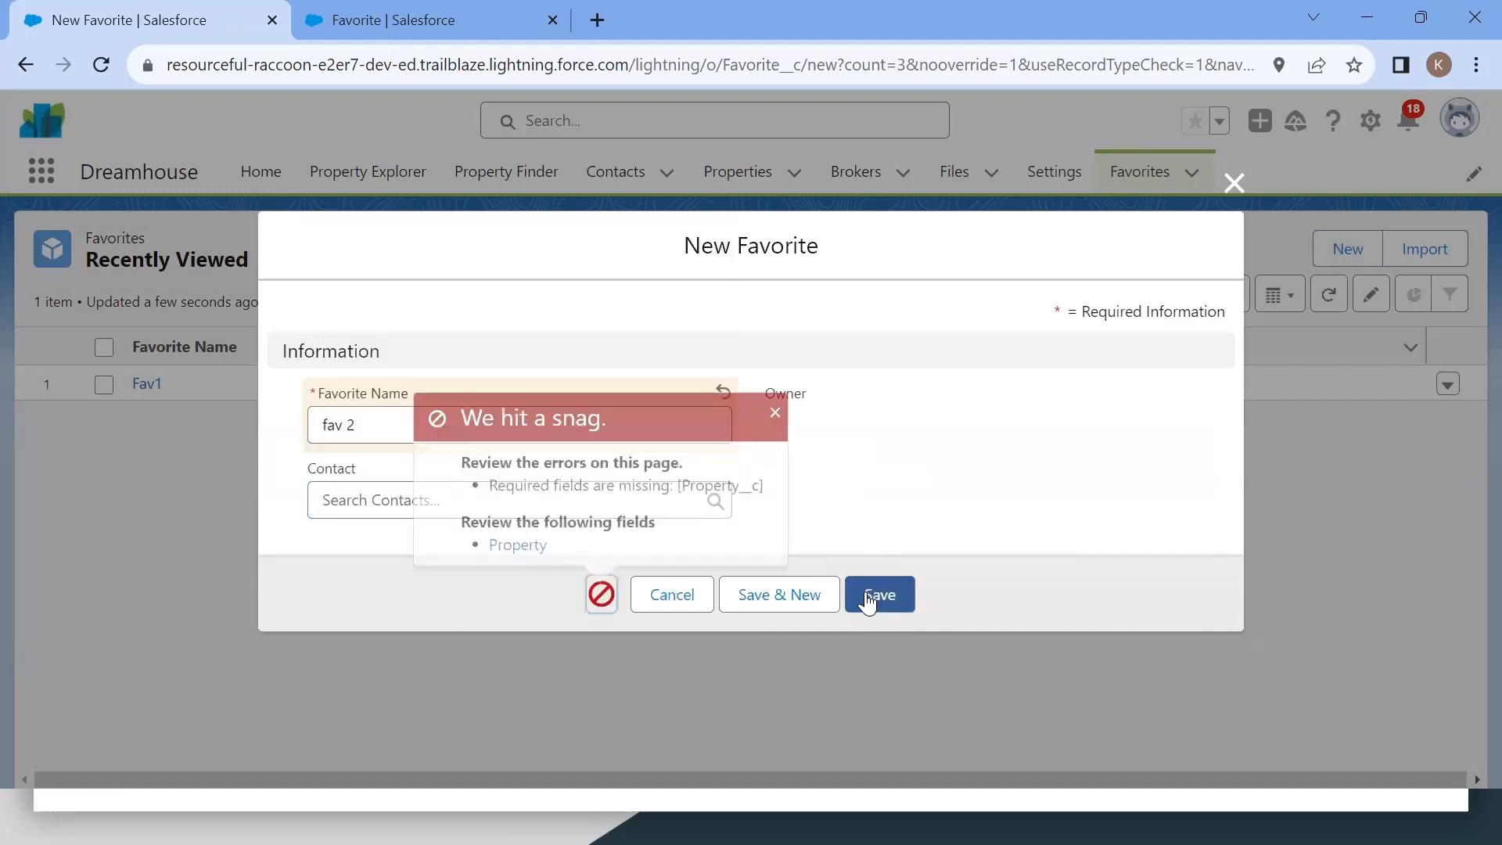
pyautogui.moveTo(484, 482); pyautogui.dragTo(772, 493)
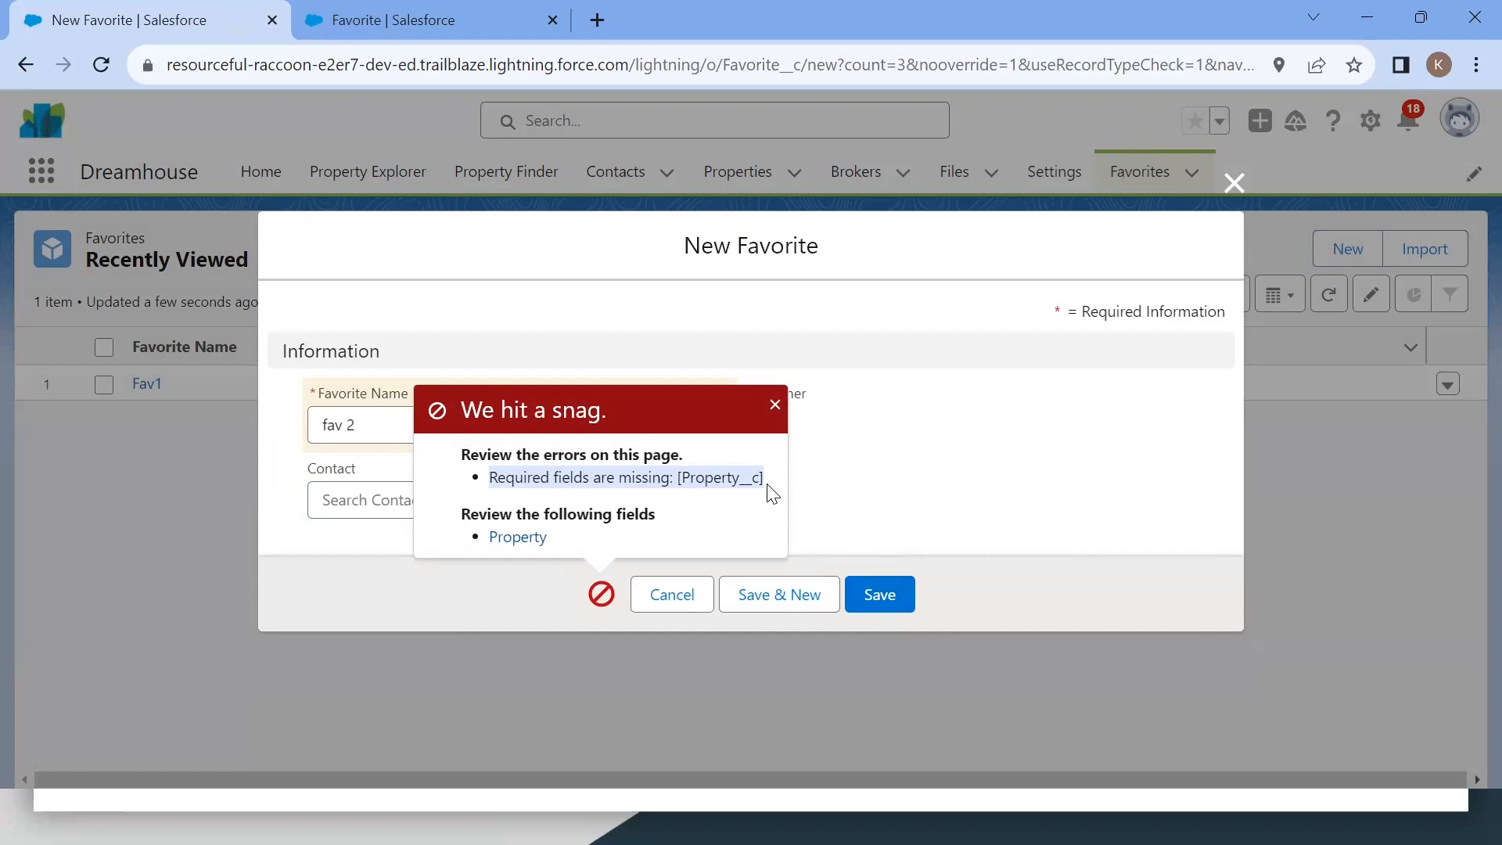
pyautogui.click(1236, 182)
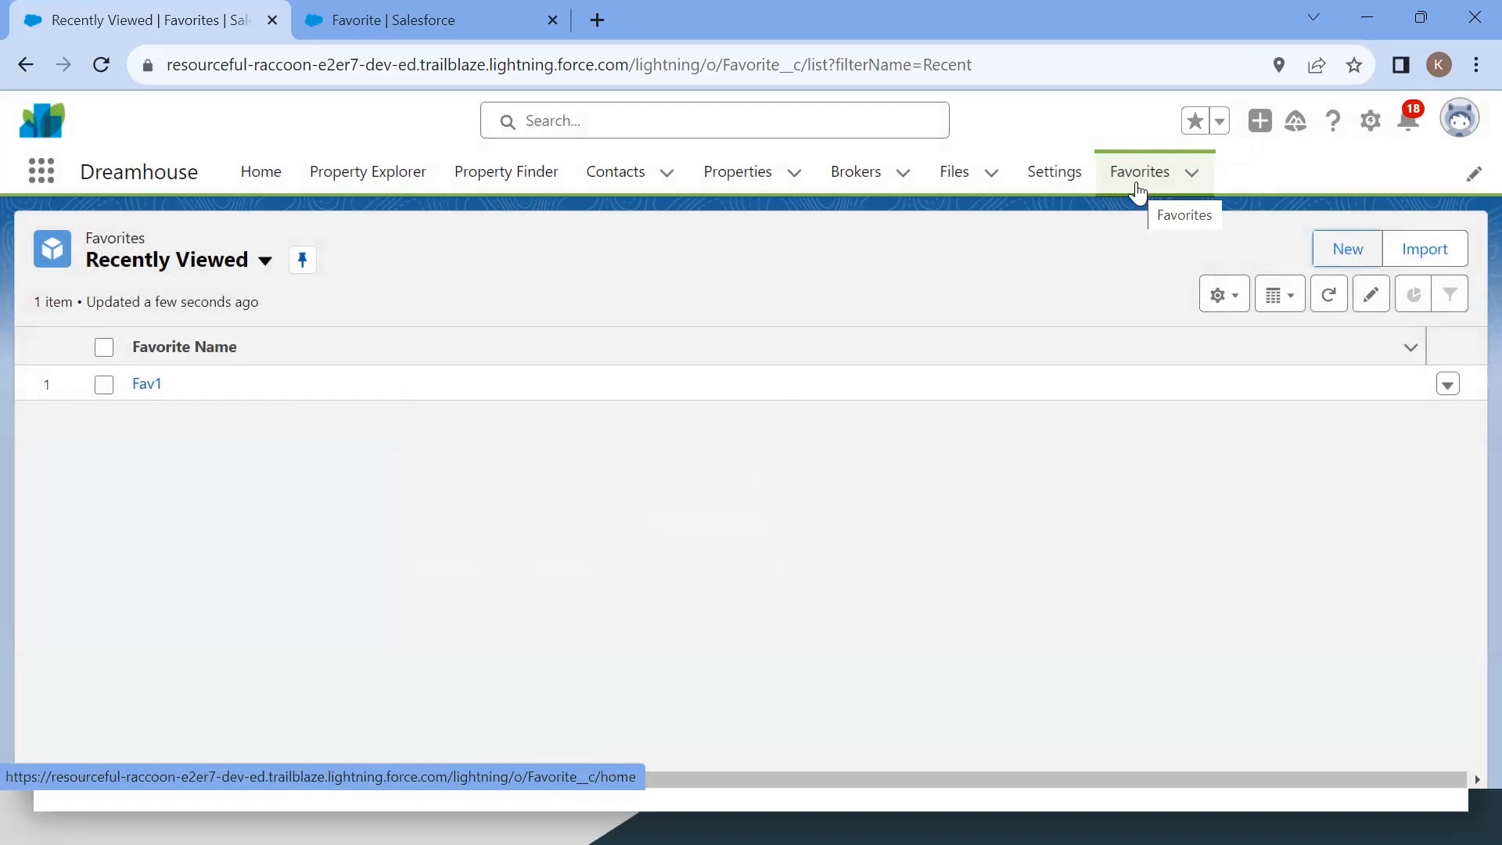
# Step: Open the Heart of Harvard Square property and start a new Favorite from its related Favorites list
pyautogui.click(728, 187)
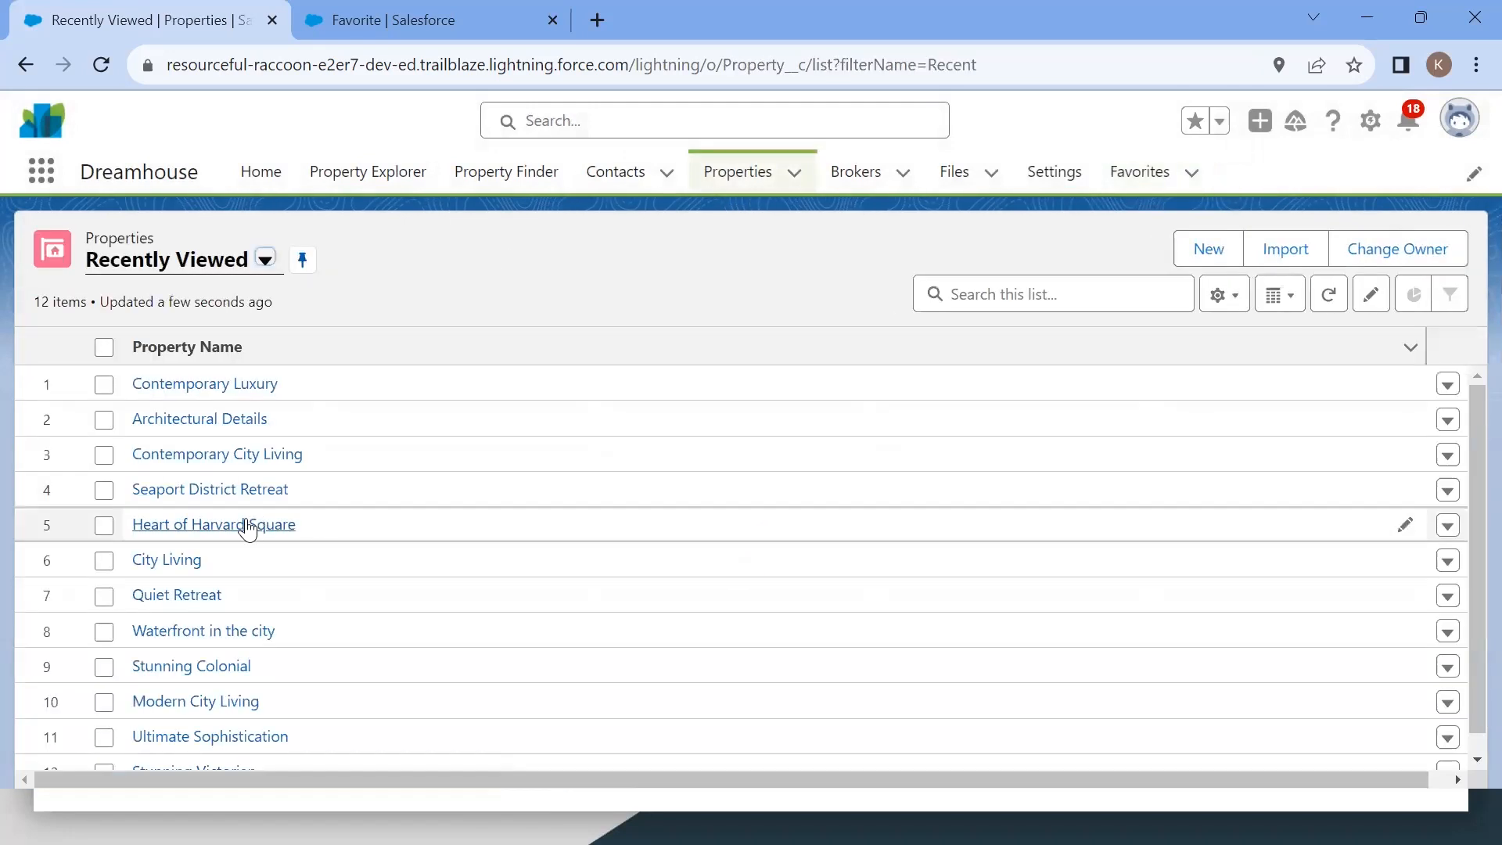
pyautogui.click(247, 526)
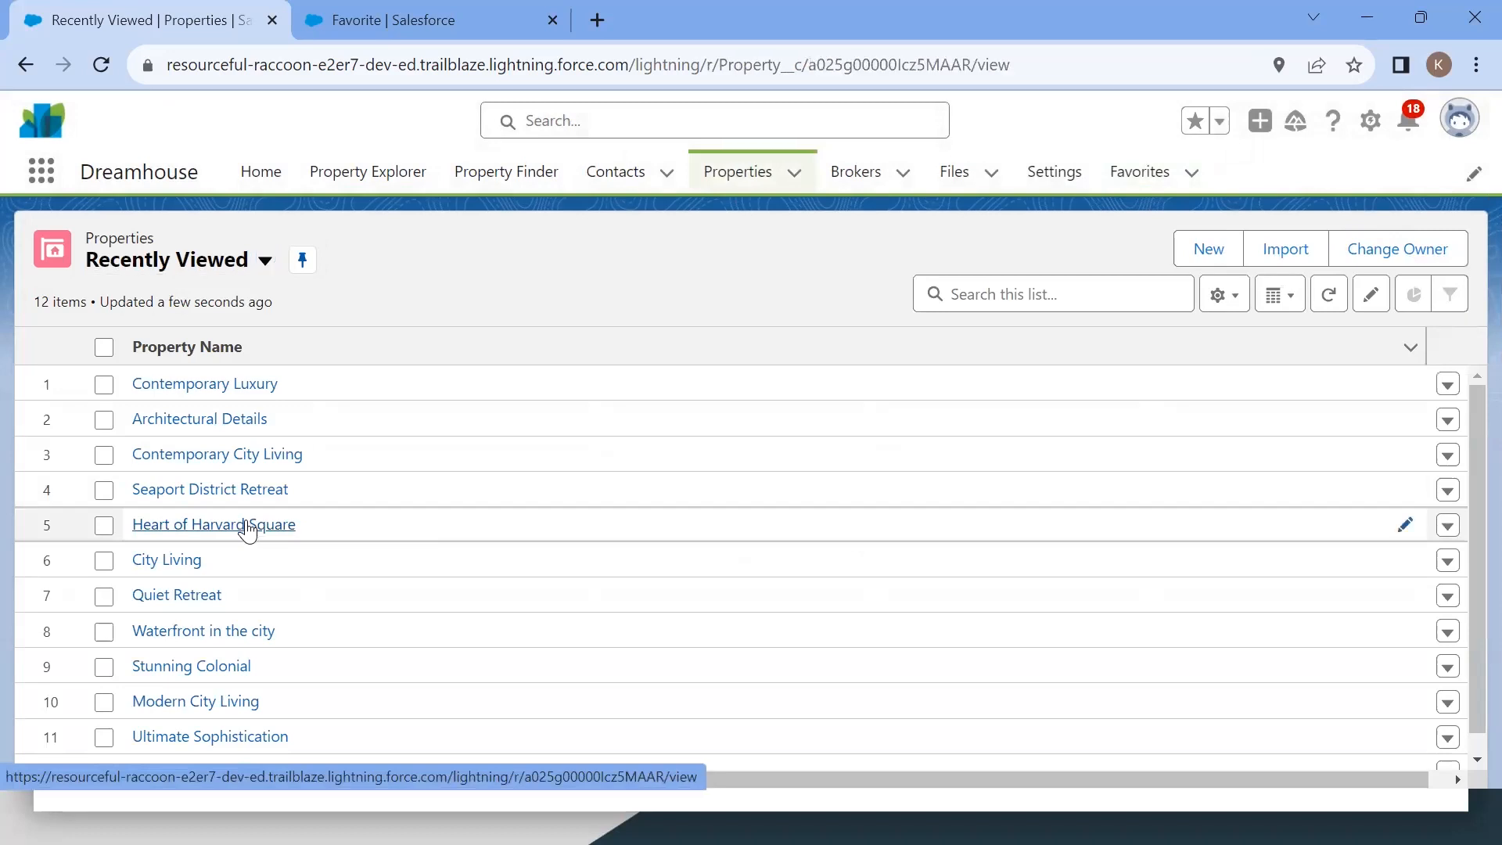
pyautogui.click(64, 427)
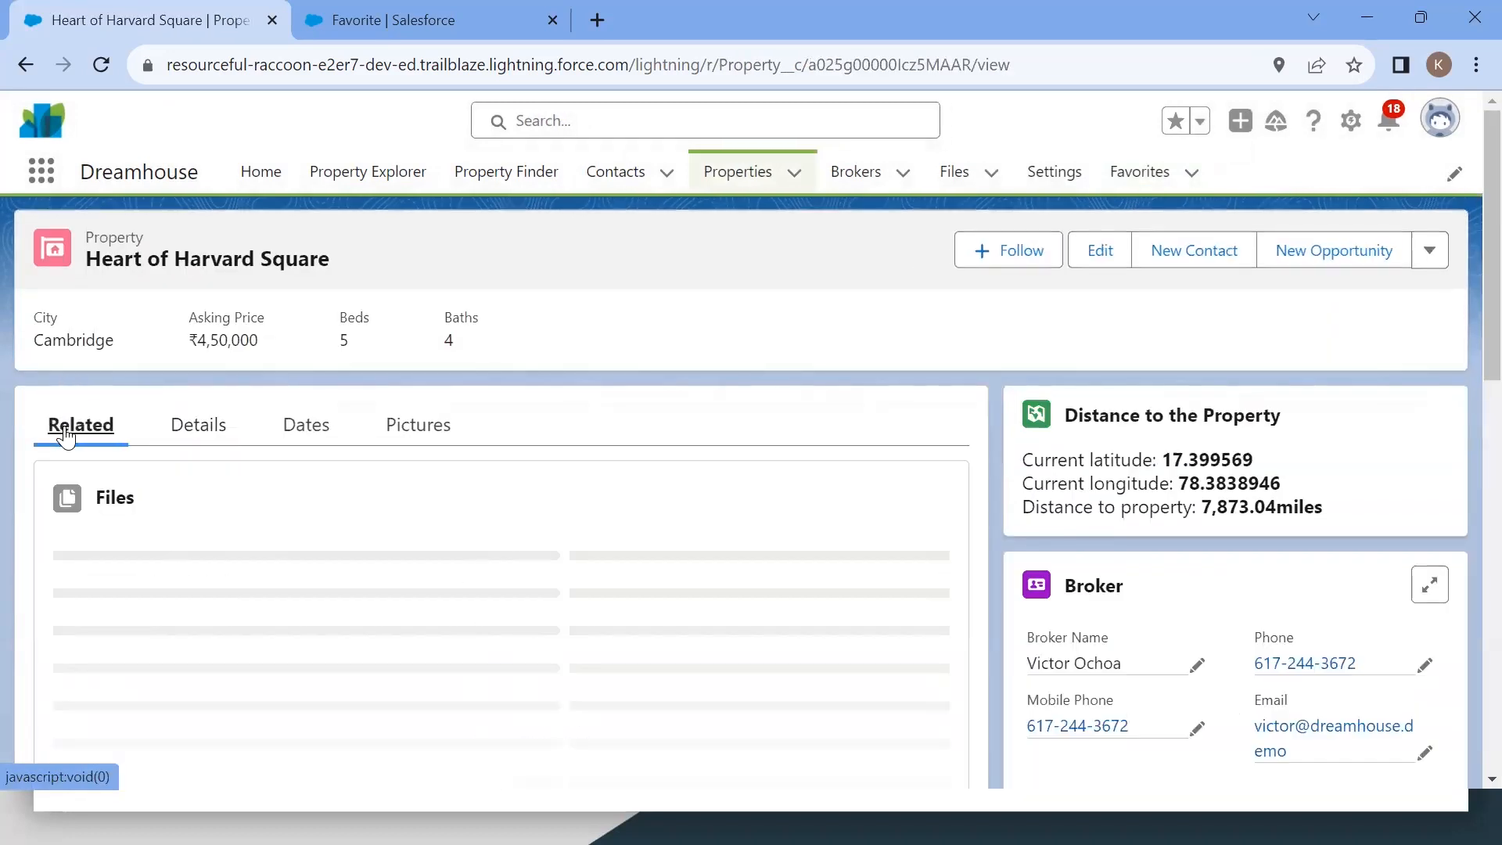
pyautogui.scroll(-3, 806, 602)
pyautogui.click(911, 504)
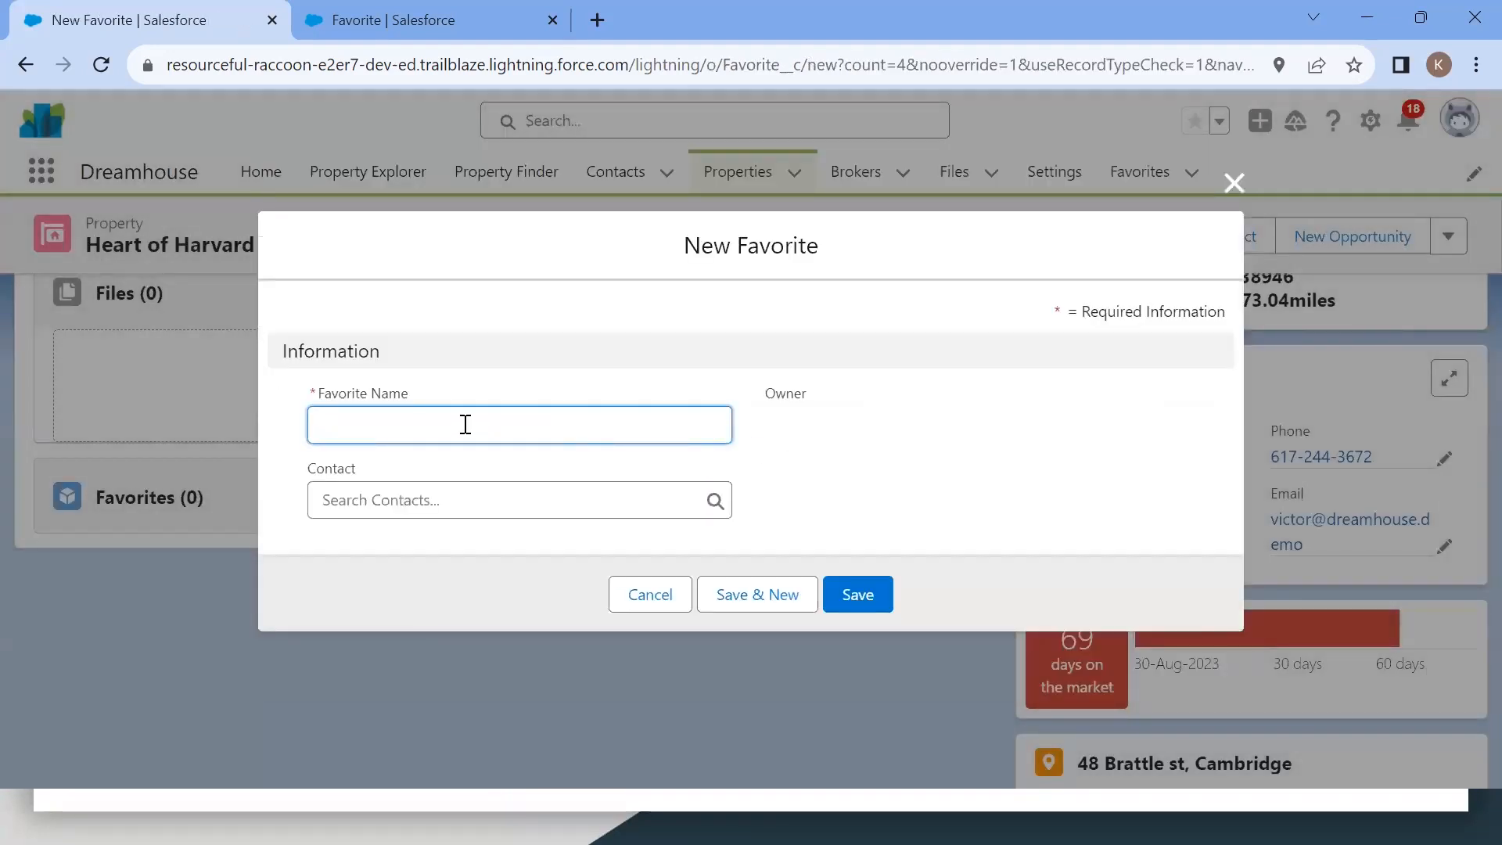
# Step: Save a Favorite named Fav 2 linked to a recent contact and review it in the Favorites list
pyautogui.write('Fav 2')
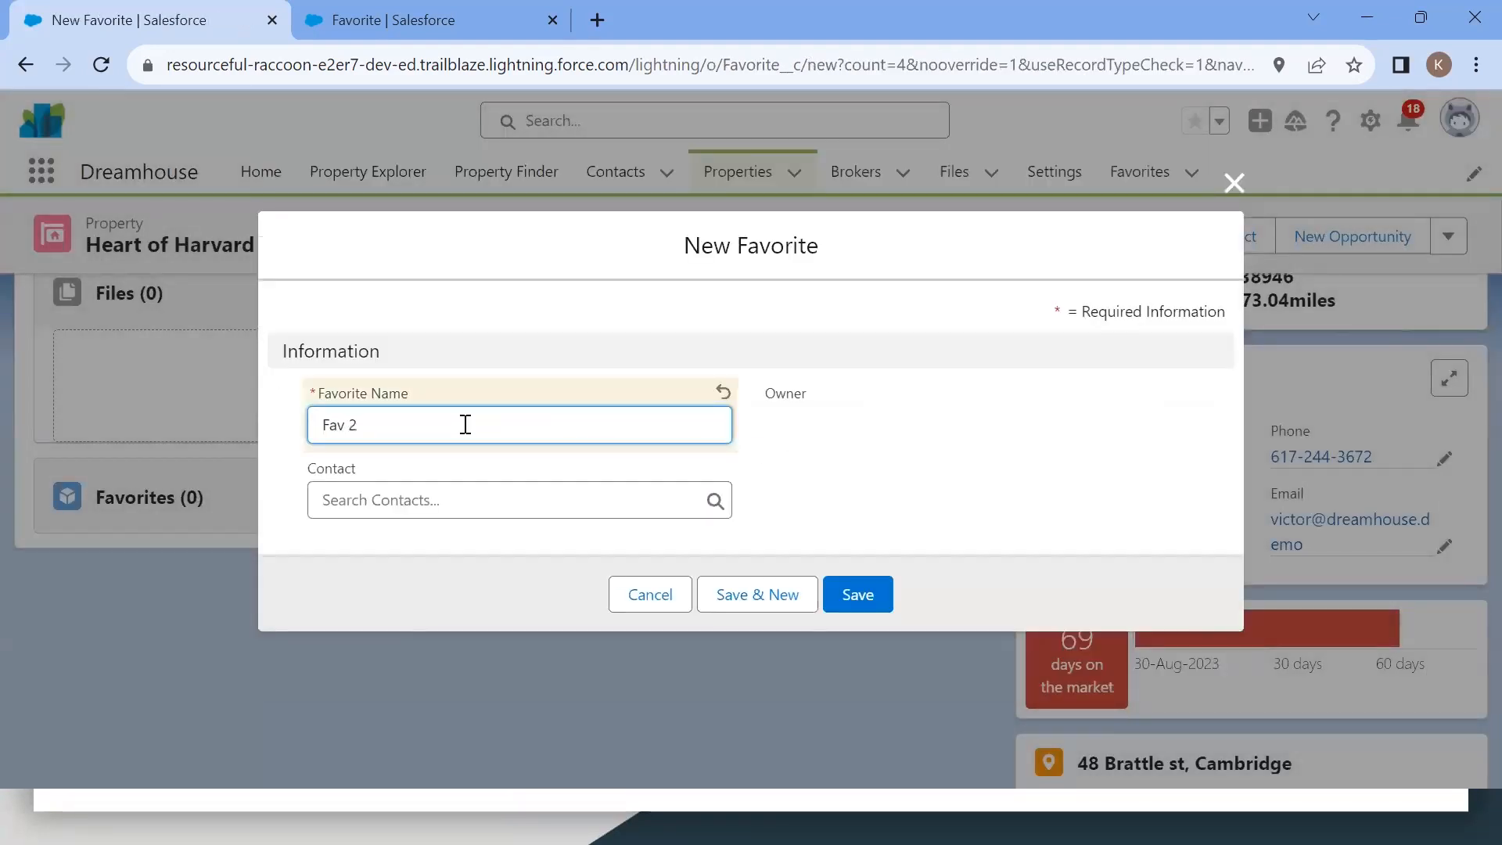
pyautogui.click(440, 491)
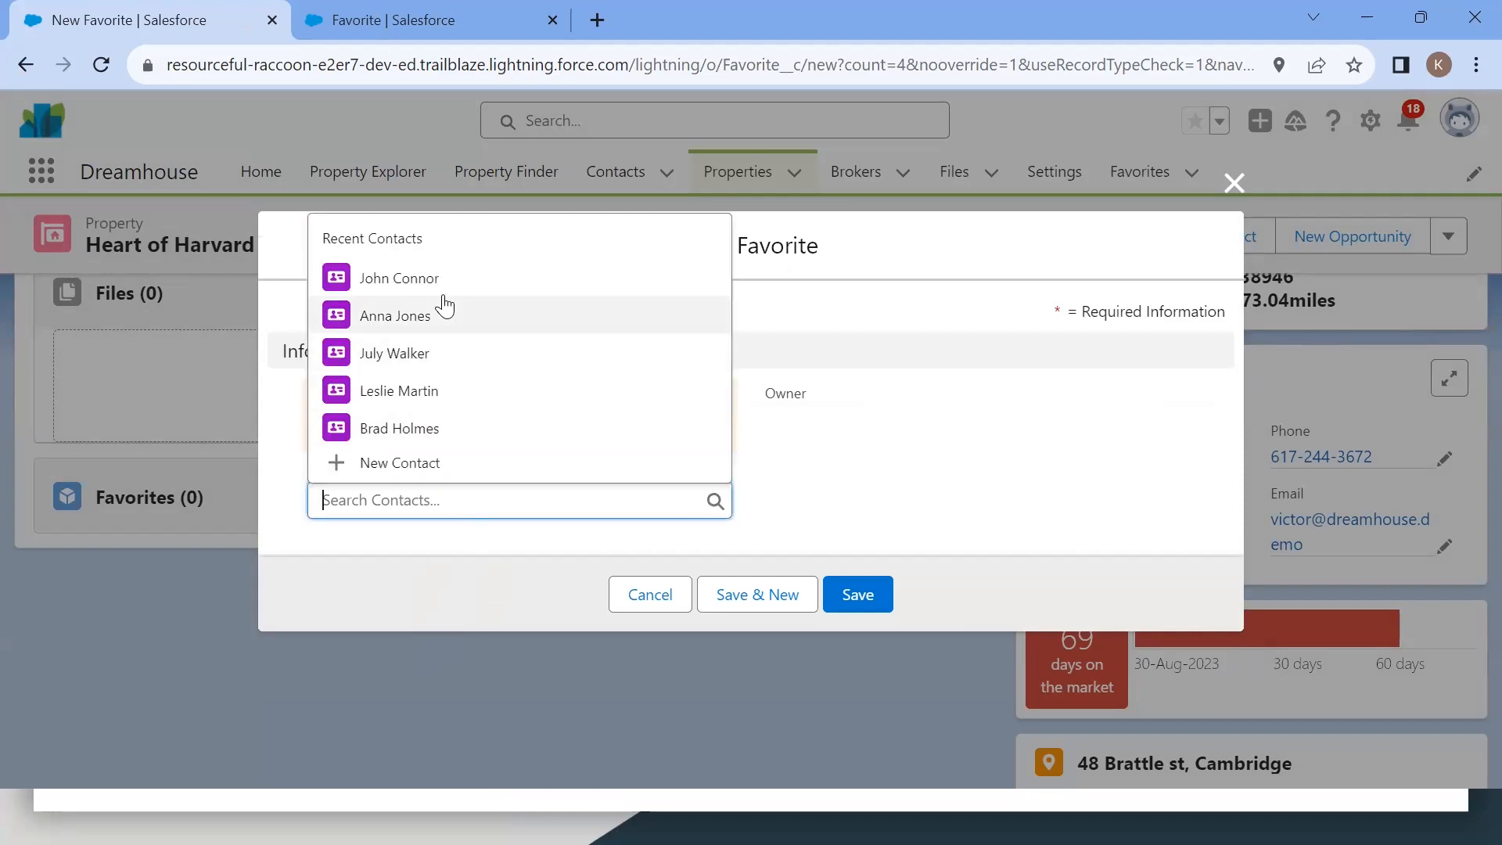
pyautogui.click(429, 316)
pyautogui.click(858, 596)
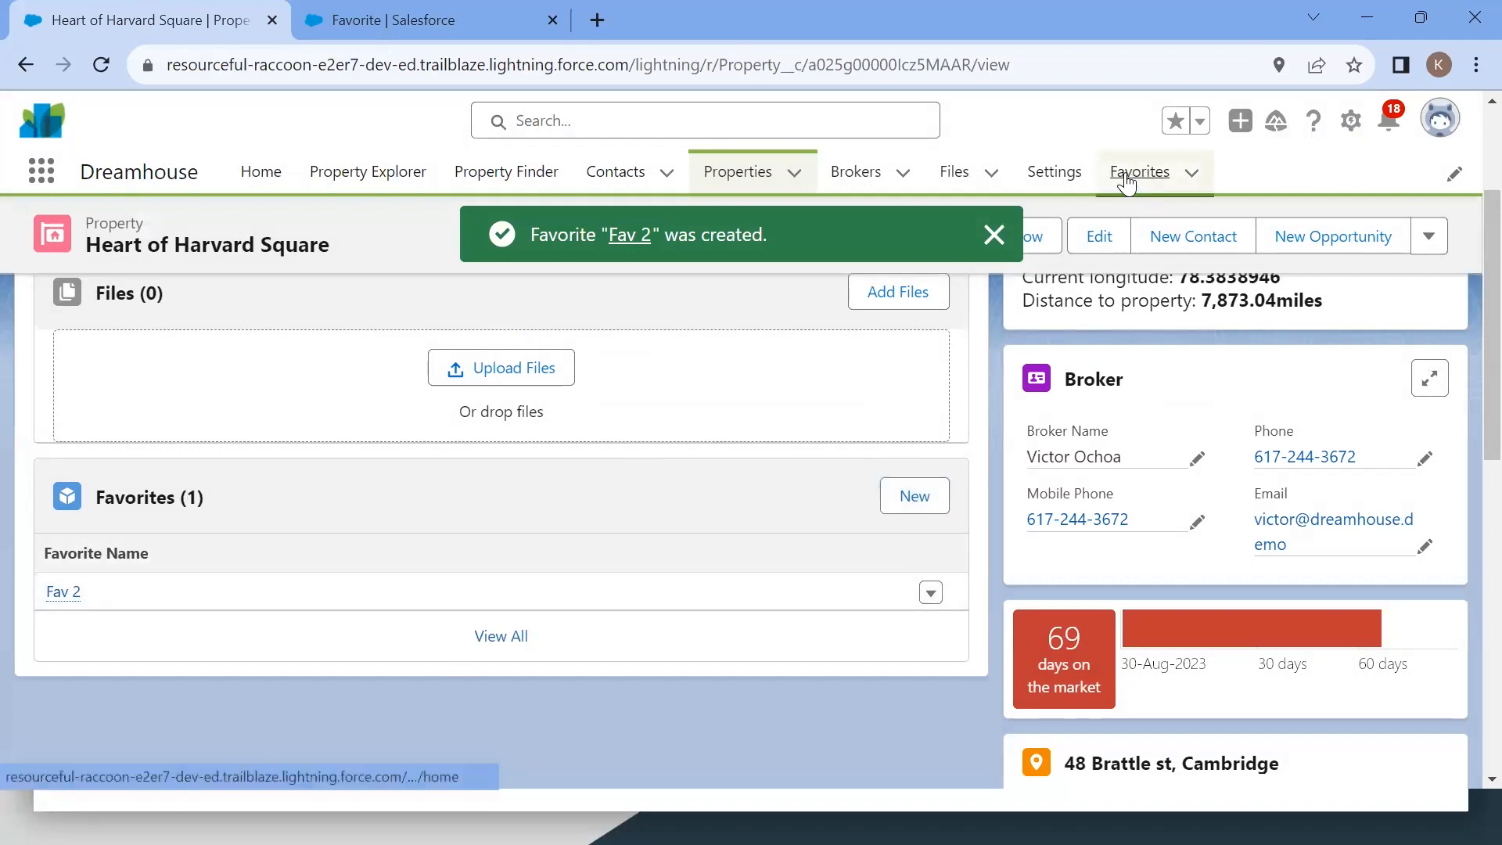
pyautogui.click(1162, 190)
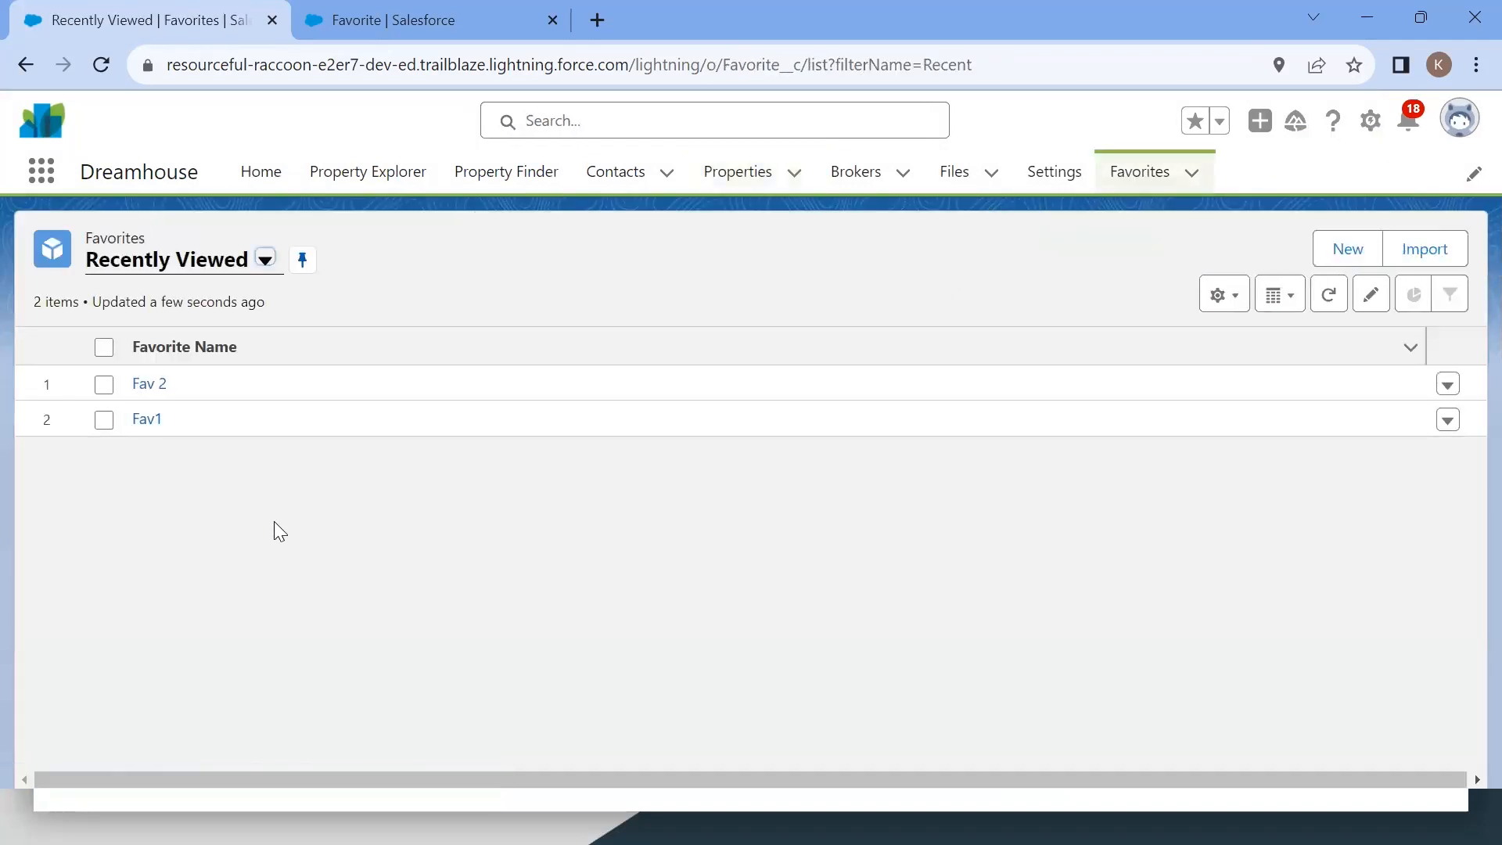
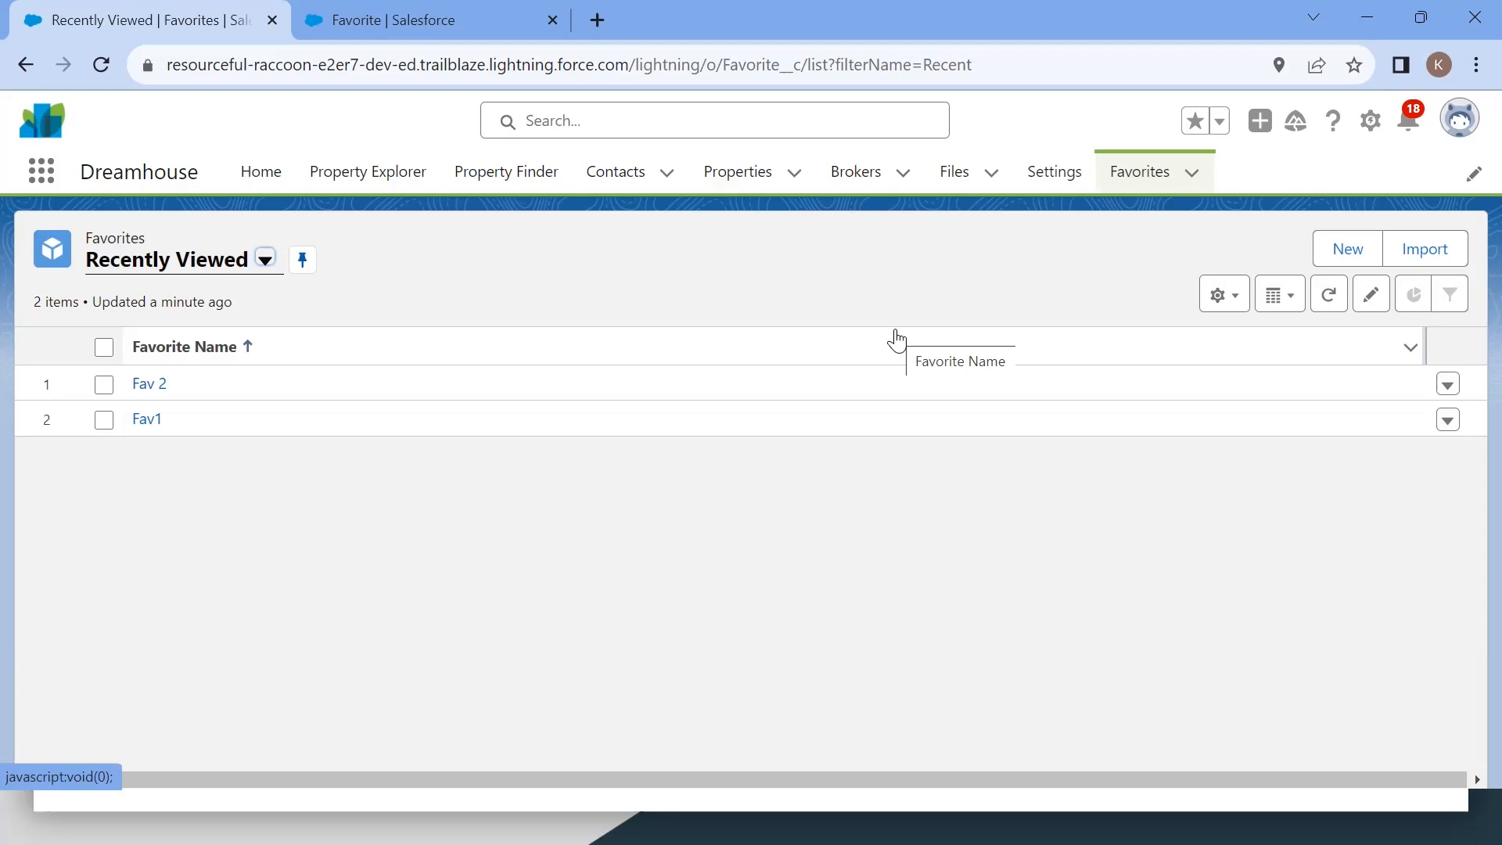
# Step: Open the Seaport District Retreat property from the Properties list and show its related lists
pyautogui.click(735, 174)
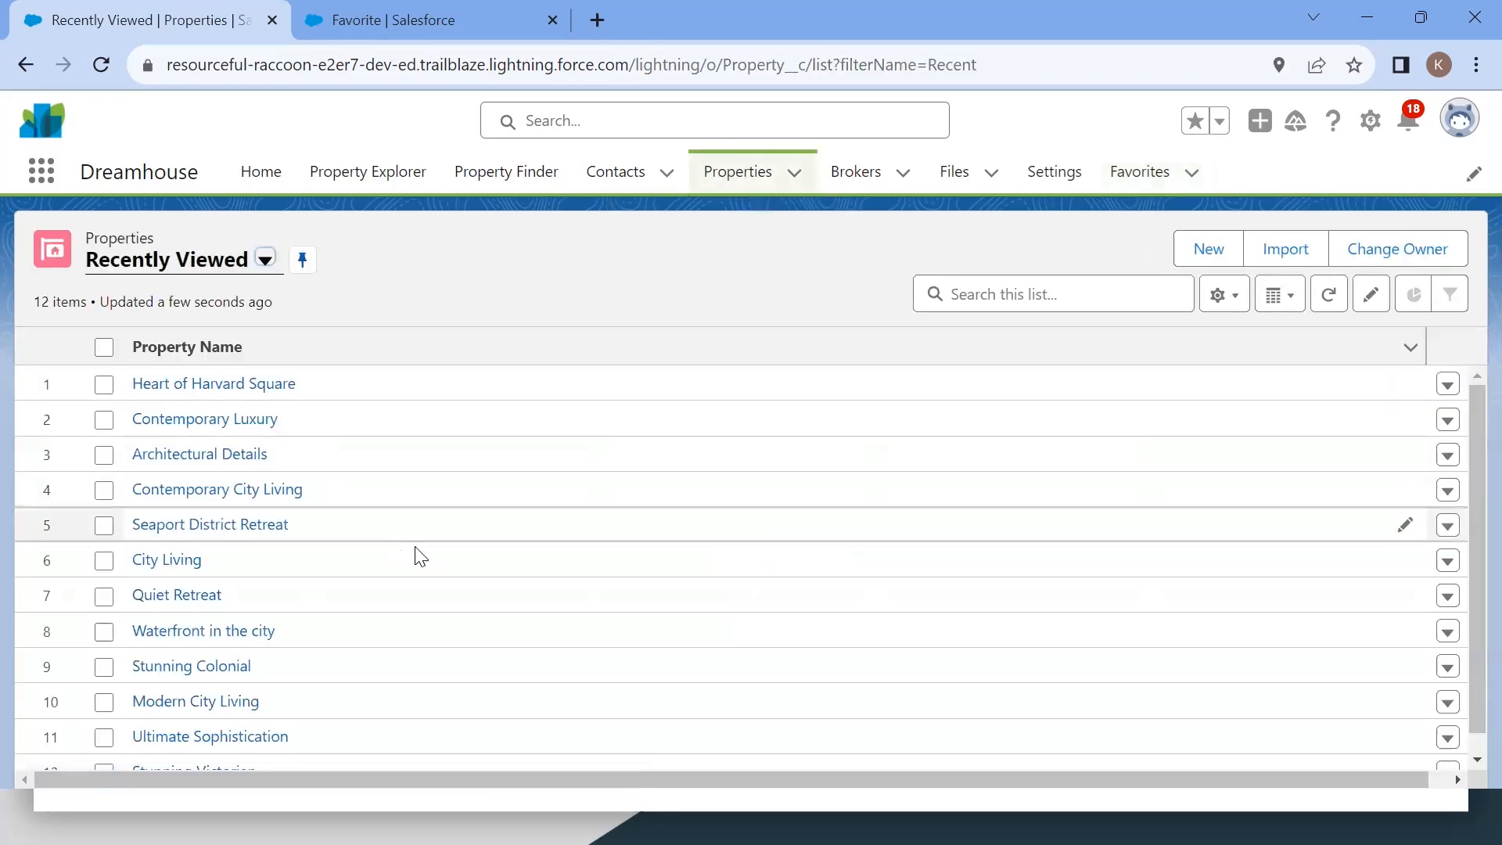
pyautogui.scroll(-1, 419, 555)
pyautogui.scroll(1, 420, 556)
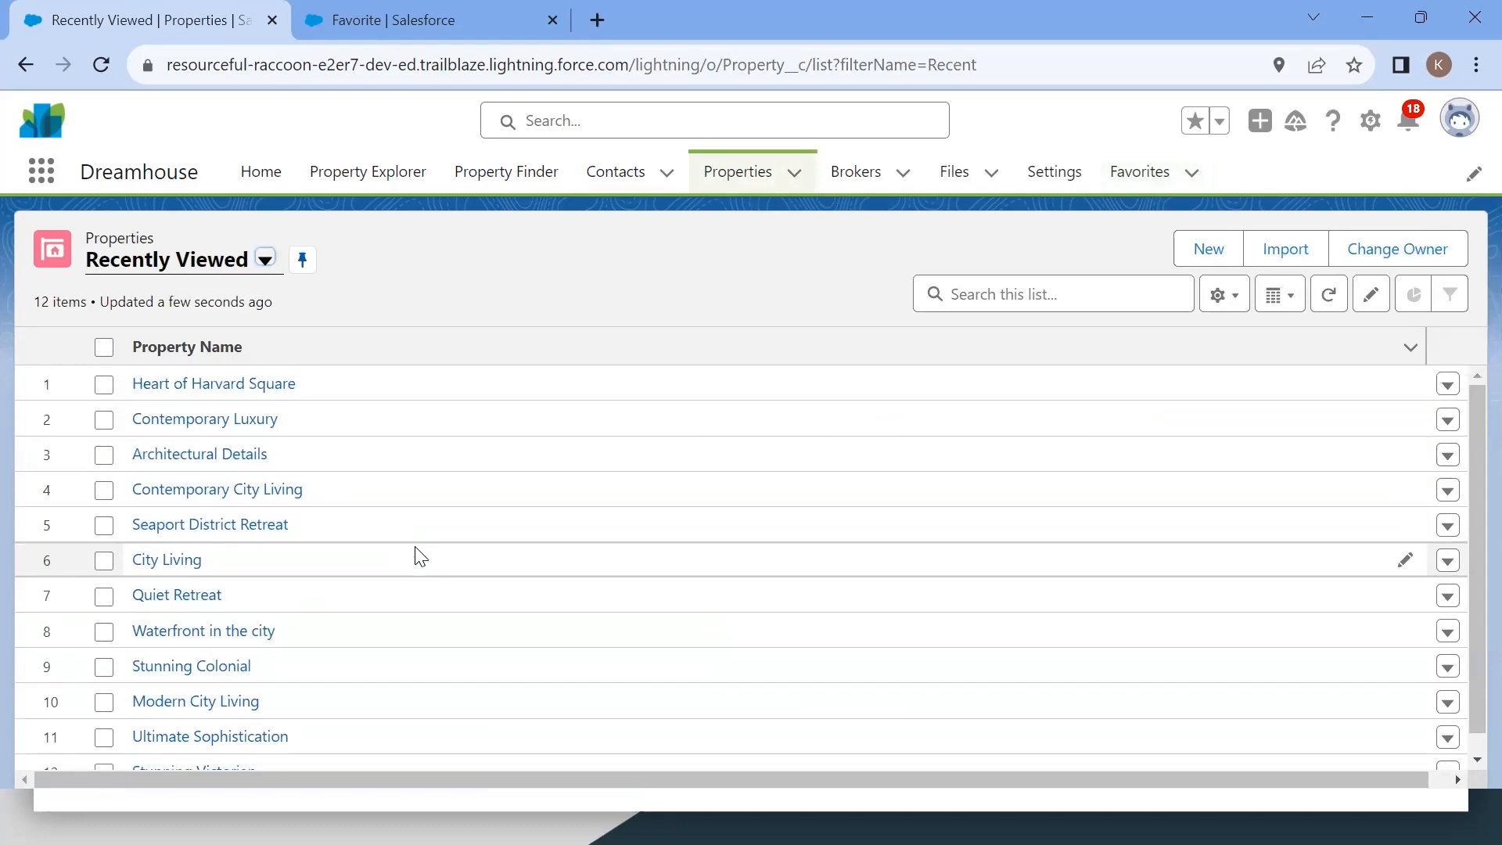
pyautogui.click(230, 530)
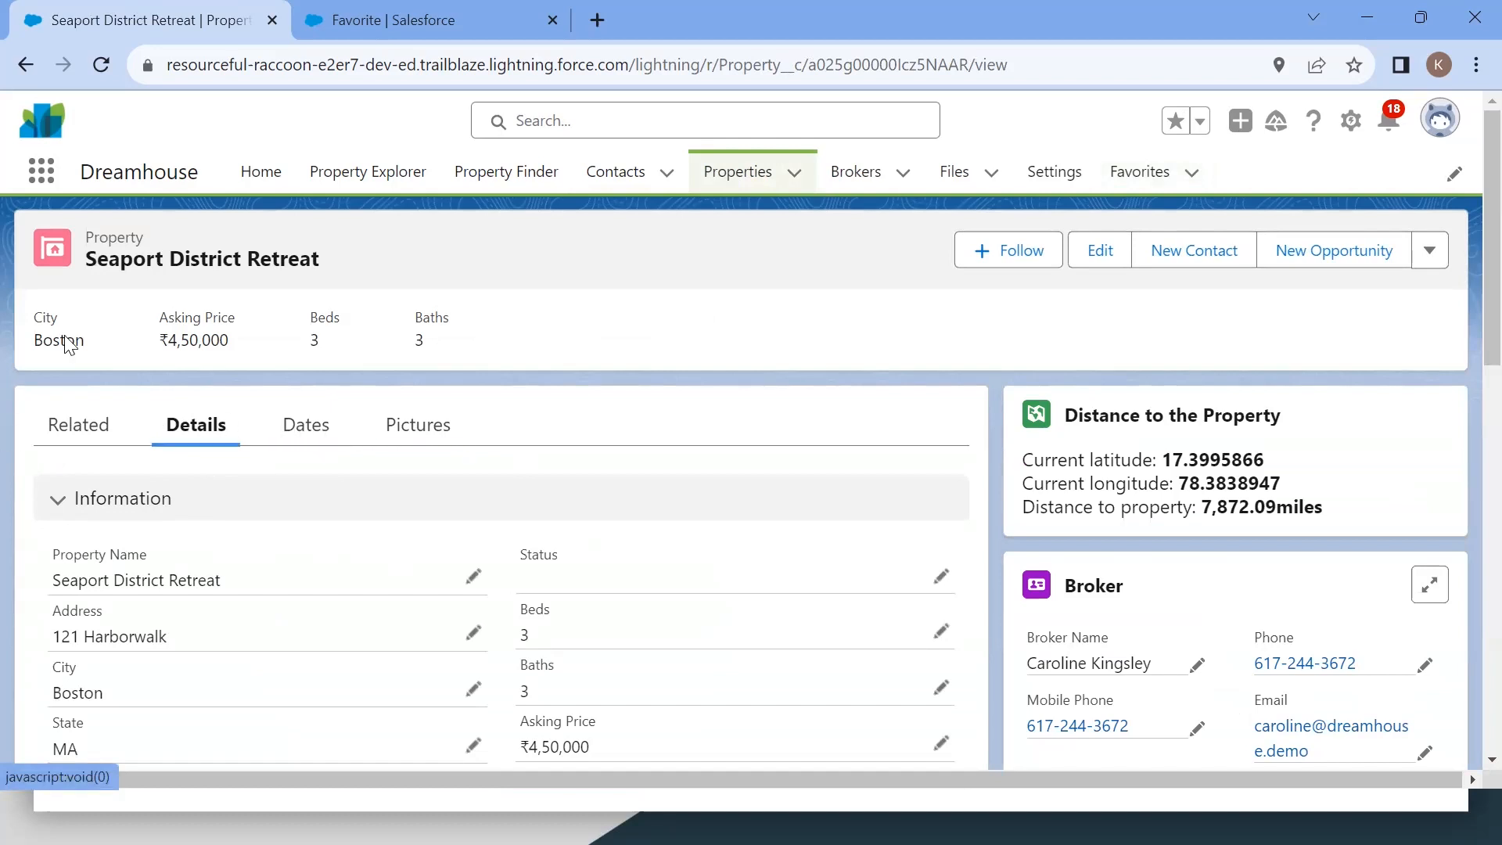
pyautogui.click(68, 445)
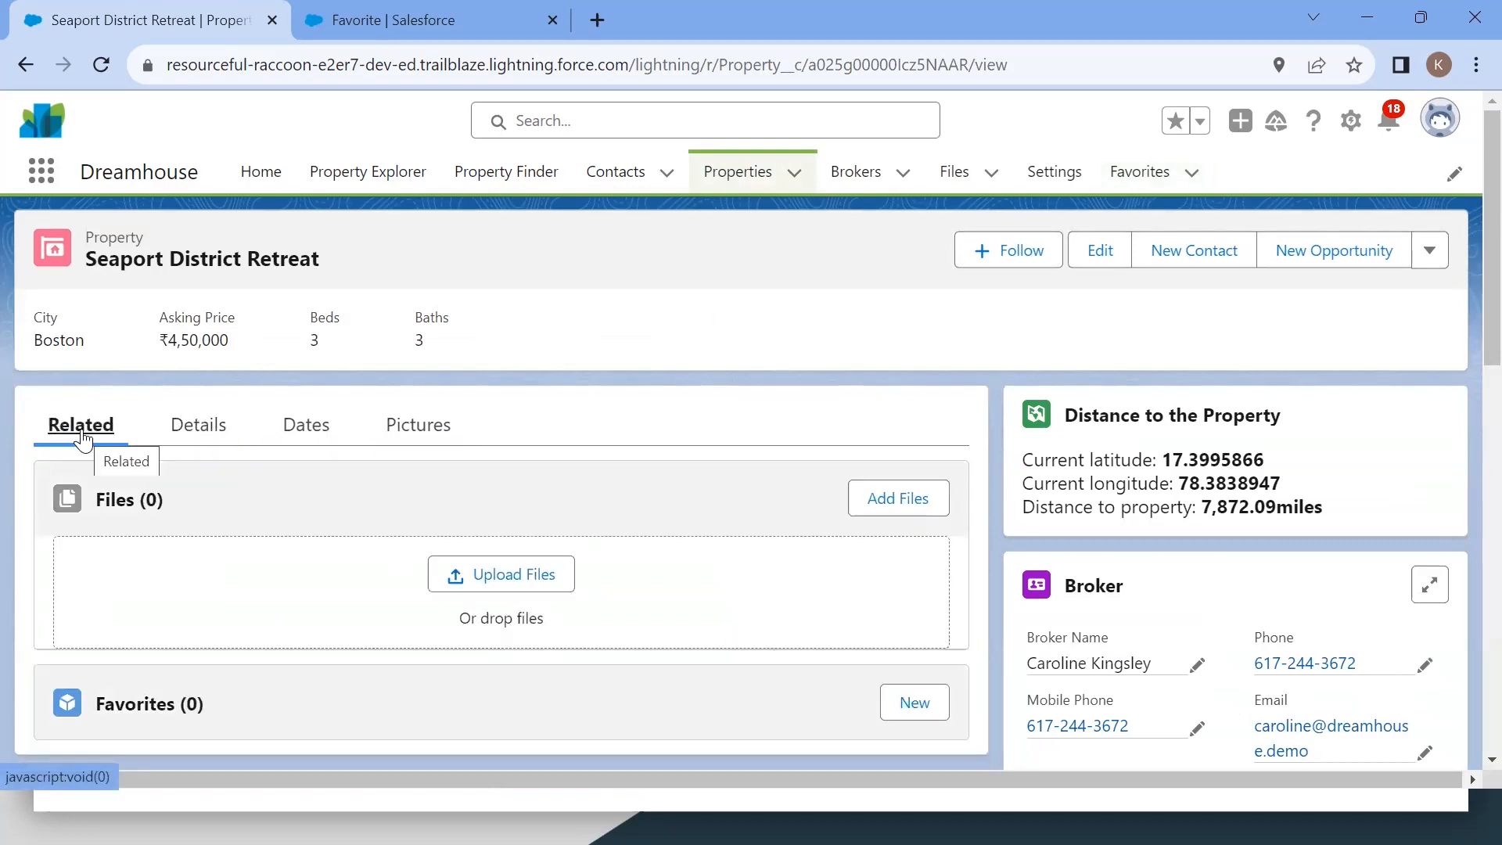
pyautogui.scroll(-1, 81, 428)
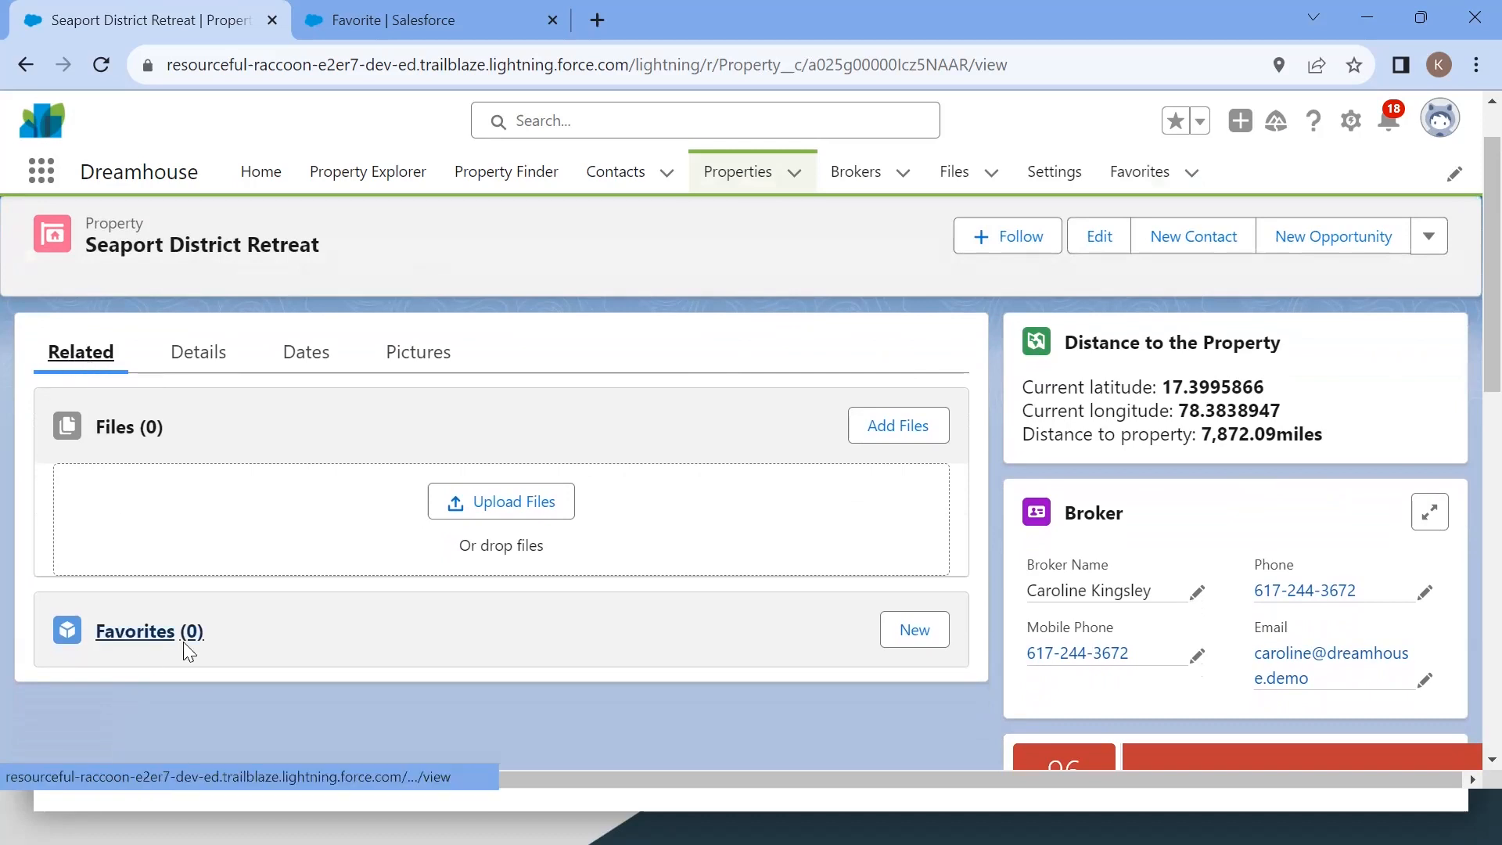
# Step: Create a Favorite named Fav 3 from the property's related Favorites list and check it in the Favorites list
pyautogui.click(931, 635)
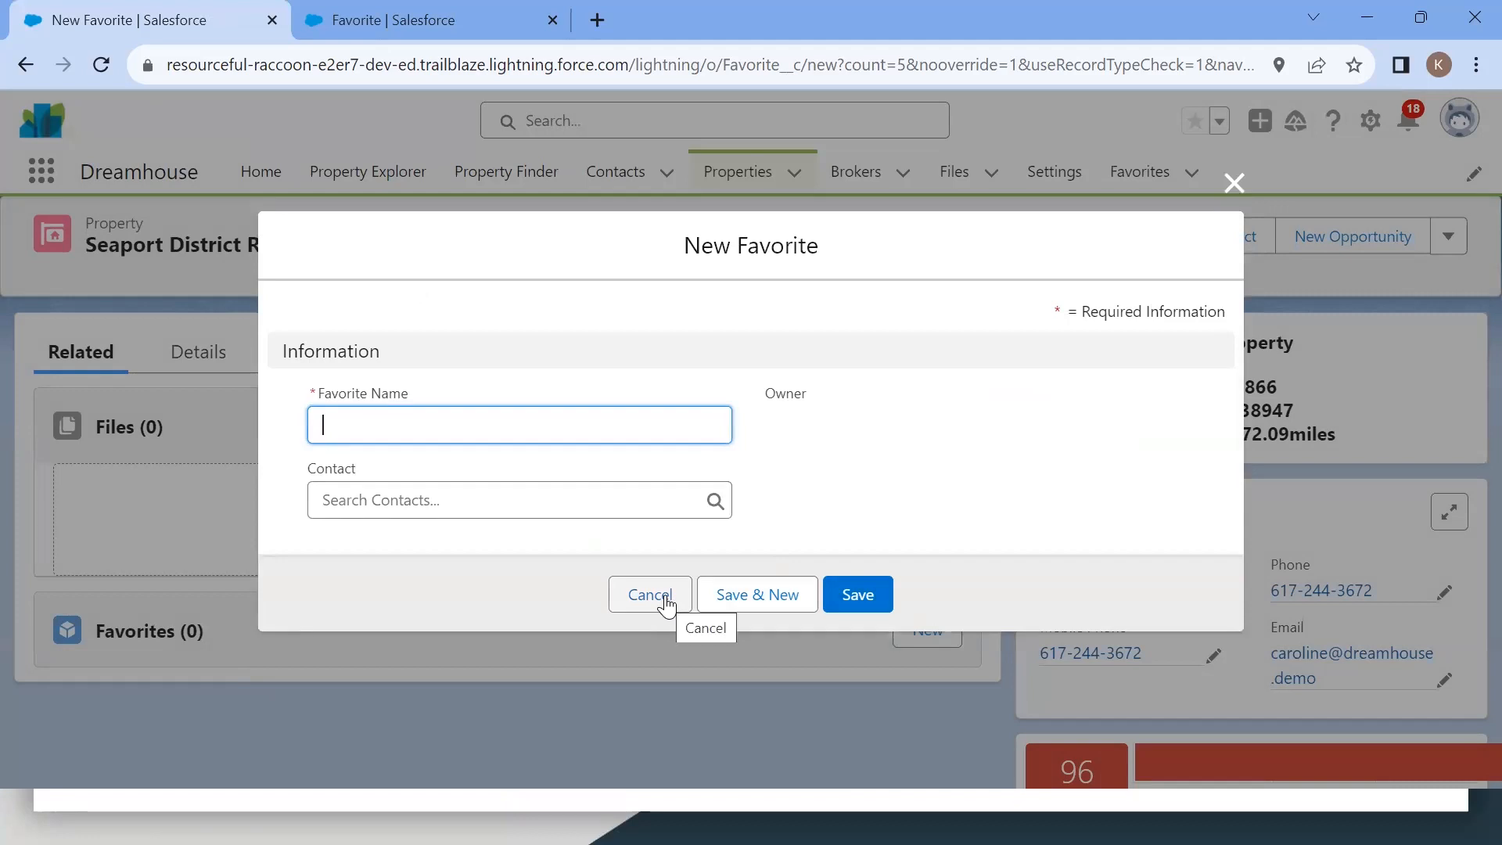
pyautogui.write('Fav 3')
pyautogui.click(857, 610)
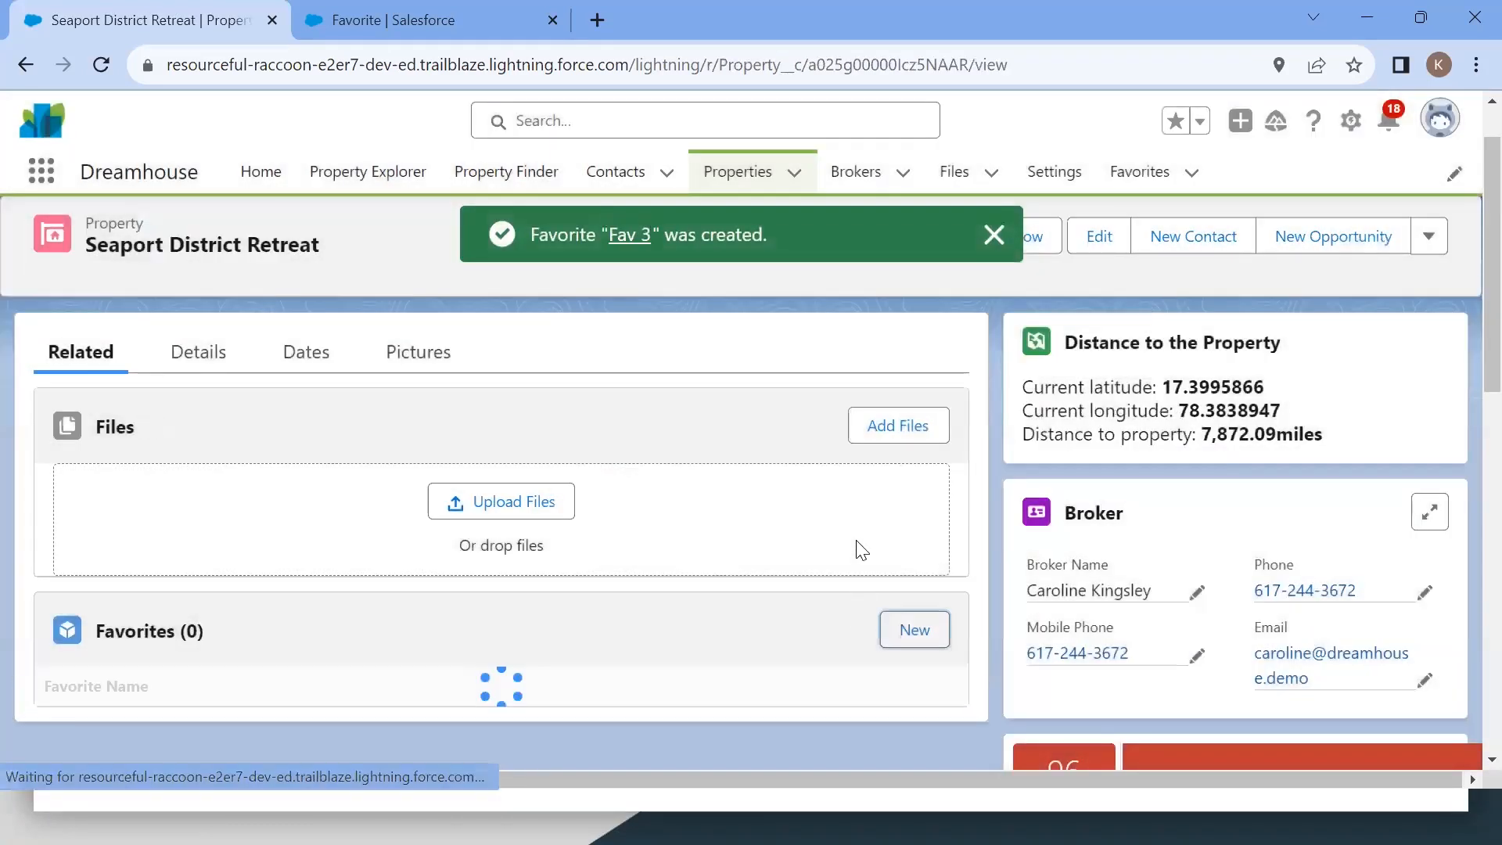
pyautogui.scroll(-1, 721, 587)
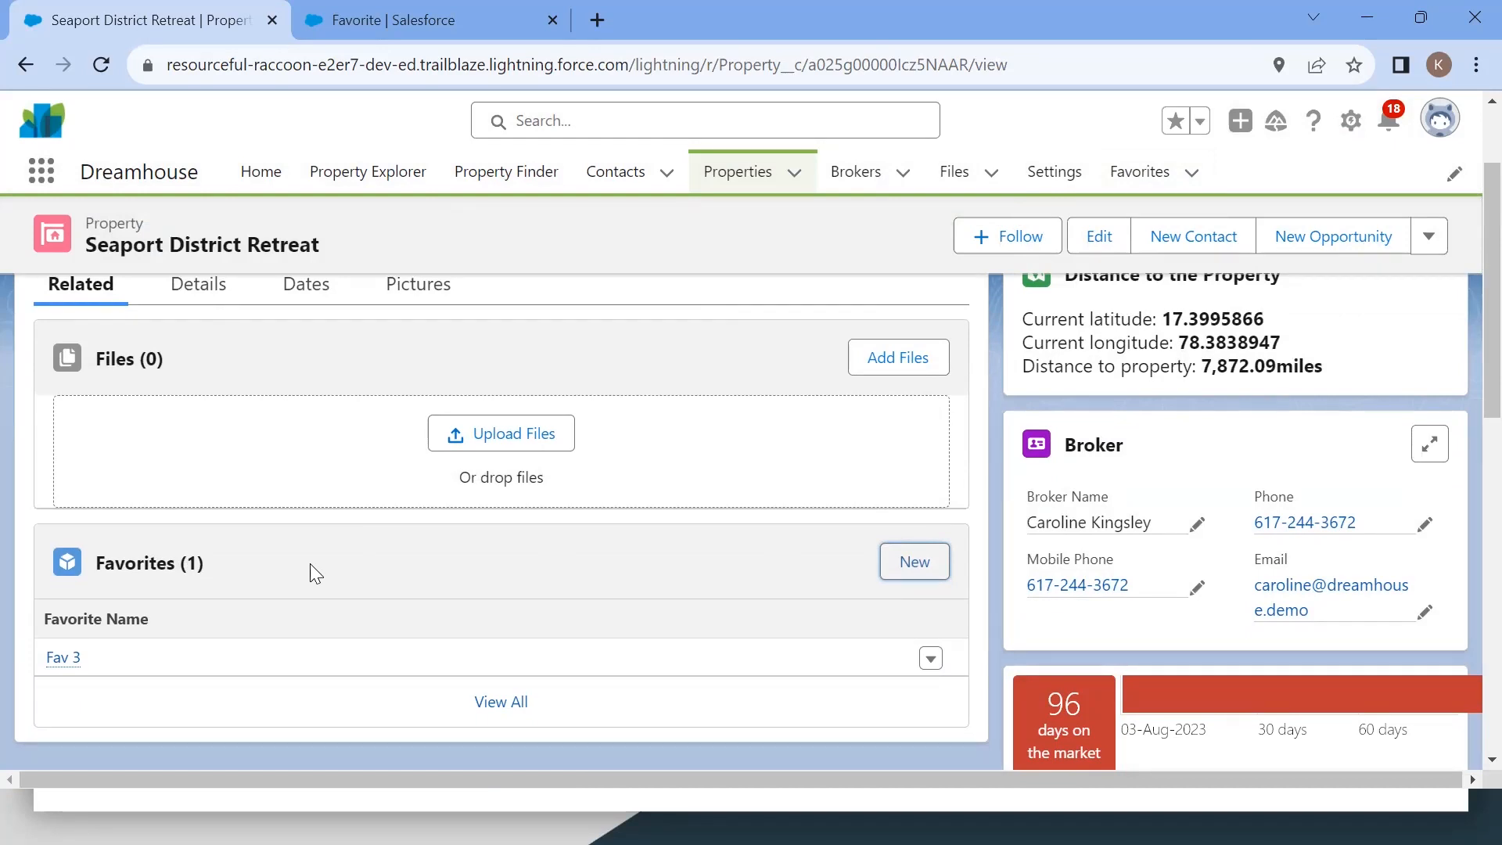
pyautogui.click(1139, 171)
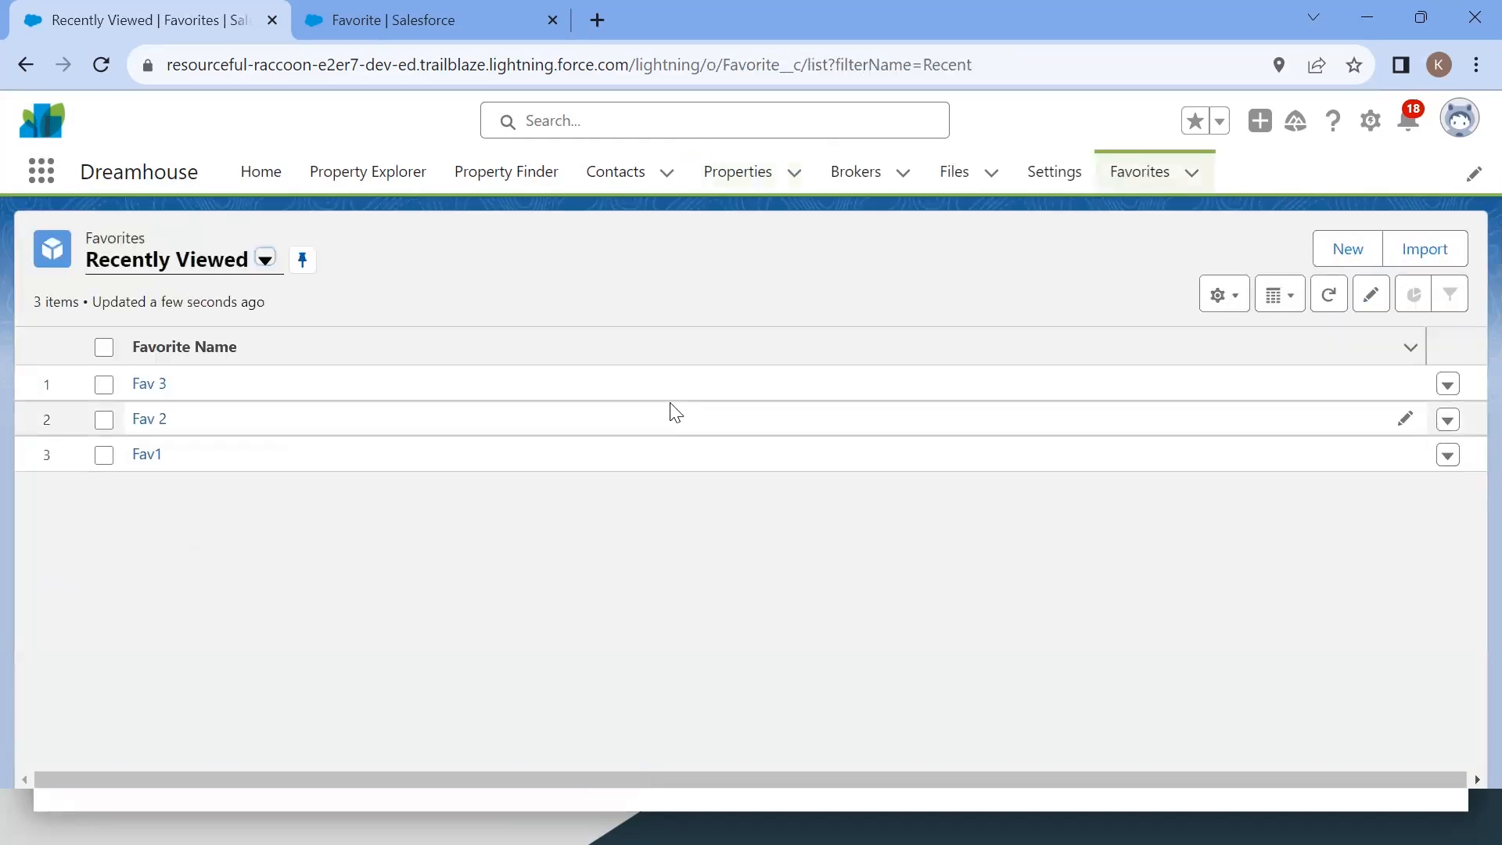
pyautogui.click(1350, 261)
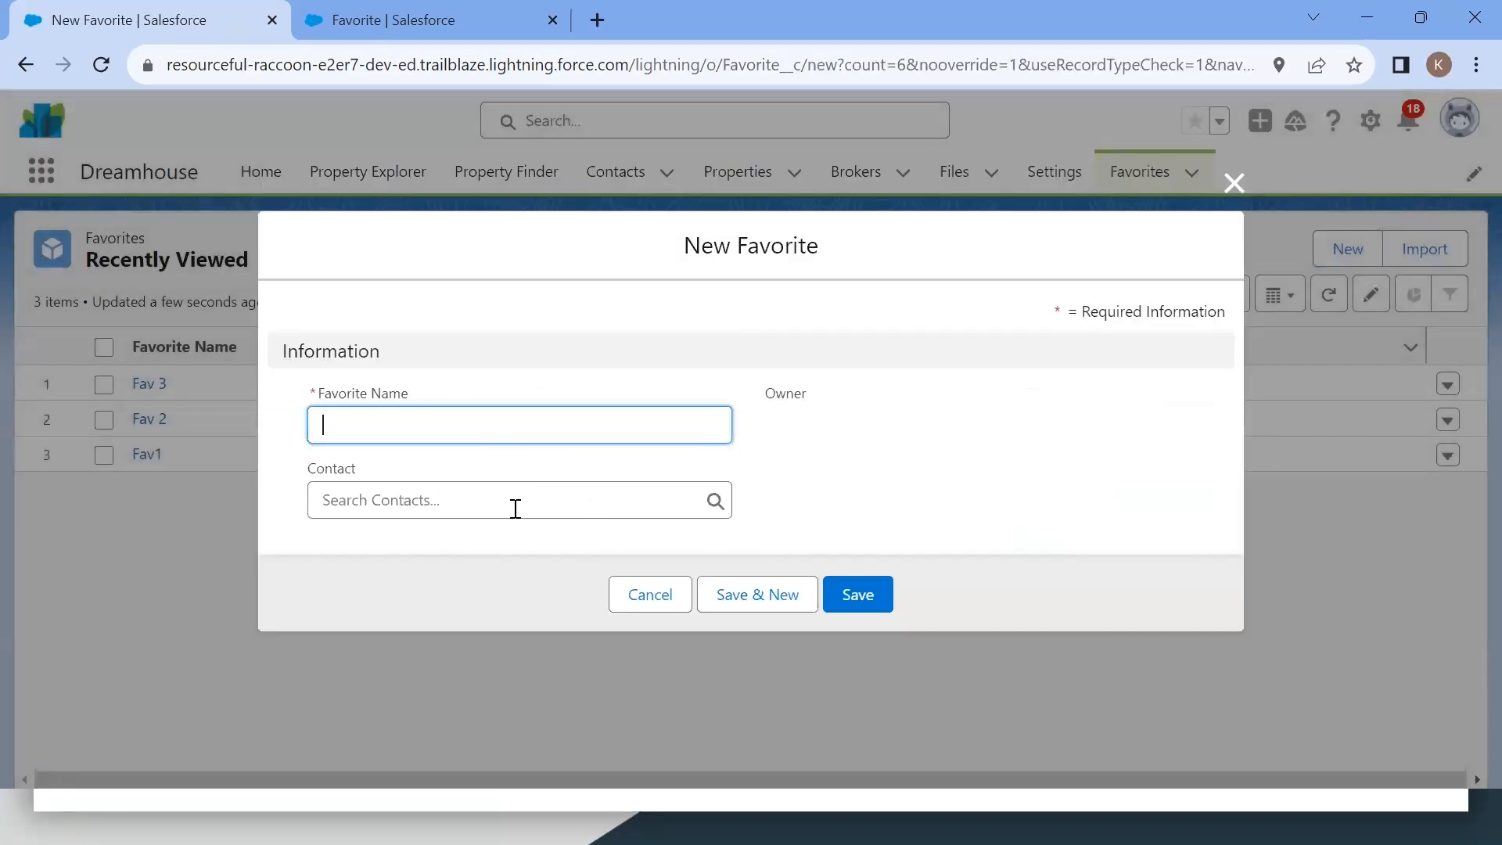
pyautogui.click(514, 509)
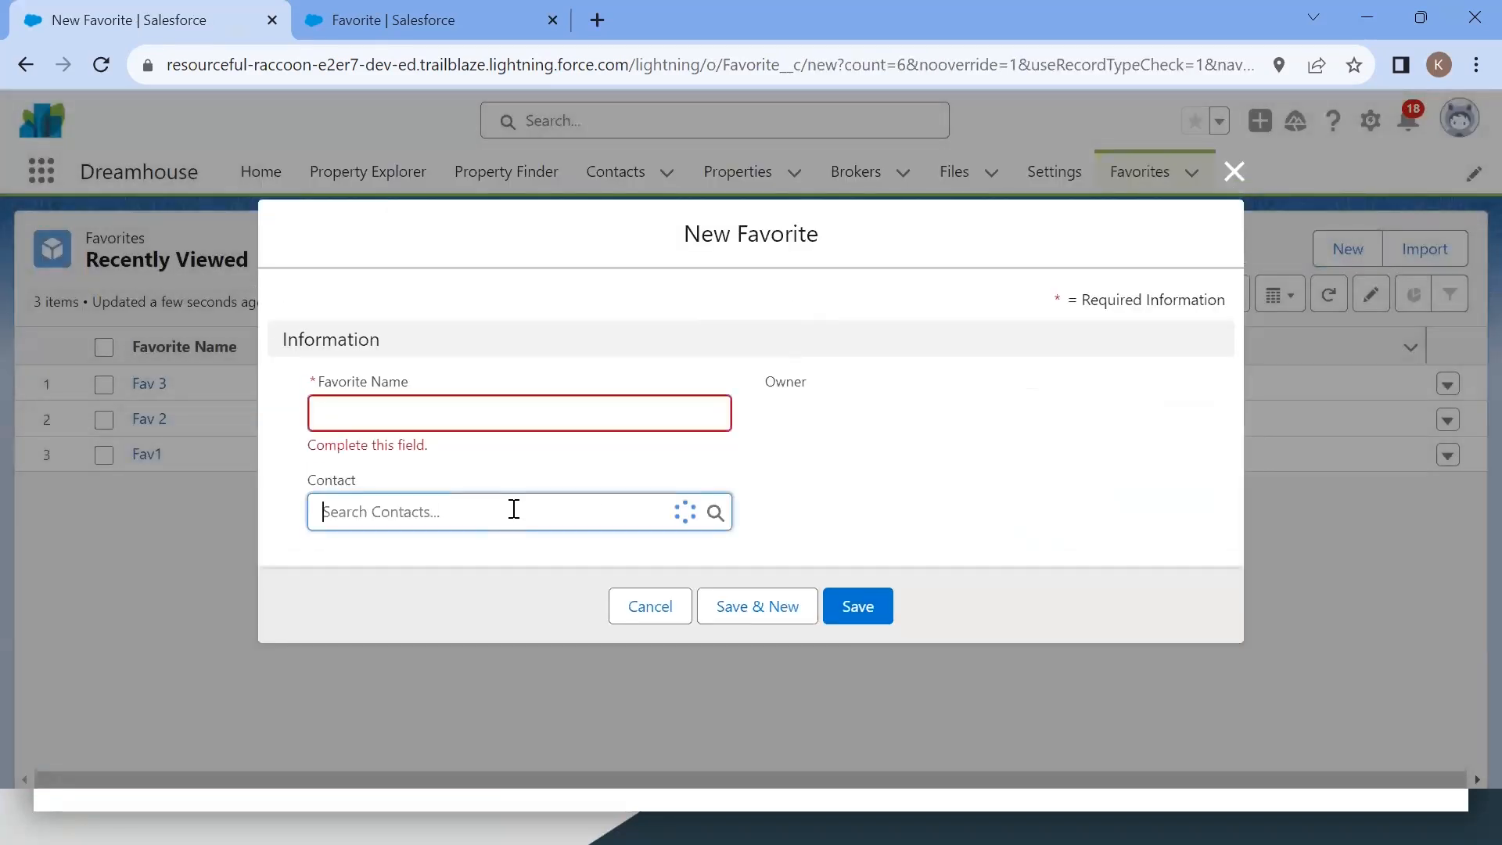
pyautogui.click(910, 444)
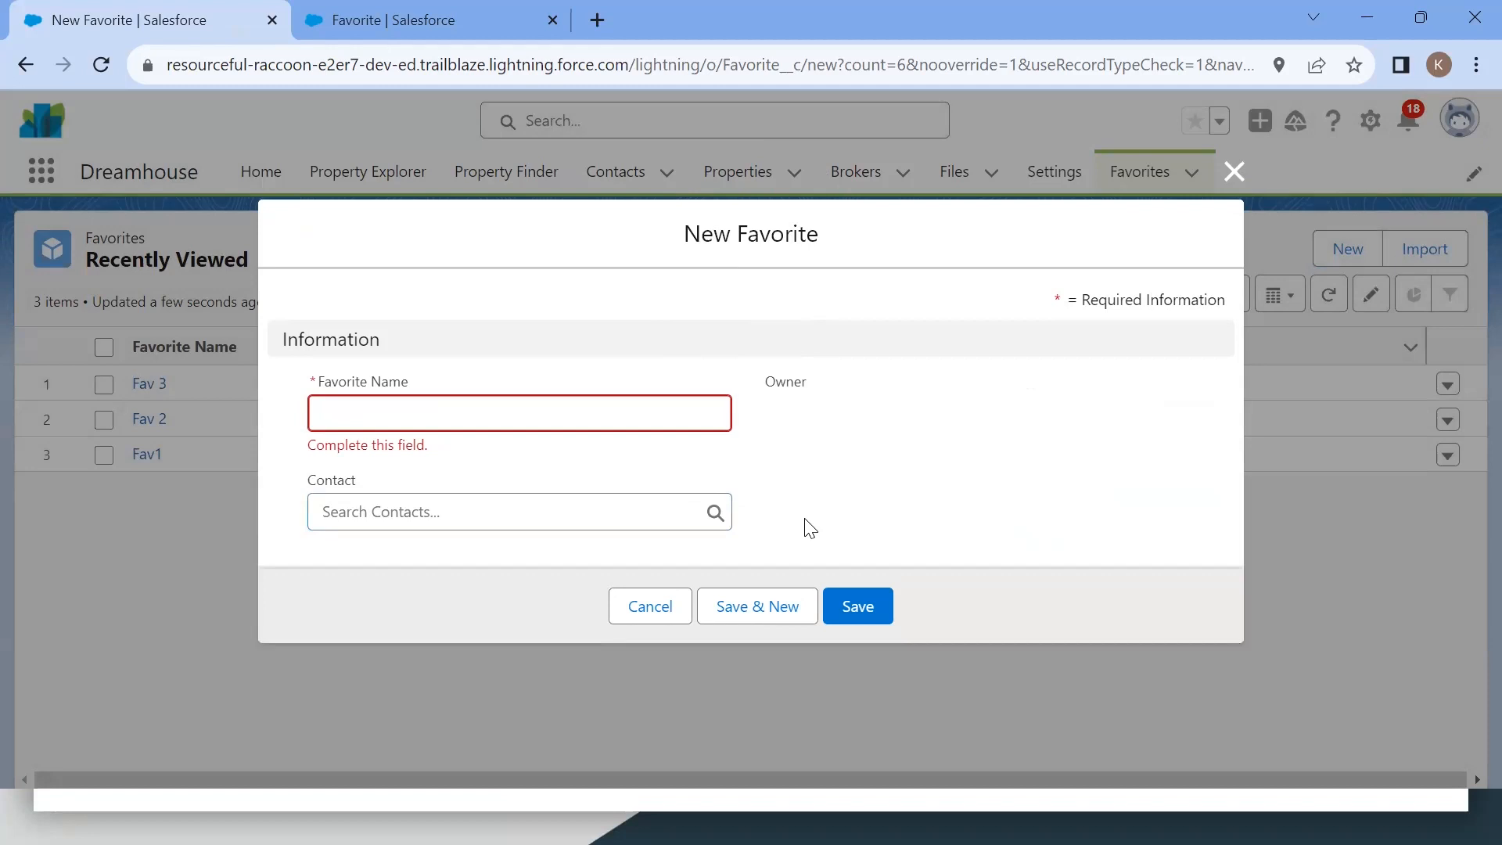
pyautogui.click(646, 618)
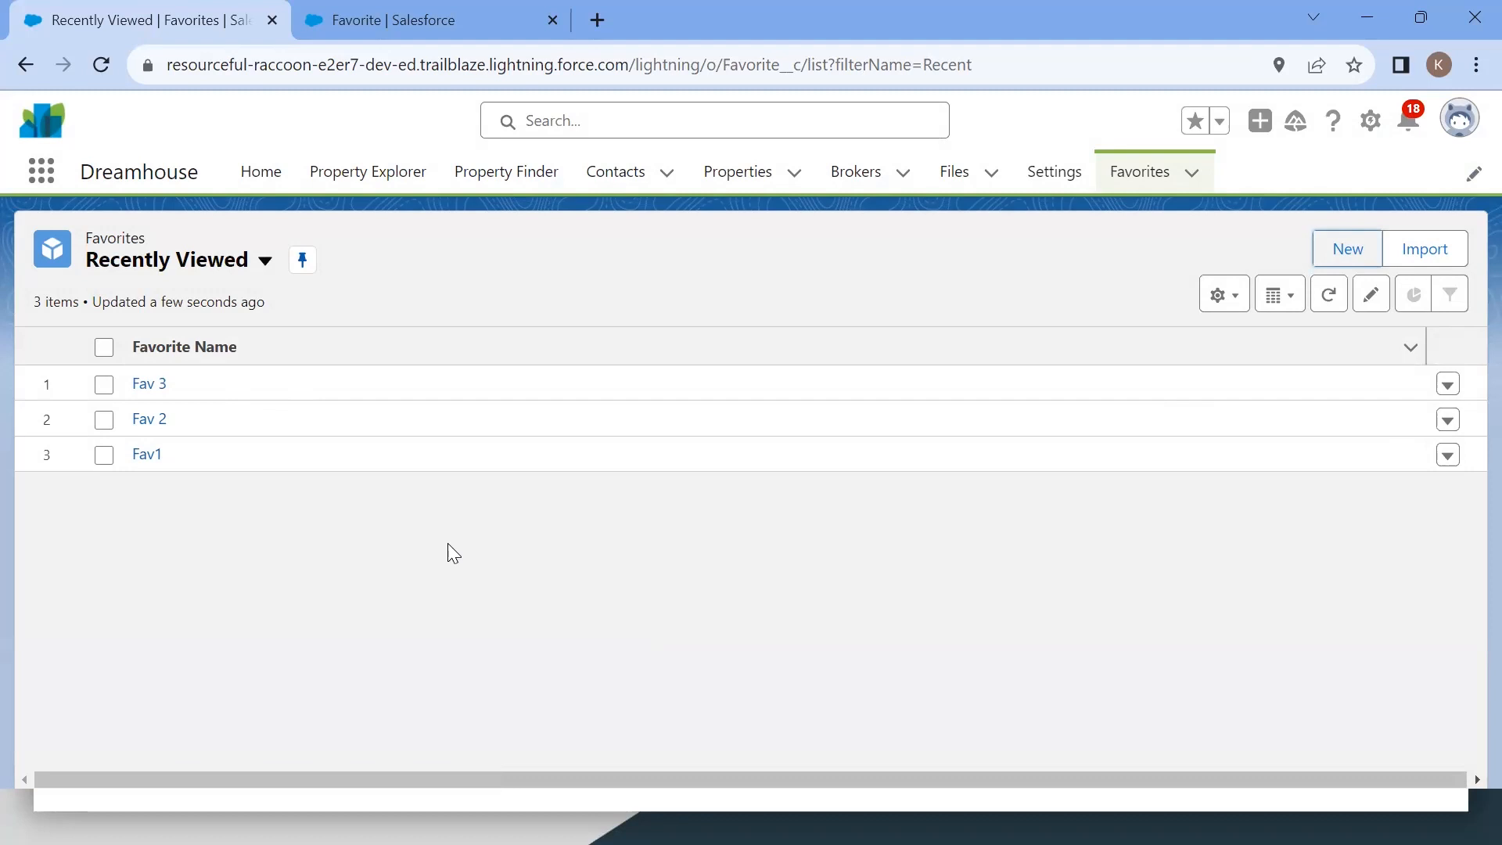
# Step: Try to save a new Favorite named fav 4 without a property, then dismiss the error and close the form
pyautogui.click(1347, 248)
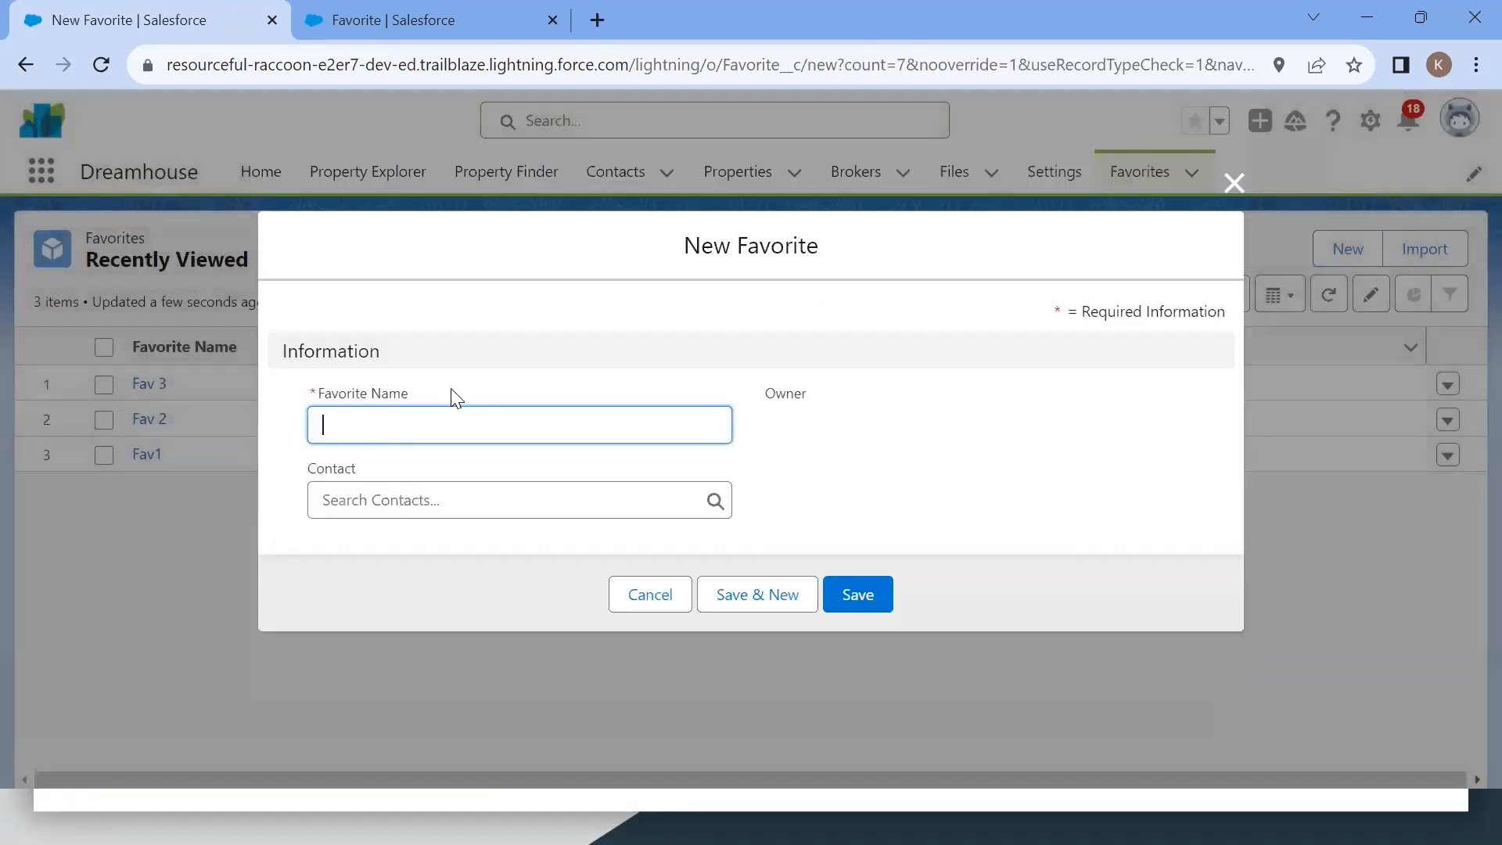
pyautogui.write('fav 4')
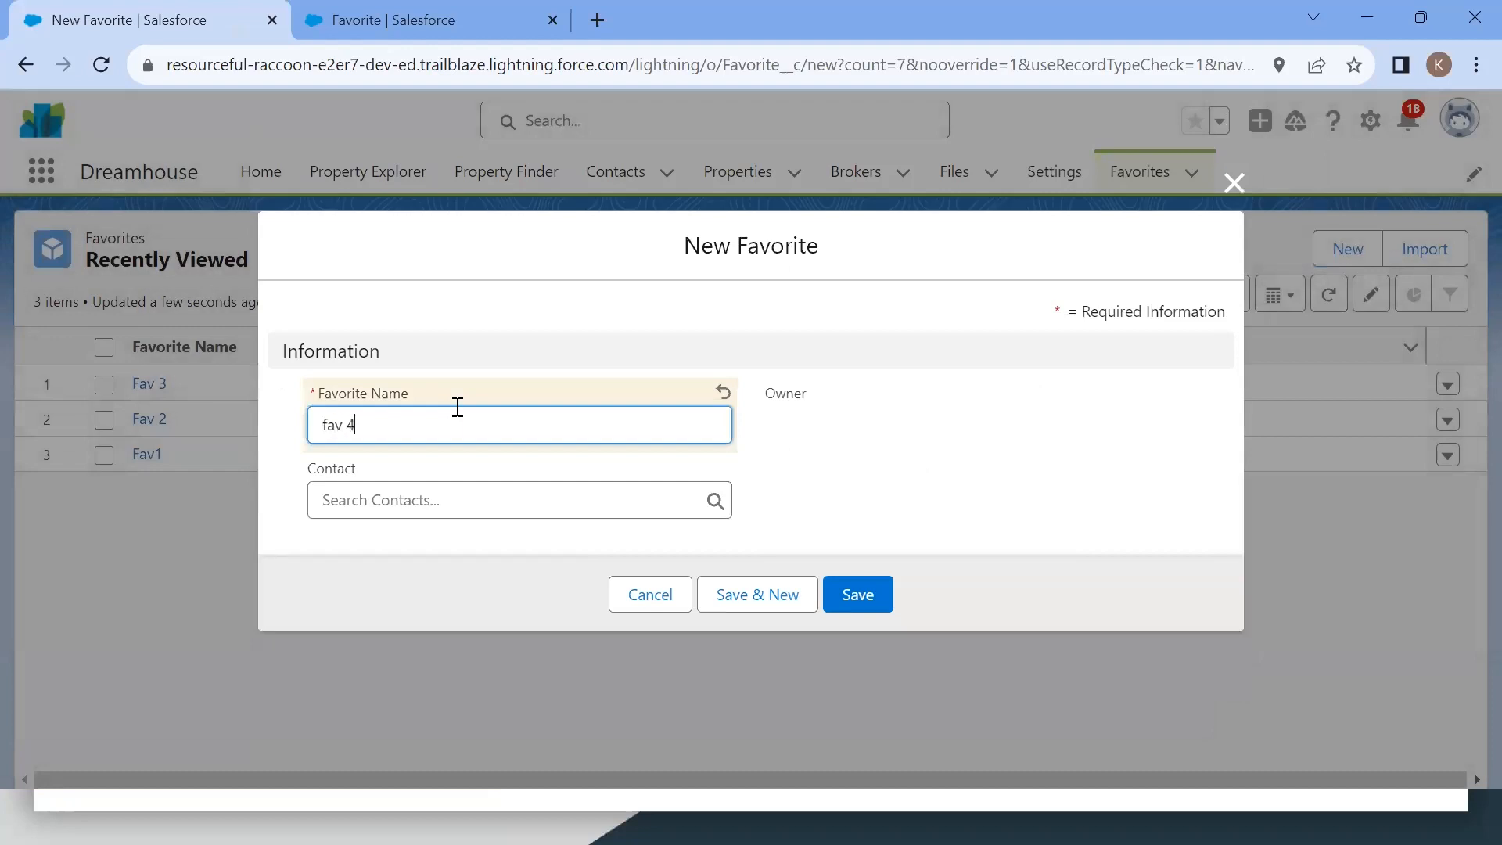
pyautogui.click(831, 592)
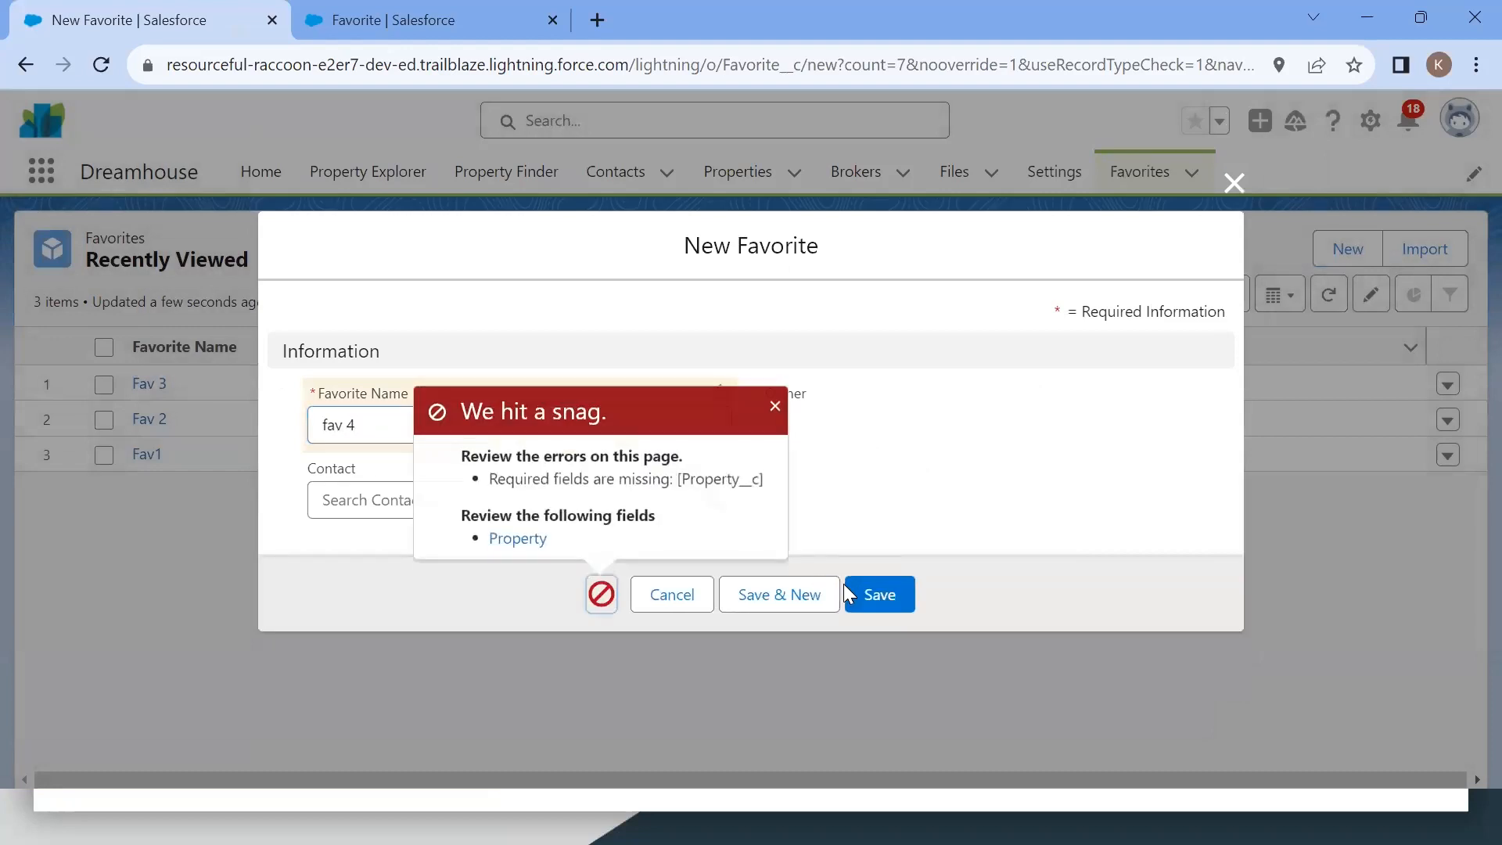
pyautogui.moveTo(490, 477); pyautogui.dragTo(746, 479)
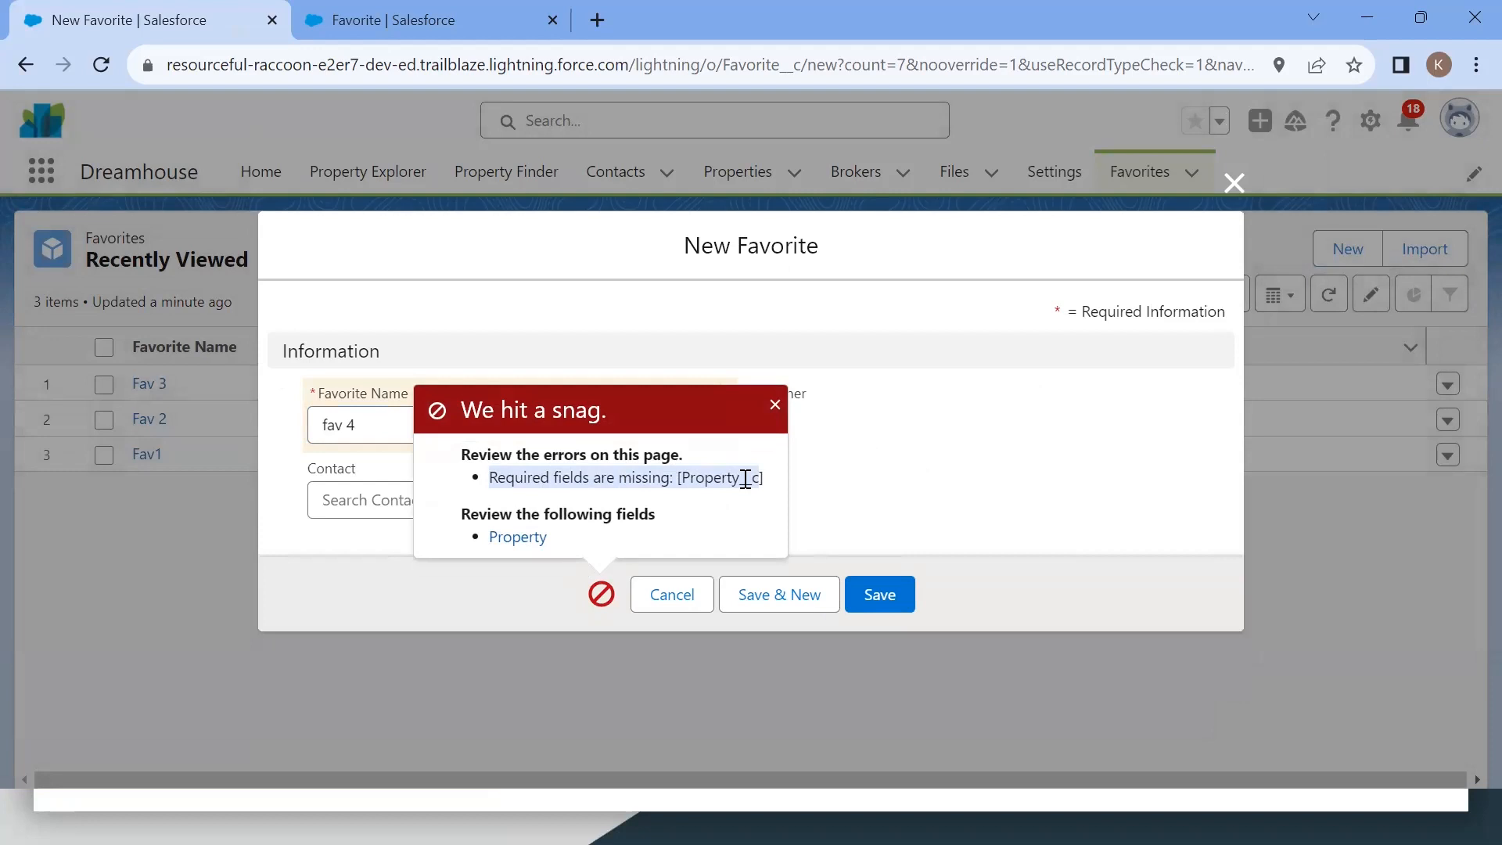
pyautogui.click(994, 489)
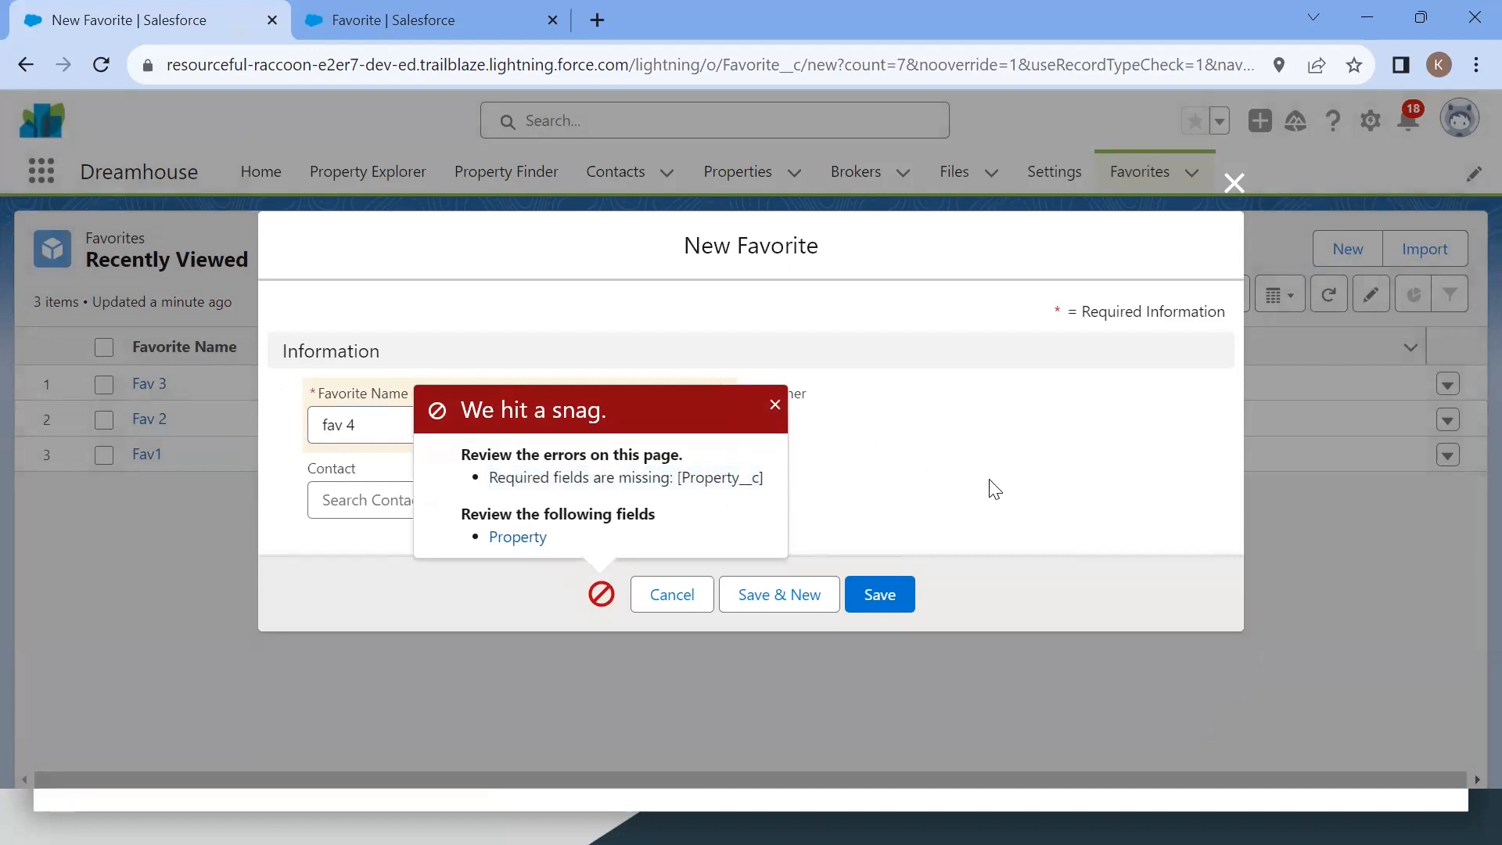
pyautogui.click(775, 405)
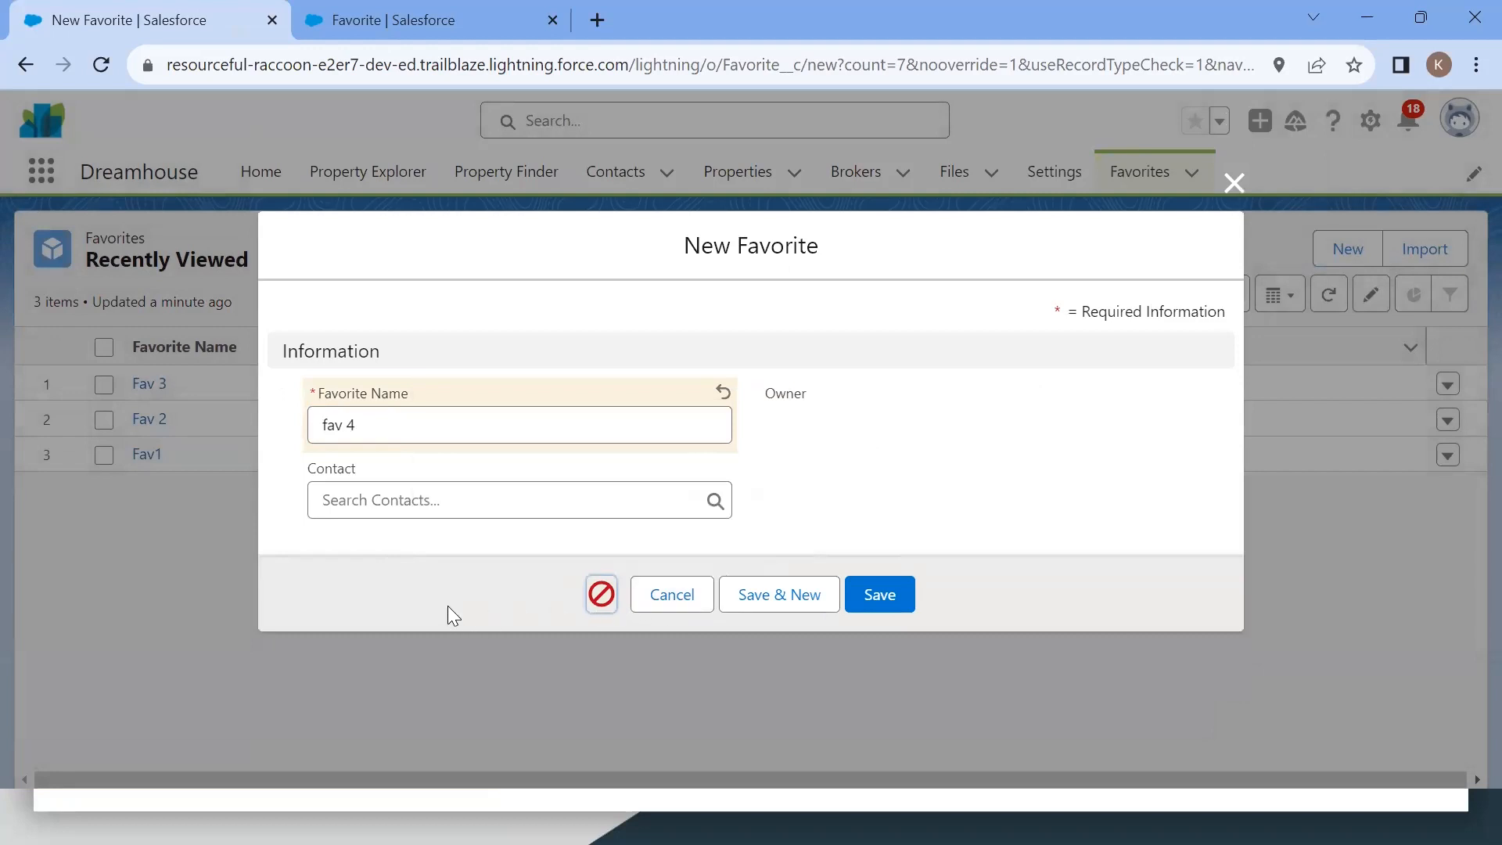
pyautogui.click(535, 588)
pyautogui.click(1230, 187)
# Step: Start a new relationship field on the Favorite object and browse the related-object choices before returning to the type step
pyautogui.hotkey('ctrl', 'Tab')
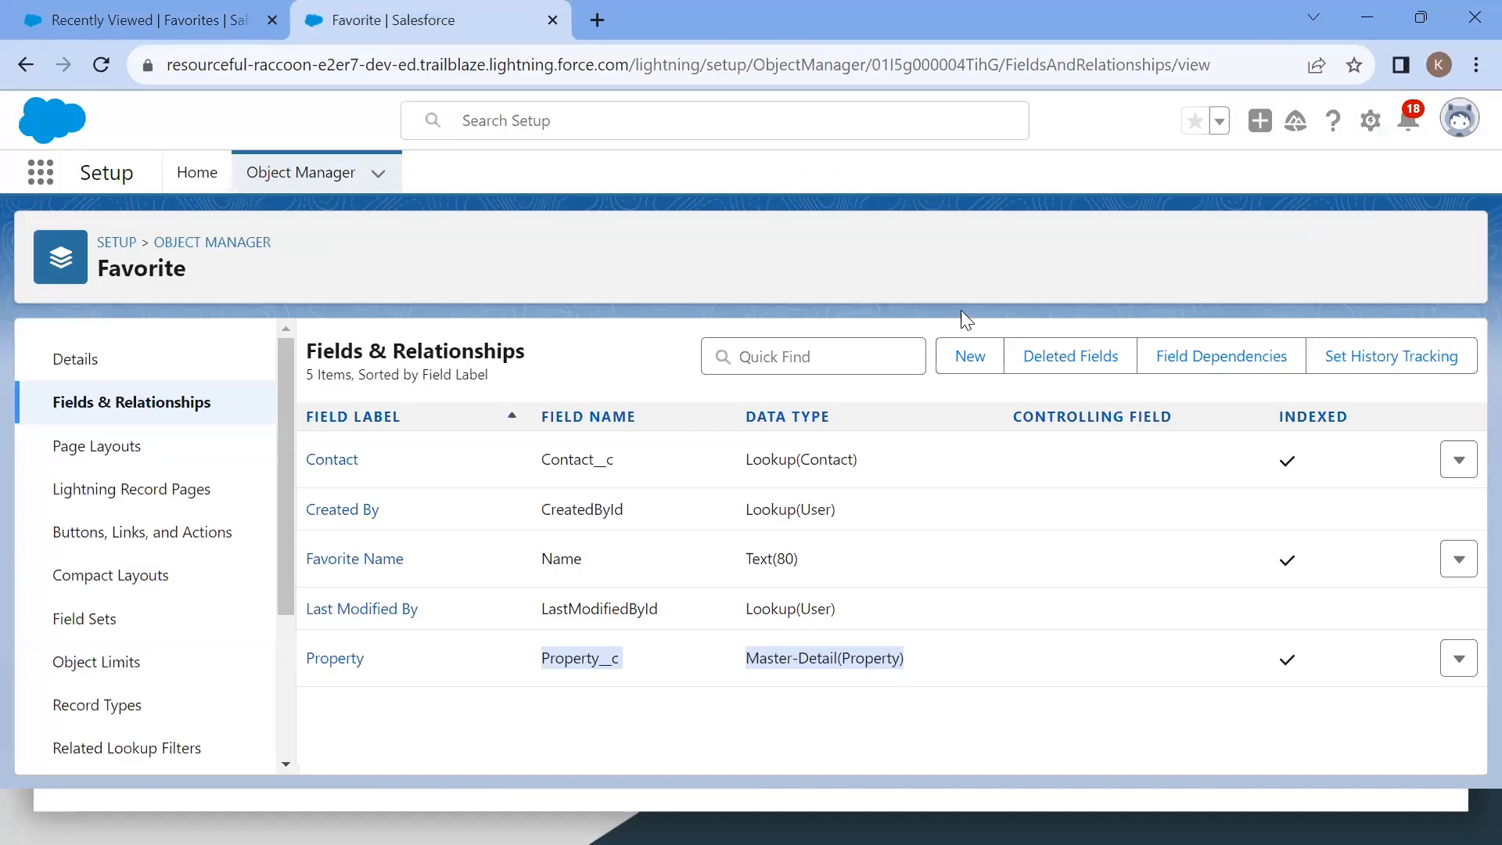
pyautogui.click(964, 358)
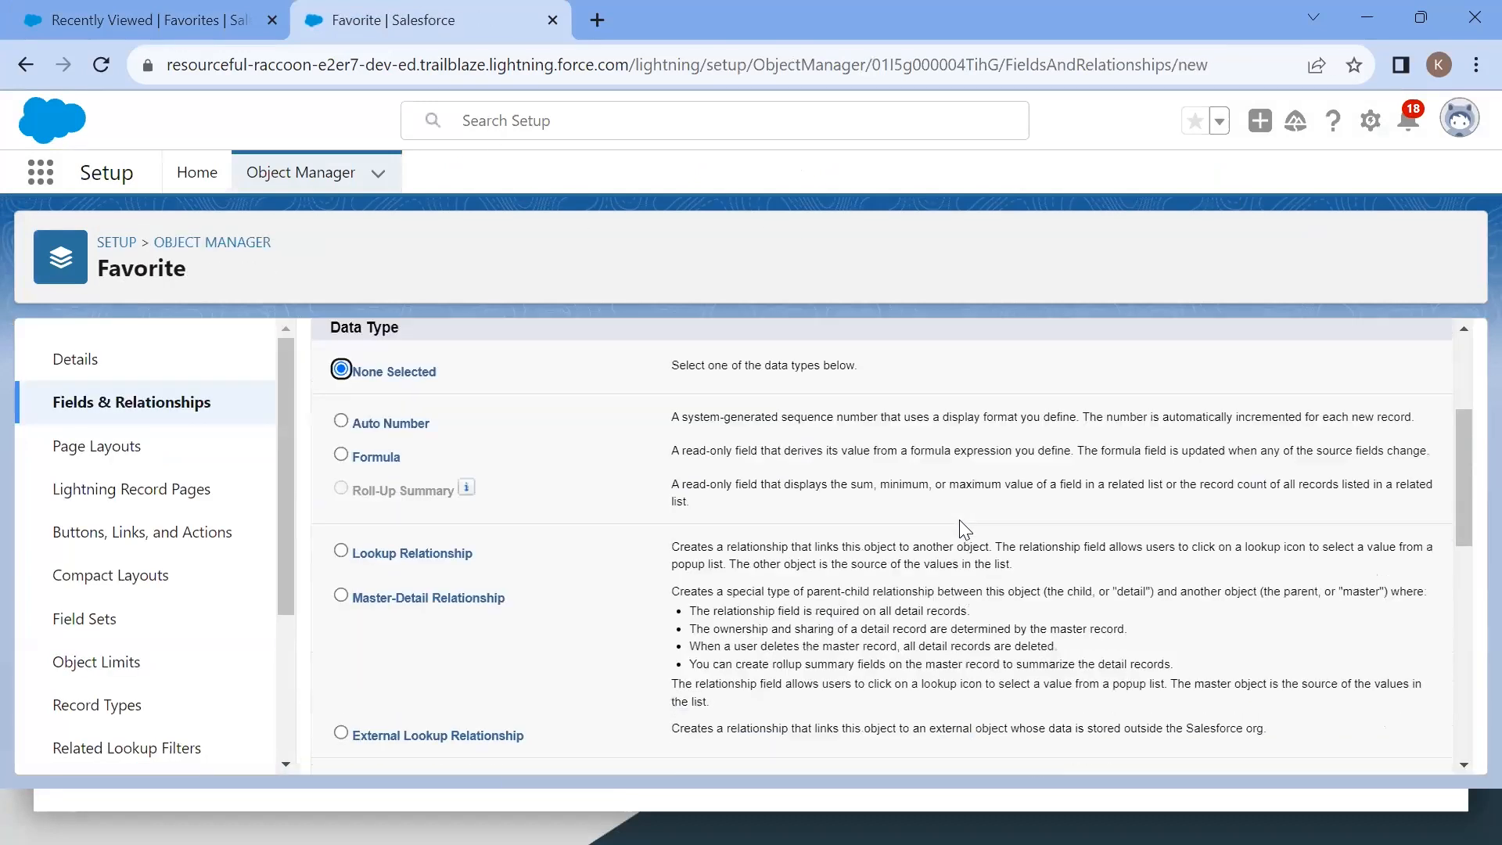
pyautogui.scroll(-2, 959, 519)
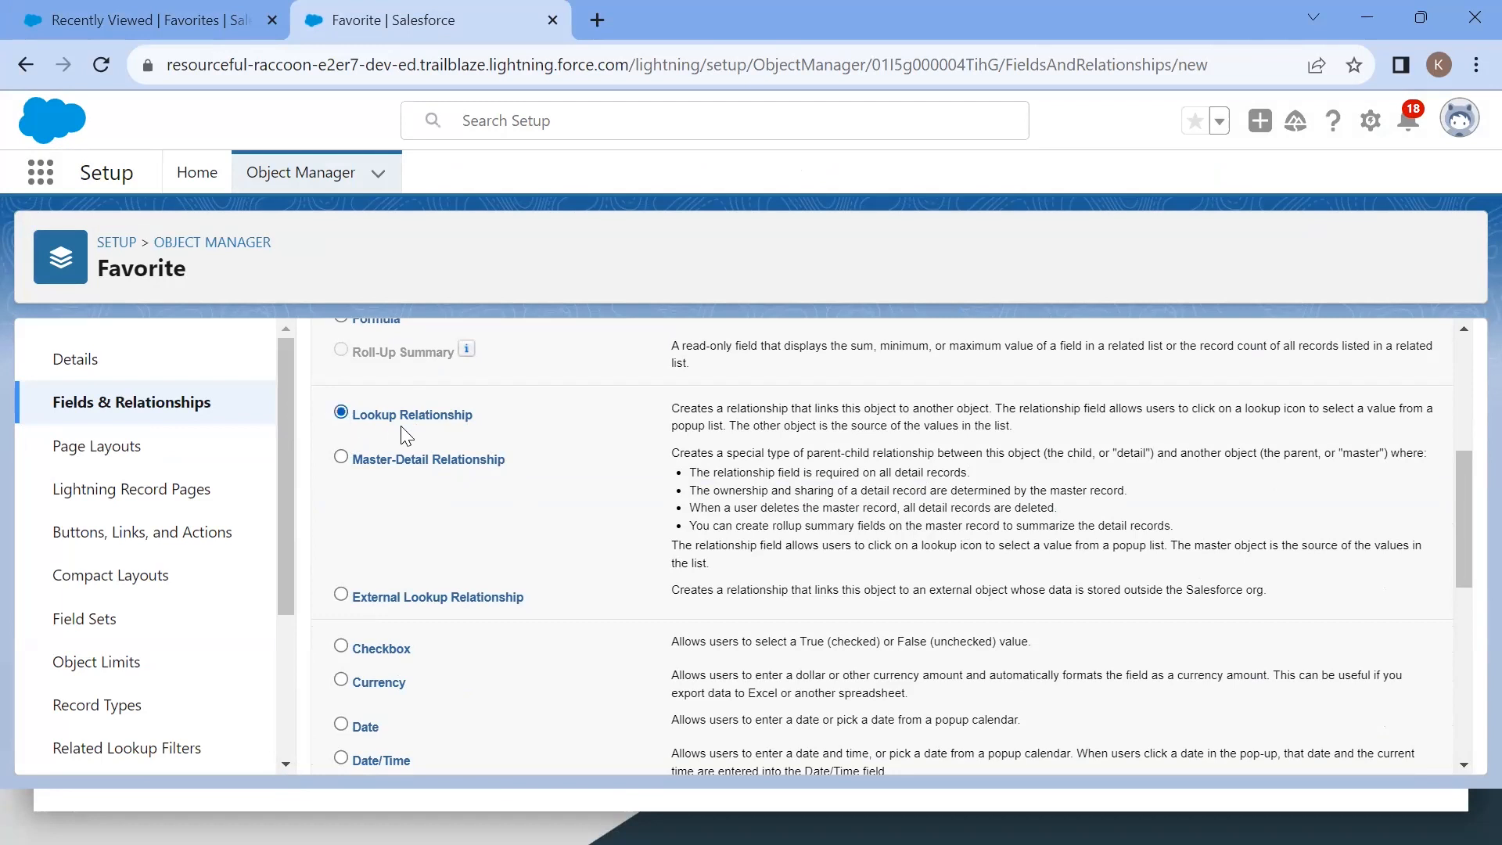
pyautogui.scroll(-5, 950, 544)
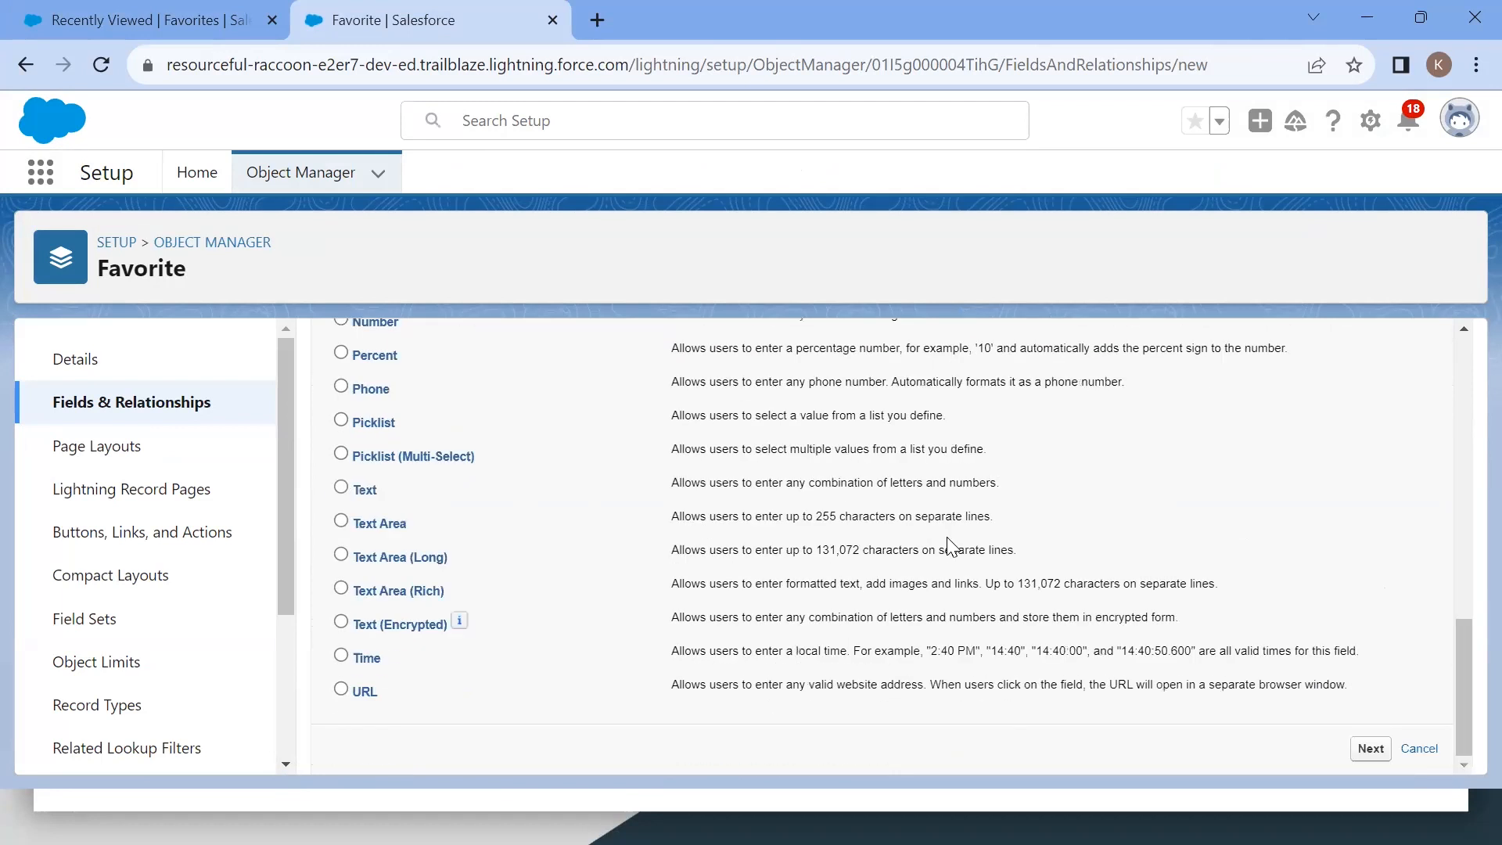
pyautogui.click(1373, 751)
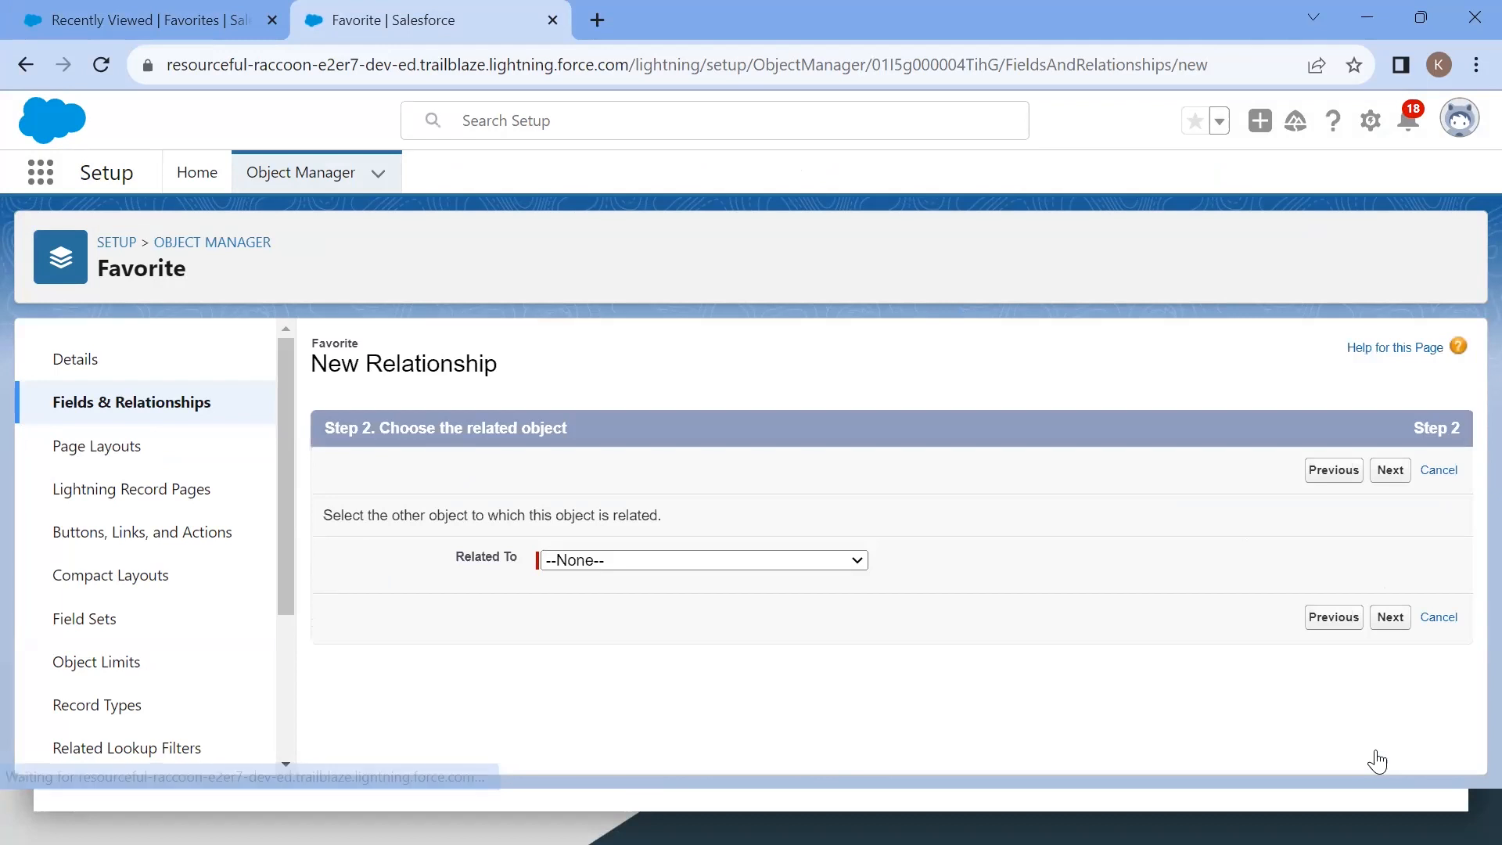
pyautogui.click(770, 560)
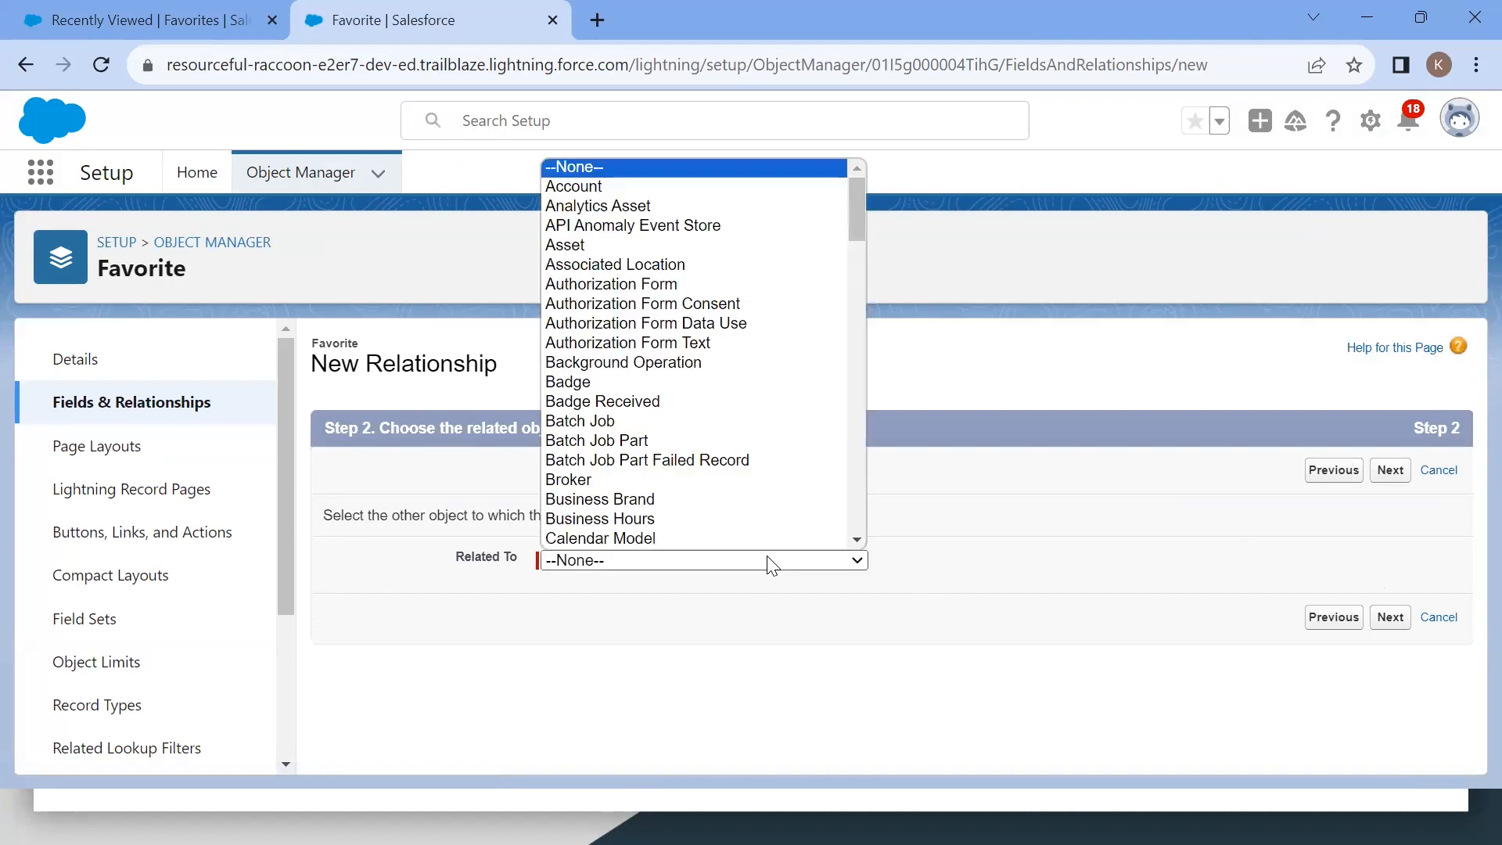
pyautogui.scroll(-14, 751, 481)
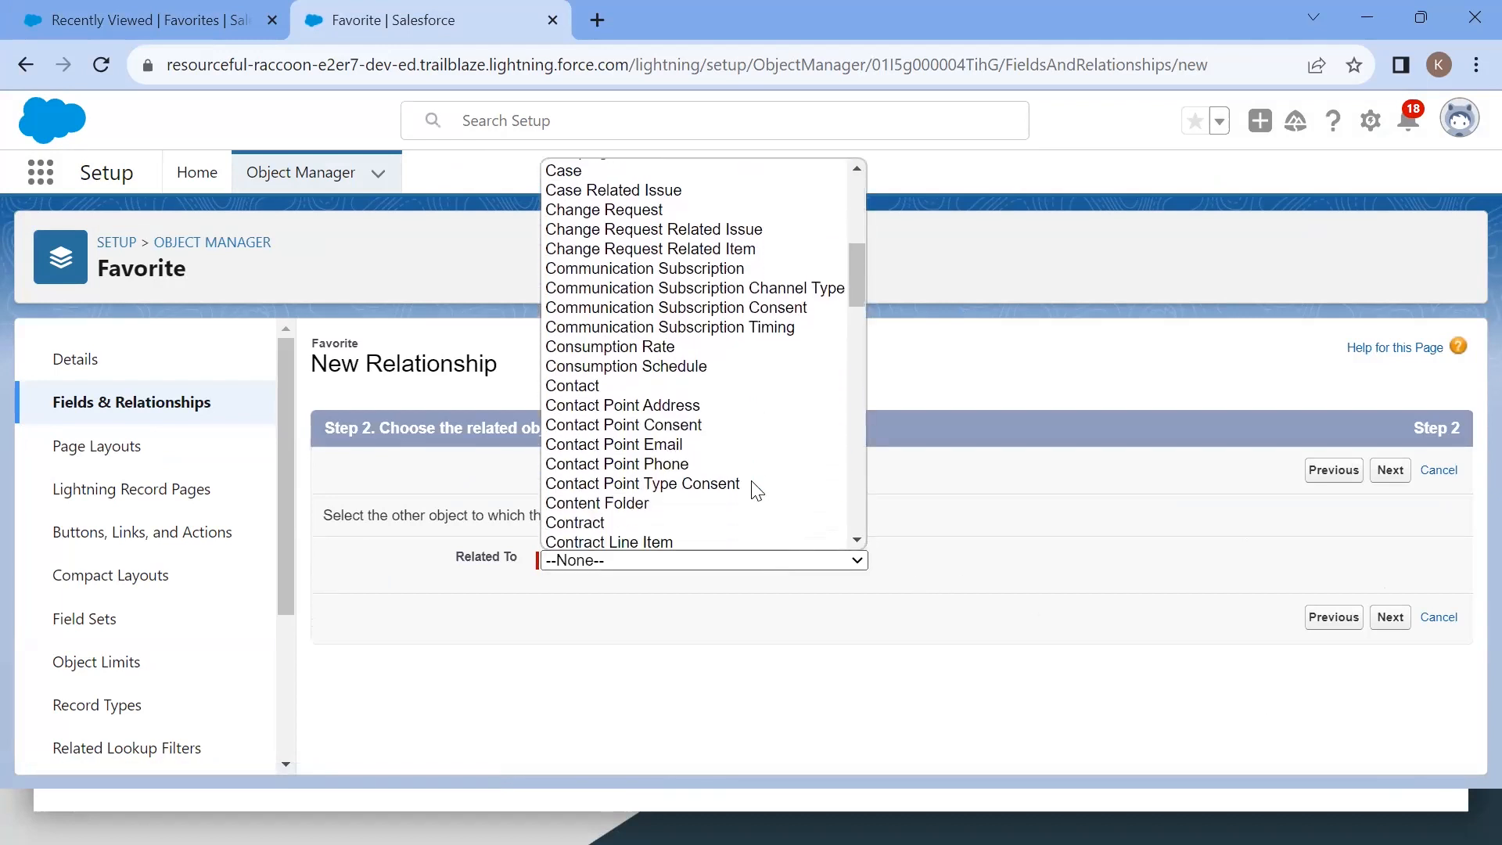
pyautogui.scroll(-3, 756, 492)
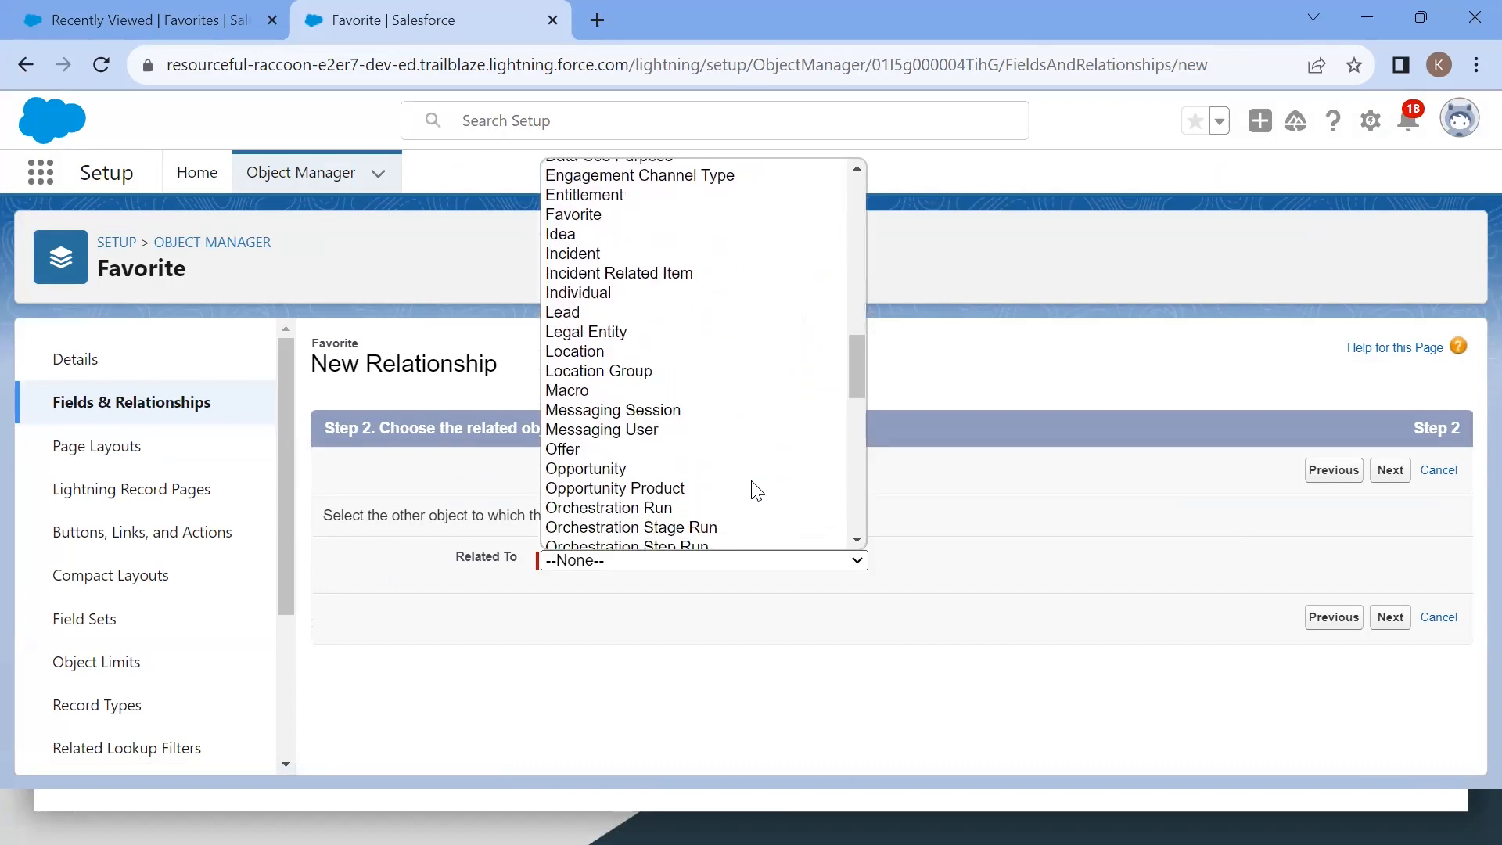
pyautogui.click(1342, 479)
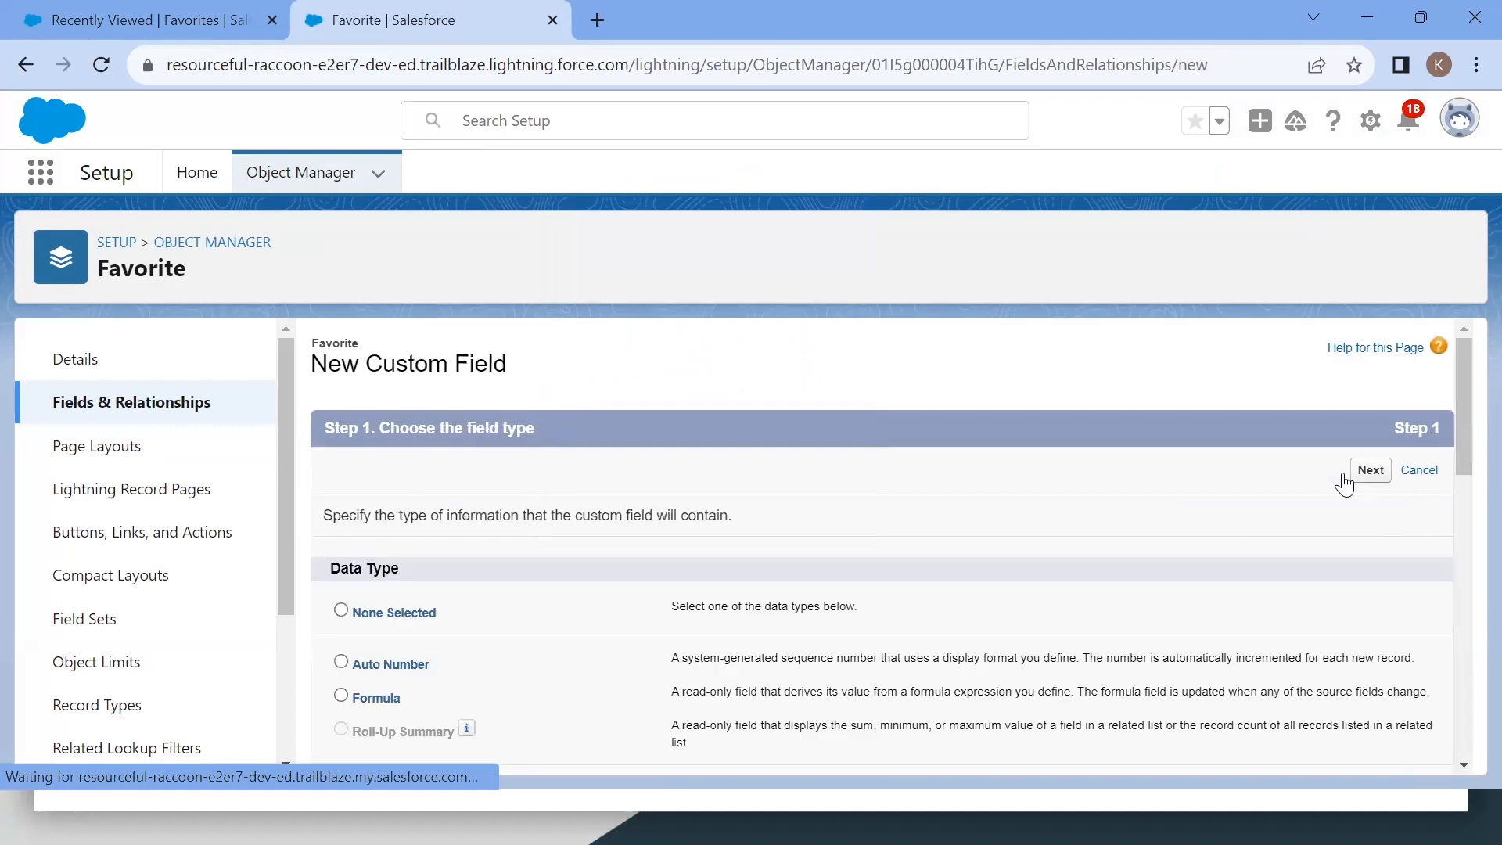
# Step: Select Master-Detail Relationship as the new field's data type and review the other data type options
pyautogui.scroll(-3, 591, 666)
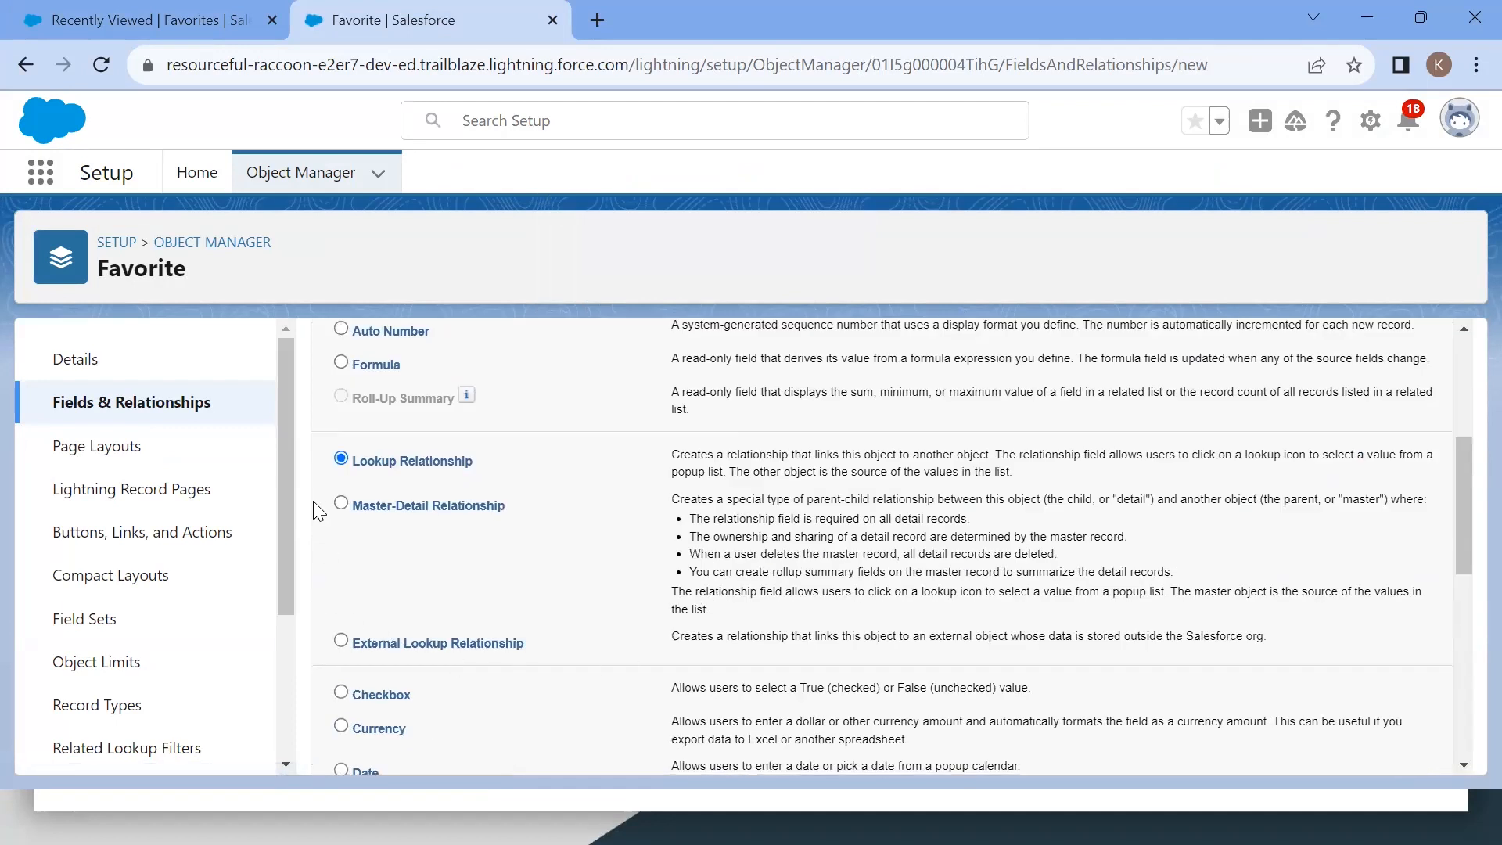
pyautogui.click(341, 503)
pyautogui.scroll(-6, 720, 469)
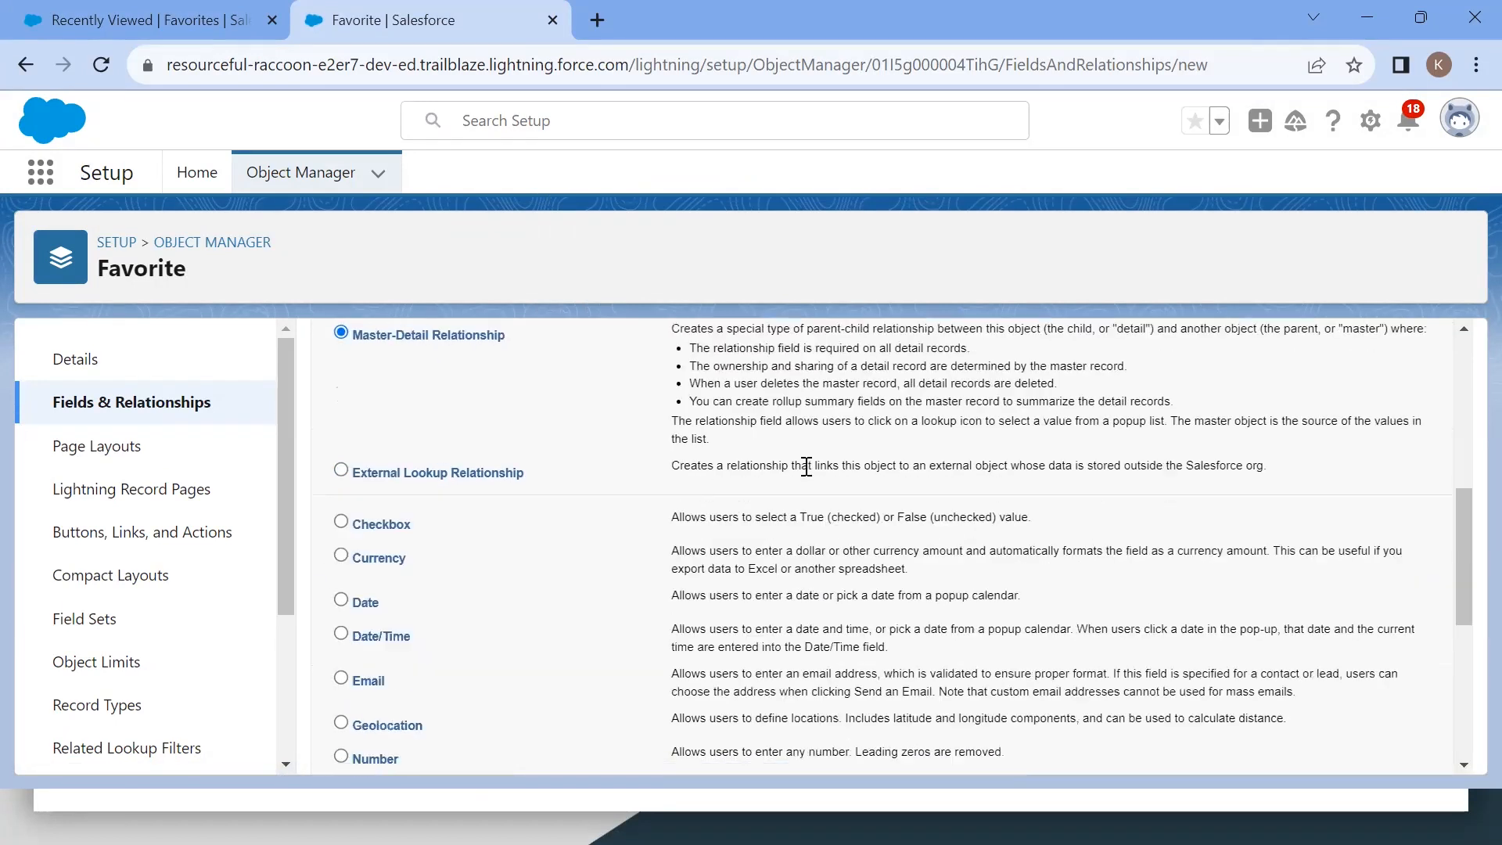
pyautogui.scroll(5, 719, 469)
pyautogui.scroll(1, 806, 467)
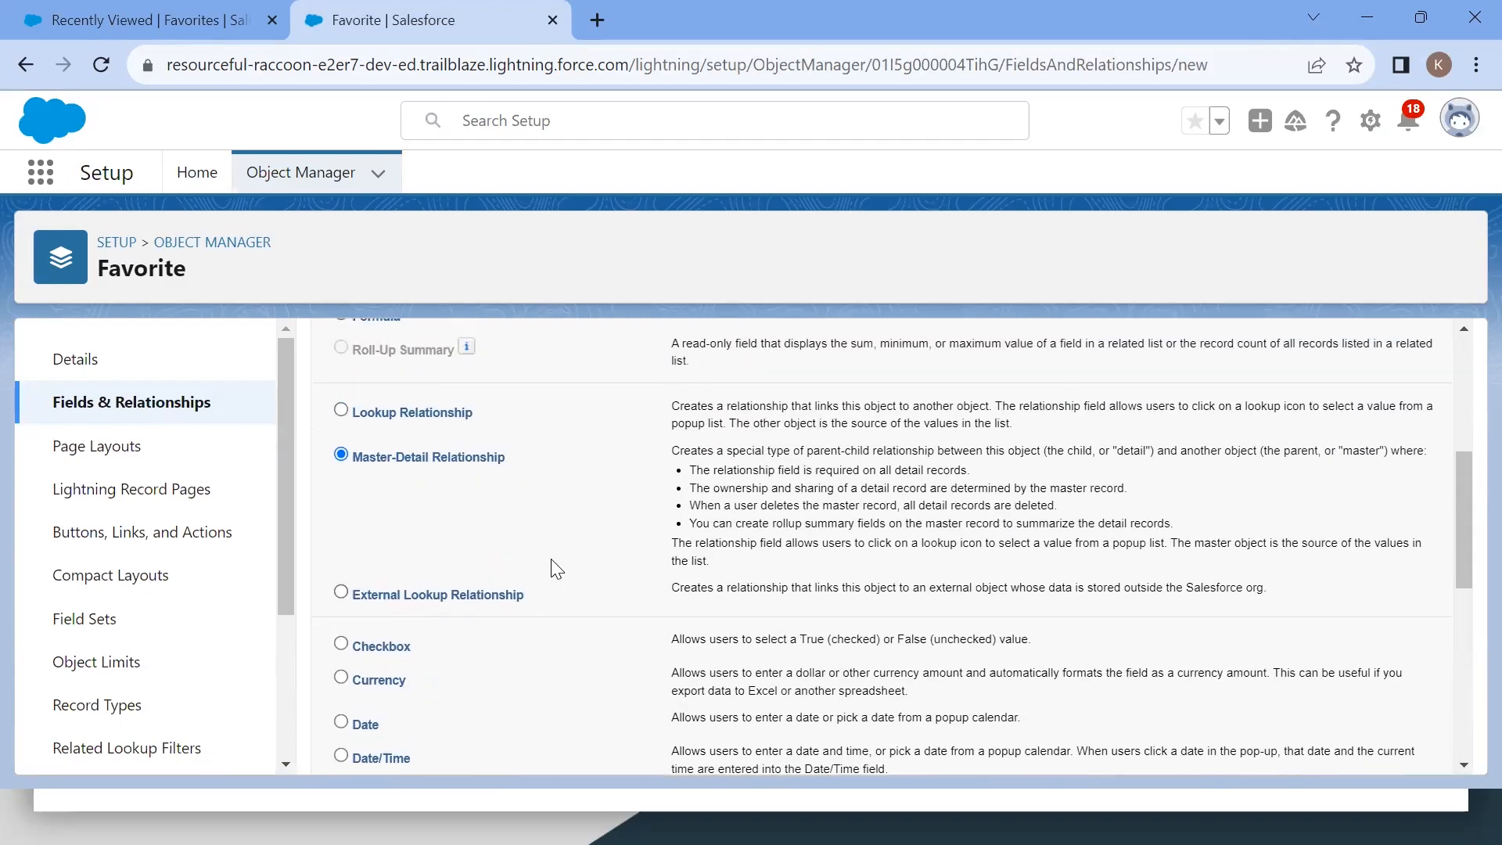
pyautogui.scroll(3, 594, 587)
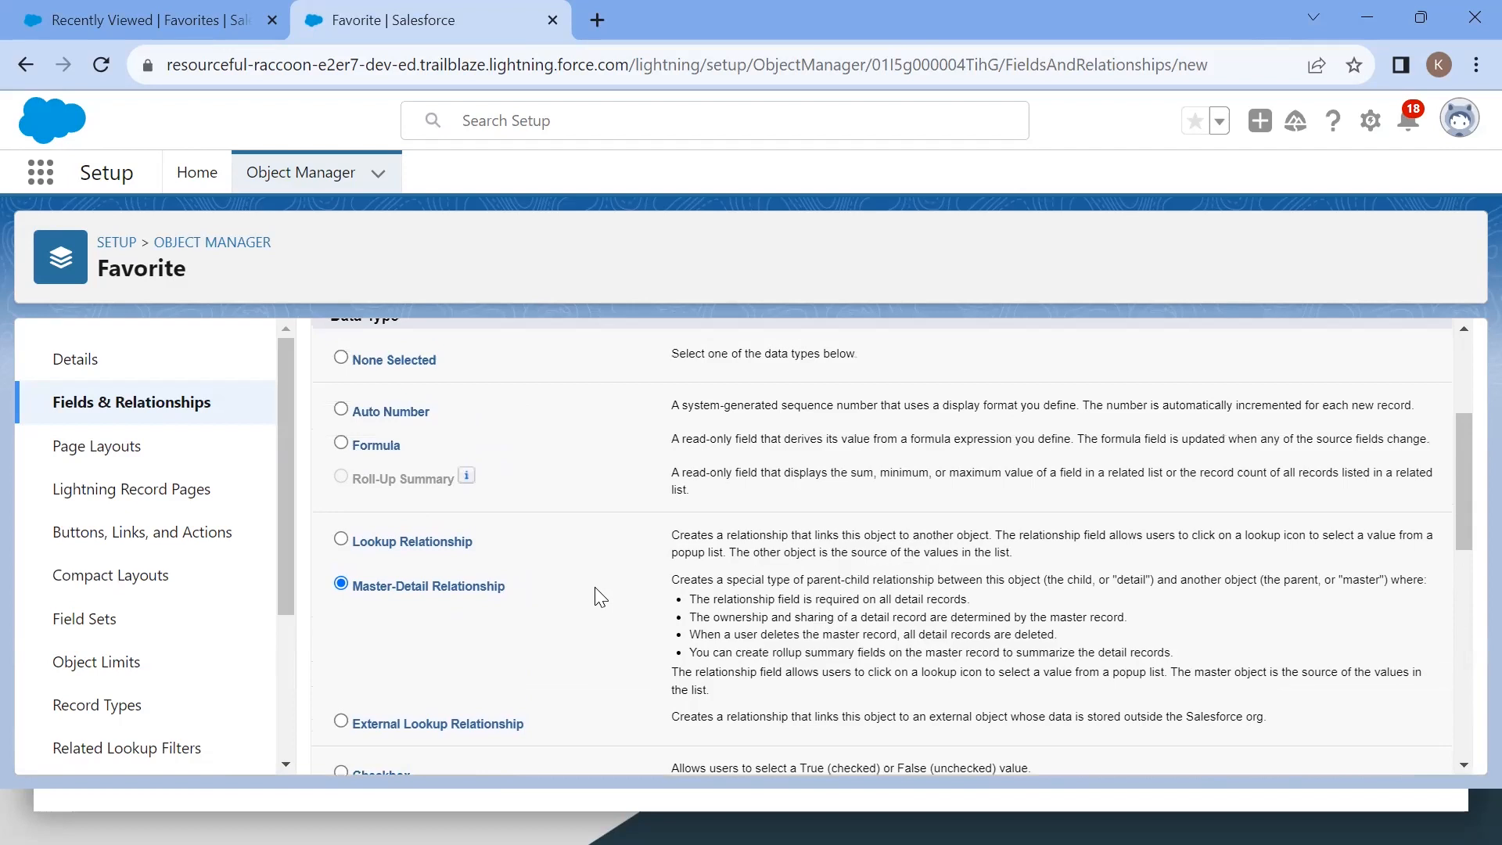
pyautogui.scroll(-5, 600, 596)
pyautogui.scroll(2, 600, 597)
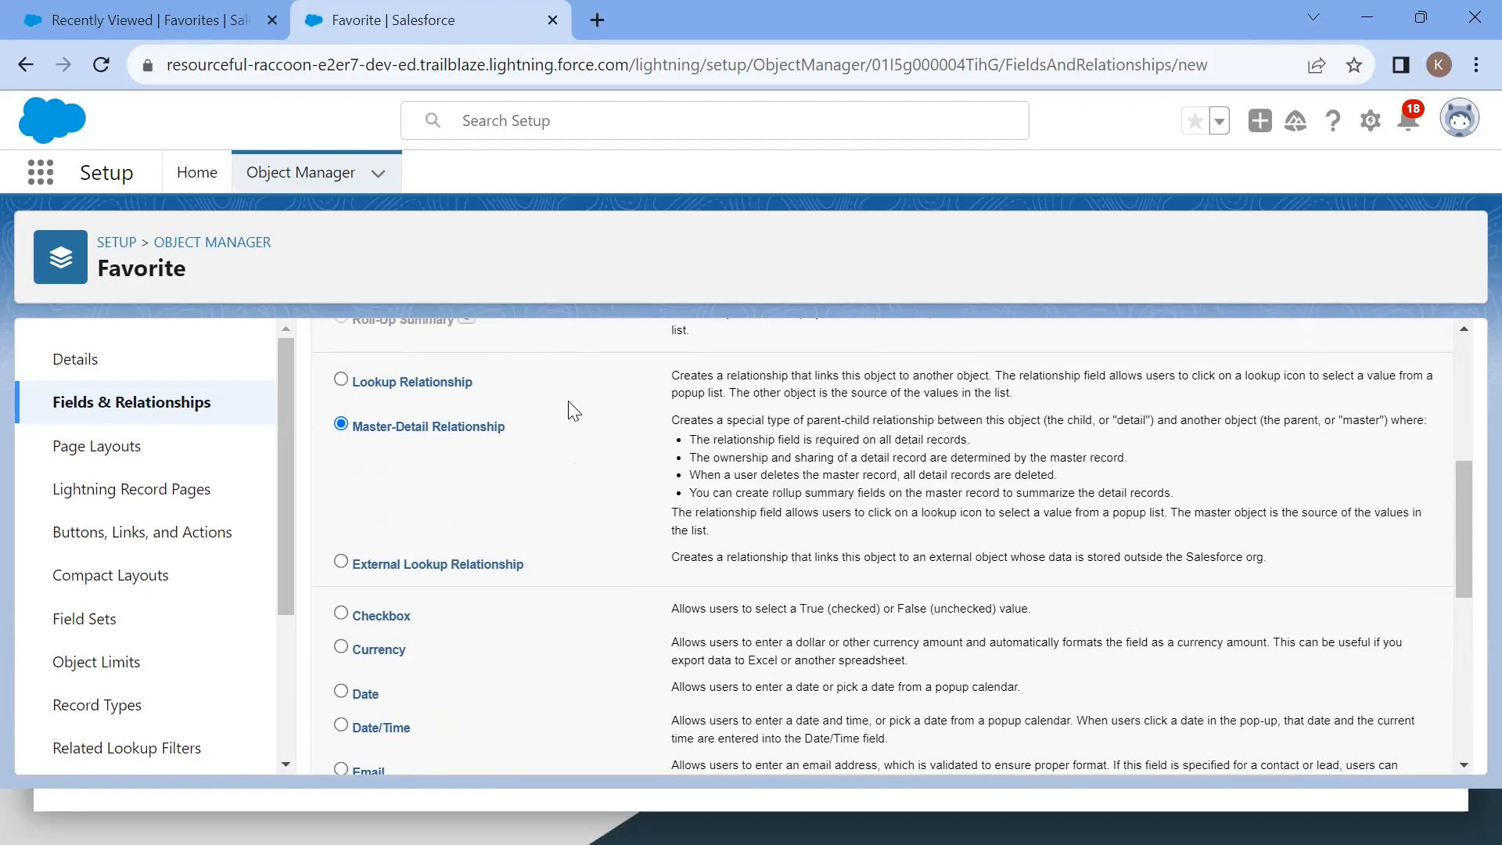
pyautogui.scroll(-8, 661, 564)
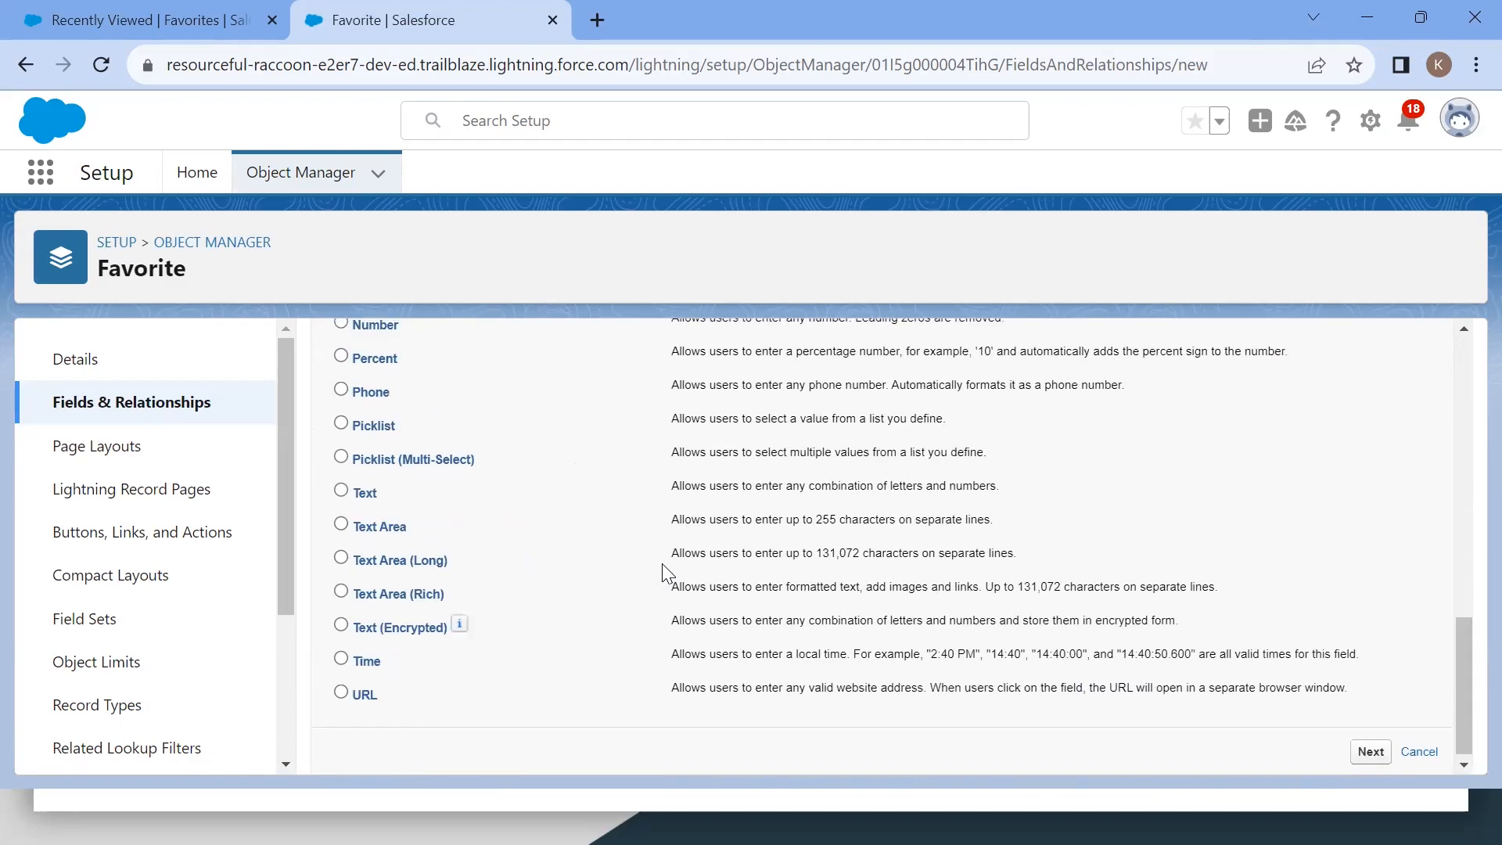
pyautogui.scroll(2, 662, 573)
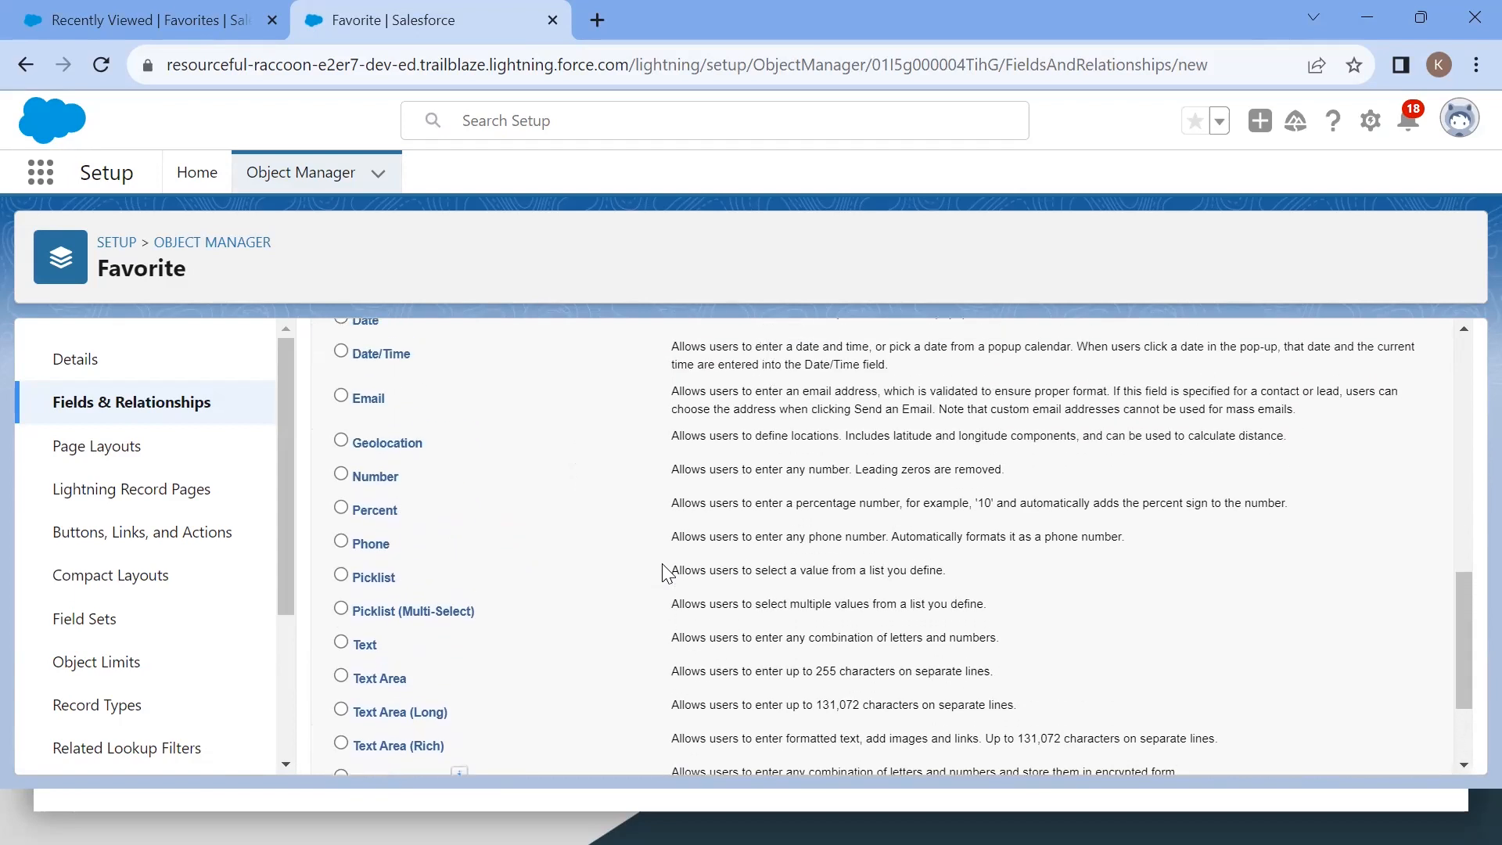
pyautogui.scroll(7, 663, 571)
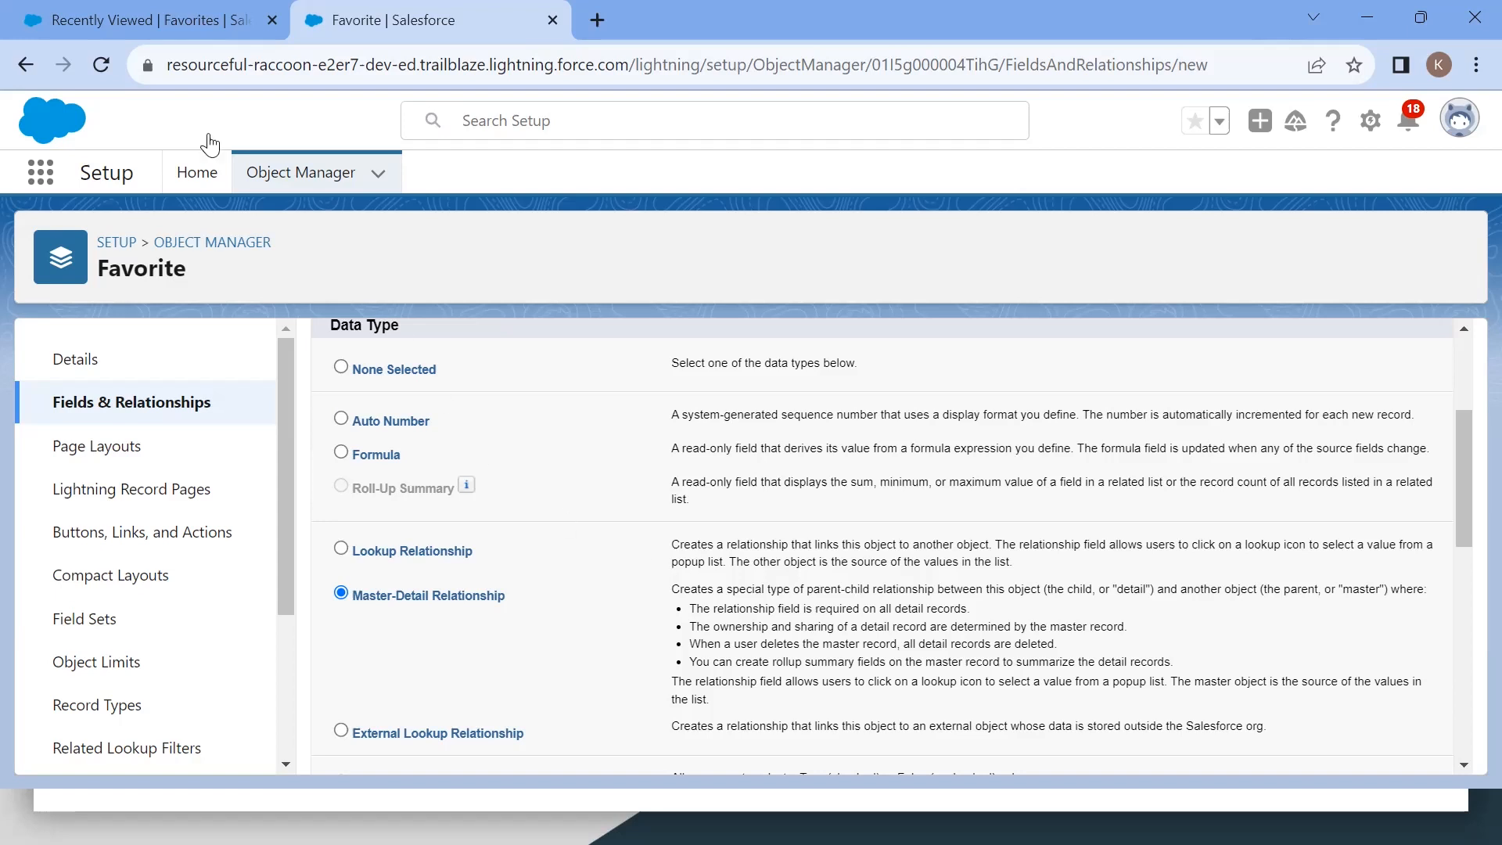
# Step: Open the Fav 3 favorite record and rename it Fav 33
pyautogui.click(129, 31)
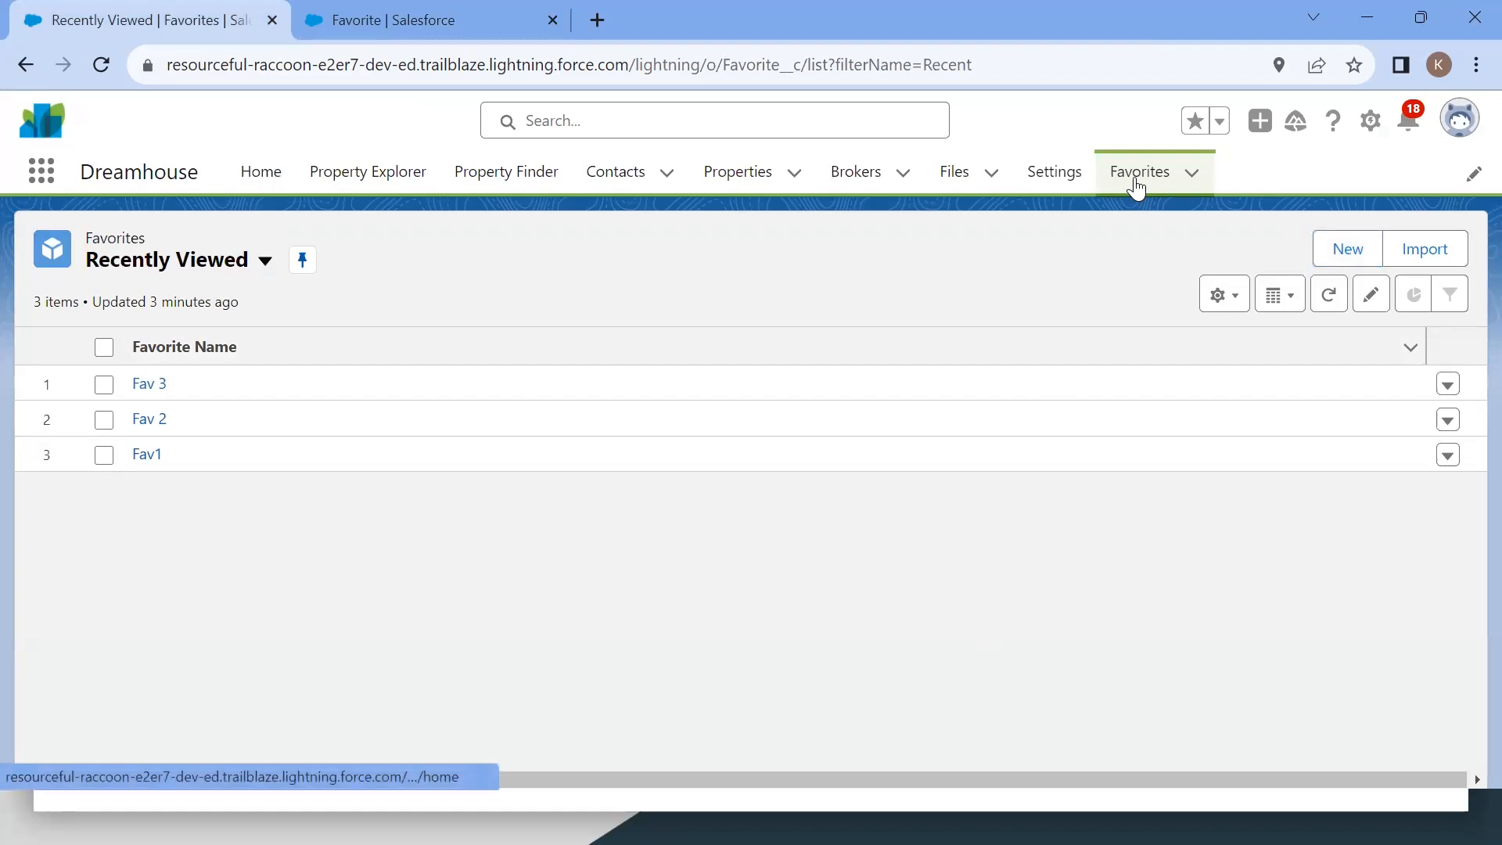
pyautogui.click(146, 385)
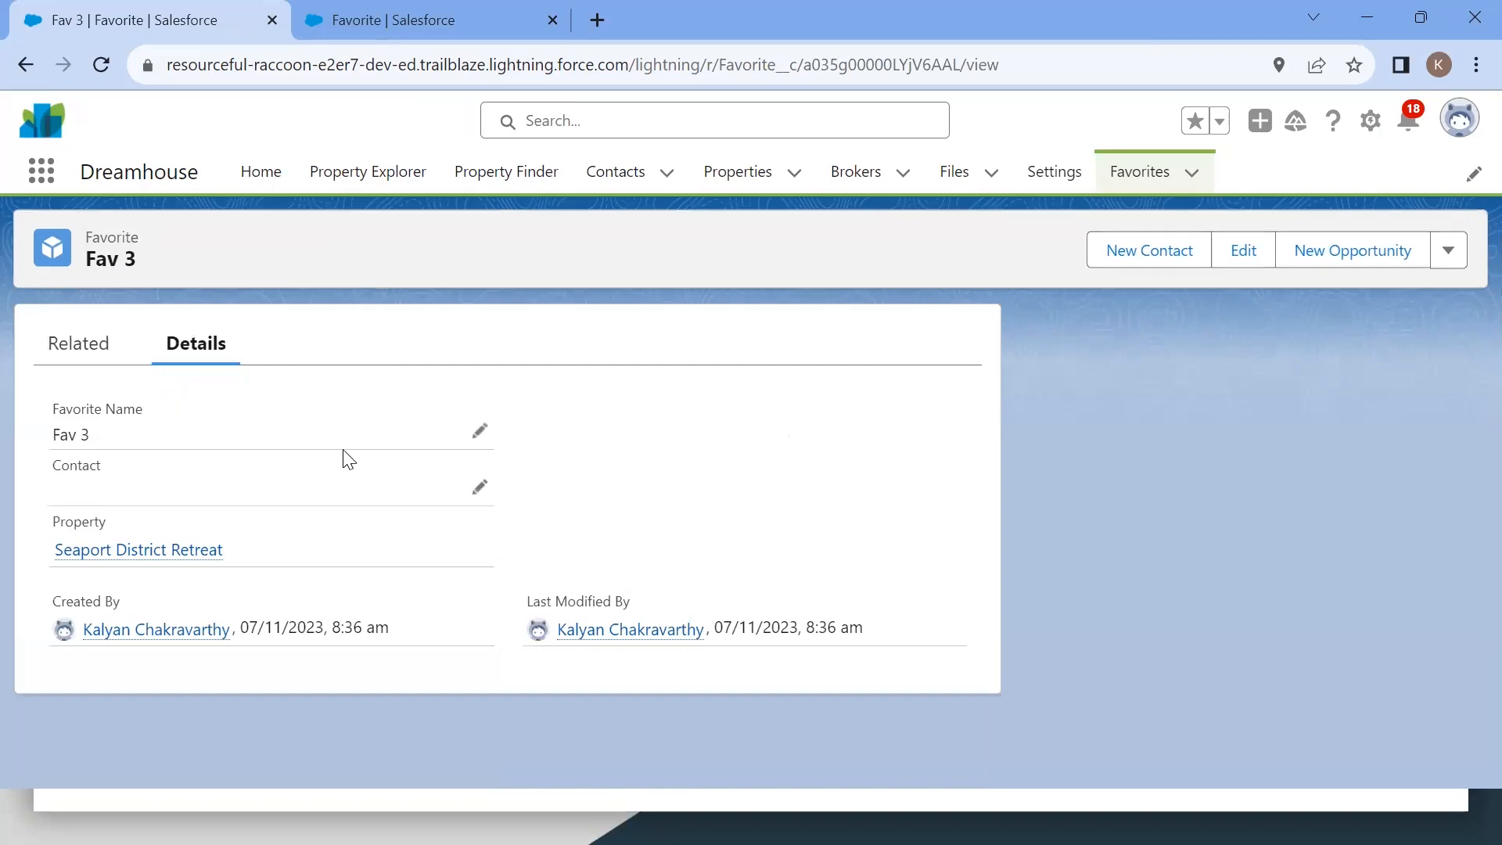
pyautogui.click(481, 432)
pyautogui.press('BackSpace')
pyautogui.write('4')
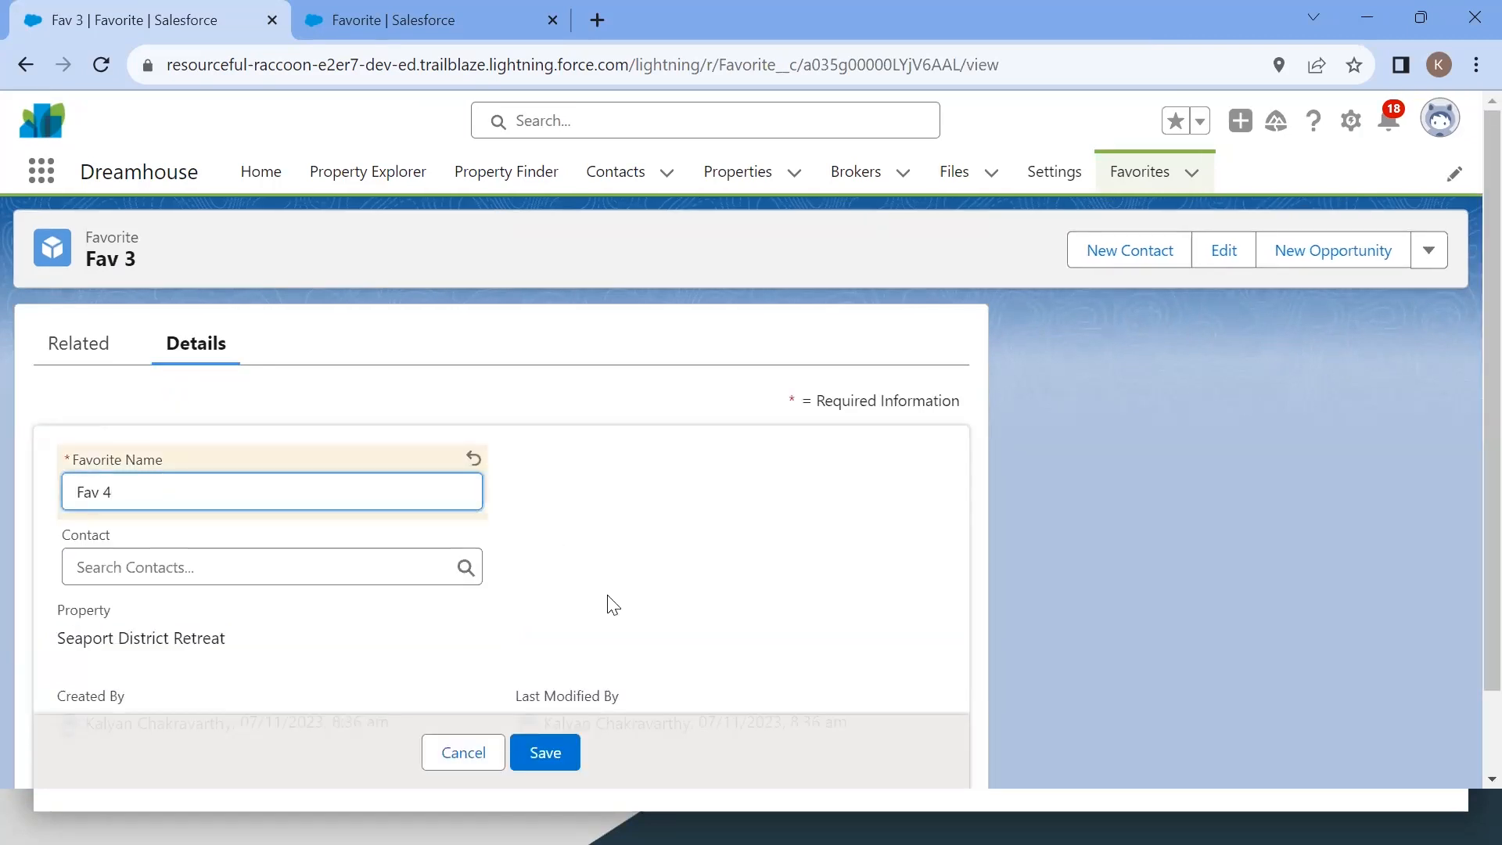
pyautogui.press('BackSpace')
pyautogui.write('33')
pyautogui.scroll(-2, 470, 607)
pyautogui.click(562, 728)
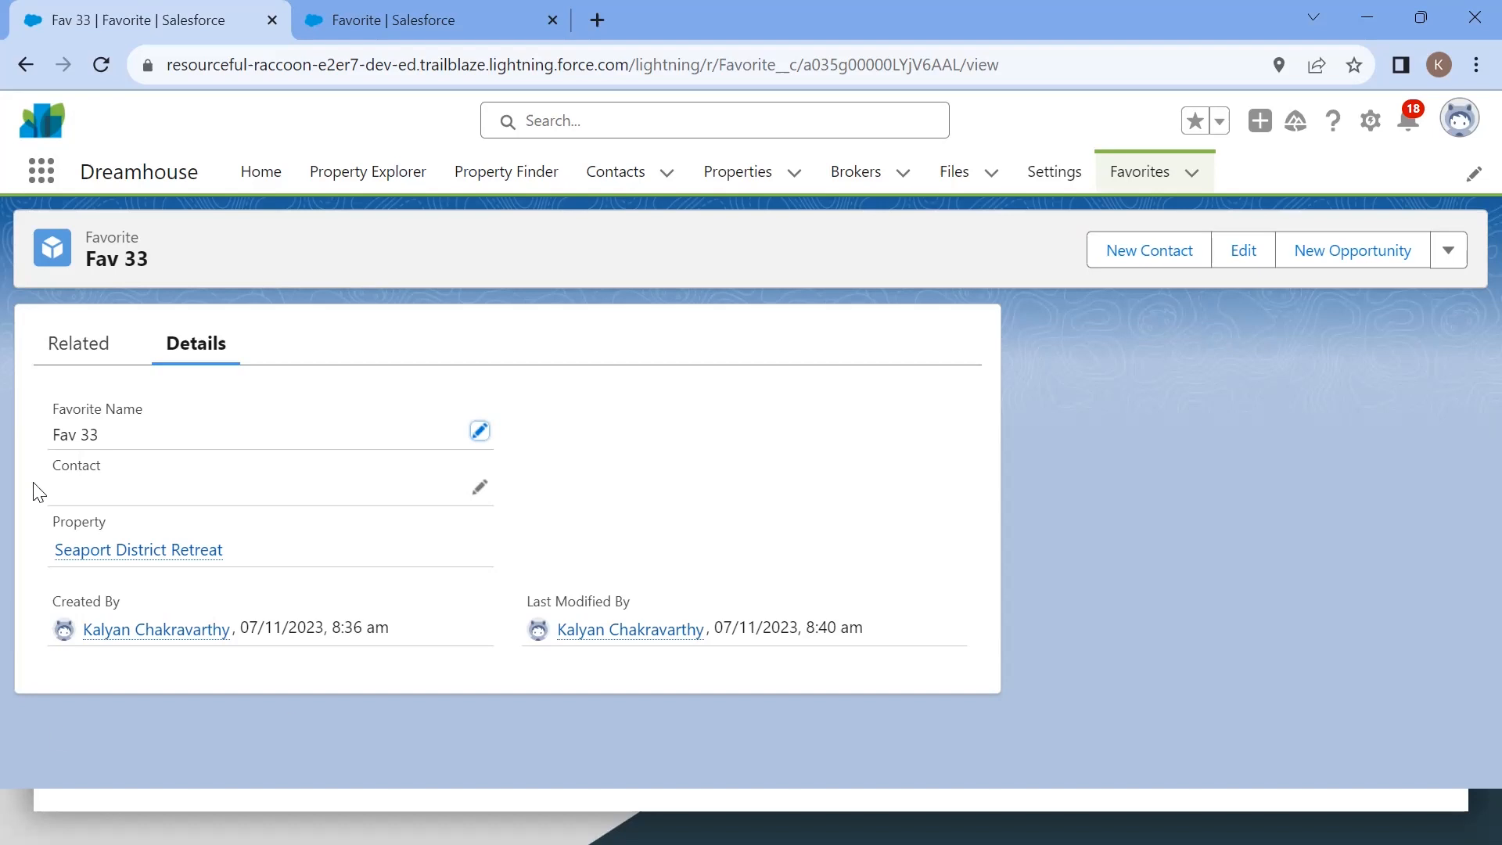
# Step: Assign a contact from the recent contacts list to Fav 33's Contact field and save the record
pyautogui.click(483, 490)
pyautogui.write('go')
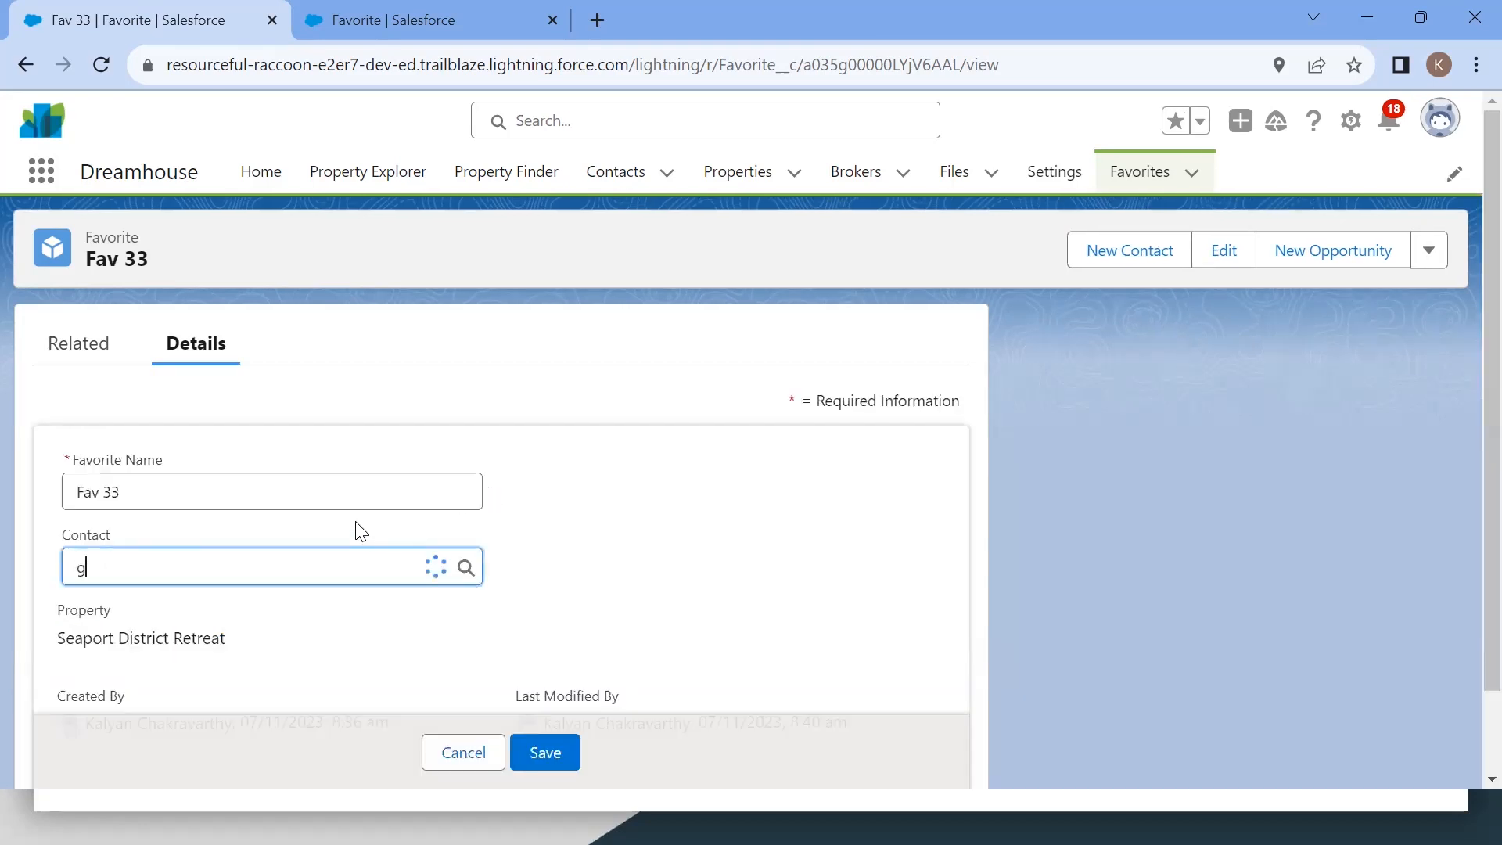
pyautogui.press('BackSpace')
pyautogui.press('BackSpace')
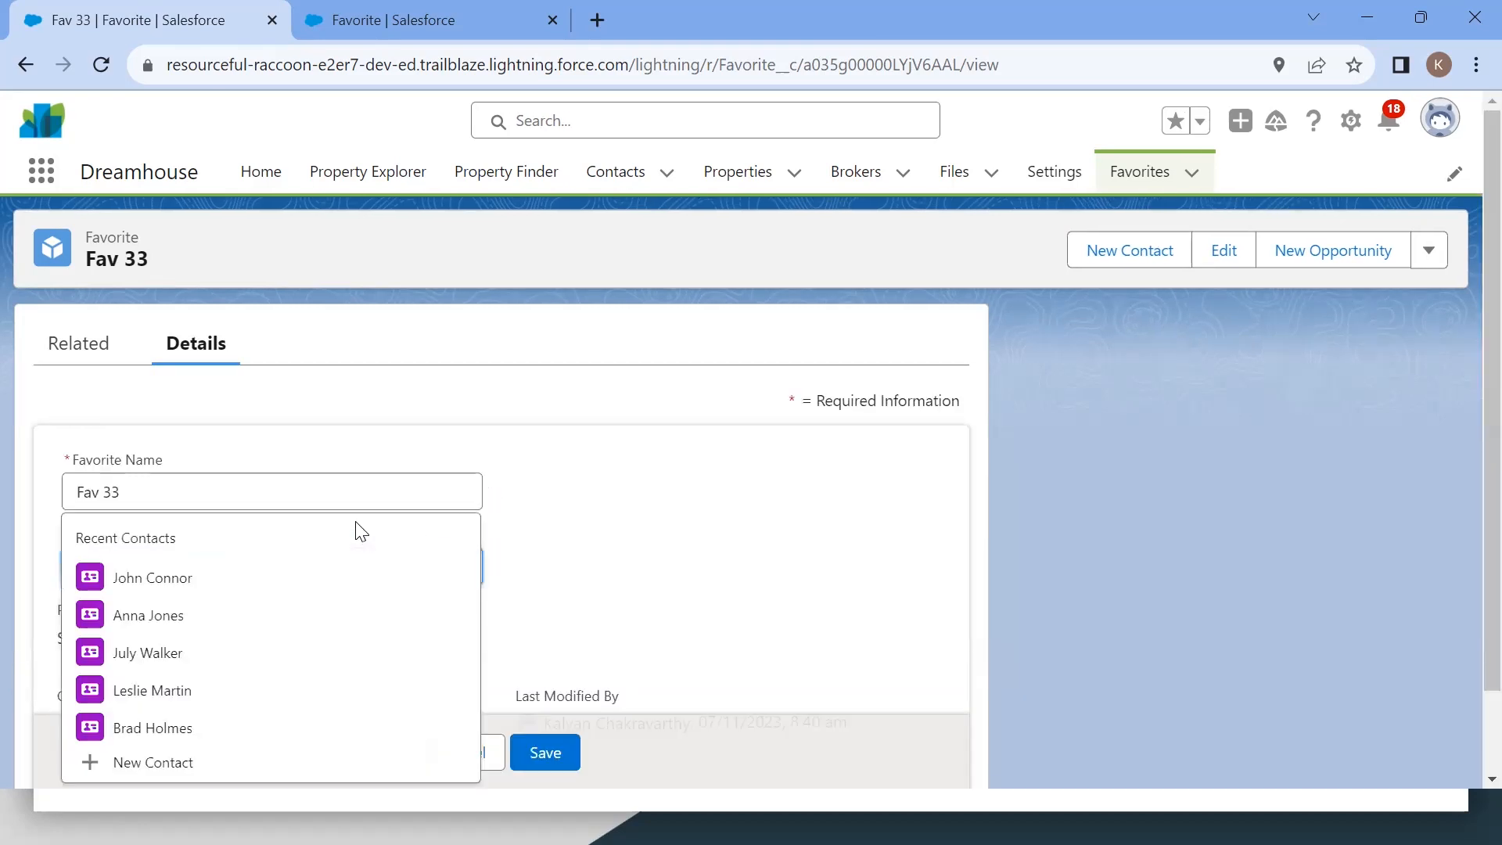
pyautogui.click(204, 616)
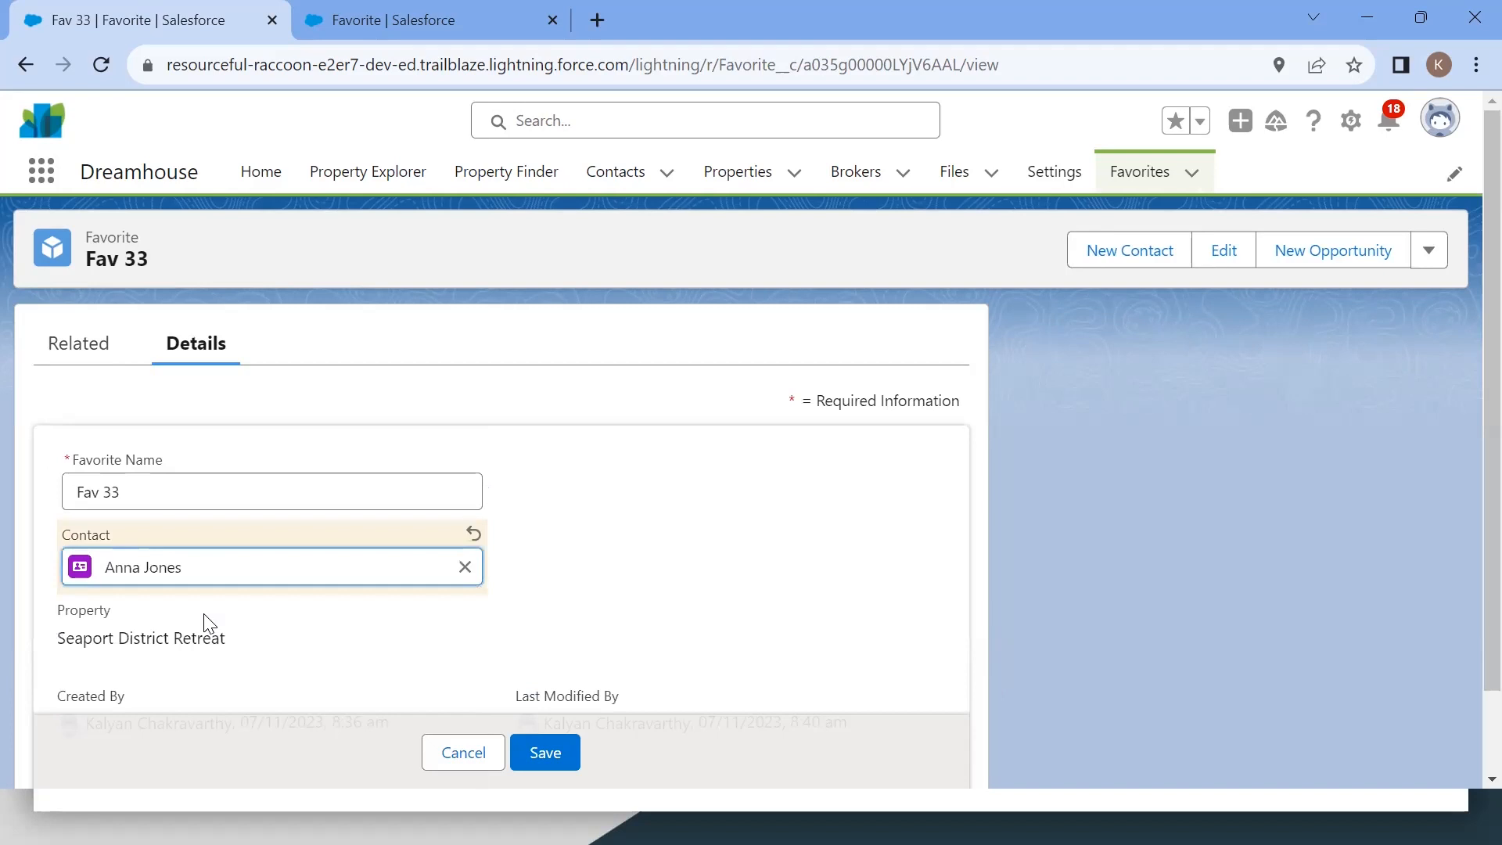
pyautogui.click(541, 747)
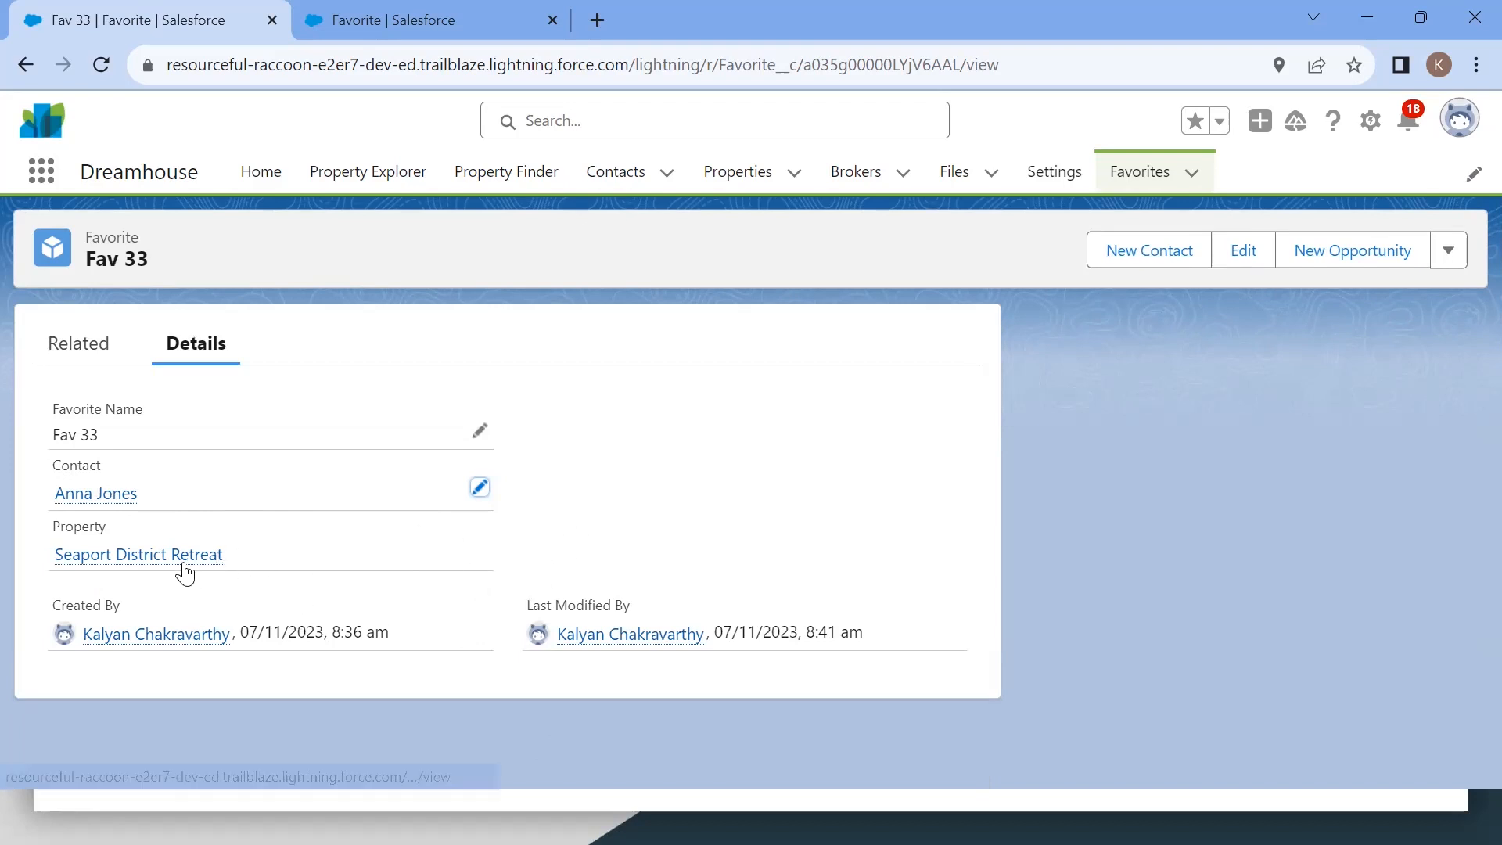
# Step: Preview the linked Seaport District Retreat property's details from the Fav 33 record
pyautogui.moveTo(97, 555)
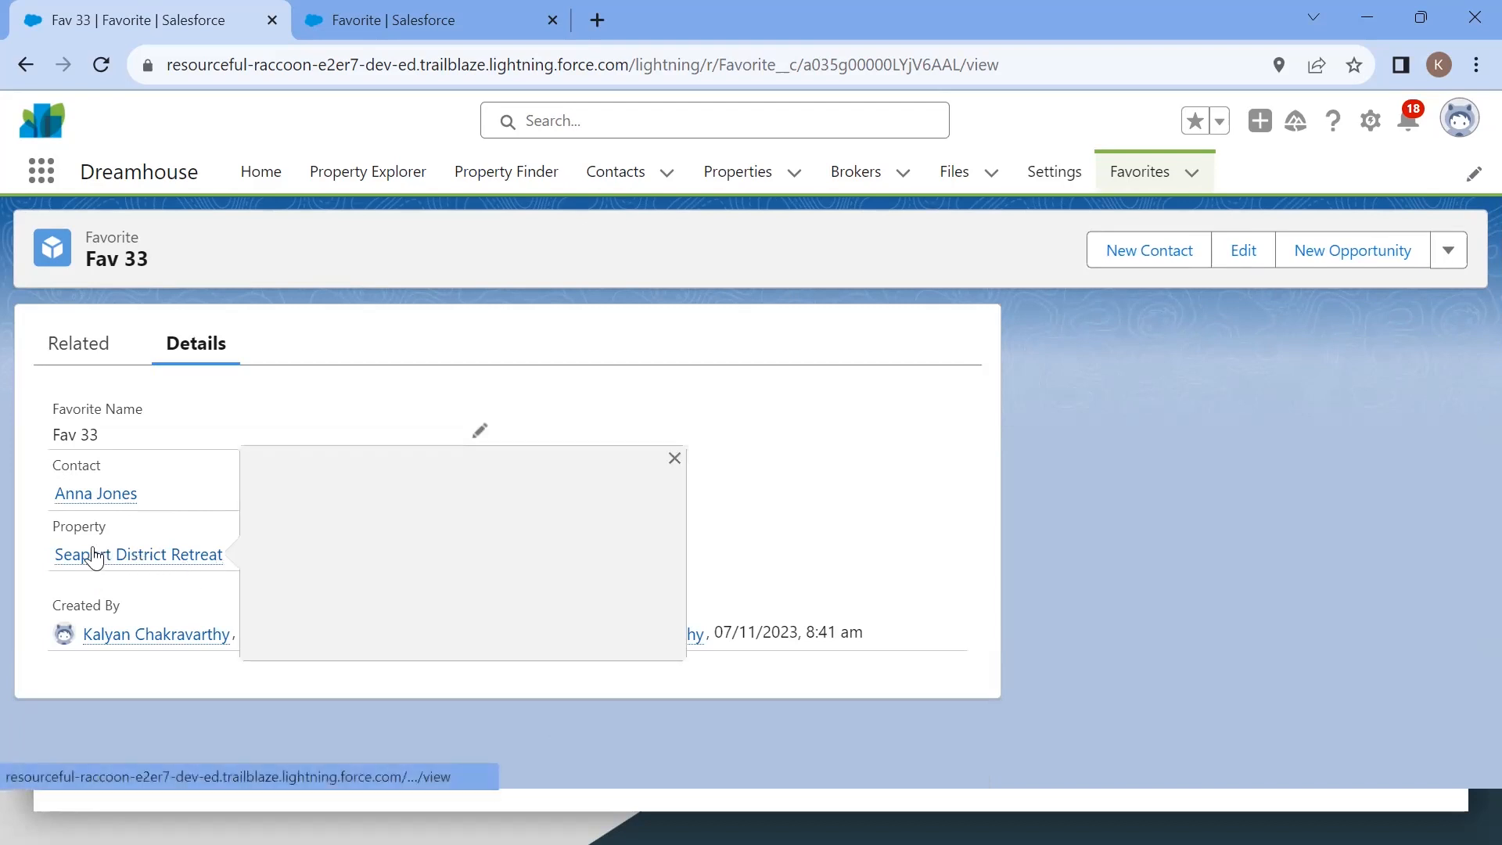
pyautogui.click(674, 463)
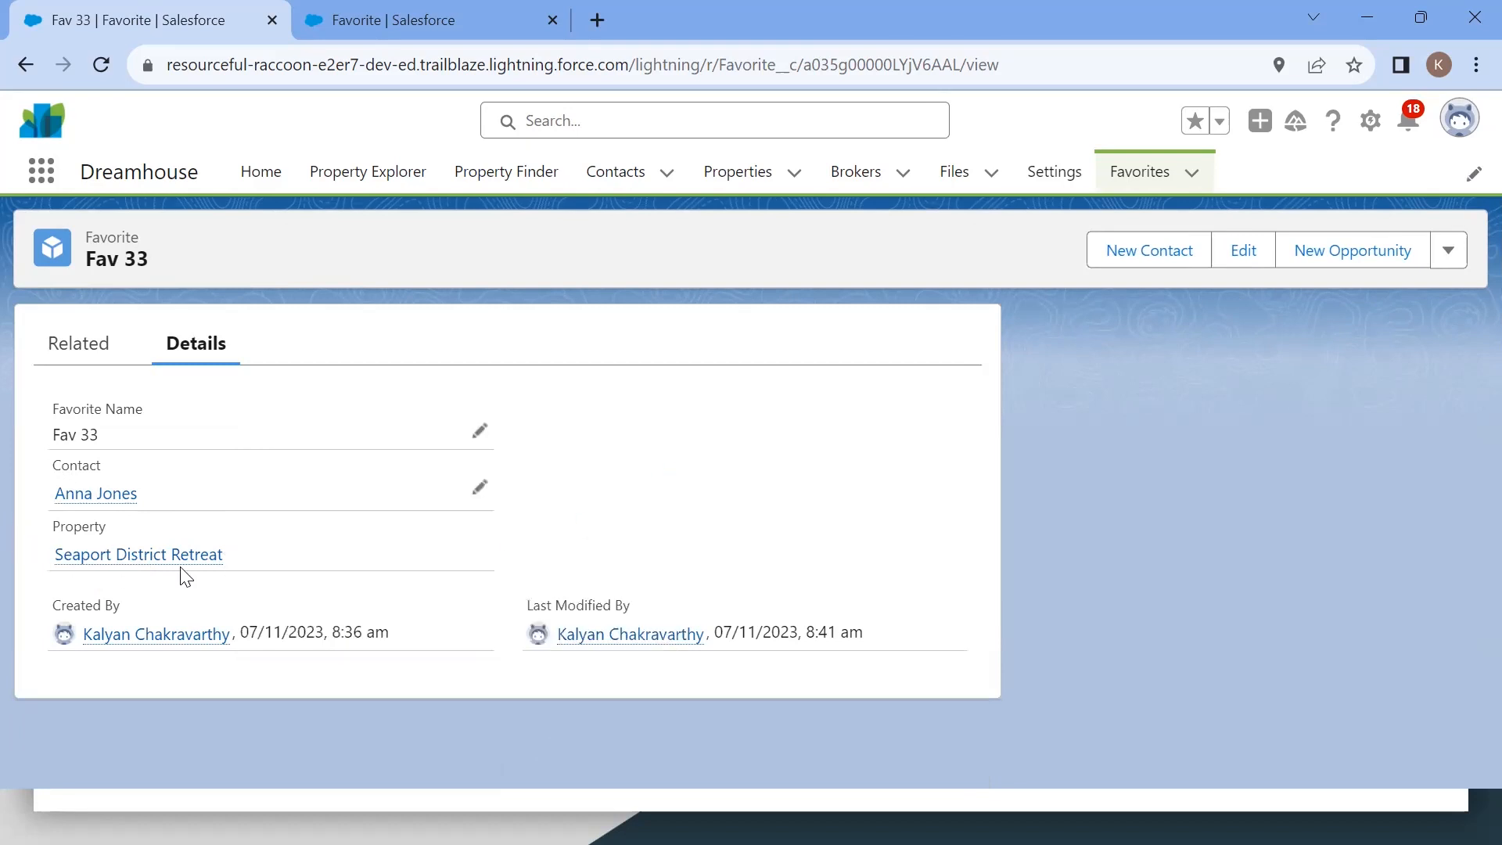
pyautogui.moveTo(129, 556)
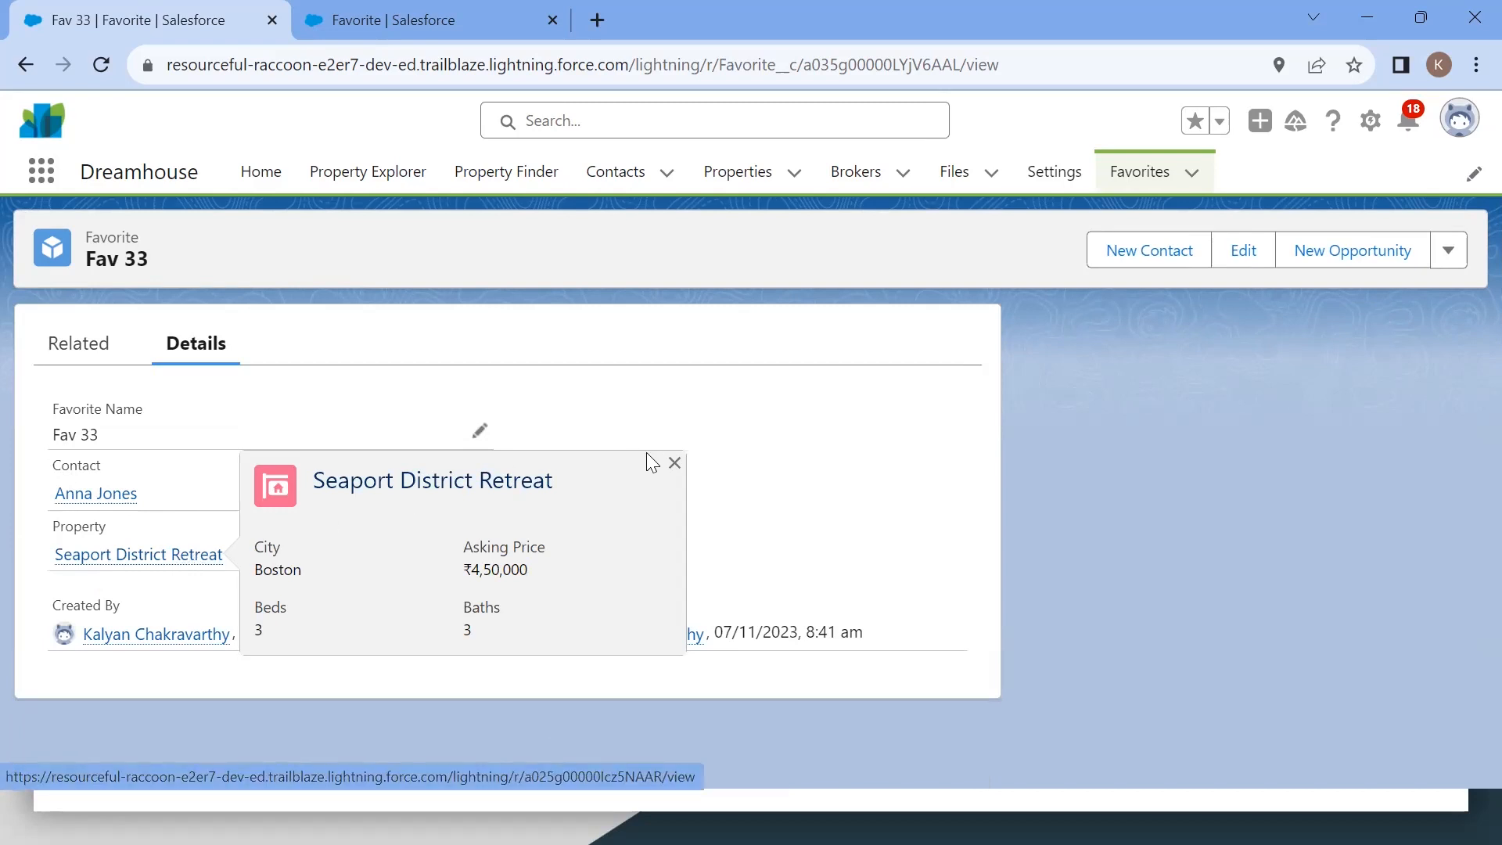
pyautogui.click(674, 463)
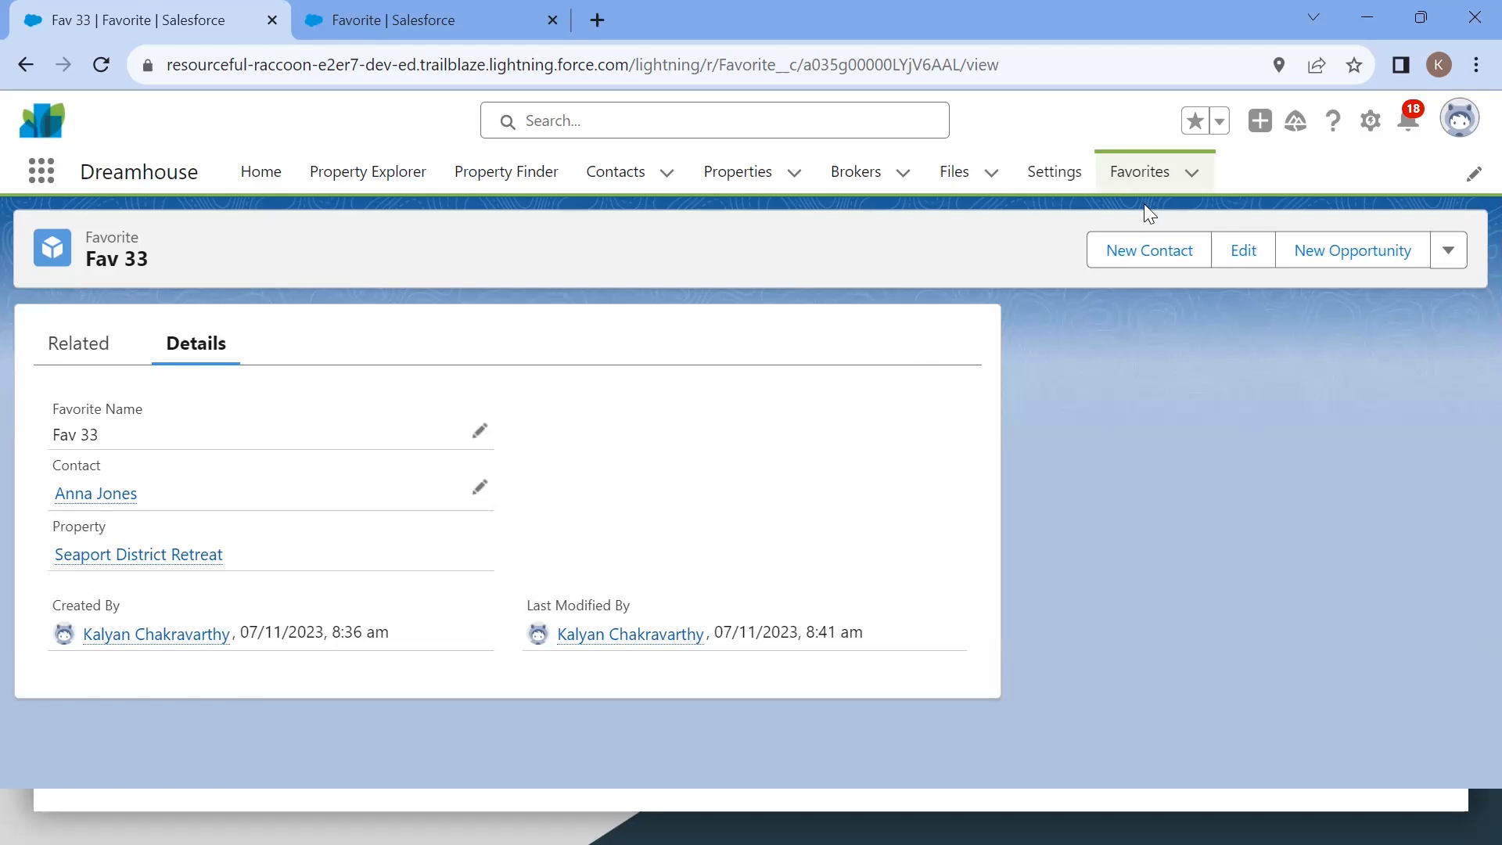
# Step: Browse the Favorites and Properties lists and reopen the Fav 33 record
pyautogui.click(1045, 169)
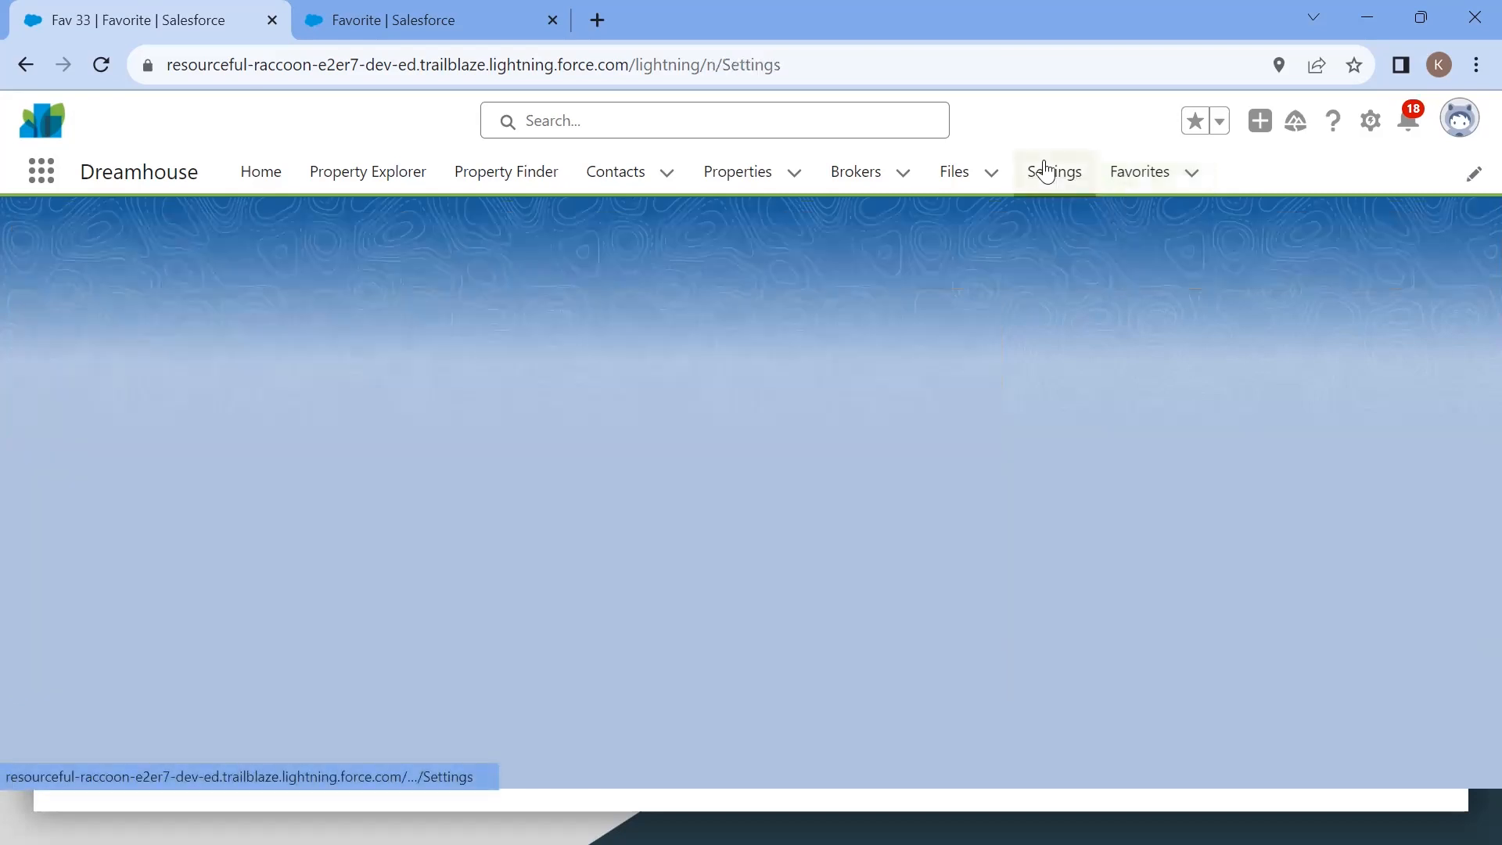
pyautogui.click(1142, 174)
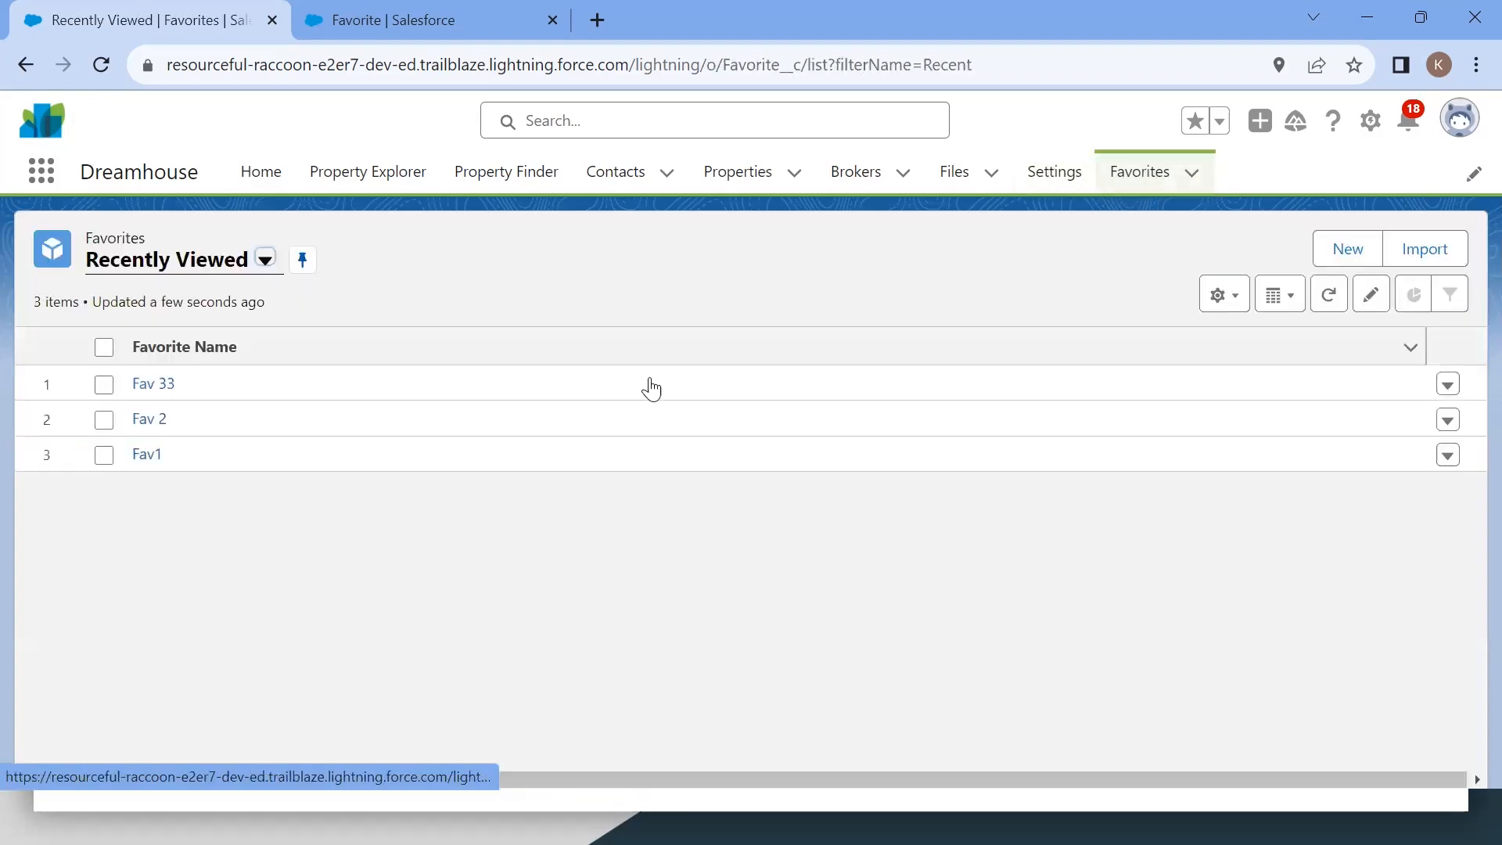
pyautogui.click(758, 175)
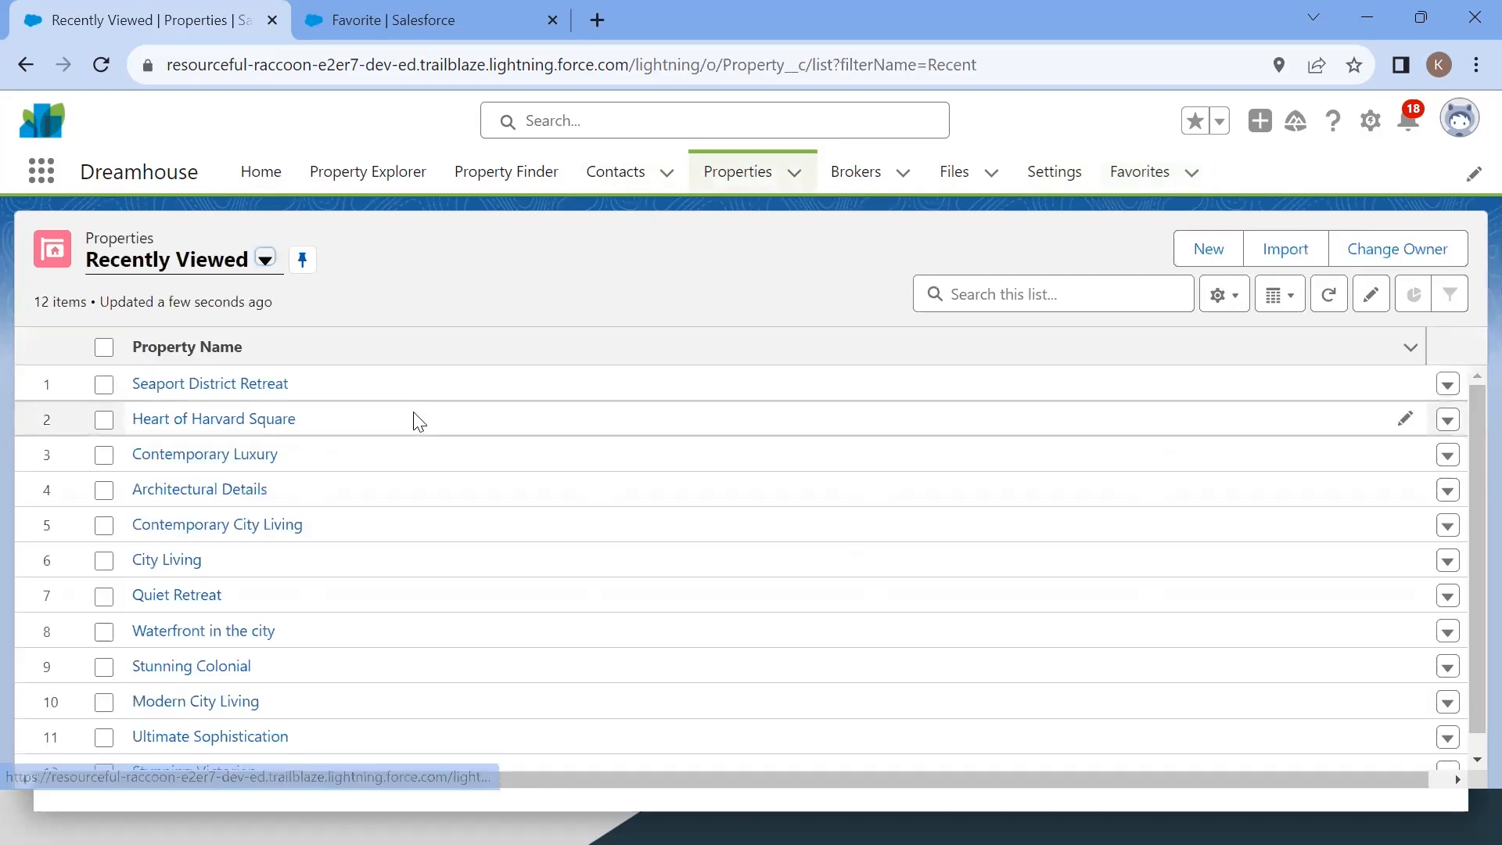
pyautogui.click(1142, 175)
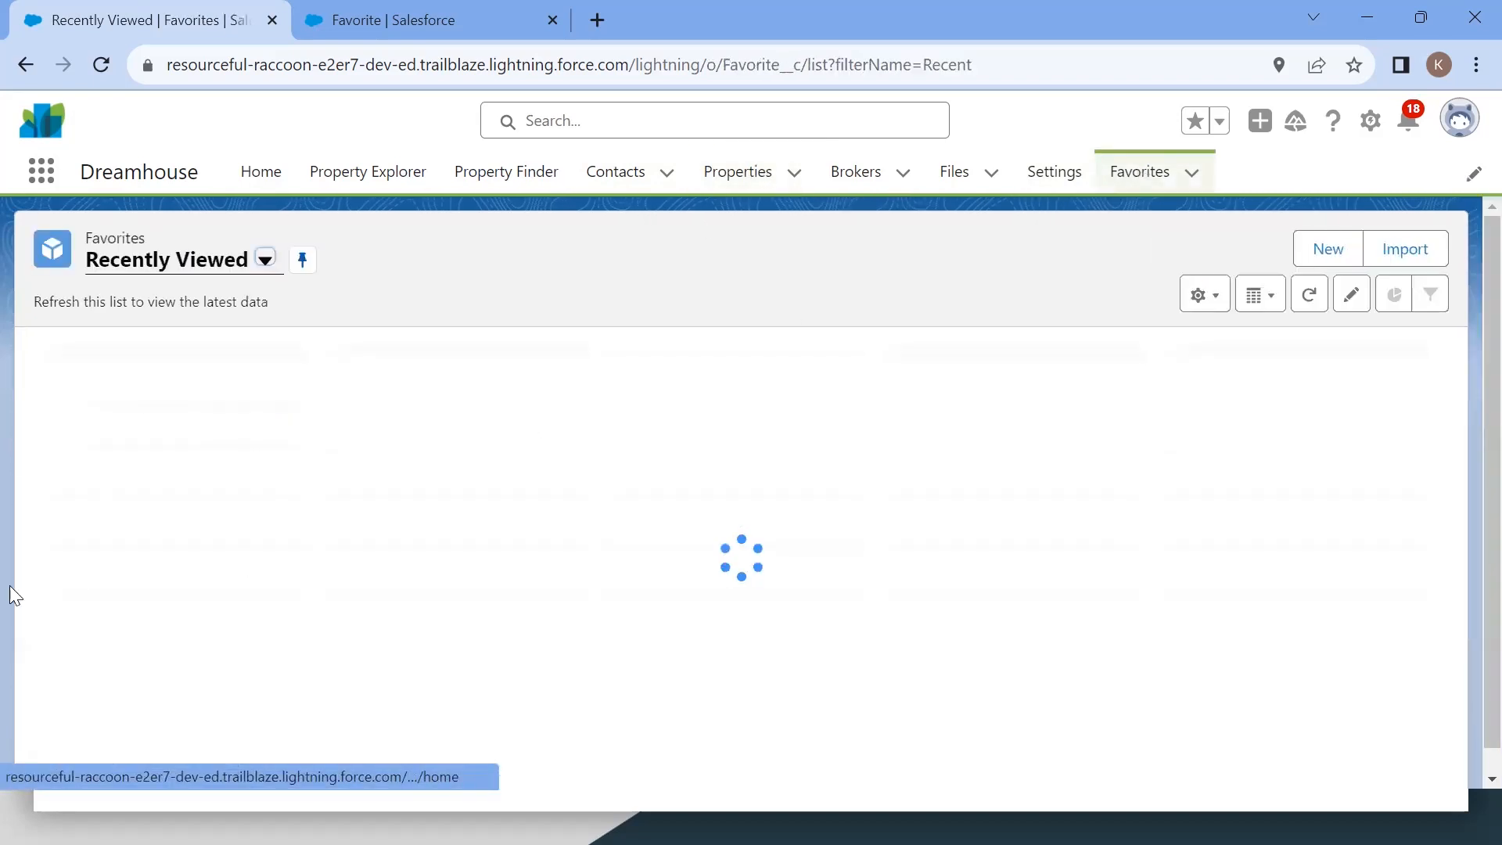
pyautogui.click(155, 385)
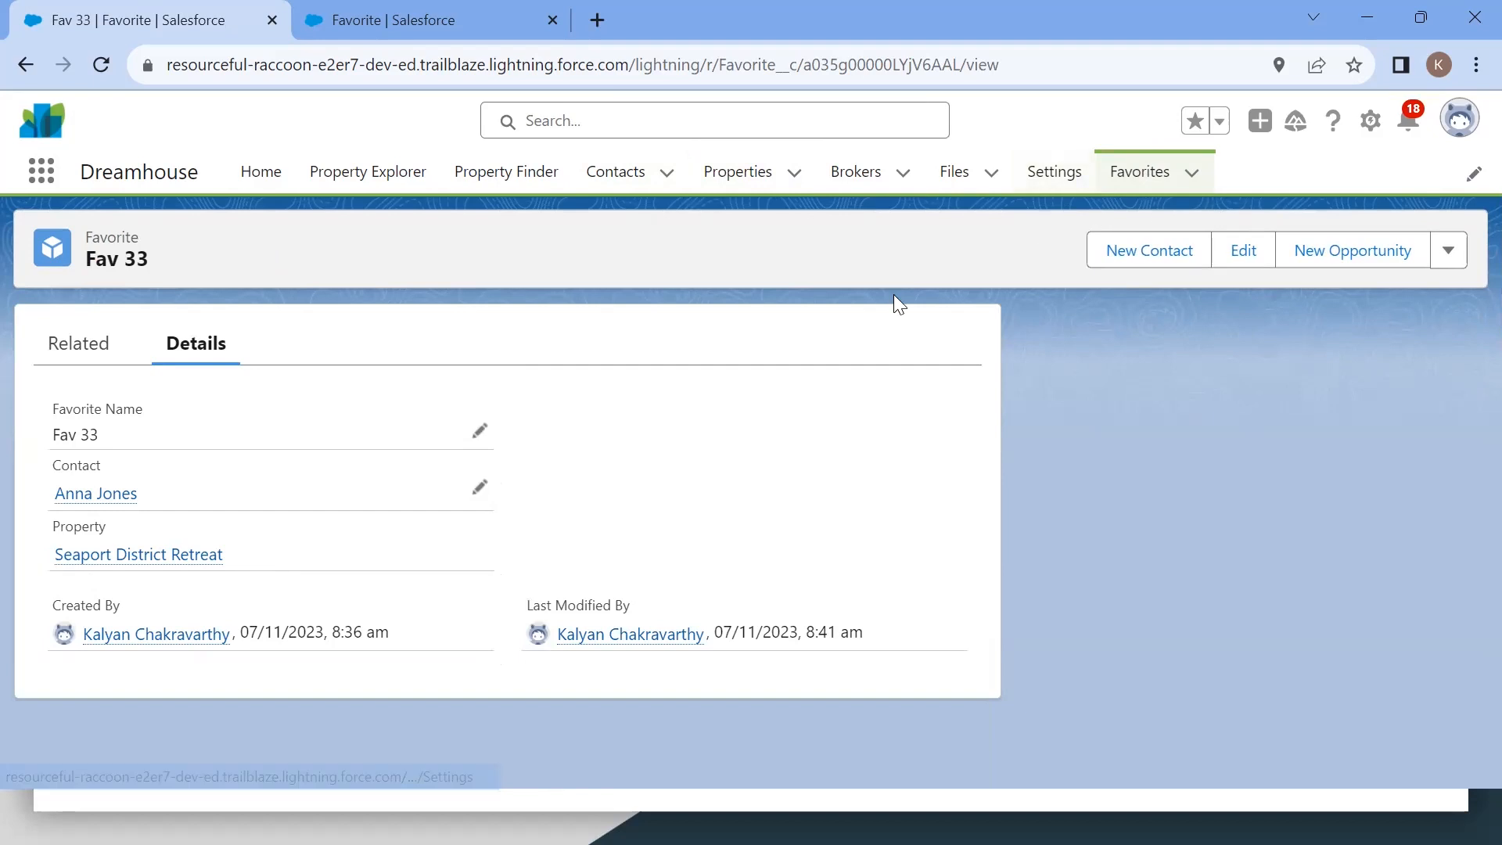
# Step: Delete the Seaport District Retreat property from its record page
pyautogui.click(738, 172)
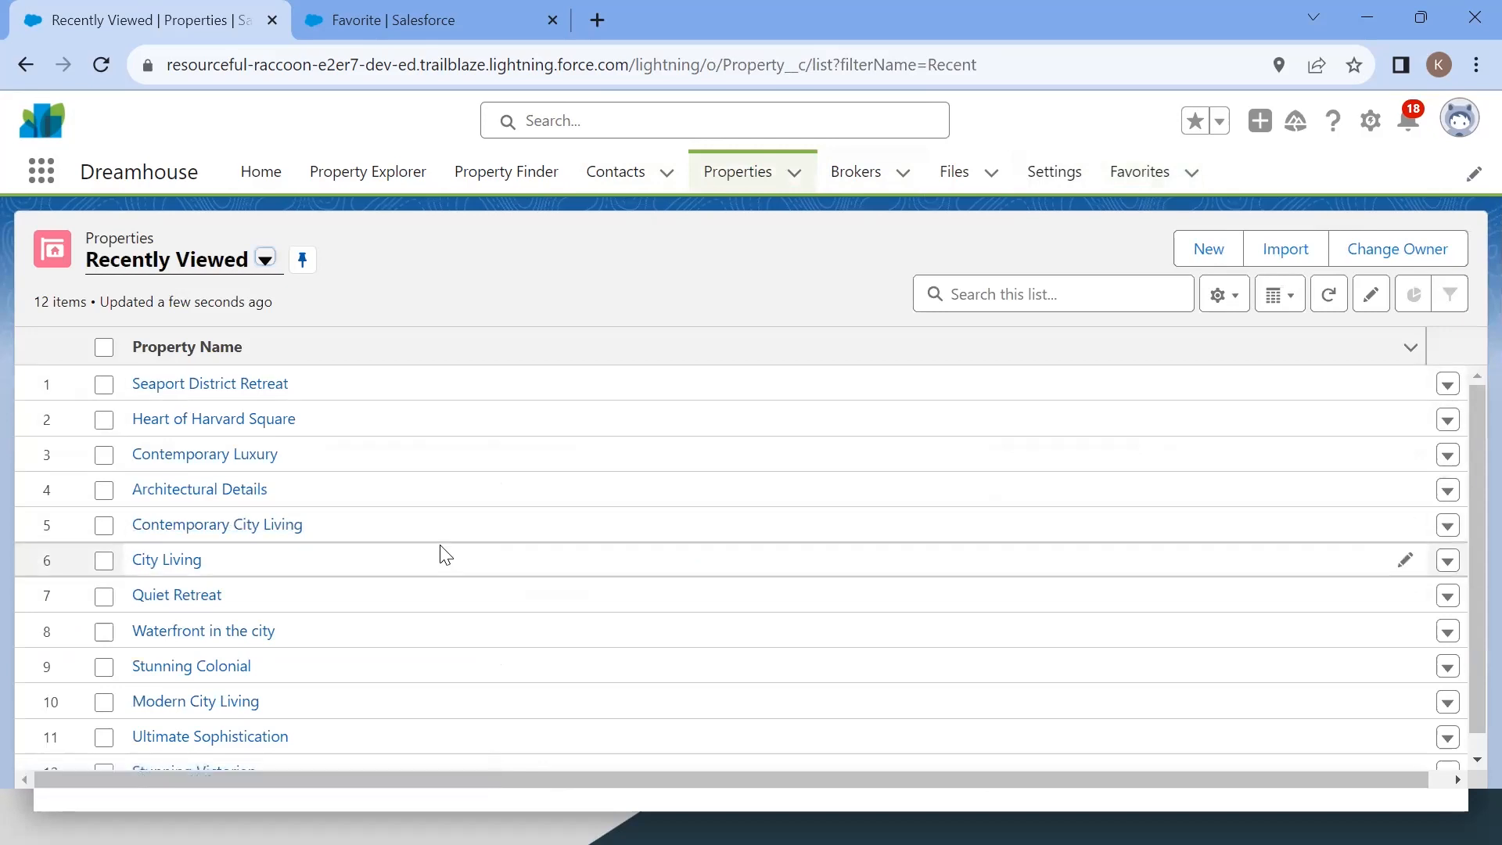
pyautogui.click(221, 384)
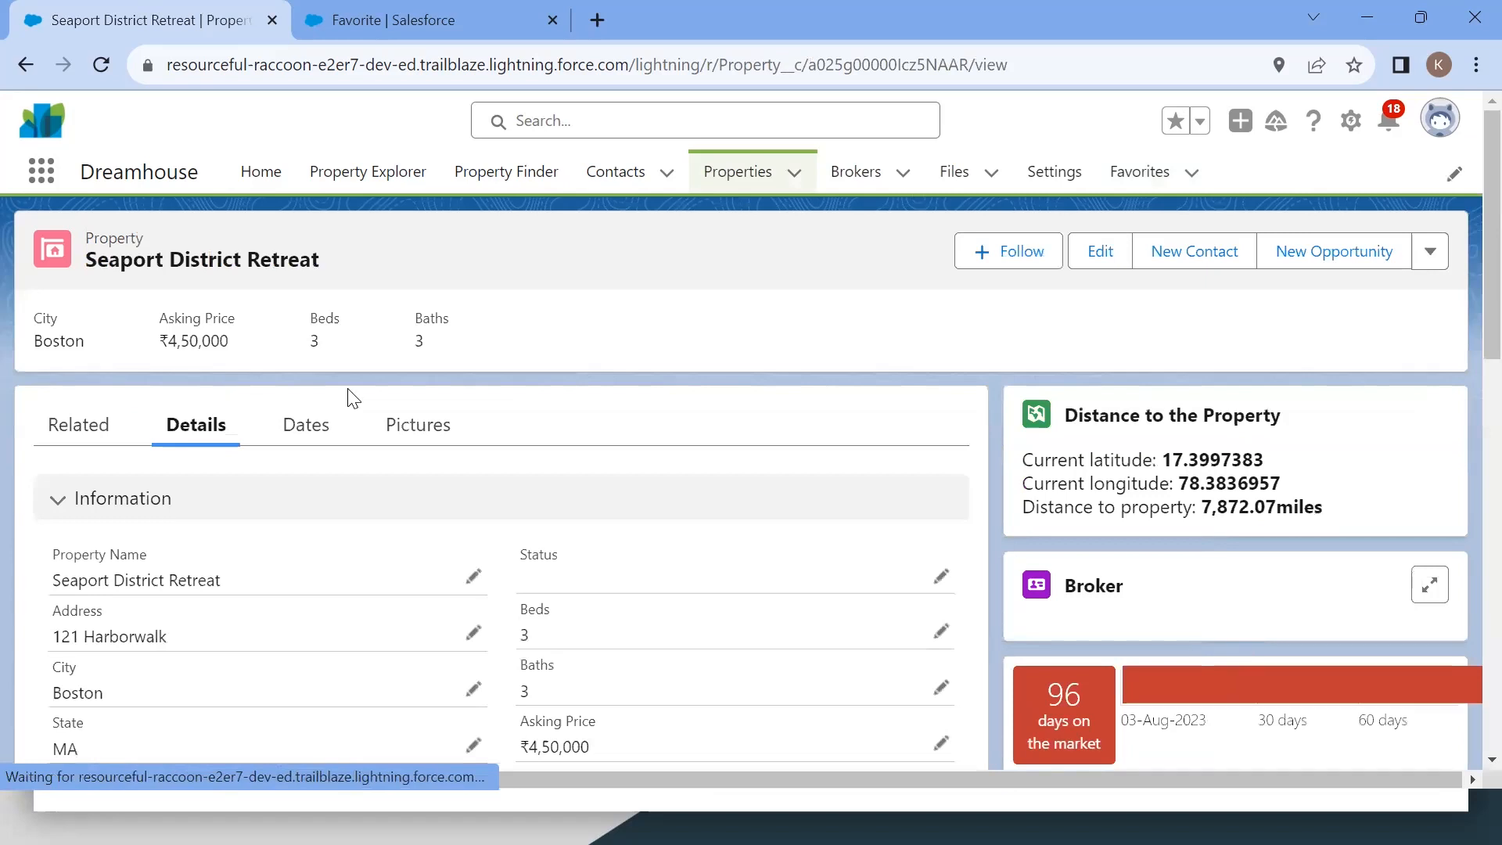
pyautogui.click(1430, 257)
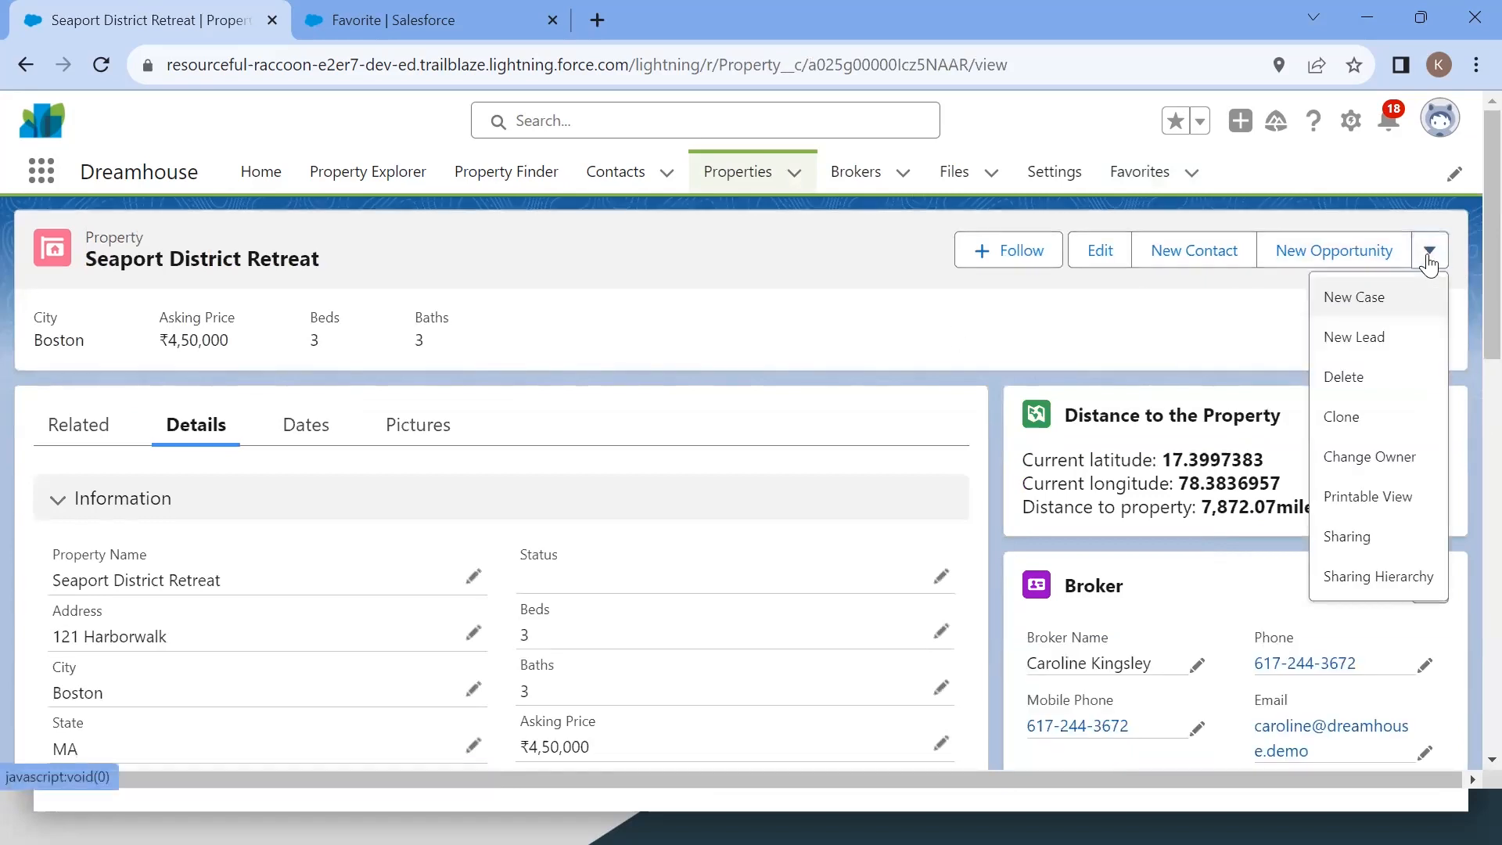
pyautogui.click(1379, 384)
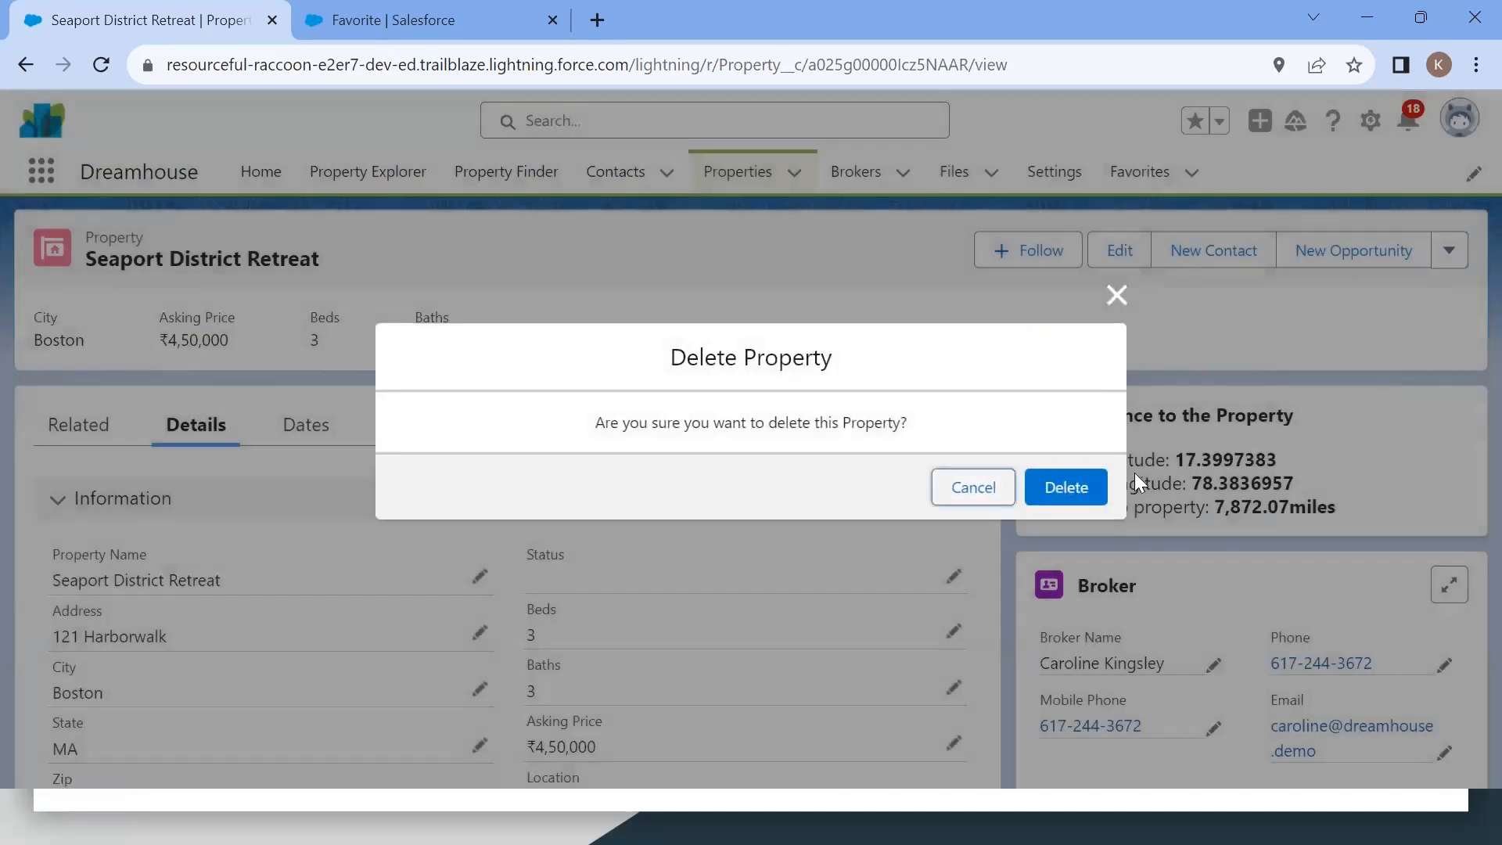
pyautogui.click(1064, 501)
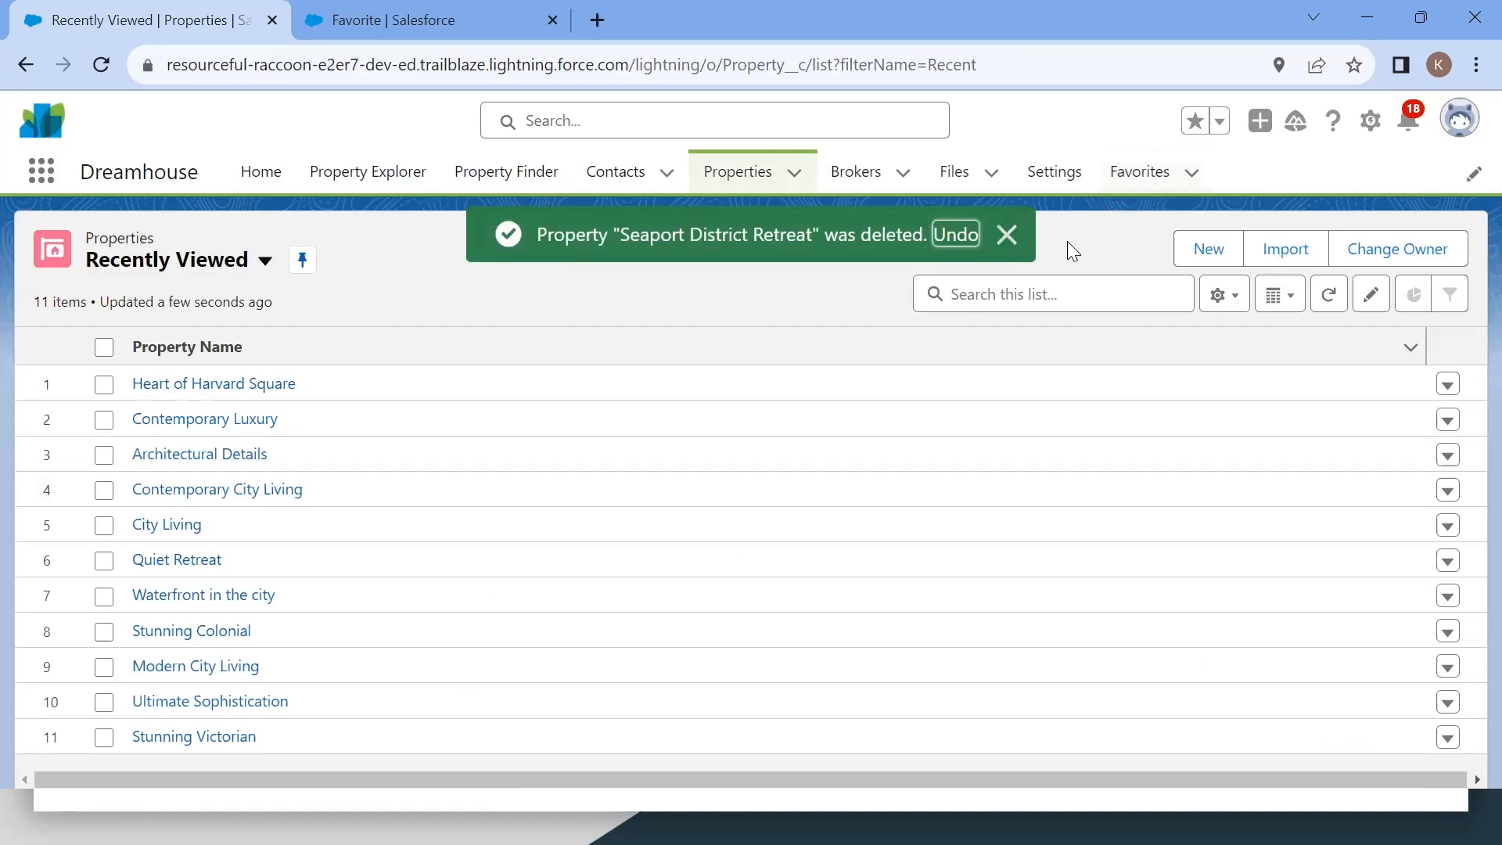
# Step: Check the Favorites list after the property deletion and open the Fav 2 record
pyautogui.click(1141, 174)
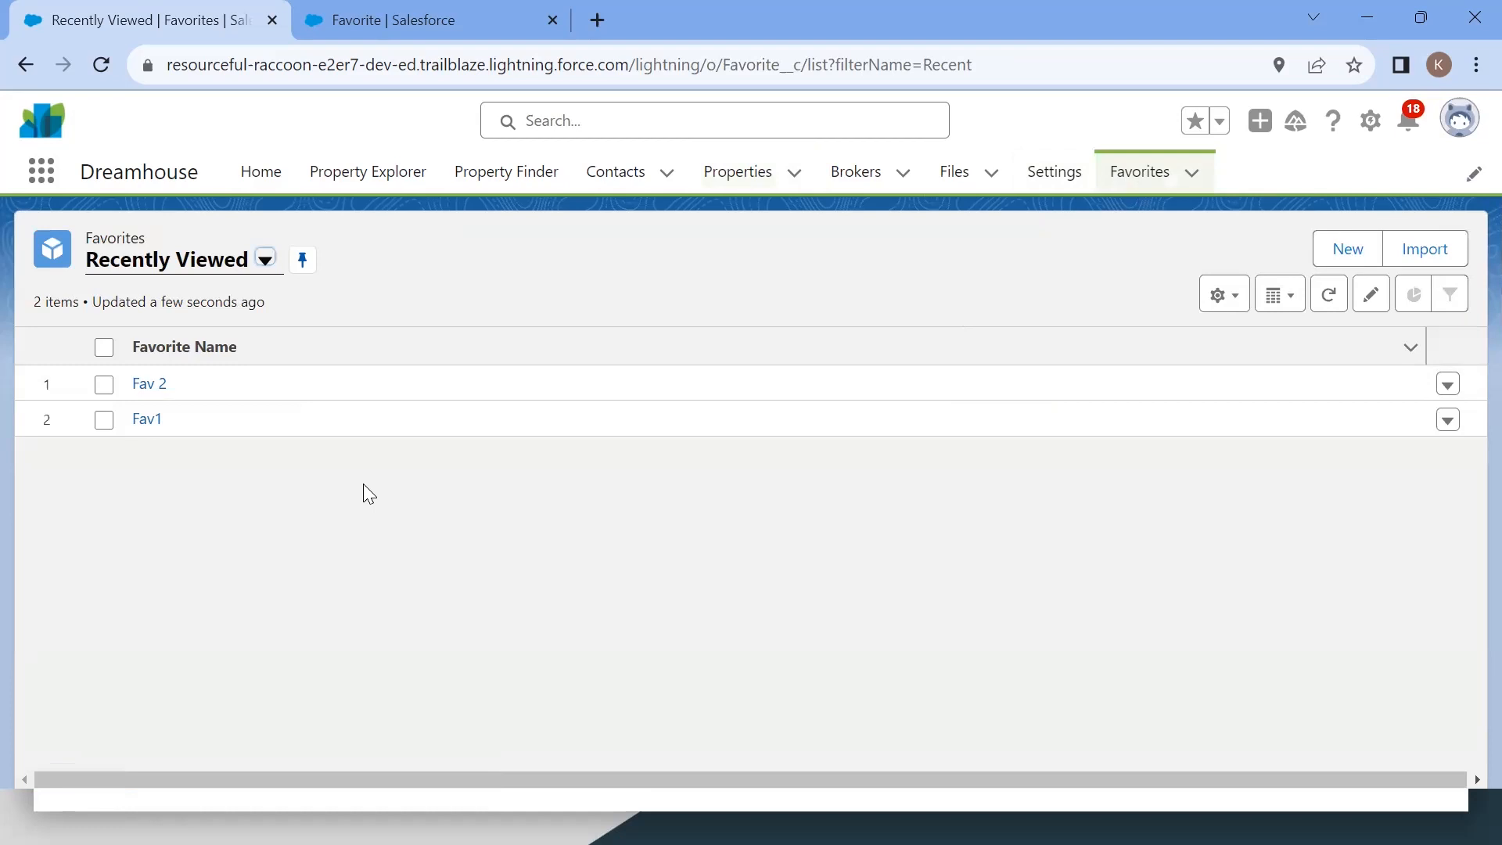
pyautogui.click(149, 385)
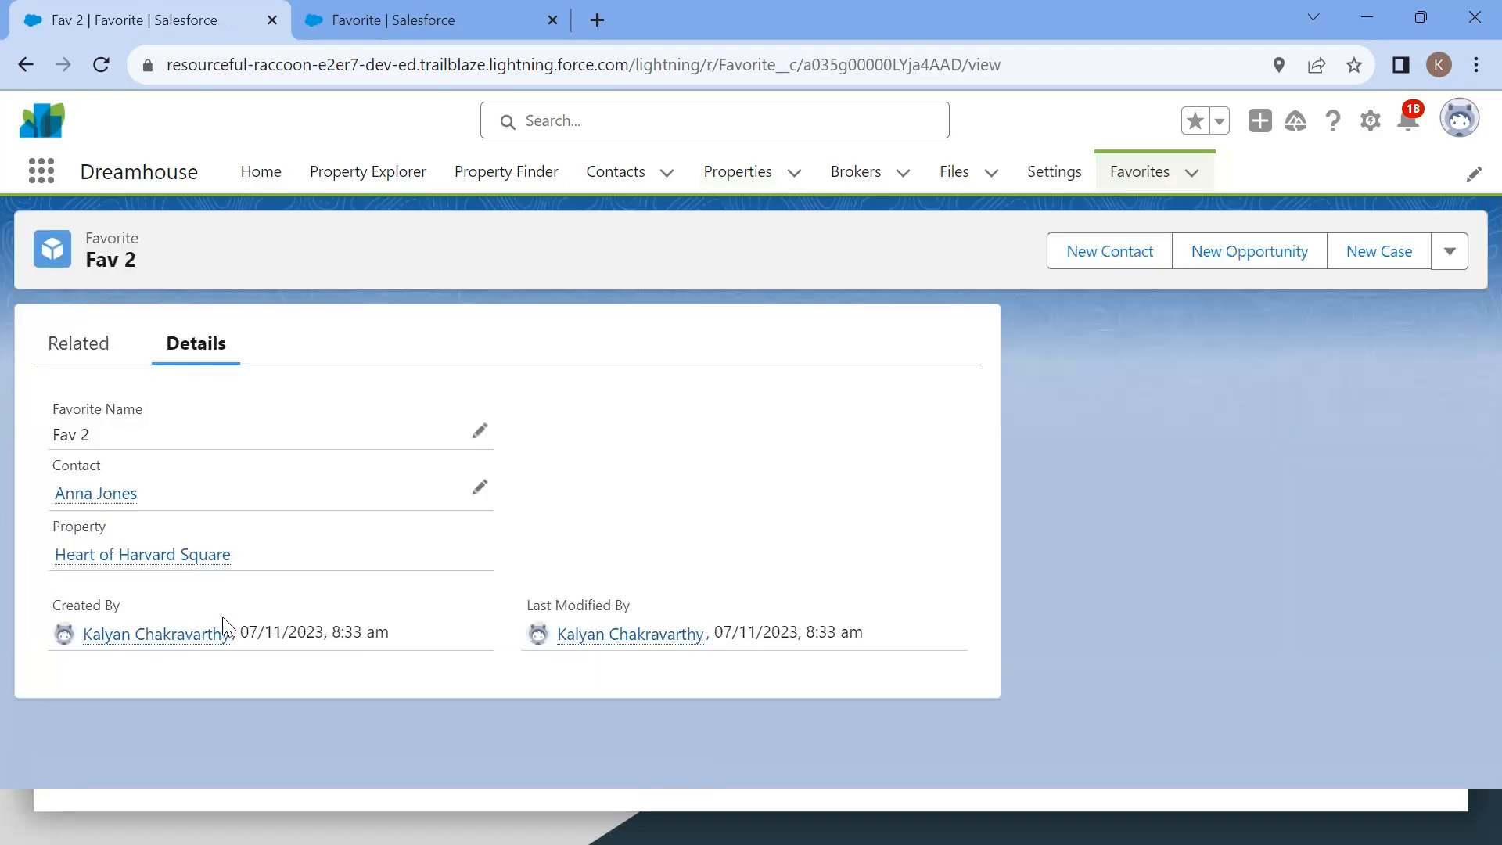
pyautogui.moveTo(111, 500)
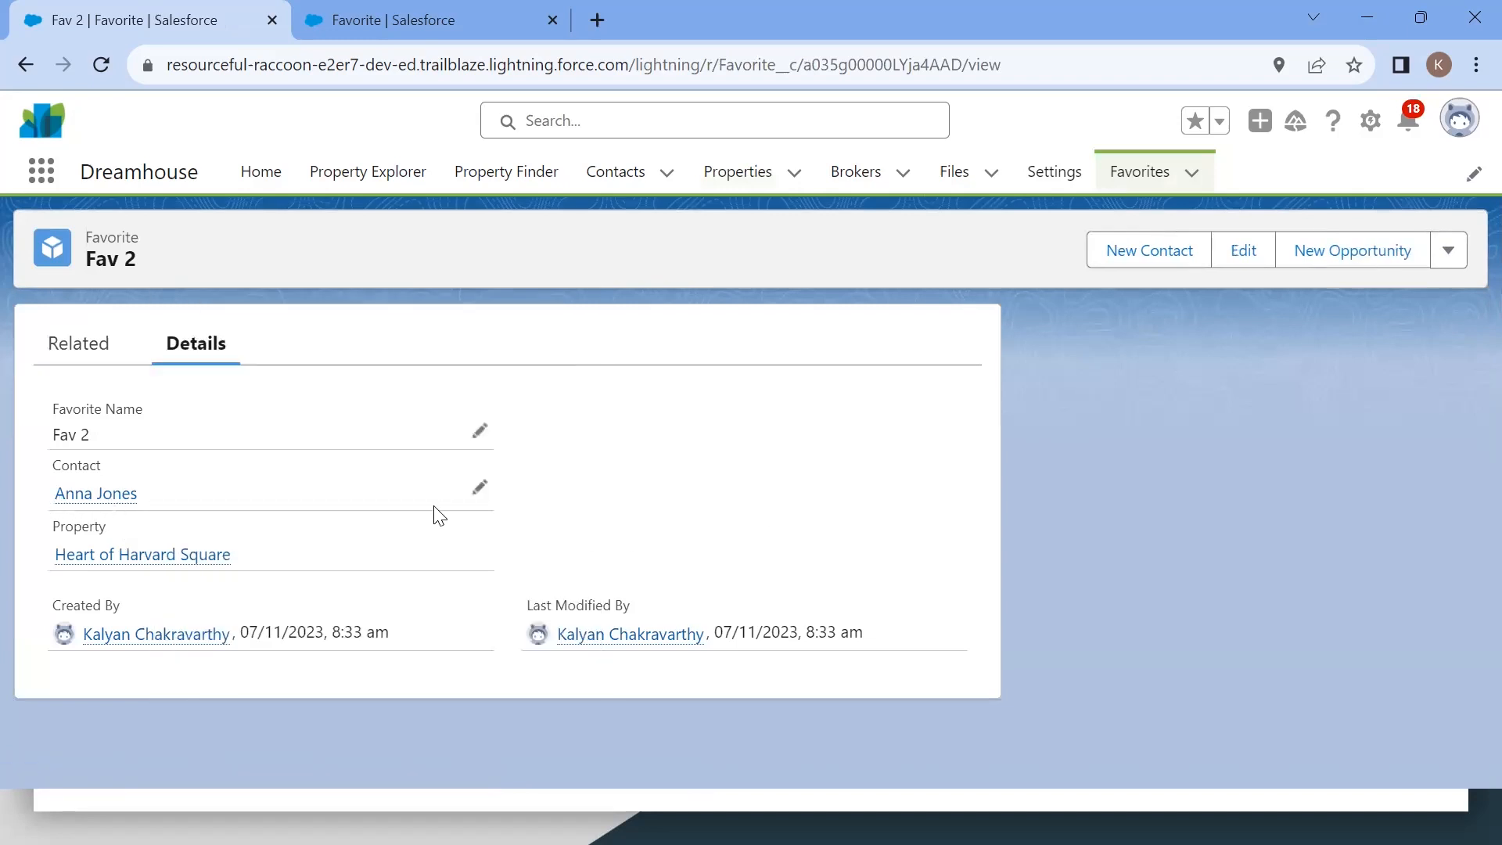
pyautogui.rightClick(126, 501)
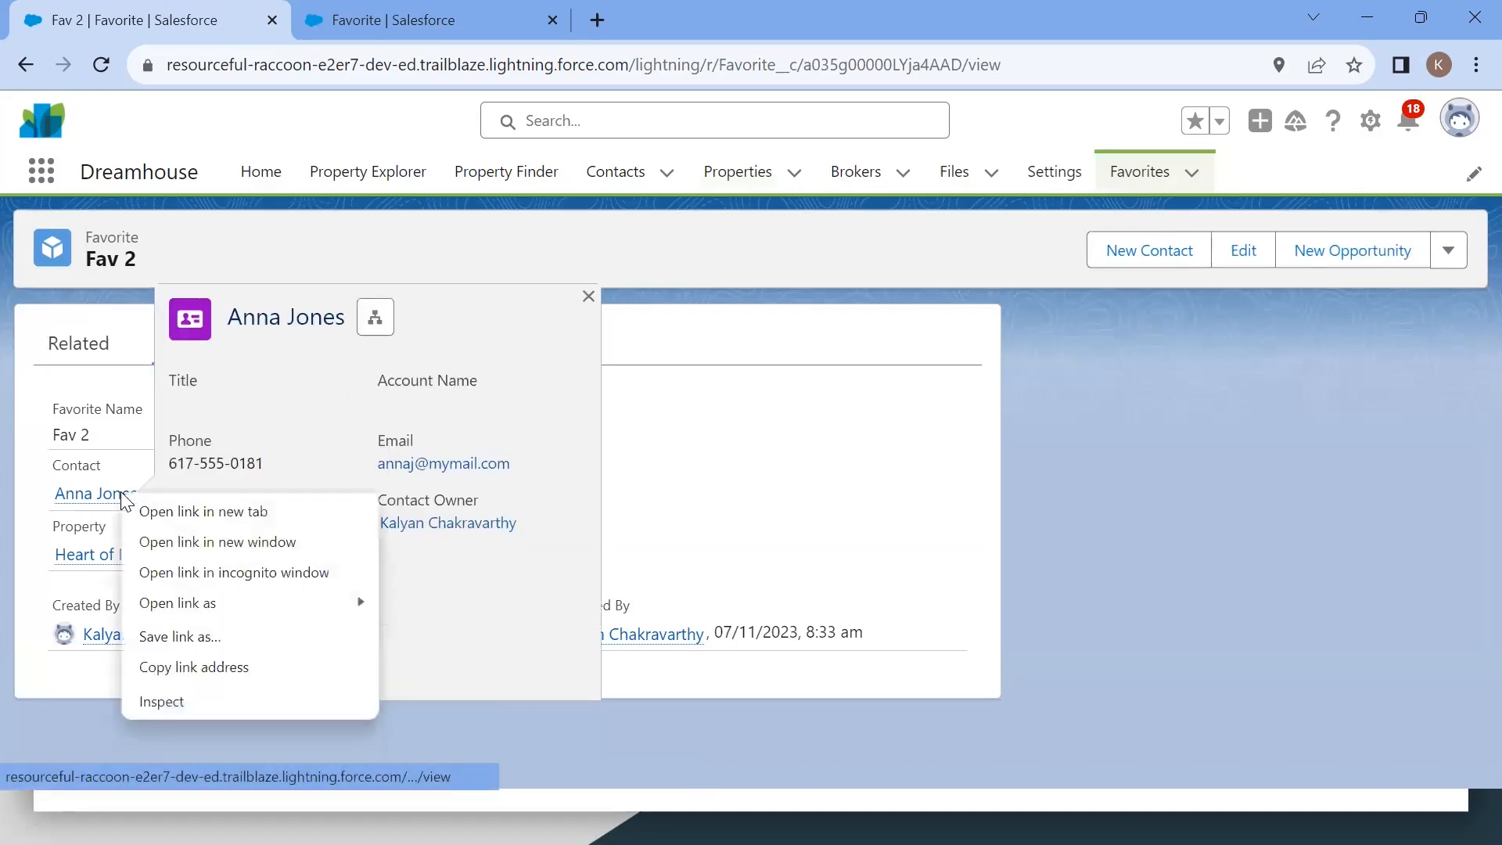
pyautogui.click(873, 465)
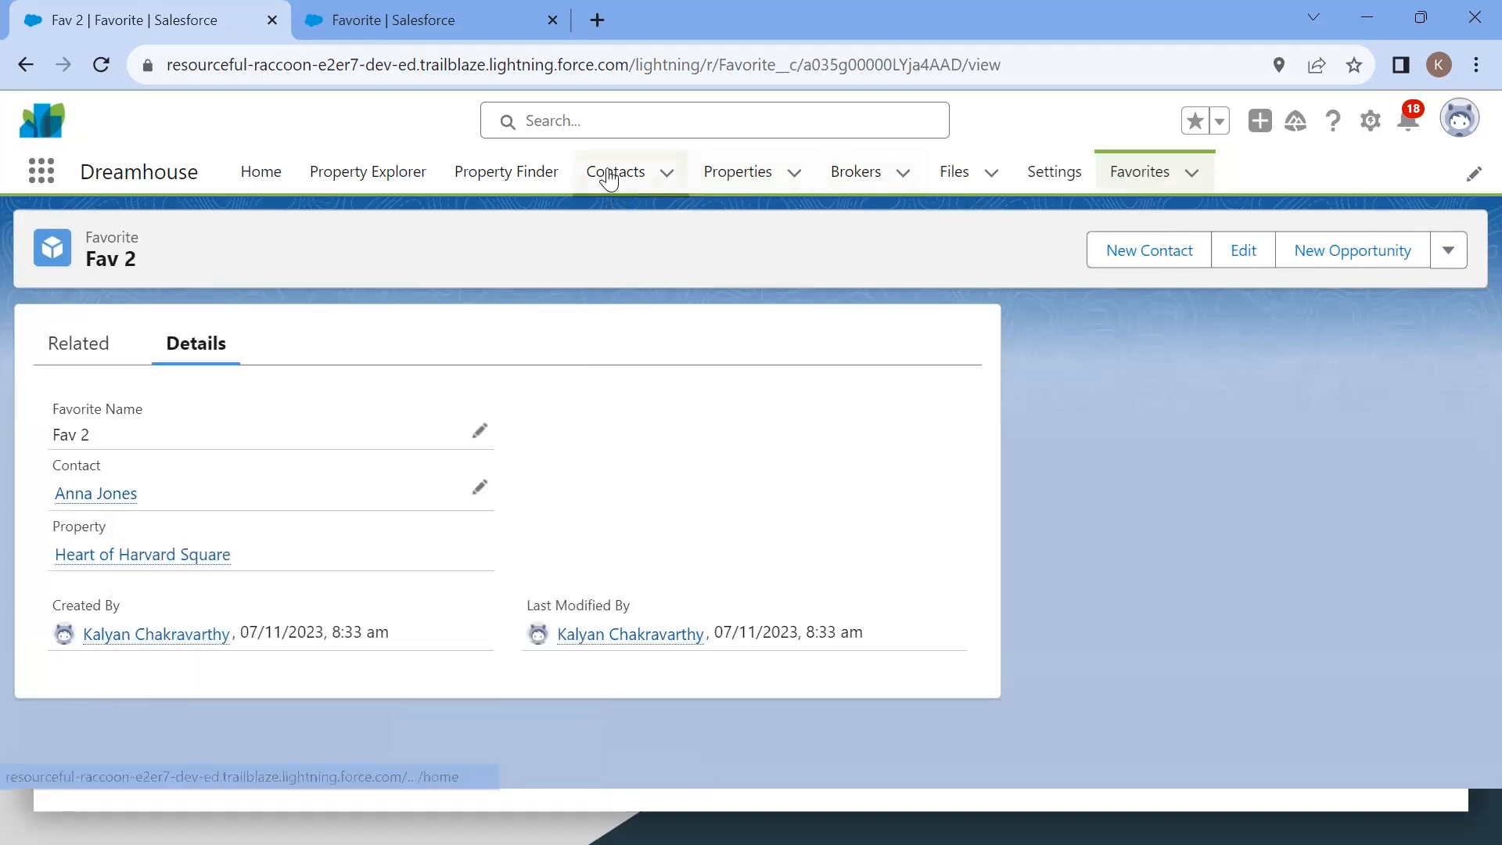
# Step: Delete the contact linked to the Fav 2 record from the Contacts list
pyautogui.click(604, 172)
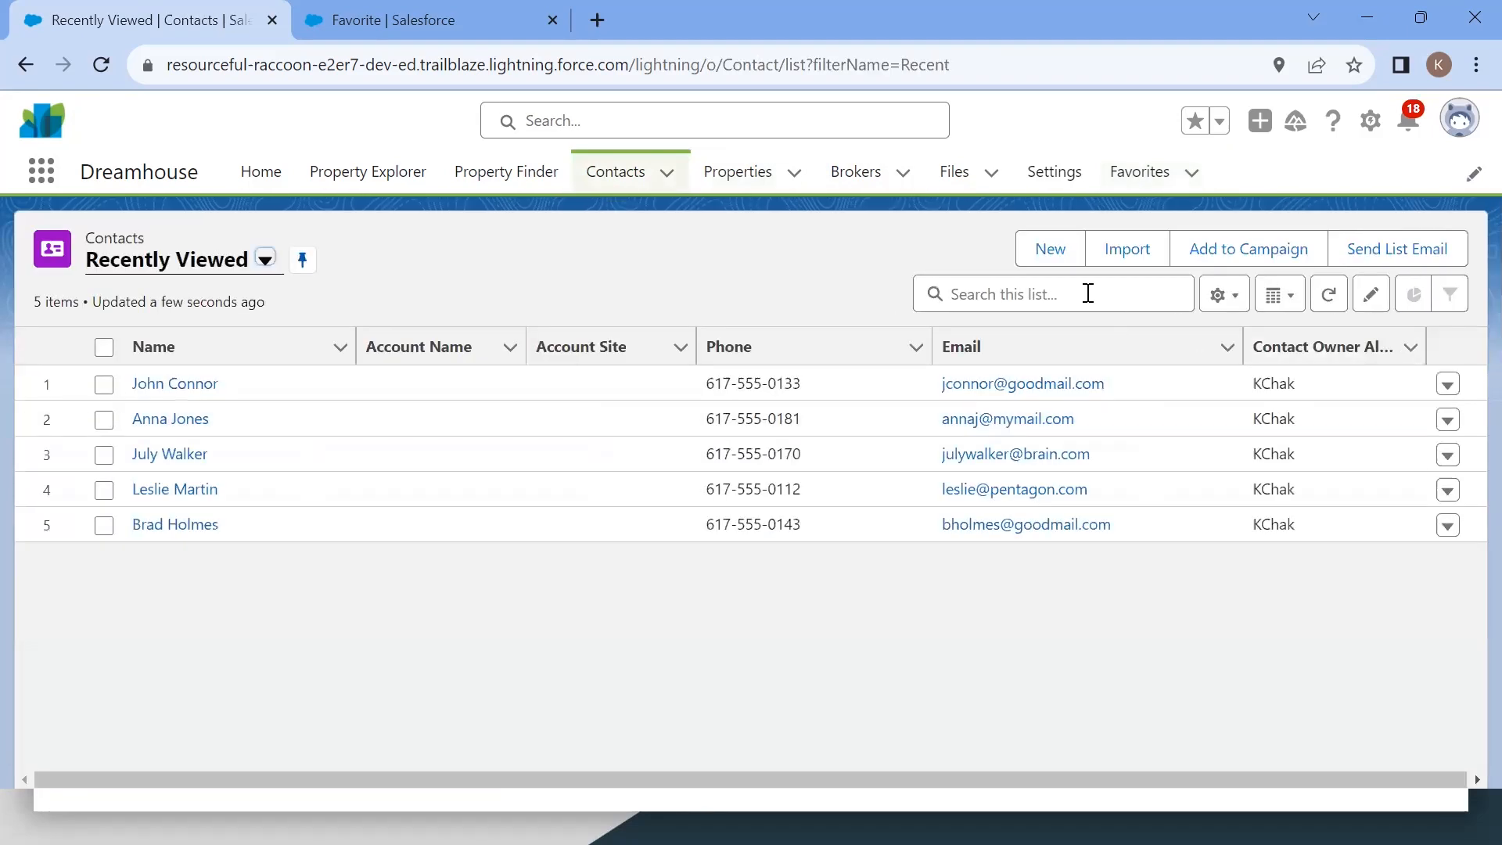
pyautogui.click(1086, 294)
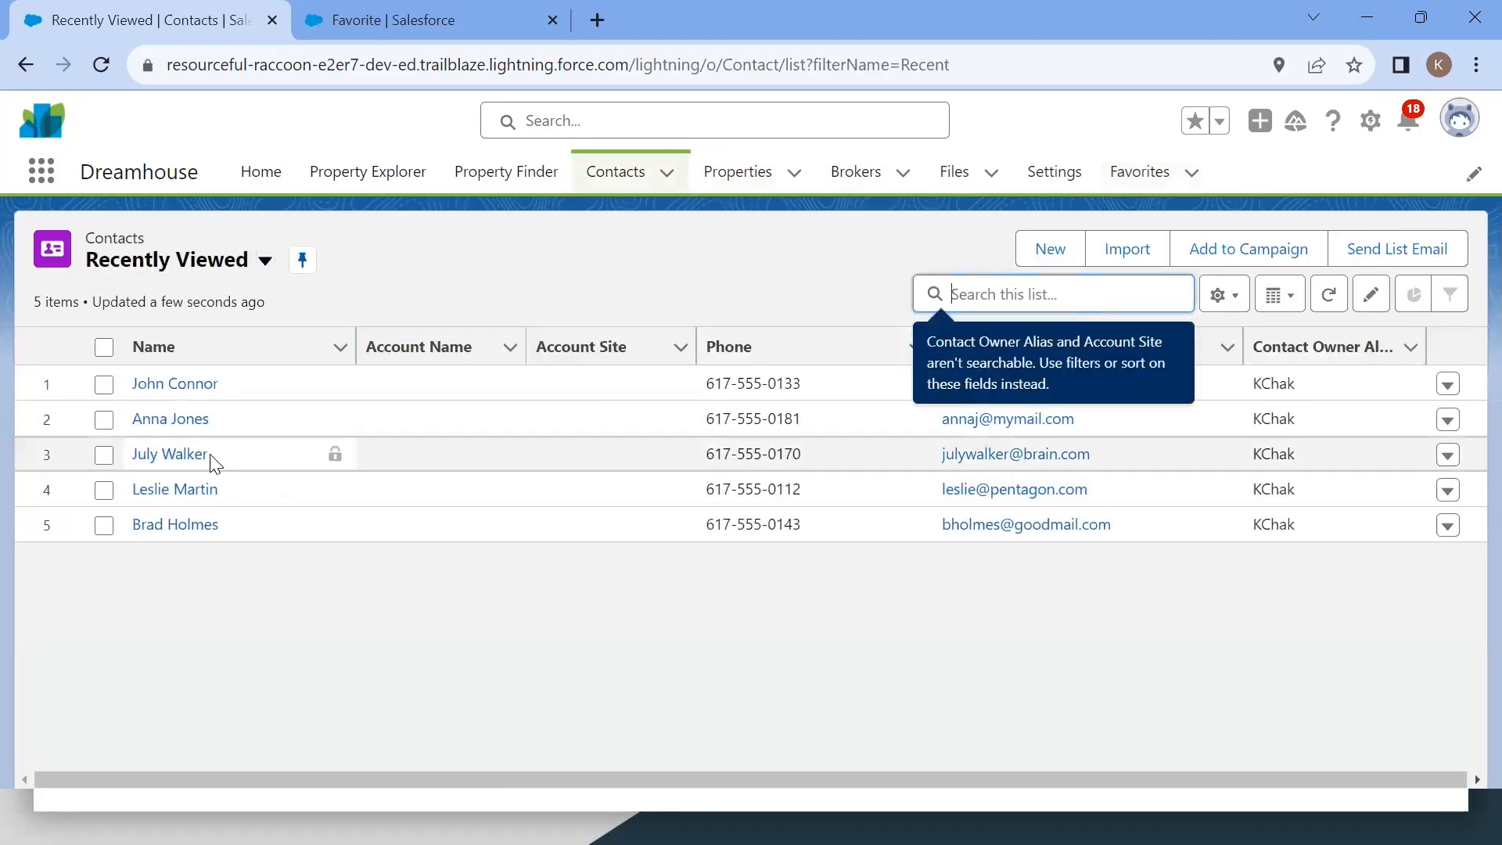
pyautogui.click(165, 424)
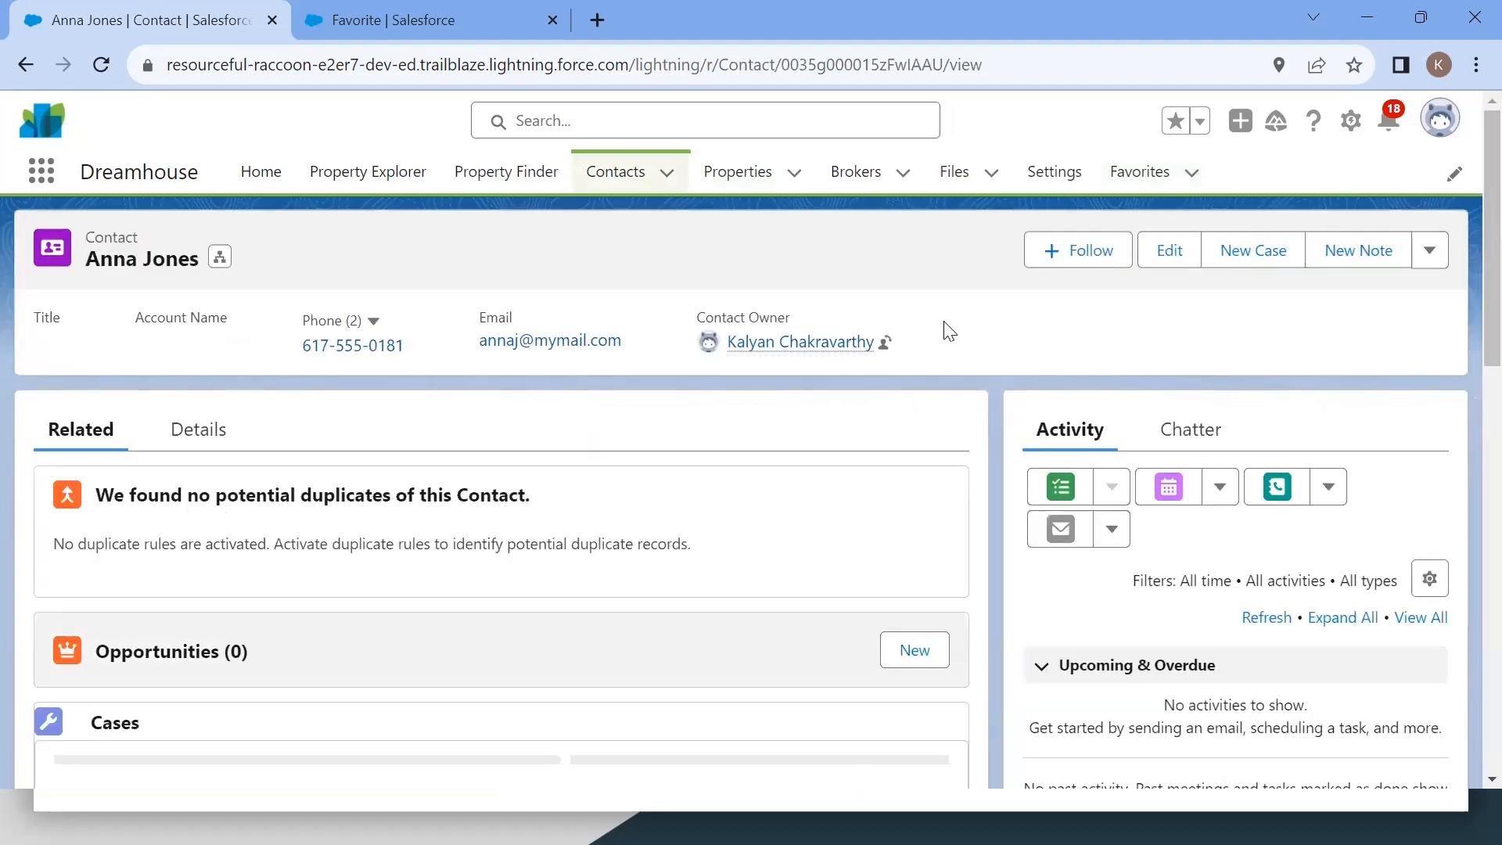
pyautogui.click(1429, 252)
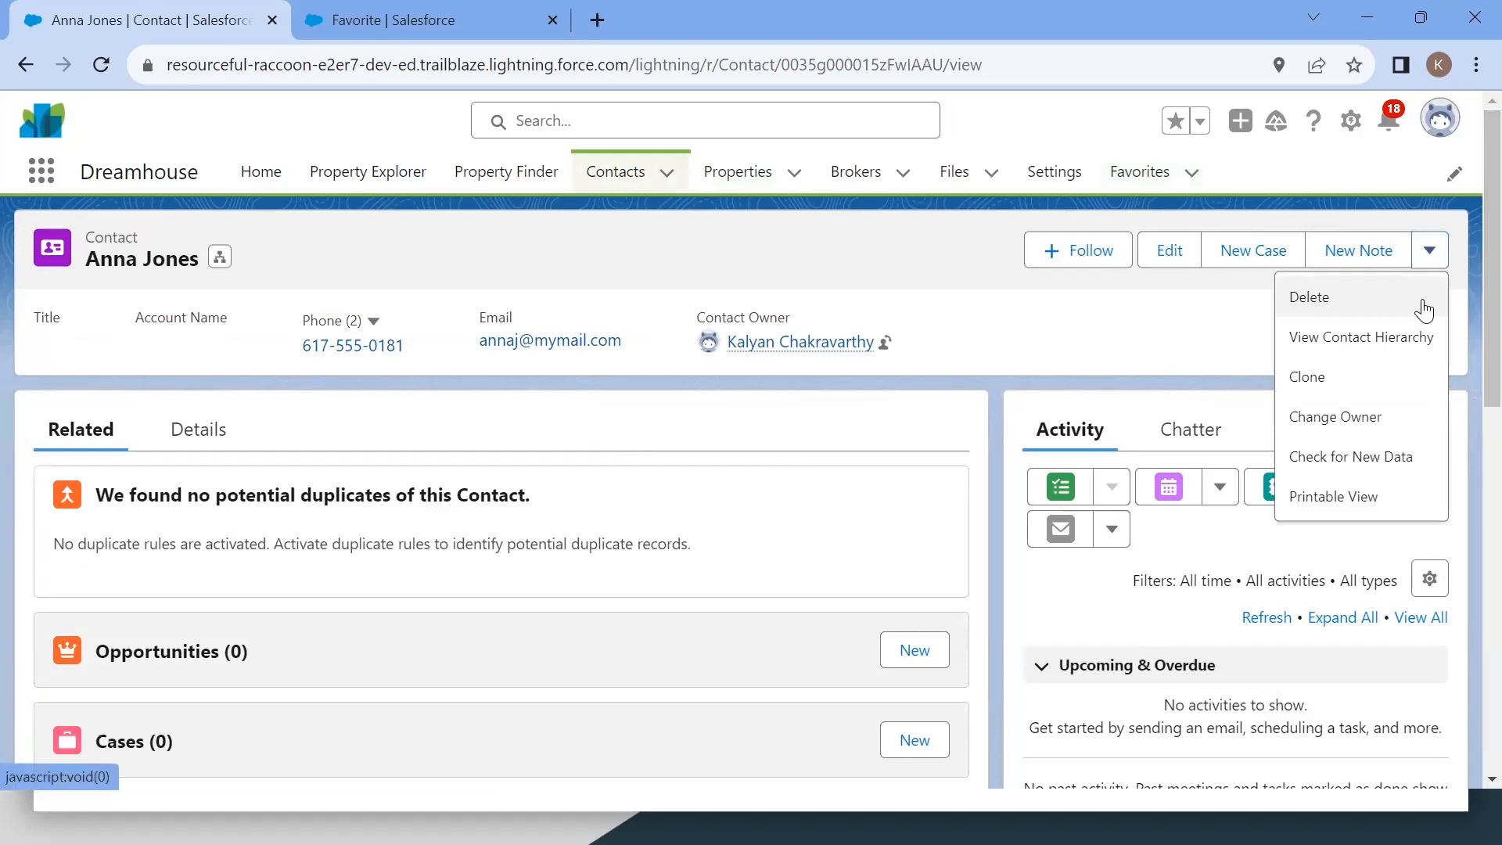
pyautogui.click(1353, 308)
pyautogui.click(1075, 486)
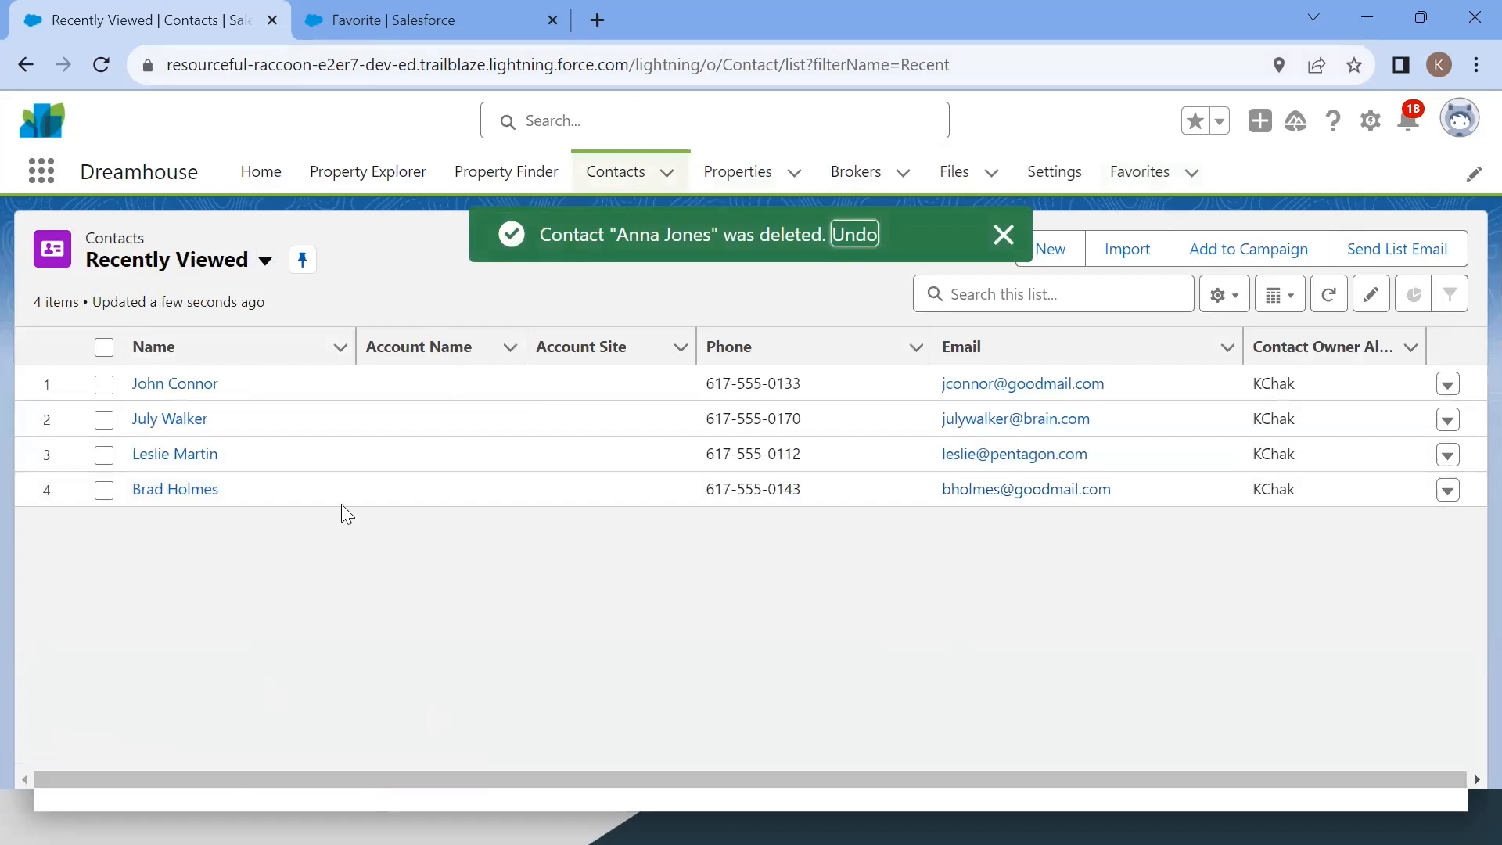
# Step: Open the Fav 2 record from the Favorites list and inspect its Contact field
pyautogui.click(1144, 180)
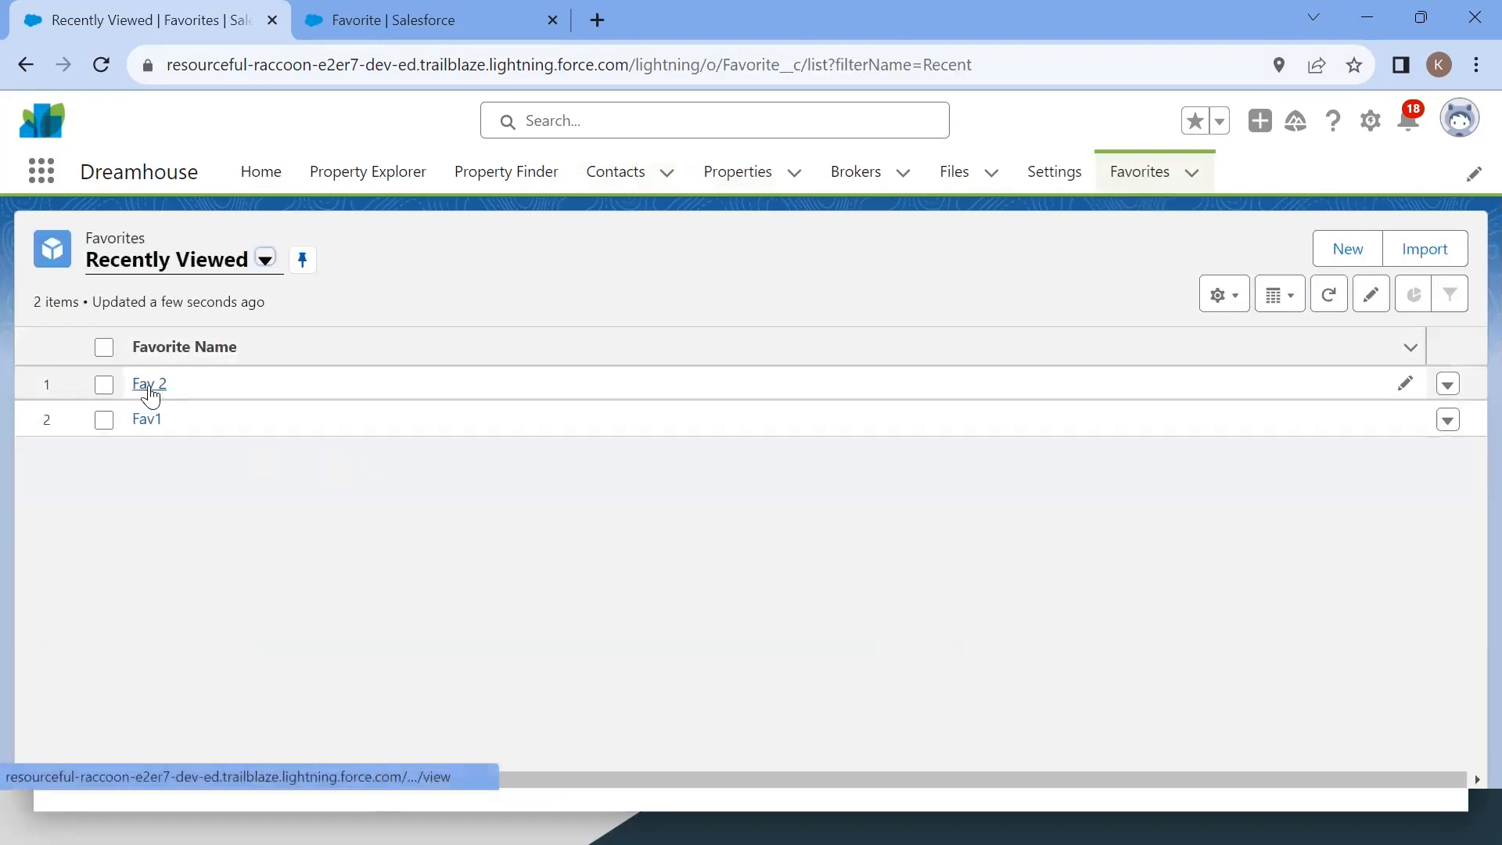
pyautogui.click(149, 386)
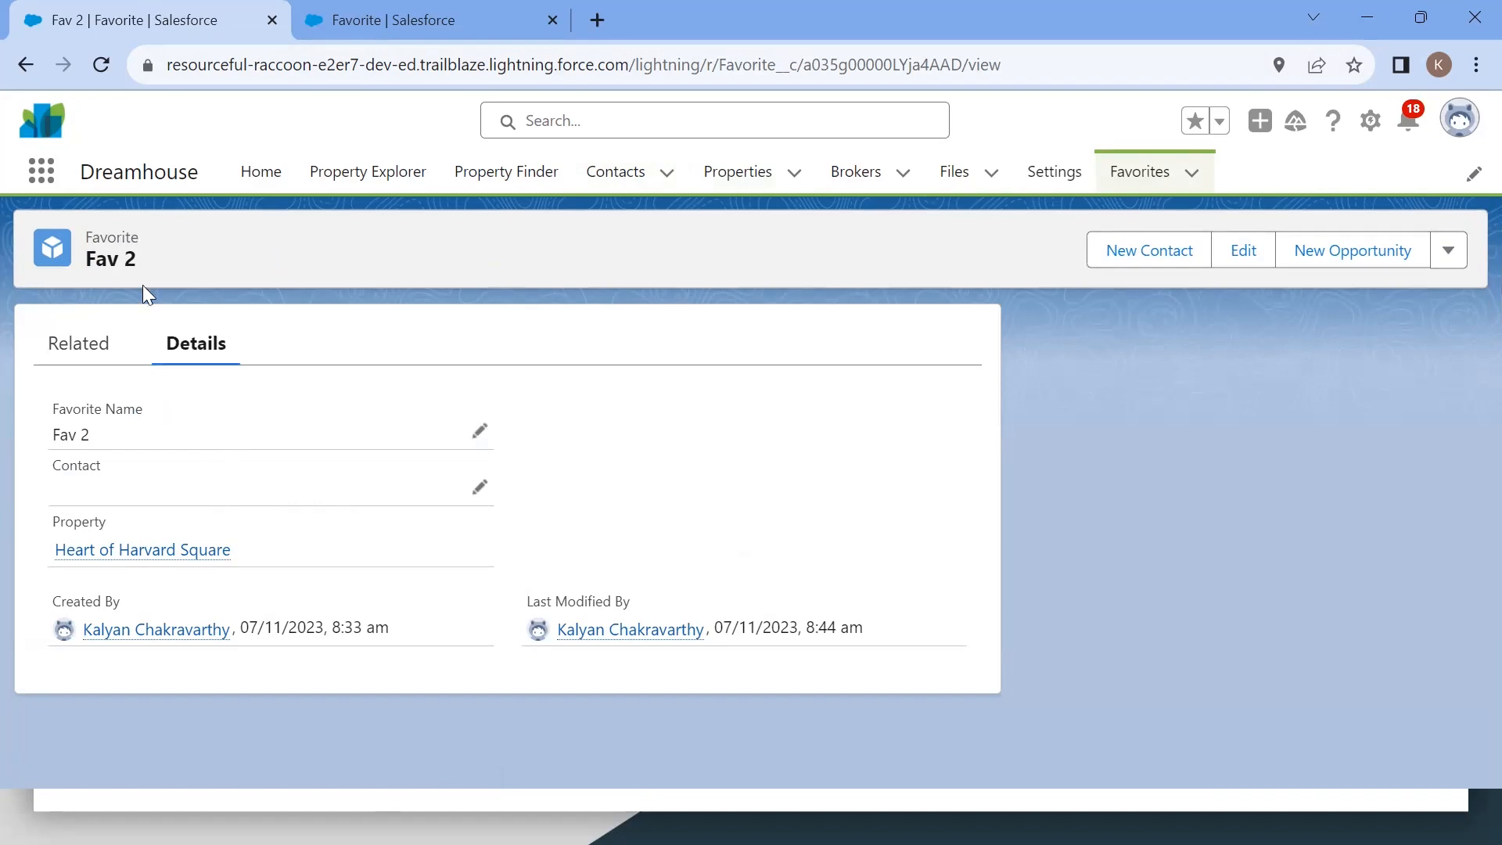
pyautogui.moveTo(83, 259); pyautogui.dragTo(137, 258)
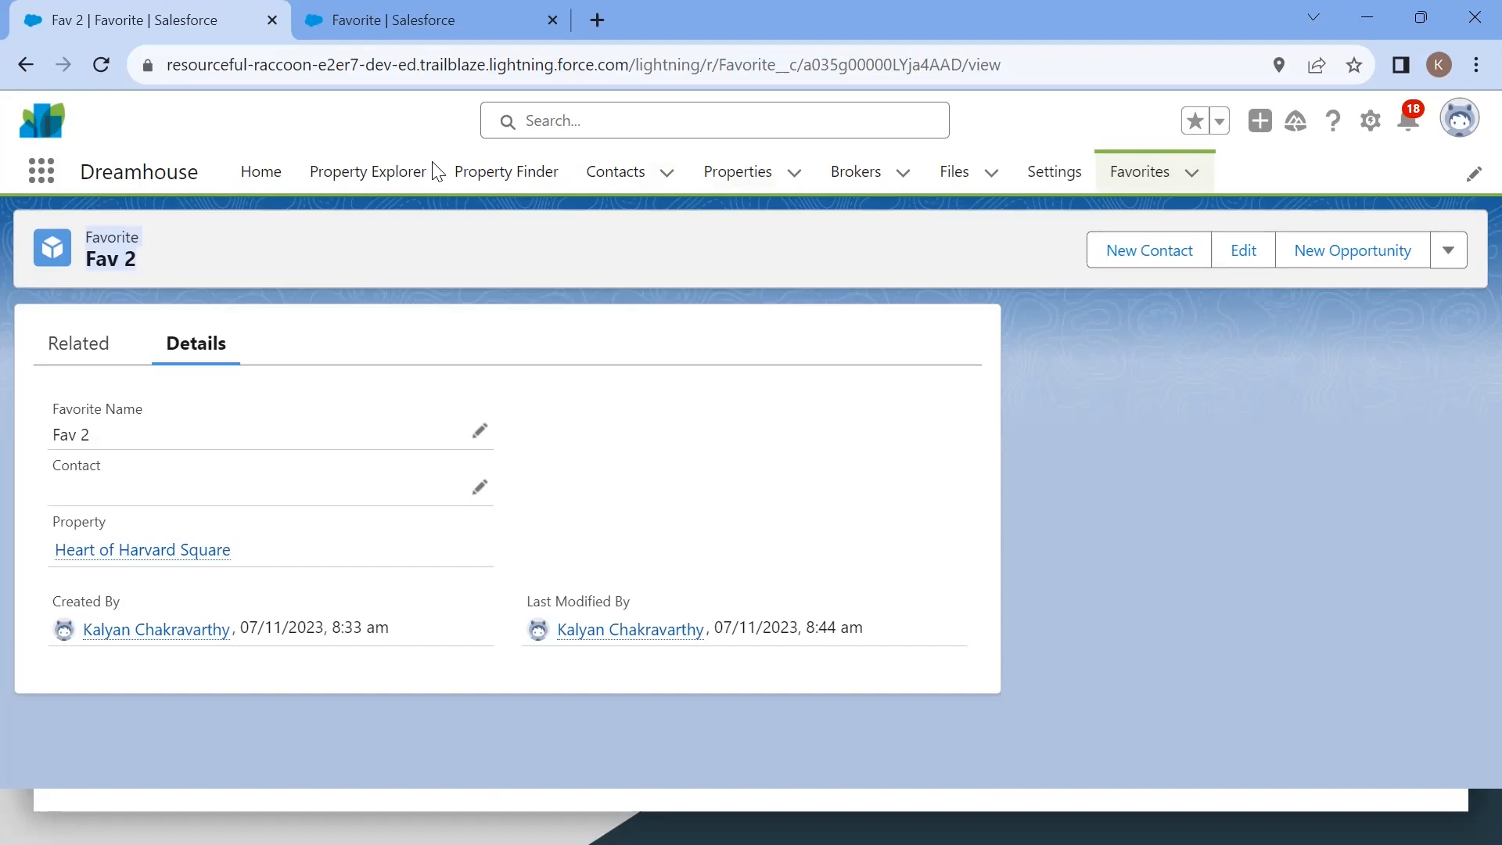
# Step: Open the Contemporary Luxury property's related Favorites and rename its Fav1 favorite to Fav 34
pyautogui.click(732, 174)
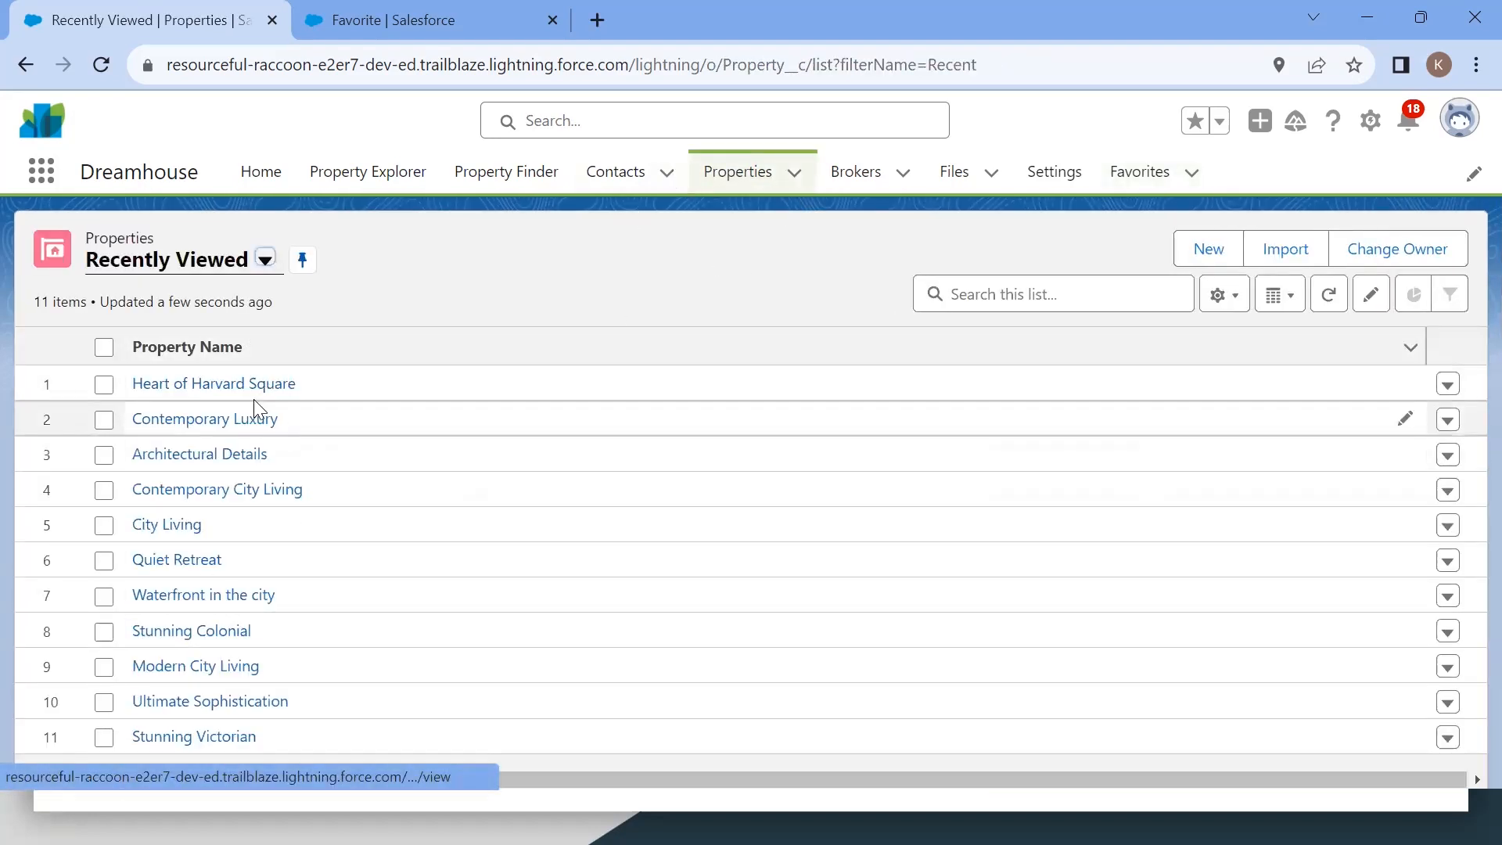
pyautogui.click(1158, 174)
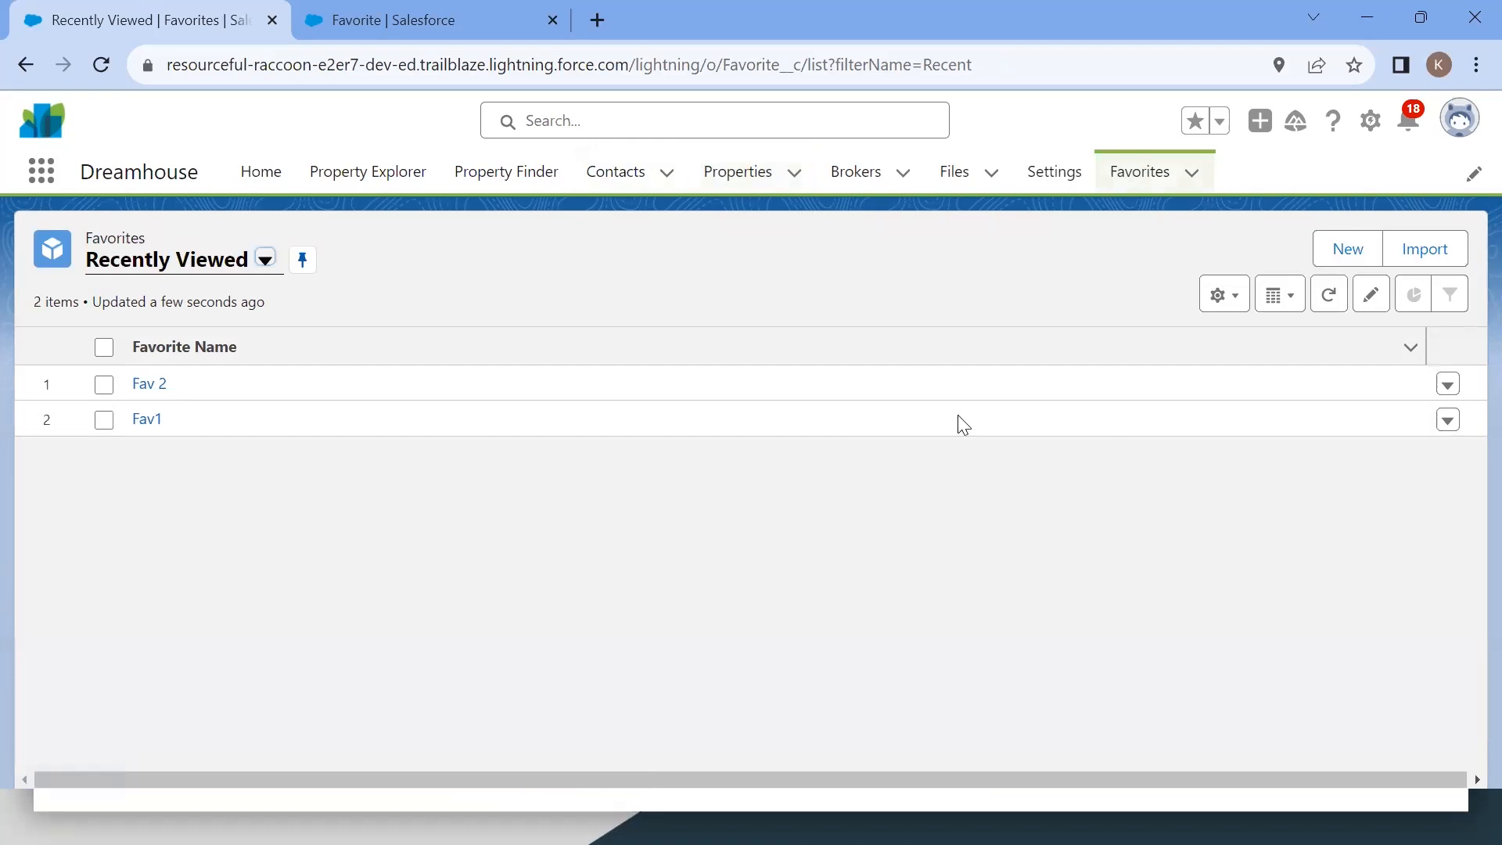
pyautogui.click(736, 190)
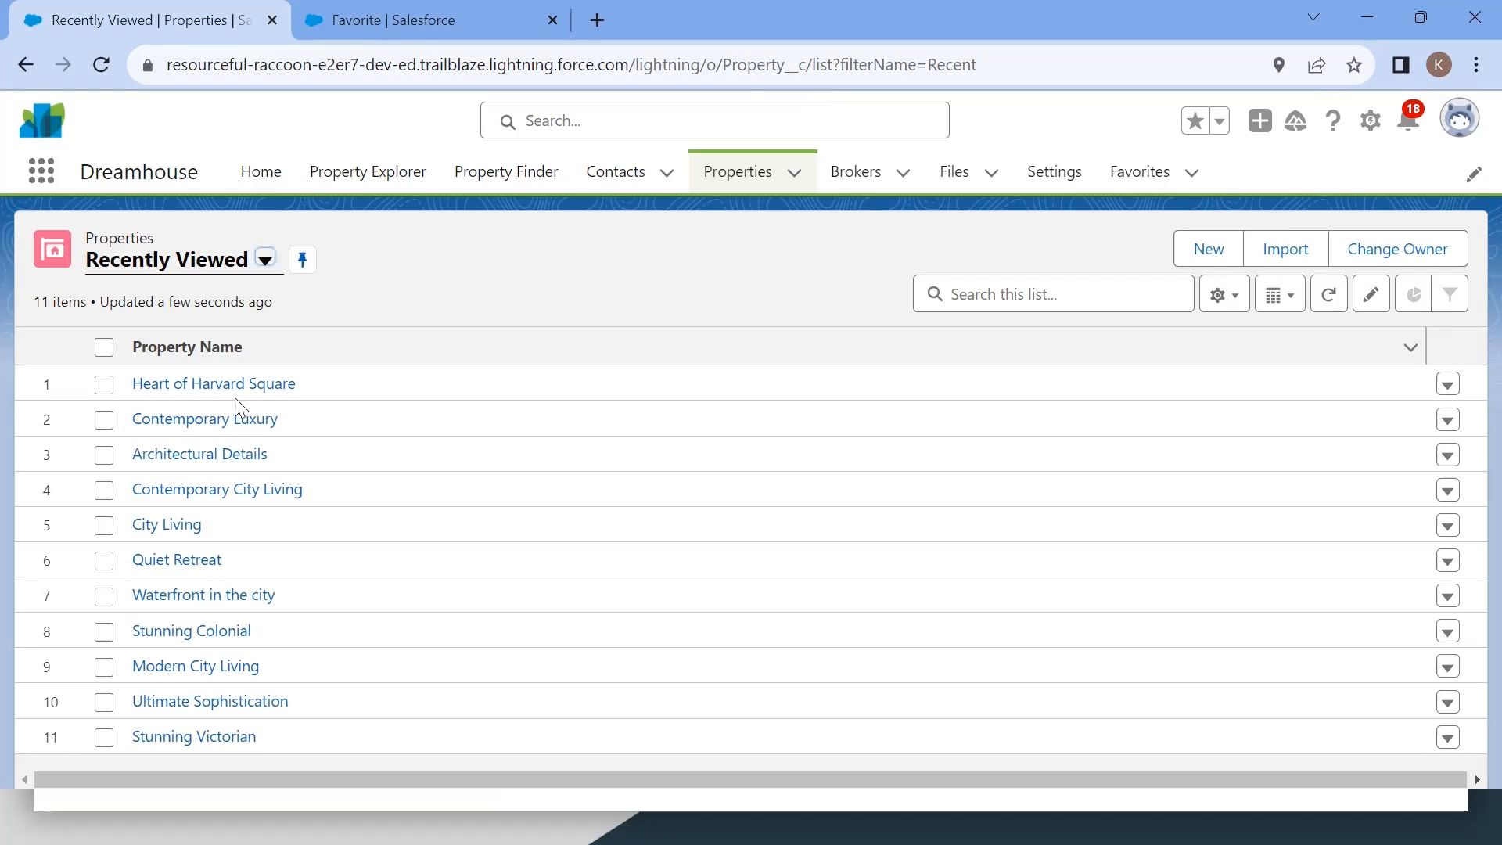
pyautogui.click(192, 420)
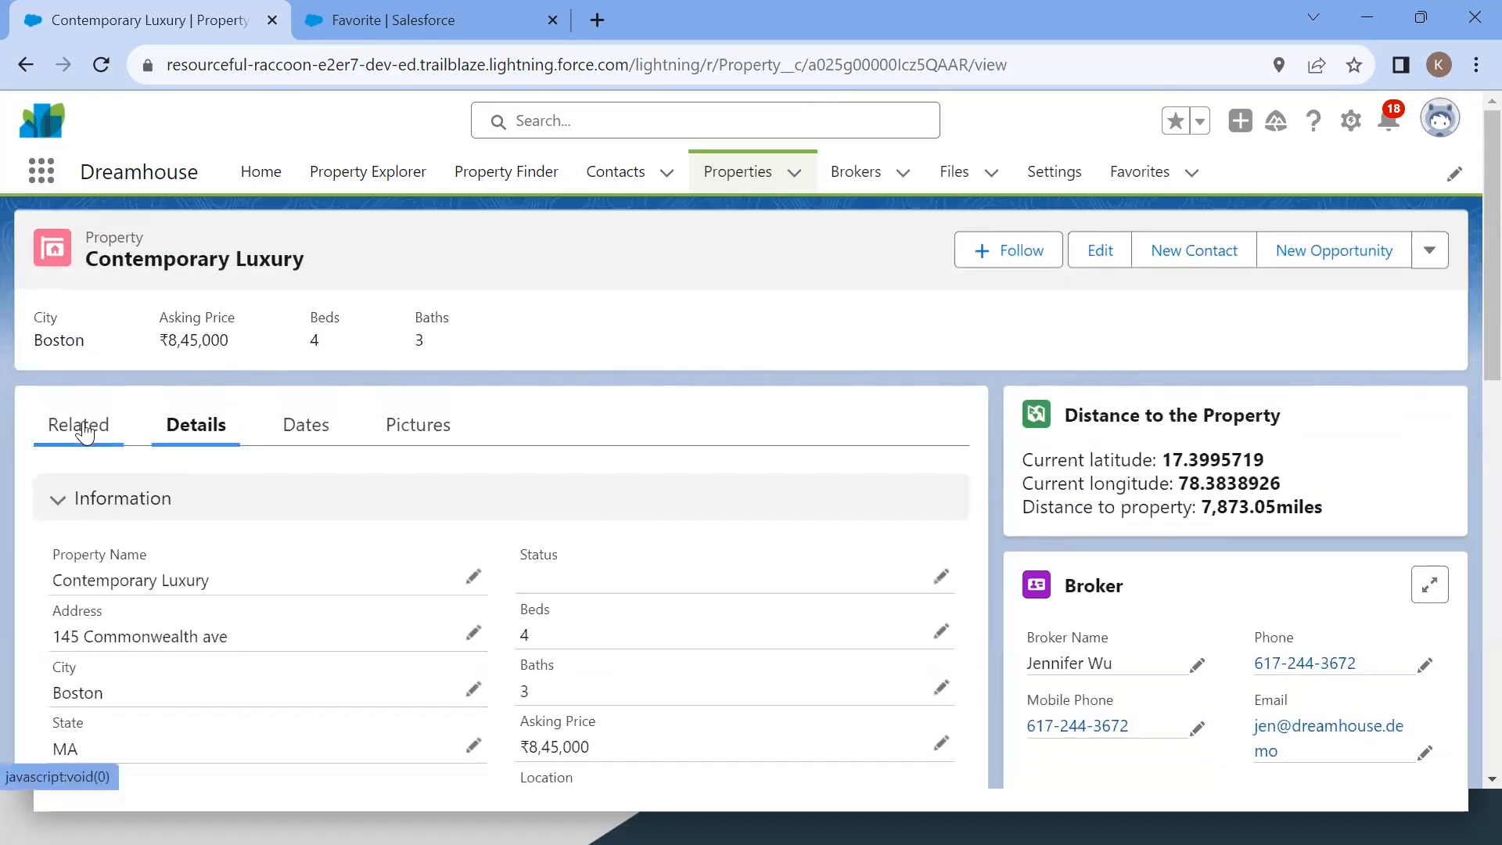
pyautogui.click(85, 431)
pyautogui.scroll(-3, 396, 607)
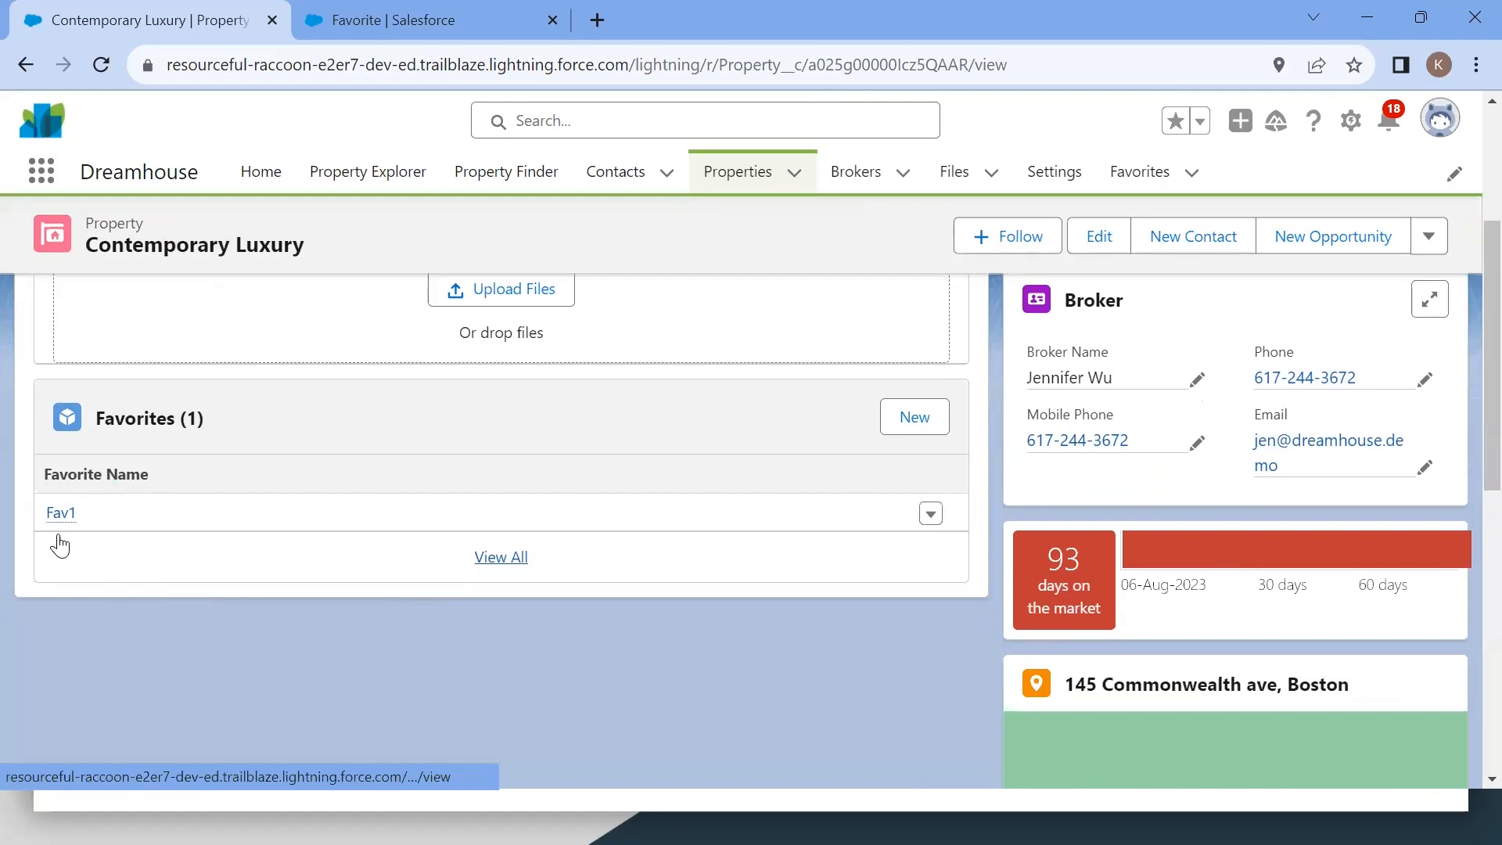
pyautogui.click(930, 514)
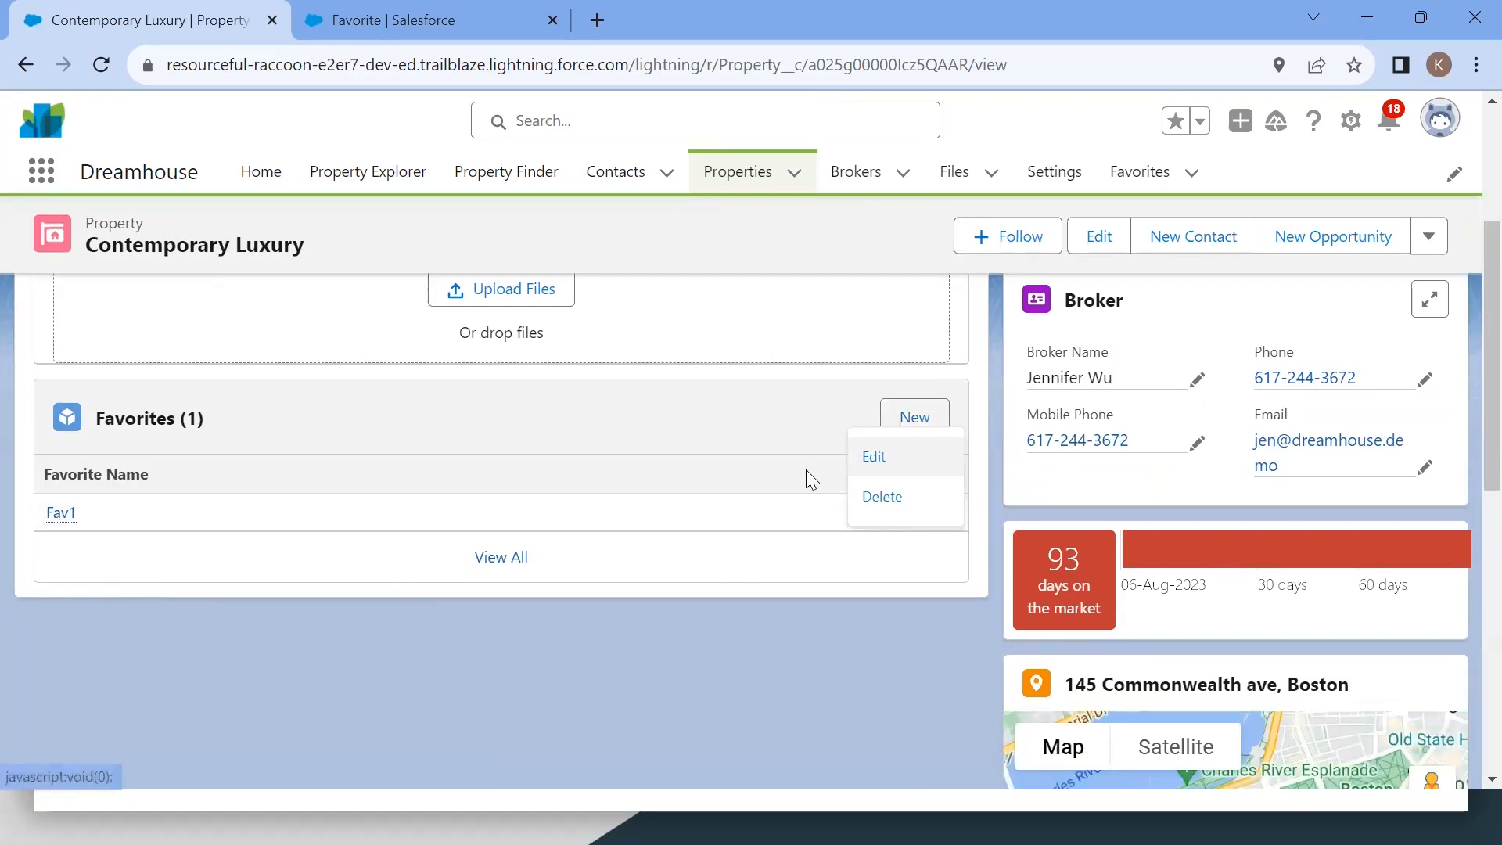
pyautogui.click(893, 451)
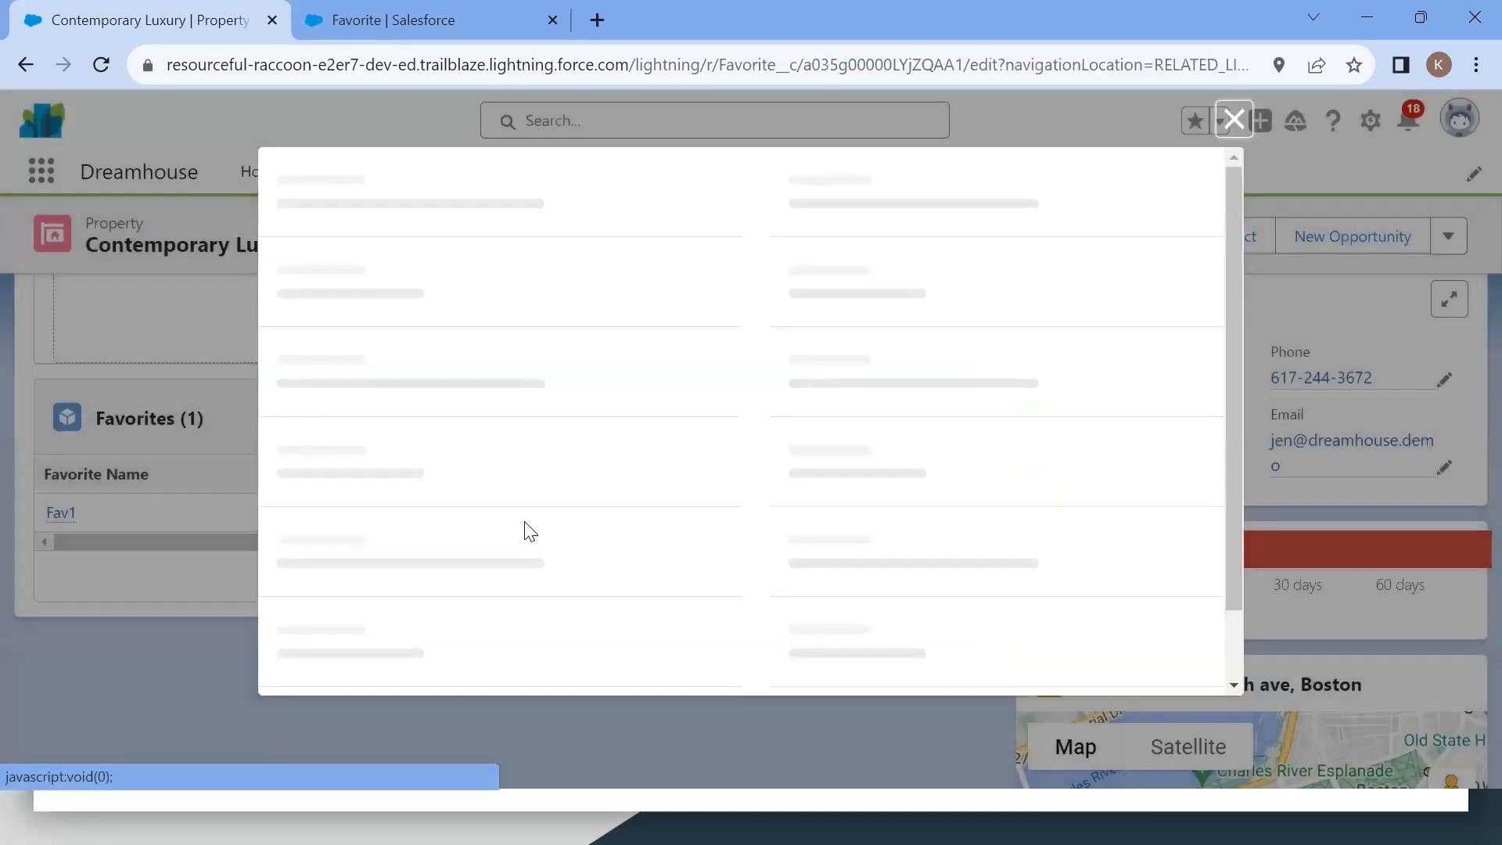
pyautogui.press('BackSpace')
pyautogui.write('34')
pyautogui.click(864, 646)
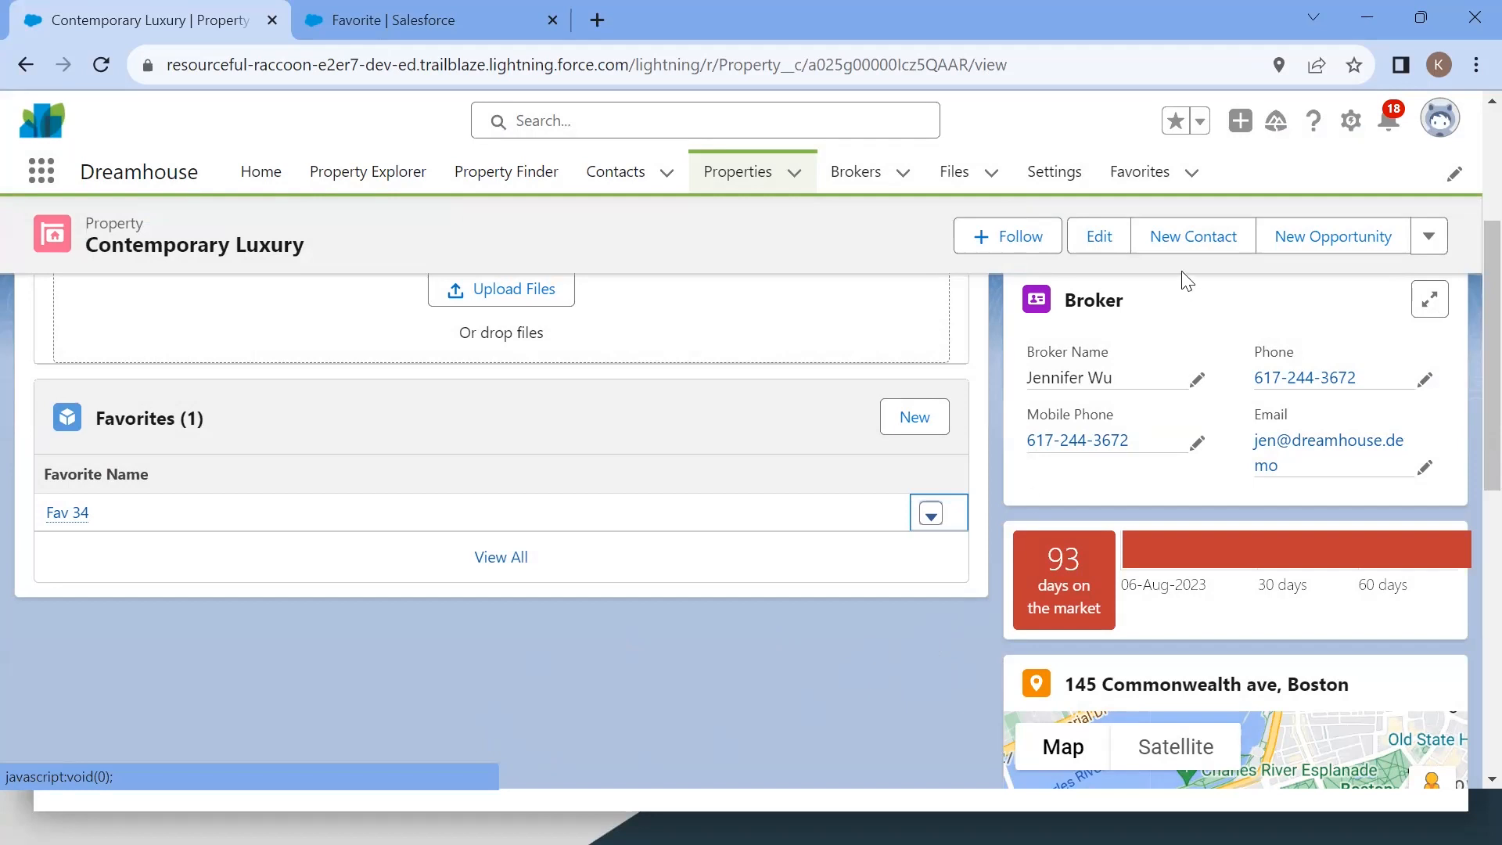
pyautogui.click(932, 517)
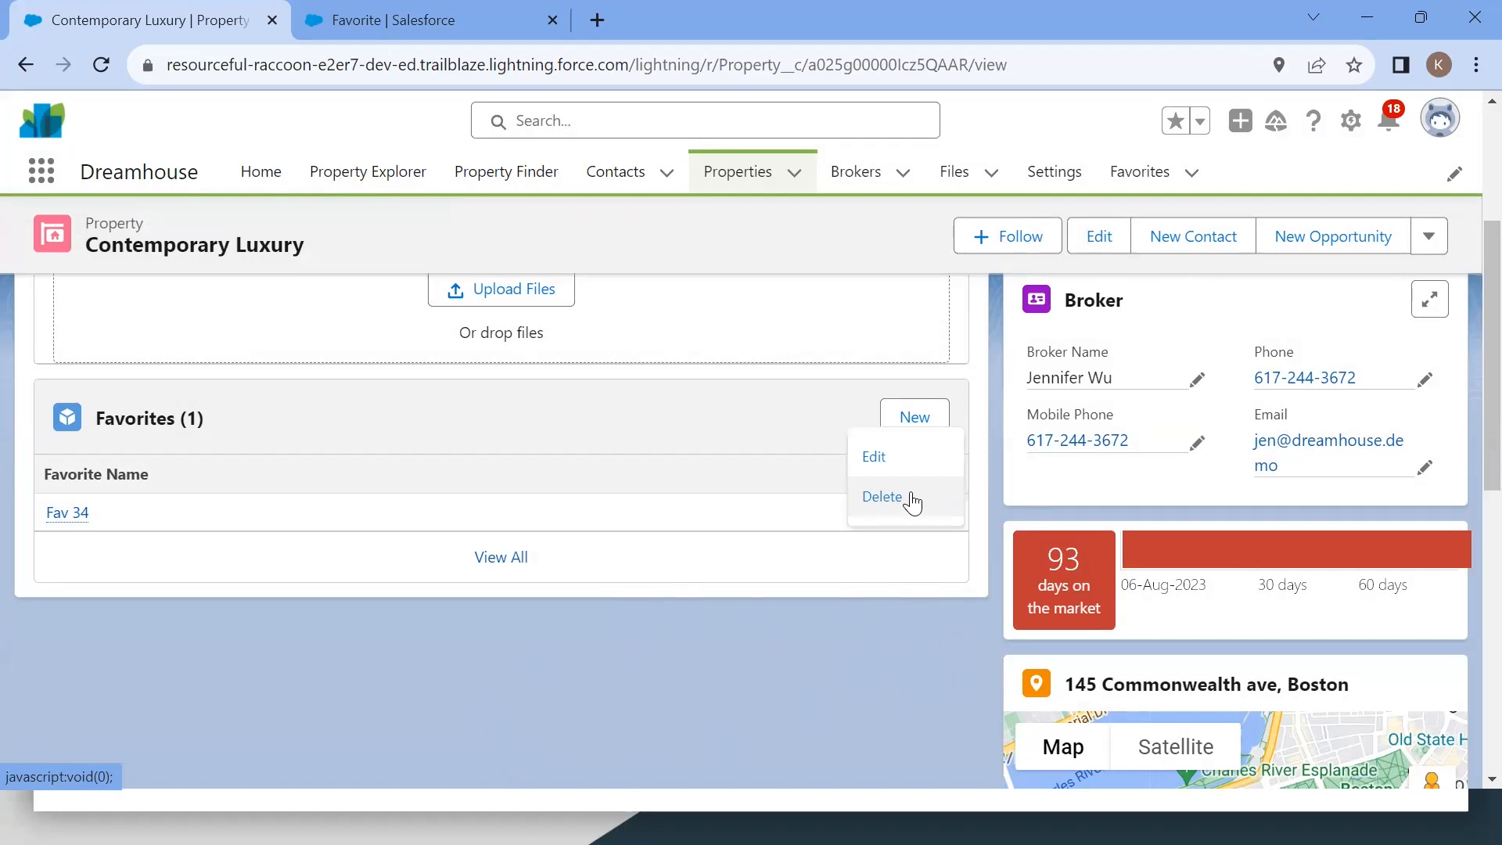
pyautogui.click(912, 498)
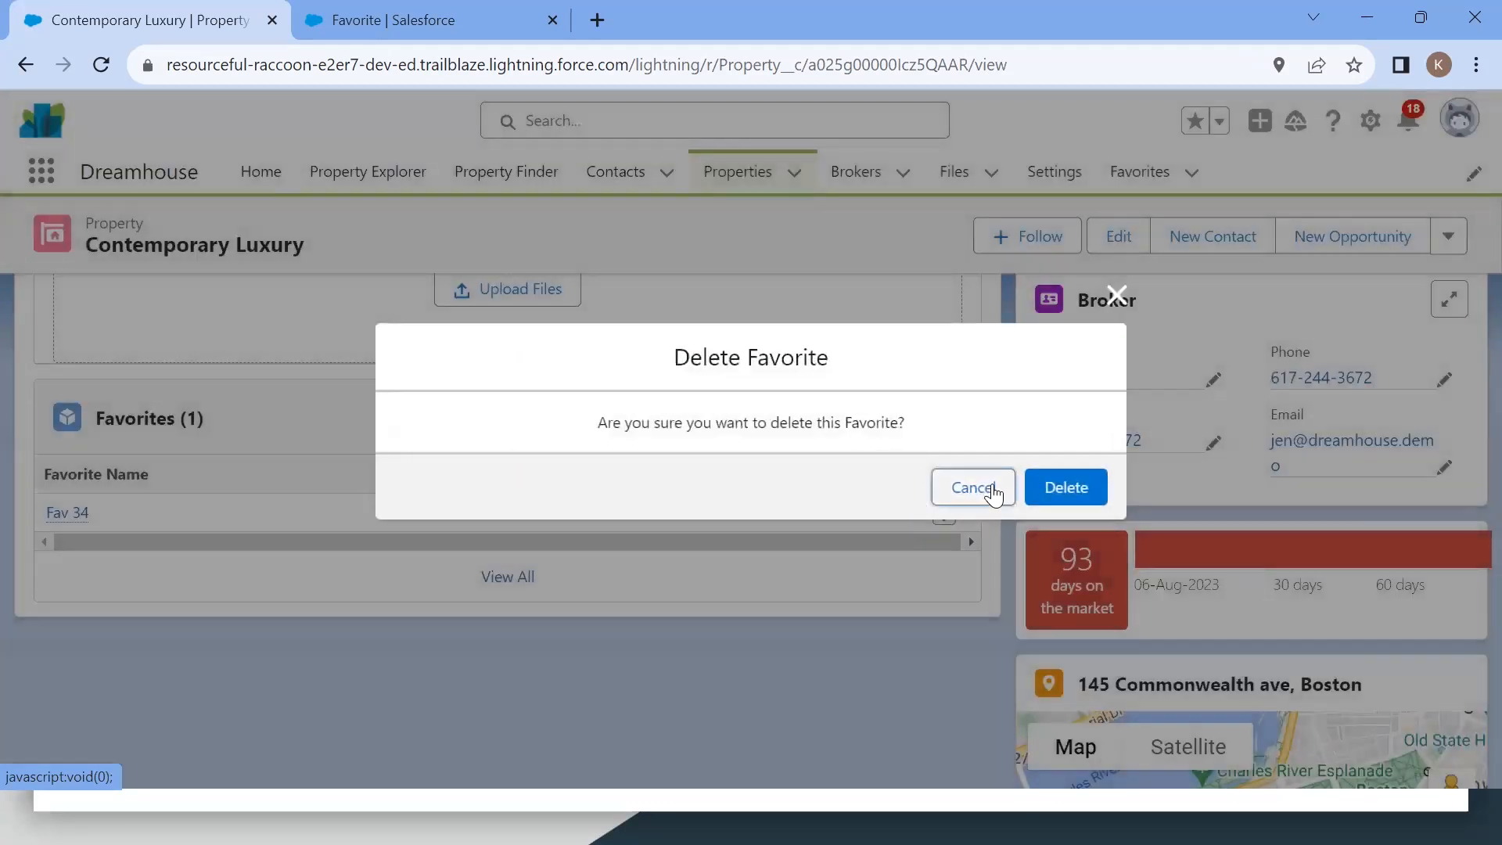
pyautogui.click(967, 495)
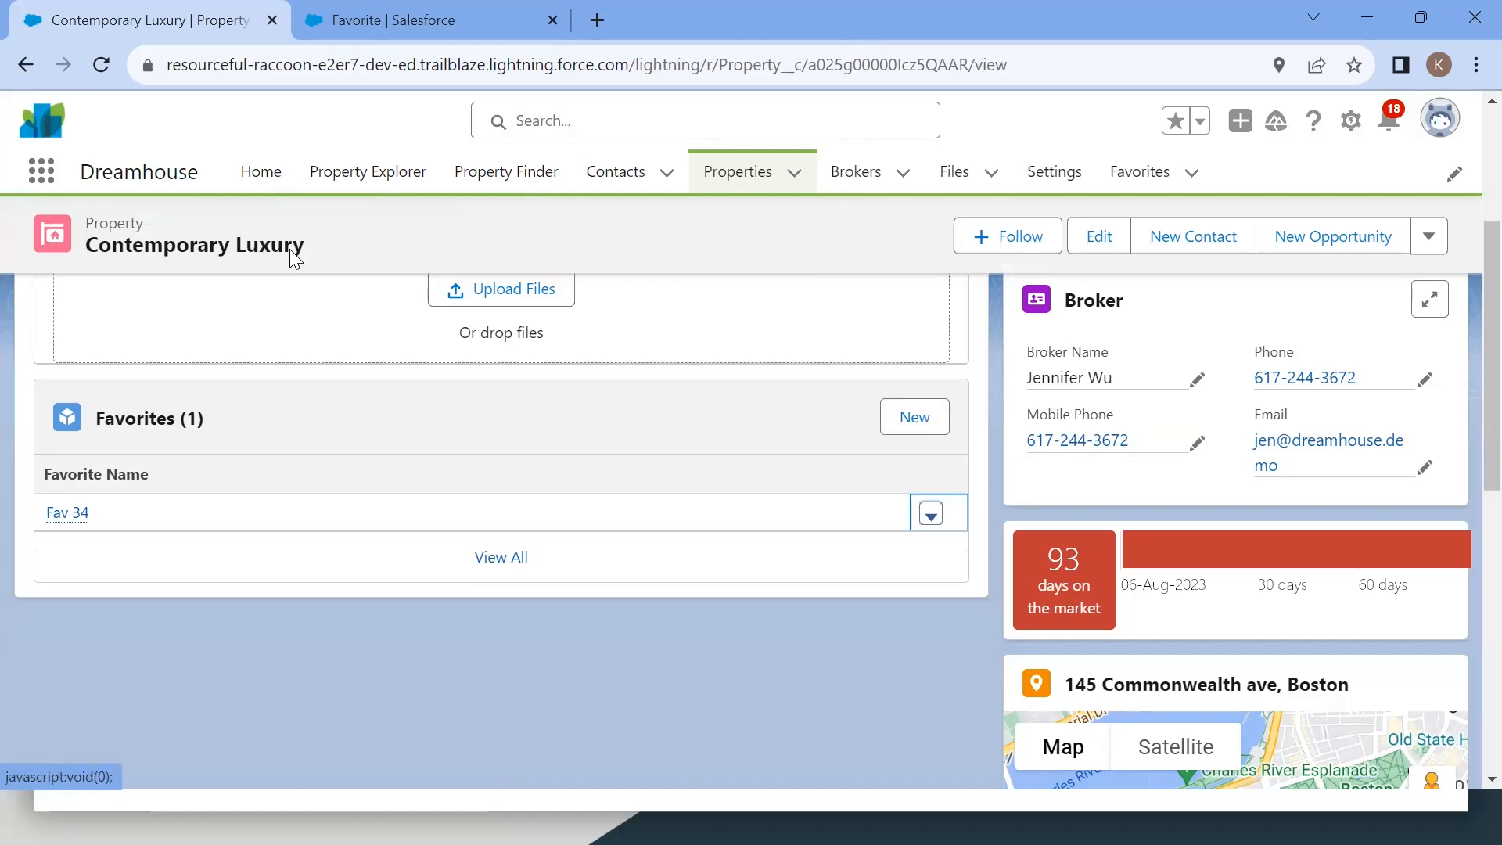
# Step: Copy the Create Object Relationships unit URL and send it to the SFKC PD1 - 10102023 WhatsApp group chat
pyautogui.hotkey('alt', 'Tab')
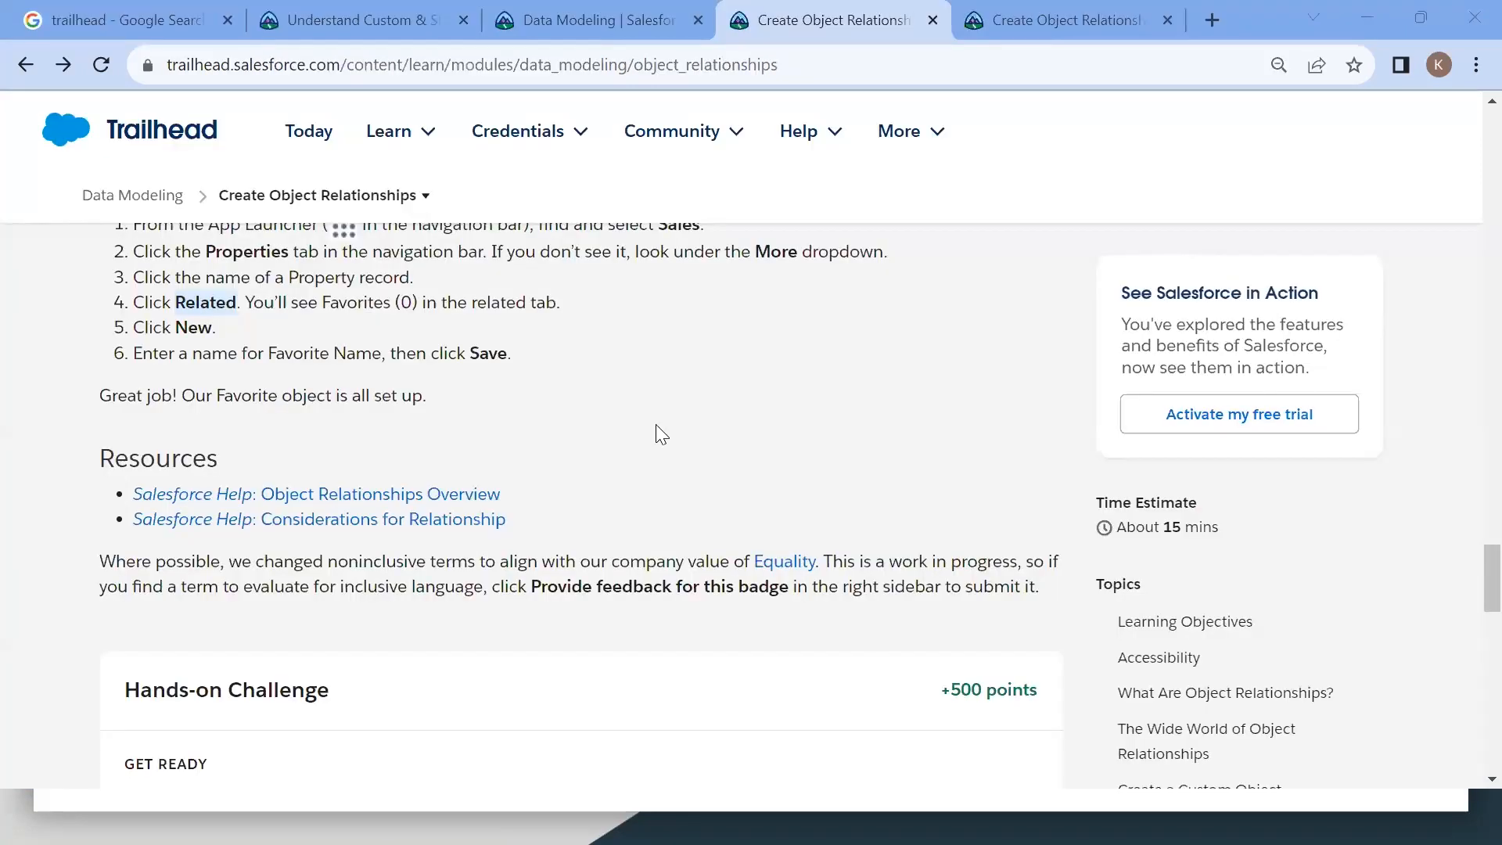
pyautogui.scroll(5, 656, 424)
pyautogui.hotkey('ctrl', 'l')
pyautogui.hotkey('ctrl', 'c')
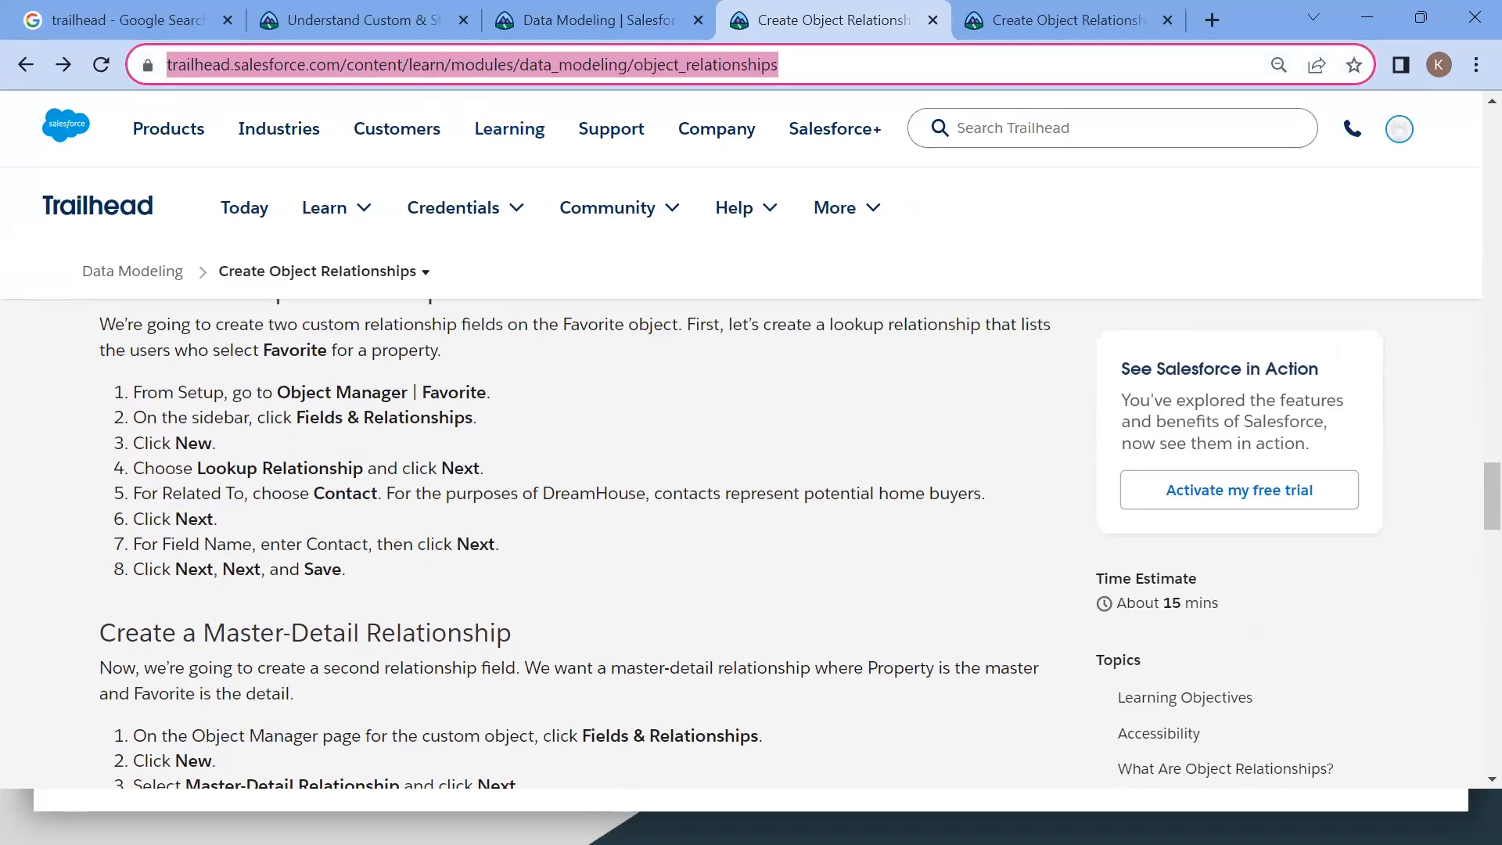
pyautogui.hotkey('alt', 'Tab')
pyautogui.press('Down')
pyautogui.press('Down')
pyautogui.press('Left')
pyautogui.press('Left')
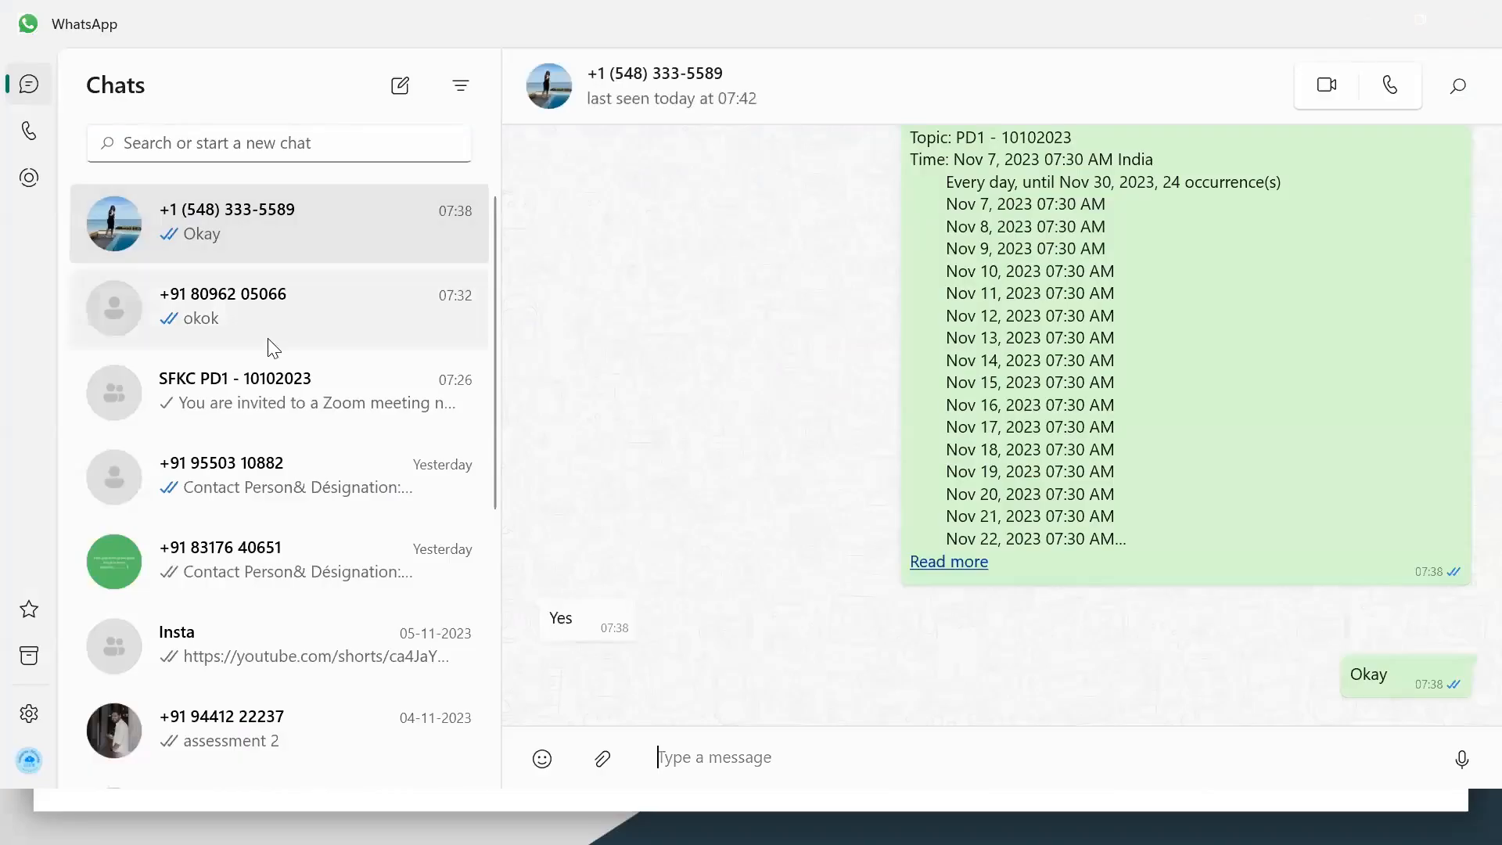
pyautogui.click(272, 388)
pyautogui.hotkey('ctrl', 'v')
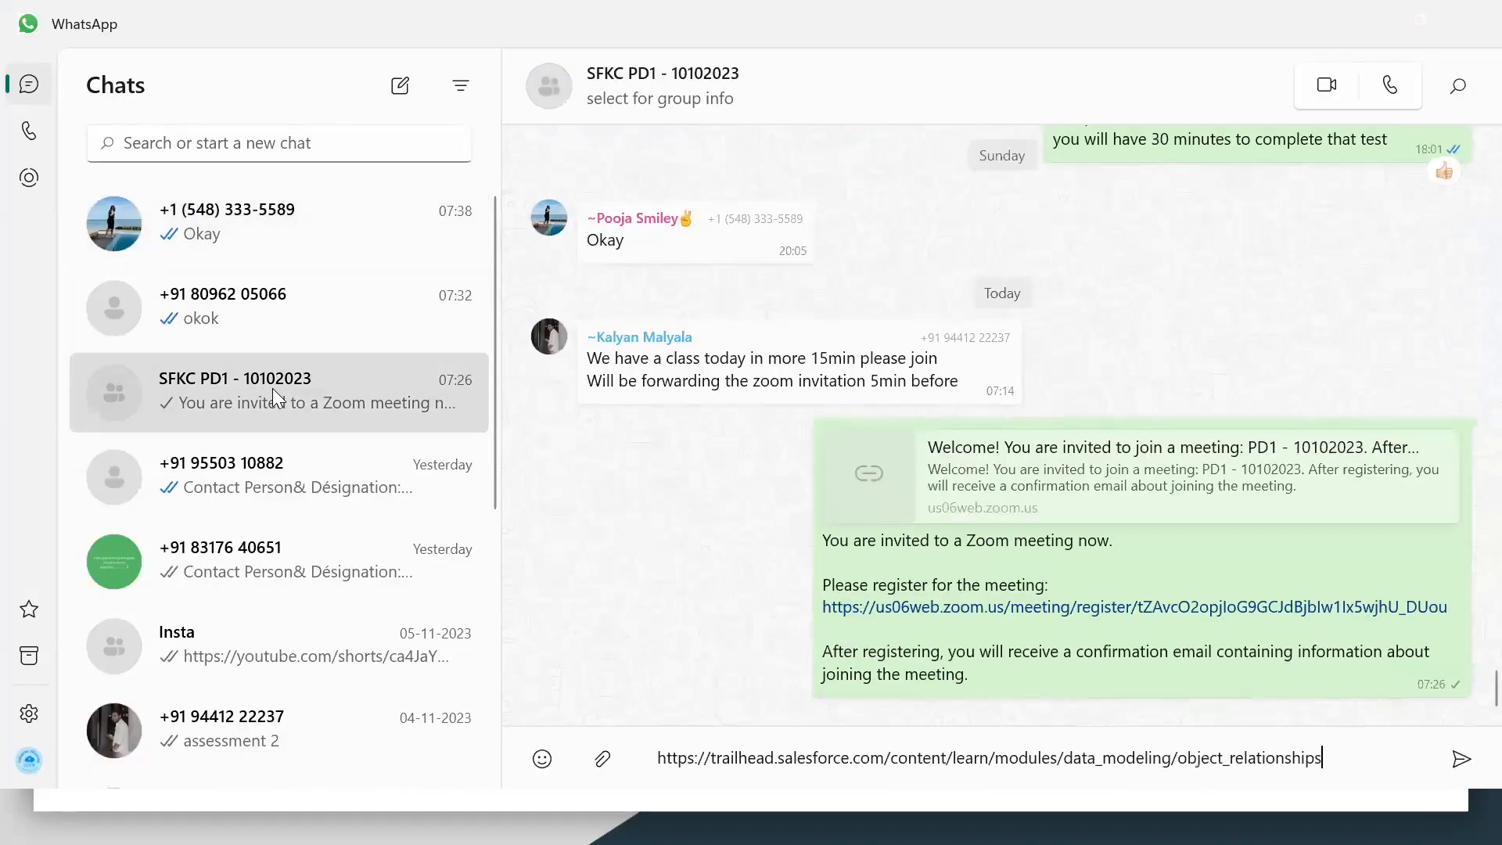
pyautogui.press('Return')
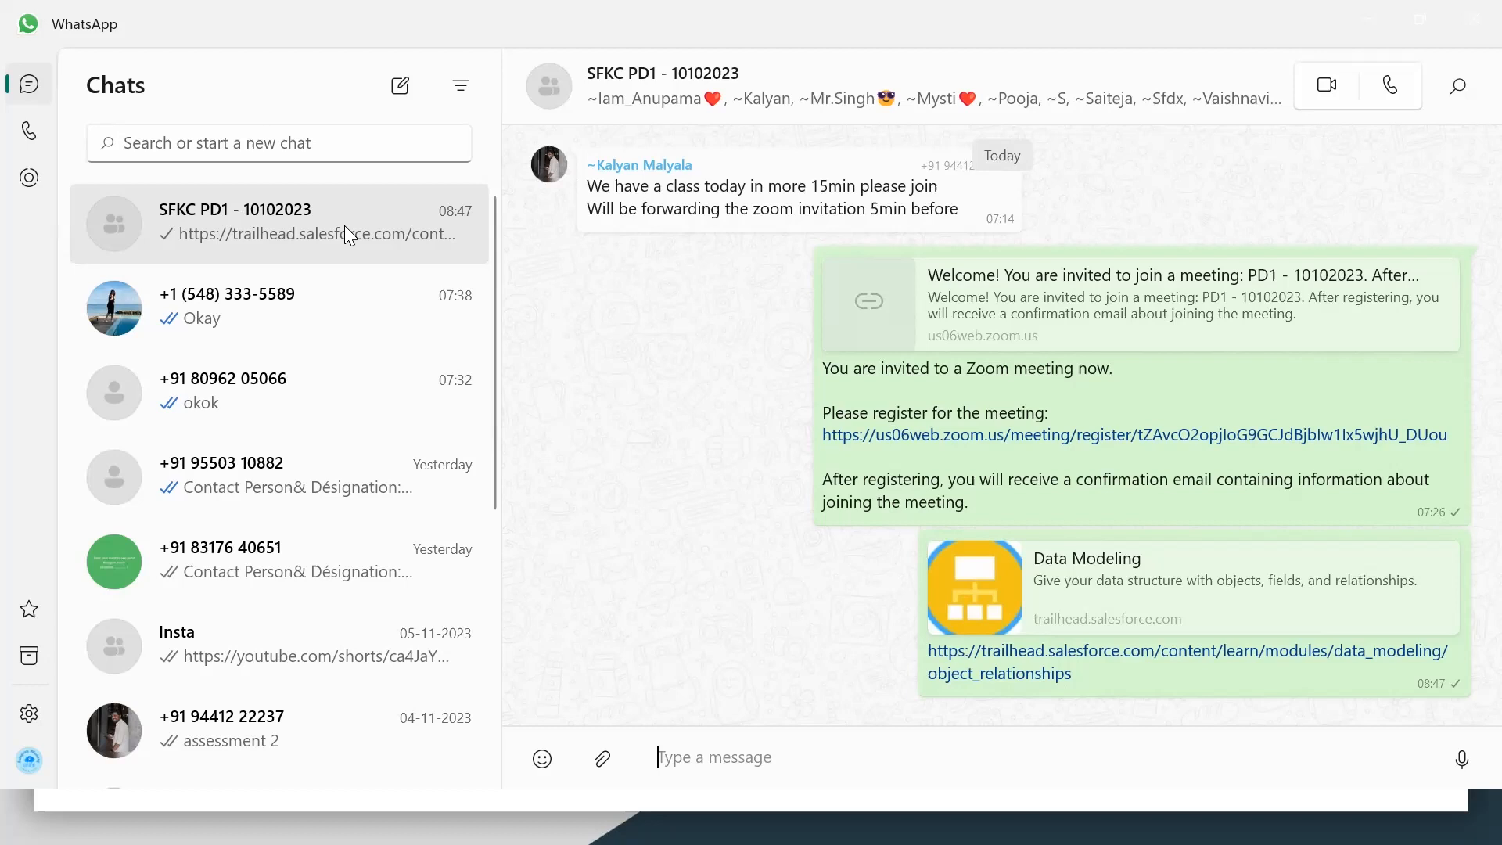
# Step: Review the Favorite object's details and its Fields & Relationships in Object Manager
pyautogui.hotkey('alt', 'Tab')
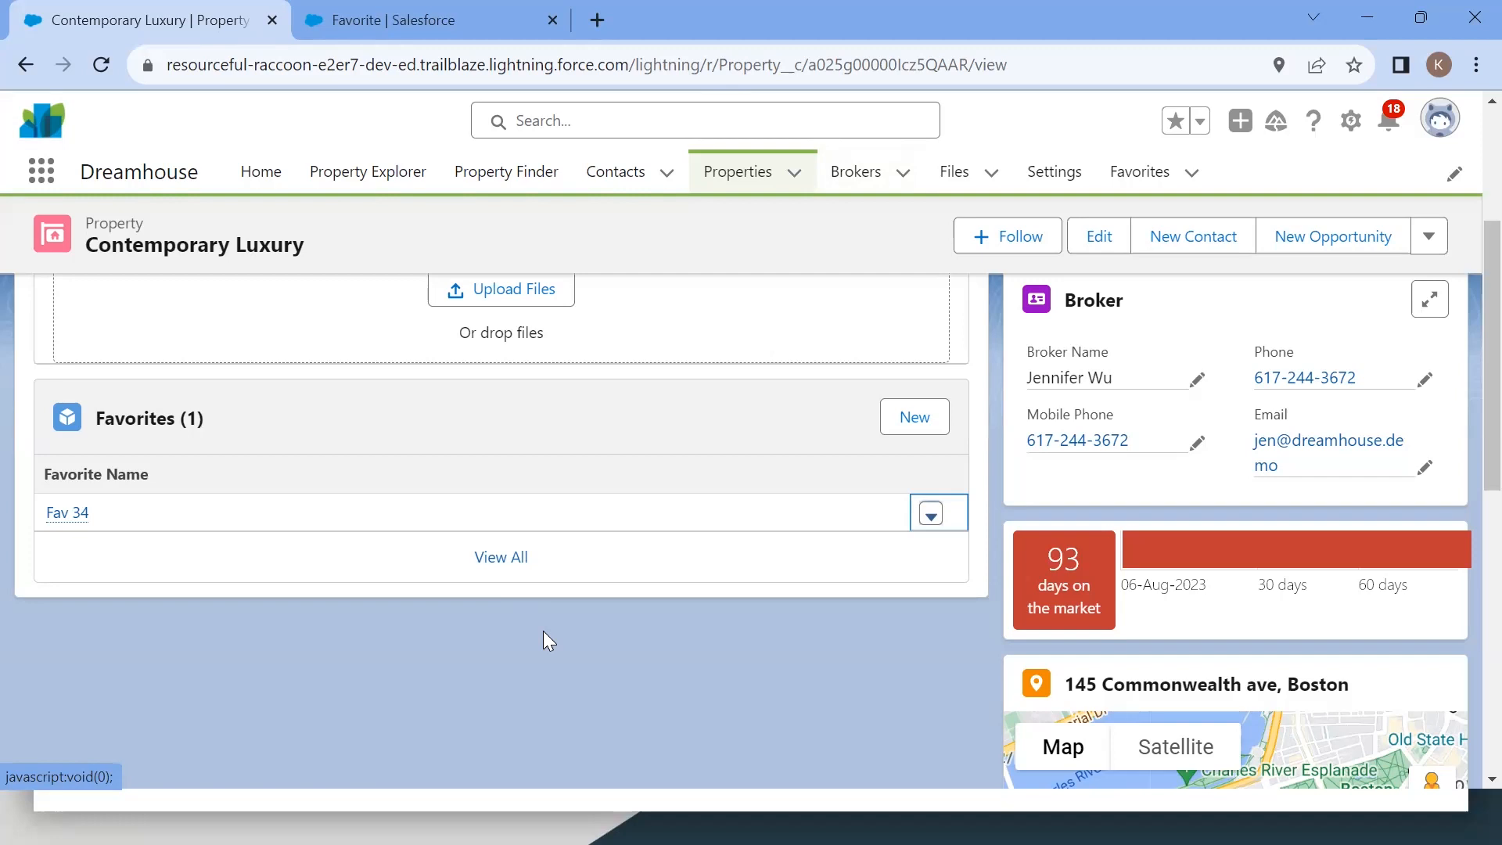
pyautogui.scroll(-2, 569, 685)
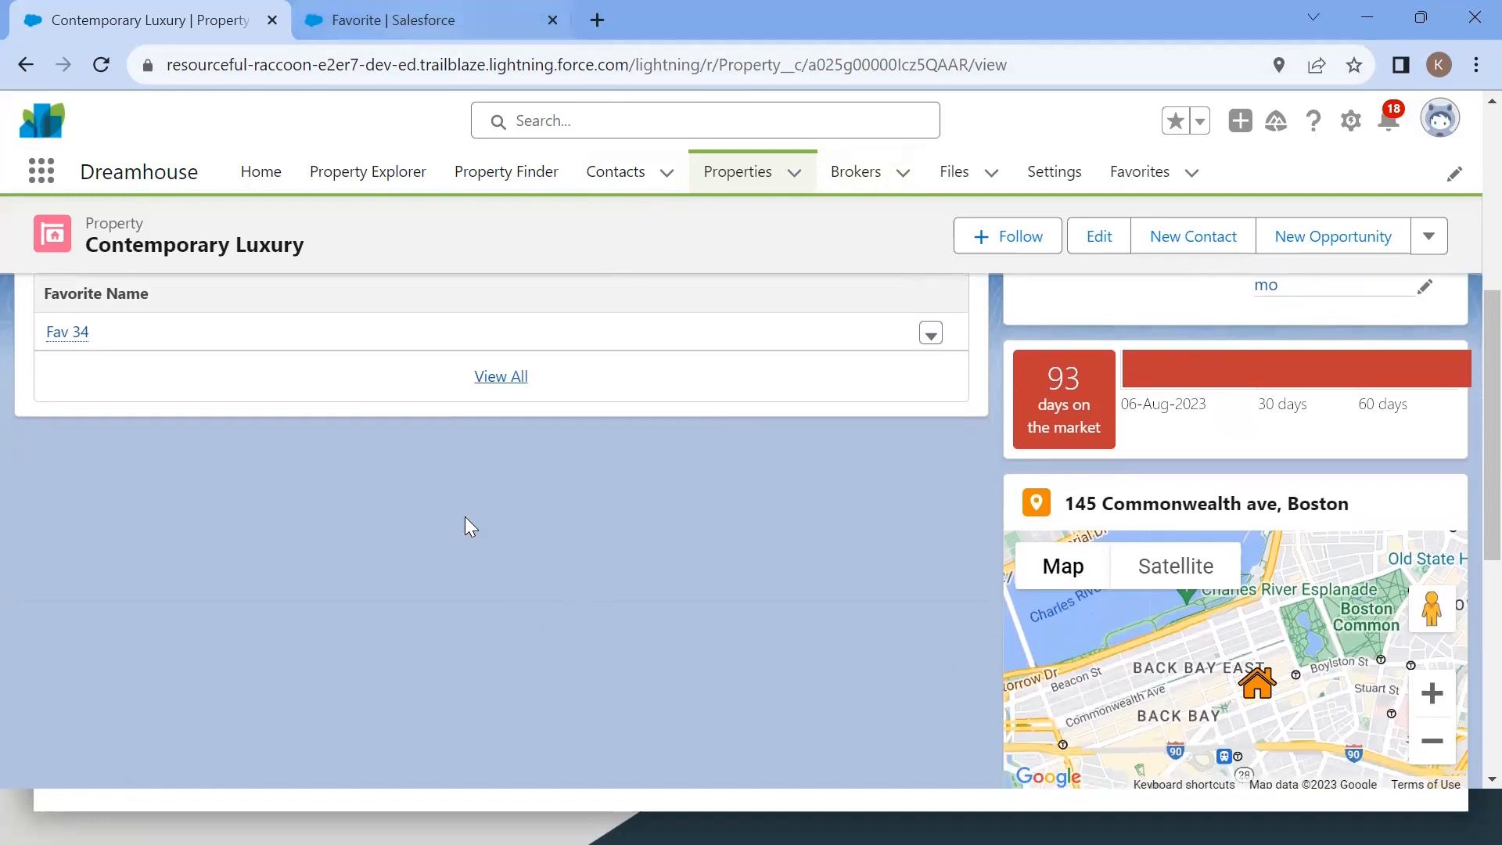
pyautogui.click(392, 20)
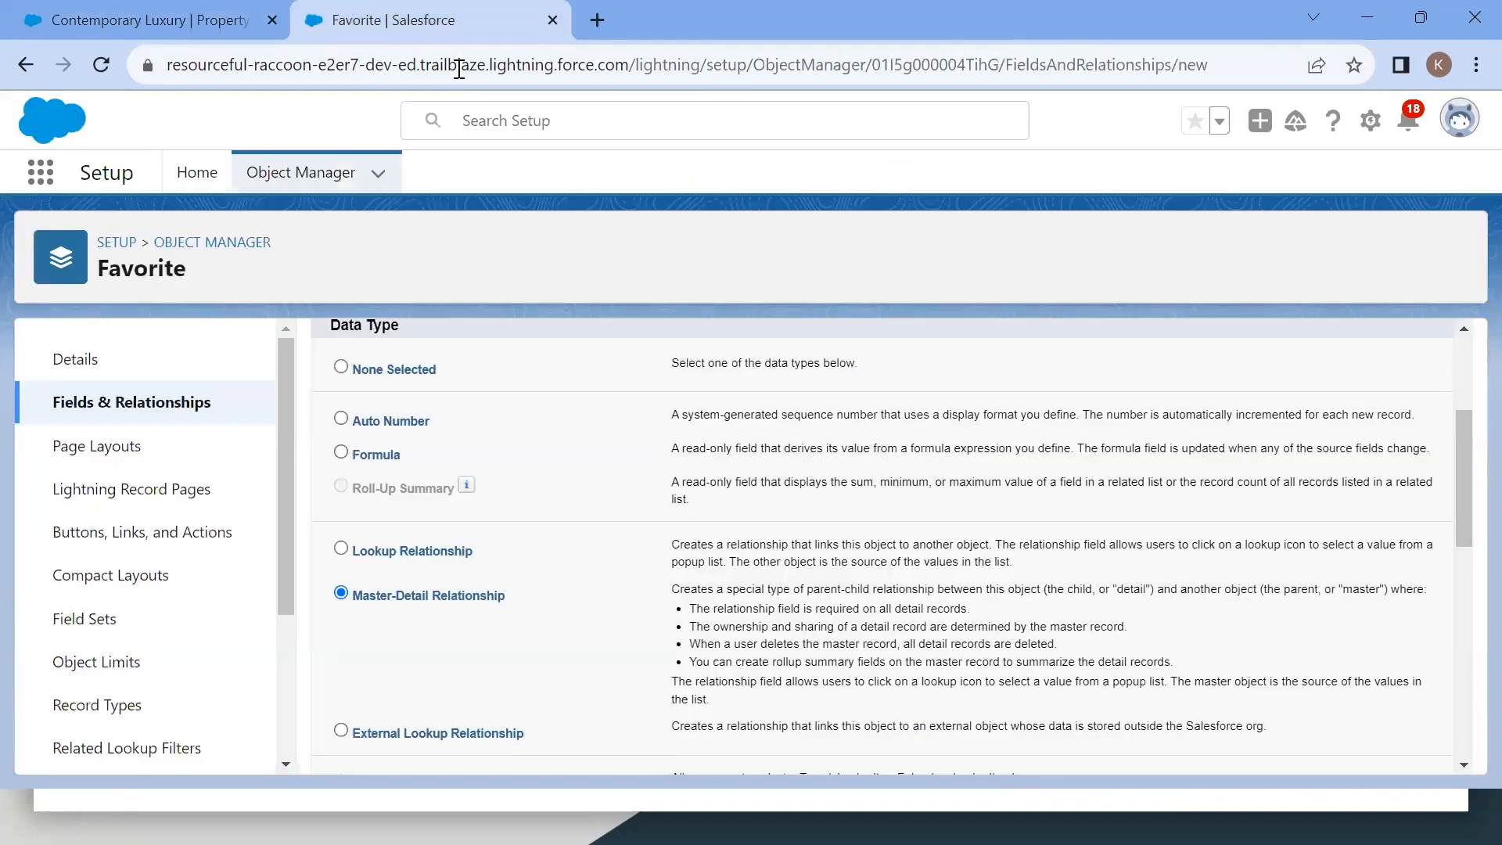
pyautogui.click(112, 366)
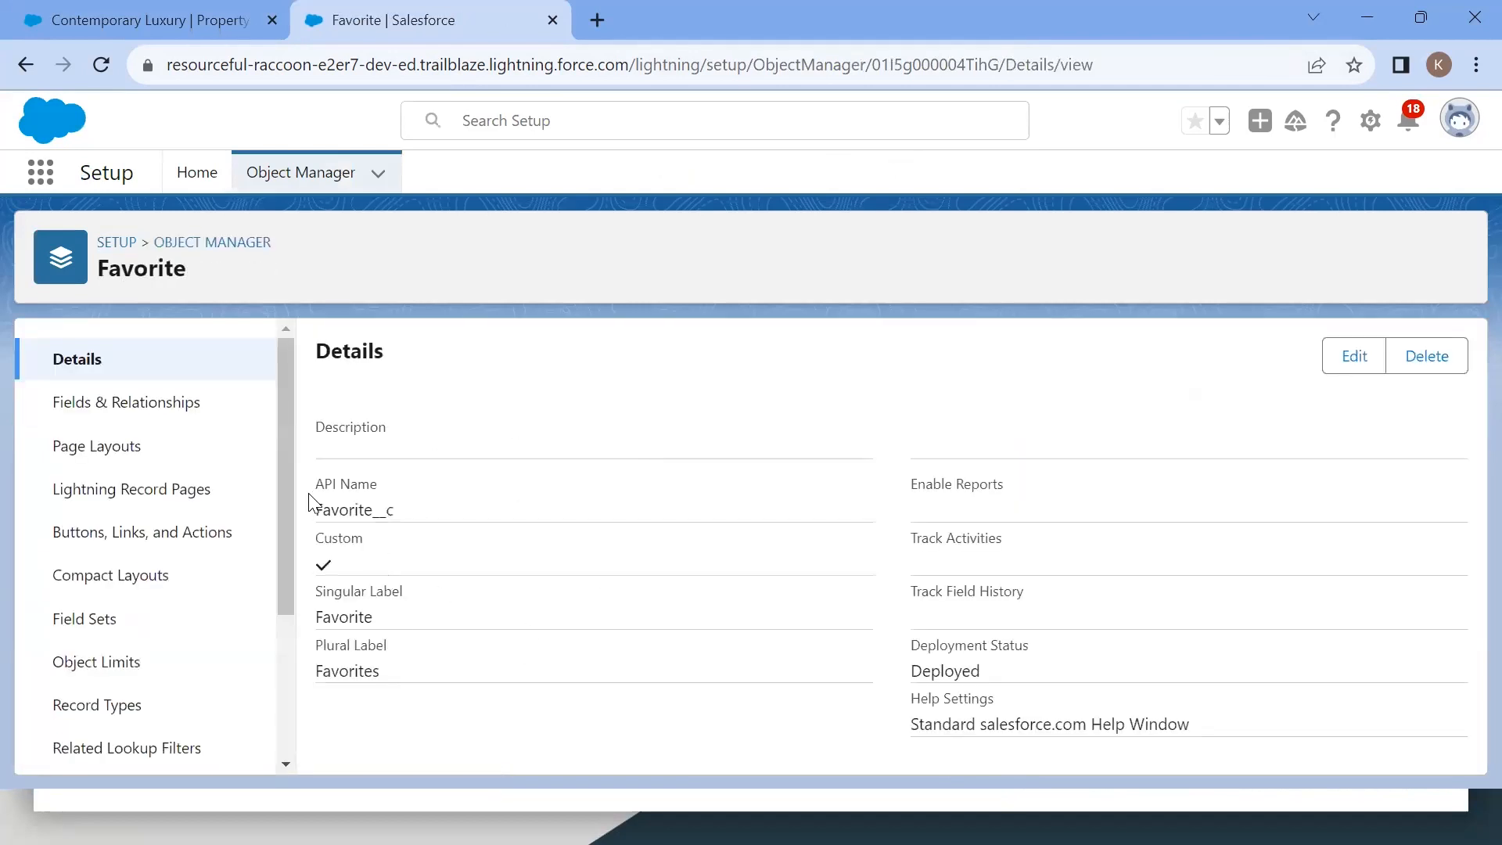
pyautogui.doubleClick(332, 509)
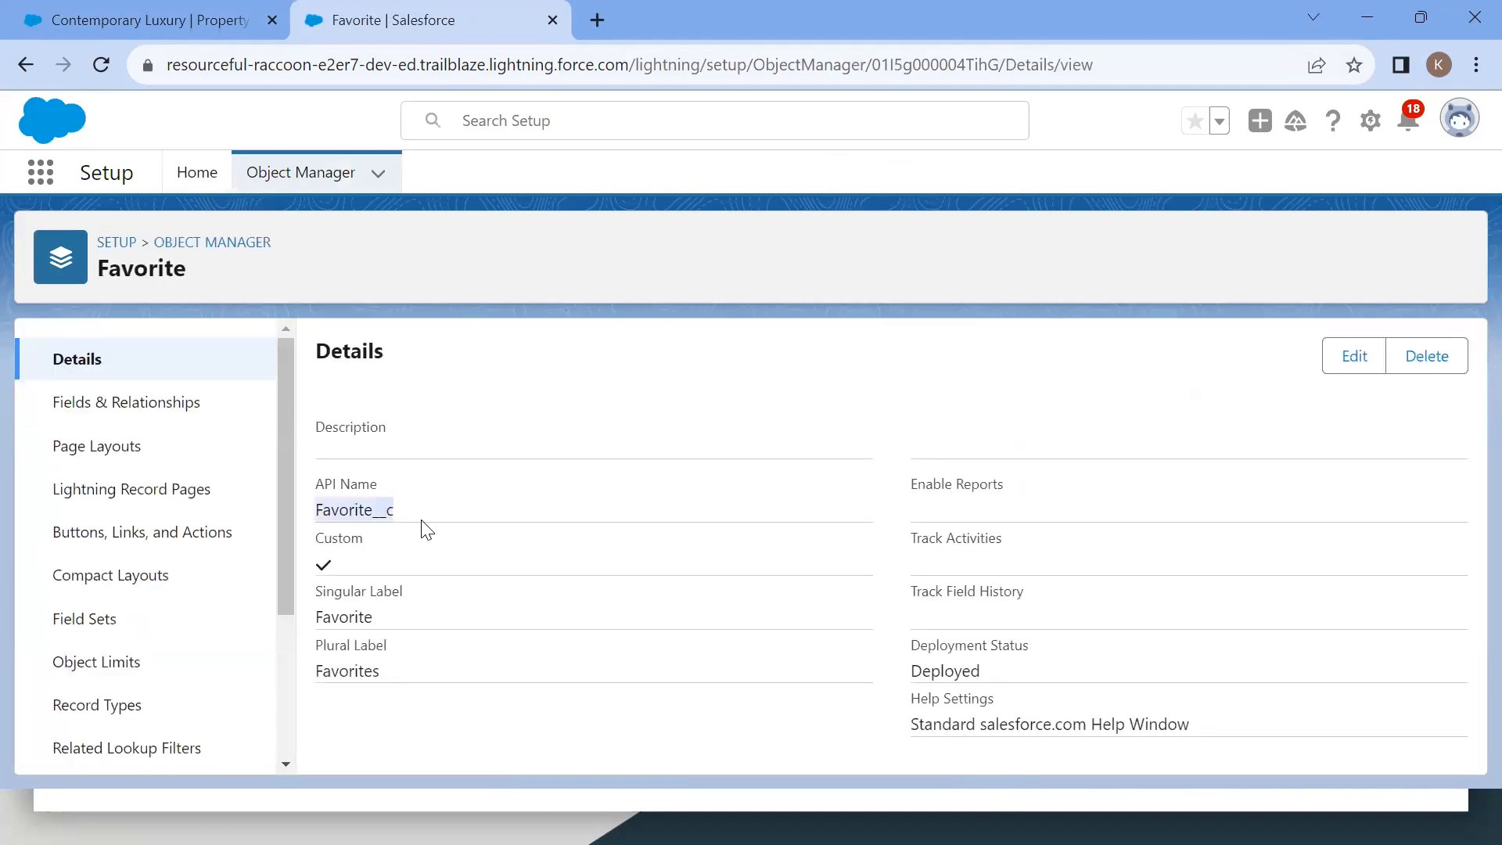
pyautogui.click(176, 403)
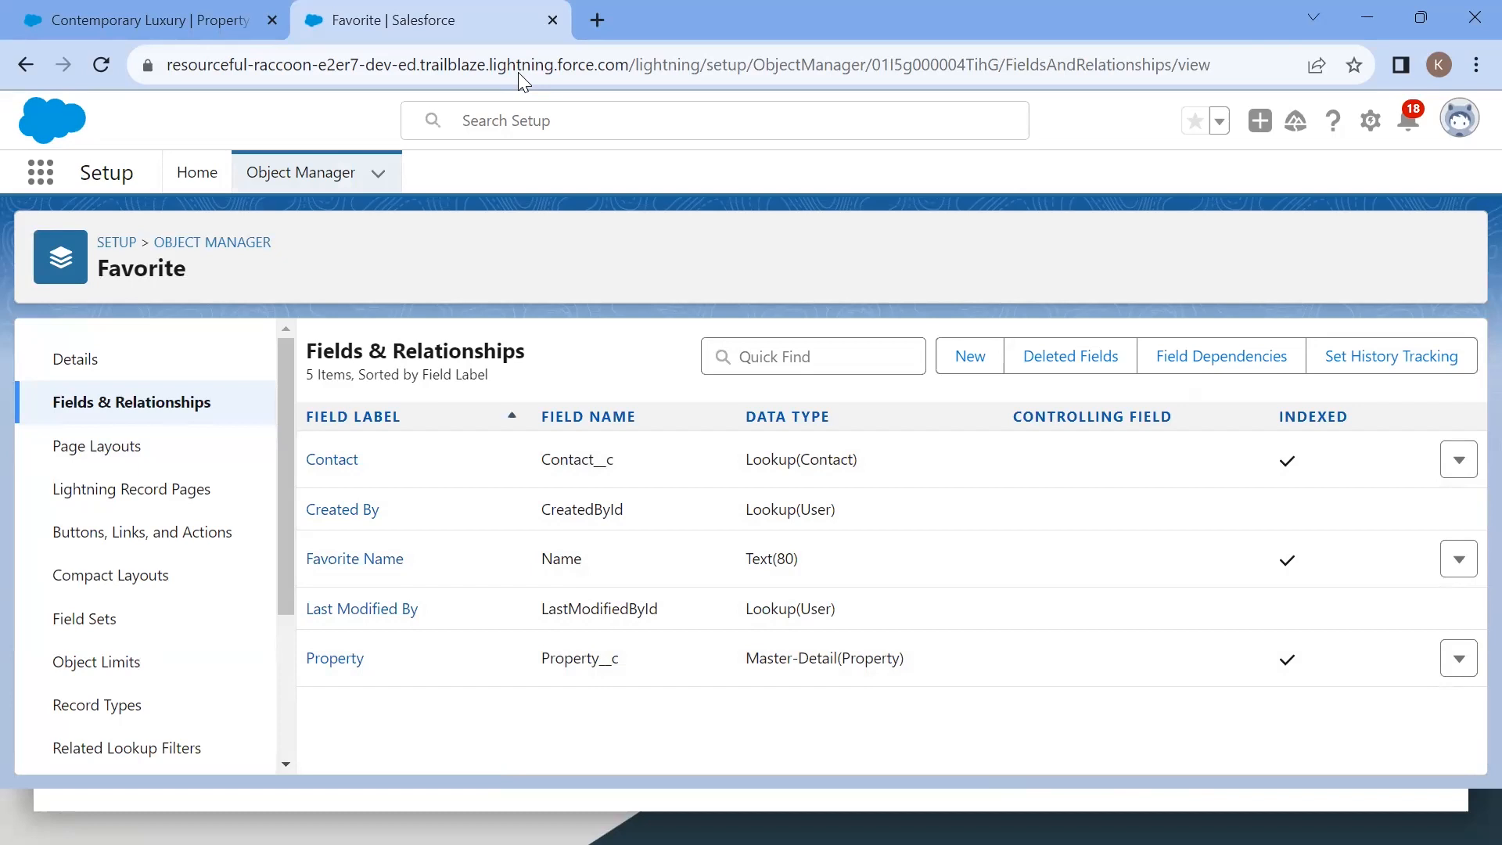
# Step: Open the Work with Schema Builder unit and highlight its title
pyautogui.hotkey('alt', 'Tab')
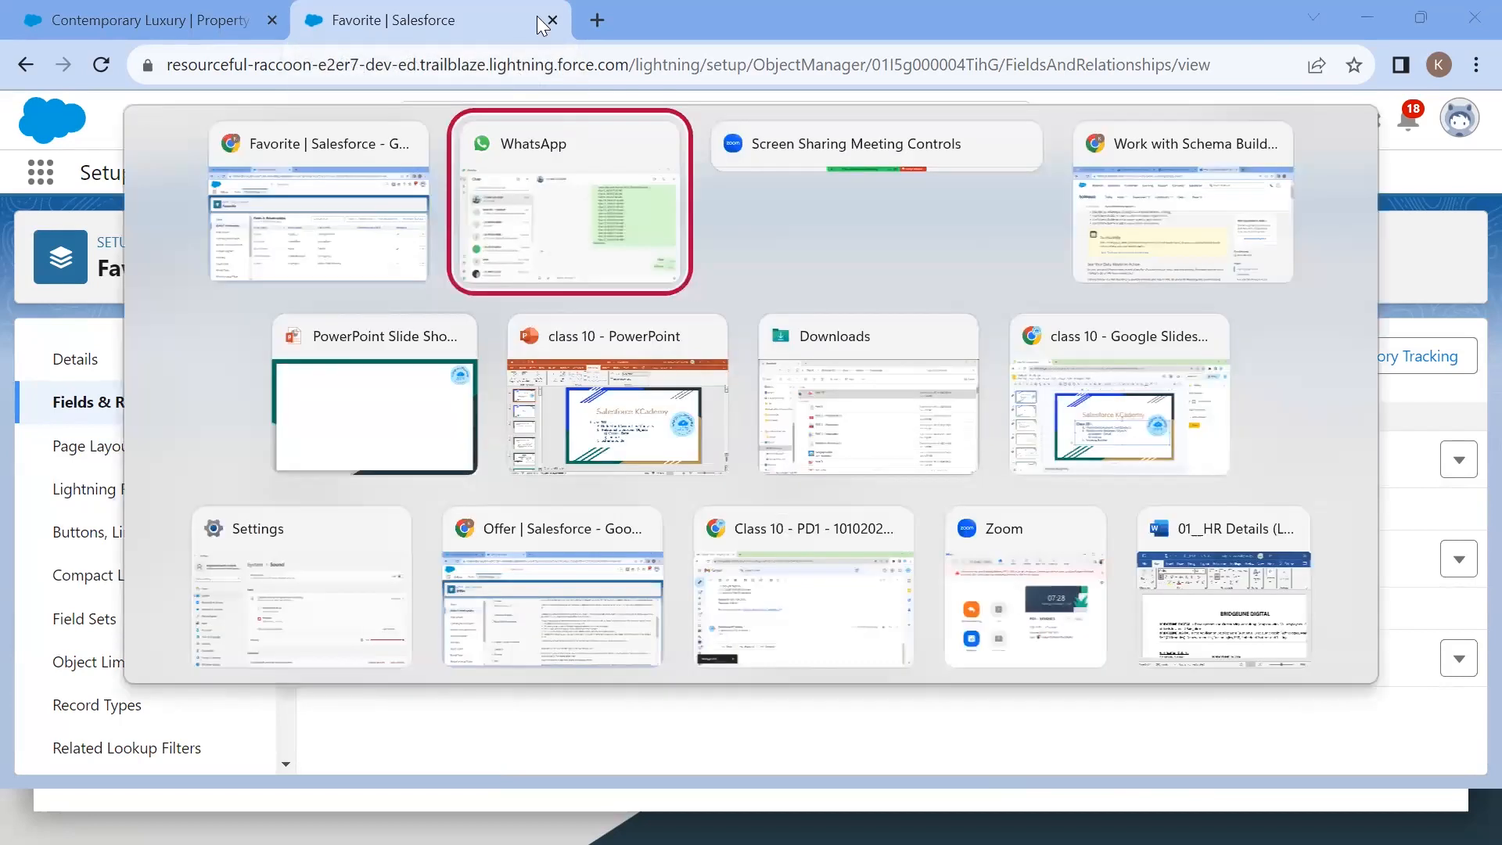
pyautogui.press('Tab')
pyautogui.press('Tab')
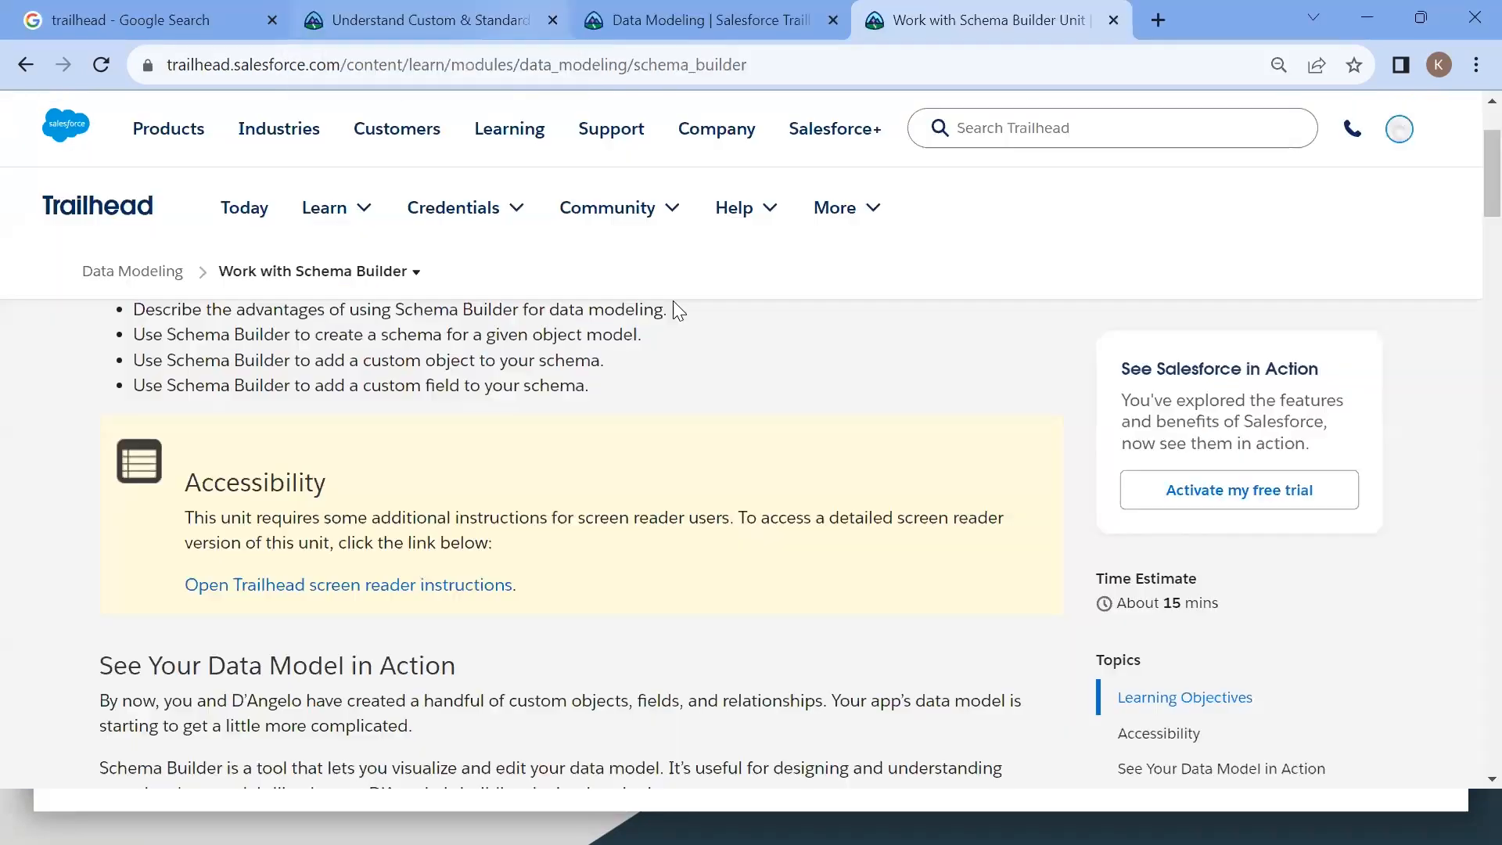
pyautogui.scroll(2, 801, 415)
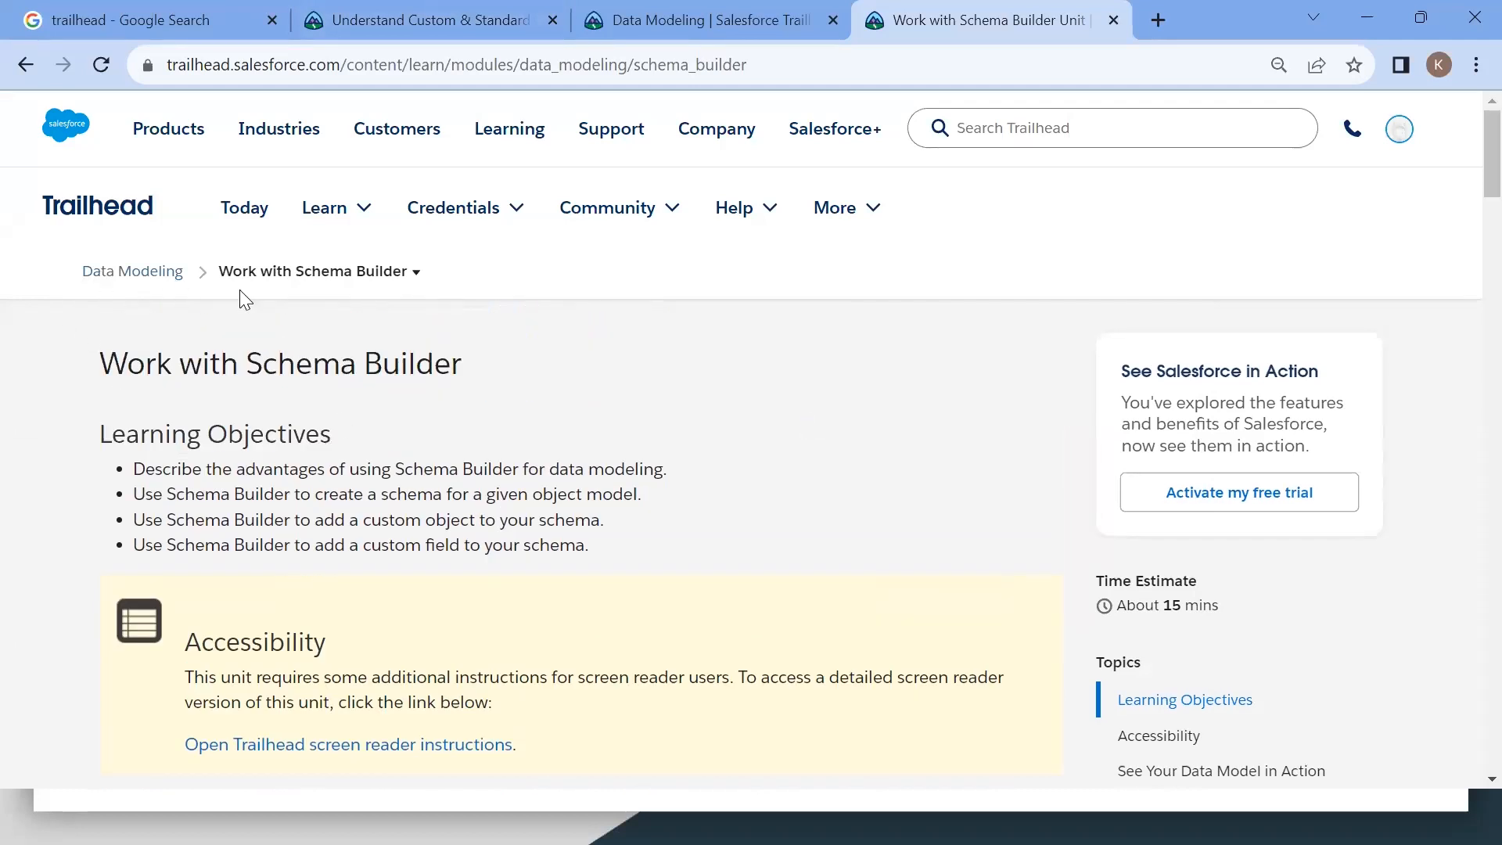
pyautogui.scroll(-2, 678, 476)
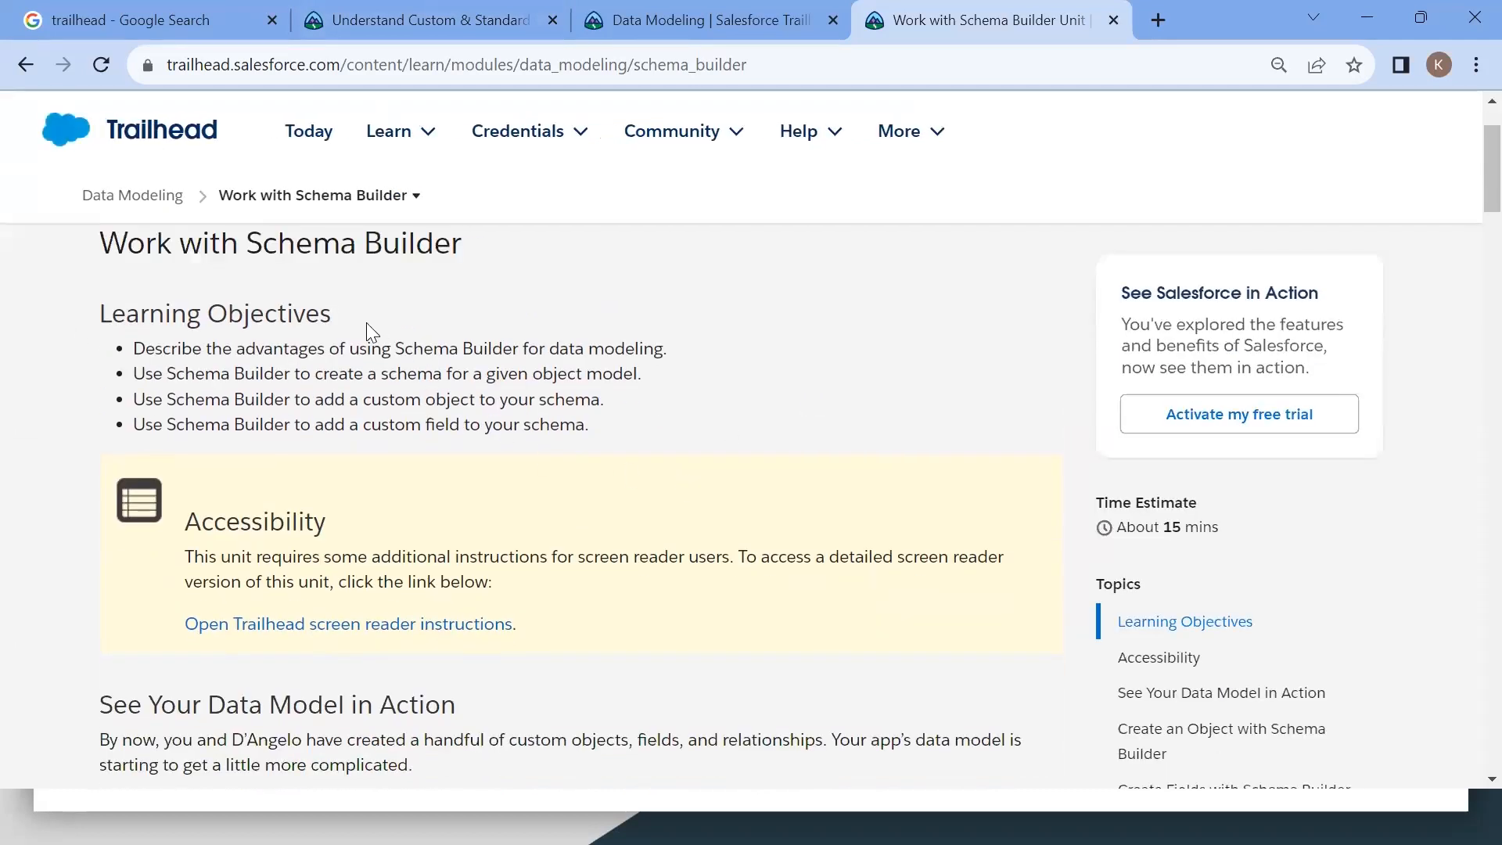
pyautogui.moveTo(250, 238); pyautogui.dragTo(480, 244)
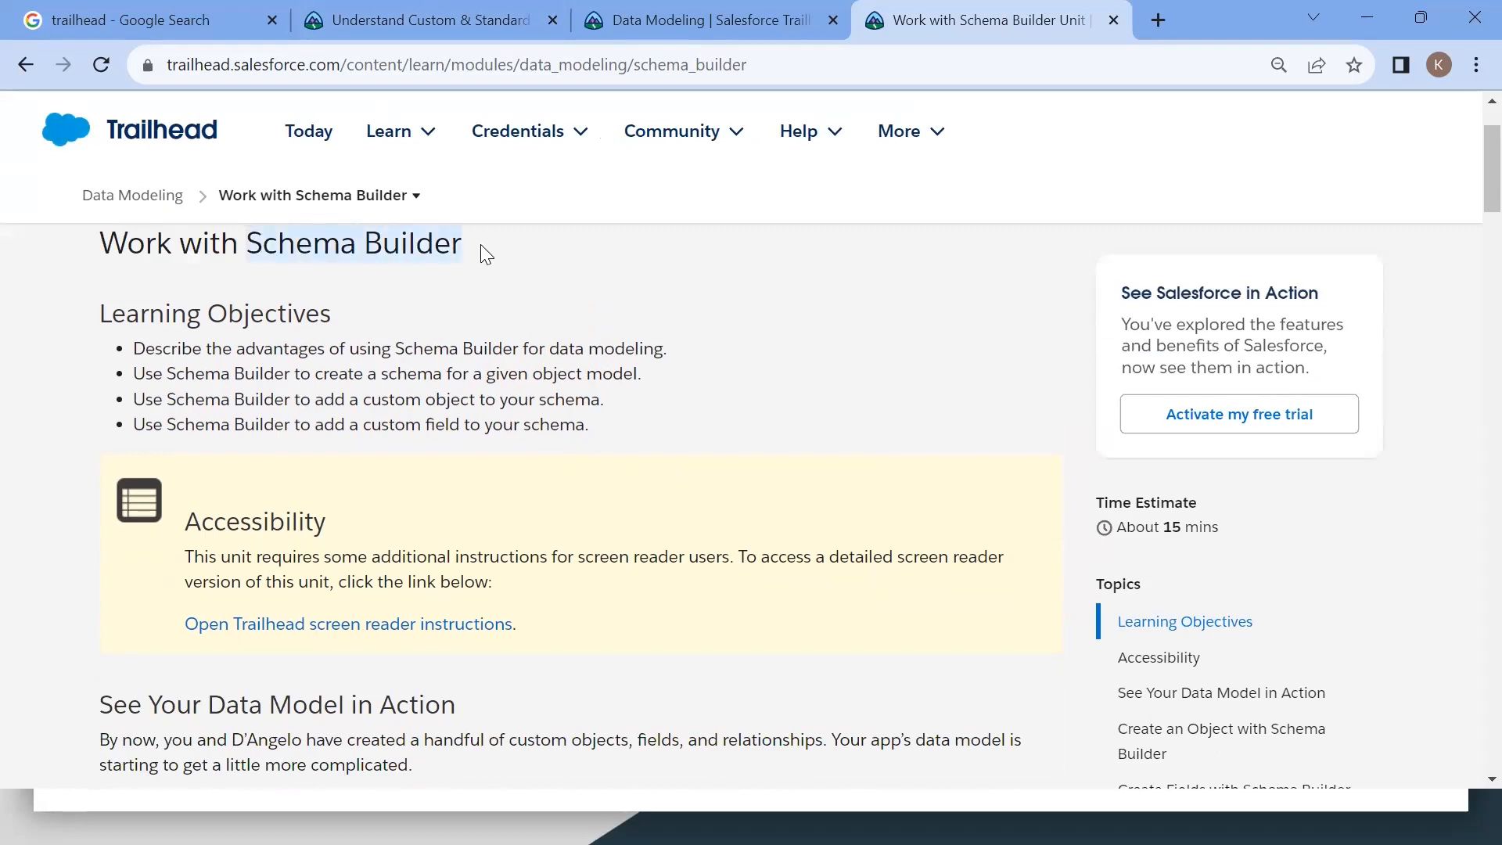
# Step: Read the start of the Schema Builder unit and check the module's unit list in the other Trailhead tabs
pyautogui.scroll(-5, 481, 244)
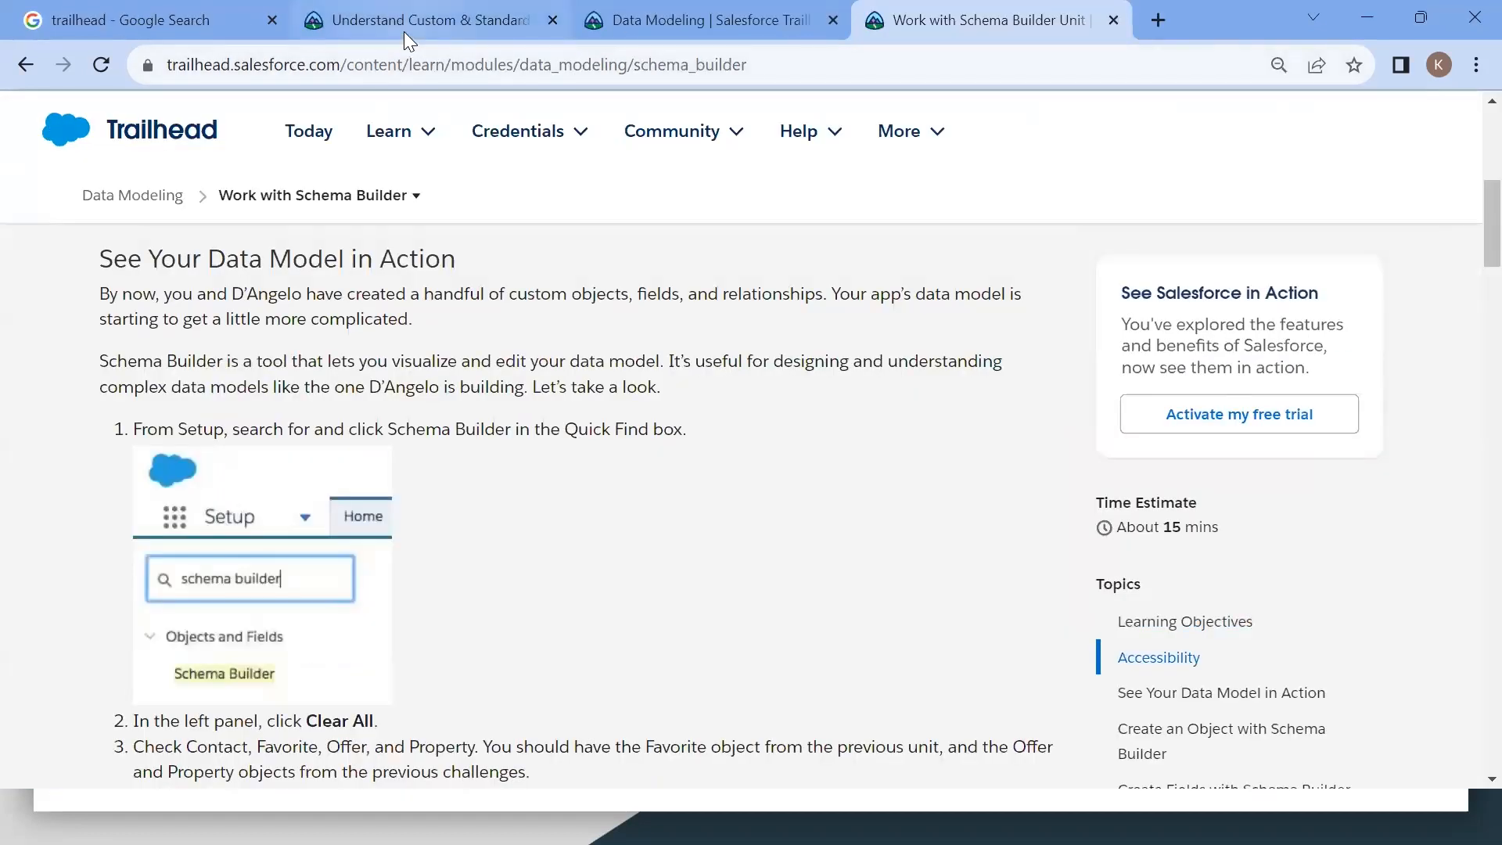
pyautogui.click(404, 31)
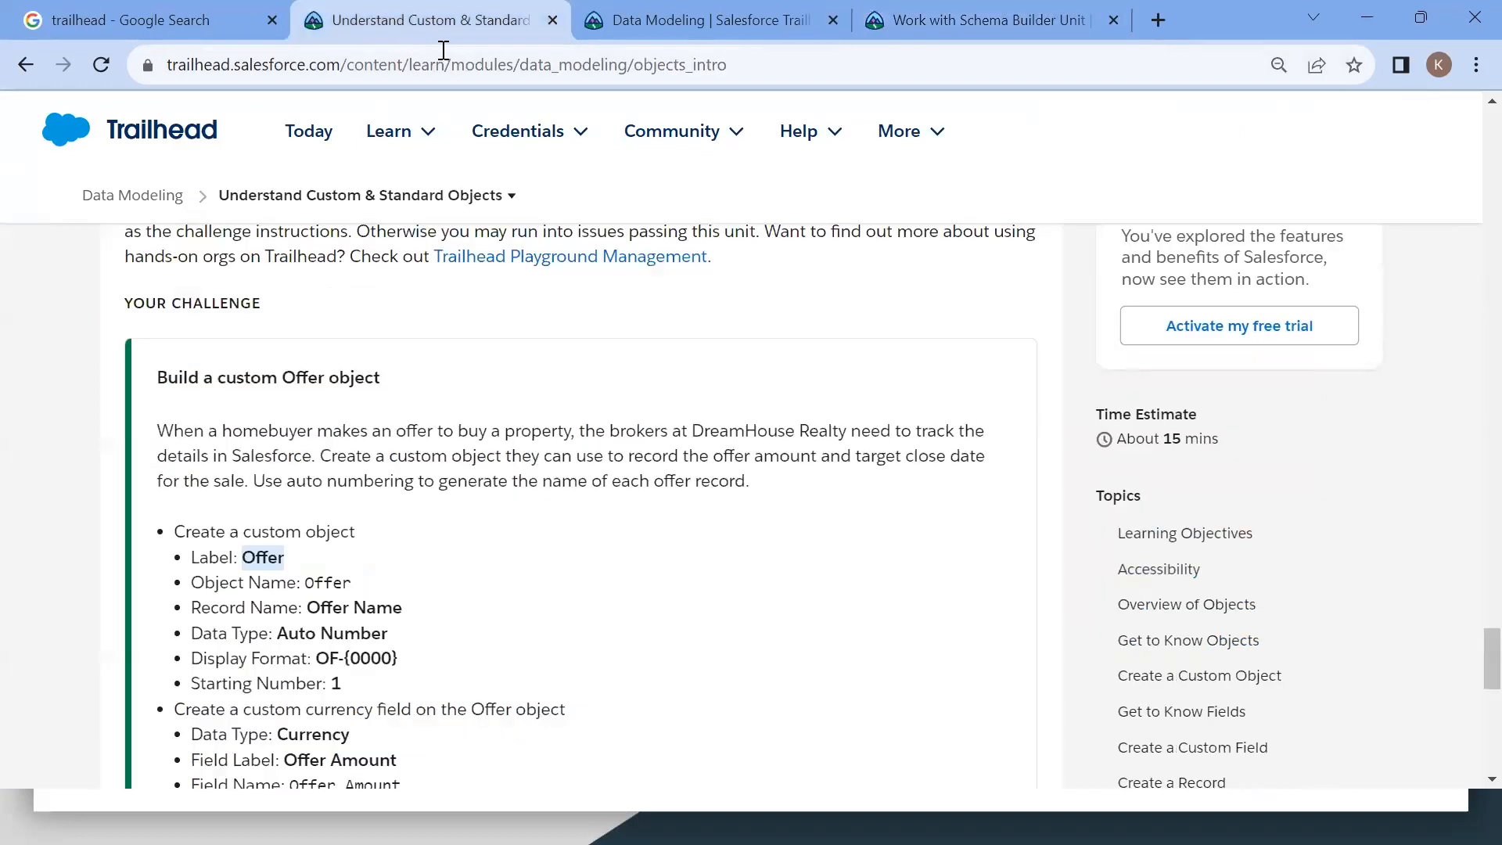
pyautogui.click(601, 35)
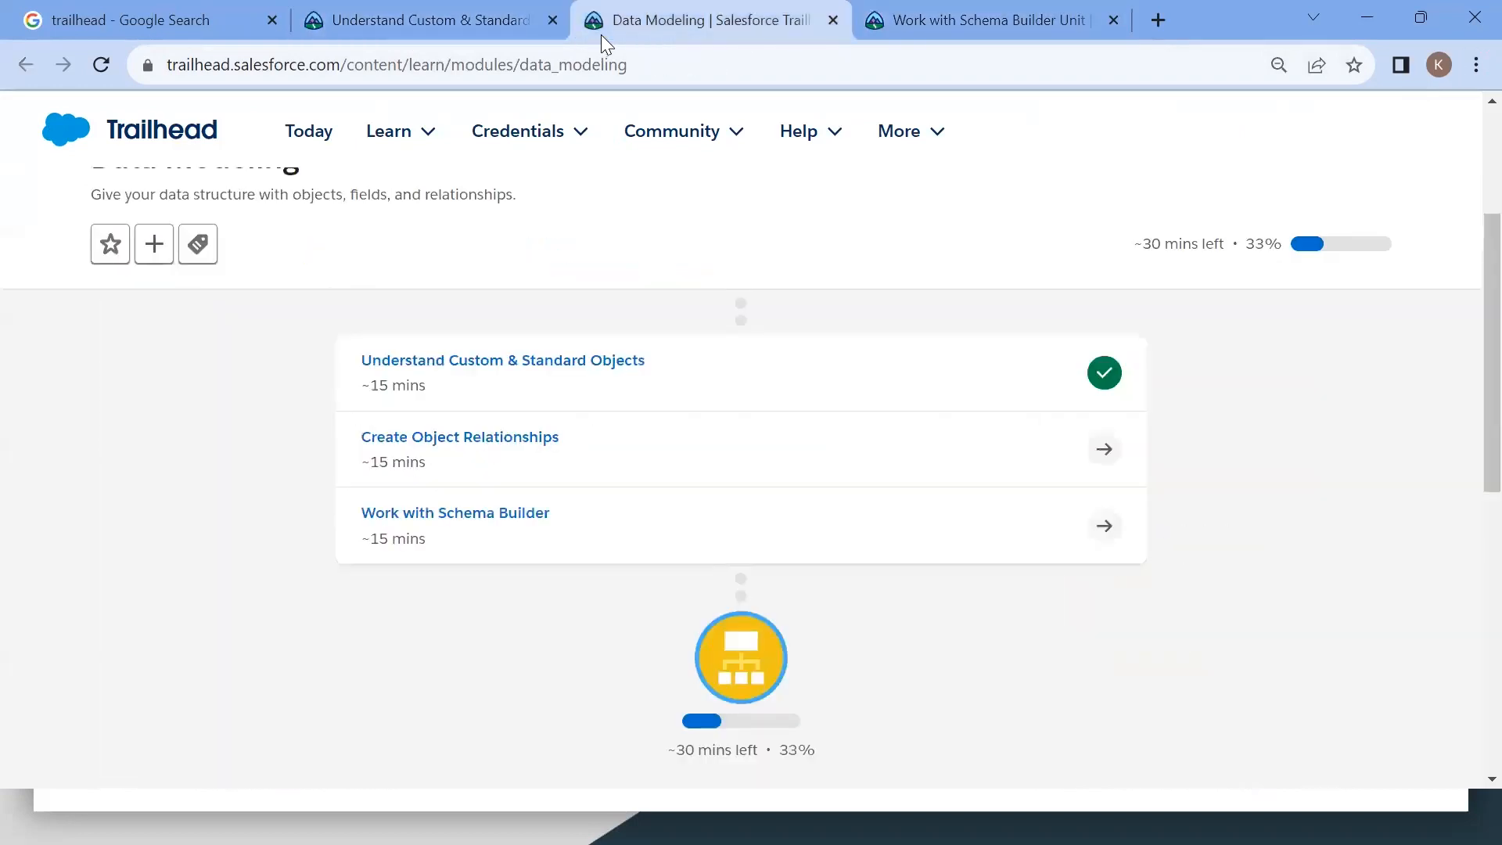
pyautogui.click(1123, 35)
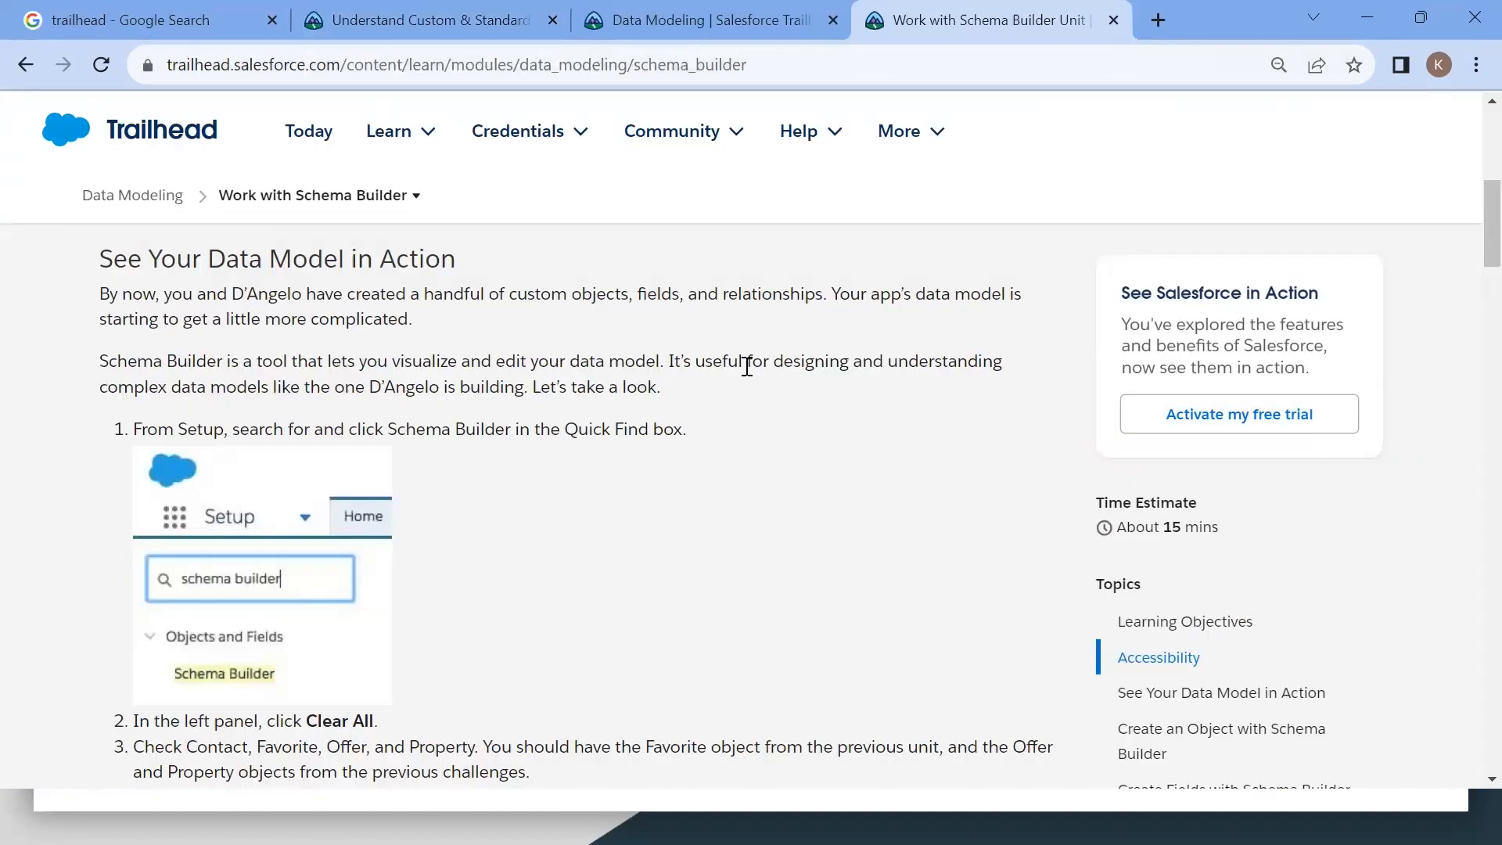
pyautogui.scroll(7, 741, 364)
pyautogui.scroll(-4, 742, 364)
pyautogui.scroll(4, 742, 365)
pyautogui.hotkey('alt', 'Tab')
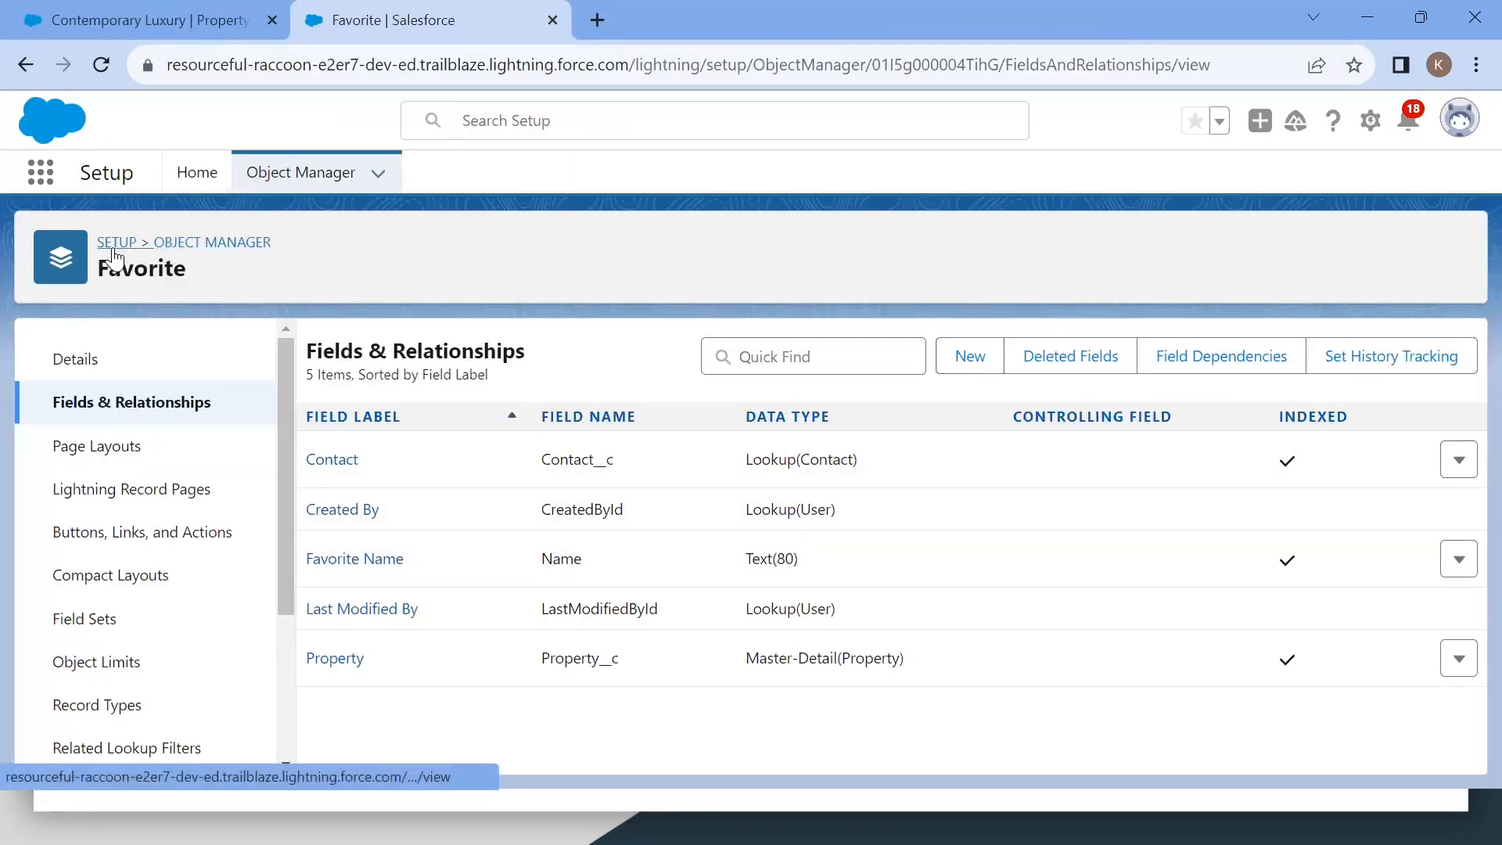
# Step: Open Schema Builder from Setup Home by searching Quick Find for Schema
pyautogui.click(196, 173)
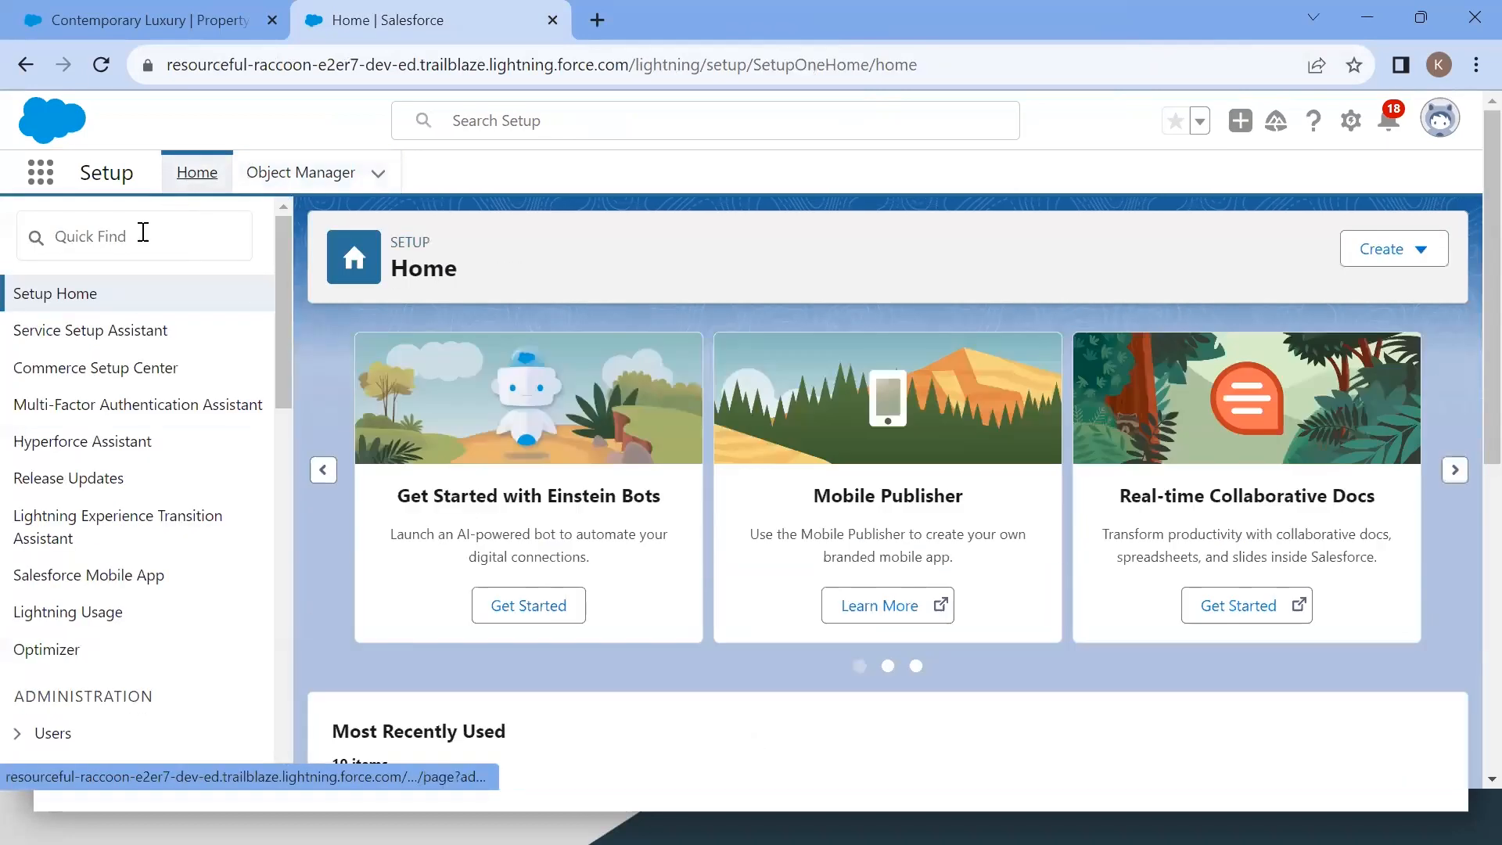
pyautogui.click(143, 232)
pyautogui.write('hema N')
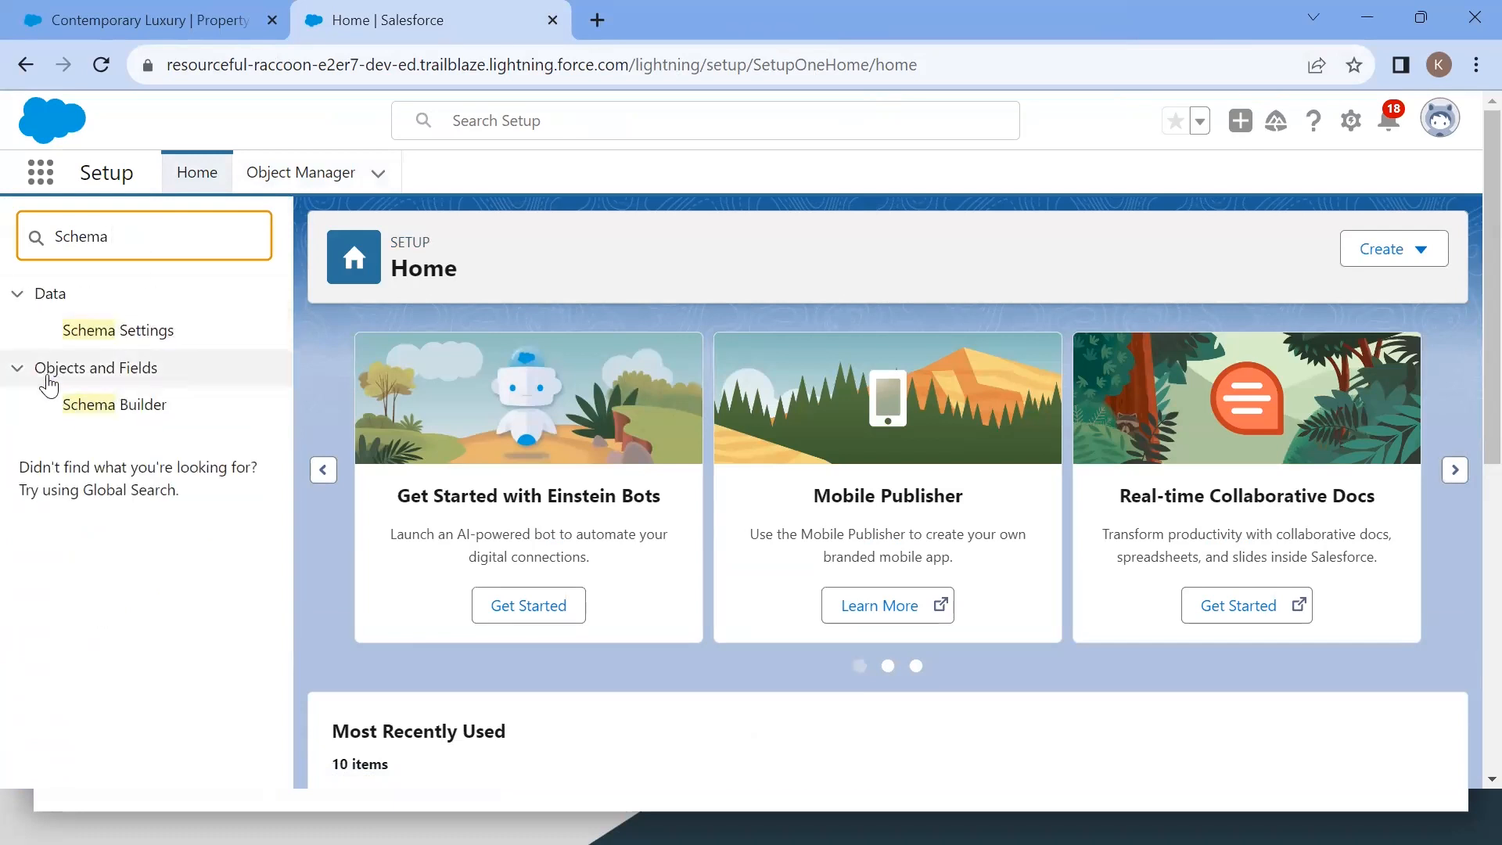
pyautogui.click(86, 417)
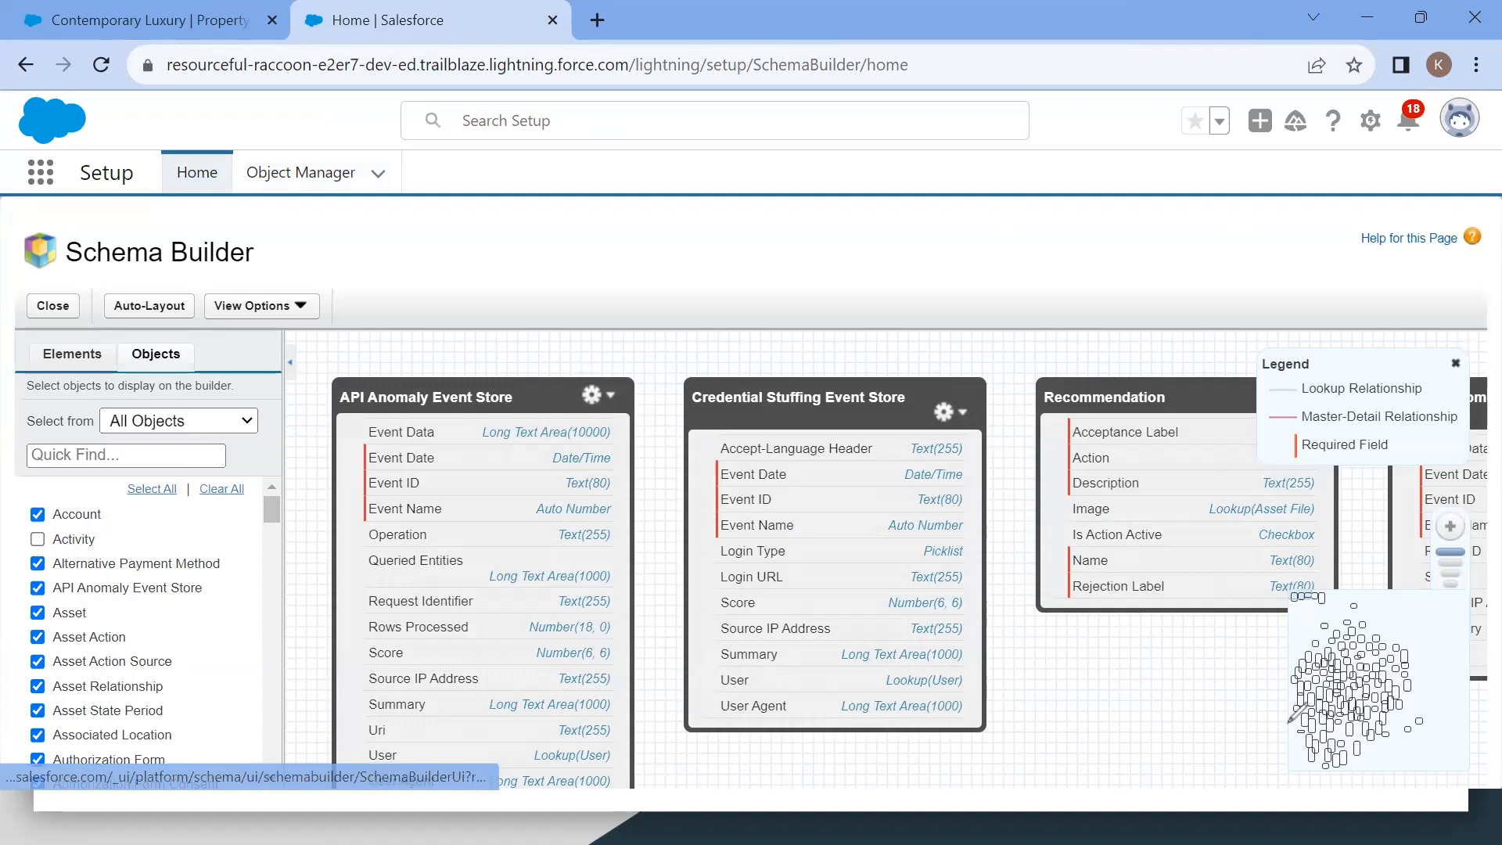
# Step: Clear all objects from the Schema Builder canvas
pyautogui.moveTo(1392, 593)
pyautogui.mouseDown()
pyautogui.moveTo(1322, 596)
pyautogui.moveTo(1283, 649)
pyautogui.moveTo(1300, 770)
pyautogui.moveTo(1428, 761)
pyautogui.moveTo(1431, 666)
pyautogui.moveTo(1387, 588)
pyautogui.mouseUp()
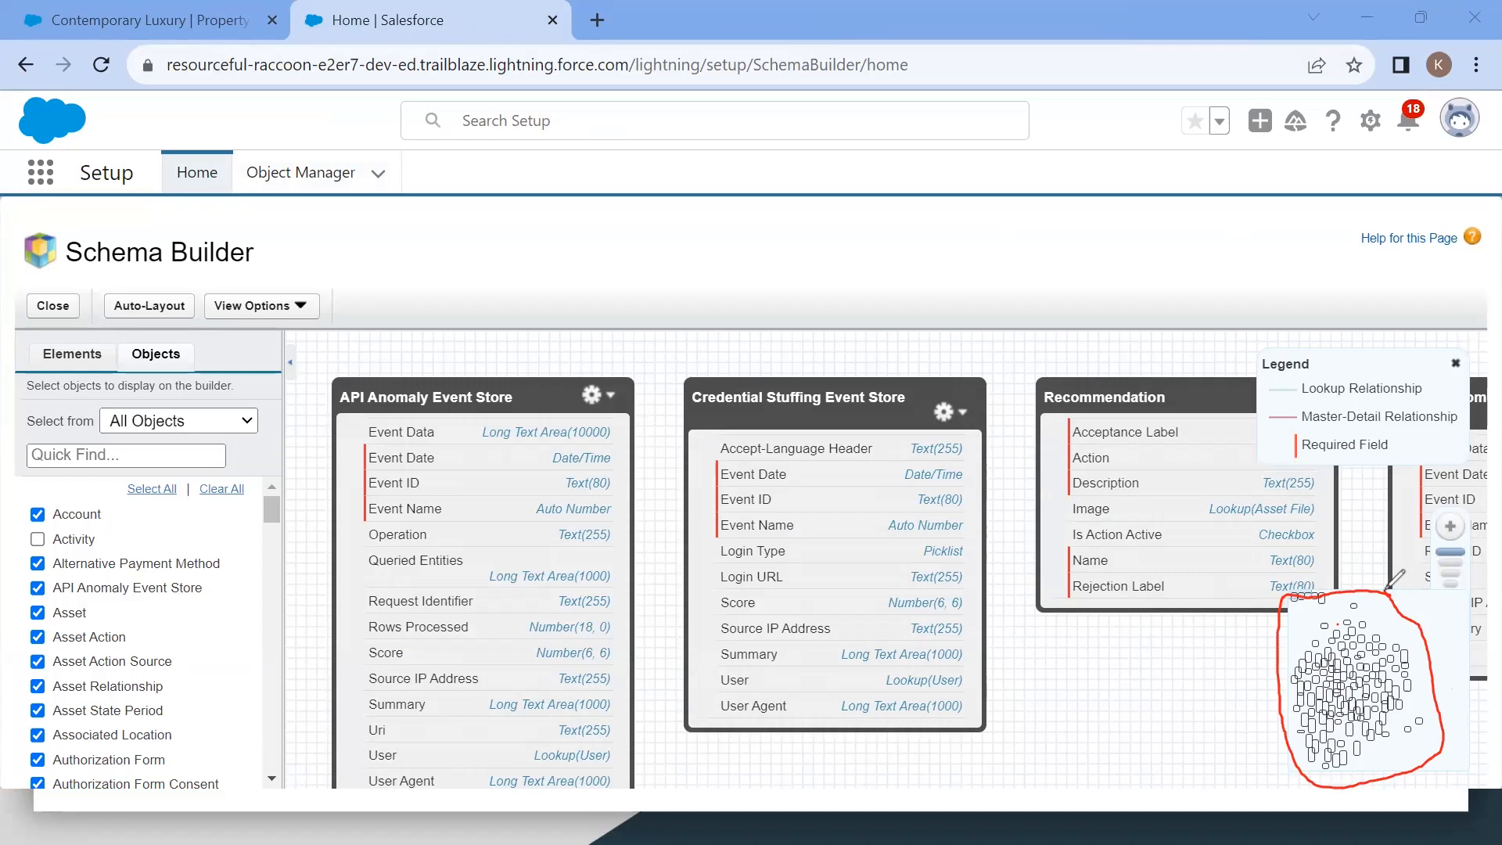
pyautogui.moveTo(1437, 607)
pyautogui.mouseDown()
pyautogui.moveTo(1342, 732)
pyautogui.moveTo(1342, 630)
pyautogui.moveTo(1373, 641)
pyautogui.moveTo(1363, 673)
pyautogui.moveTo(1367, 660)
pyautogui.mouseUp()
pyautogui.moveTo(367, 342)
pyautogui.mouseDown()
pyautogui.moveTo(345, 374)
pyautogui.moveTo(685, 438)
pyautogui.moveTo(547, 369)
pyautogui.mouseUp()
pyautogui.moveTo(708, 374)
pyautogui.mouseDown()
pyautogui.moveTo(872, 313)
pyautogui.moveTo(831, 321)
pyautogui.mouseUp()
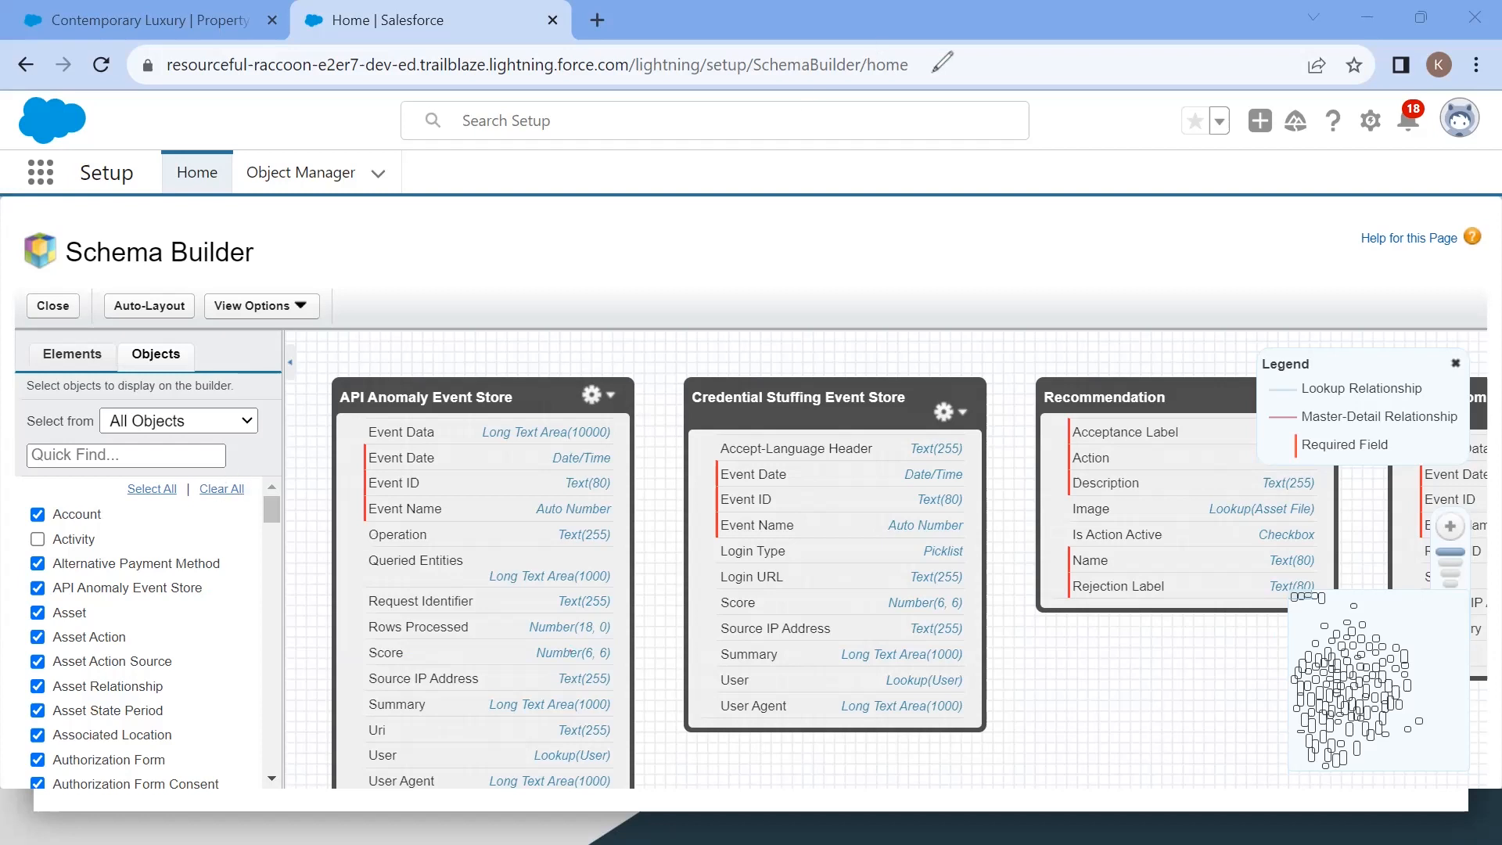
pyautogui.click(220, 491)
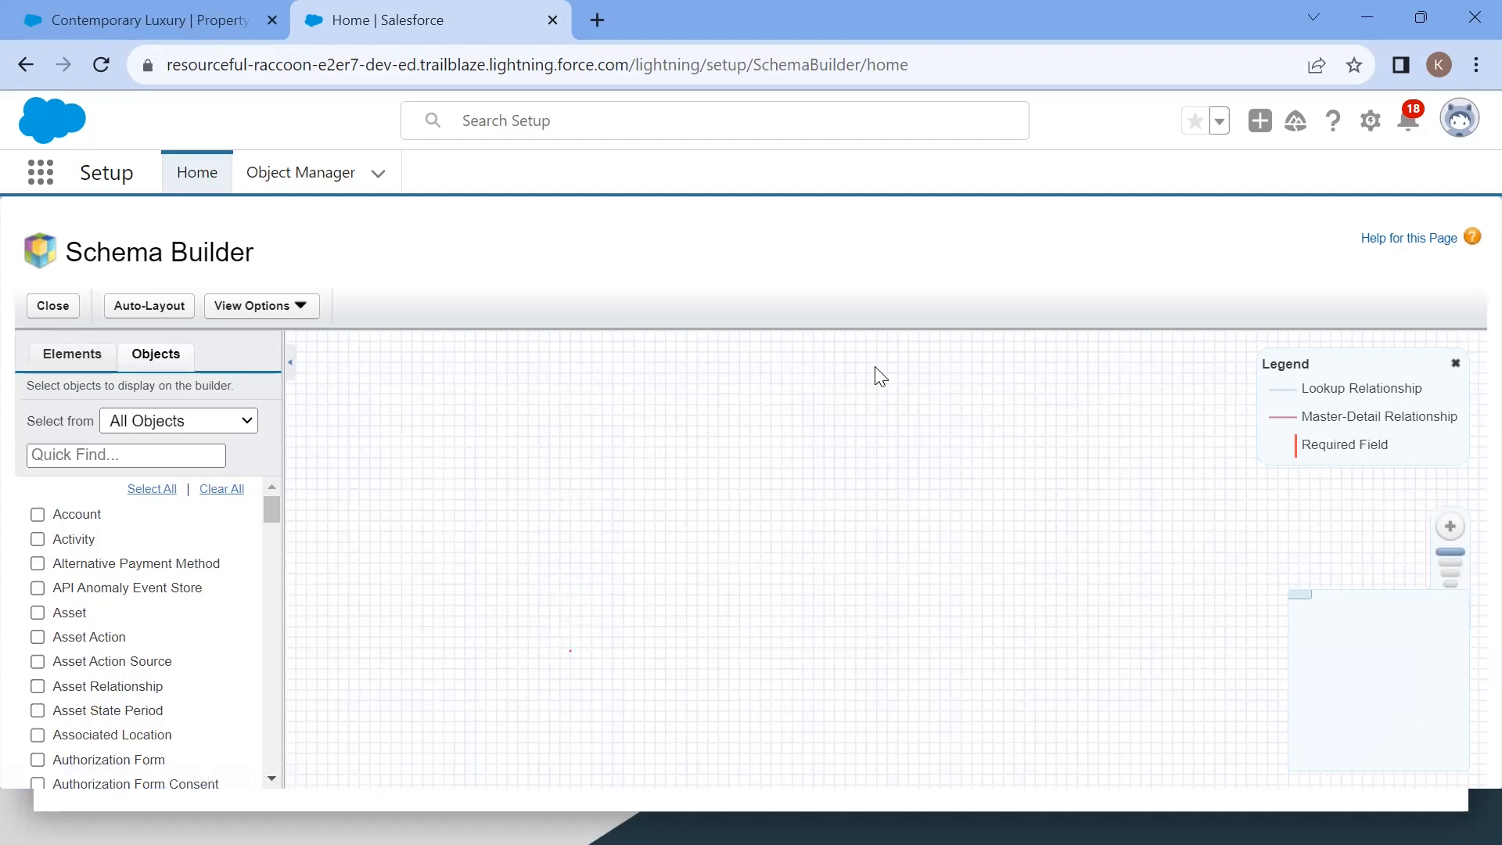
# Step: Display the Property and Favorite objects on the schema canvas
pyautogui.click(124, 459)
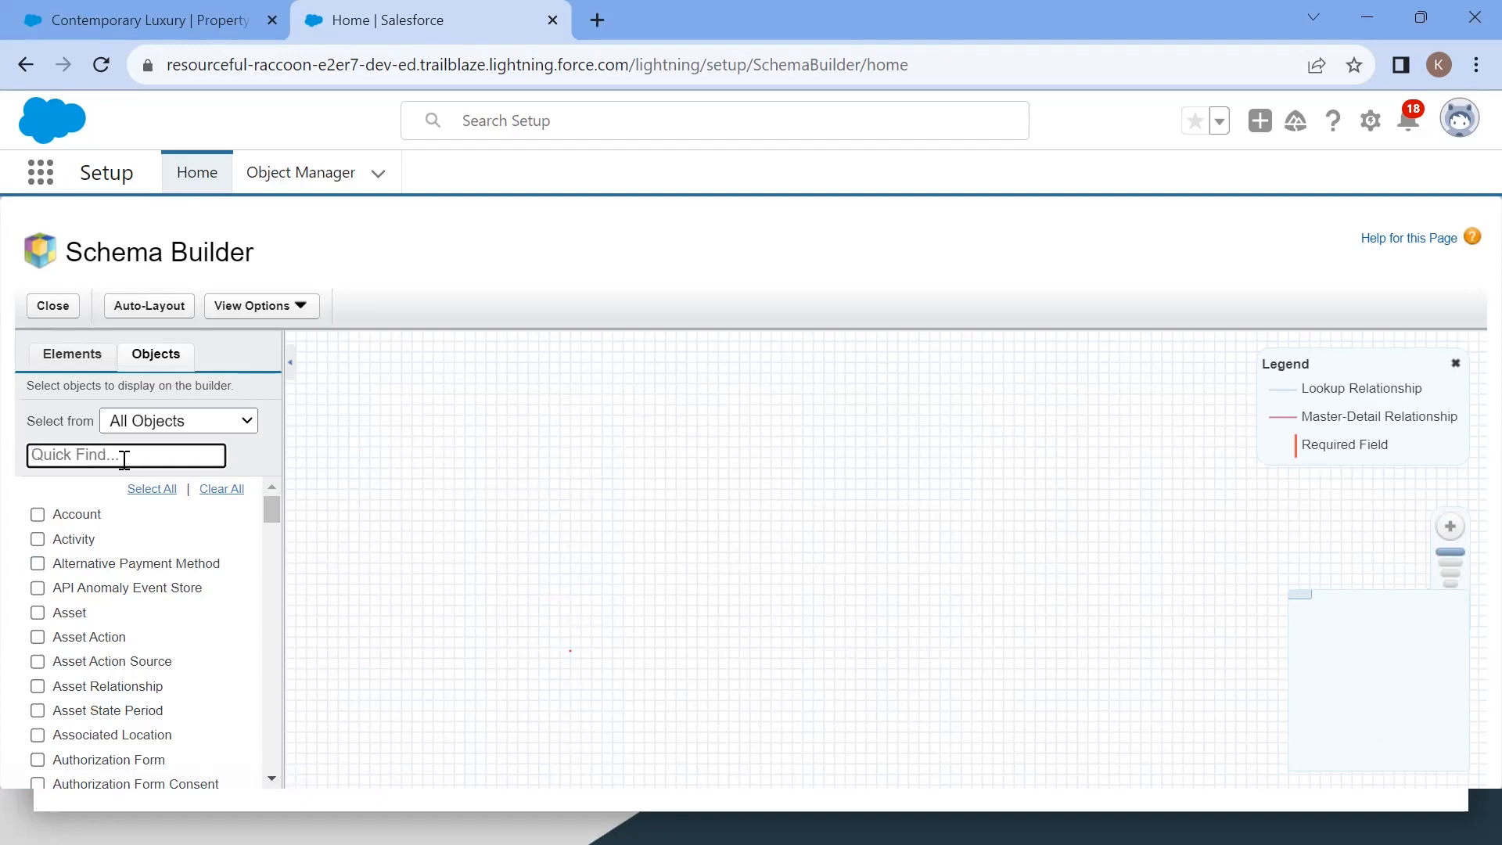
pyautogui.write('prop')
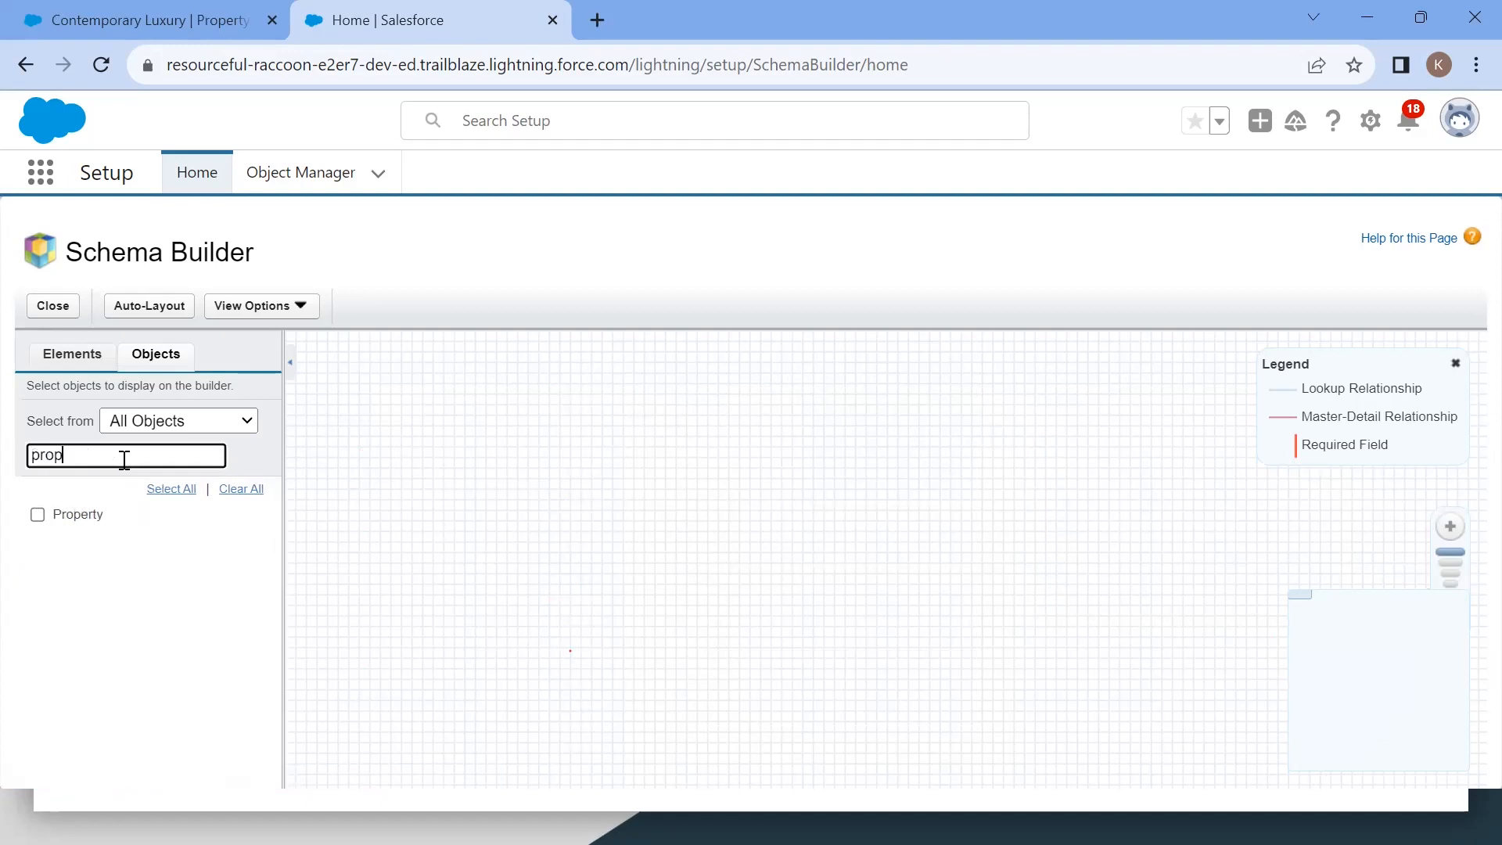
pyautogui.click(37, 513)
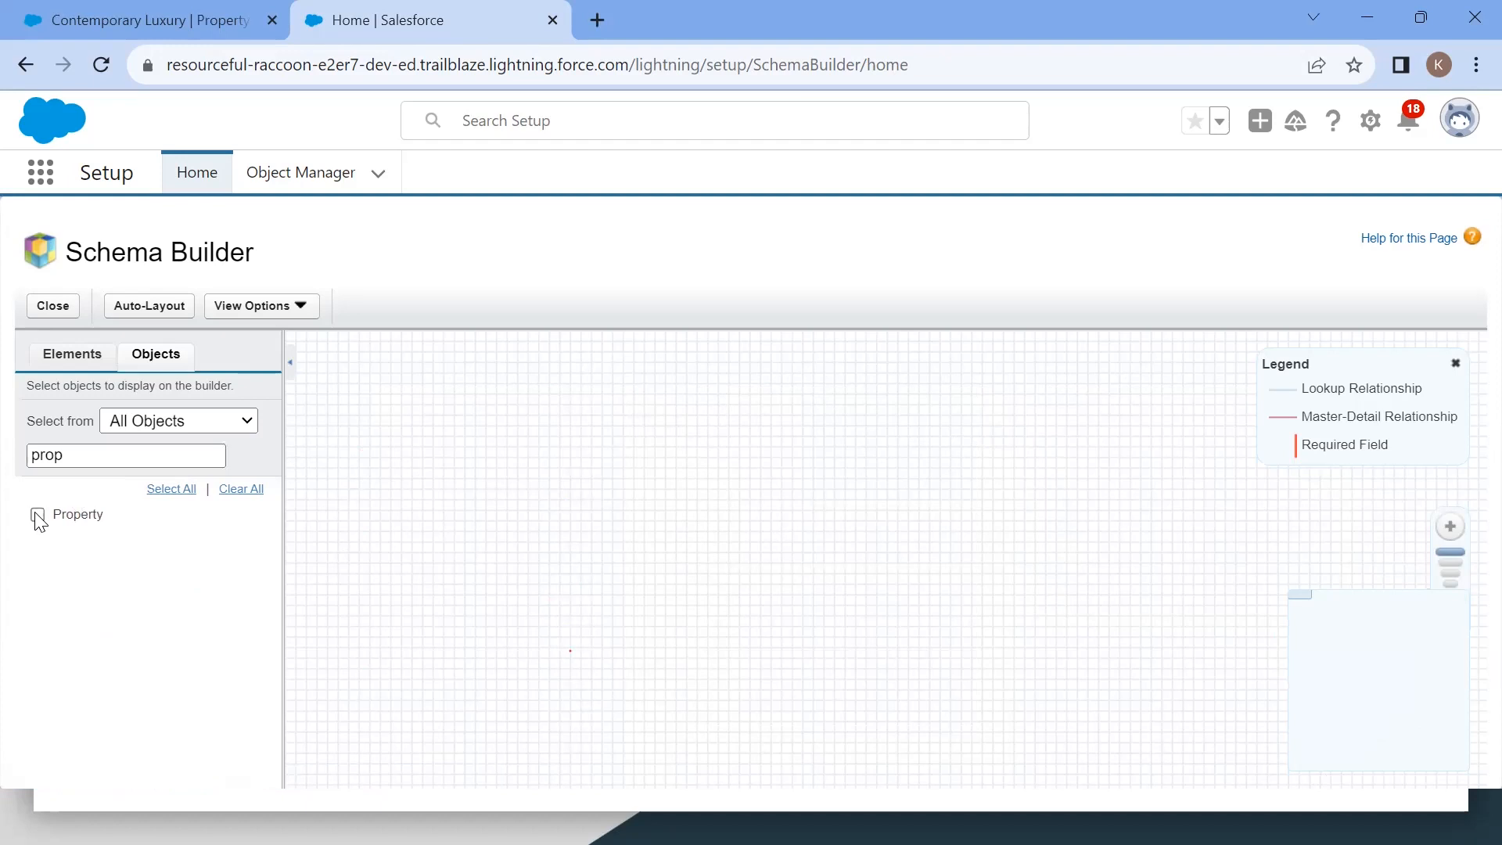
pyautogui.doubleClick(95, 454)
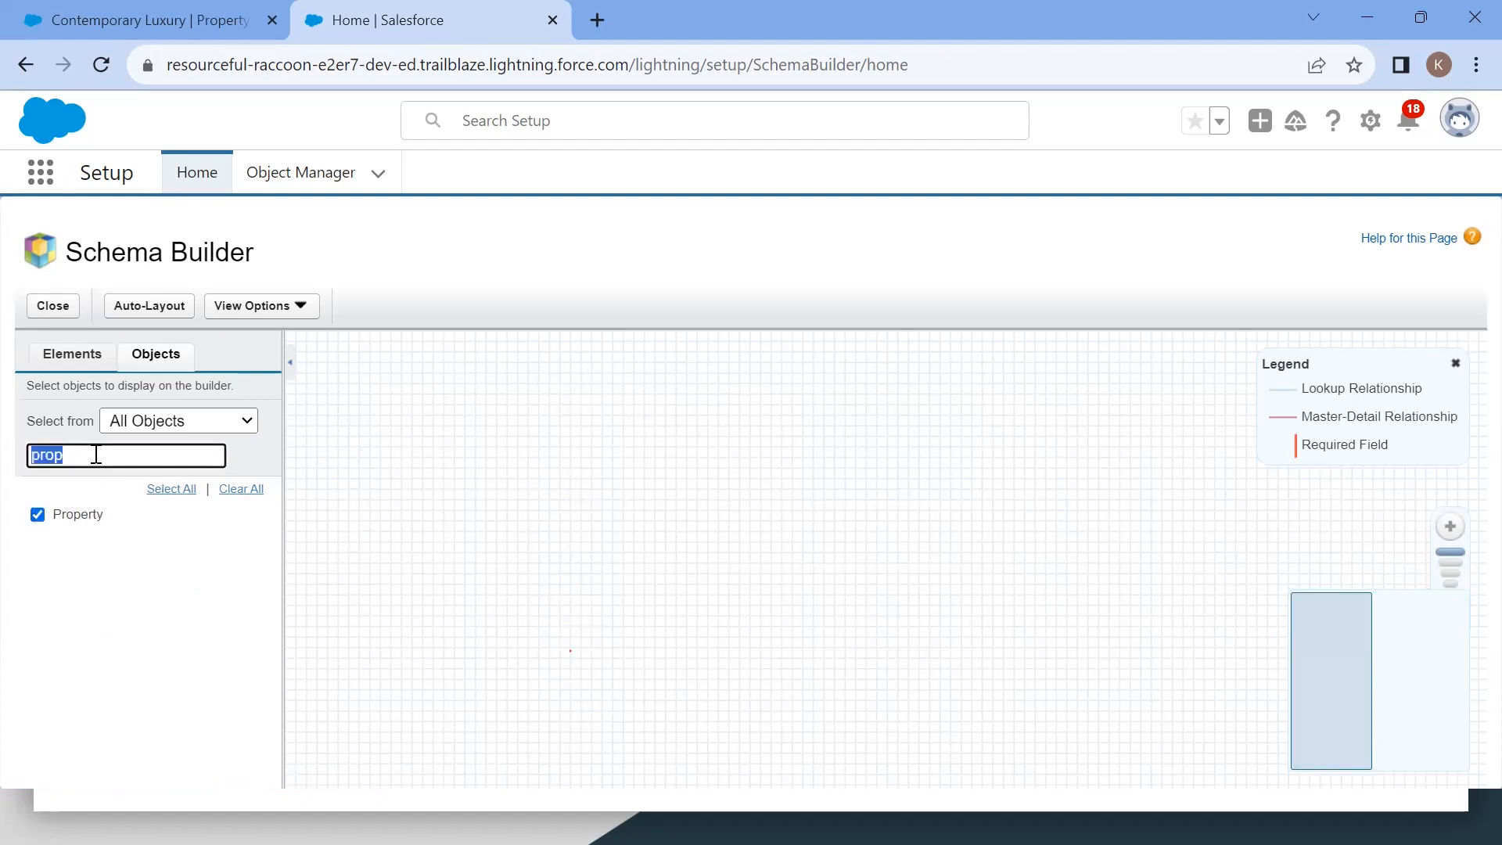
pyautogui.write('Fav')
pyautogui.click(37, 515)
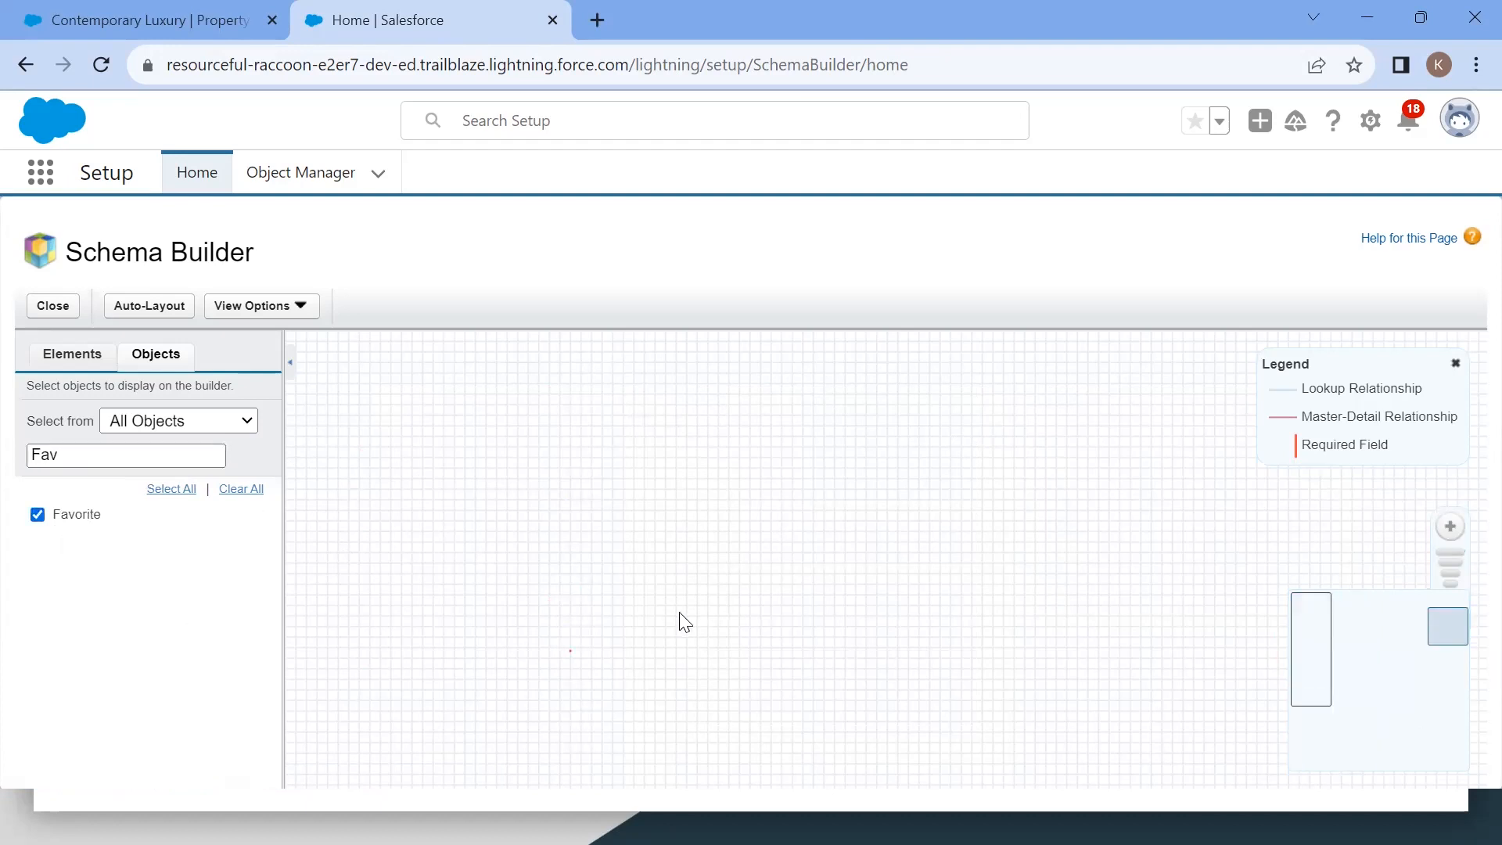
pyautogui.click(1388, 677)
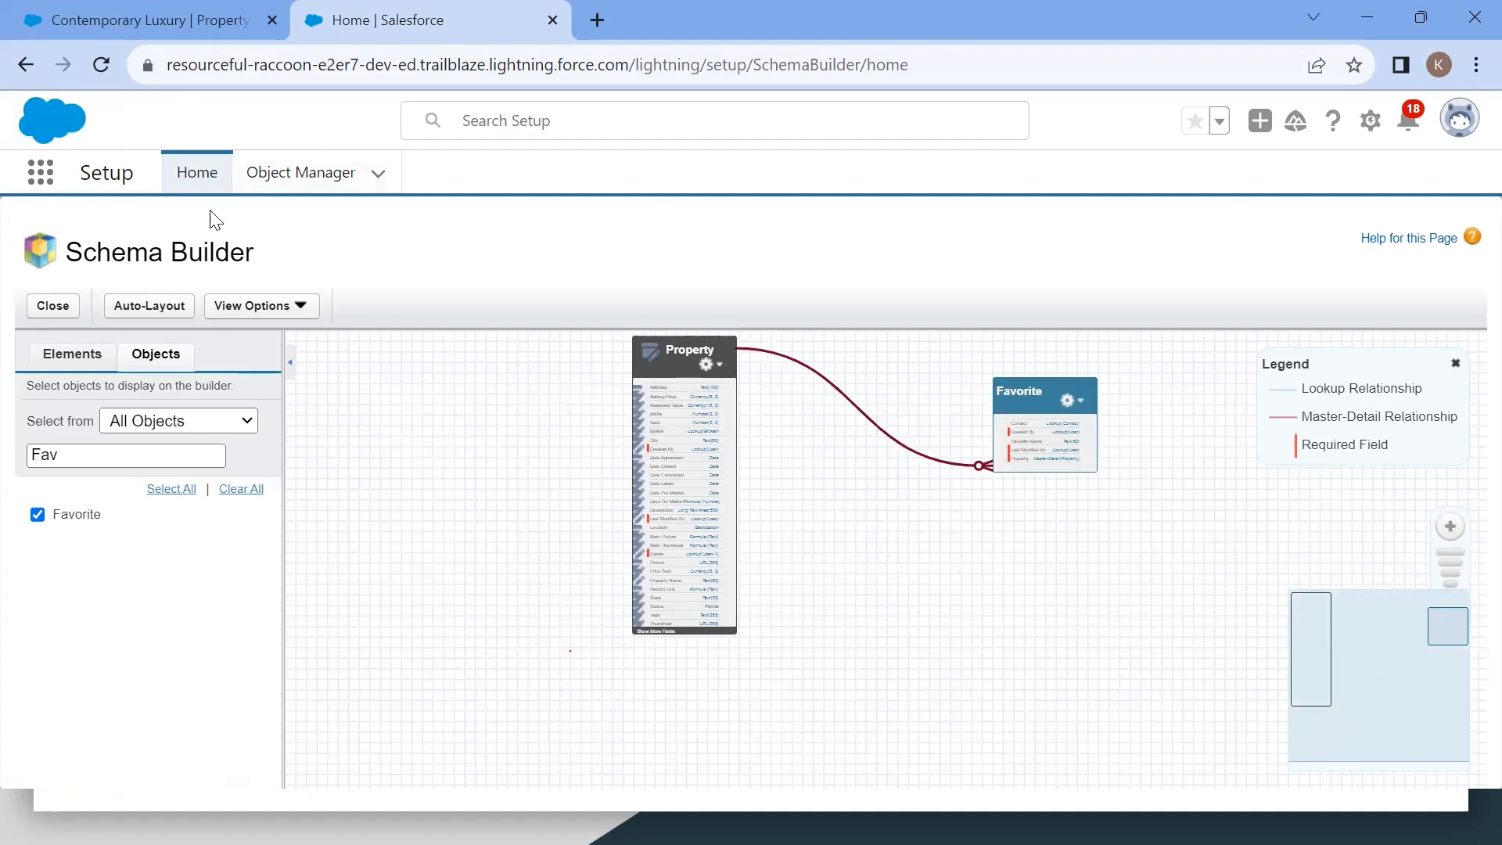
# Step: Reopen Schema Builder and zoom in on the Property and Favorite objects
pyautogui.click(29, 69)
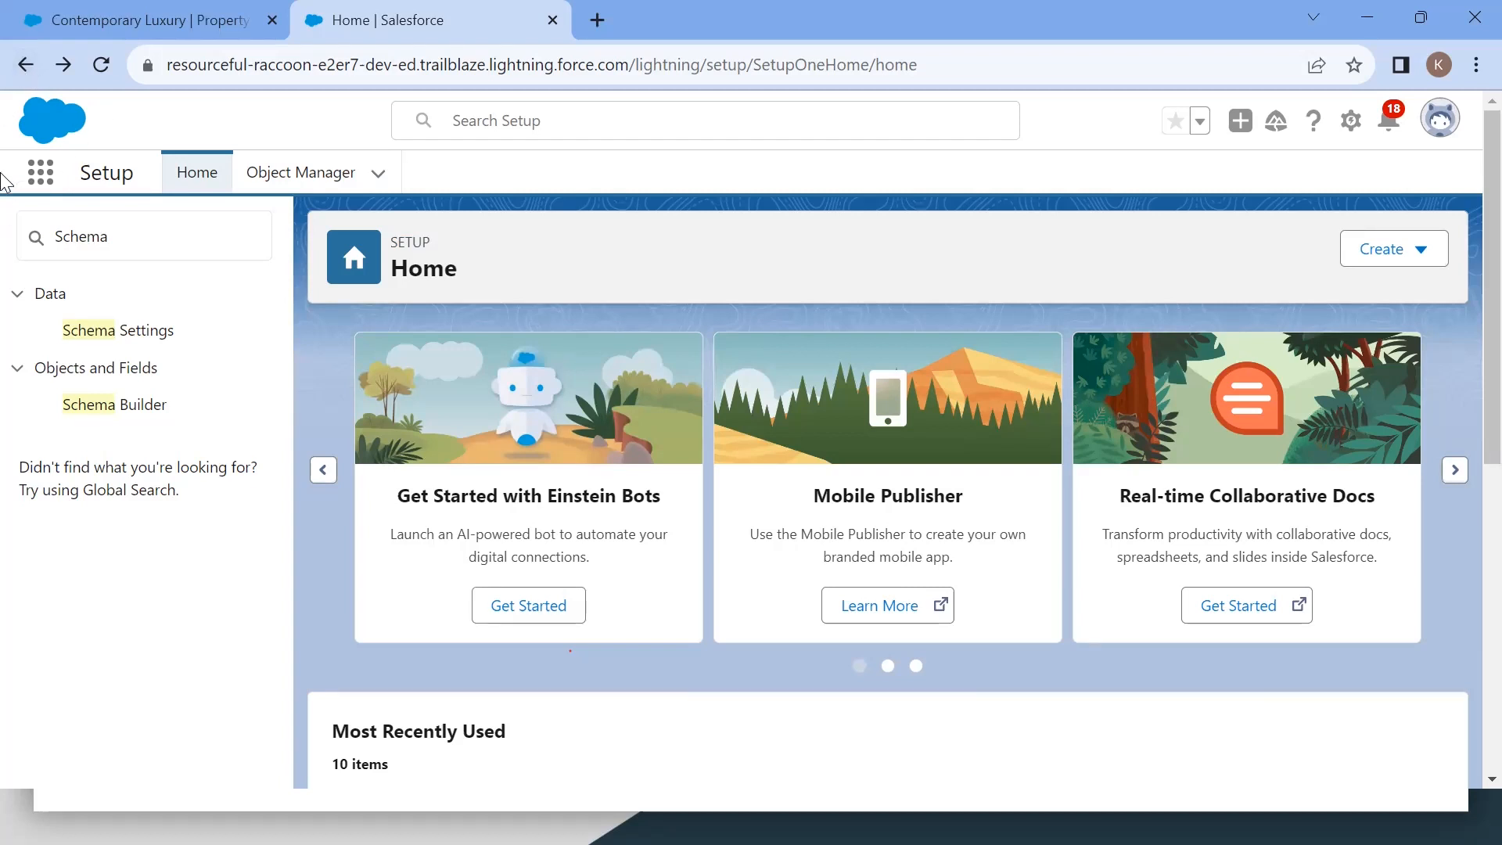
pyautogui.click(135, 410)
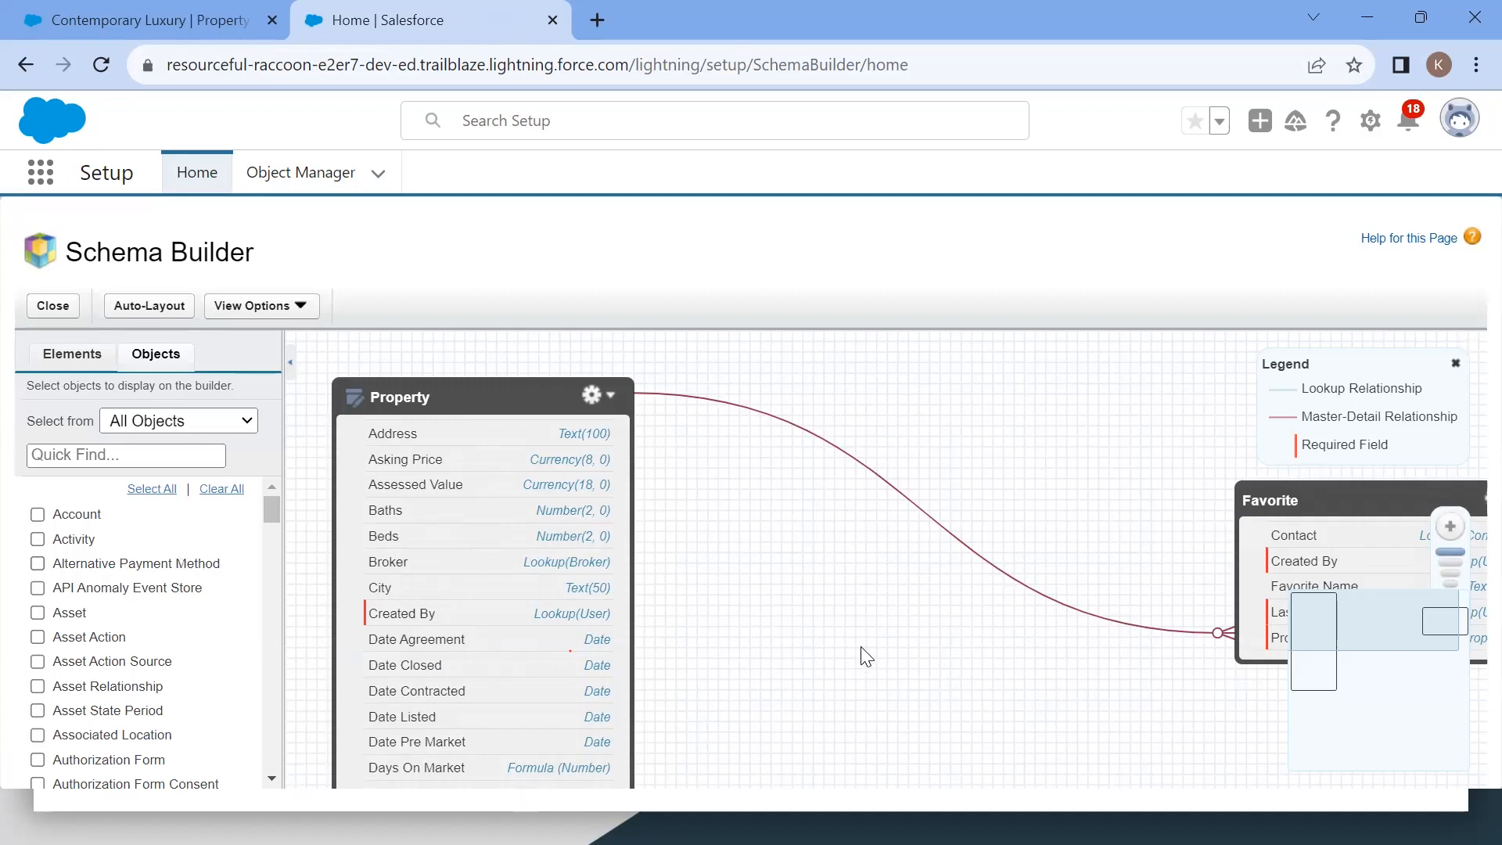
pyautogui.scroll(-5, 860, 646)
pyautogui.scroll(3, 860, 646)
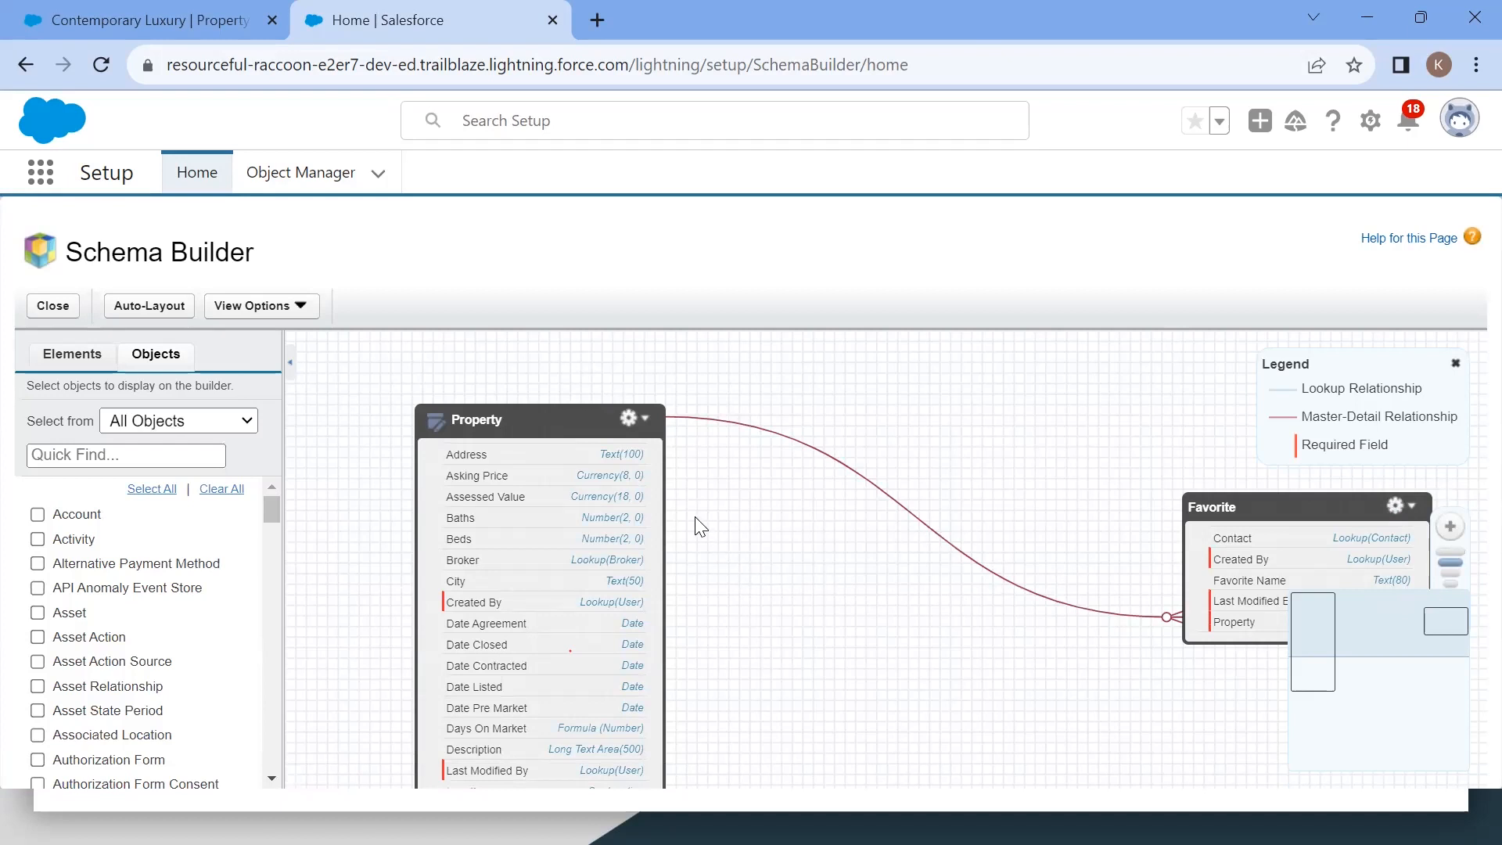
# Step: Add the Contact and Account objects to the schema canvas
pyautogui.click(104, 453)
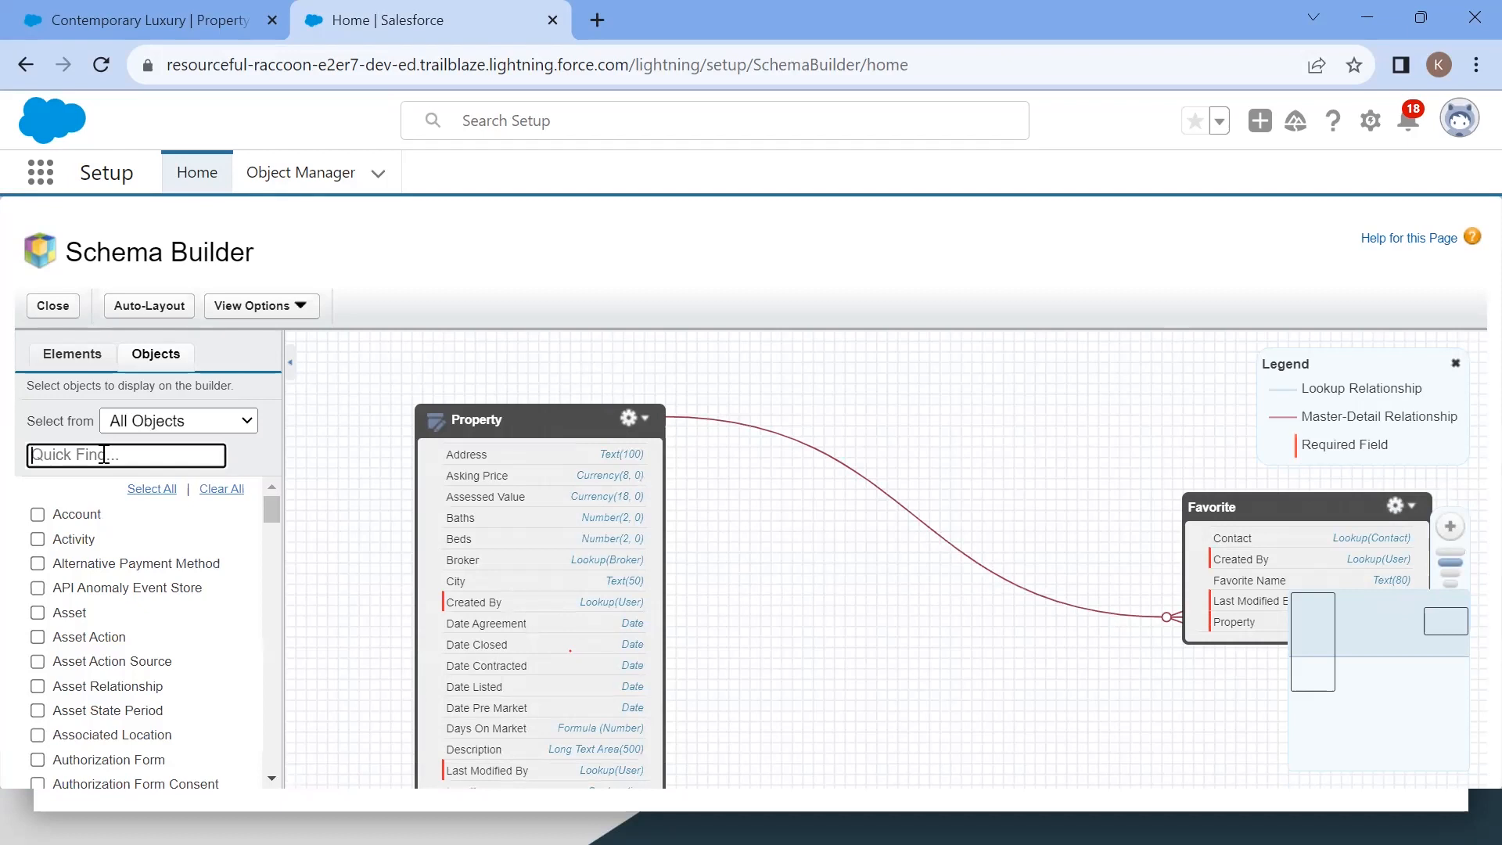
pyautogui.write('cont')
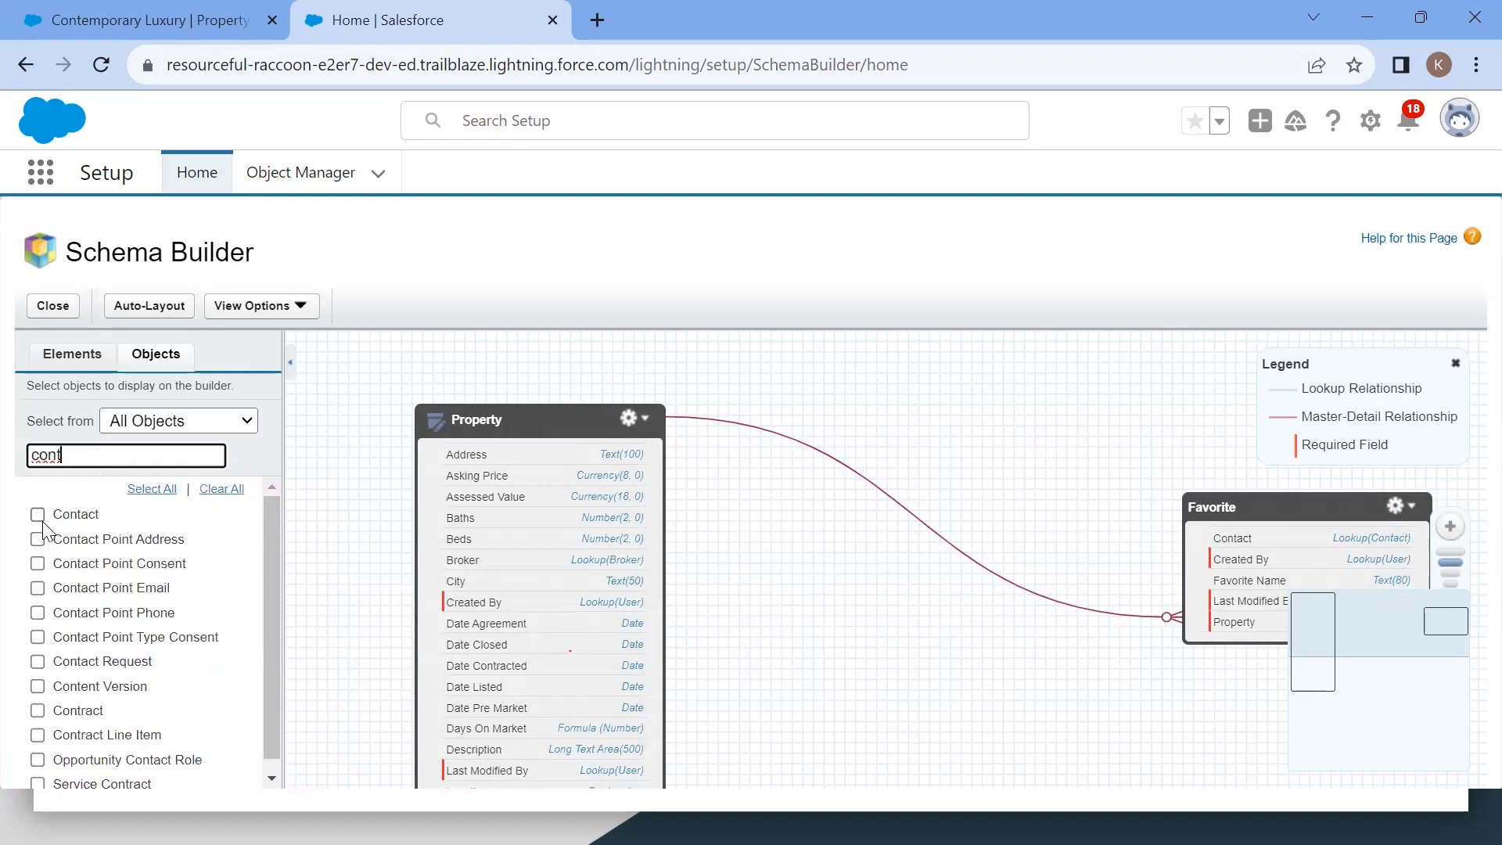
pyautogui.click(36, 517)
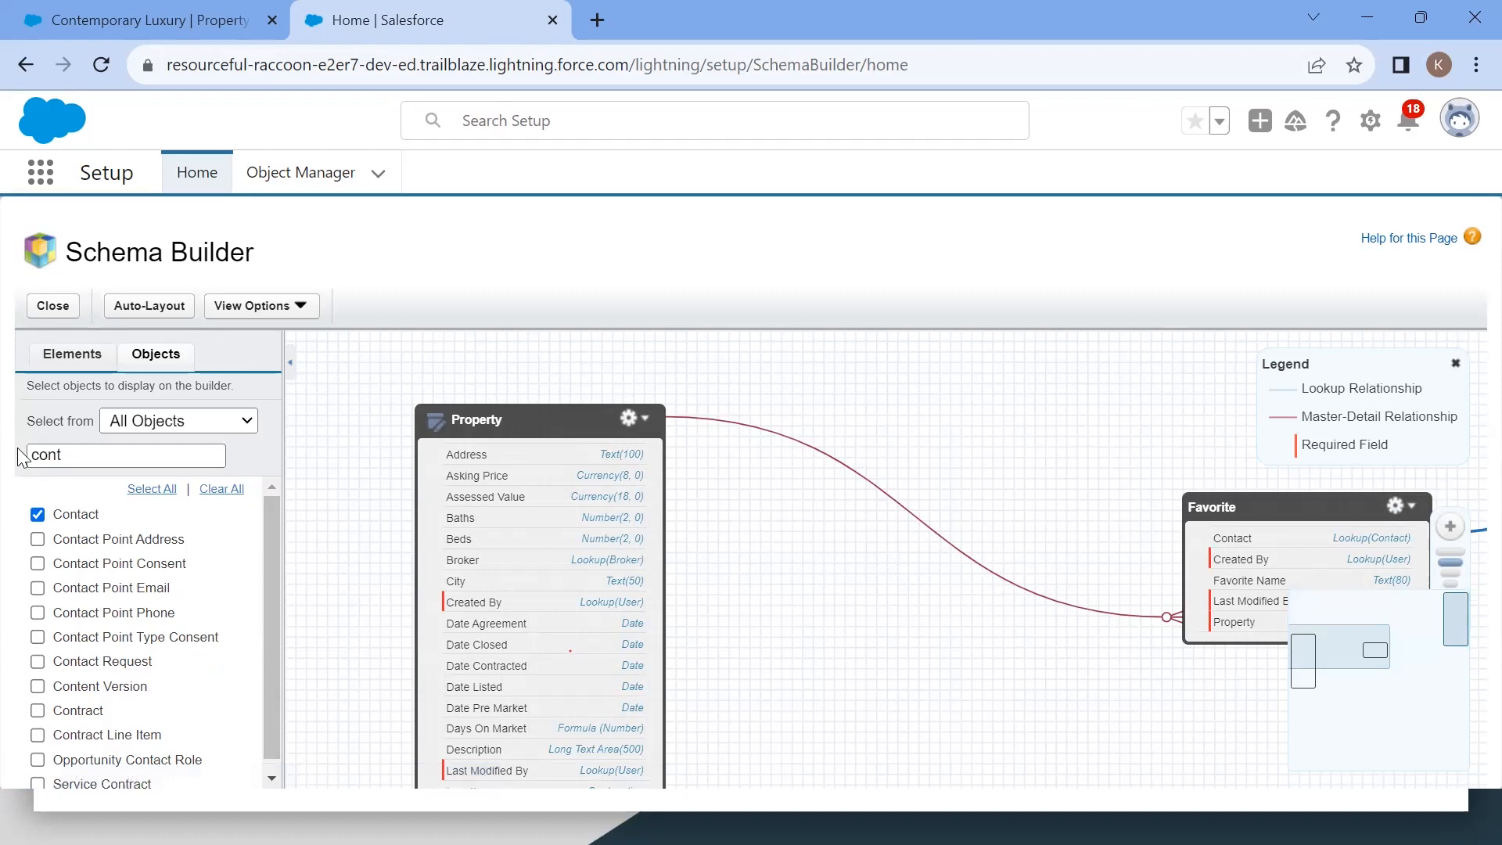
pyautogui.doubleClick(75, 455)
pyautogui.write('Acc')
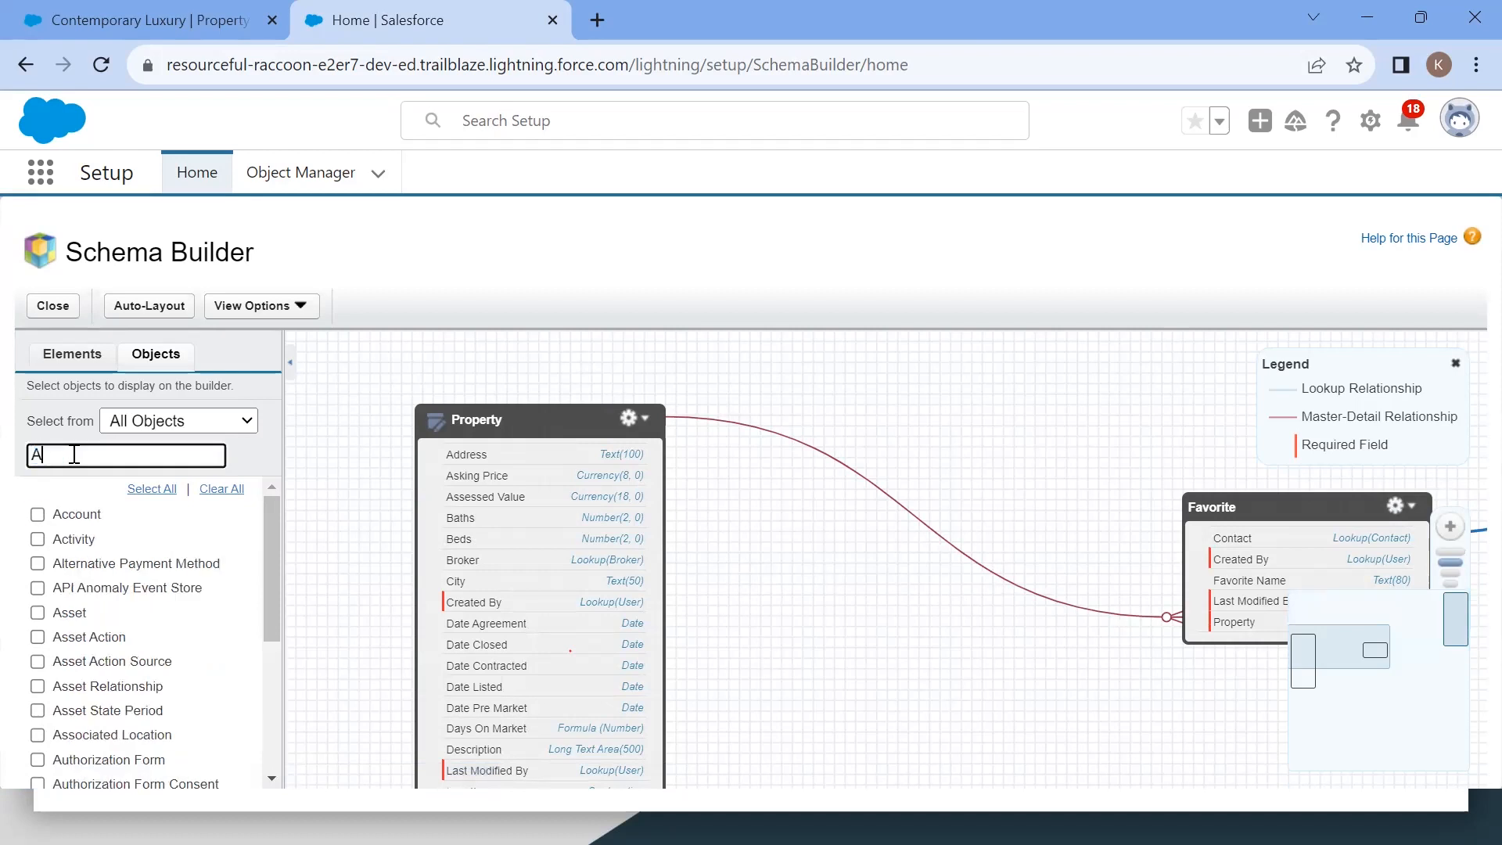
pyautogui.click(36, 515)
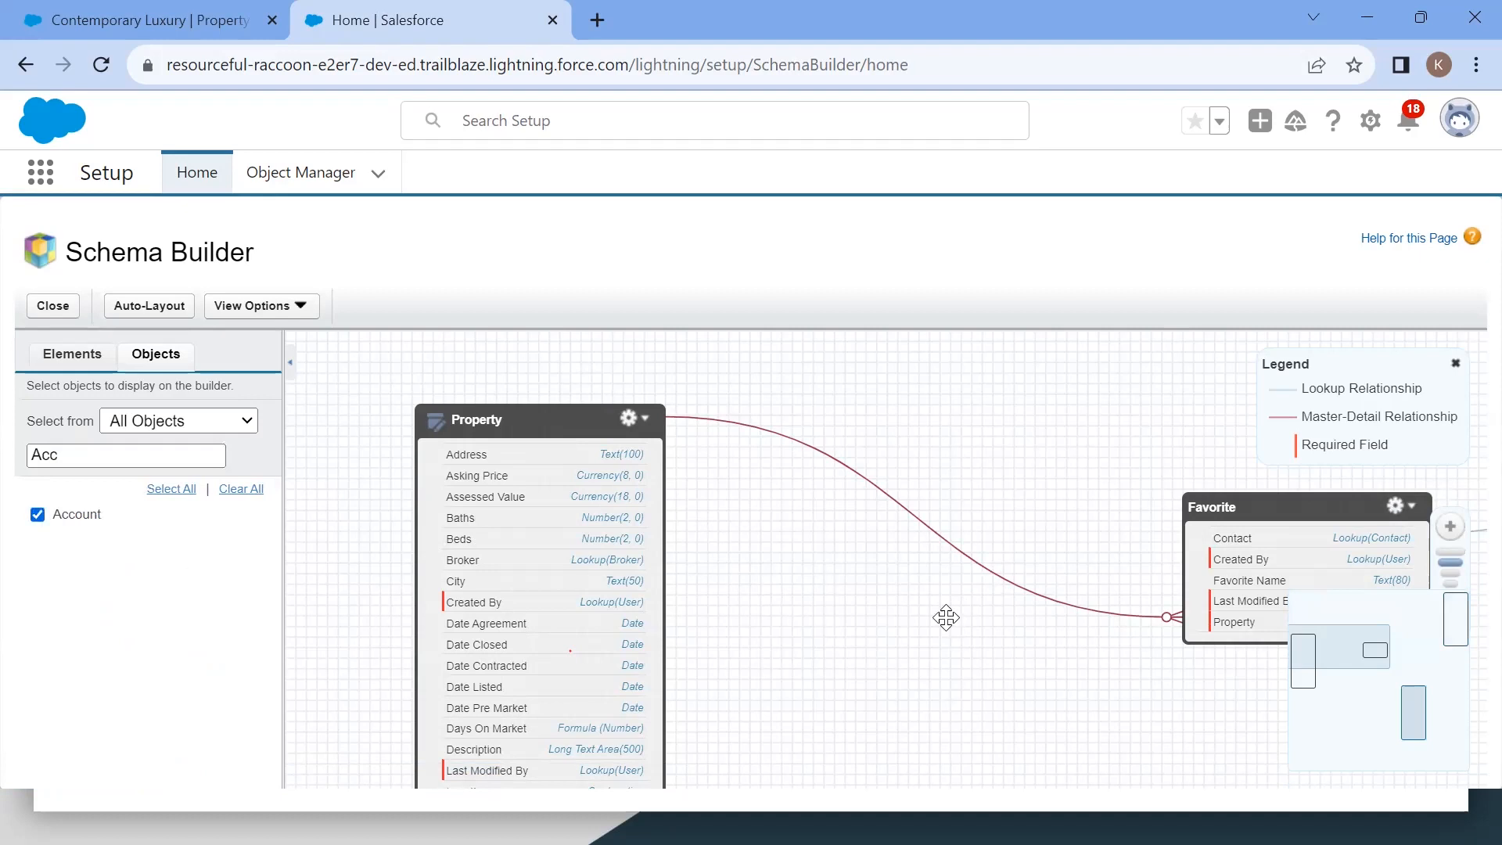
# Step: Pan and zoom around the canvas to examine the relationships between Property, Favorite, Contact and Account
pyautogui.moveTo(868, 553); pyautogui.dragTo(762, 665)
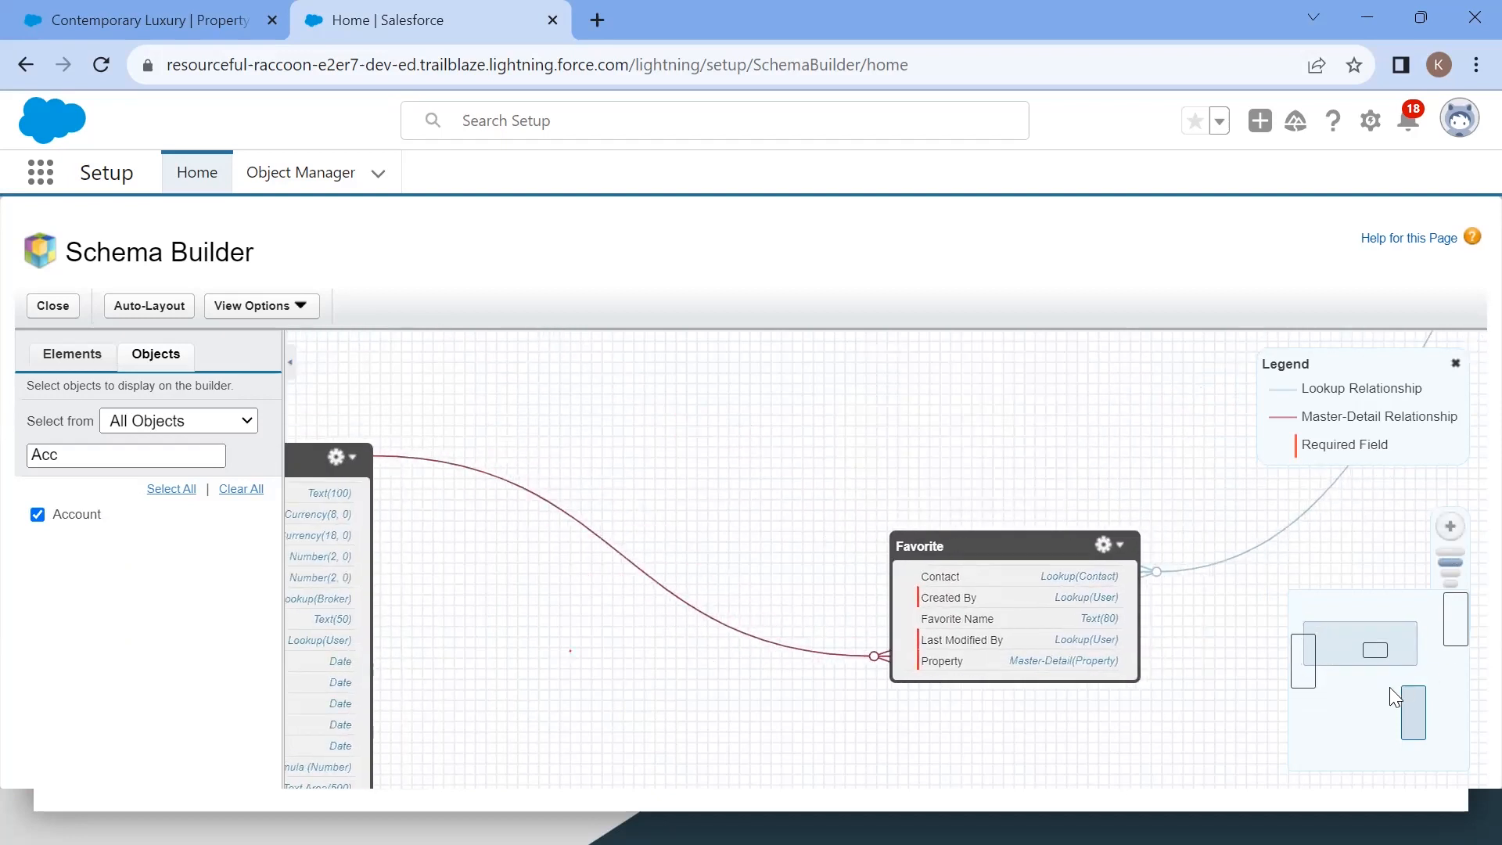
pyautogui.click(1348, 699)
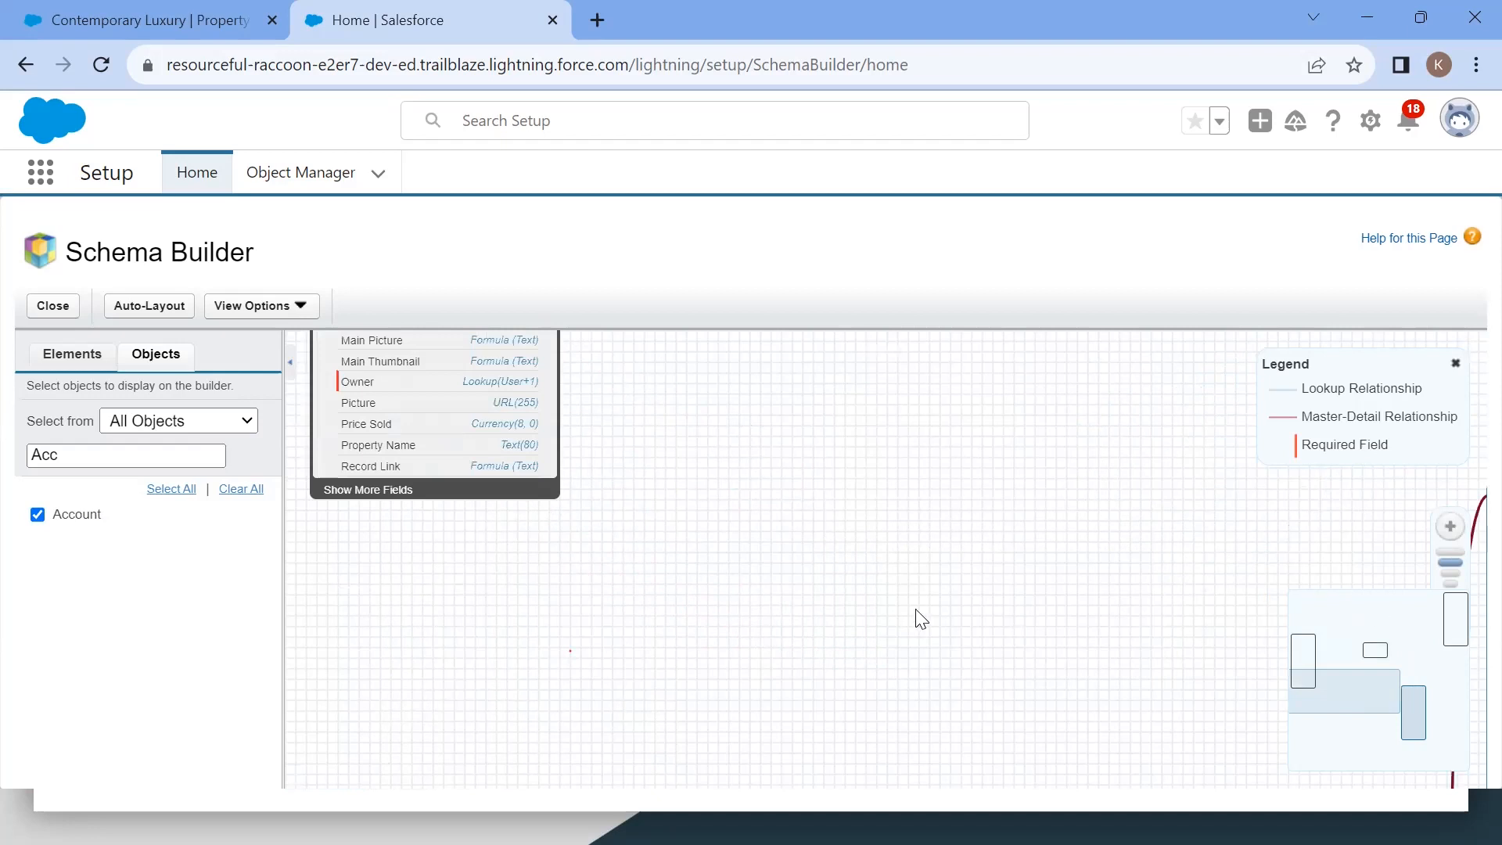
pyautogui.scroll(-3, 920, 619)
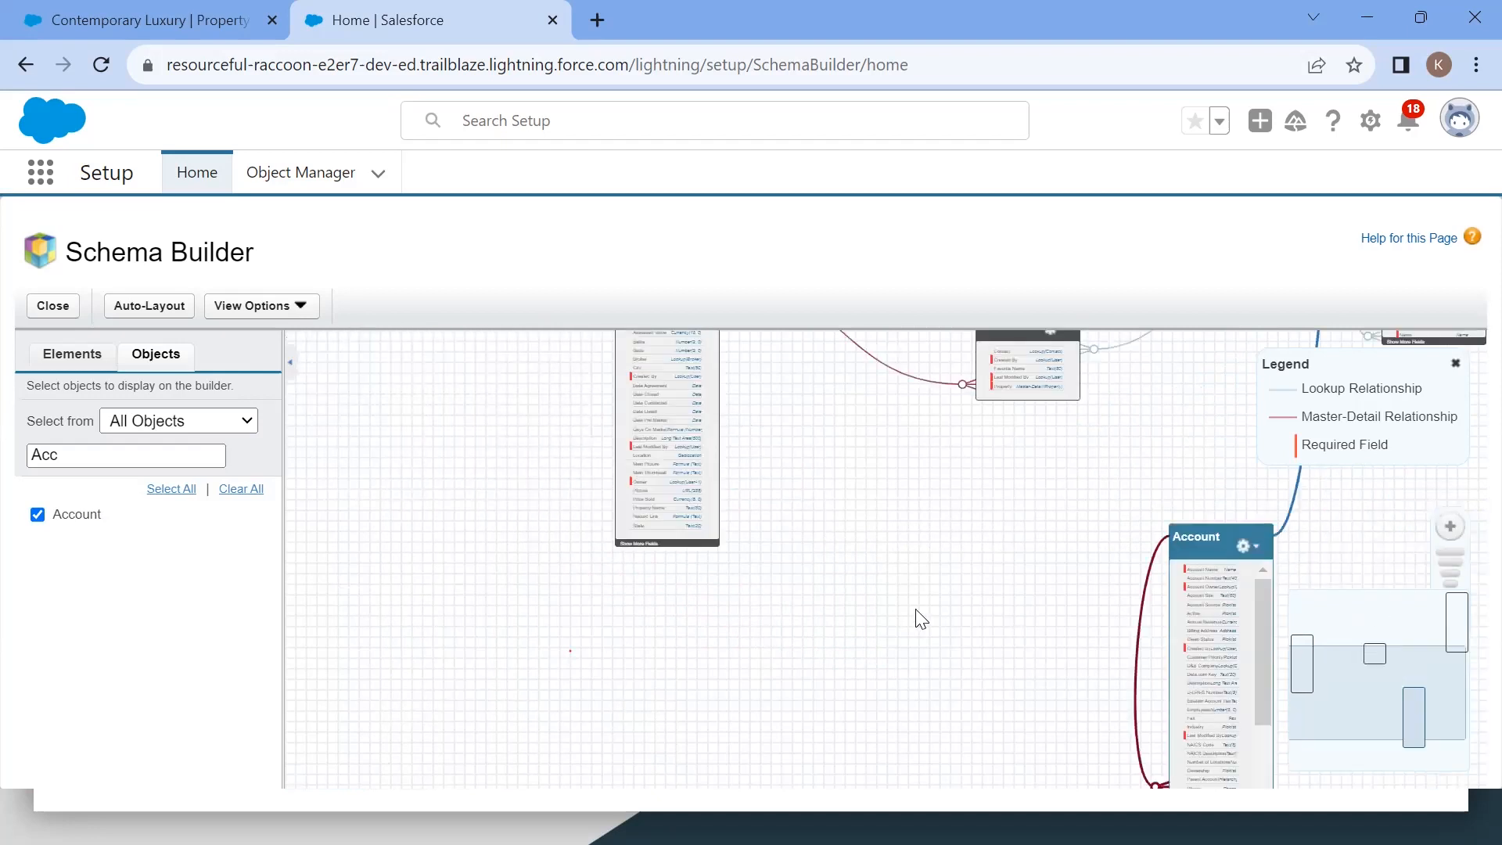
pyautogui.rightClick(920, 619)
pyautogui.click(771, 634)
pyautogui.moveTo(961, 526); pyautogui.dragTo(641, 786)
pyautogui.moveTo(766, 791); pyautogui.dragTo(663, 826)
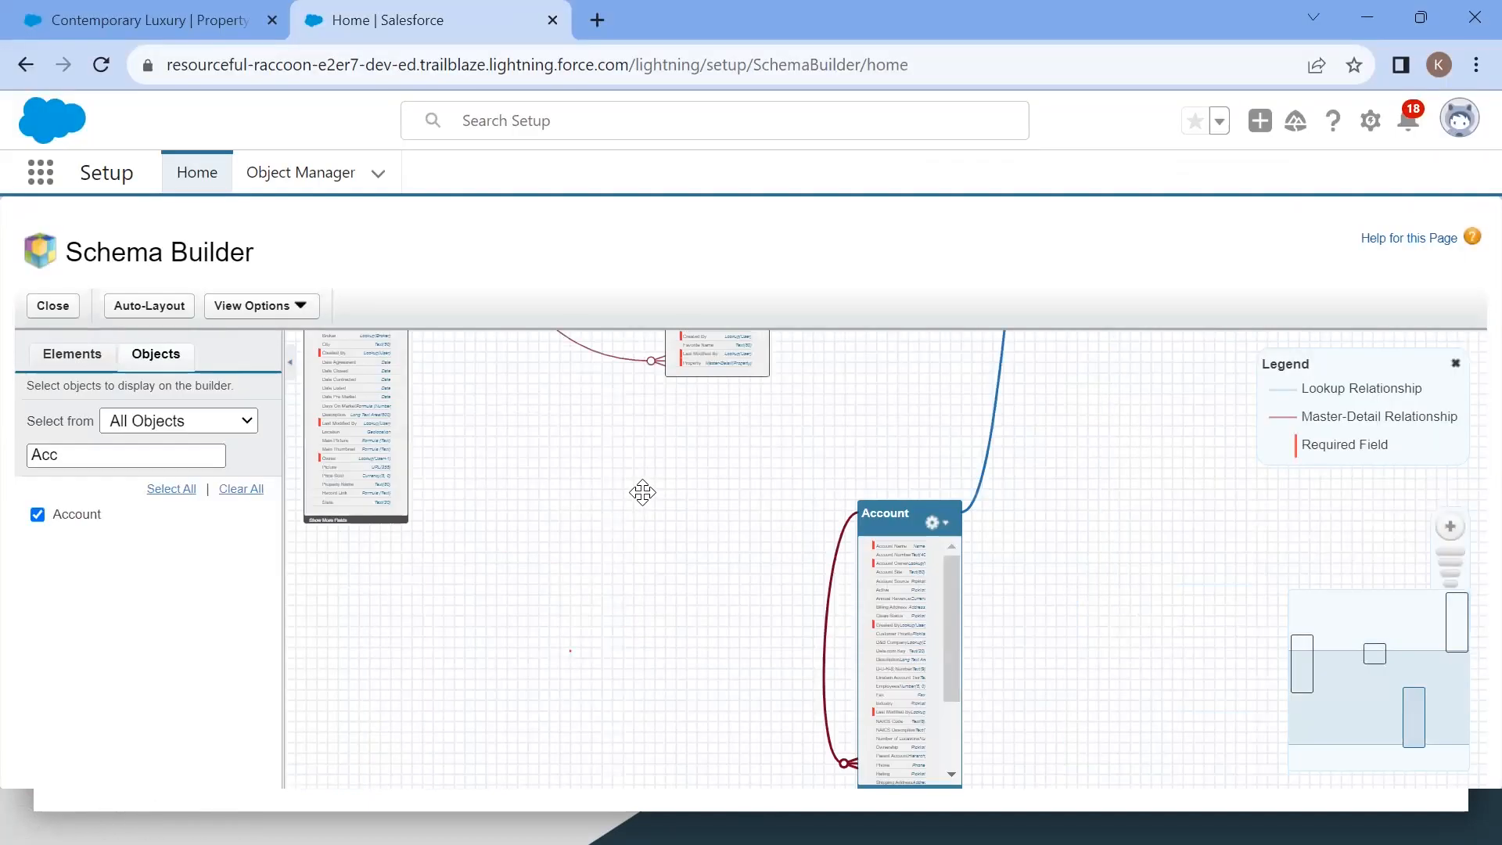
pyautogui.moveTo(637, 486); pyautogui.dragTo(704, 620)
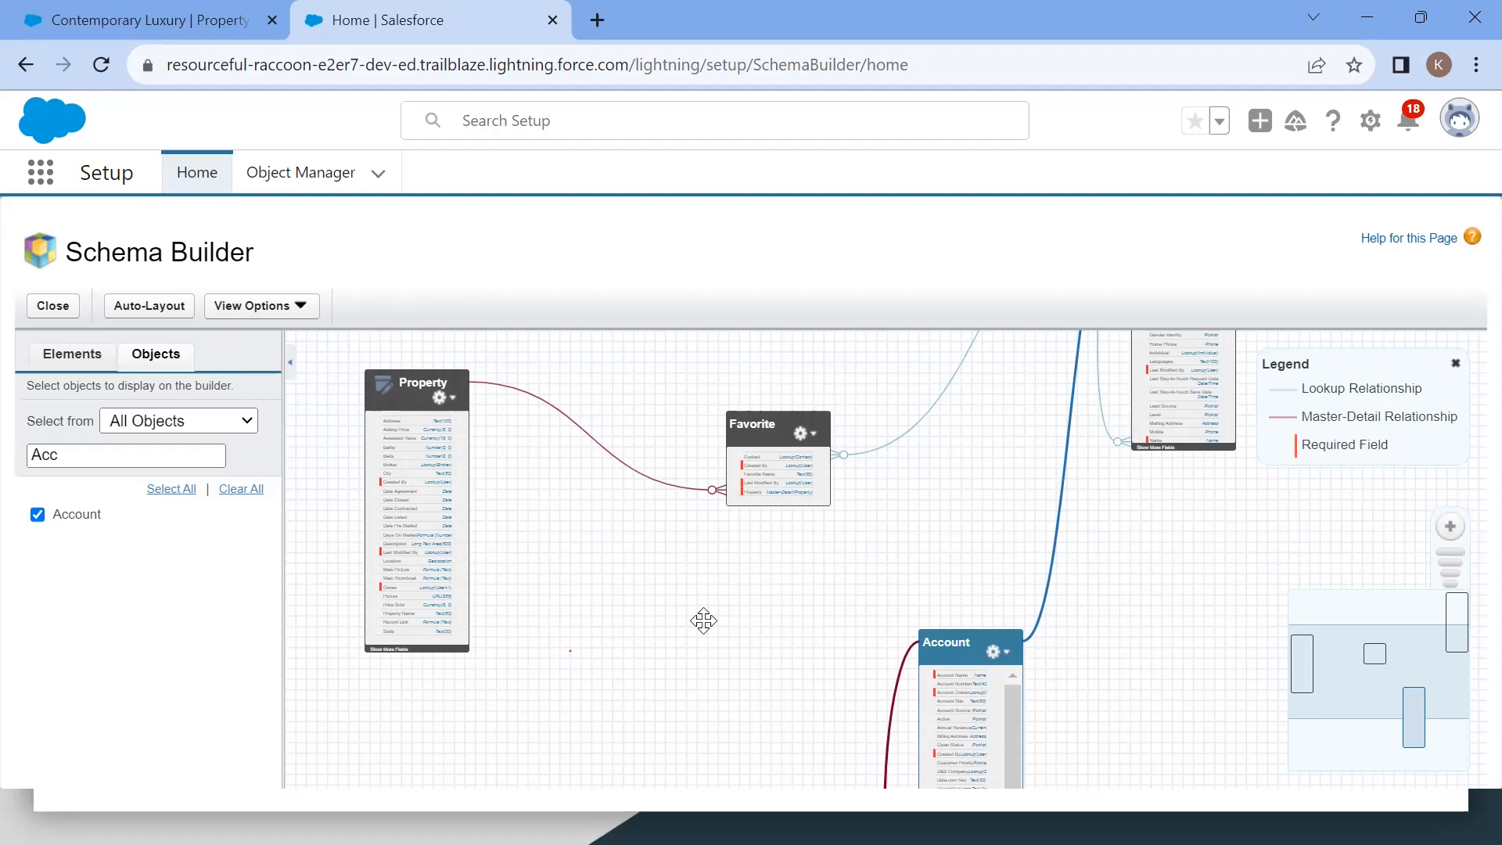
pyautogui.moveTo(703, 620); pyautogui.dragTo(626, 829)
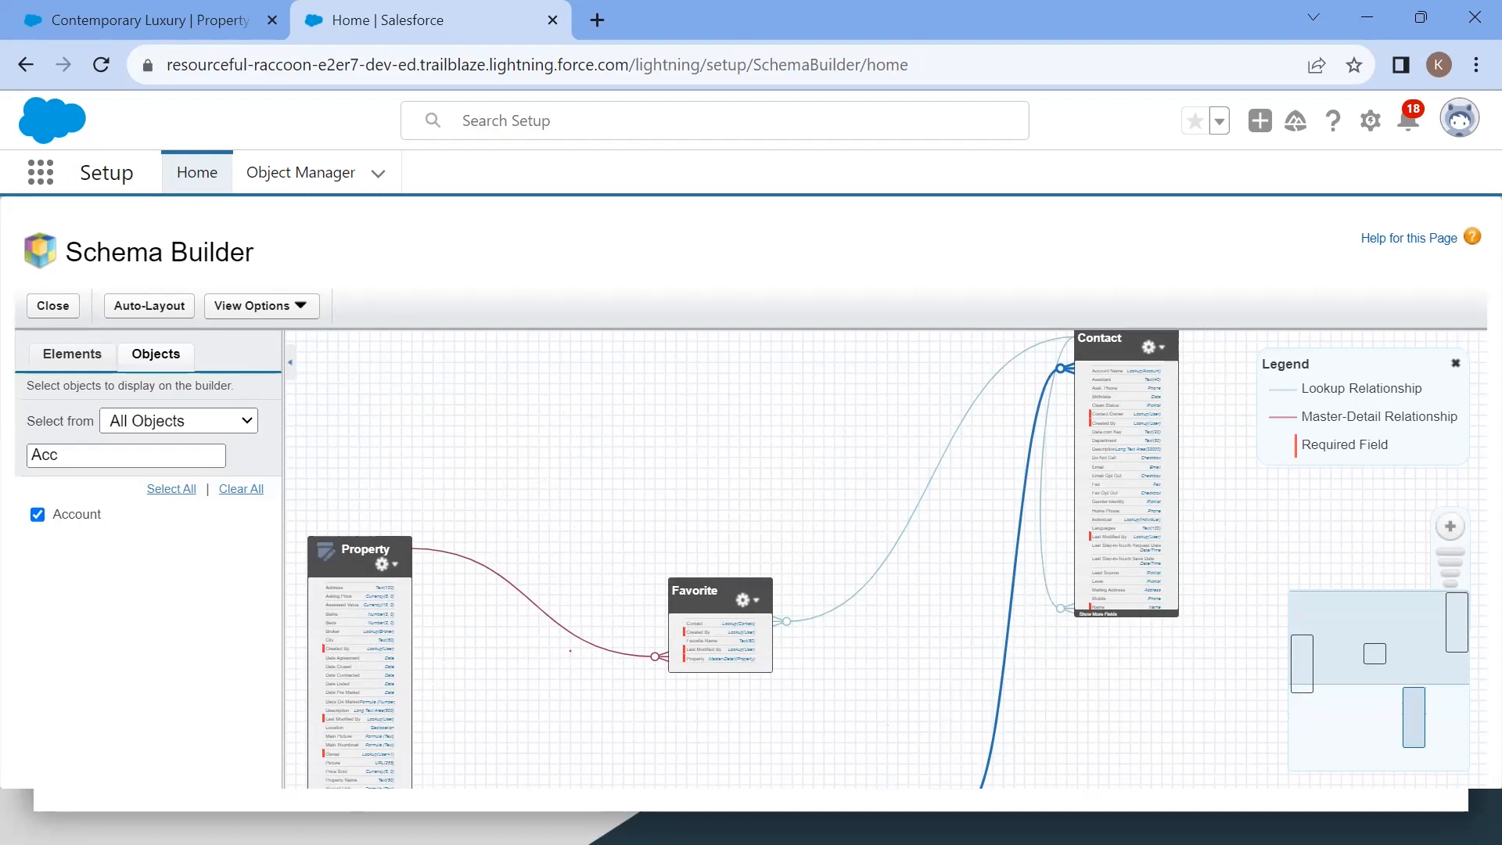
pyautogui.moveTo(674, 741); pyautogui.dragTo(628, 821)
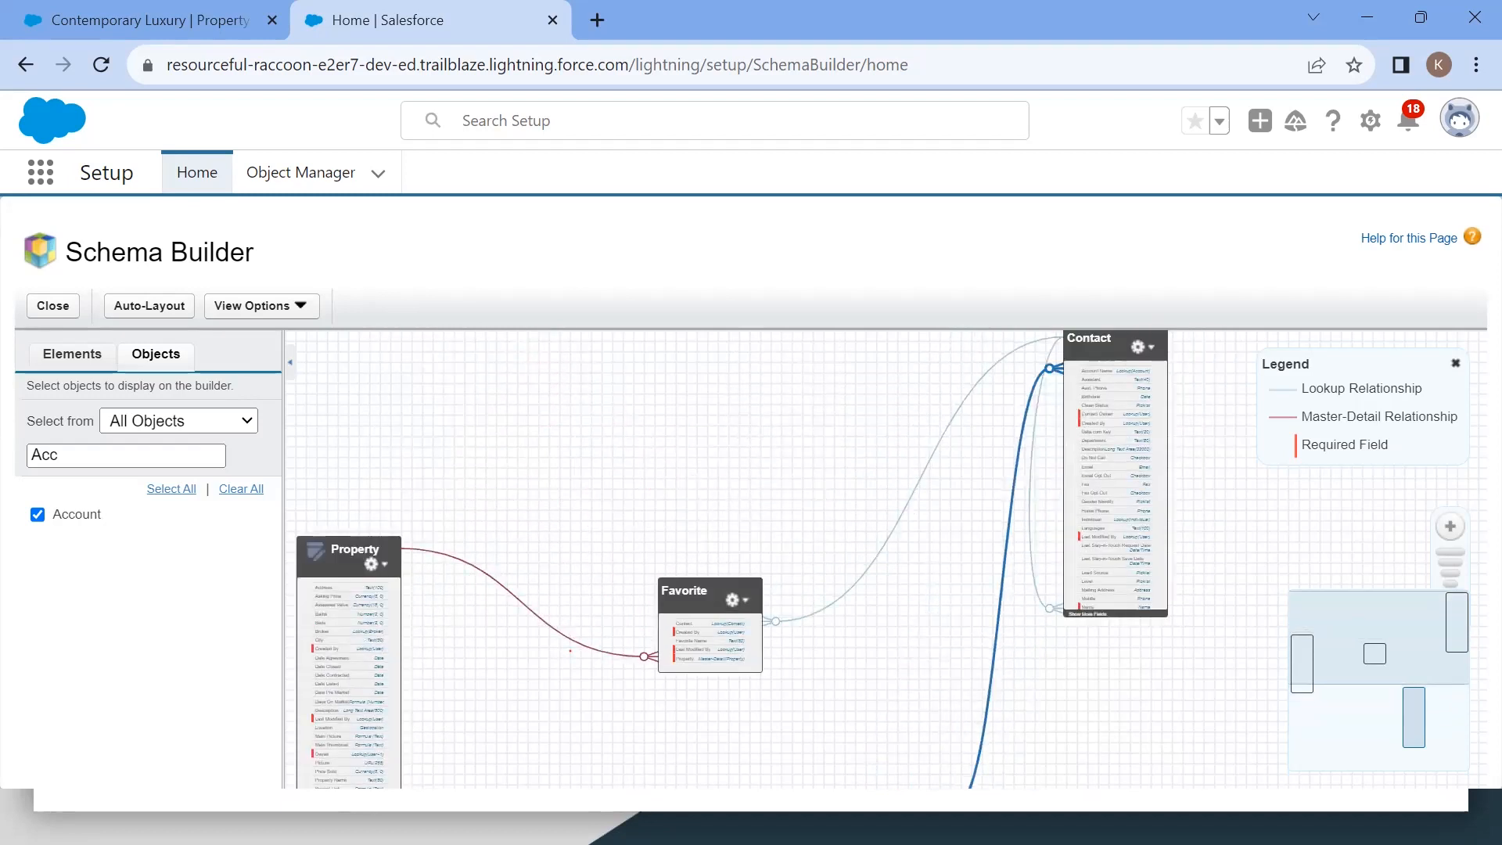
pyautogui.moveTo(640, 760); pyautogui.dragTo(1094, 400)
pyautogui.rightClick(1093, 400)
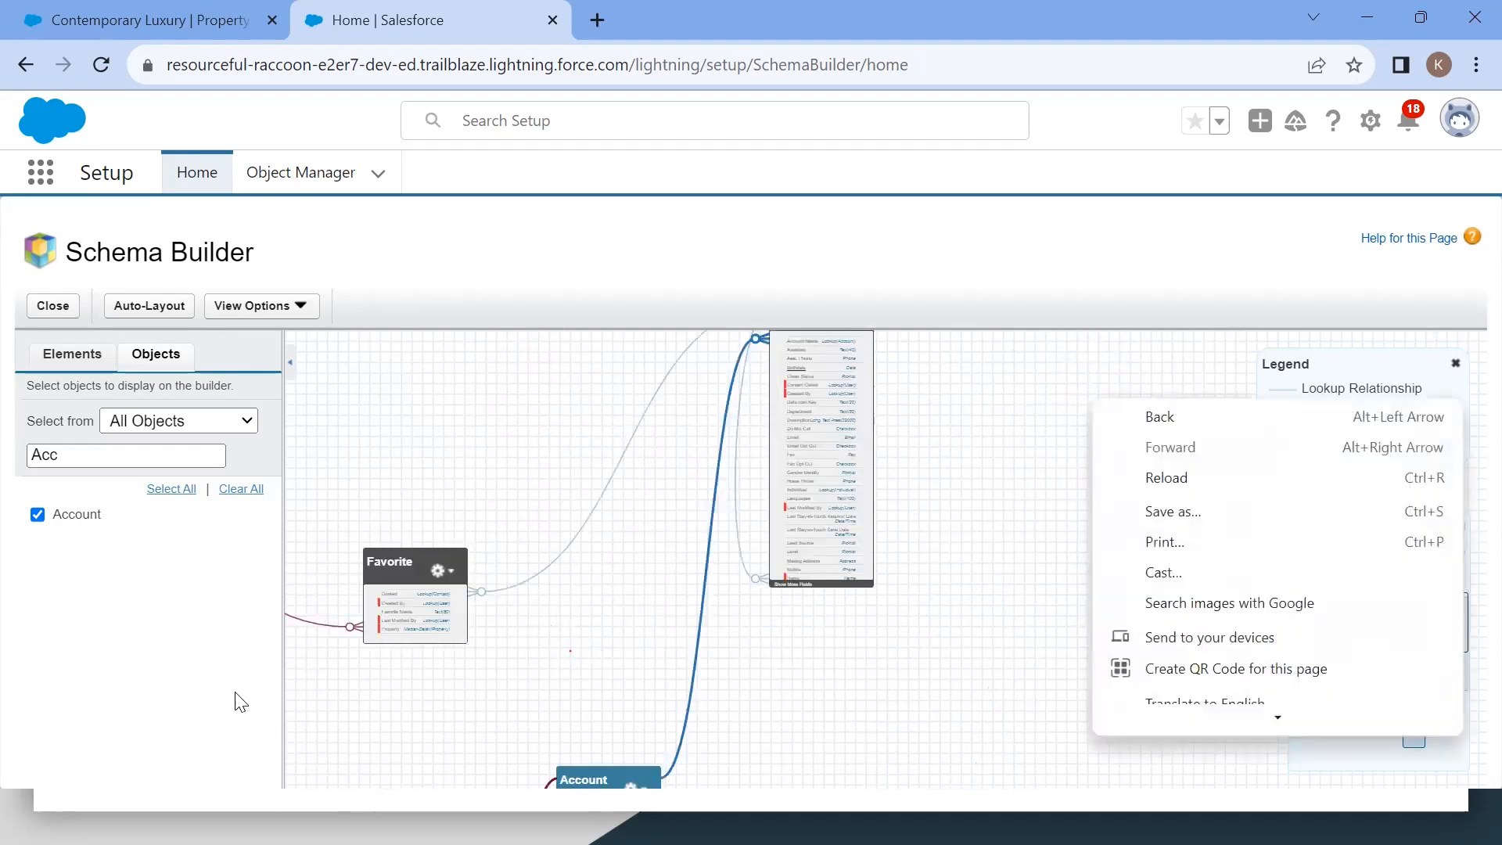
pyautogui.click(781, 637)
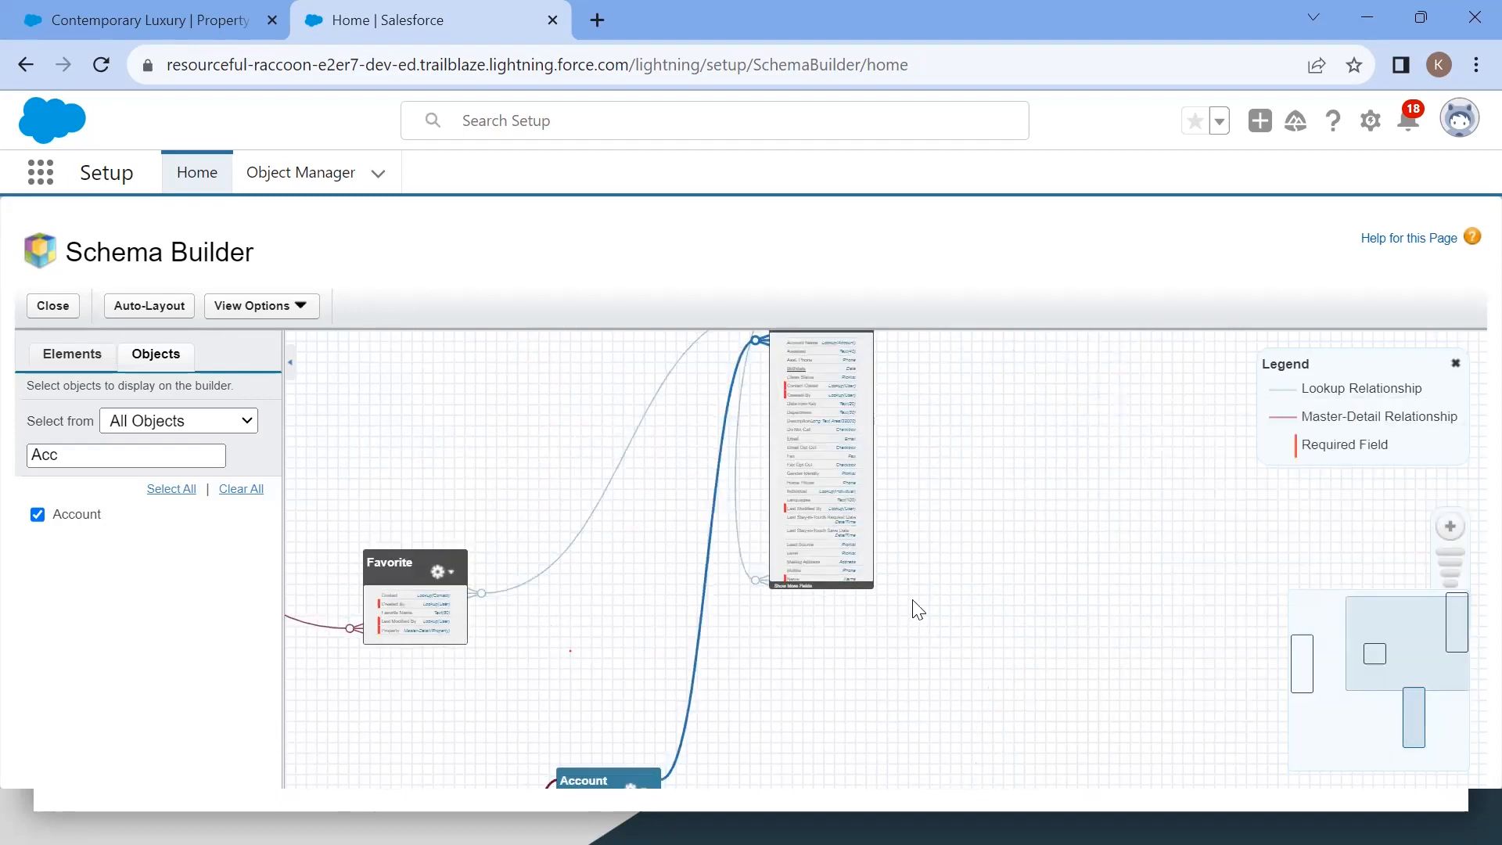
pyautogui.moveTo(990, 651); pyautogui.dragTo(1067, 285)
pyautogui.moveTo(1043, 415); pyautogui.dragTo(969, 629)
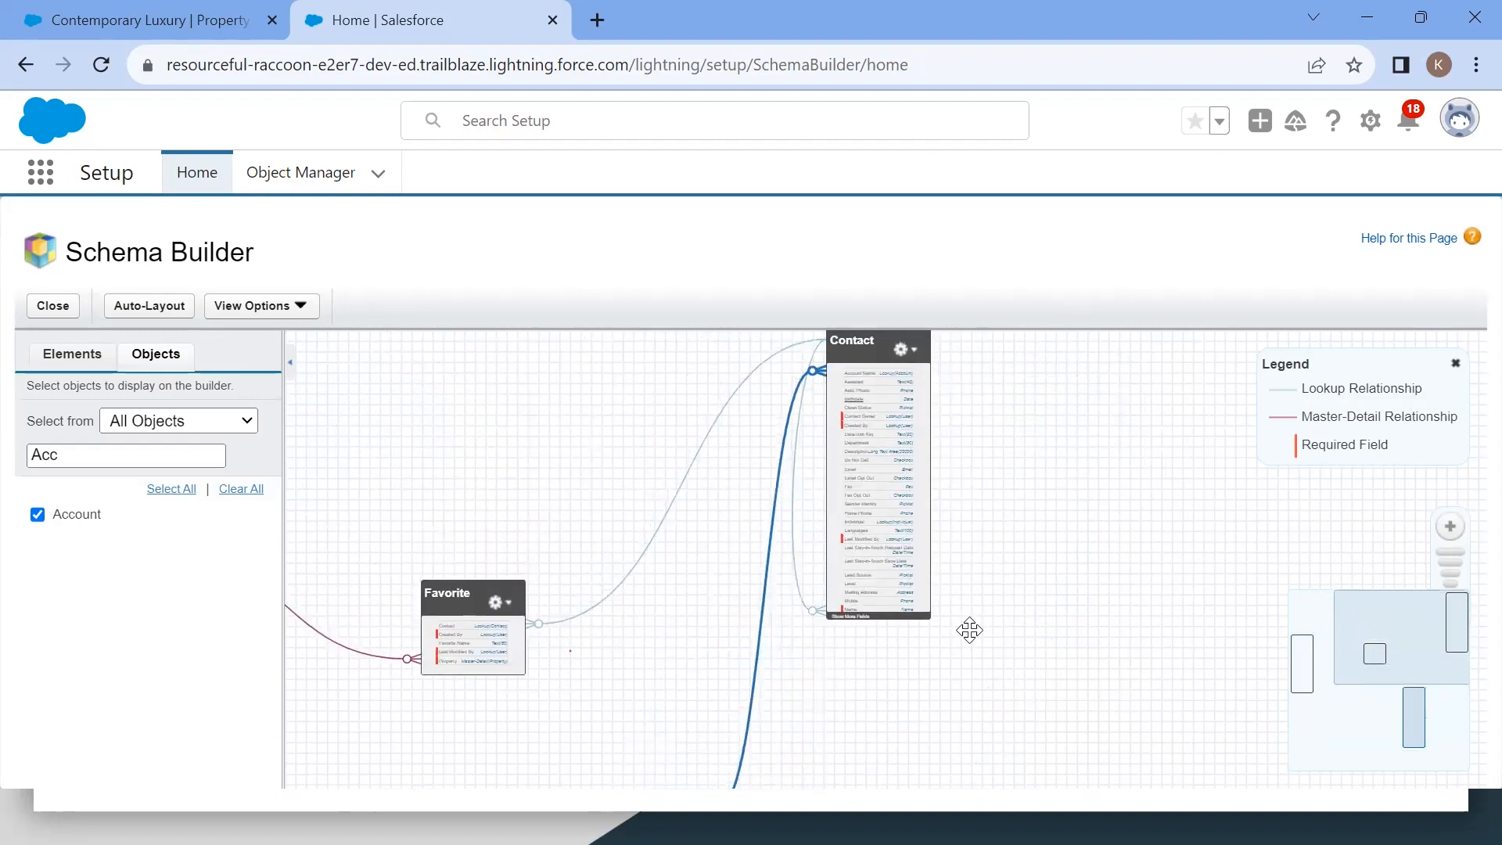
pyautogui.moveTo(970, 630); pyautogui.dragTo(991, 672)
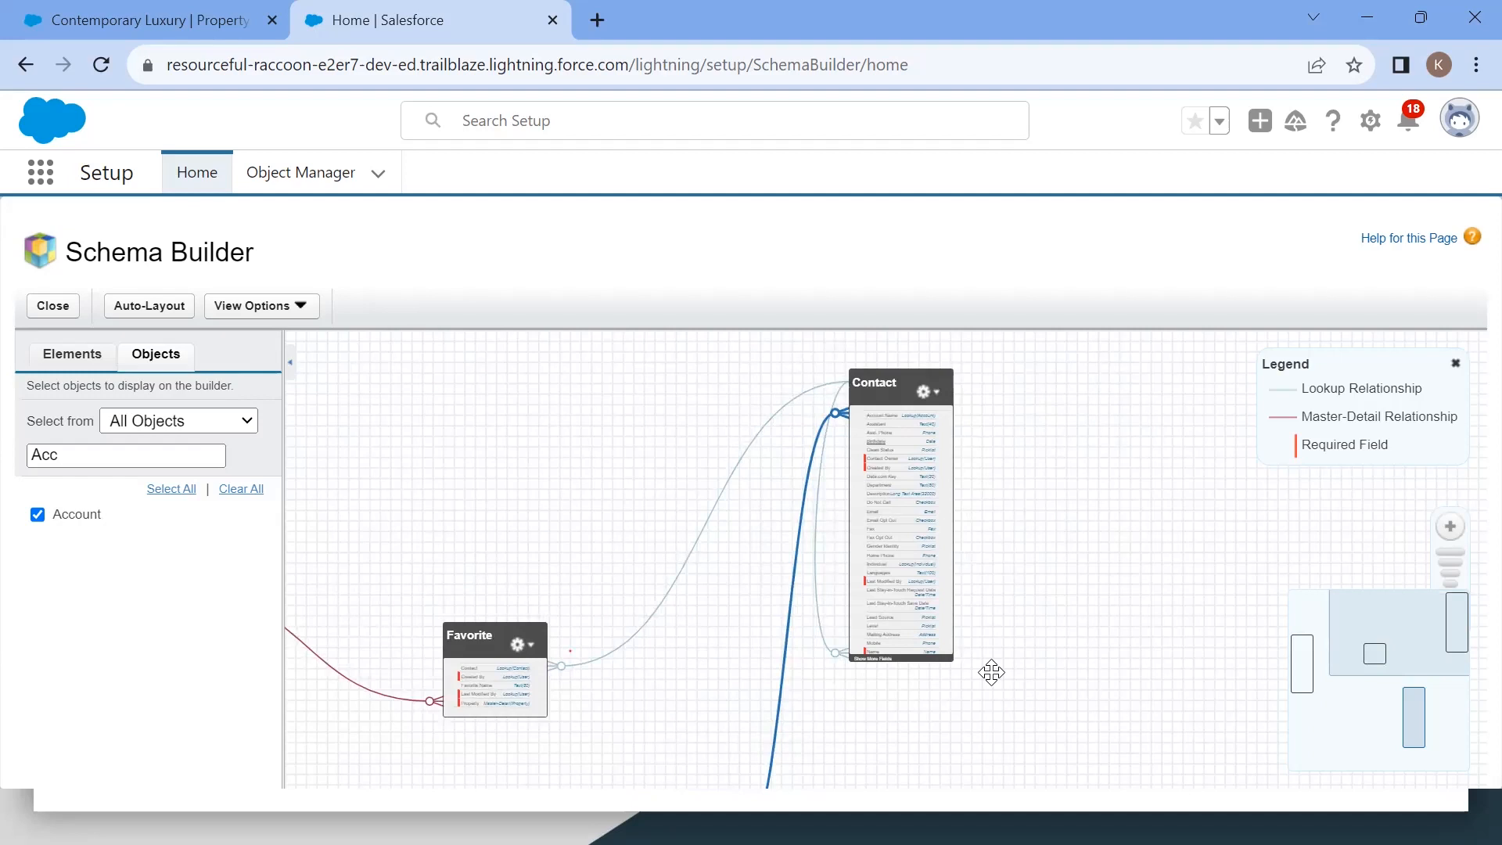
pyautogui.moveTo(991, 672); pyautogui.dragTo(1250, 685)
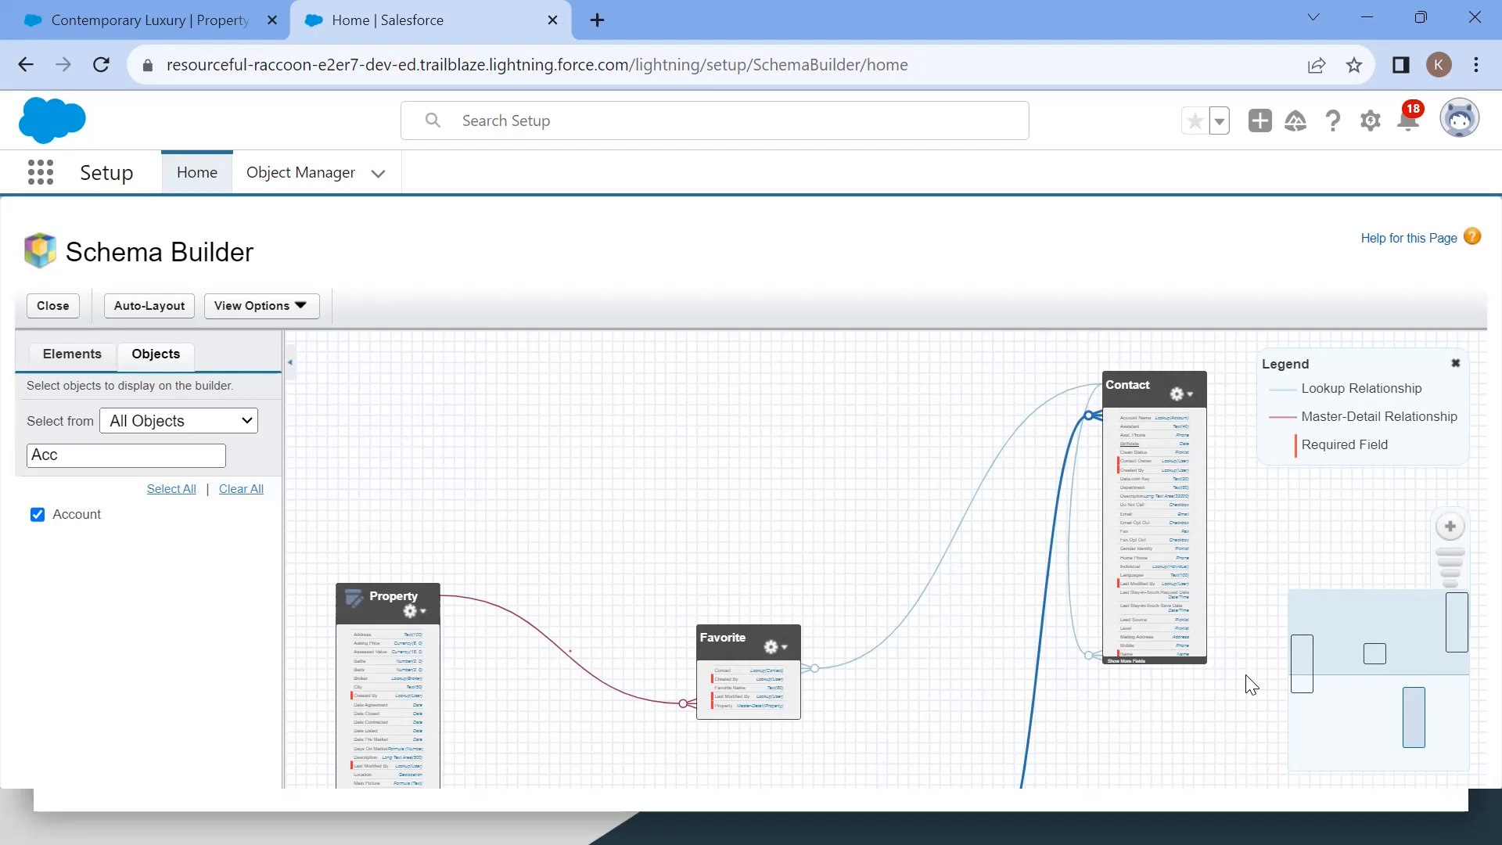
pyautogui.click(62, 362)
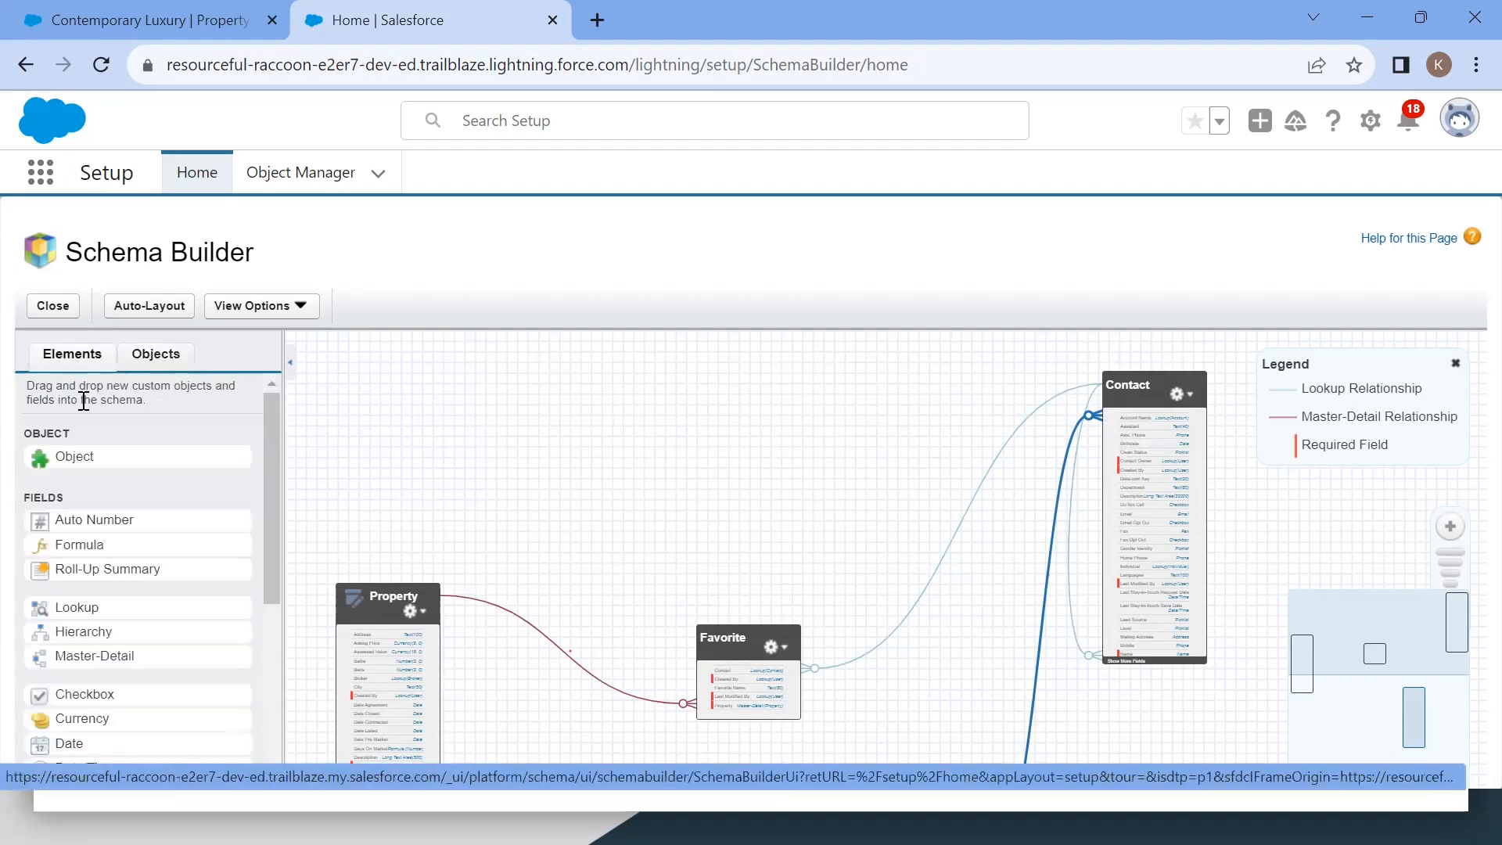
pyautogui.click(158, 358)
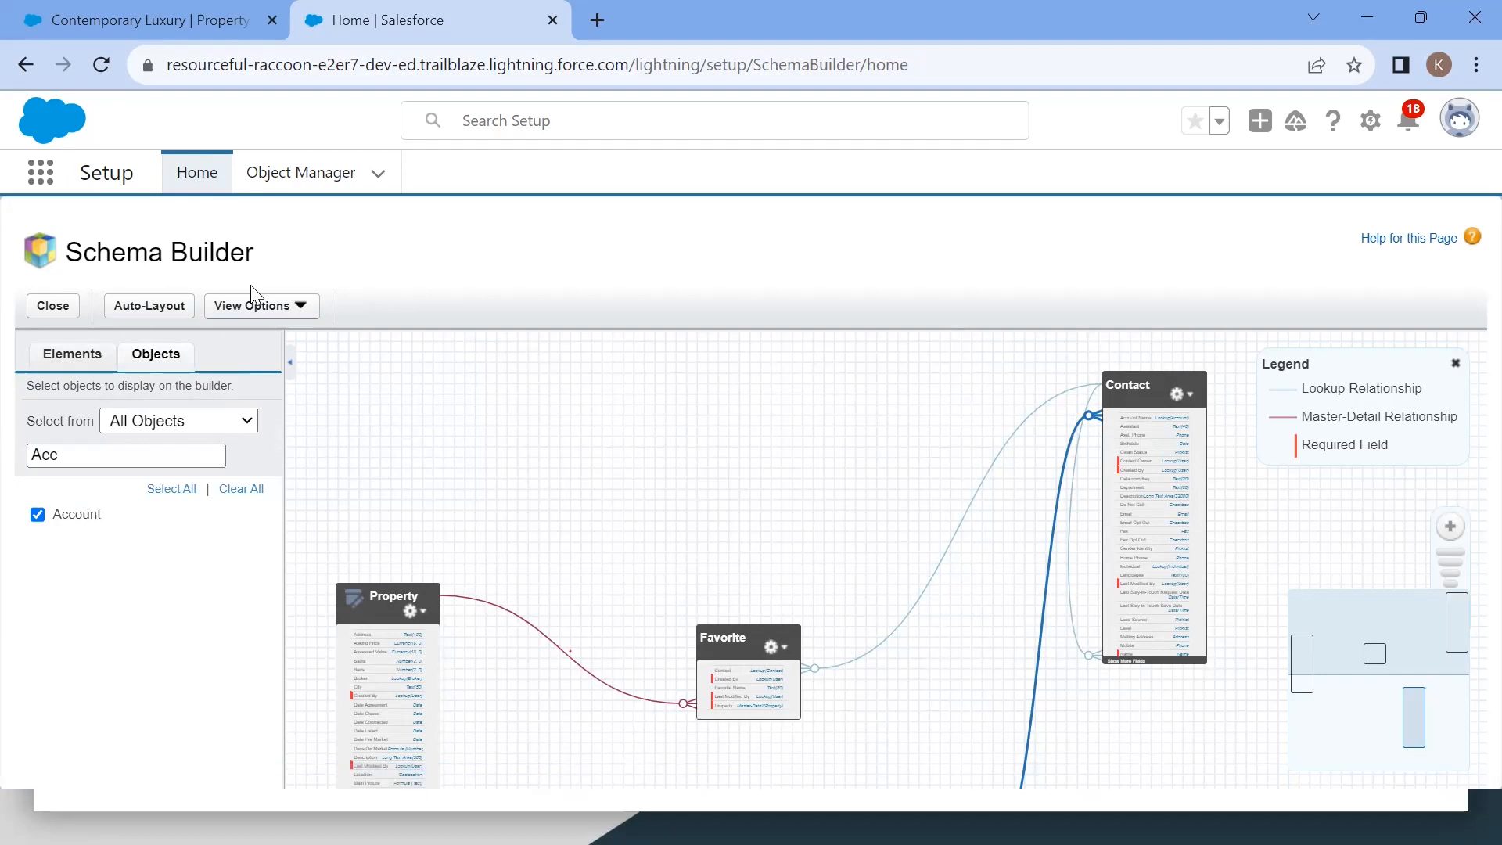
pyautogui.hotkey('alt', 'Tab')
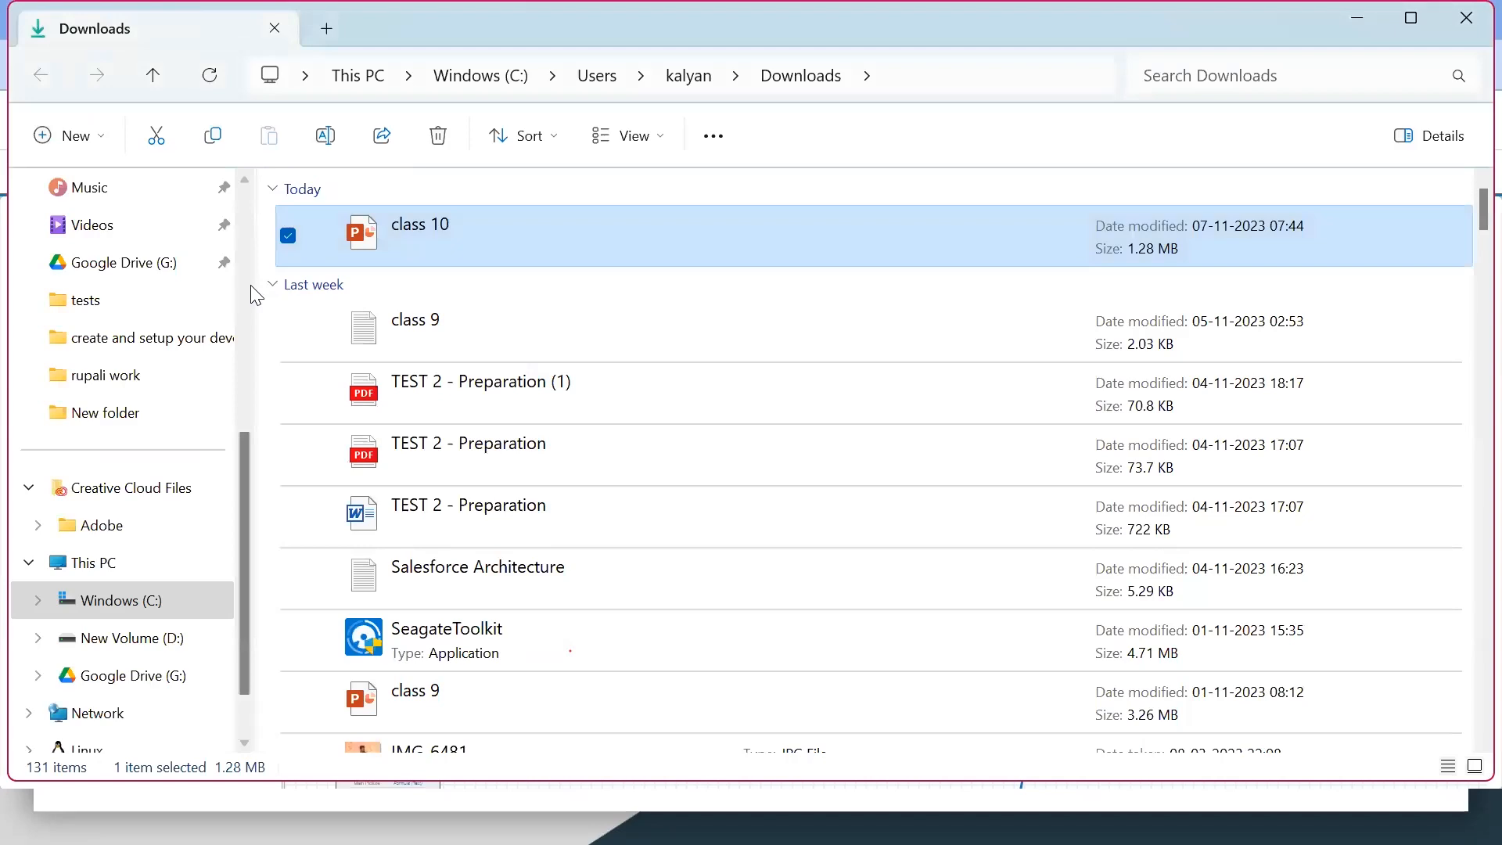
pyautogui.hotkey('alt', 'Tab')
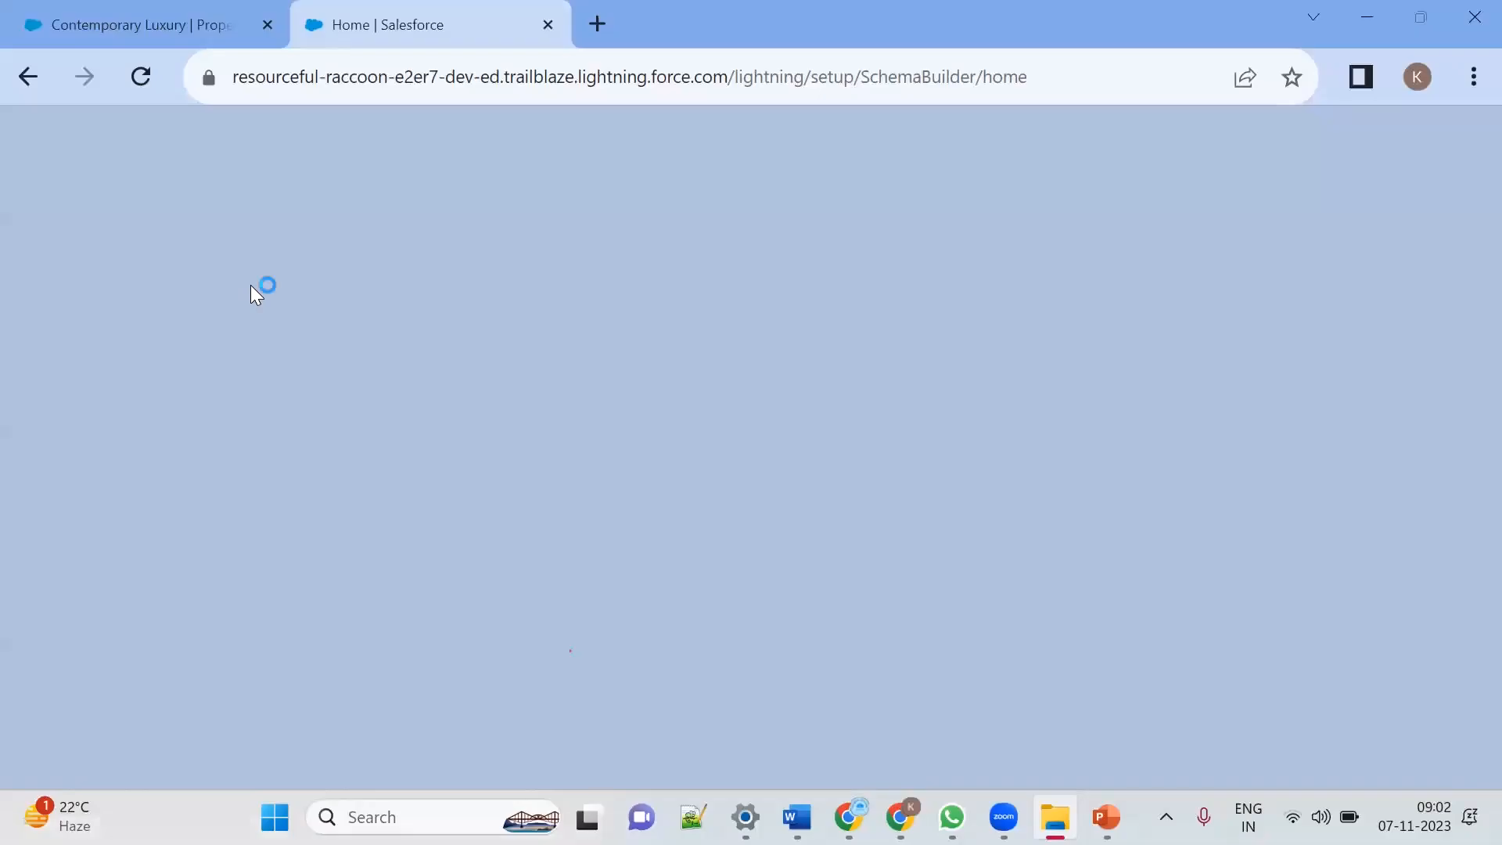
pyautogui.hotkey('alt', 'Tab')
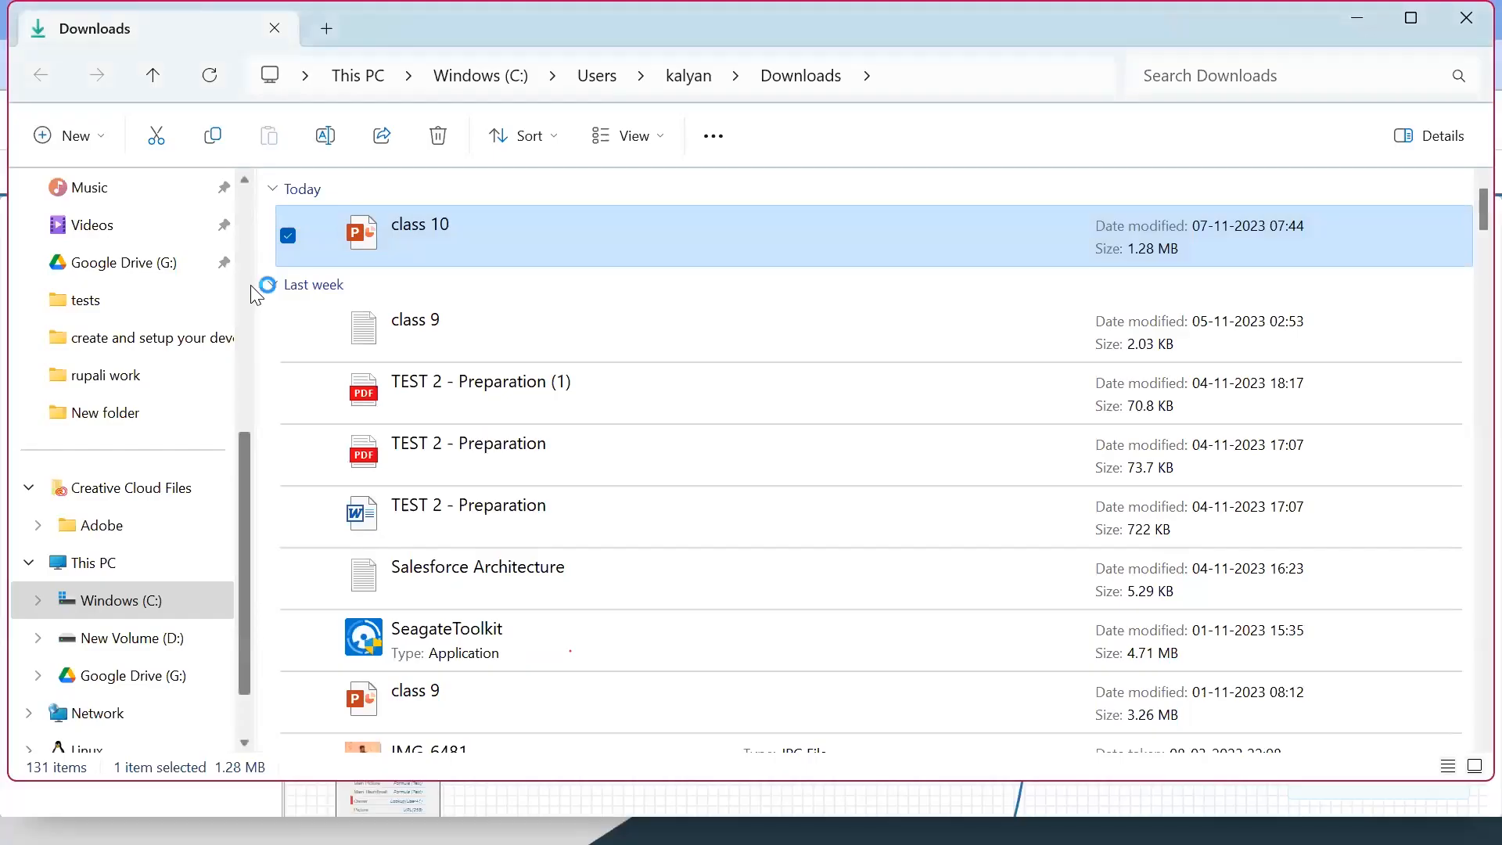
pyautogui.hotkey('alt', 'Tab')
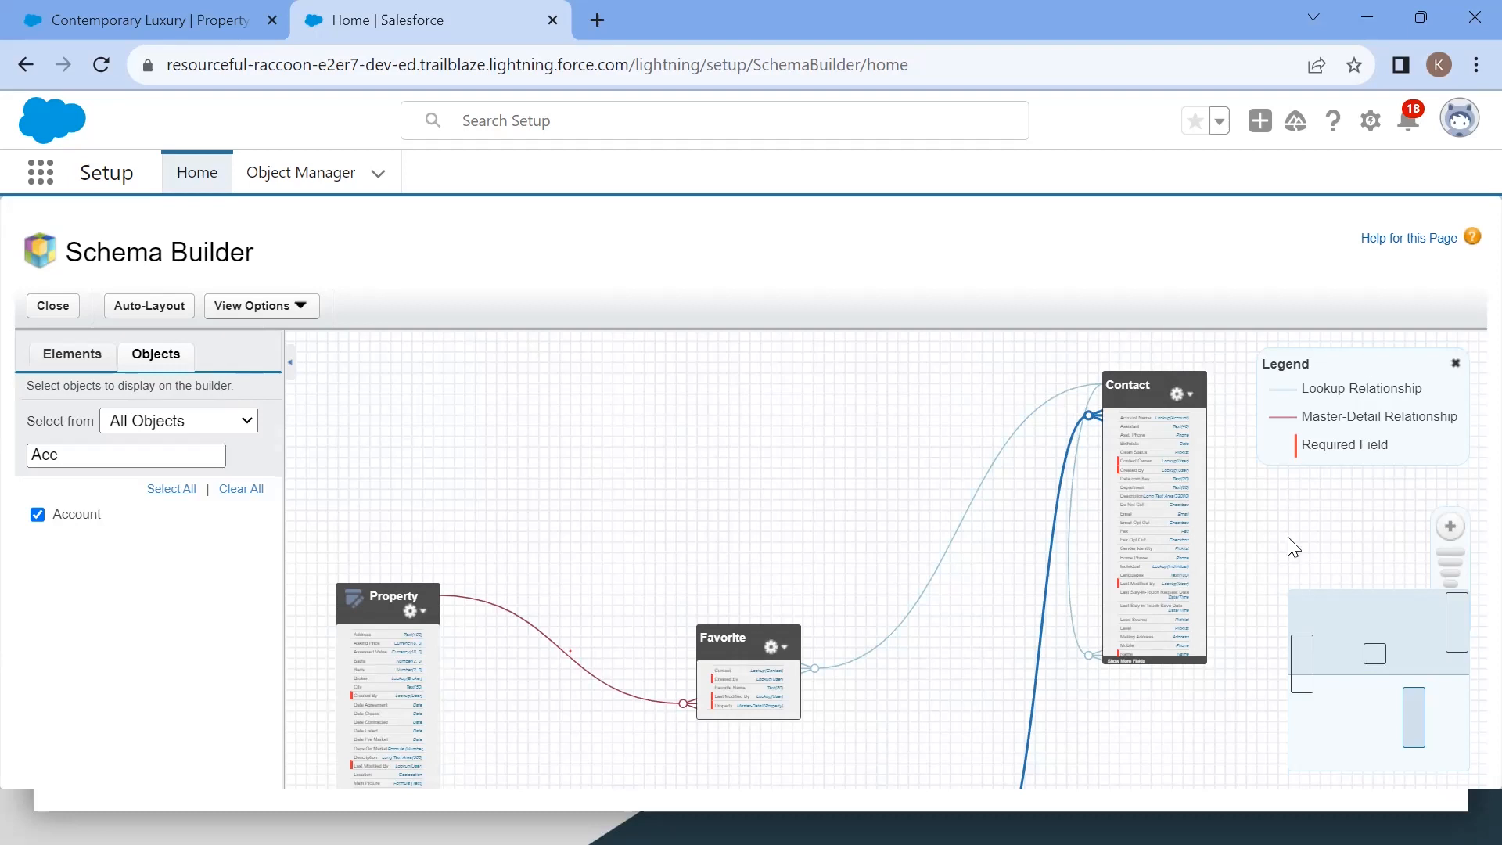
# Step: Inspect the Contact-to-Account lookup line and the Property object's field list and options on the schema canvas
pyautogui.scroll(5, 1103, 566)
pyautogui.scroll(-5, 1109, 576)
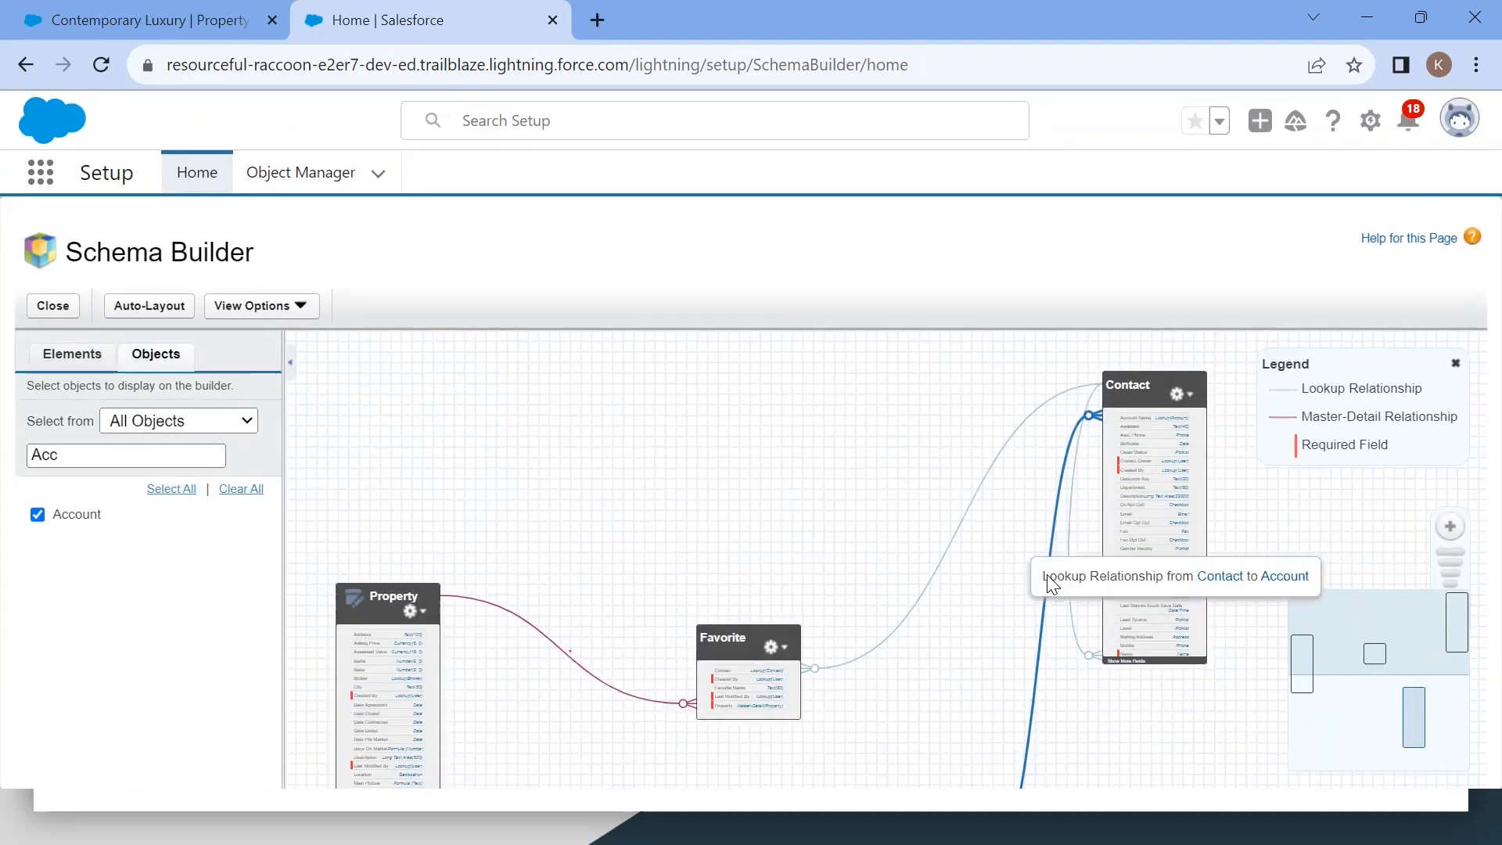
pyautogui.click(1152, 557)
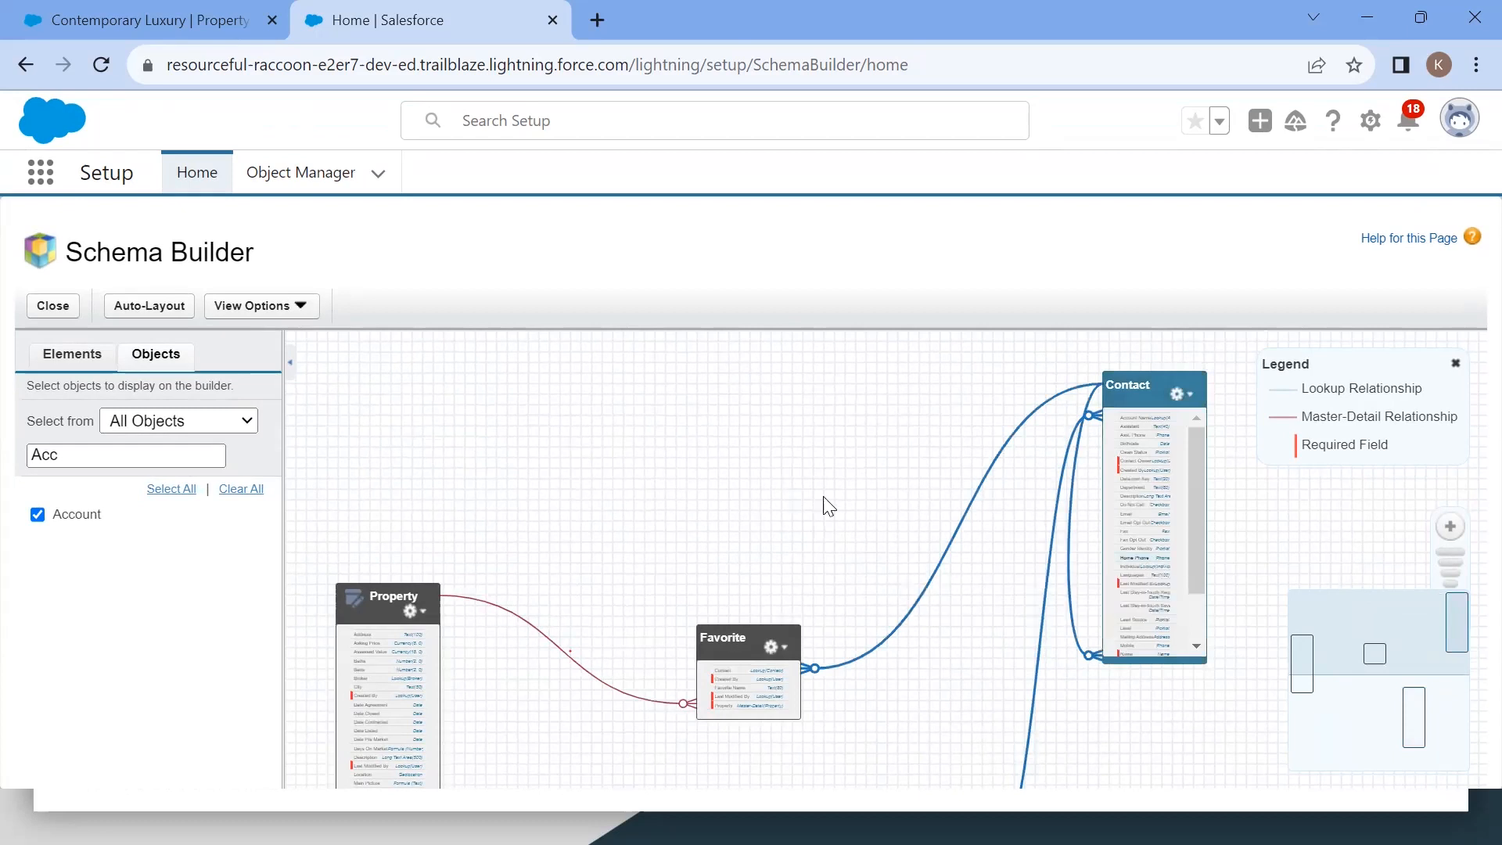
pyautogui.scroll(3, 753, 453)
pyautogui.scroll(-3, 753, 452)
pyautogui.scroll(3, 753, 453)
pyautogui.scroll(-1, 753, 453)
pyautogui.moveTo(687, 537); pyautogui.dragTo(1365, 348)
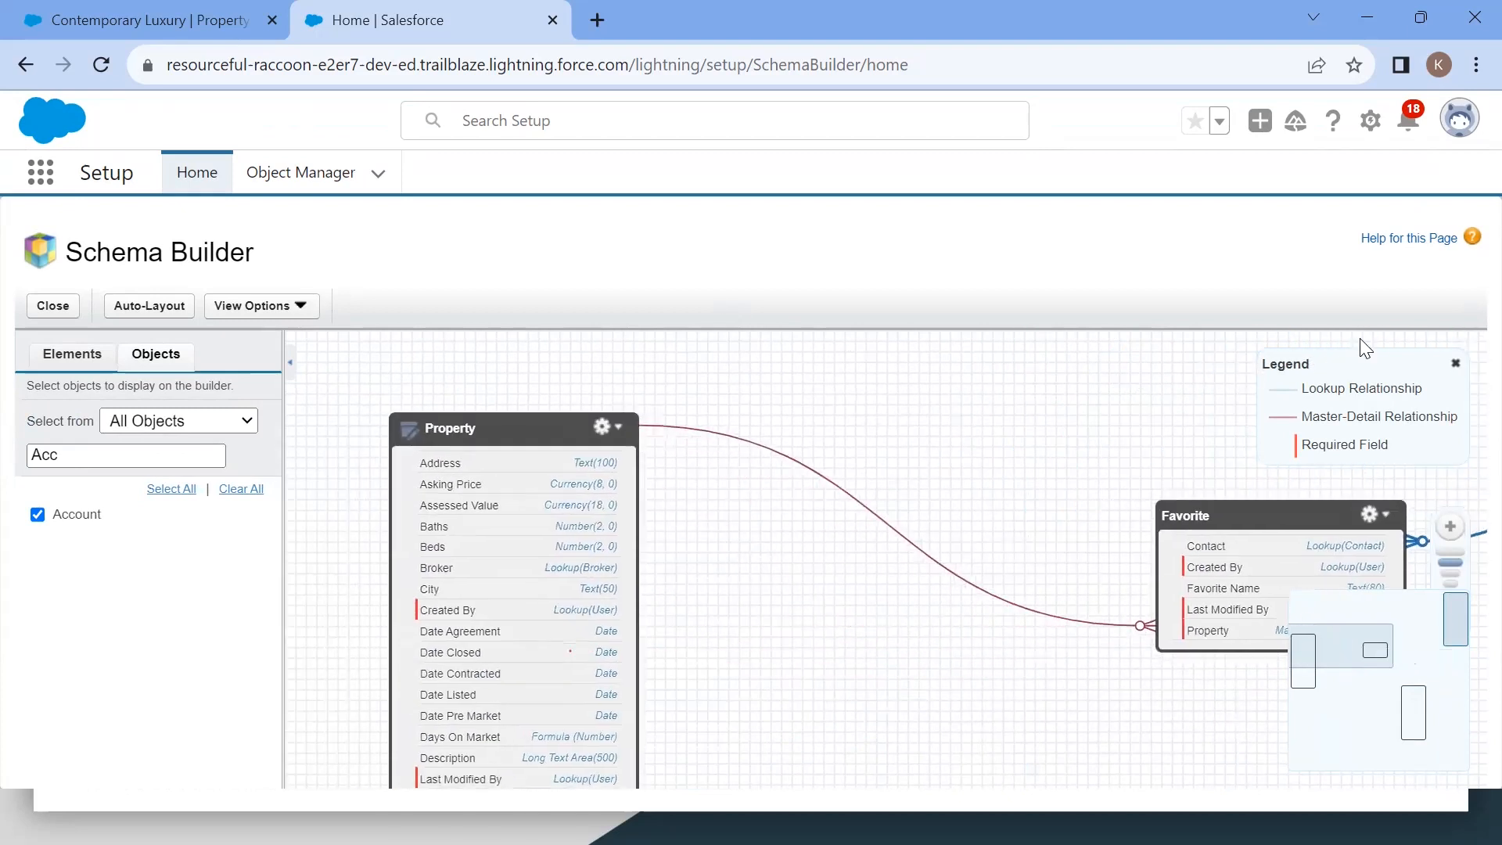
pyautogui.moveTo(982, 486); pyautogui.dragTo(1106, 459)
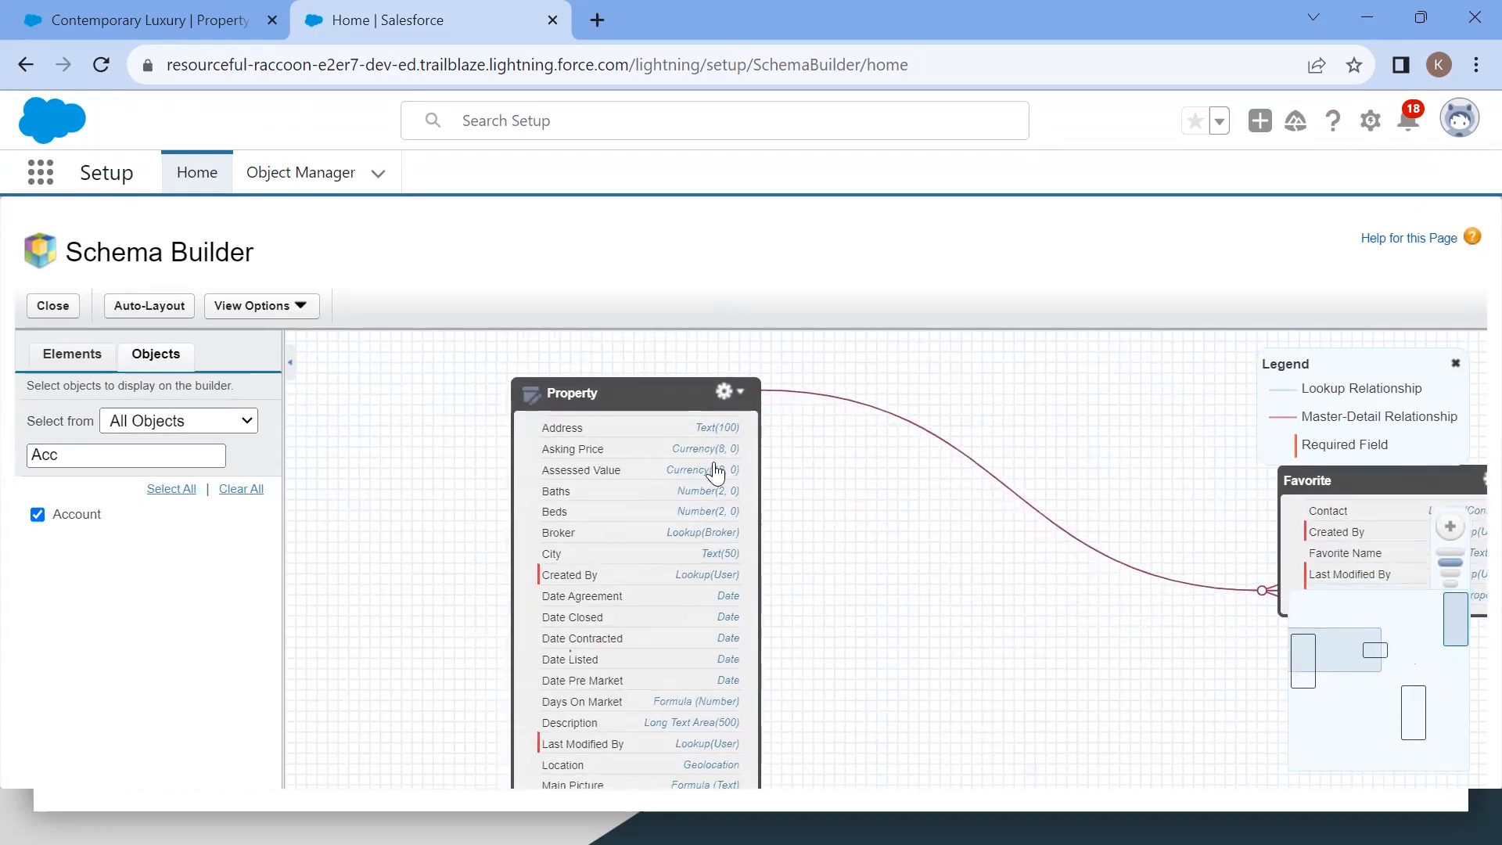
pyautogui.scroll(-2, 712, 687)
pyautogui.scroll(2, 712, 687)
pyautogui.scroll(-1, 711, 686)
pyautogui.moveTo(908, 662); pyautogui.dragTo(912, 570)
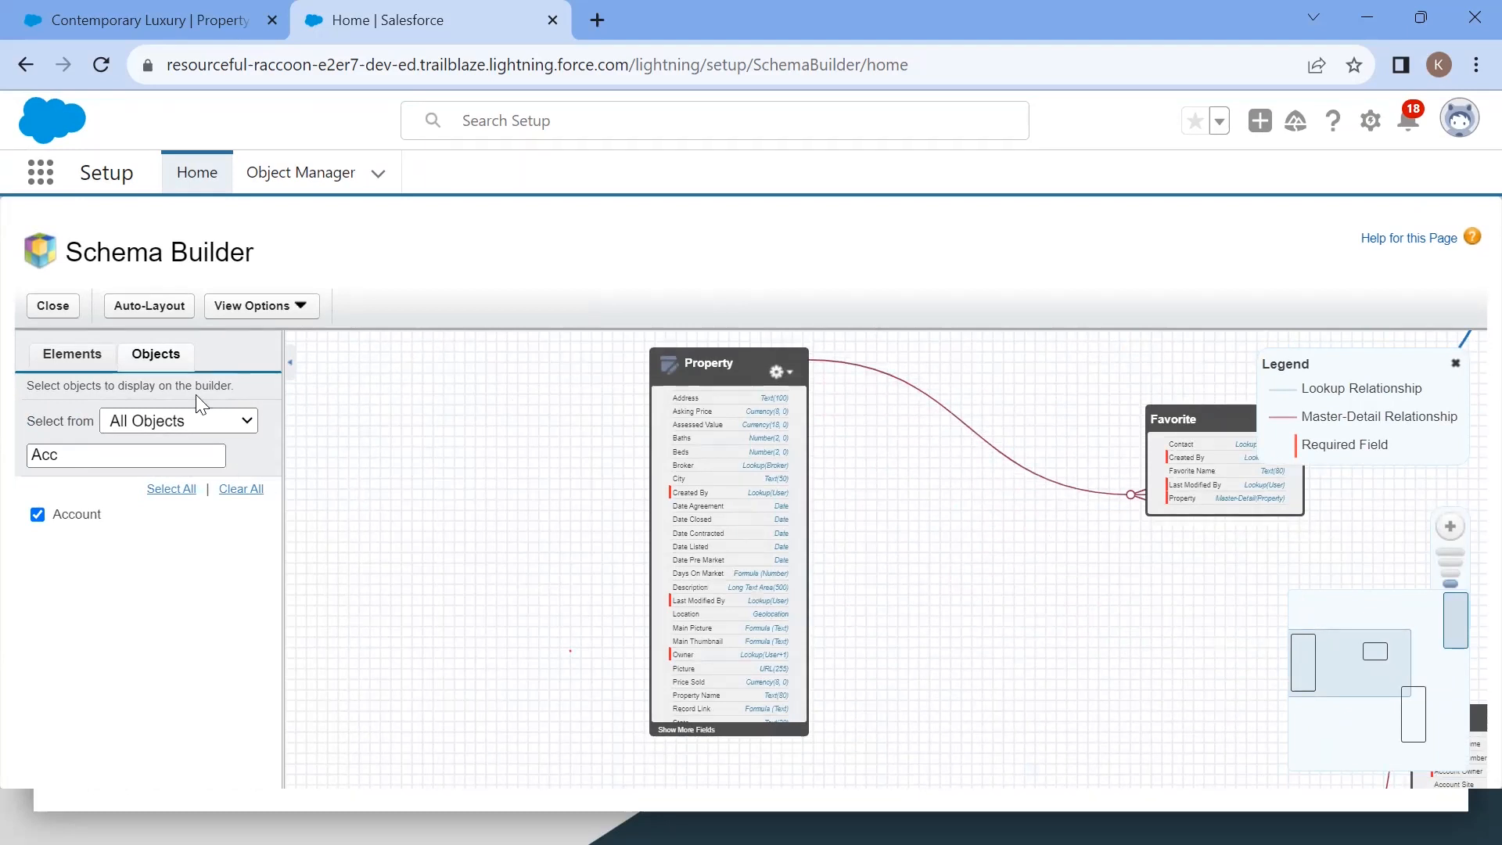
pyautogui.click(777, 373)
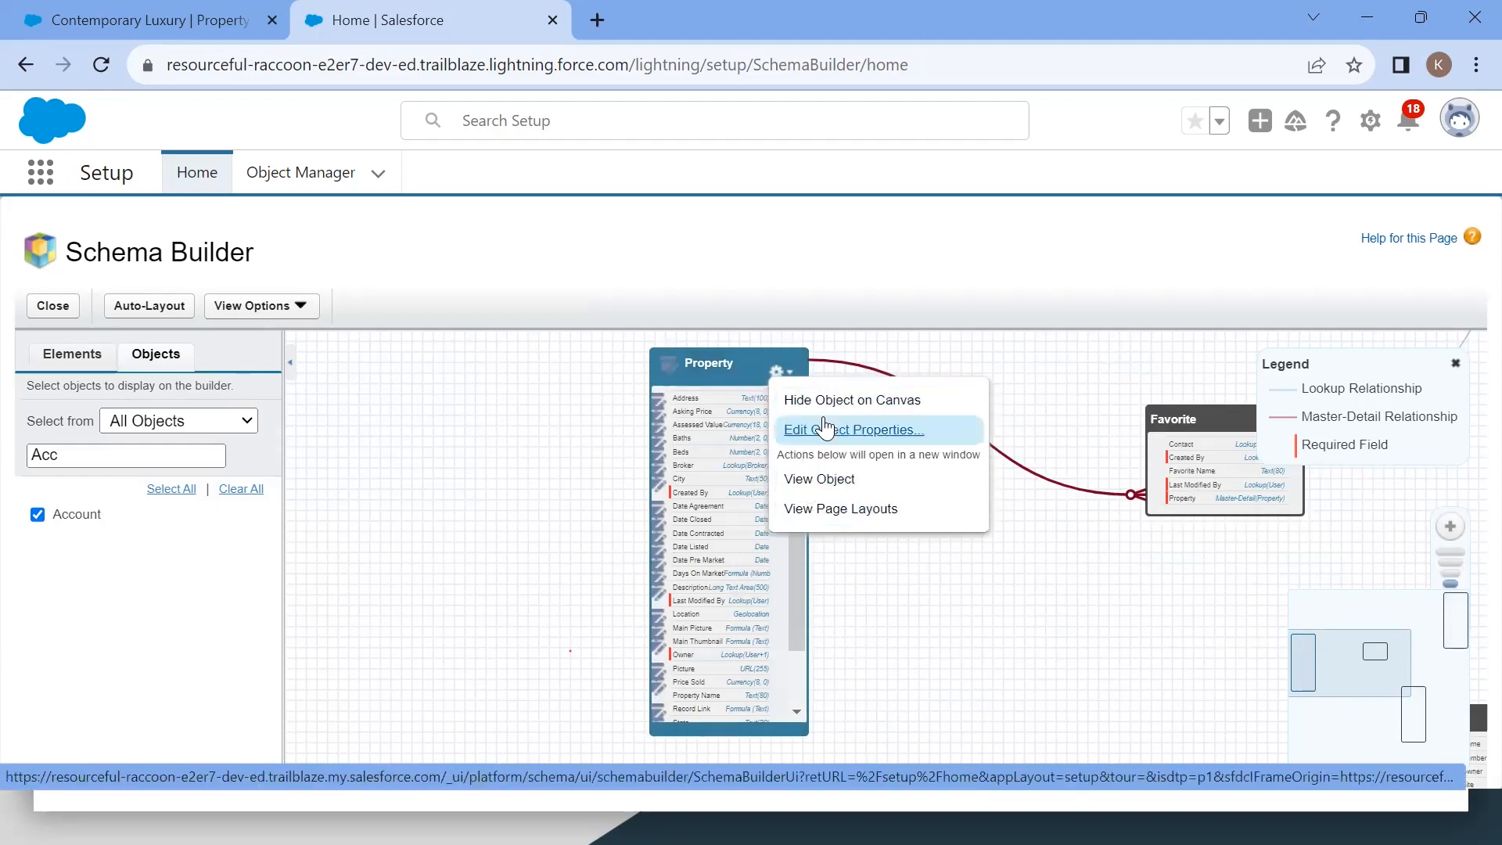
pyautogui.click(900, 602)
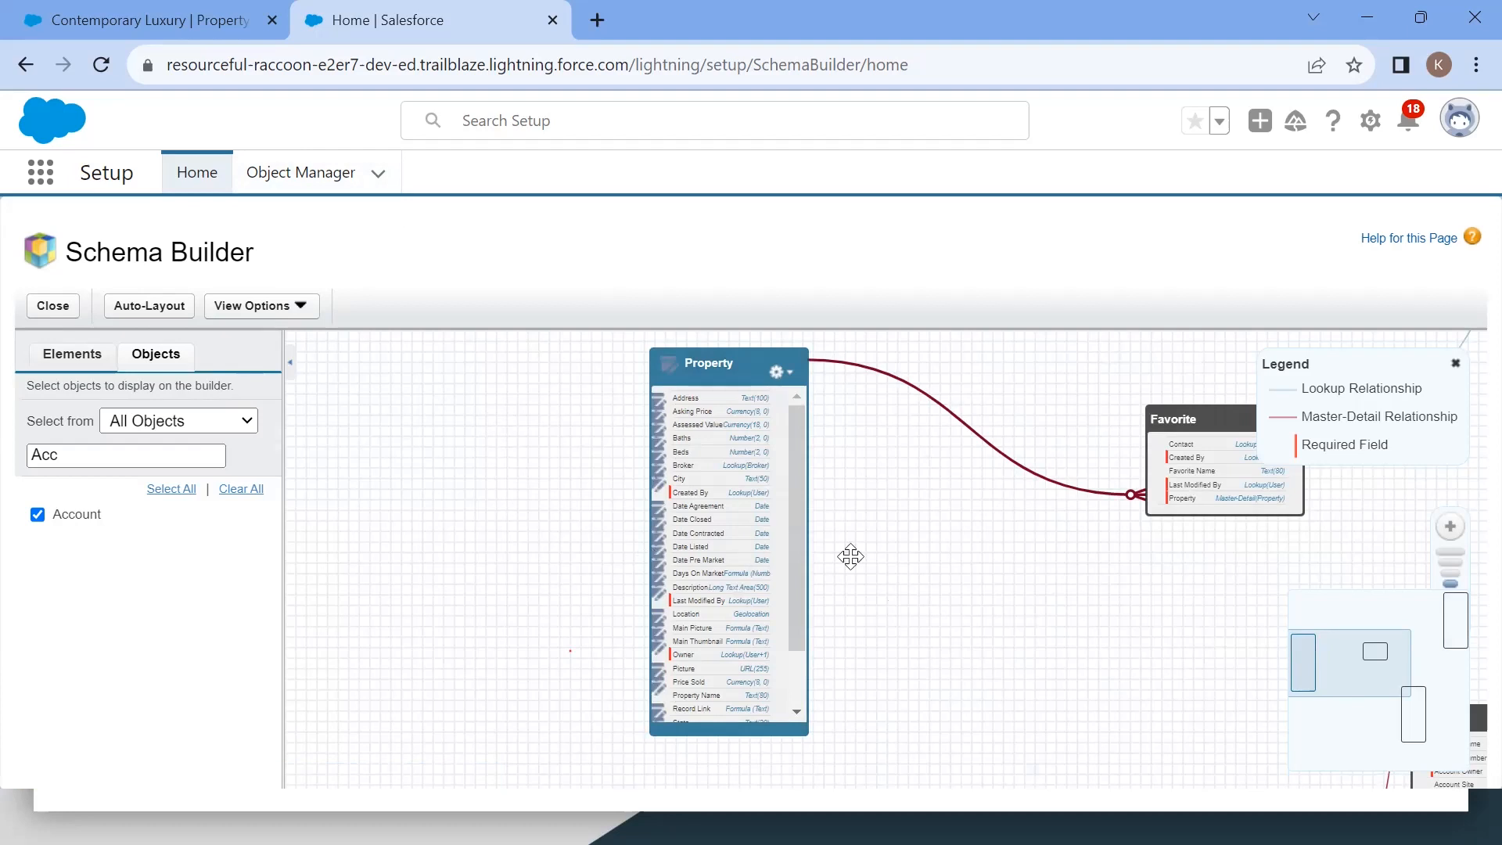
# Step: Search for and add the Offer object to the canvas, then arrange Offer and Favorite around Property
pyautogui.doubleClick(109, 464)
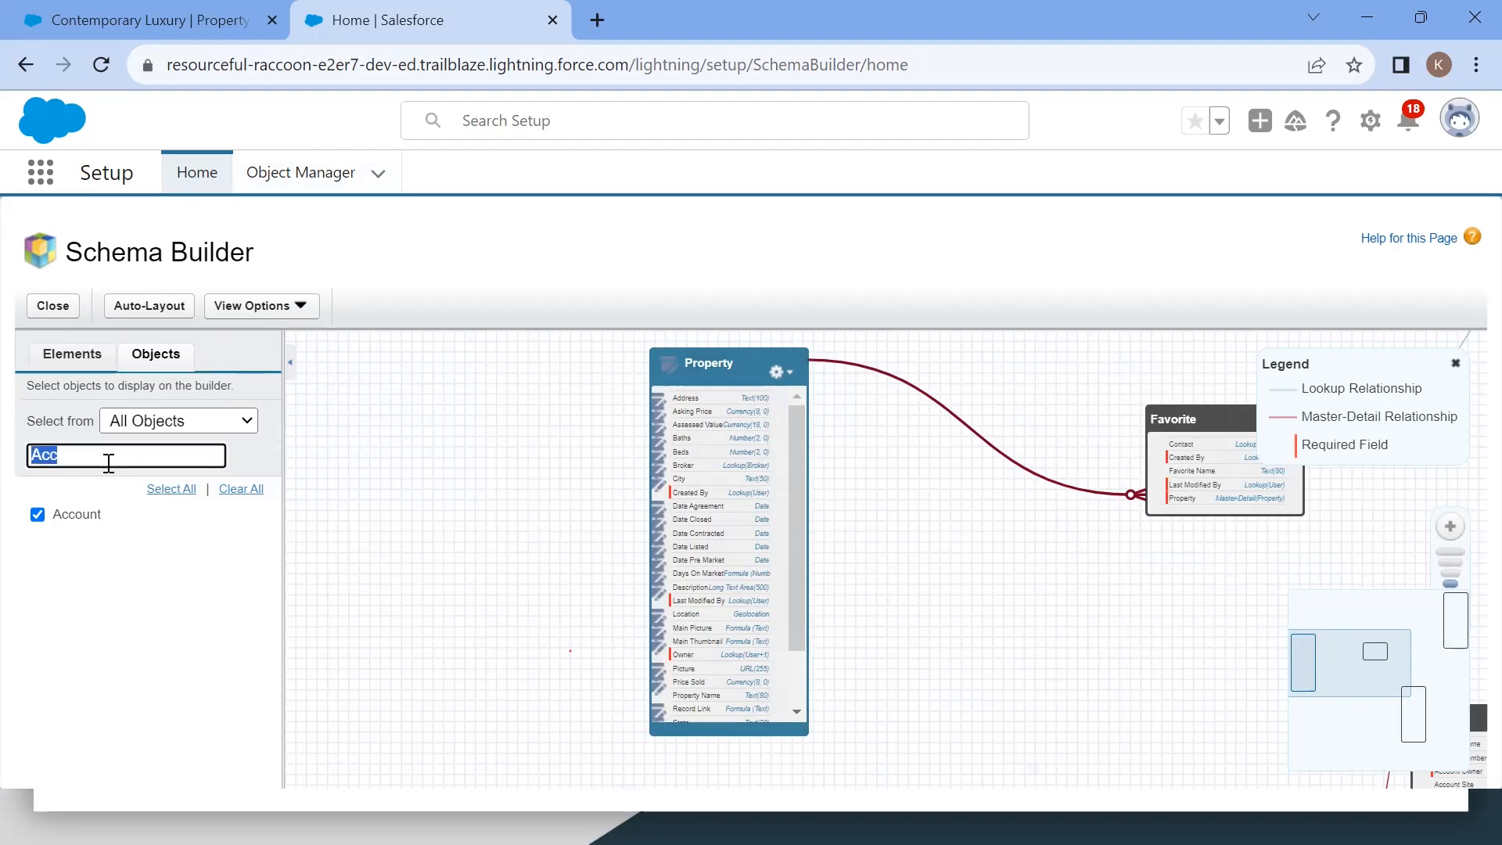
pyautogui.press('BackSpace')
pyautogui.write('off')
pyautogui.click(37, 513)
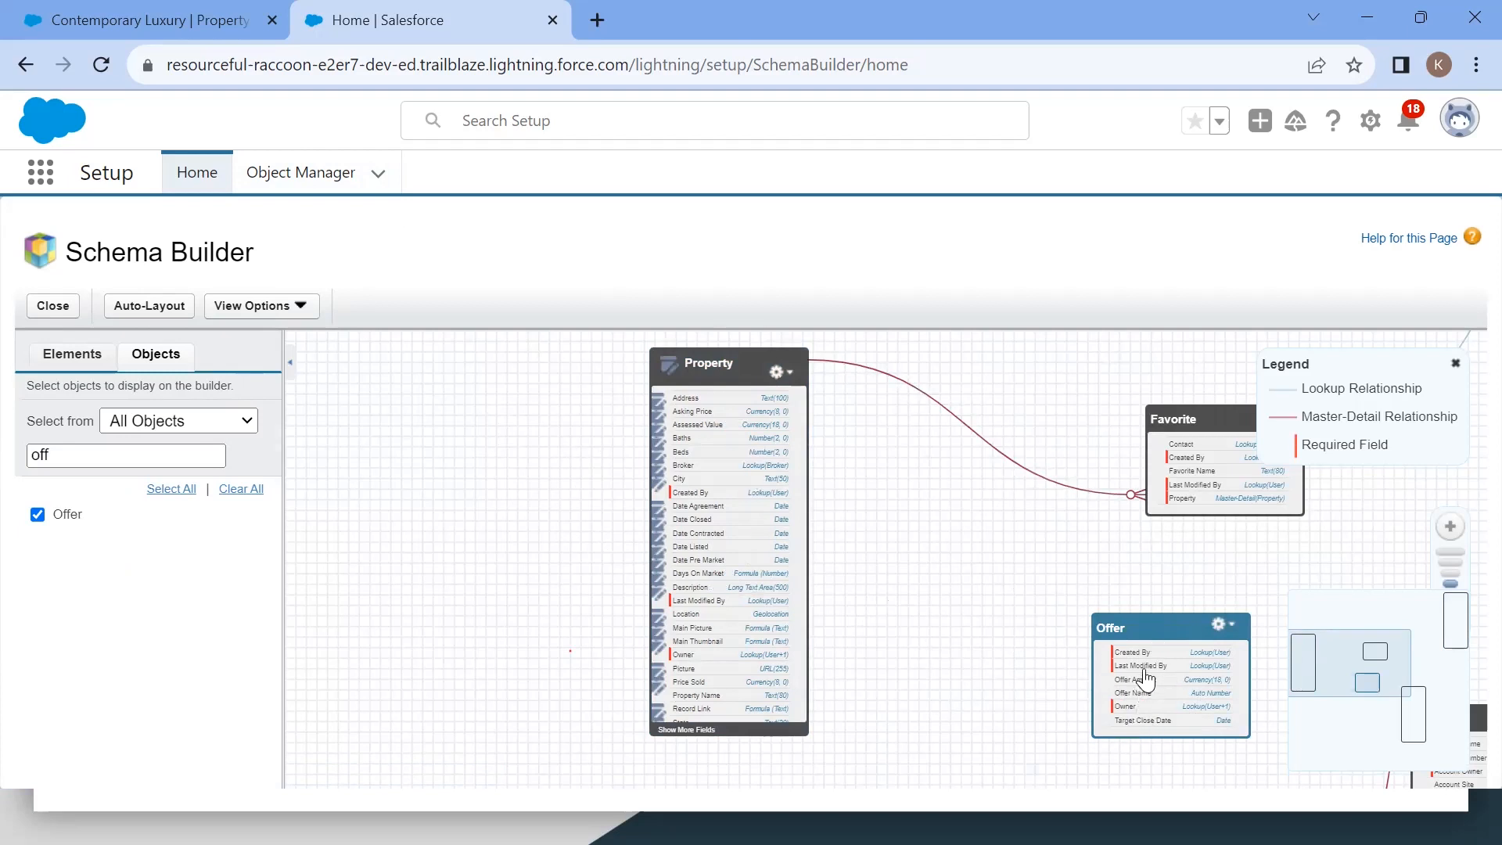
pyautogui.moveTo(1109, 611); pyautogui.dragTo(391, 463)
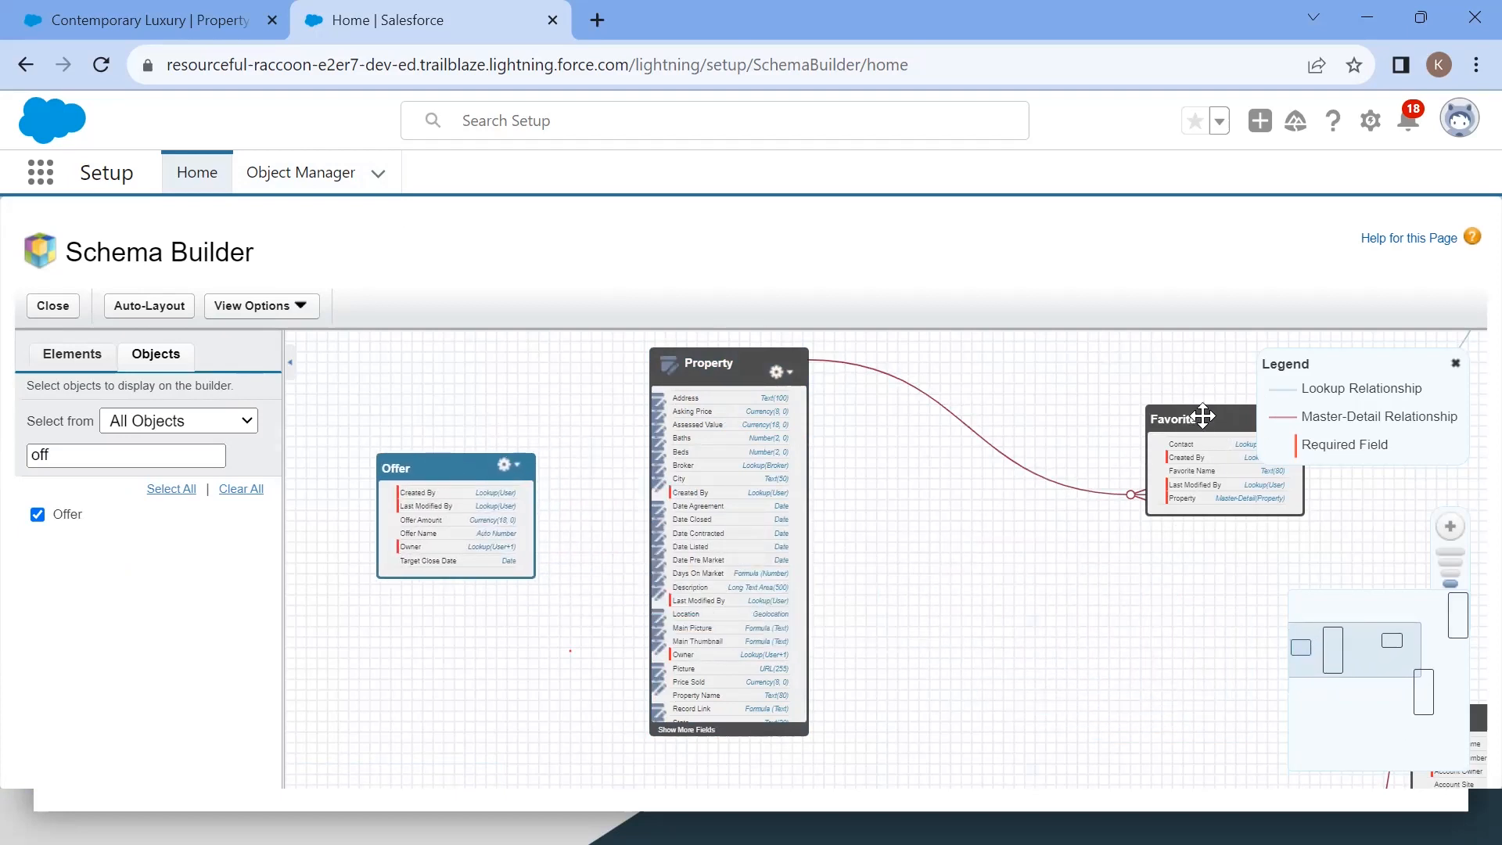
pyautogui.moveTo(1195, 426); pyautogui.dragTo(991, 514)
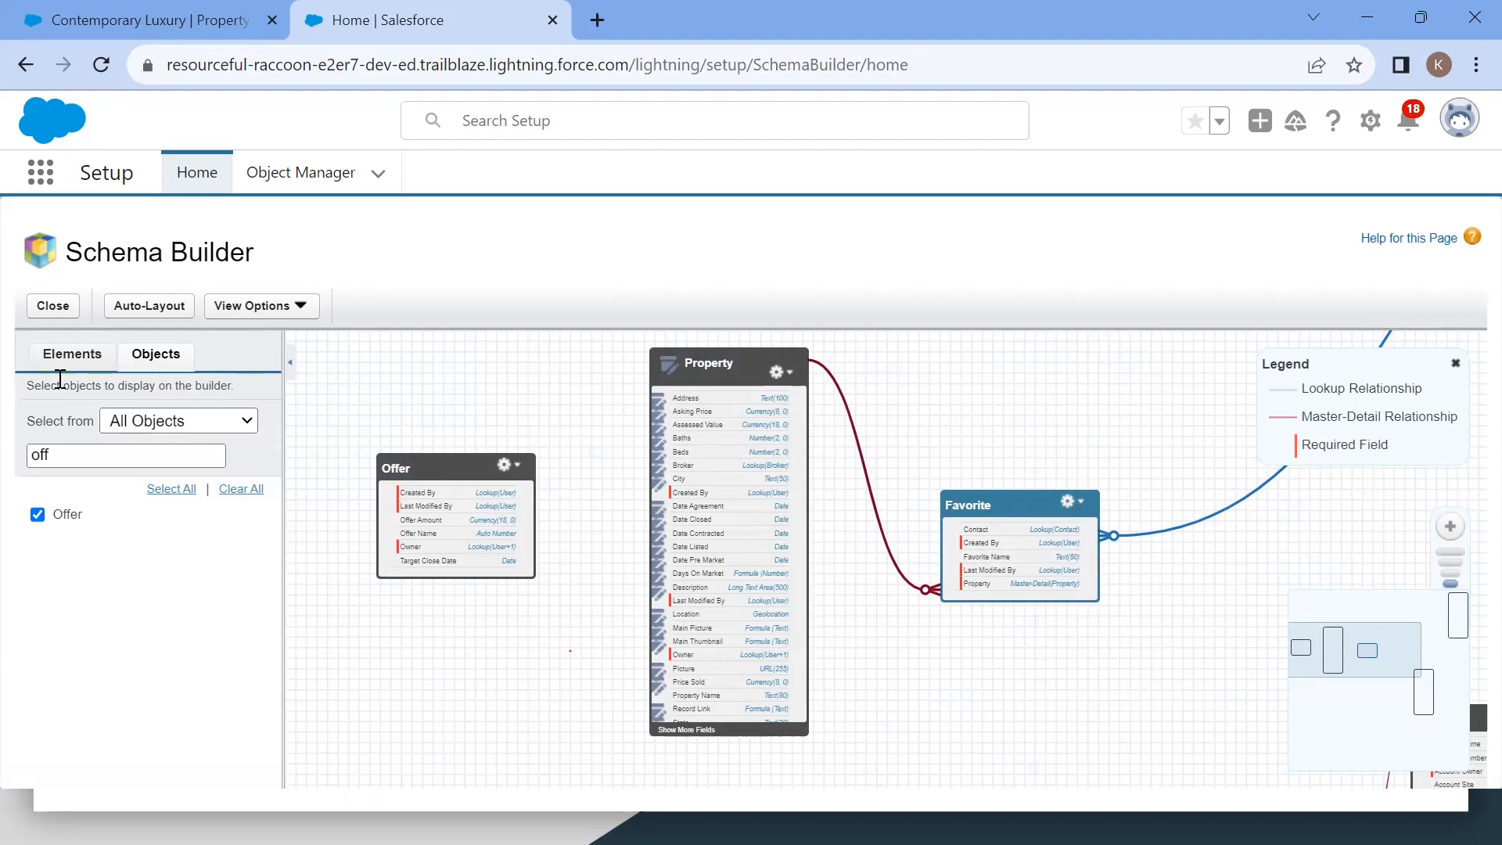
pyautogui.click(72, 355)
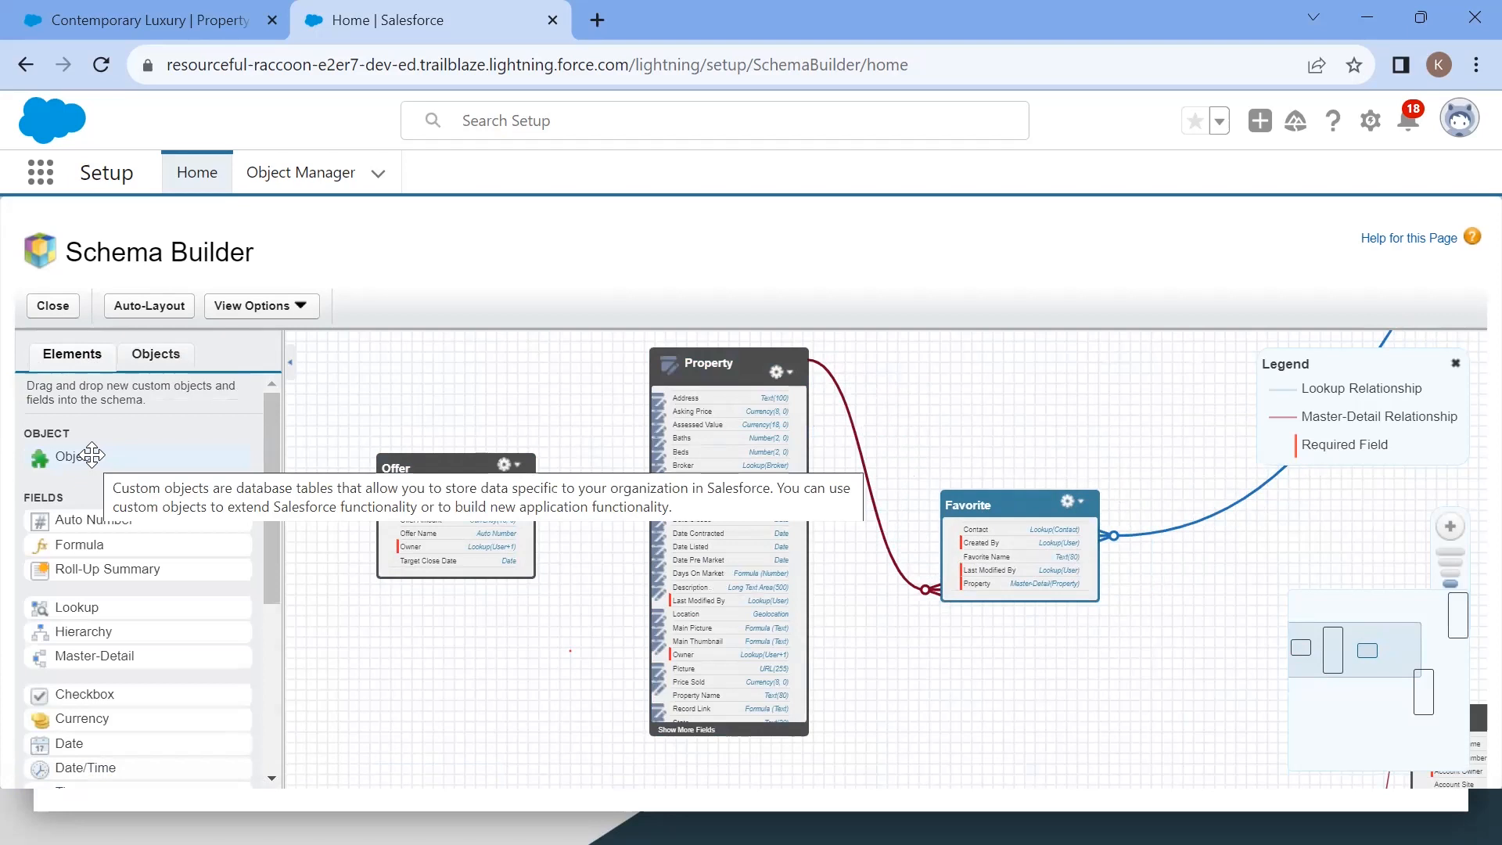
pyautogui.moveTo(92, 455); pyautogui.dragTo(399, 379)
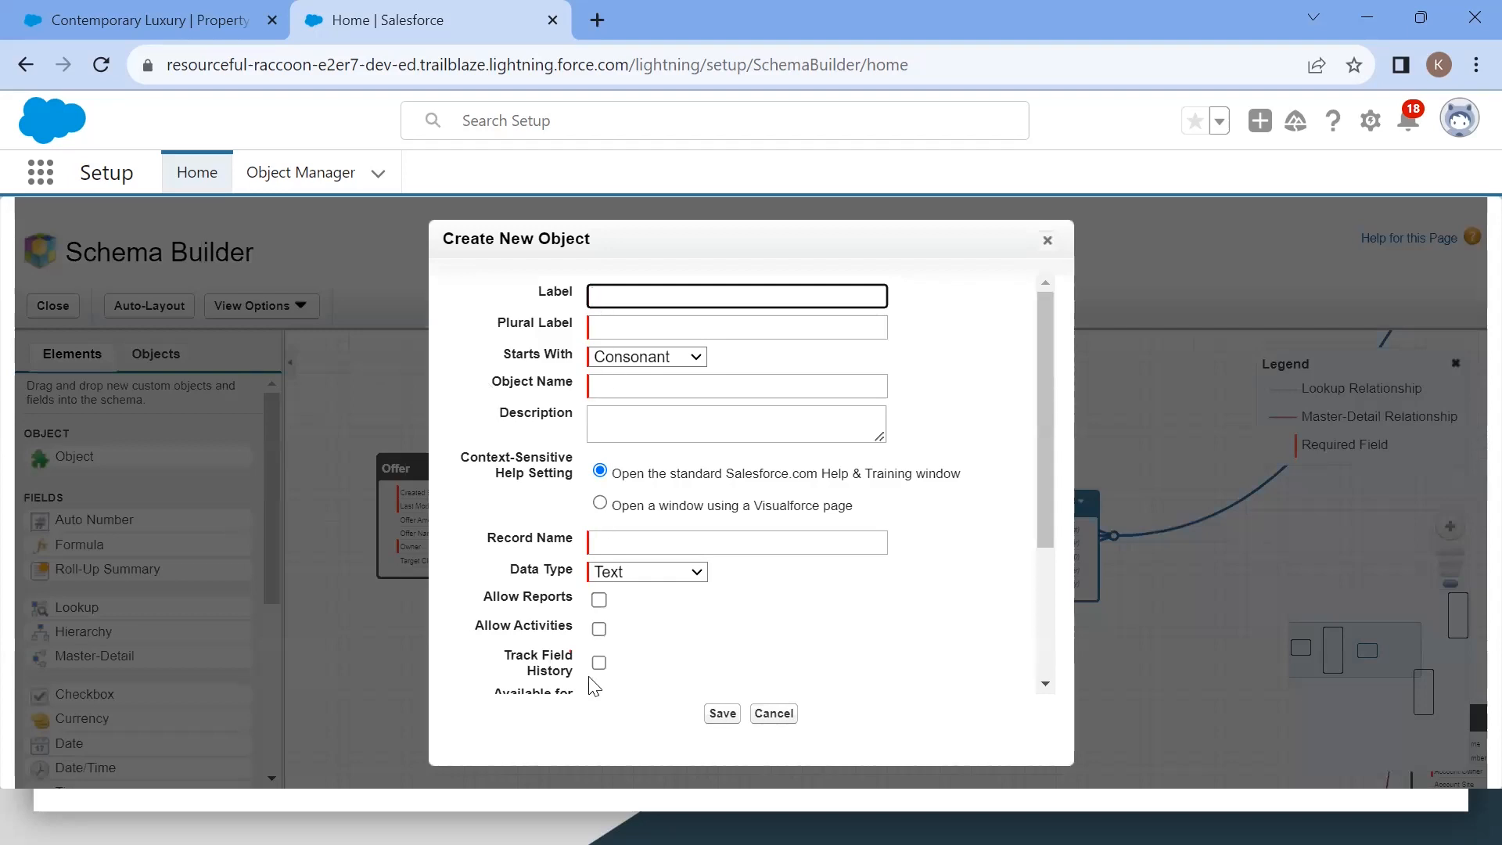
pyautogui.scroll(-3, 601, 546)
pyautogui.scroll(3, 634, 438)
pyautogui.click(1048, 242)
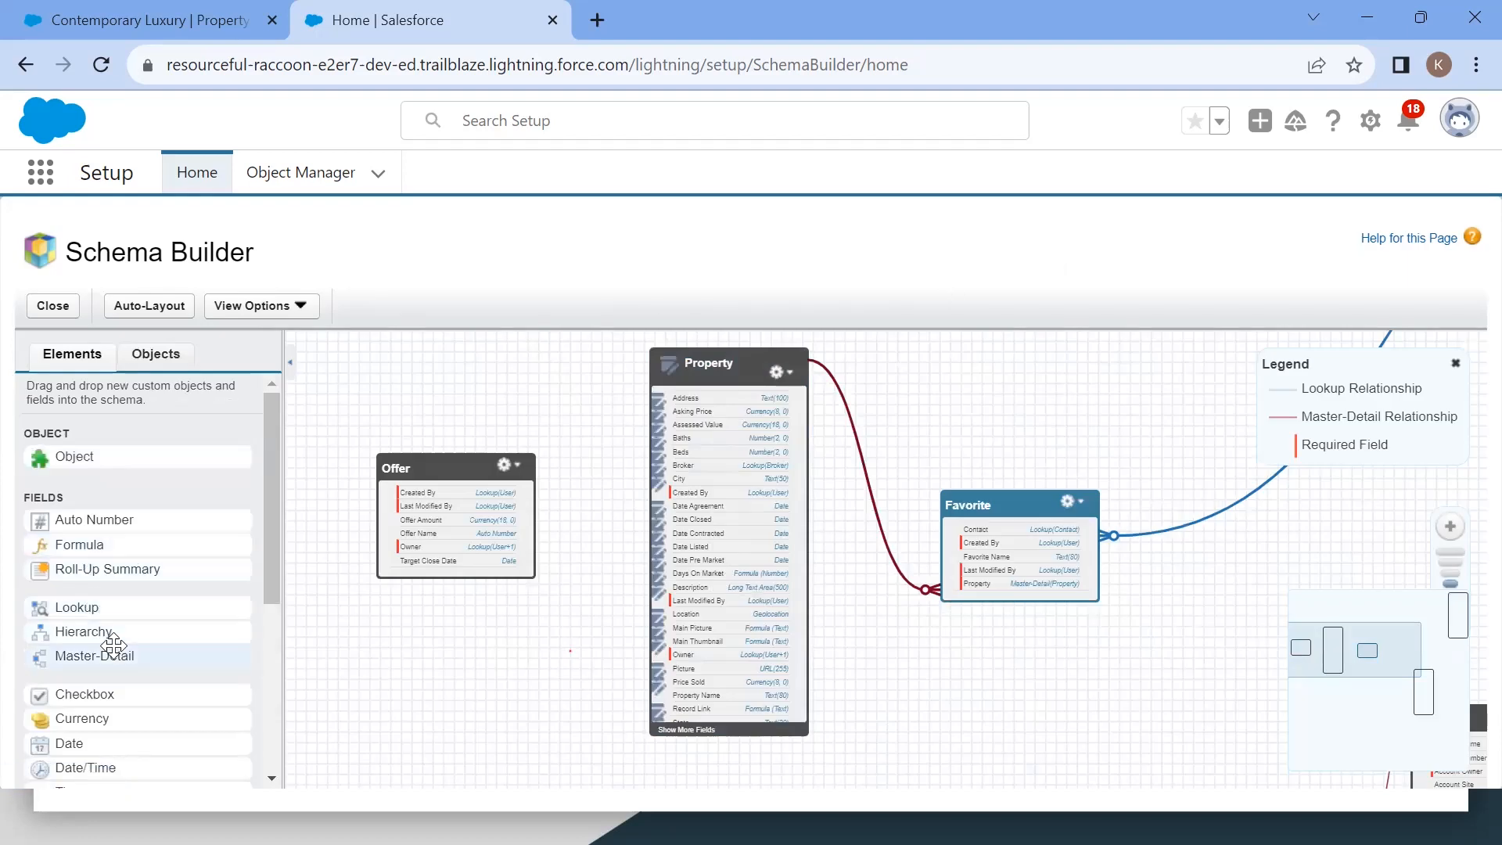
pyautogui.scroll(-2, 100, 635)
pyautogui.moveTo(94, 613); pyautogui.dragTo(460, 529)
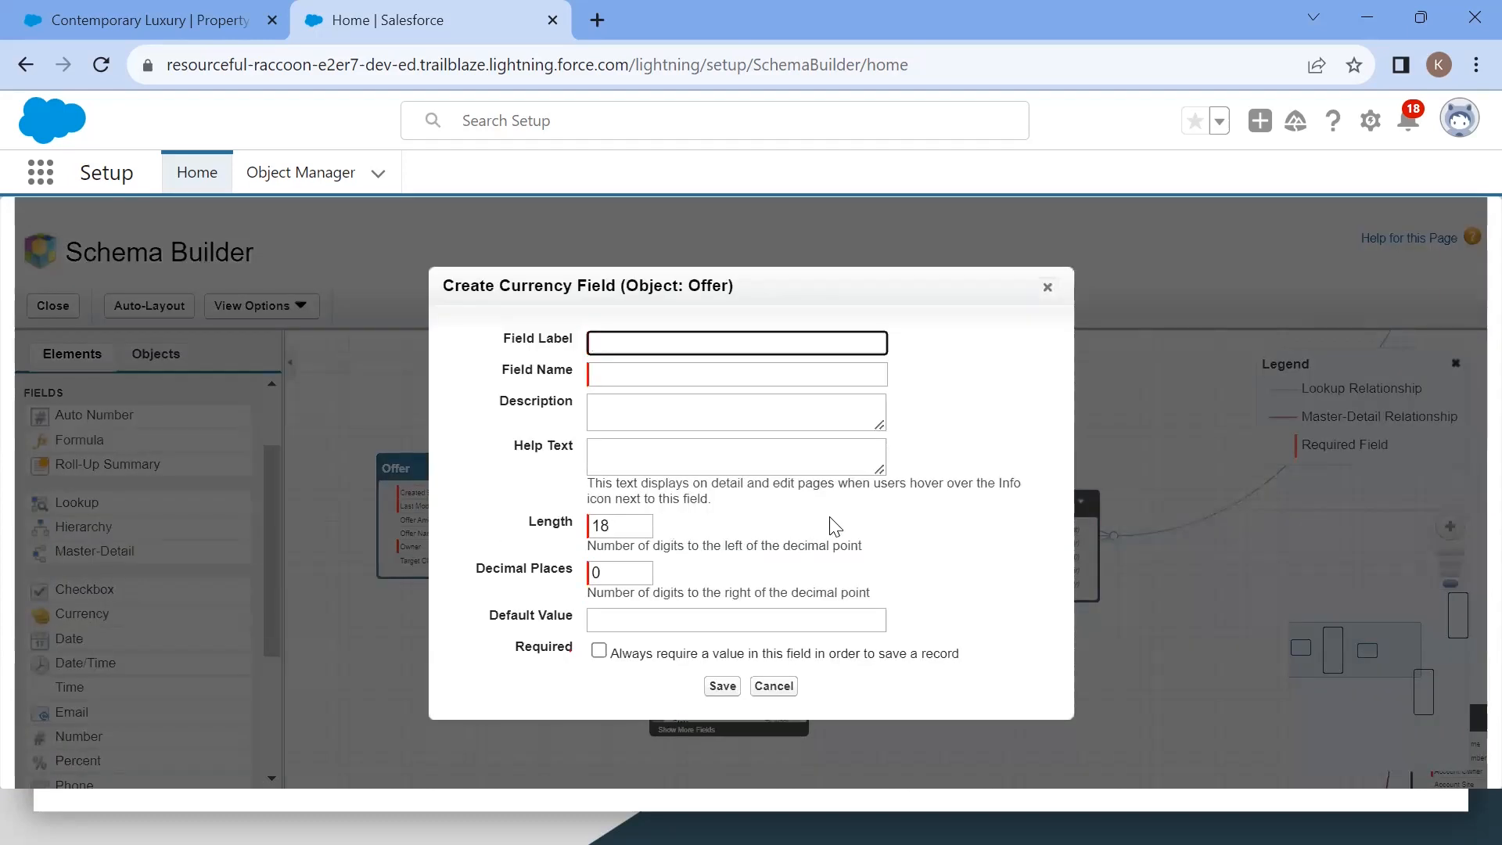
pyautogui.click(1046, 287)
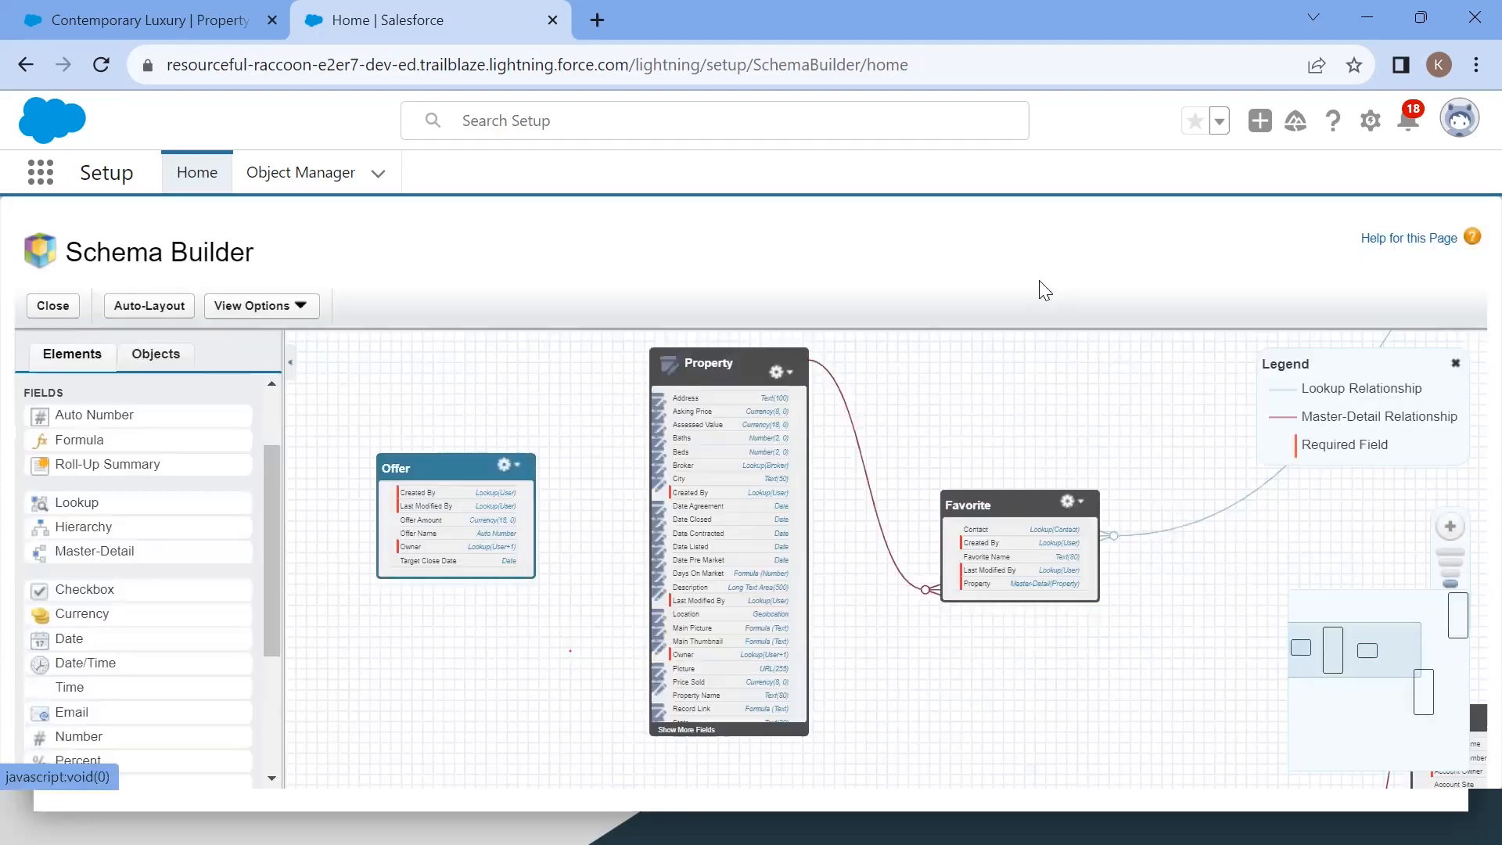
# Step: Open Object Manager in a new tab and start a new custom field on the Account object
pyautogui.rightClick(298, 179)
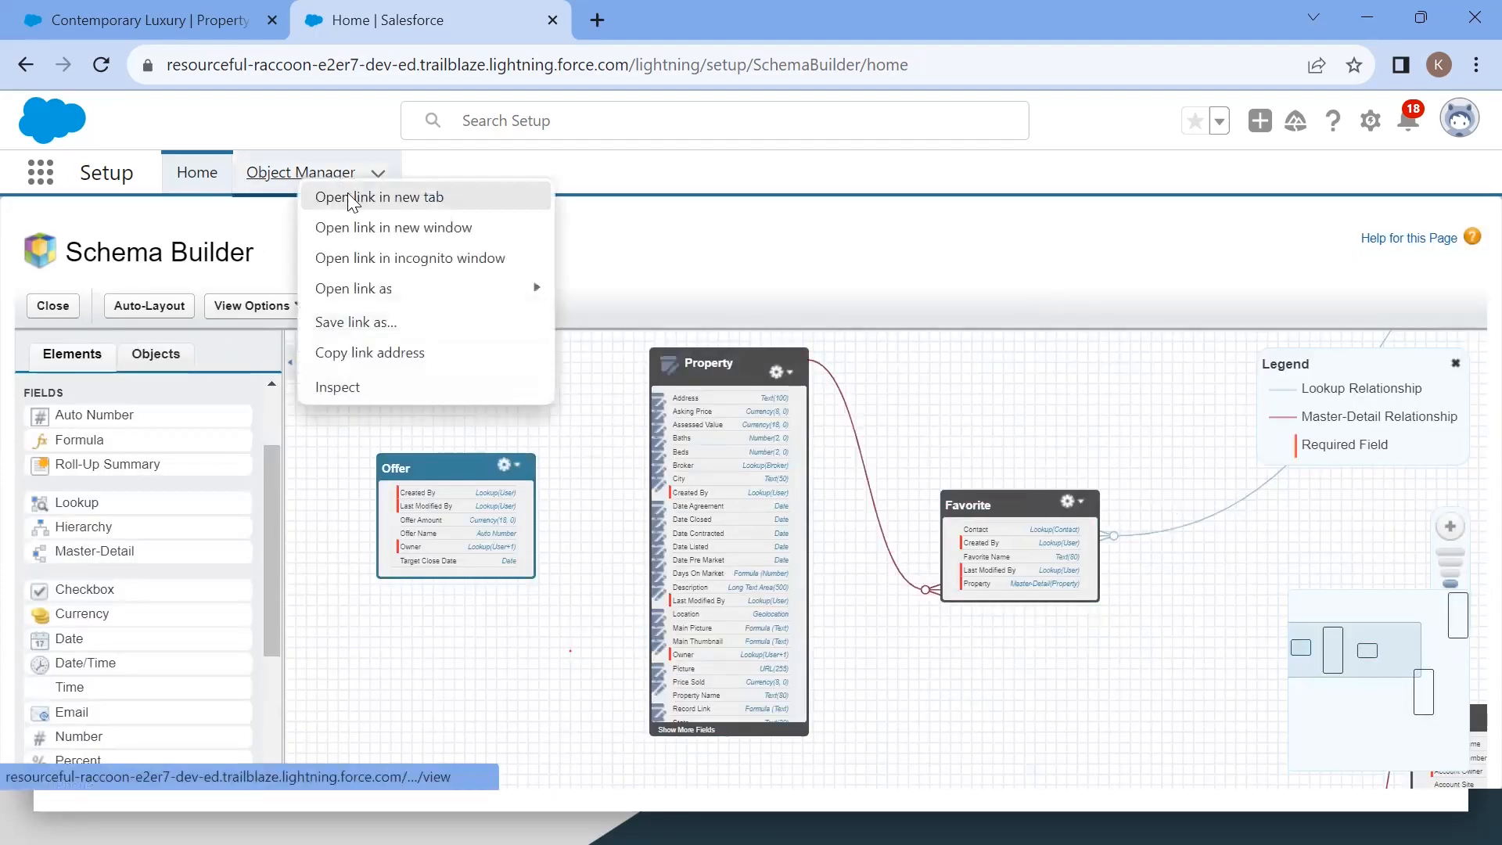
pyautogui.click(349, 197)
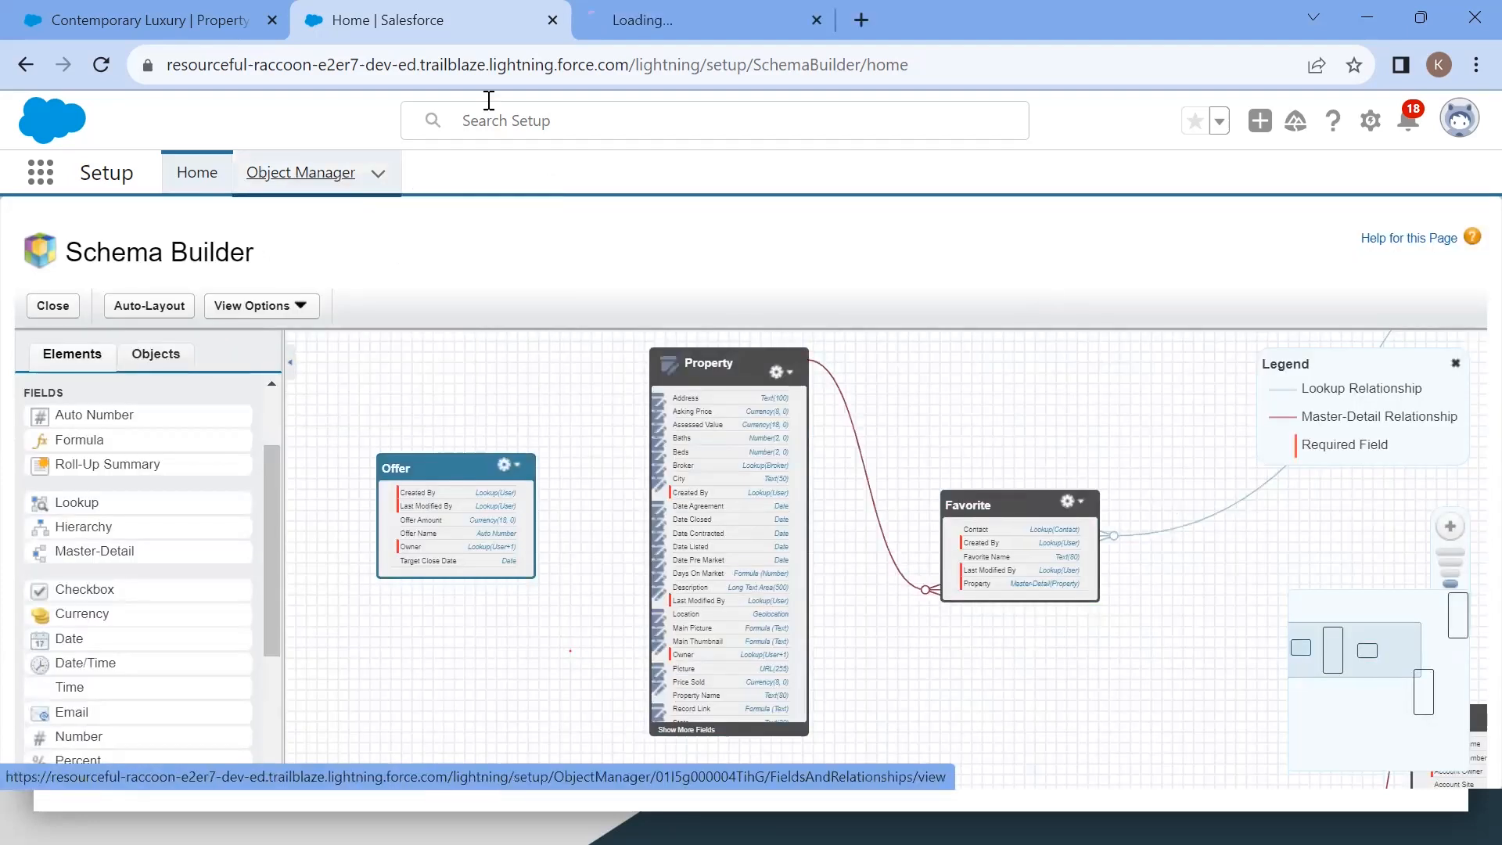
pyautogui.click(612, 34)
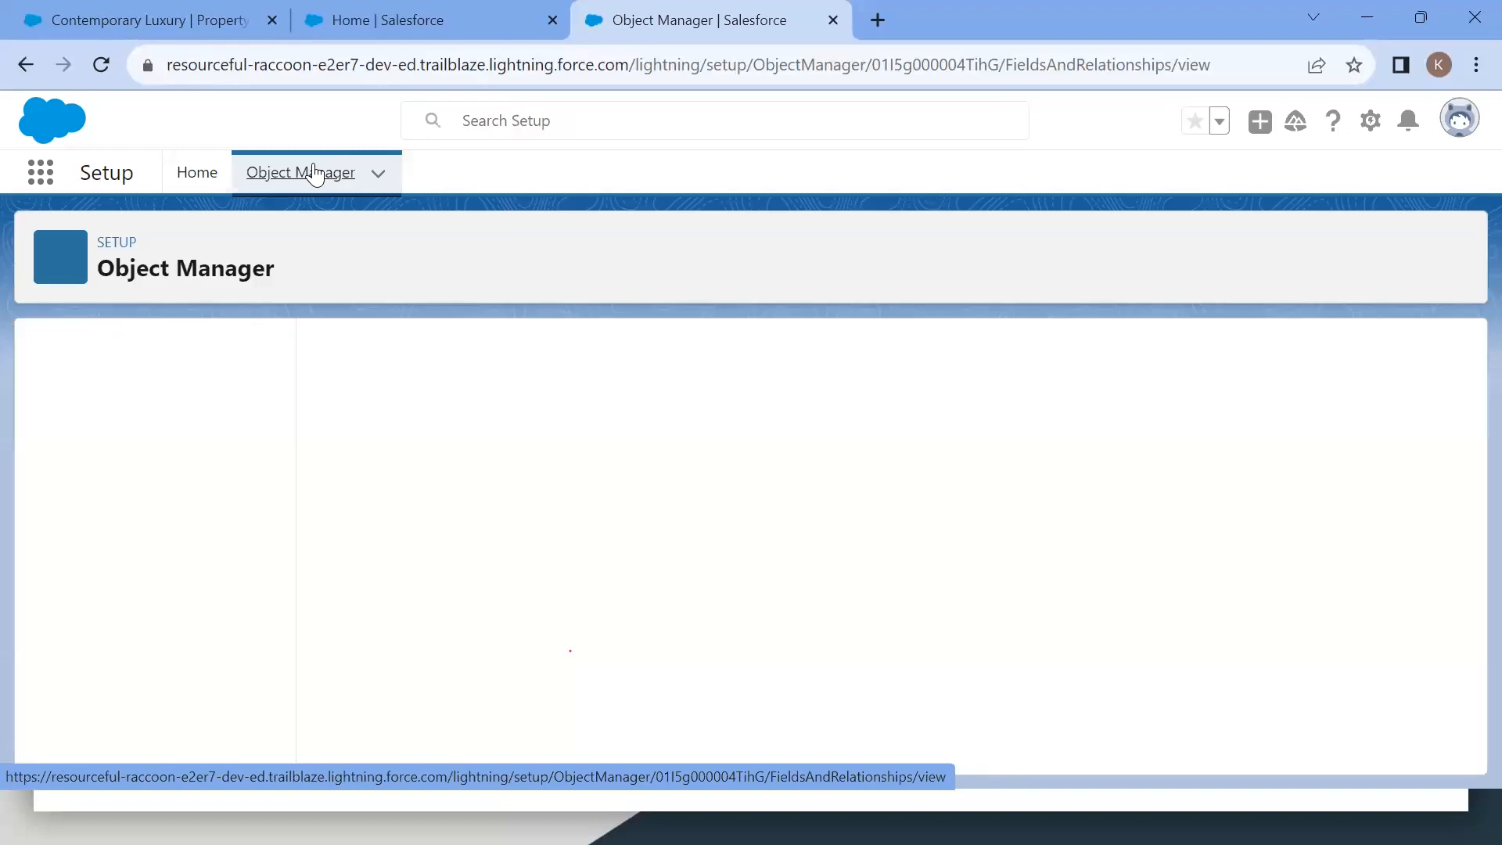
pyautogui.click(312, 169)
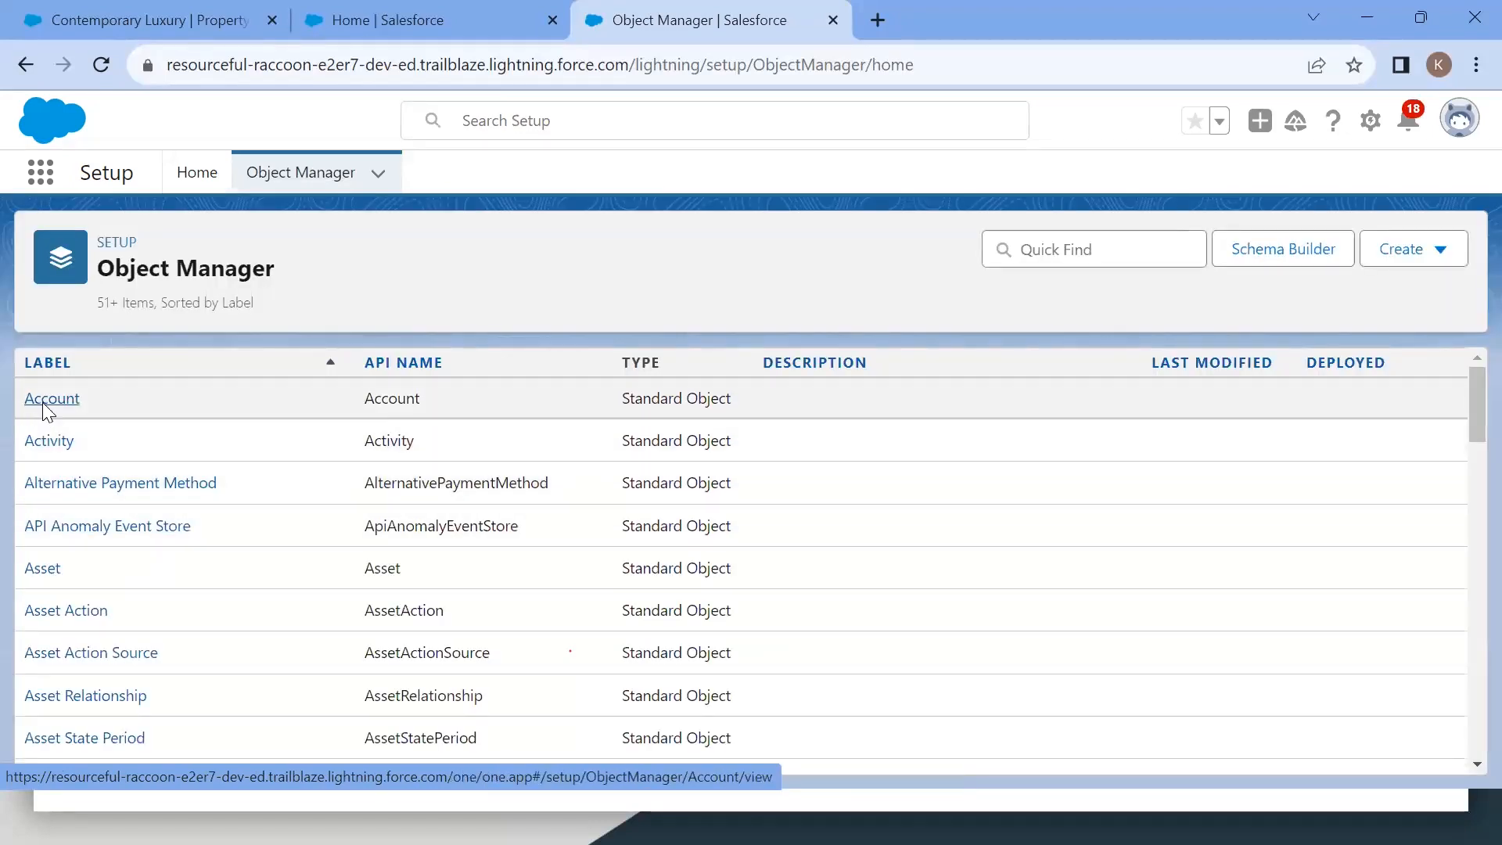
pyautogui.click(42, 403)
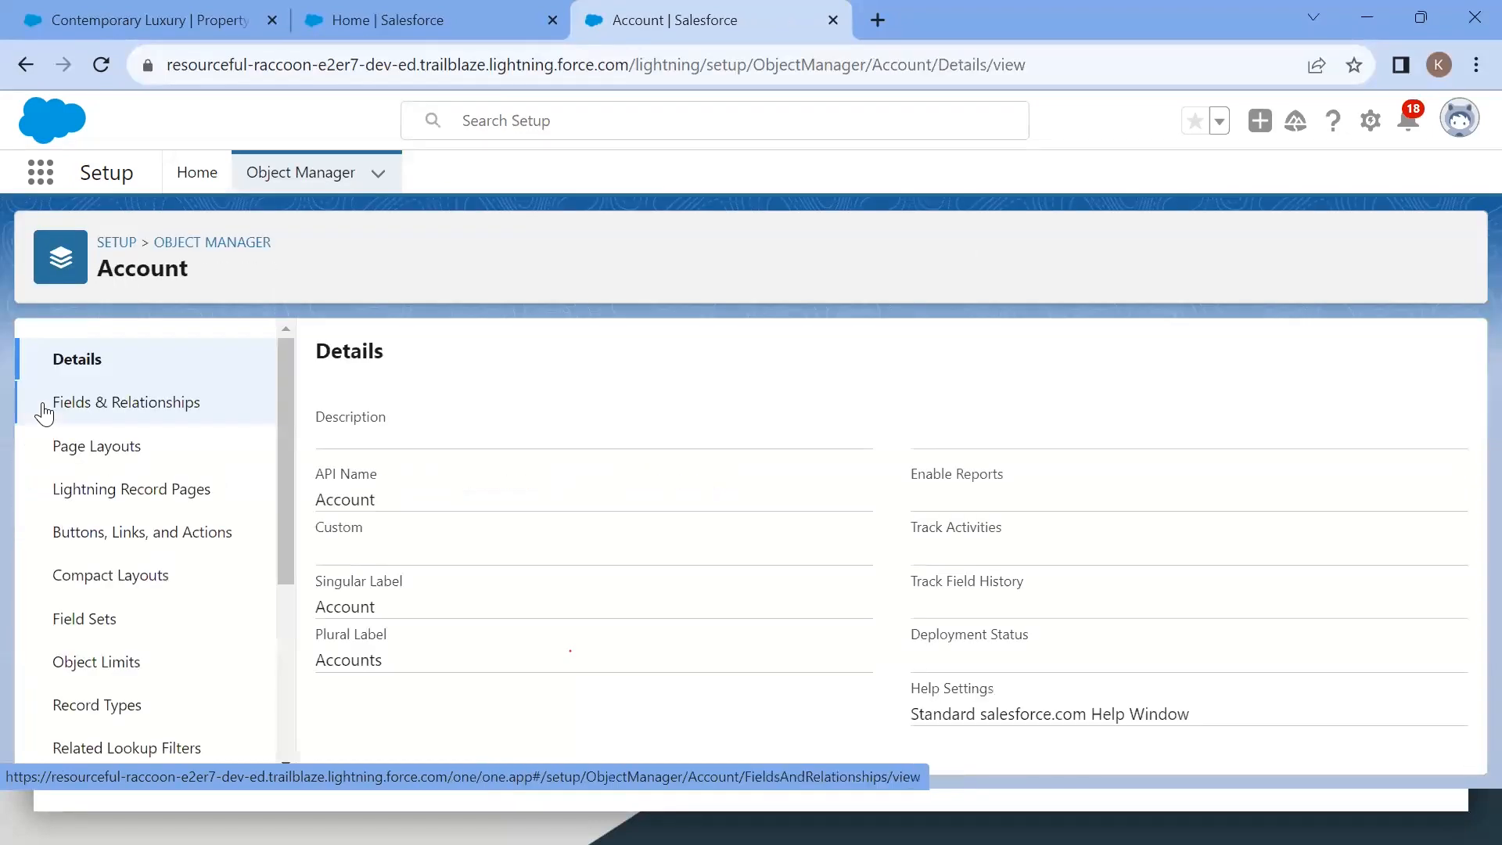
pyautogui.click(140, 420)
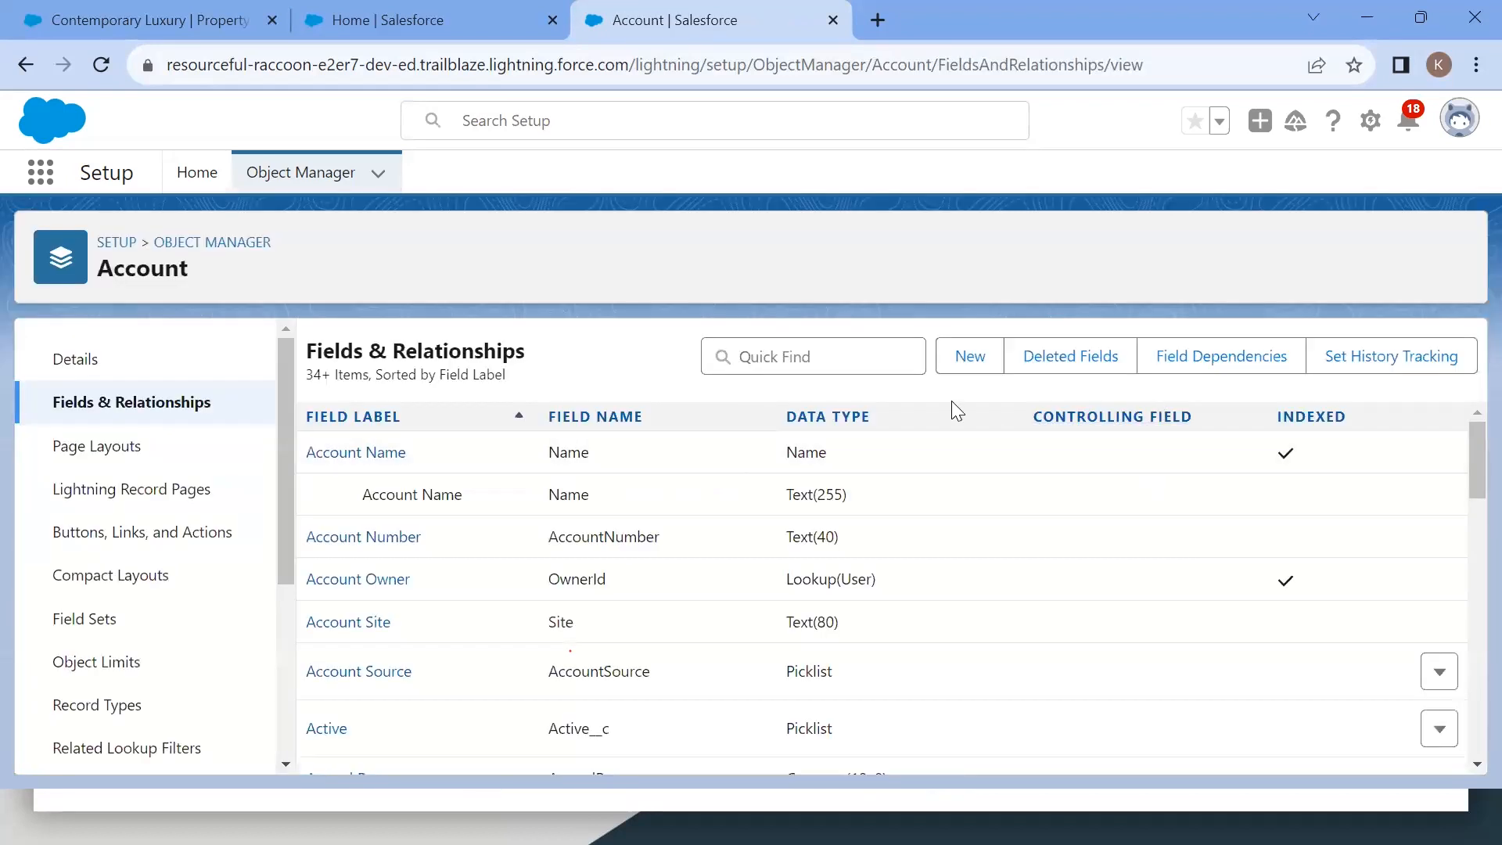
pyautogui.click(972, 367)
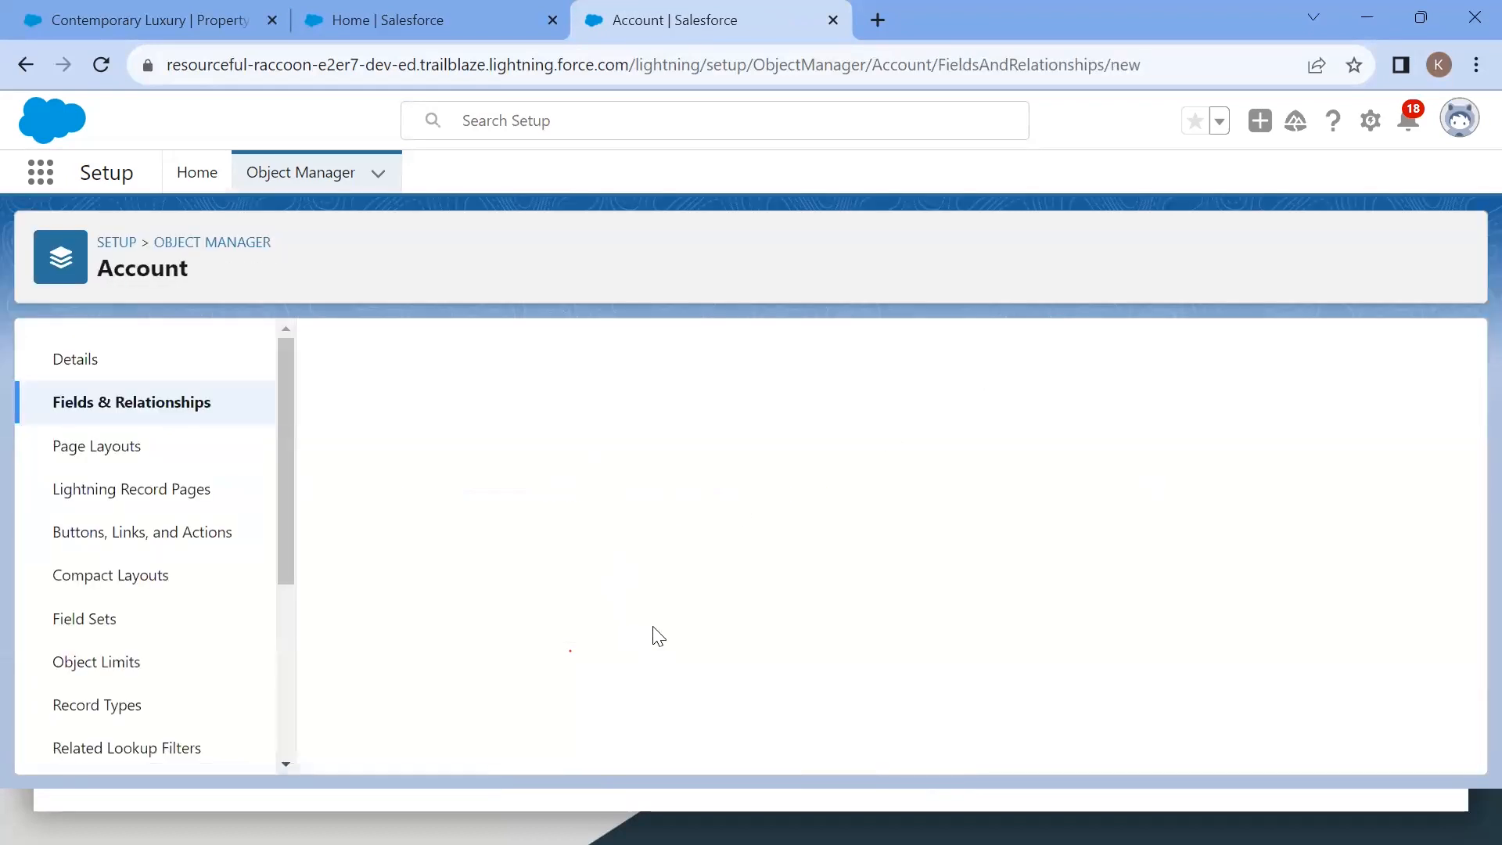
pyautogui.scroll(-3, 660, 577)
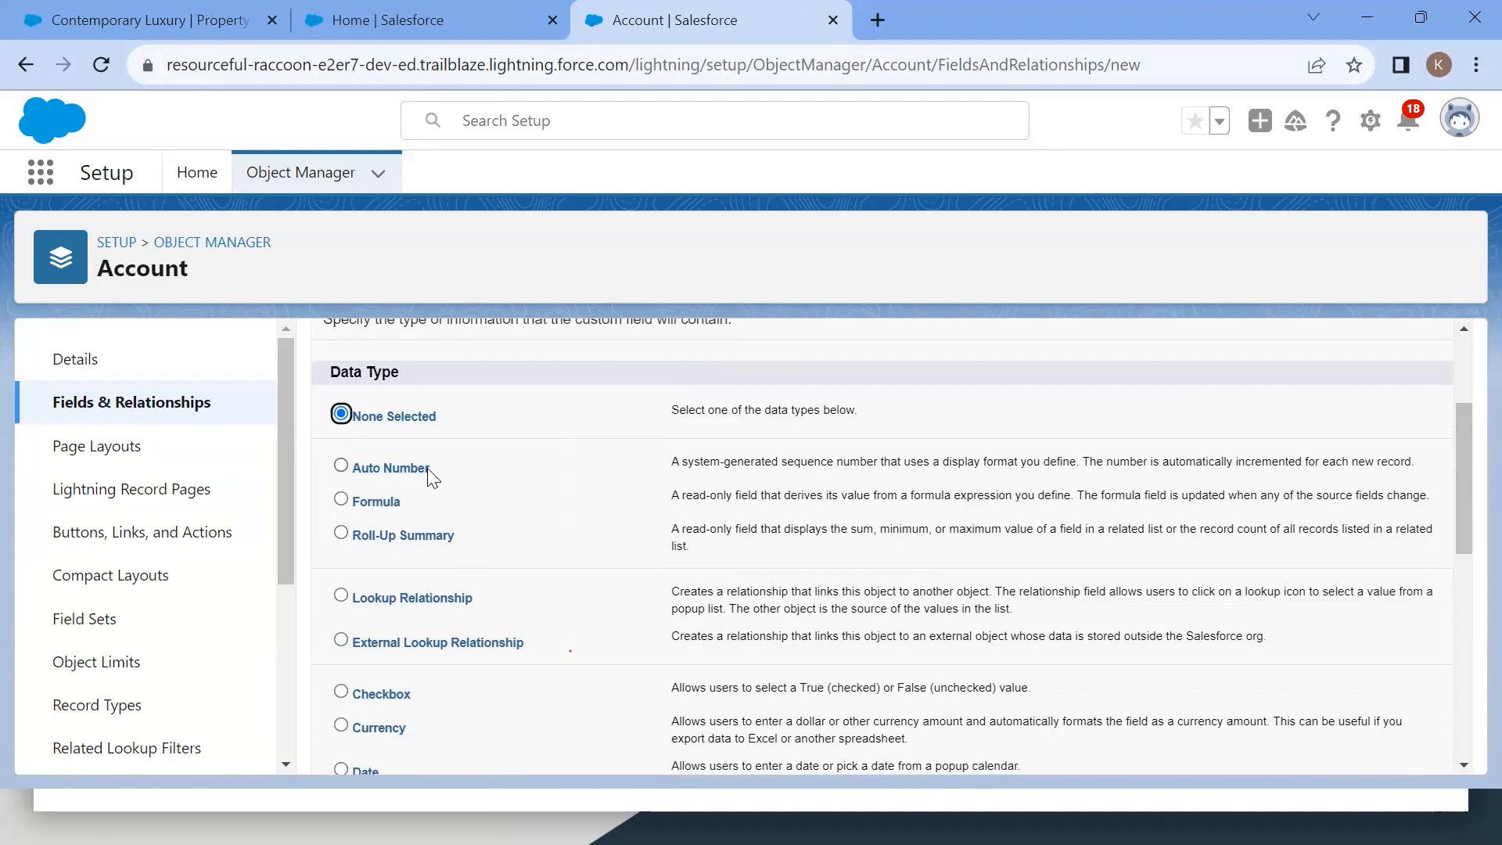
# Step: Drag a Currency field onto the Offer object in Schema Builder to open its creation dialog
pyautogui.click(449, 31)
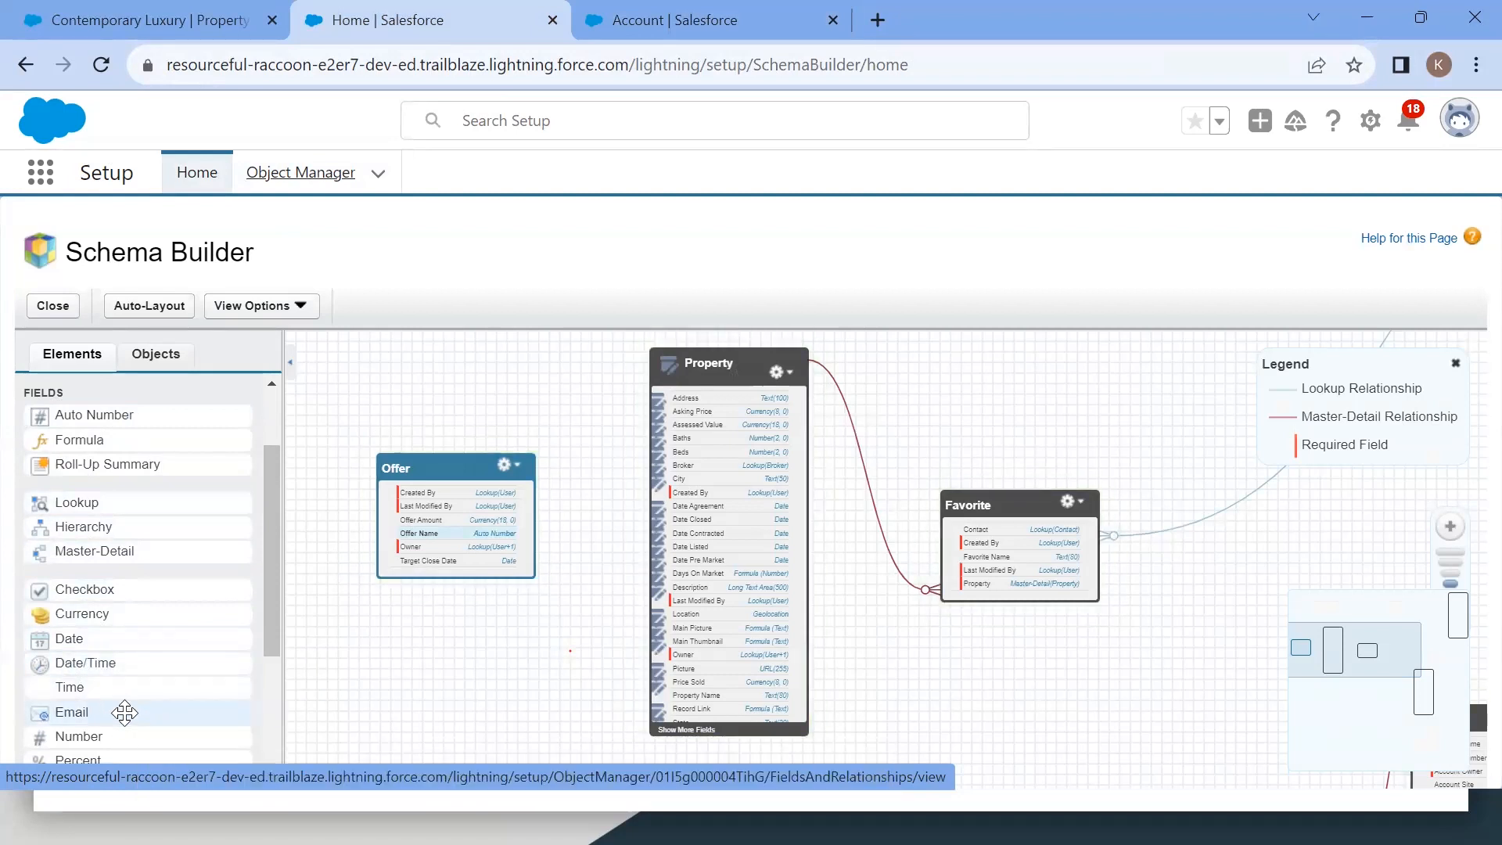
pyautogui.moveTo(99, 614); pyautogui.dragTo(424, 519)
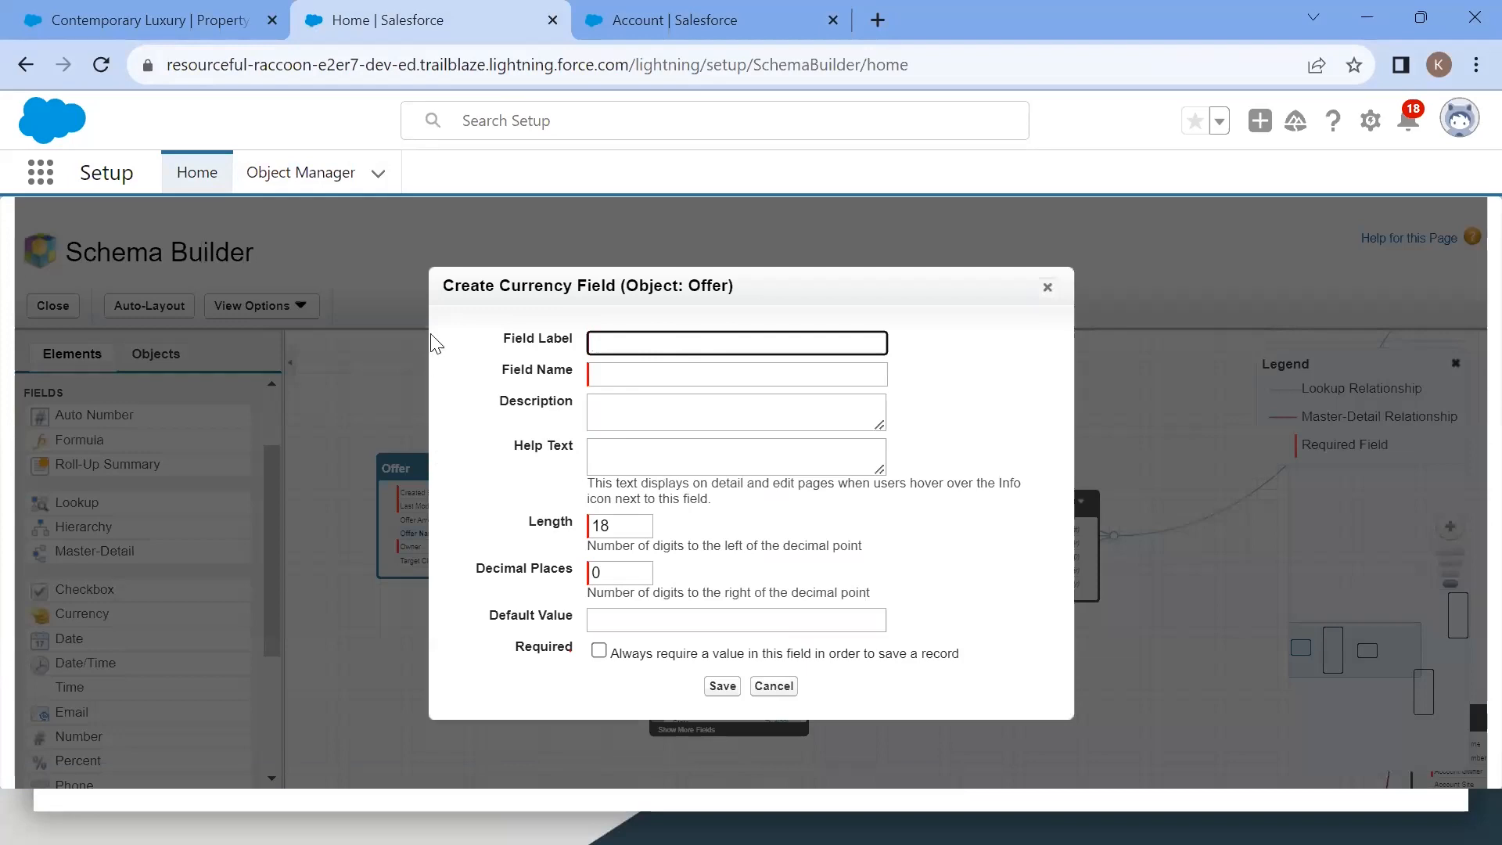
# Step: On the Account object, create a Currency custom field labelled "Offer price" and proceed to the next step
pyautogui.click(626, 25)
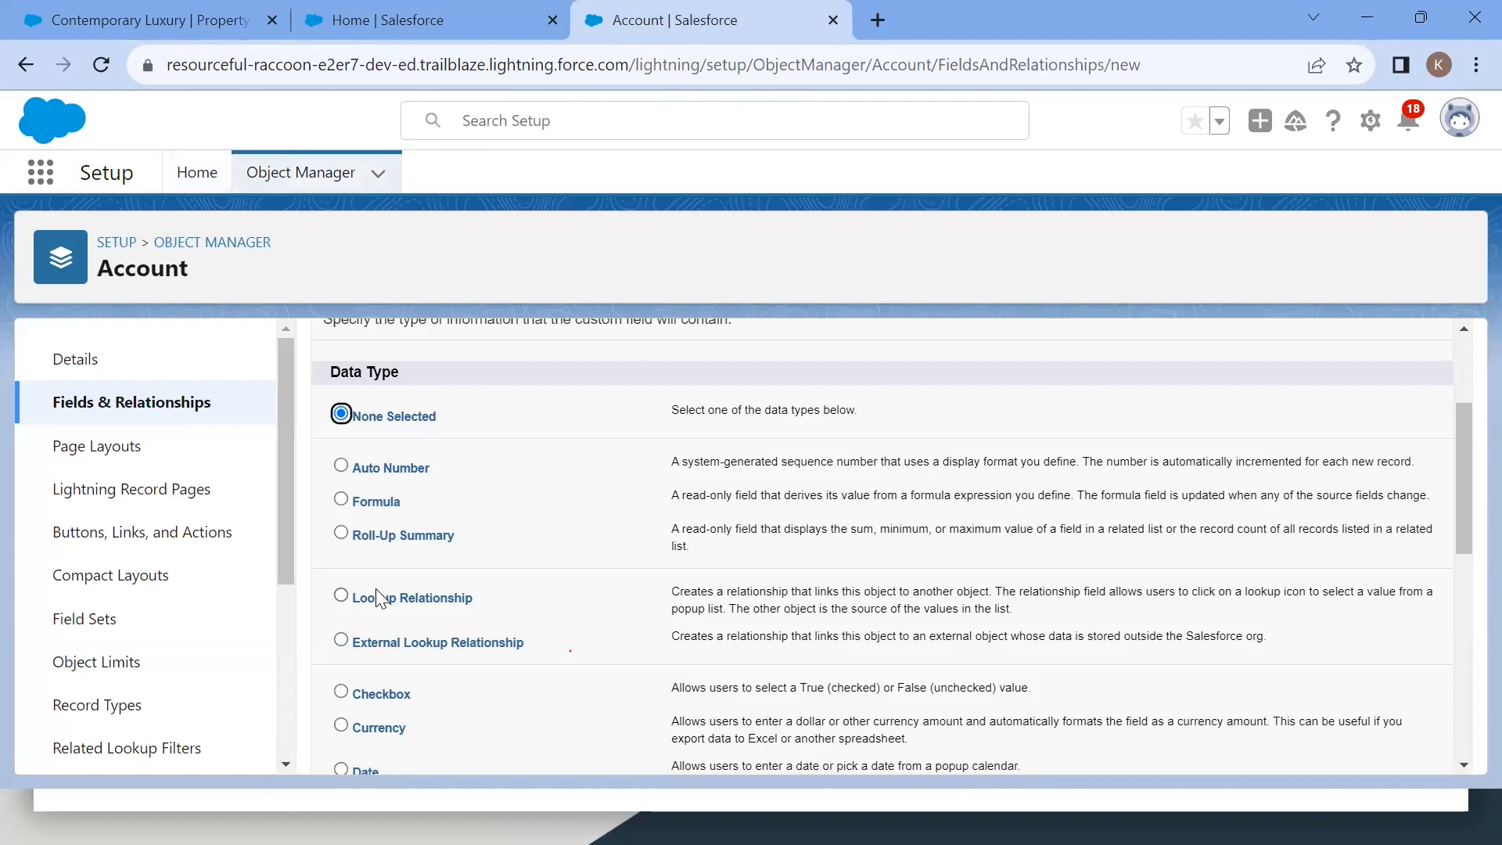
pyautogui.scroll(-1, 419, 710)
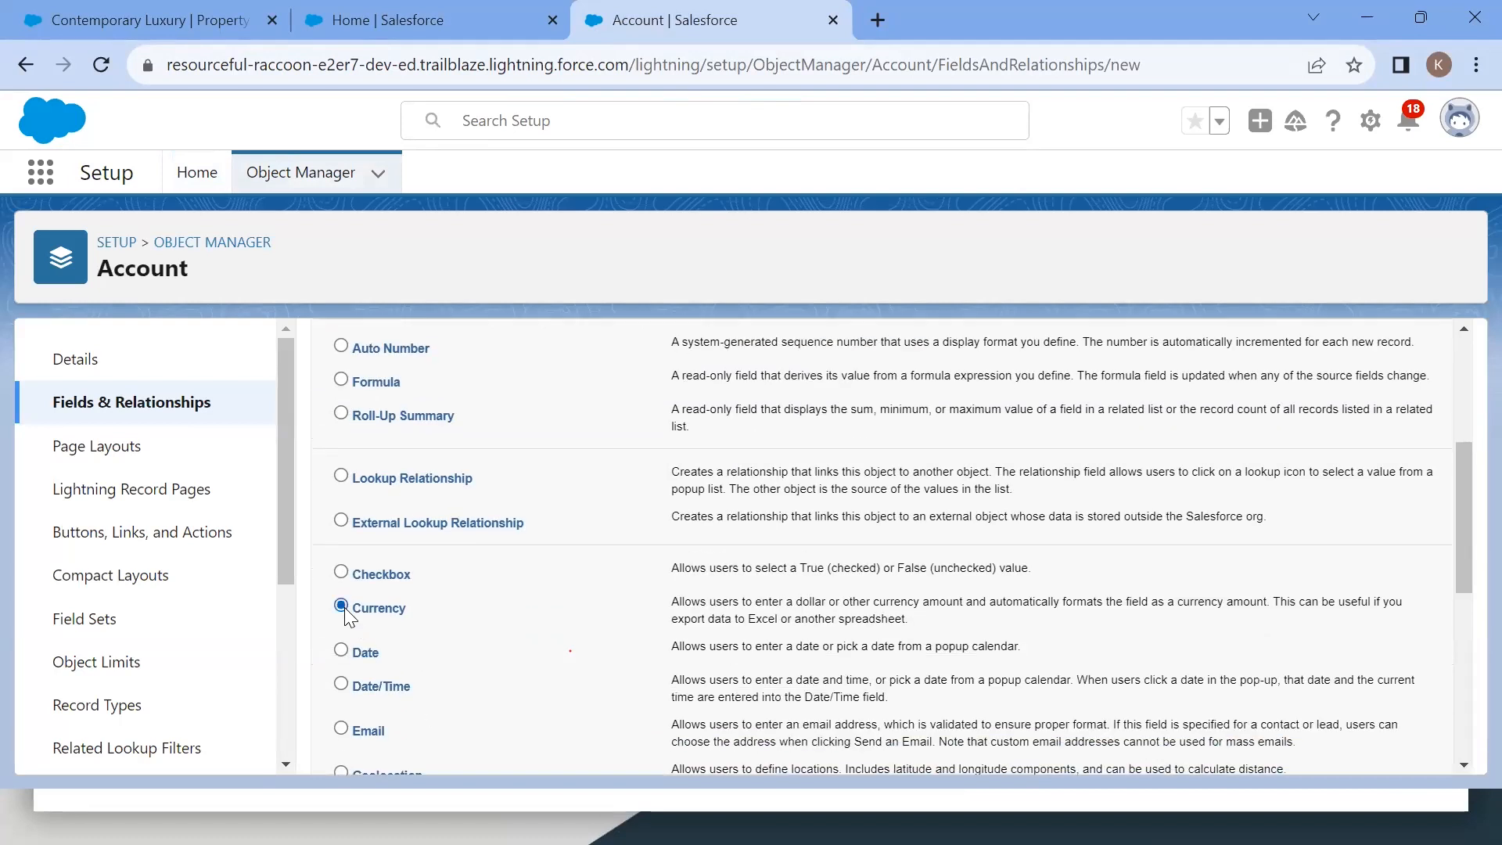
pyautogui.scroll(-5, 673, 577)
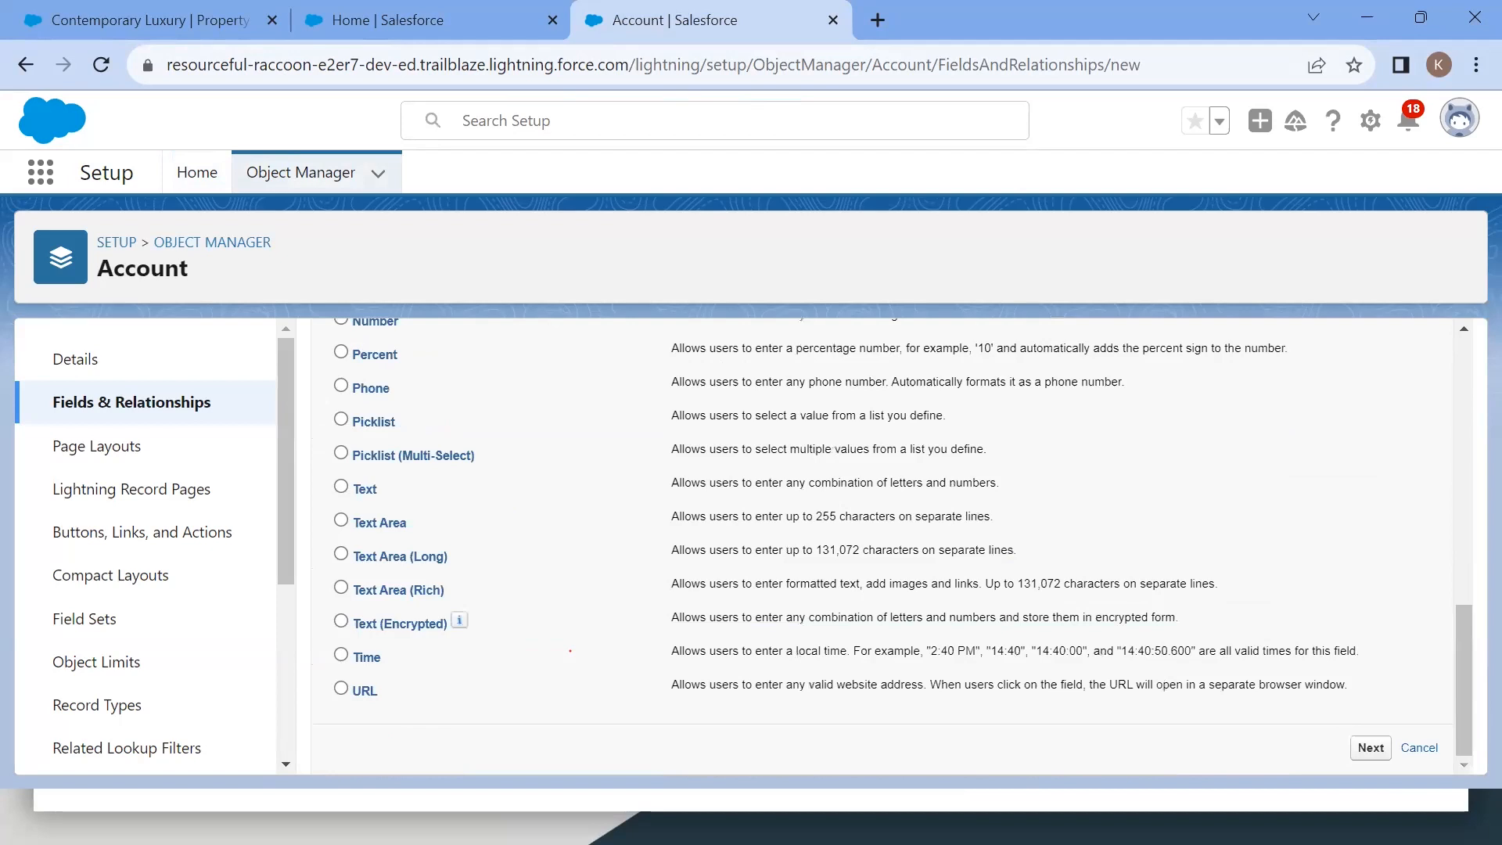
pyautogui.click(1372, 749)
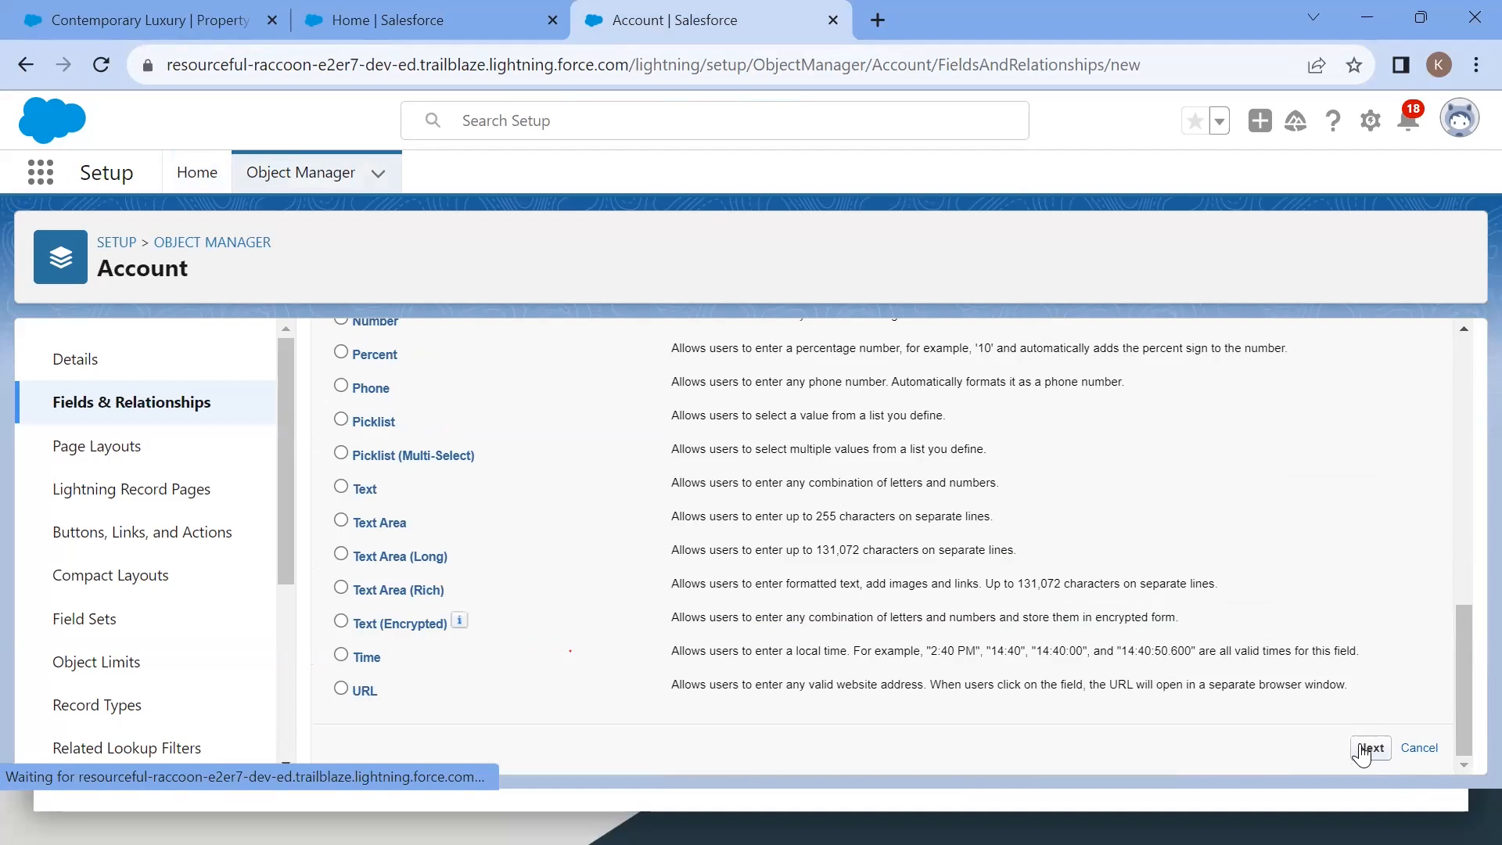
pyautogui.click(610, 518)
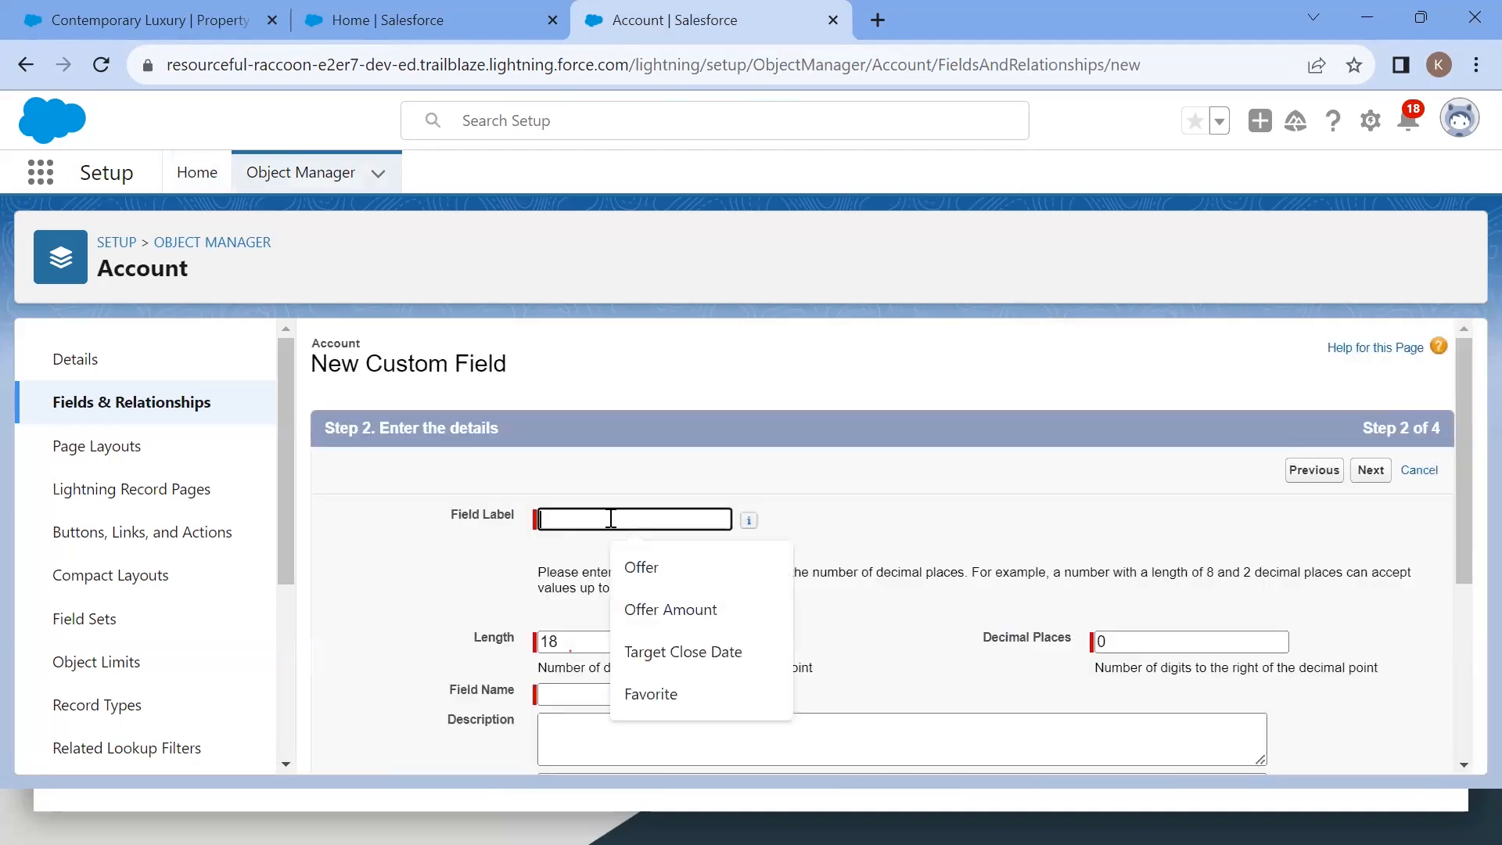
pyautogui.click(683, 618)
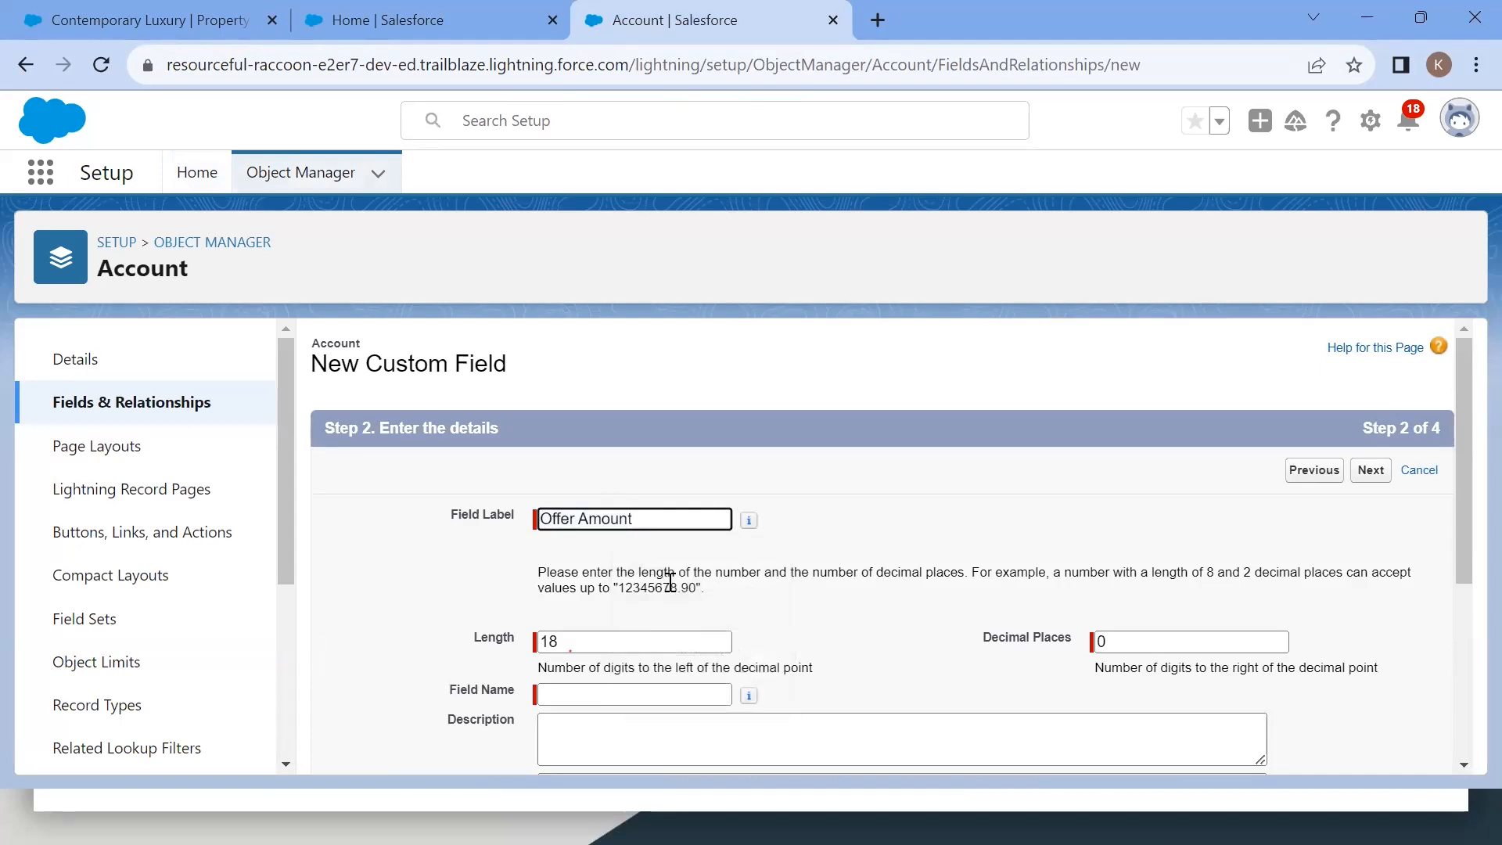
pyautogui.press('BackSpace')
pyautogui.press('BackSpace')
pyautogui.press('BackSpace')
pyautogui.press('BackSpace')
pyautogui.press('BackSpace')
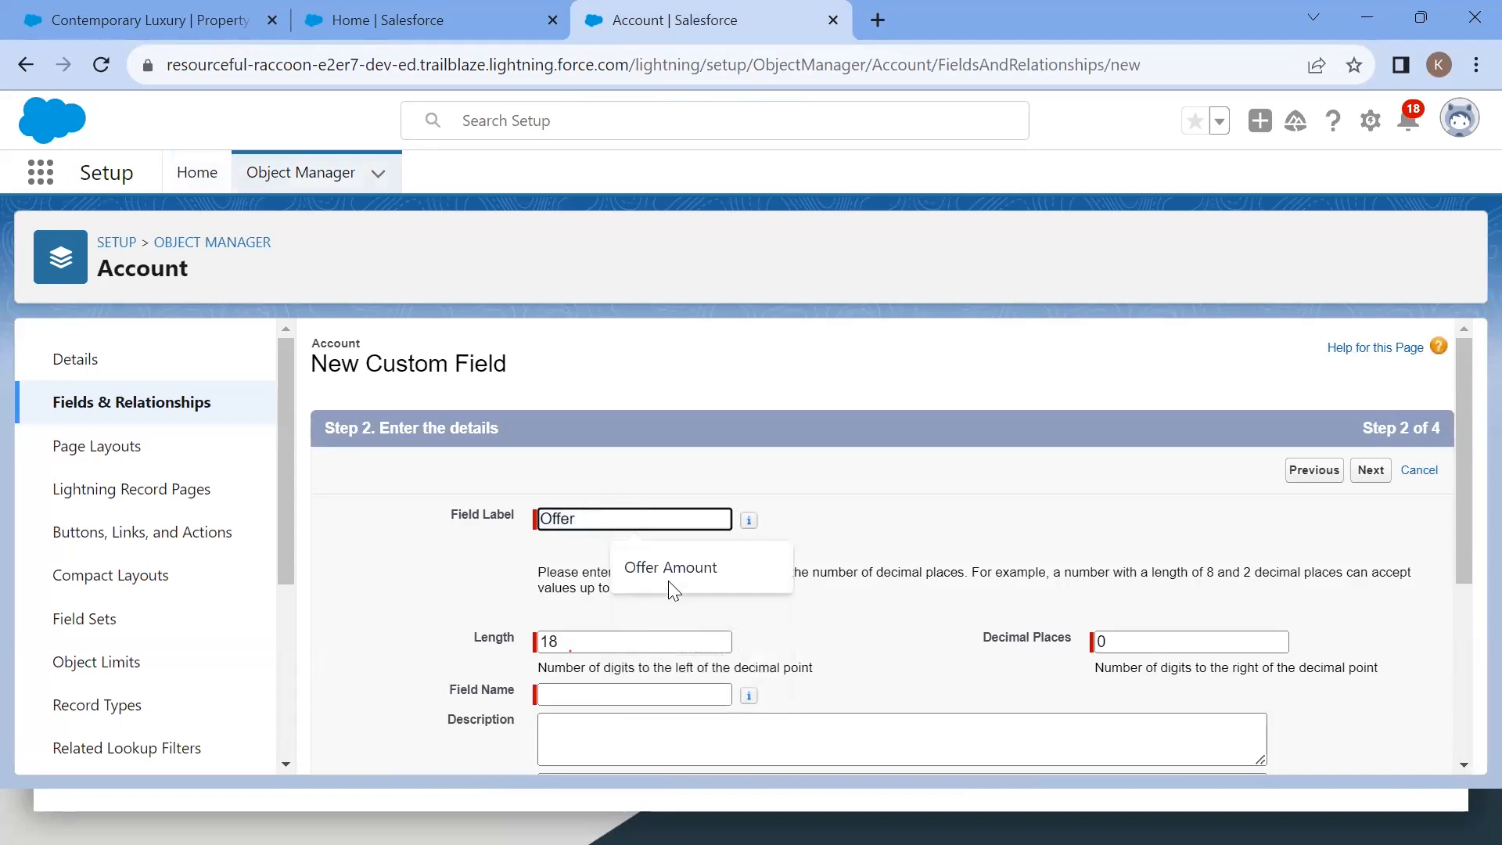
pyautogui.write('priocv')
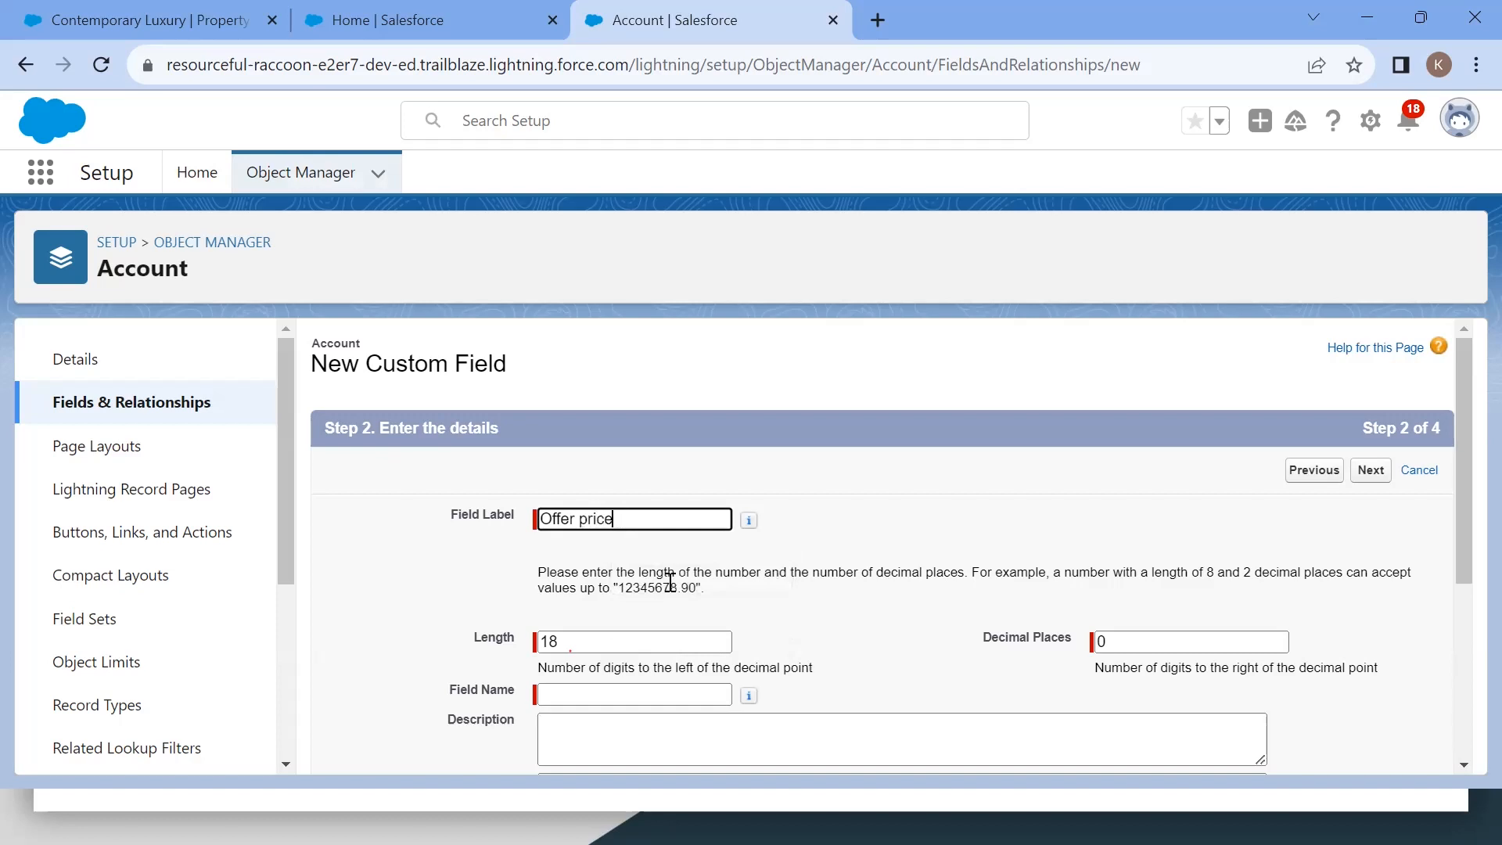
pyautogui.scroll(-4, 670, 579)
pyautogui.click(1373, 749)
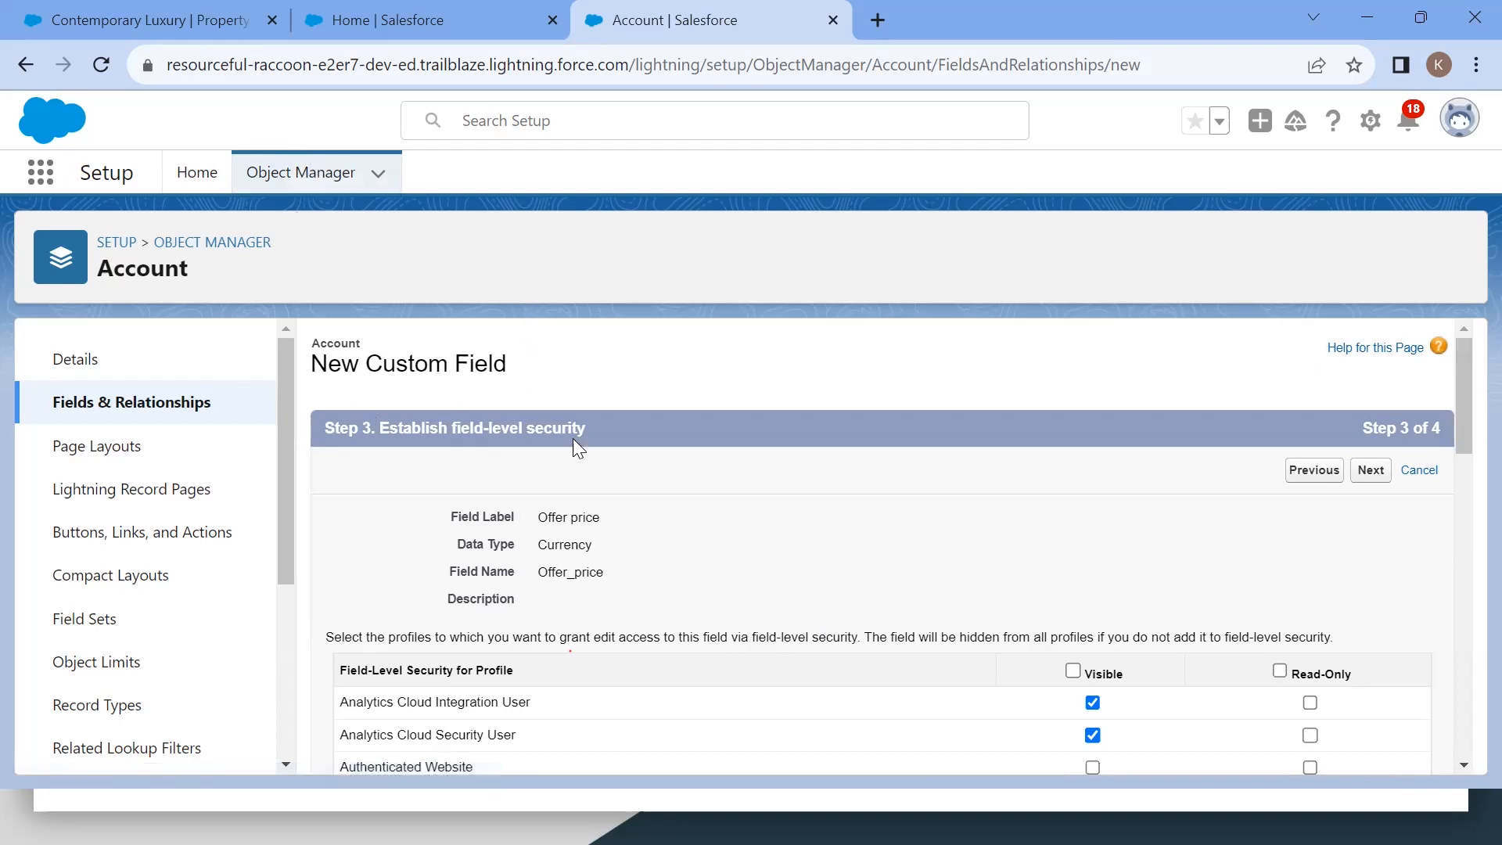
# Step: Keep the default field-level security for the Offer price field and continue to the page layouts step
pyautogui.moveTo(614, 429); pyautogui.dragTo(389, 420)
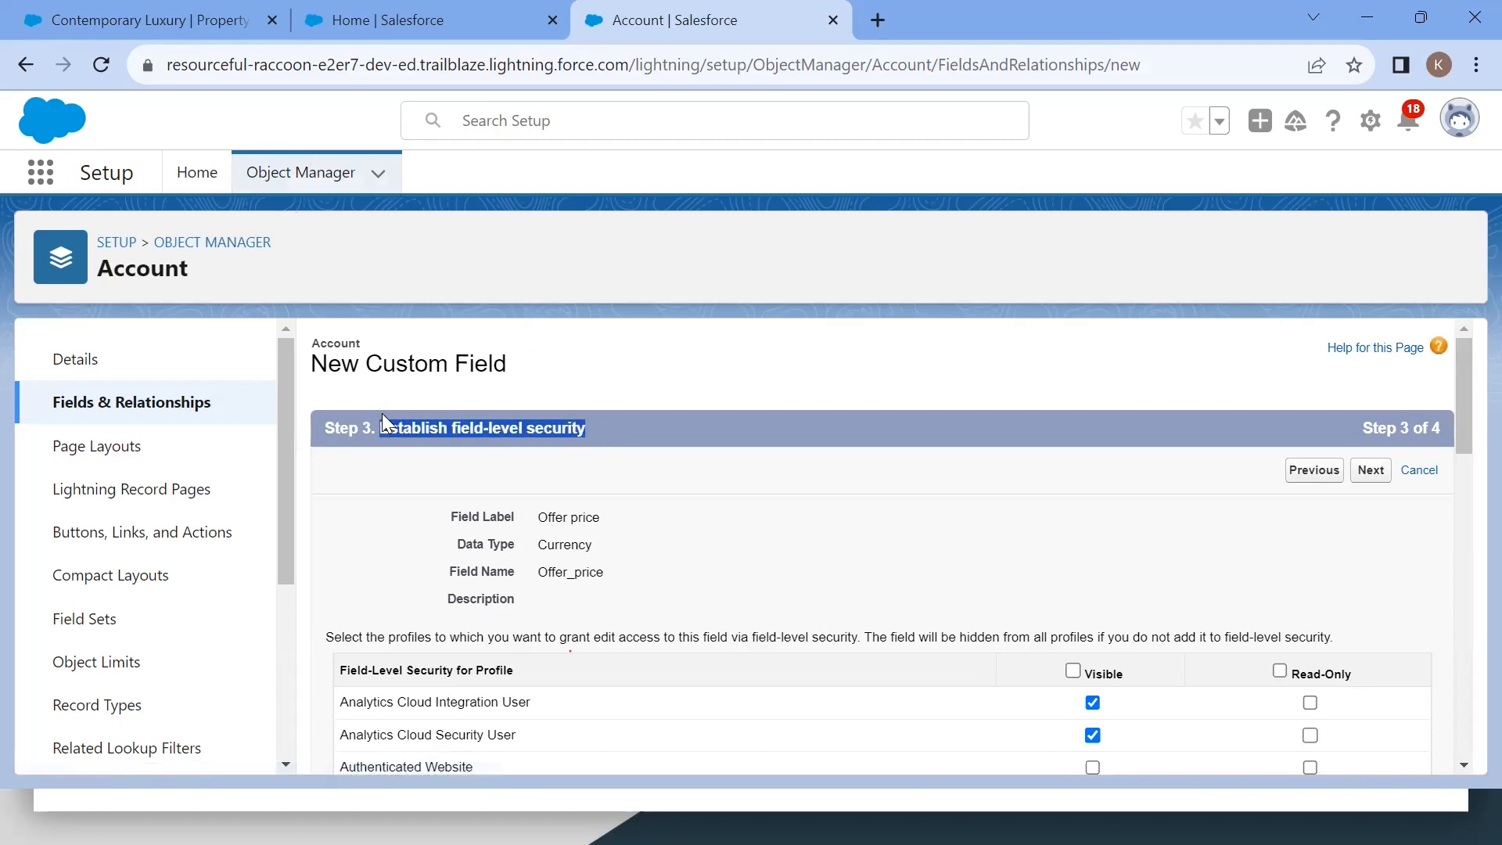
pyautogui.moveTo(1258, 467); pyautogui.dragTo(1363, 481)
pyautogui.click(1363, 479)
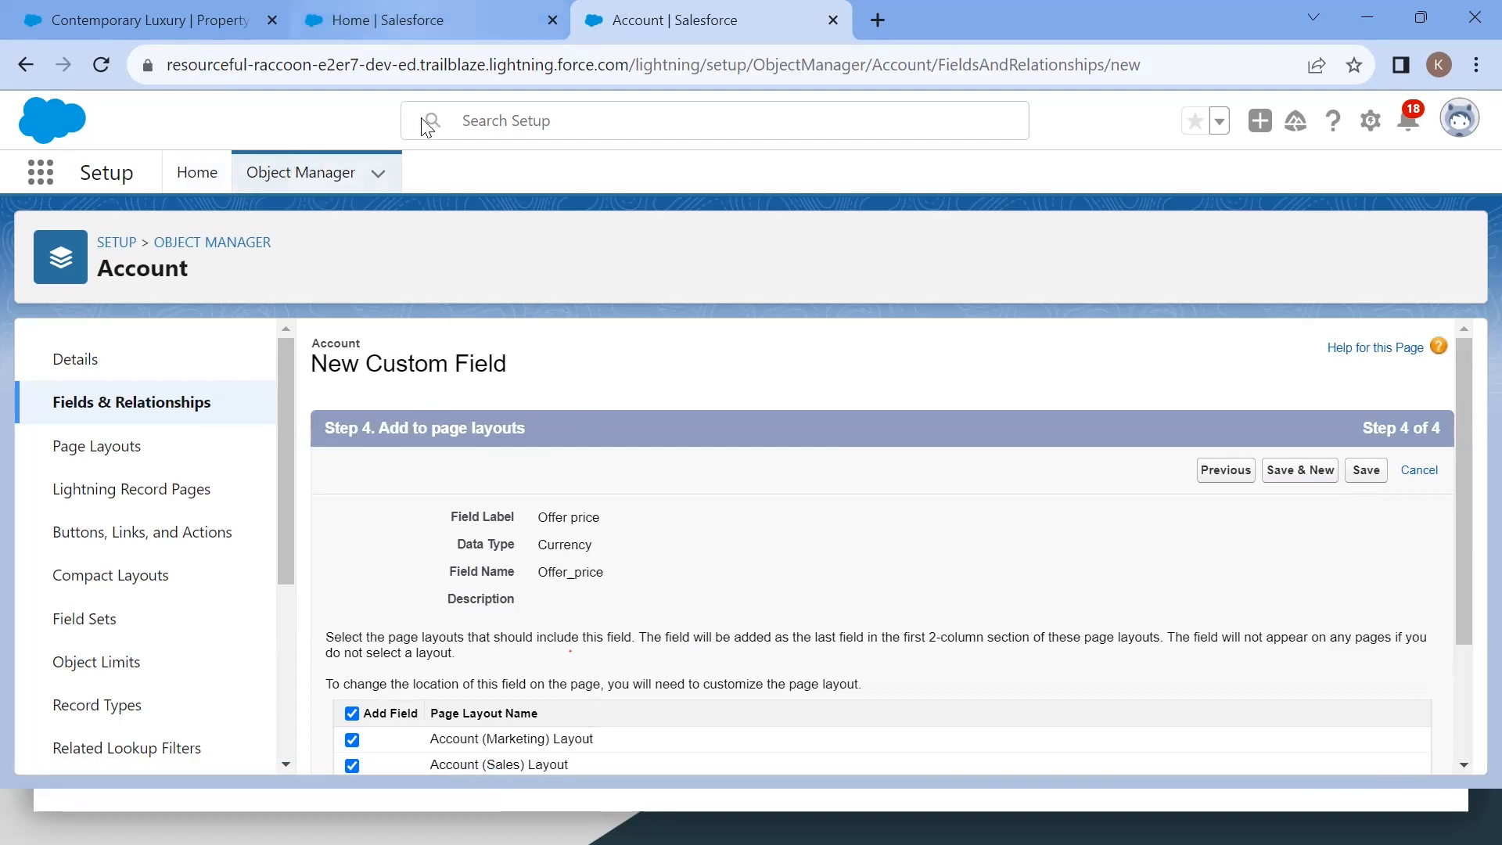
# Step: In Schema Builder, name the new Currency field on Offer "Offer Price" and save it
pyautogui.click(422, 22)
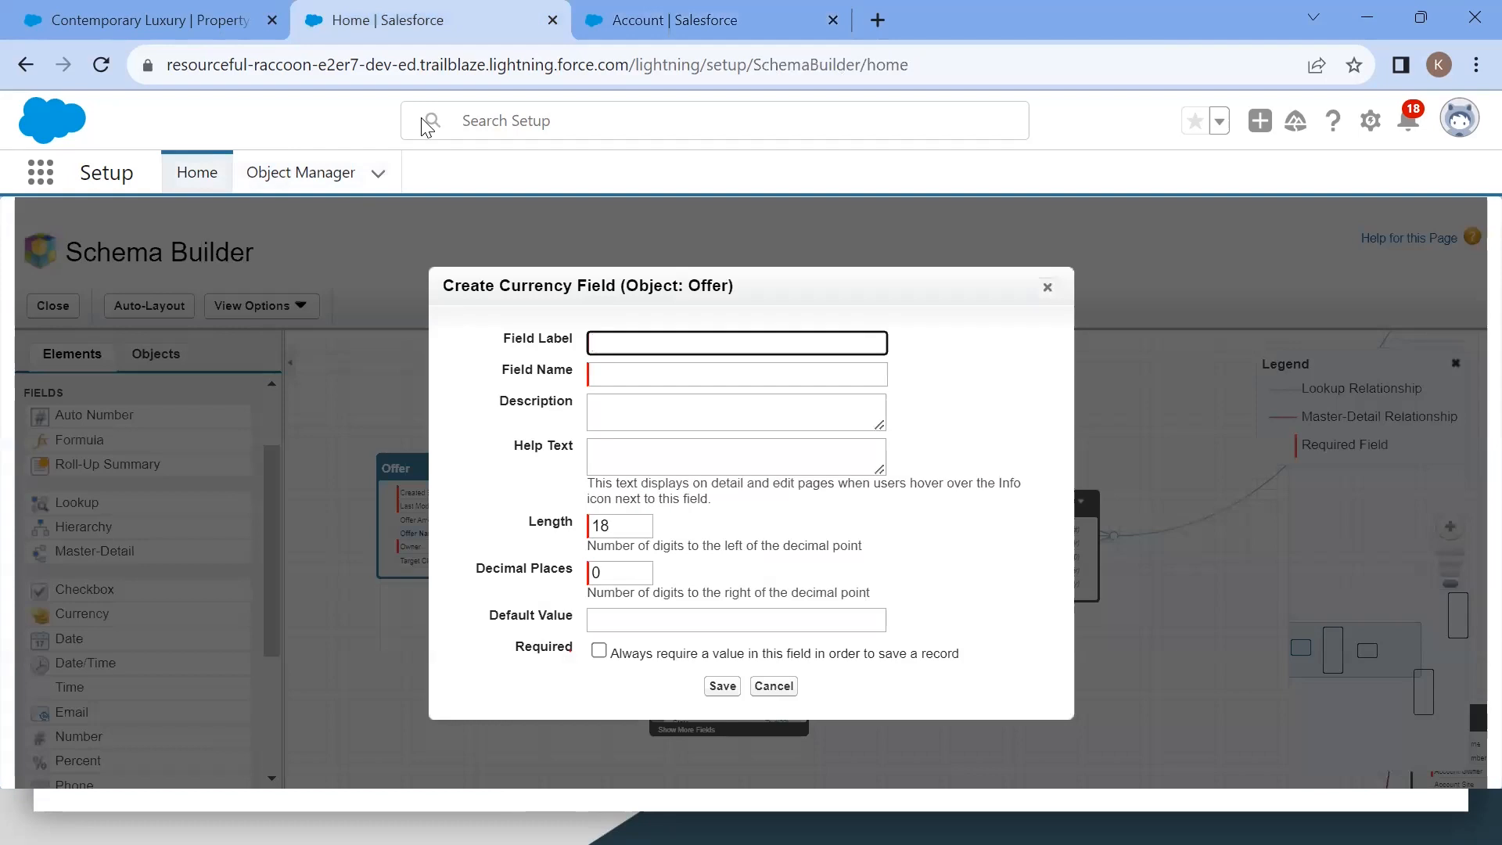
pyautogui.click(636, 354)
pyautogui.write('Offer Price')
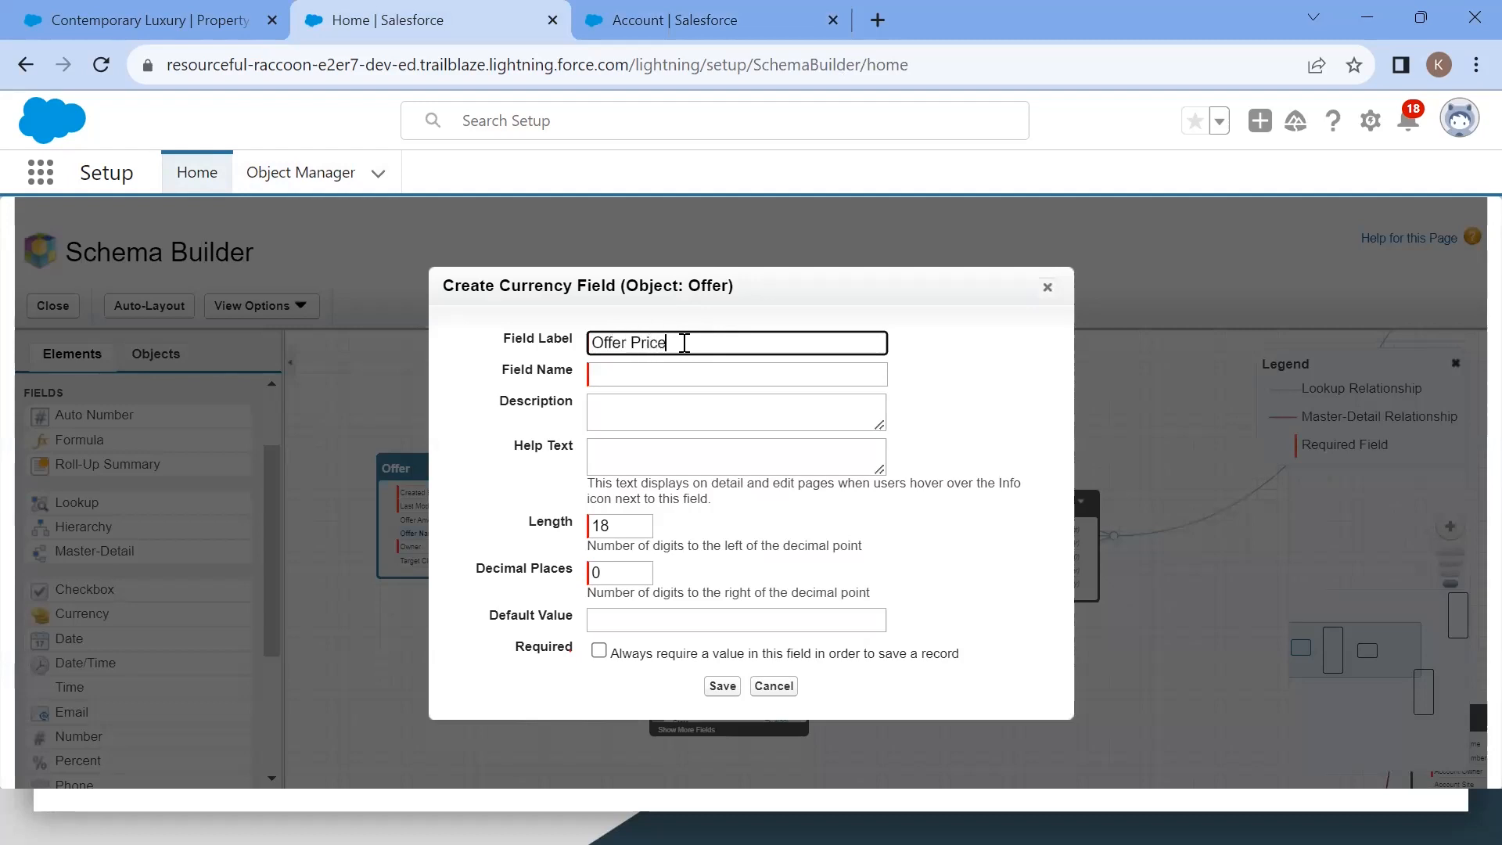
pyautogui.click(650, 373)
pyautogui.click(669, 413)
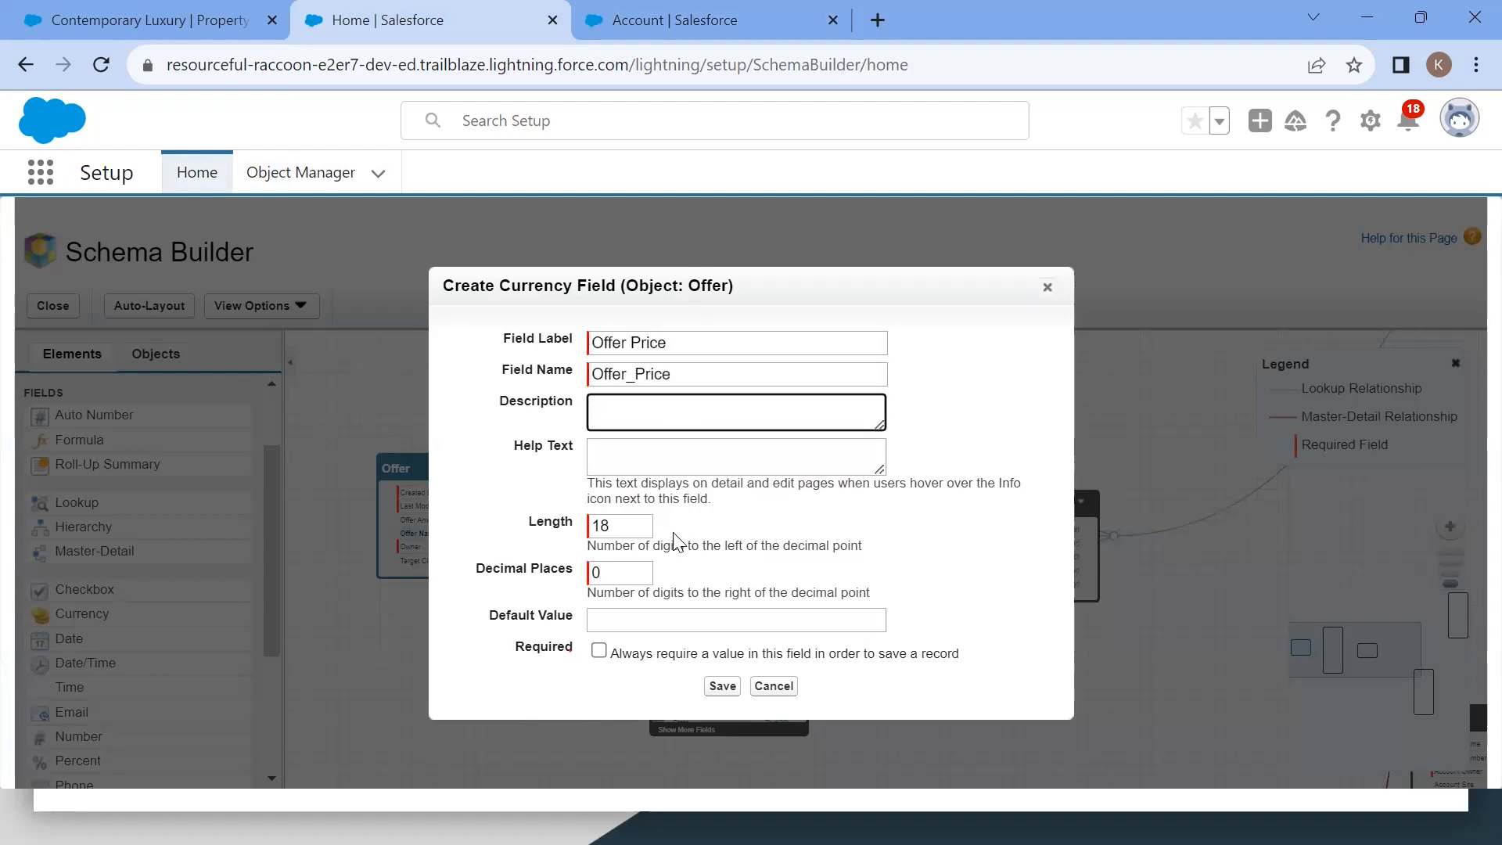
pyautogui.click(727, 692)
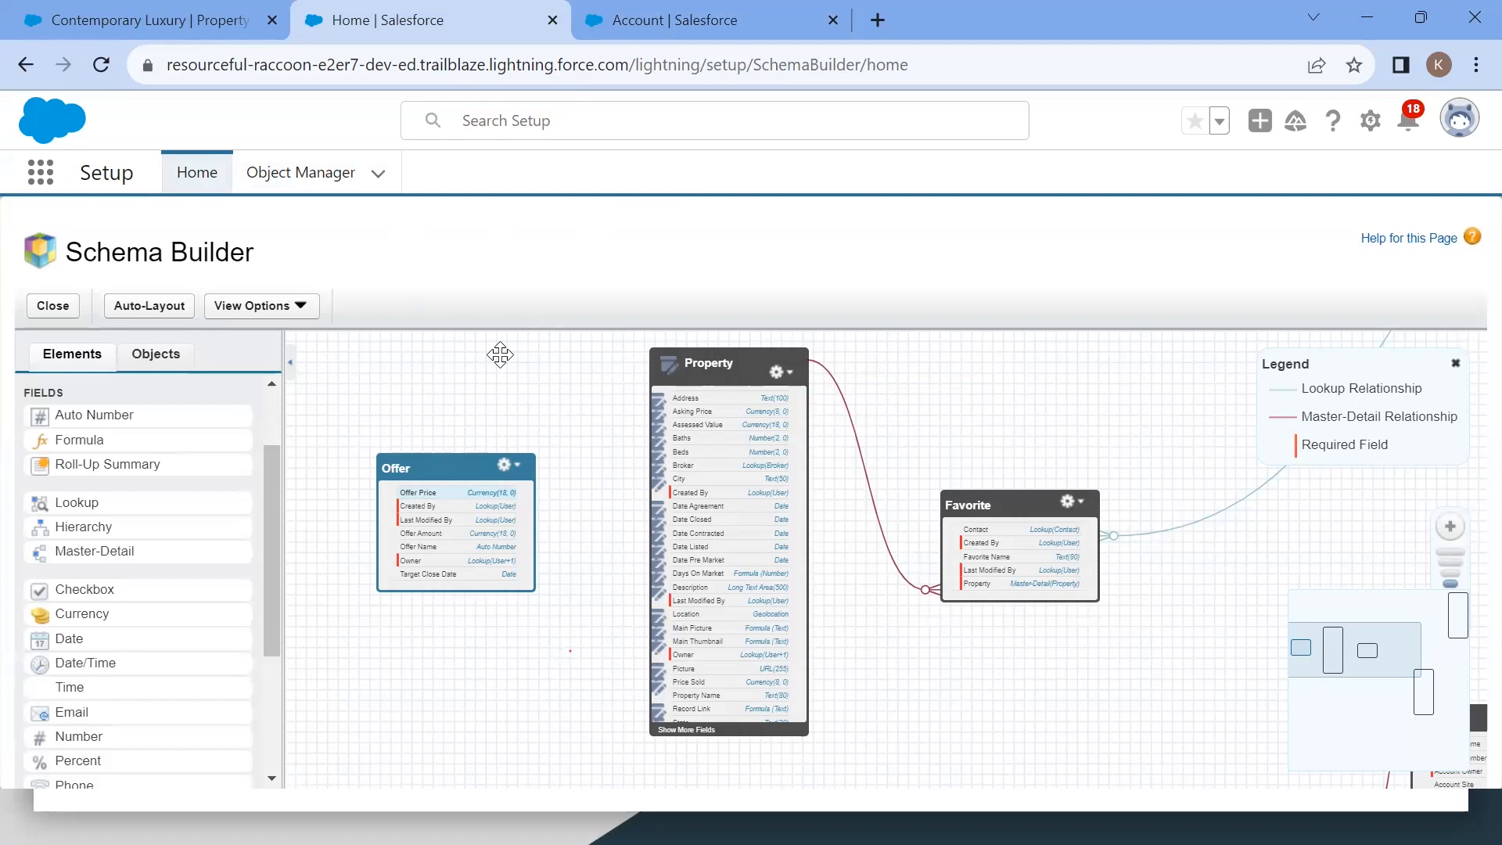
# Step: Review the Account field wizard's page layout step
pyautogui.click(706, 37)
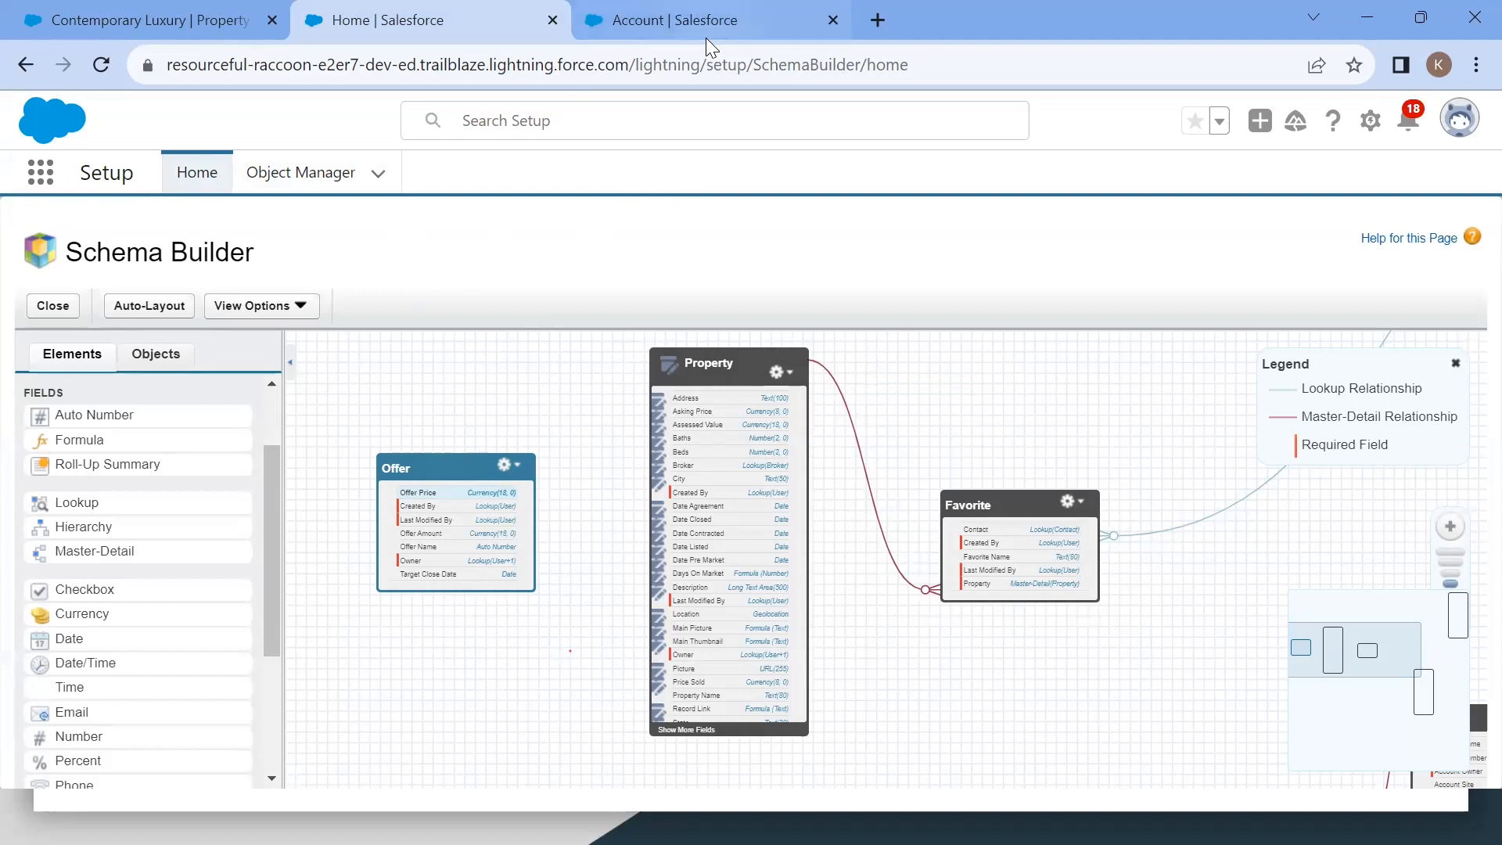
pyautogui.scroll(-2, 609, 506)
pyautogui.scroll(2, 608, 501)
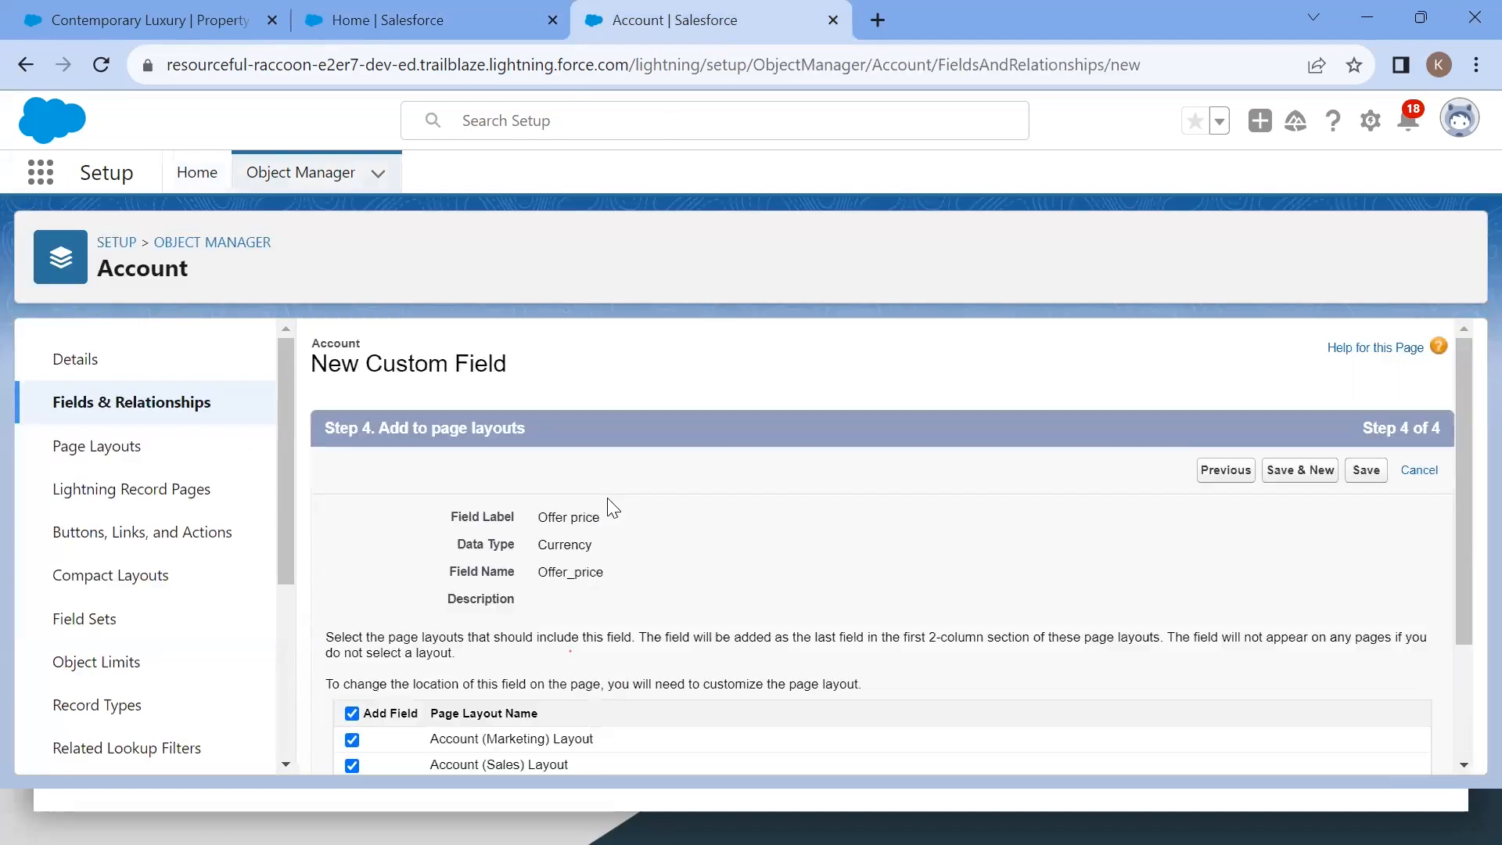
# Step: Add a Lookup field labelled "Contact" to the Offer object, related to Contact, and save it
pyautogui.click(430, 36)
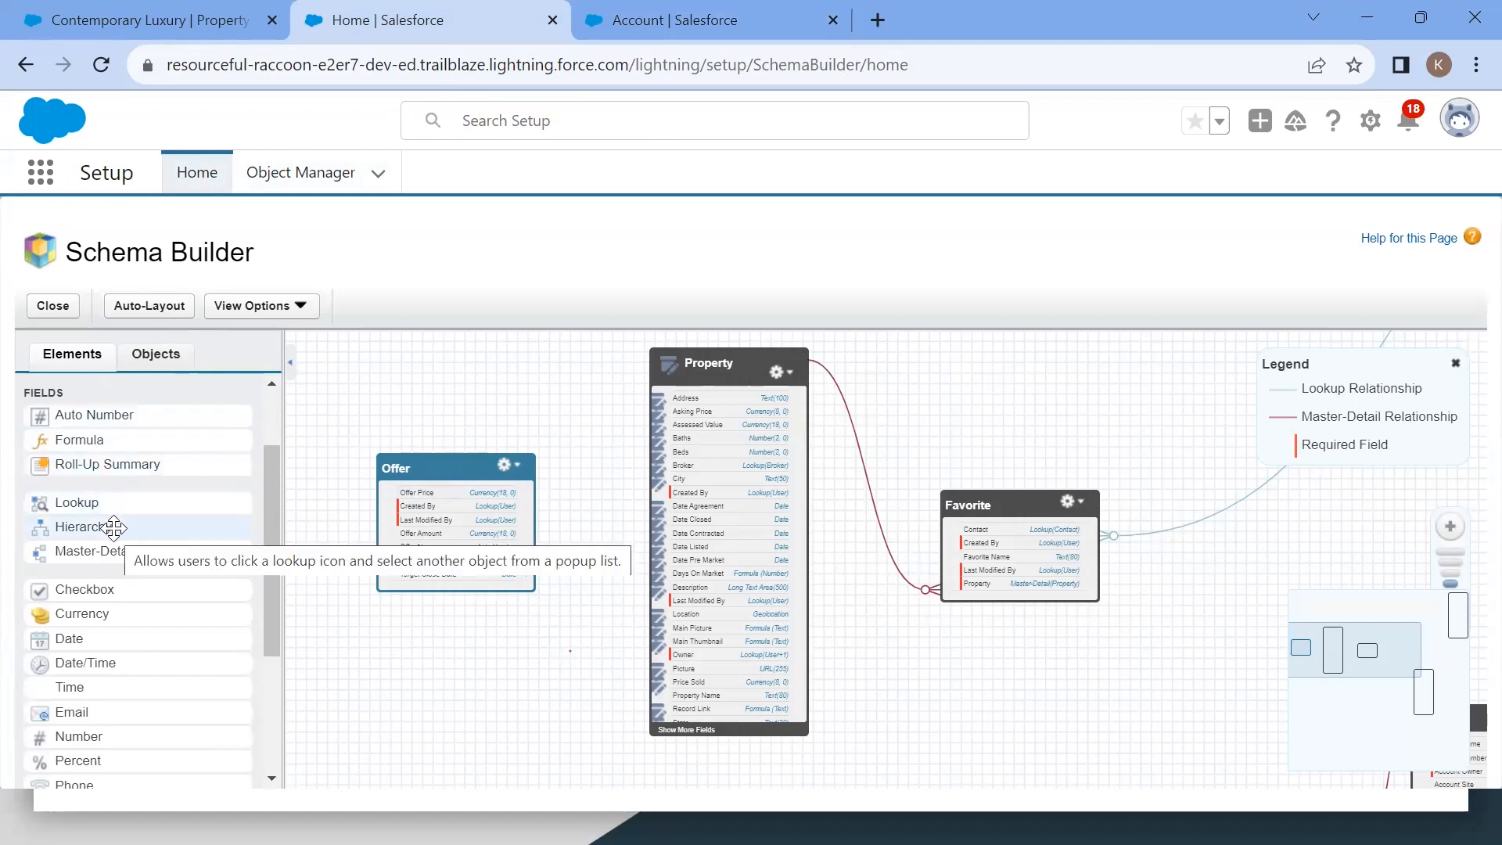
pyautogui.moveTo(86, 505); pyautogui.dragTo(457, 517)
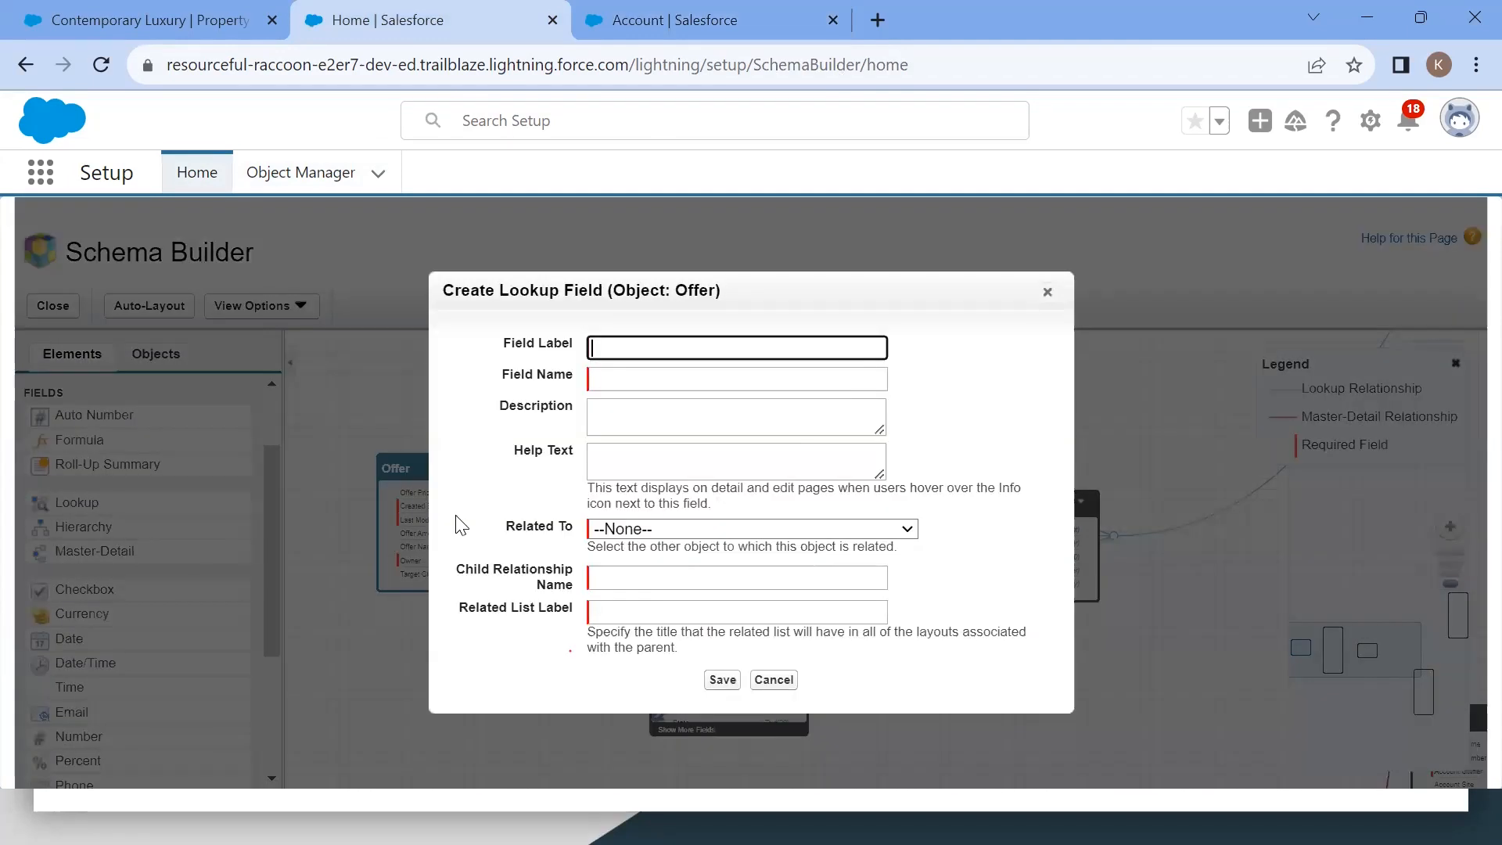
pyautogui.click(662, 348)
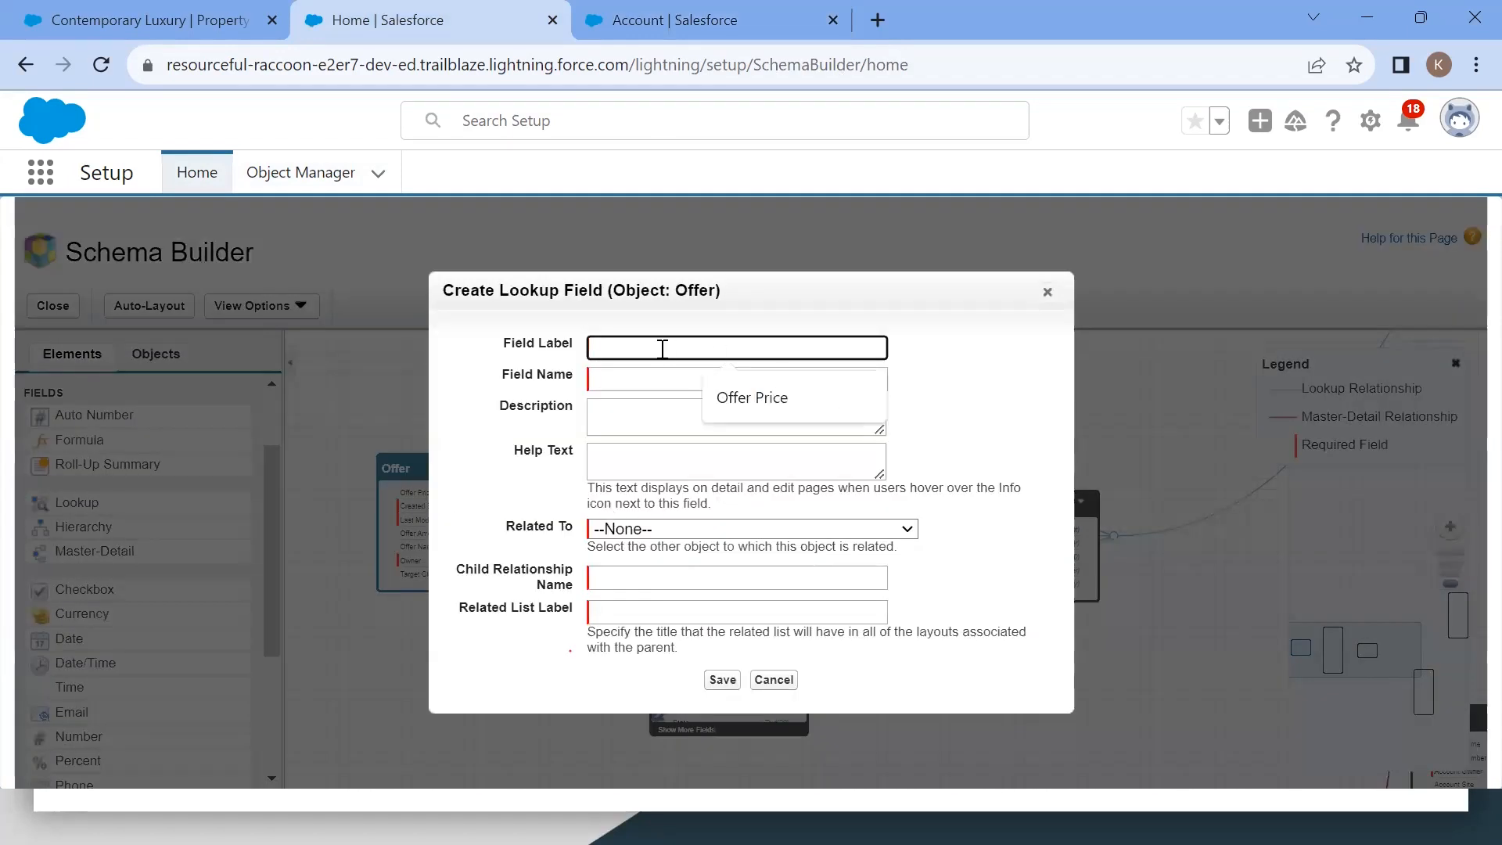
pyautogui.write('Contact')
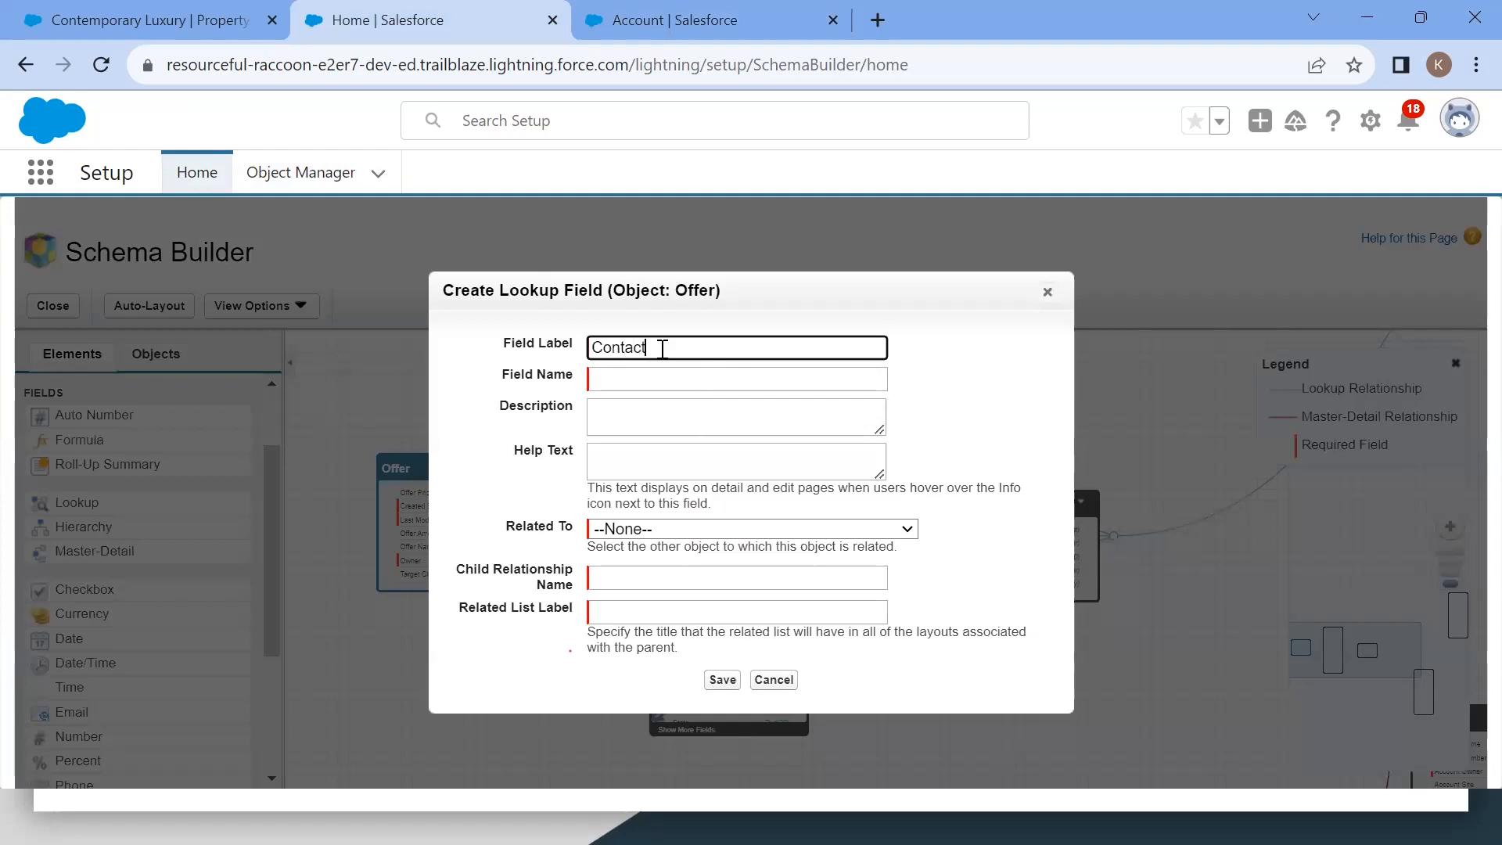
pyautogui.click(644, 391)
pyautogui.click(639, 413)
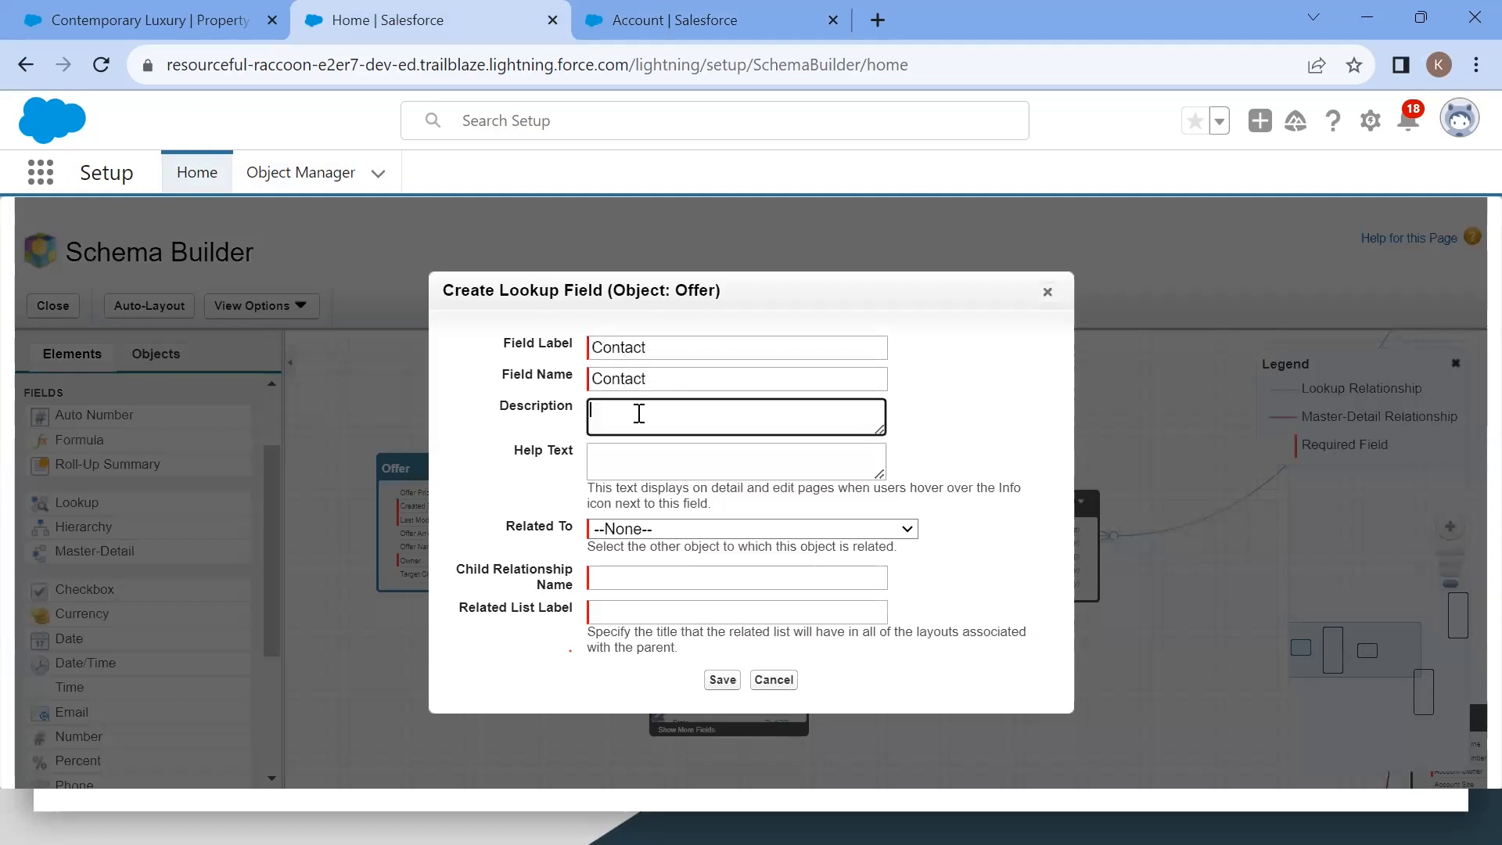
pyautogui.click(638, 531)
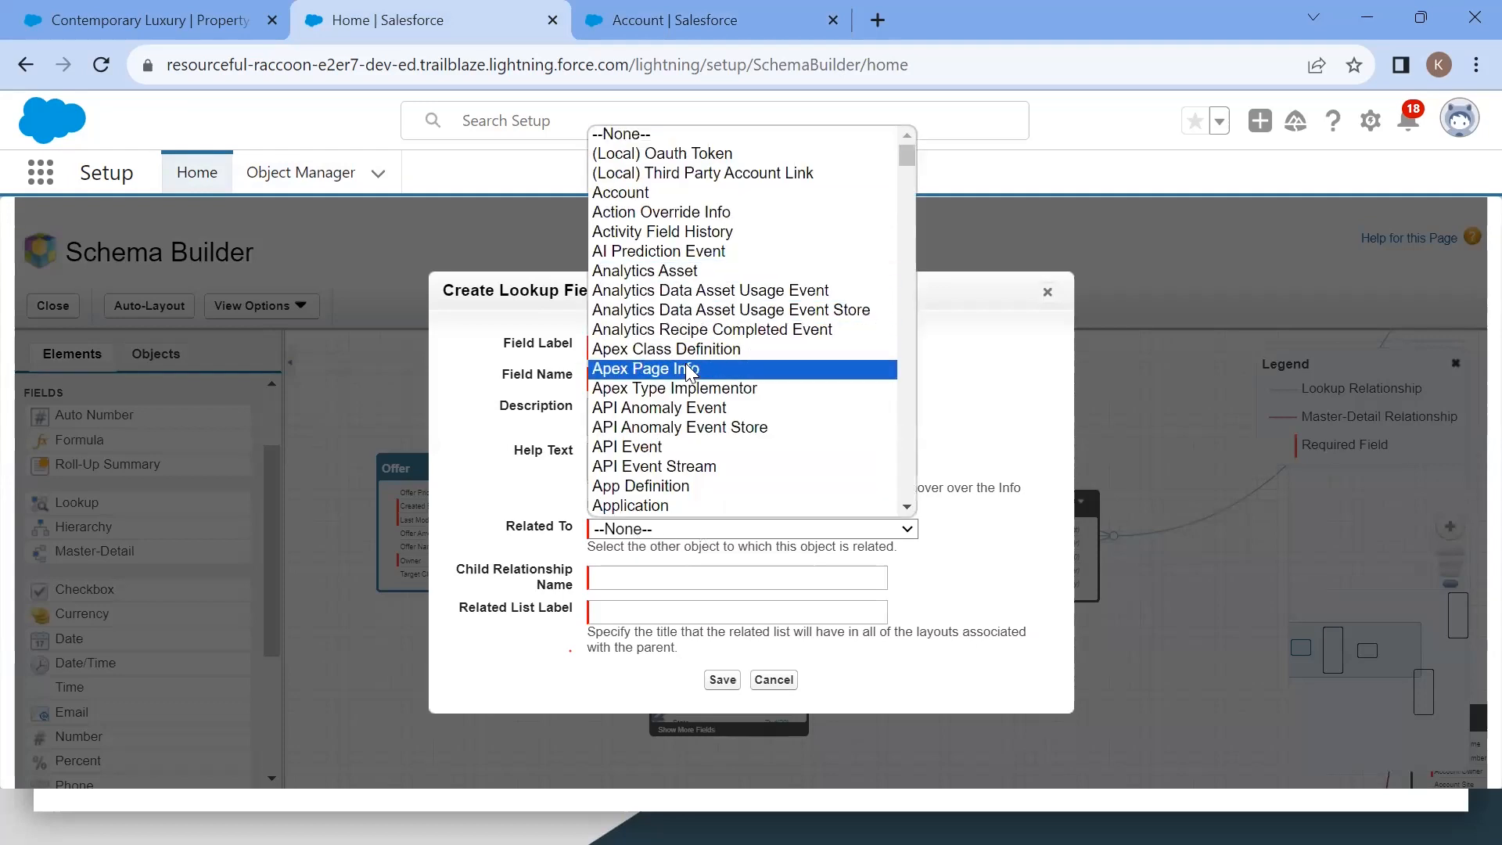
pyautogui.scroll(-4, 690, 371)
pyautogui.scroll(-20, 688, 373)
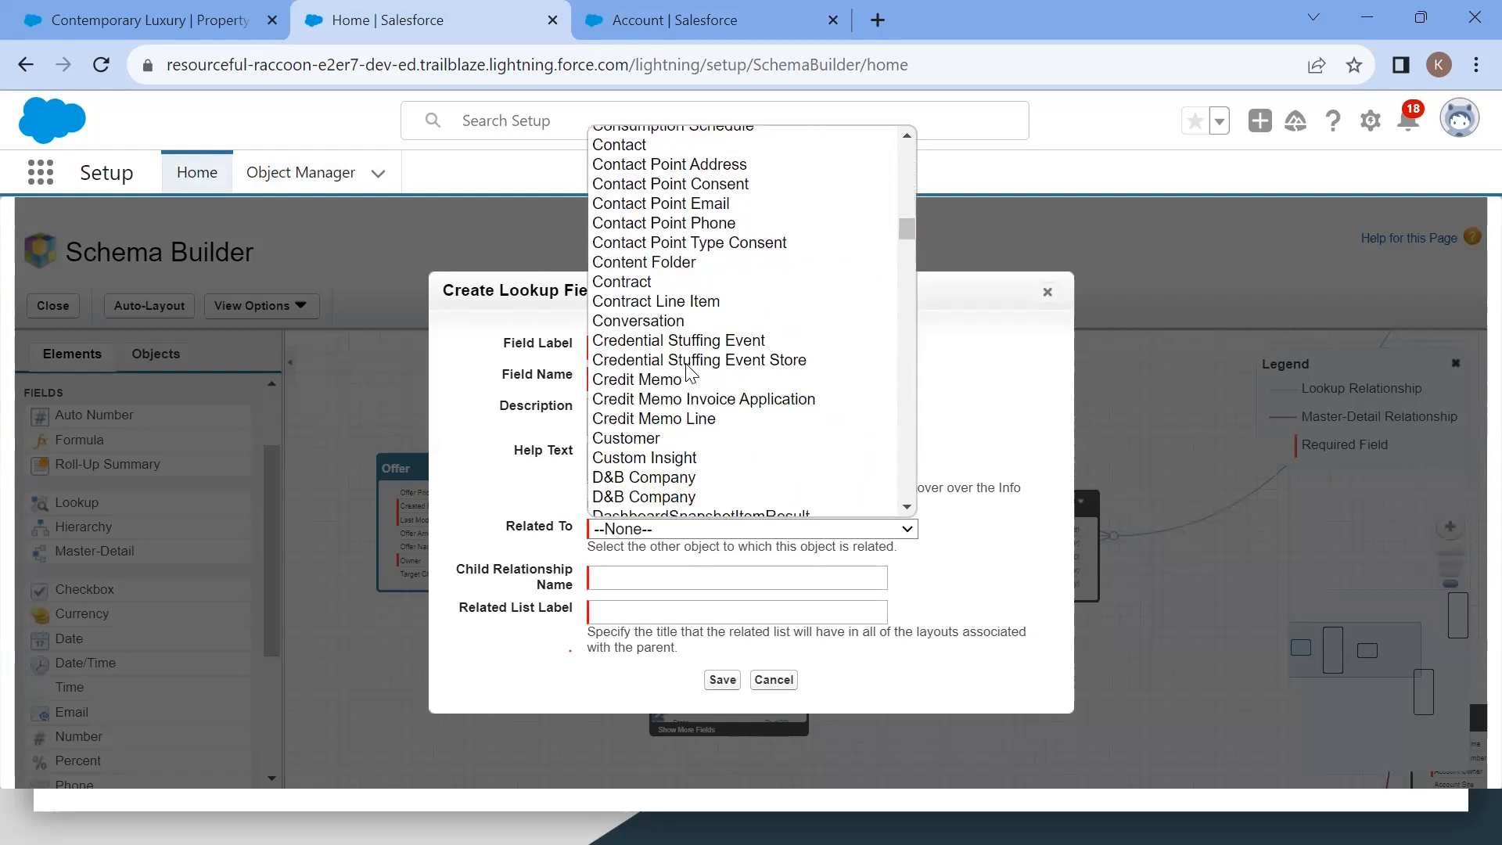
pyautogui.scroll(1, 665, 258)
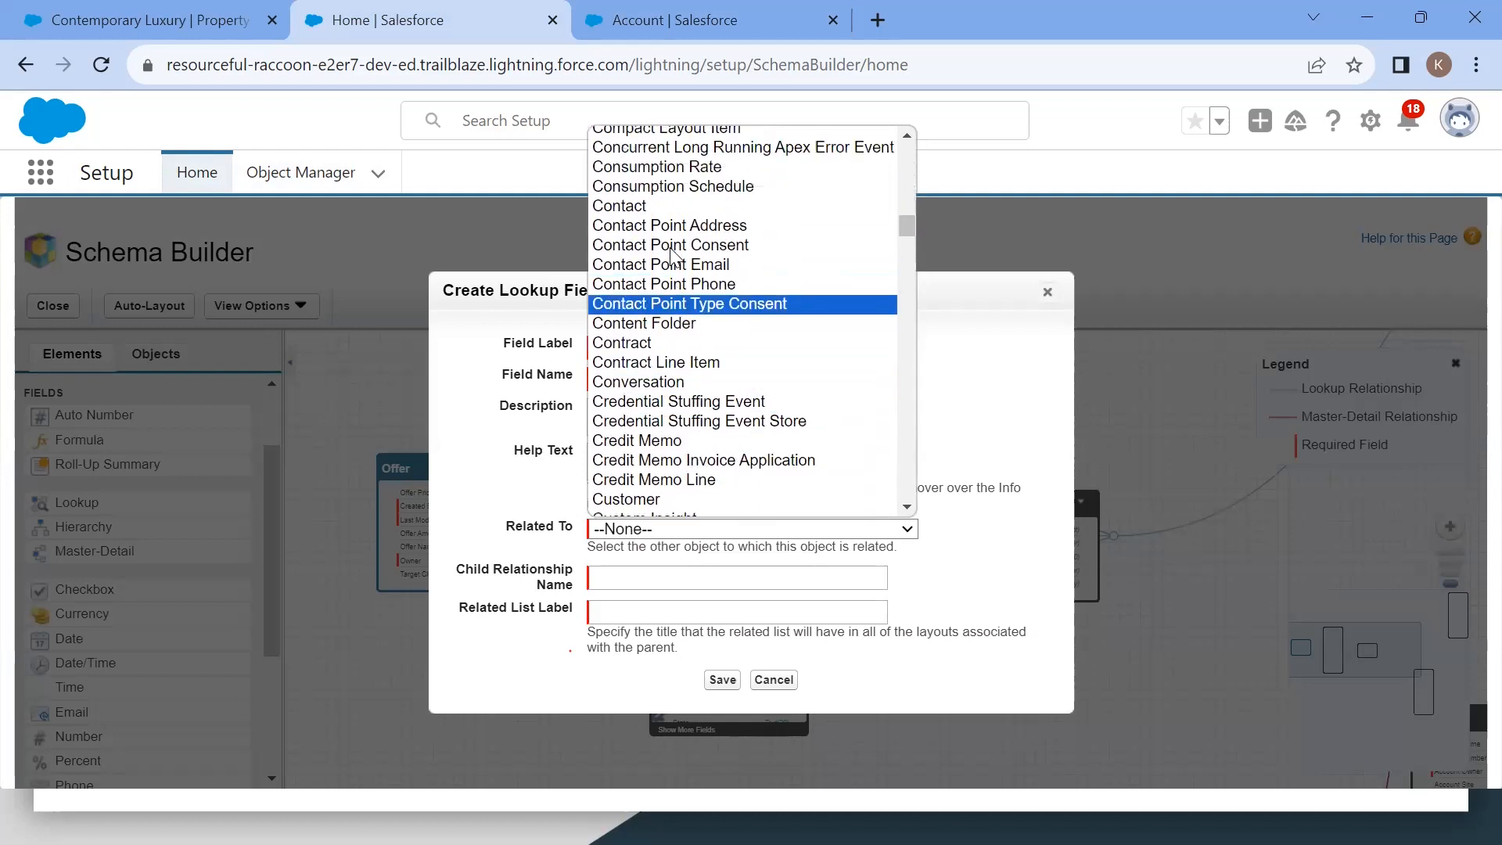
pyautogui.click(641, 207)
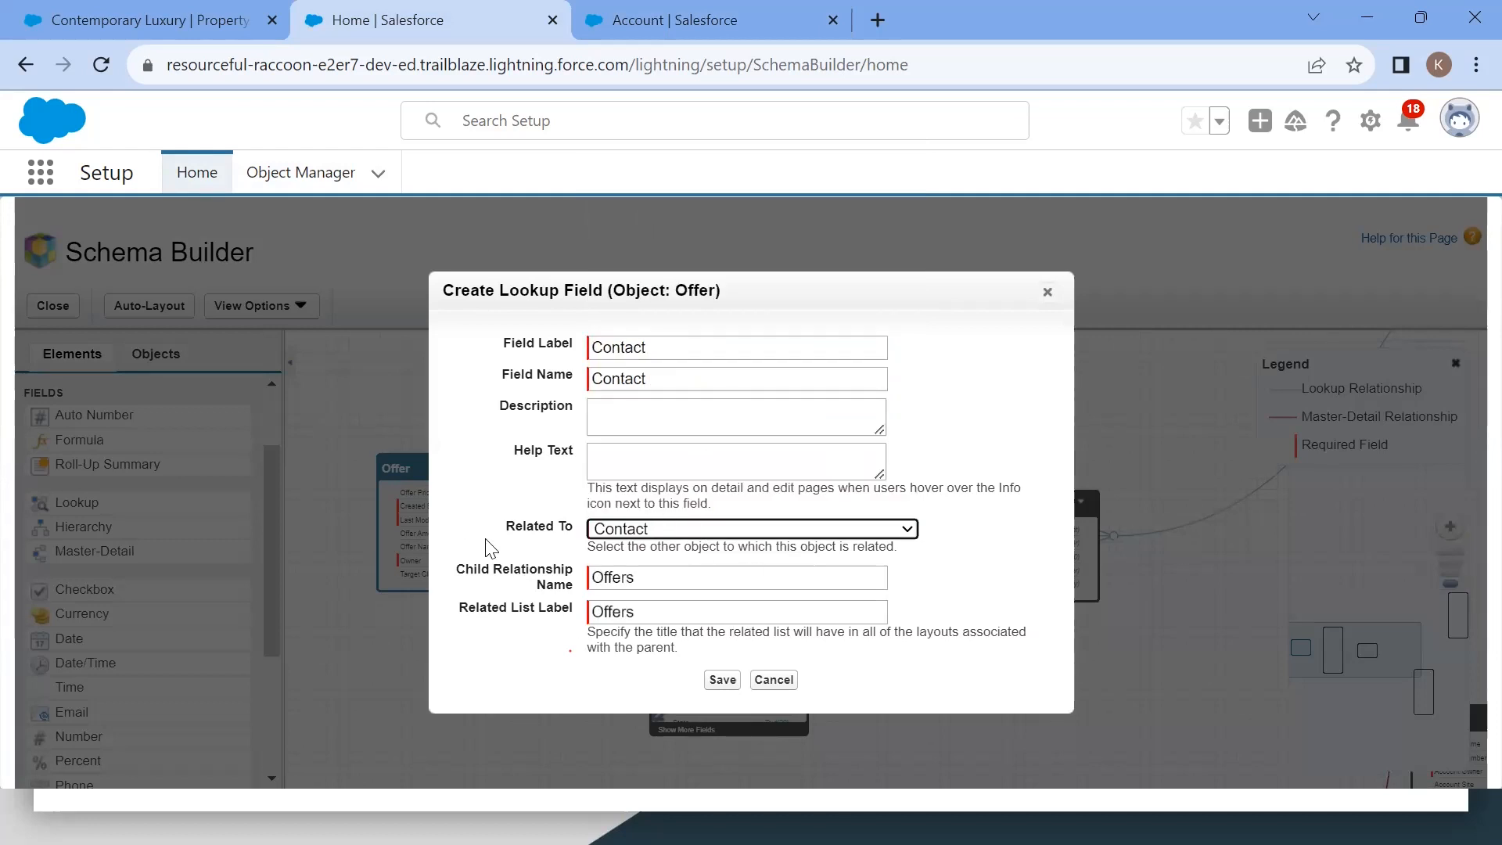
pyautogui.click(722, 679)
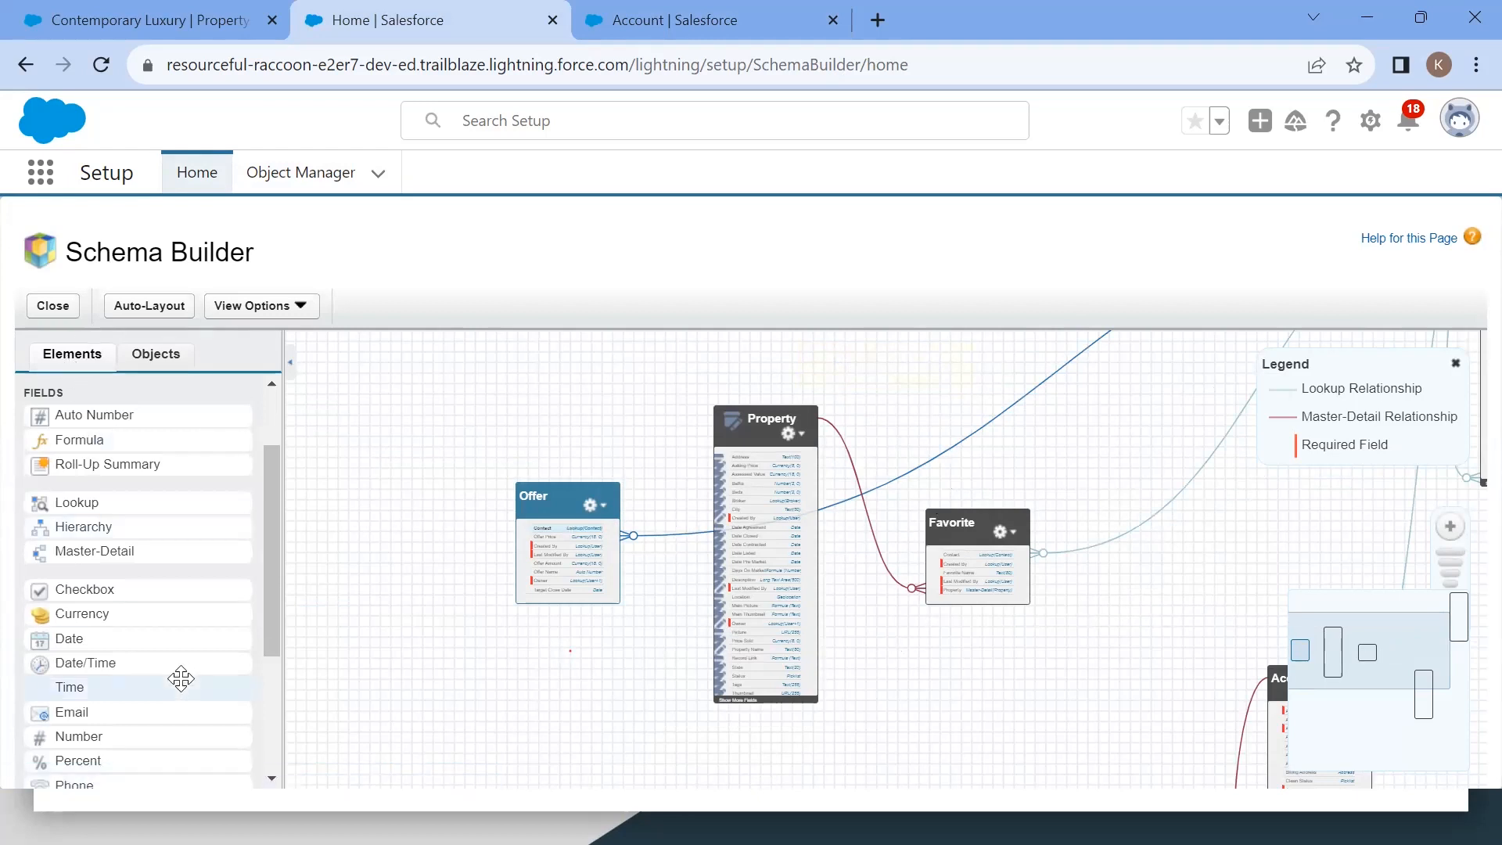
pyautogui.moveTo(569, 565); pyautogui.dragTo(1372, 658)
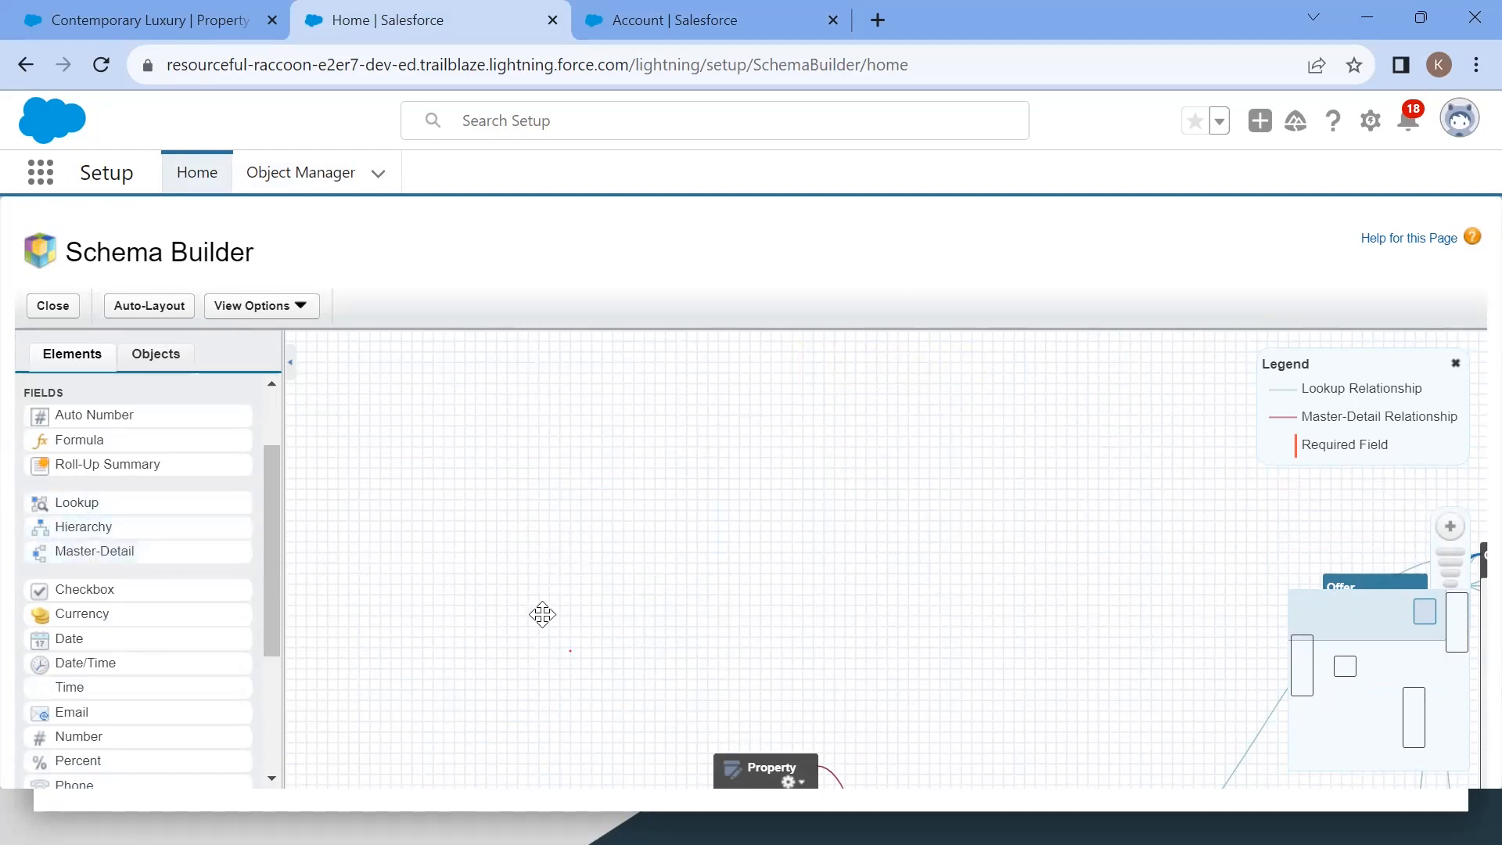
pyautogui.moveTo(753, 624); pyautogui.dragTo(789, 289)
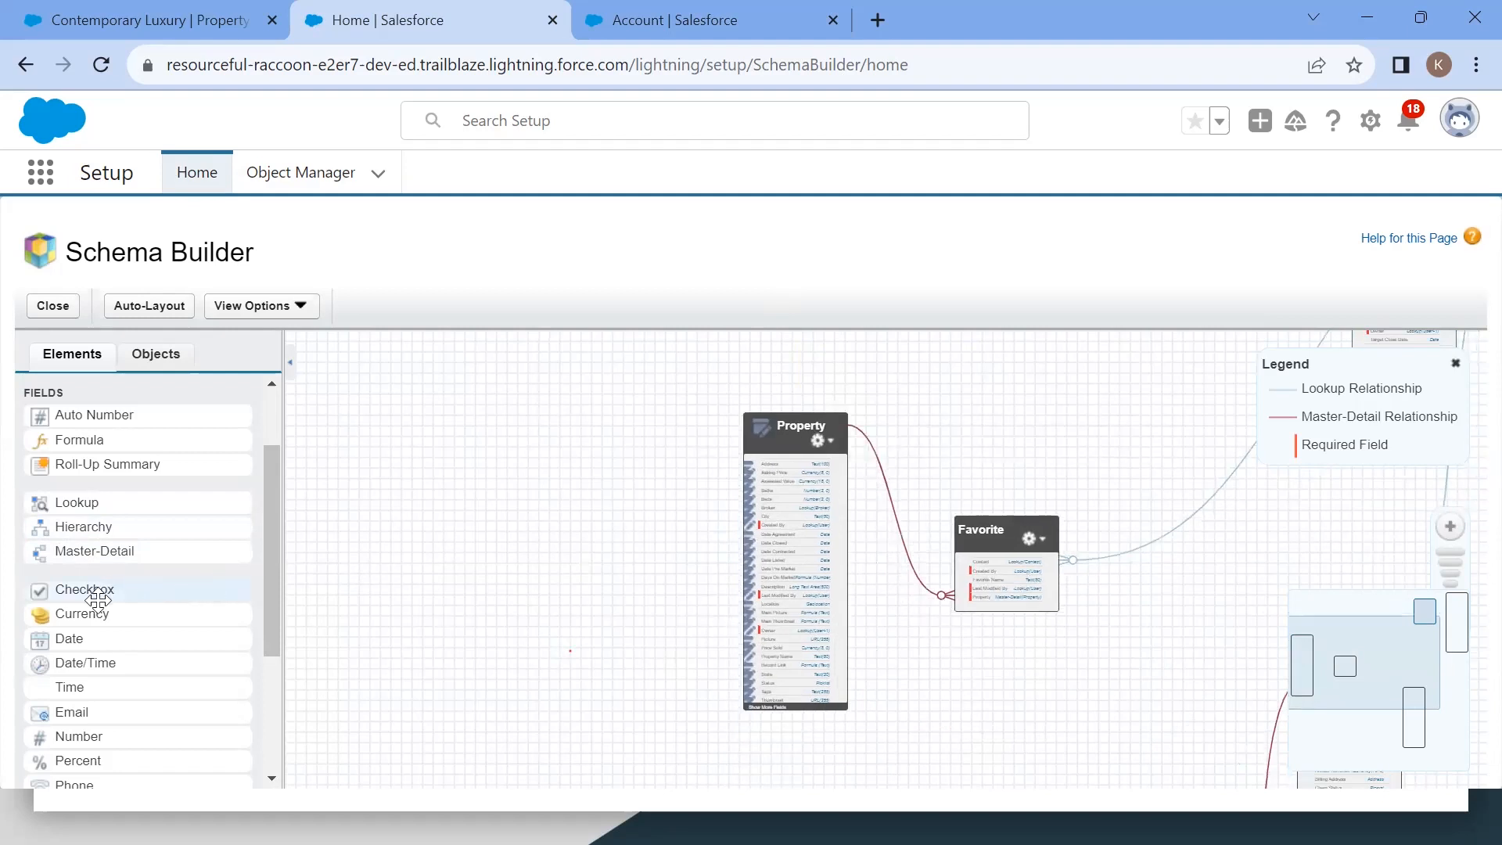
pyautogui.moveTo(84, 585); pyautogui.dragTo(993, 575)
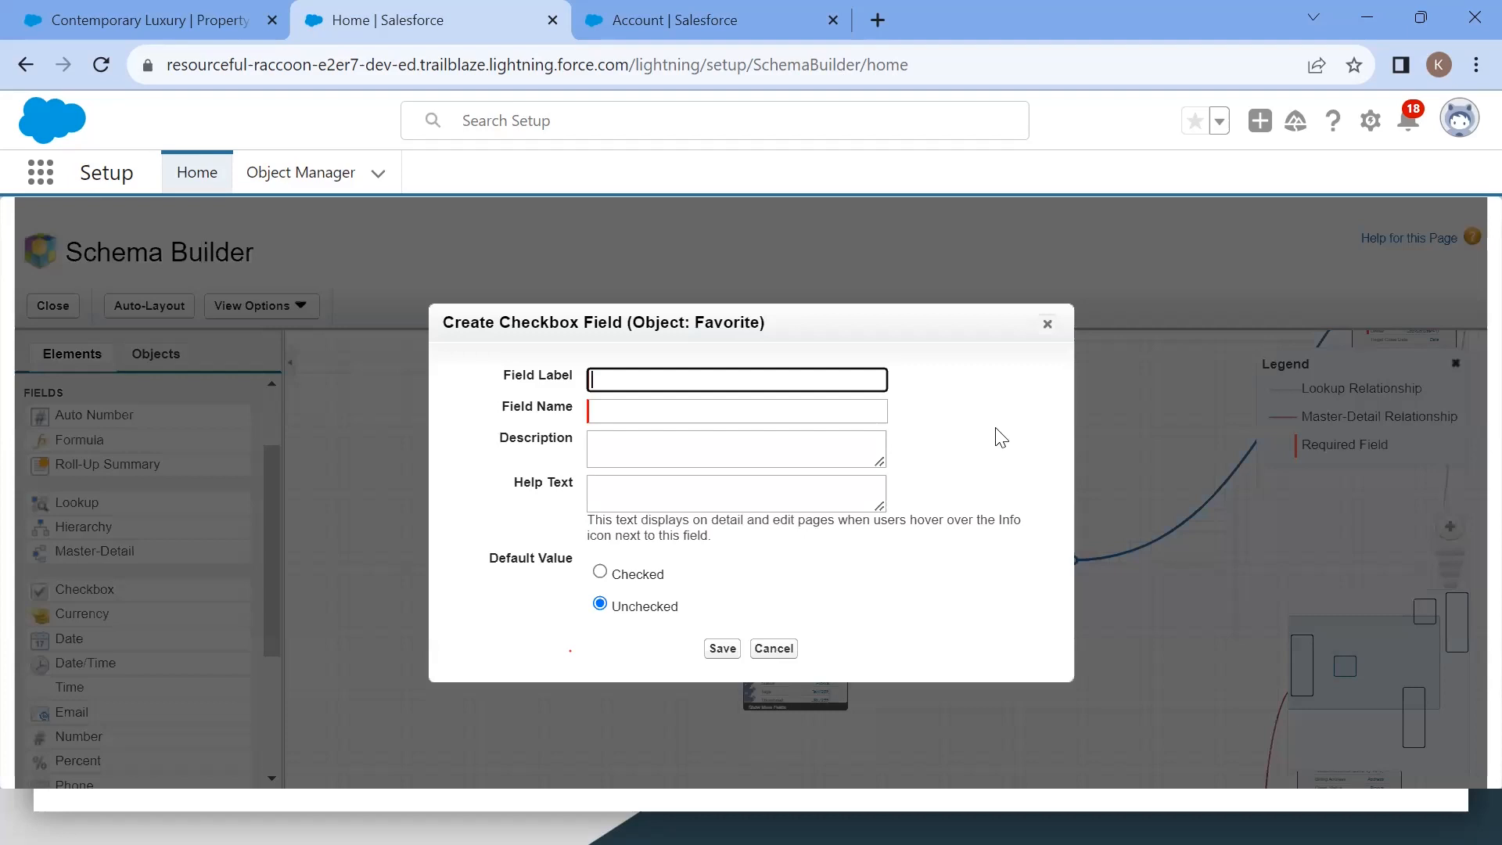
pyautogui.click(1048, 323)
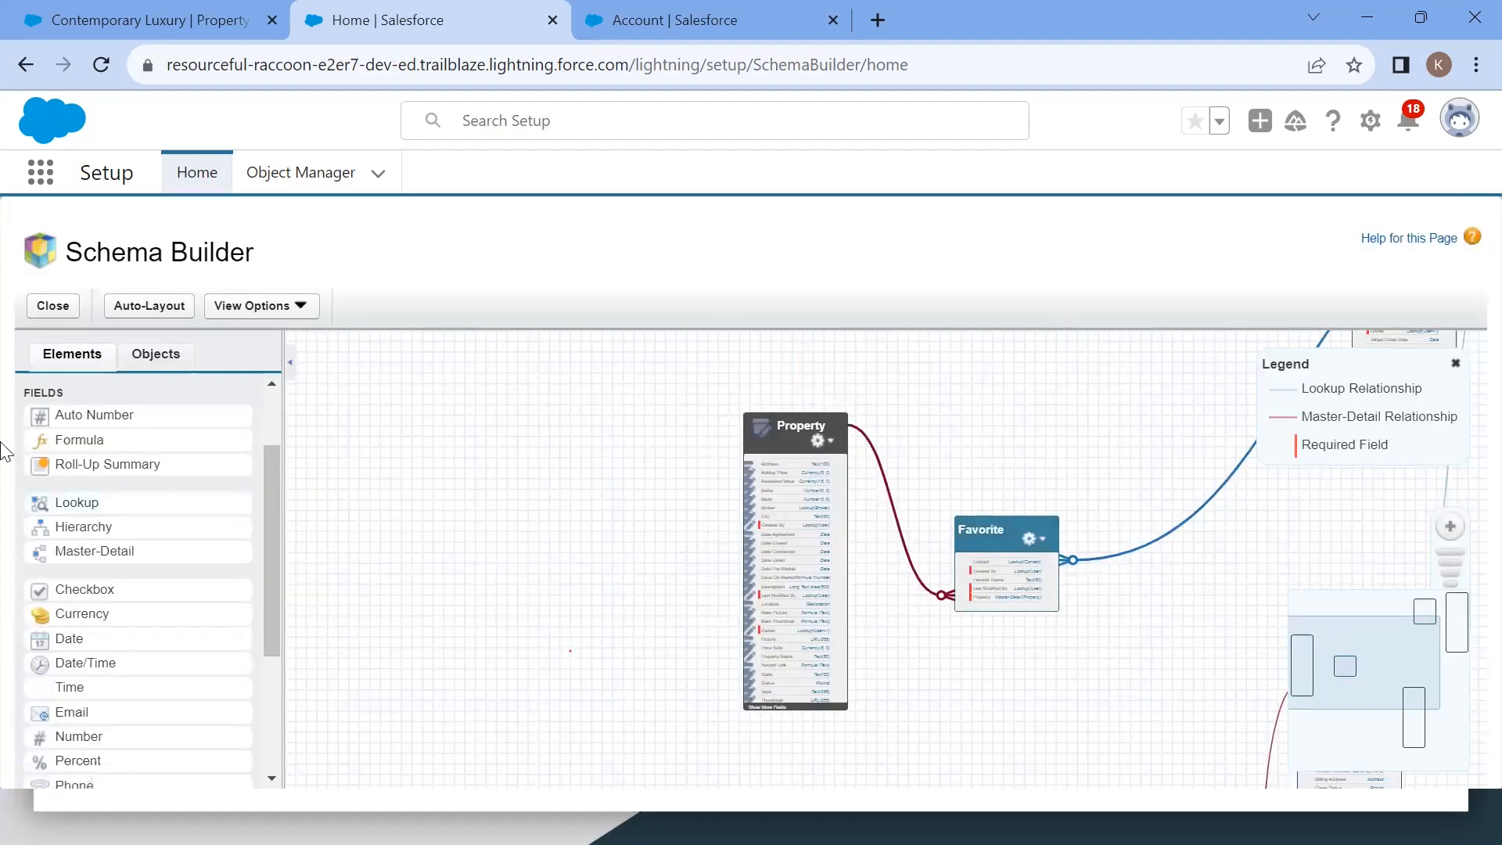
pyautogui.scroll(2, 157, 546)
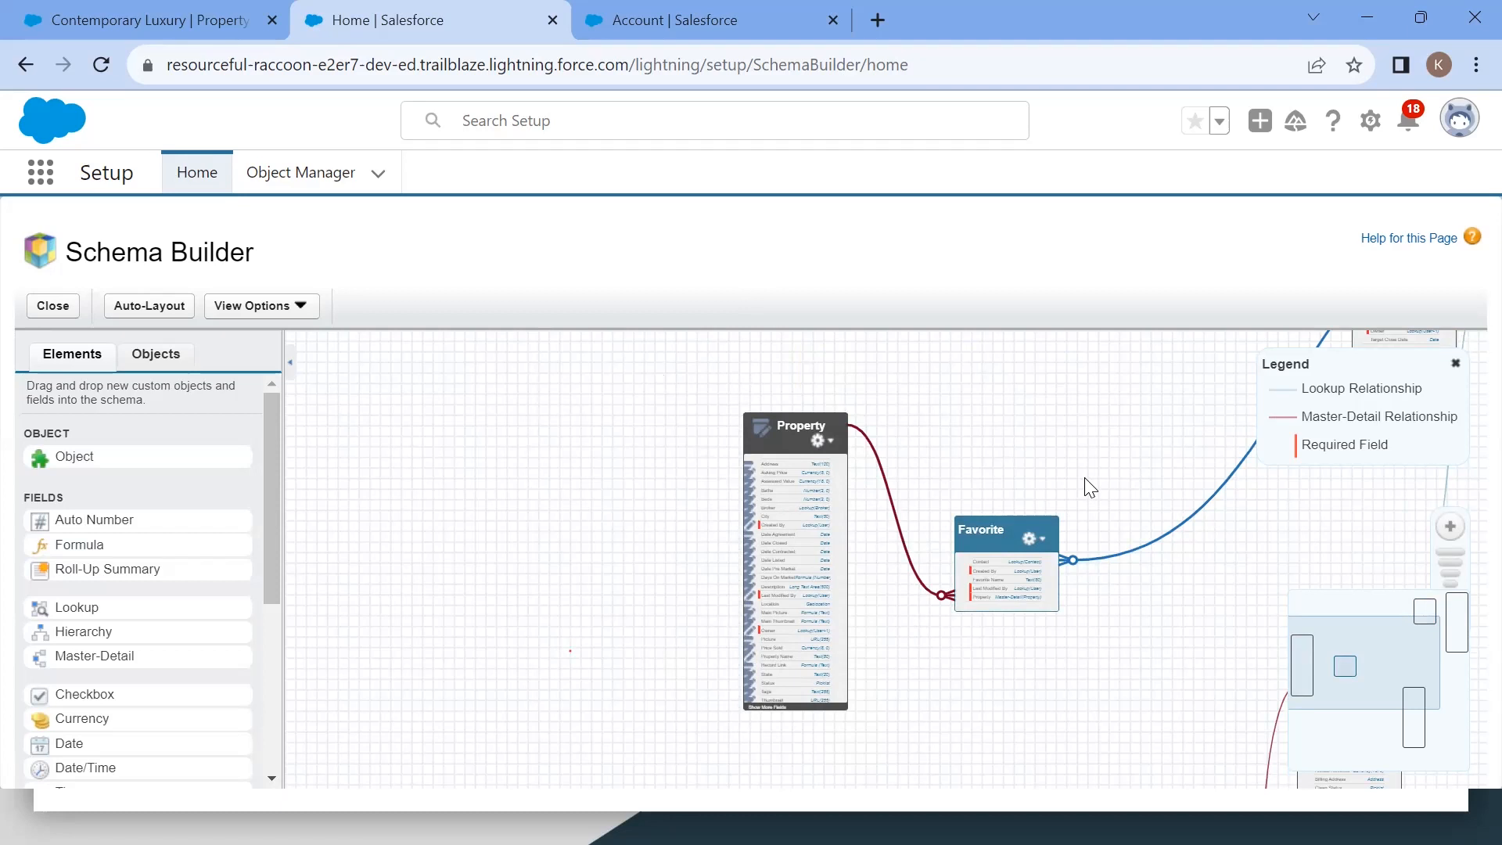
# Step: Move the Offer object box to the upper left of the Schema Builder canvas, clear of the Contact object
pyautogui.scroll(3, 1089, 487)
pyautogui.scroll(-1, 1089, 486)
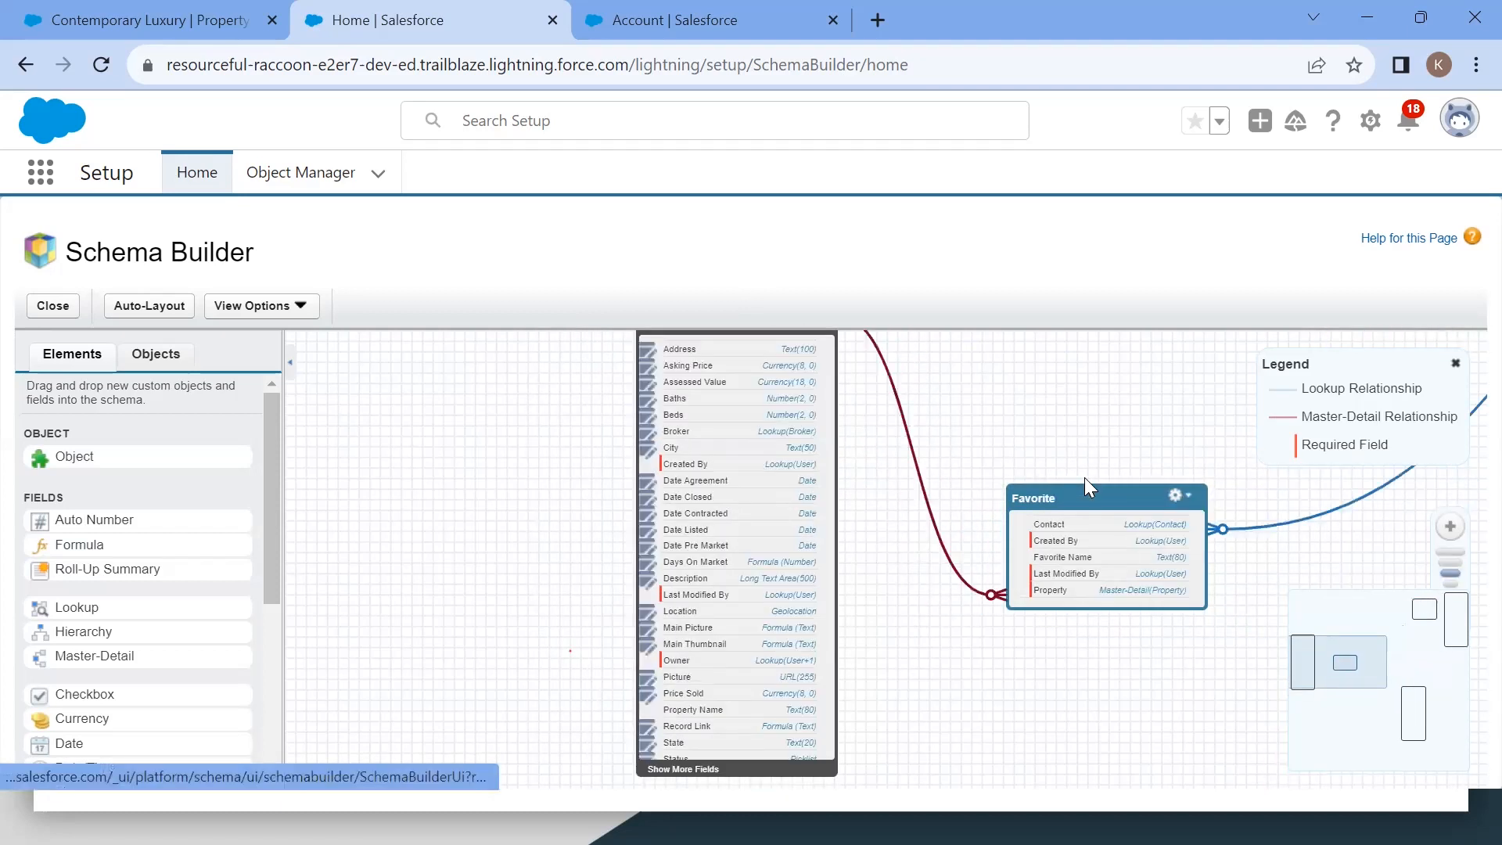
pyautogui.scroll(-2, 1086, 480)
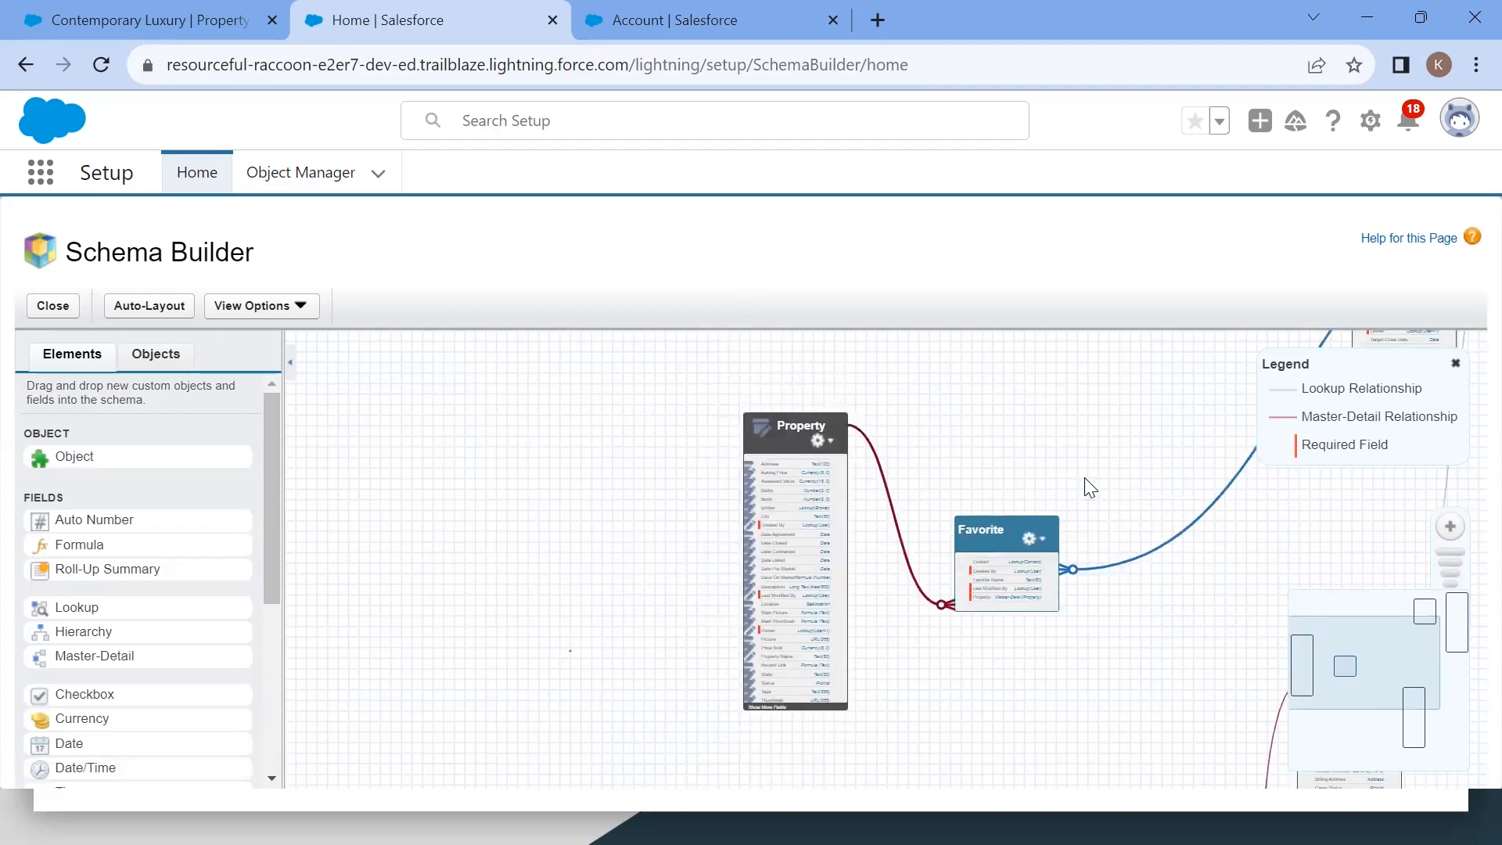
pyautogui.click(1456, 621)
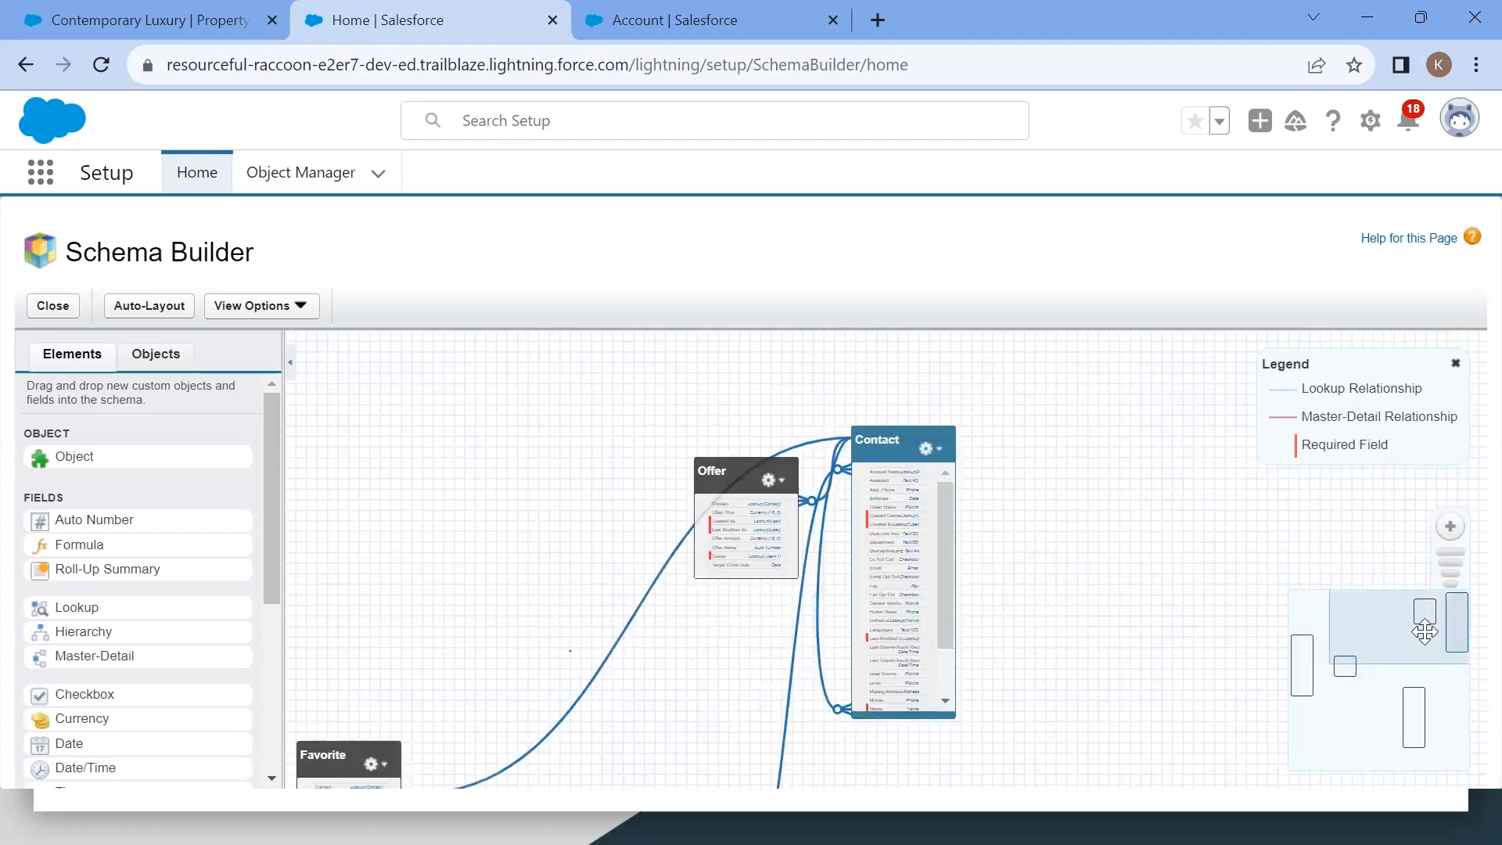
pyautogui.moveTo(1424, 632); pyautogui.dragTo(1391, 642)
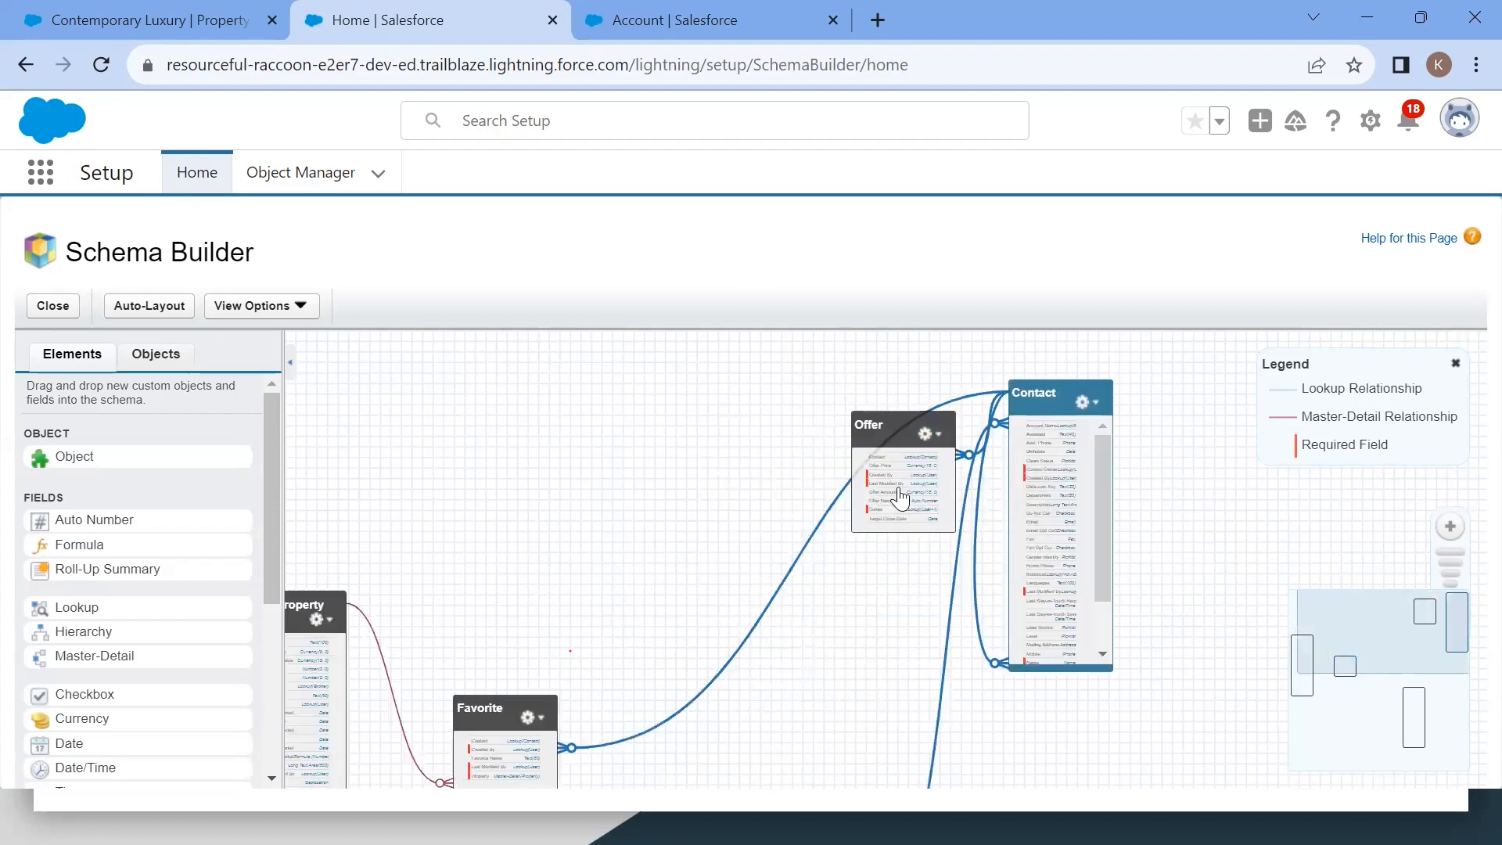
pyautogui.moveTo(907, 497); pyautogui.dragTo(422, 429)
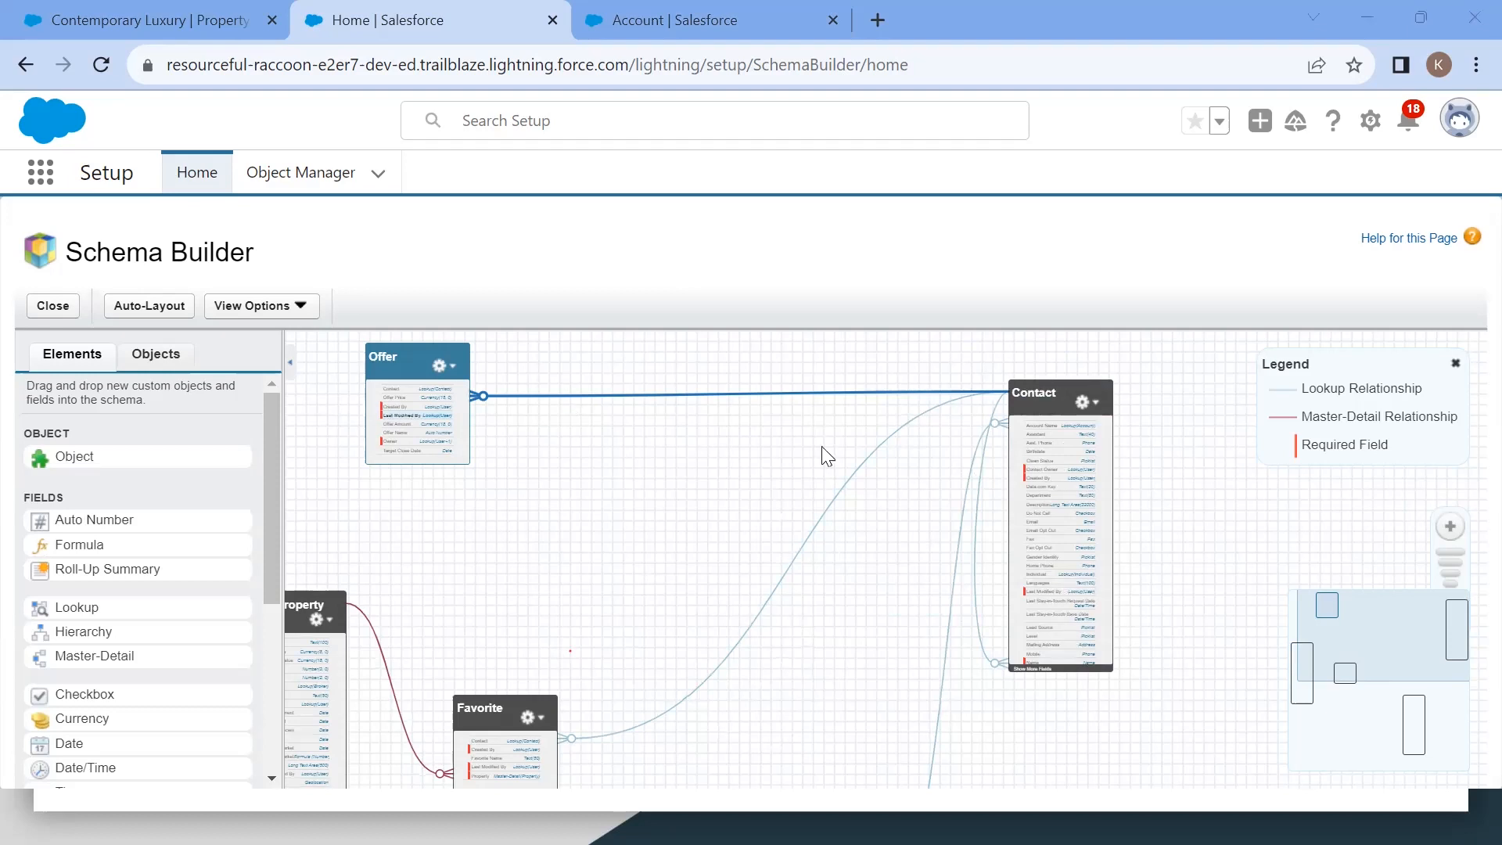
# Step: Switch to the Trailhead 'Work with Schema Builder' unit window and scroll through it to the hands-on challenge
pyautogui.hotkey('alt', 'Tab')
pyautogui.hotkey('alt', 'Tab')
pyautogui.hotkey('alt', 'Tab')
pyautogui.hotkey('alt', 'Tab')
pyautogui.hotkey('alt', 'Tab')
pyautogui.hotkey('alt', 'shift', 'Tab')
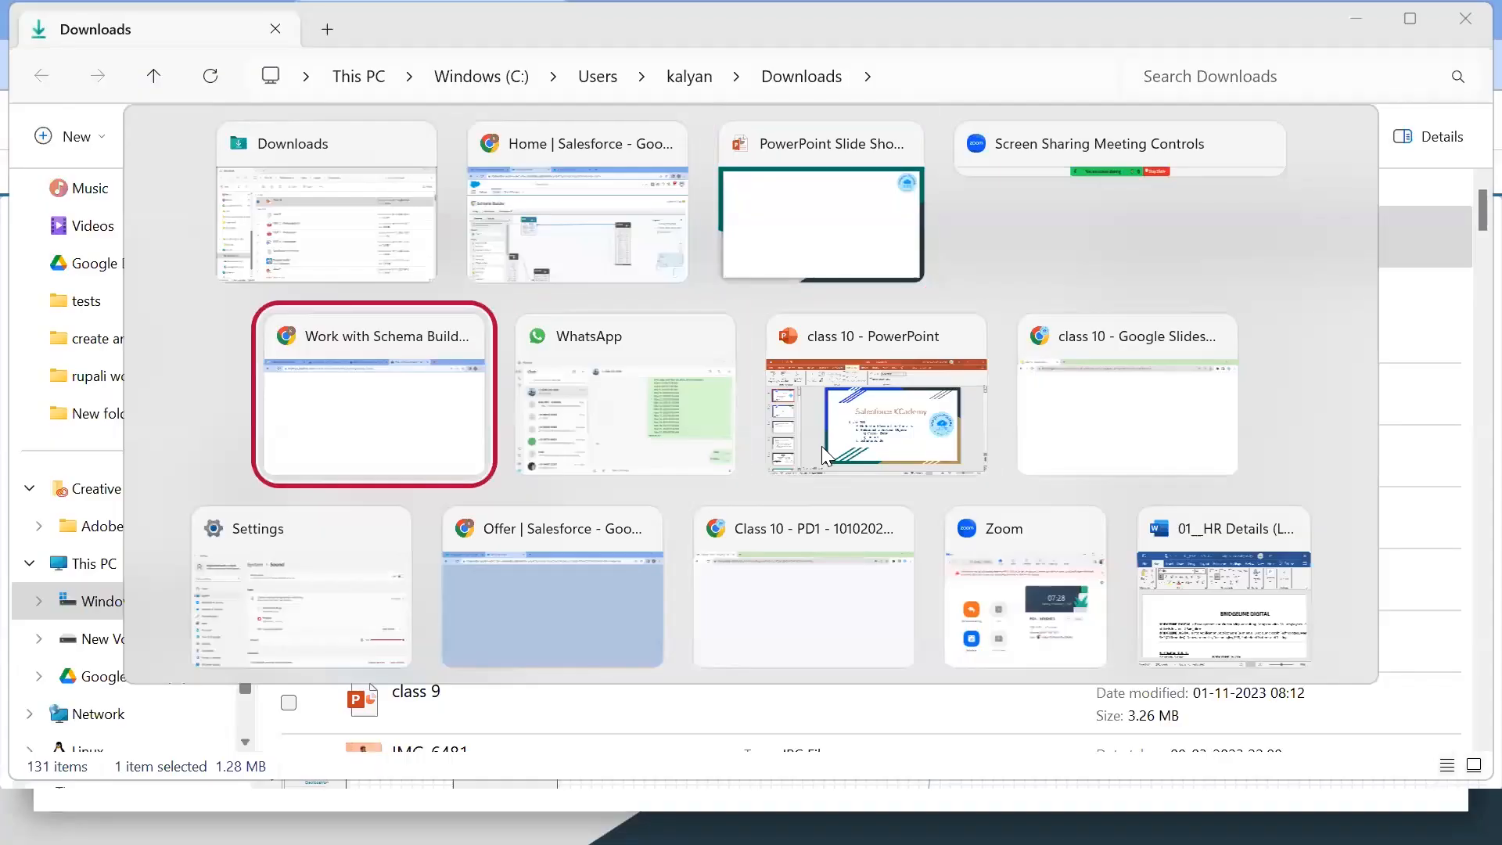
pyautogui.click(851, 477)
pyautogui.scroll(-15, 851, 477)
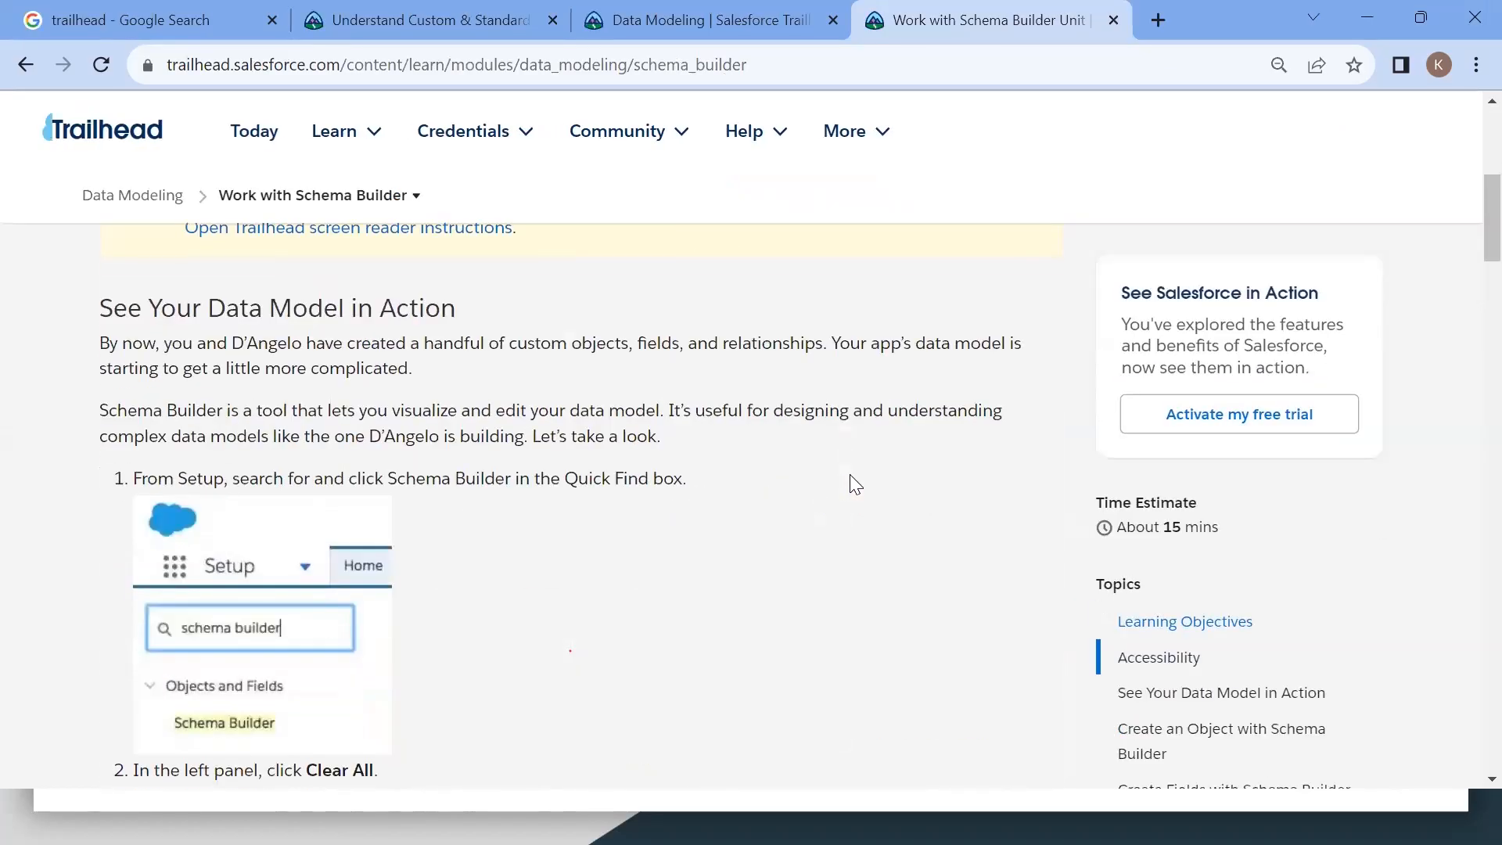
pyautogui.scroll(-9, 851, 477)
pyautogui.scroll(5, 851, 477)
pyautogui.scroll(-3, 851, 477)
pyautogui.scroll(-12, 851, 479)
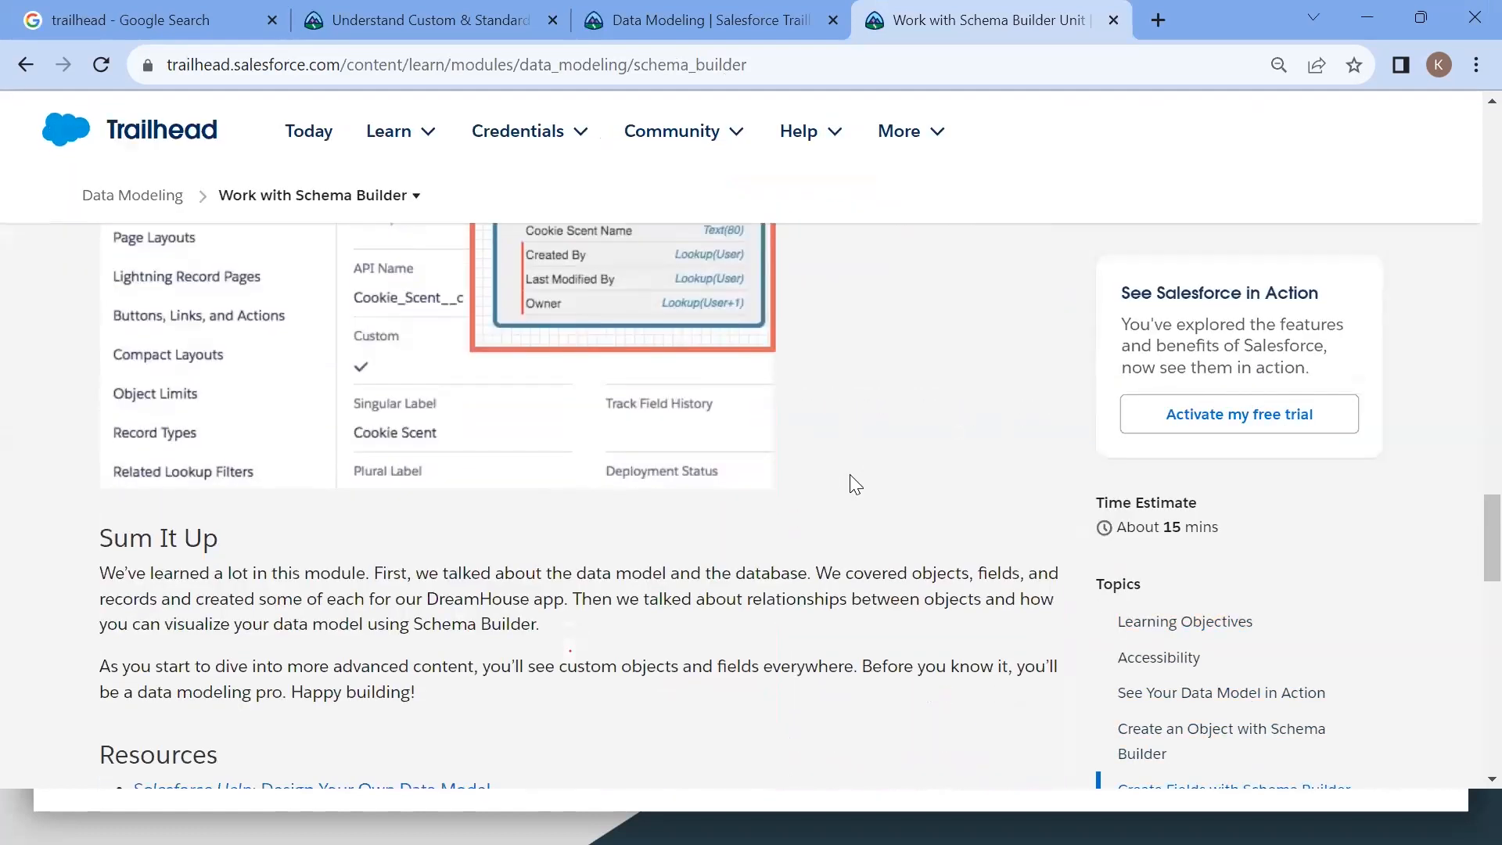
pyautogui.scroll(-1, 855, 484)
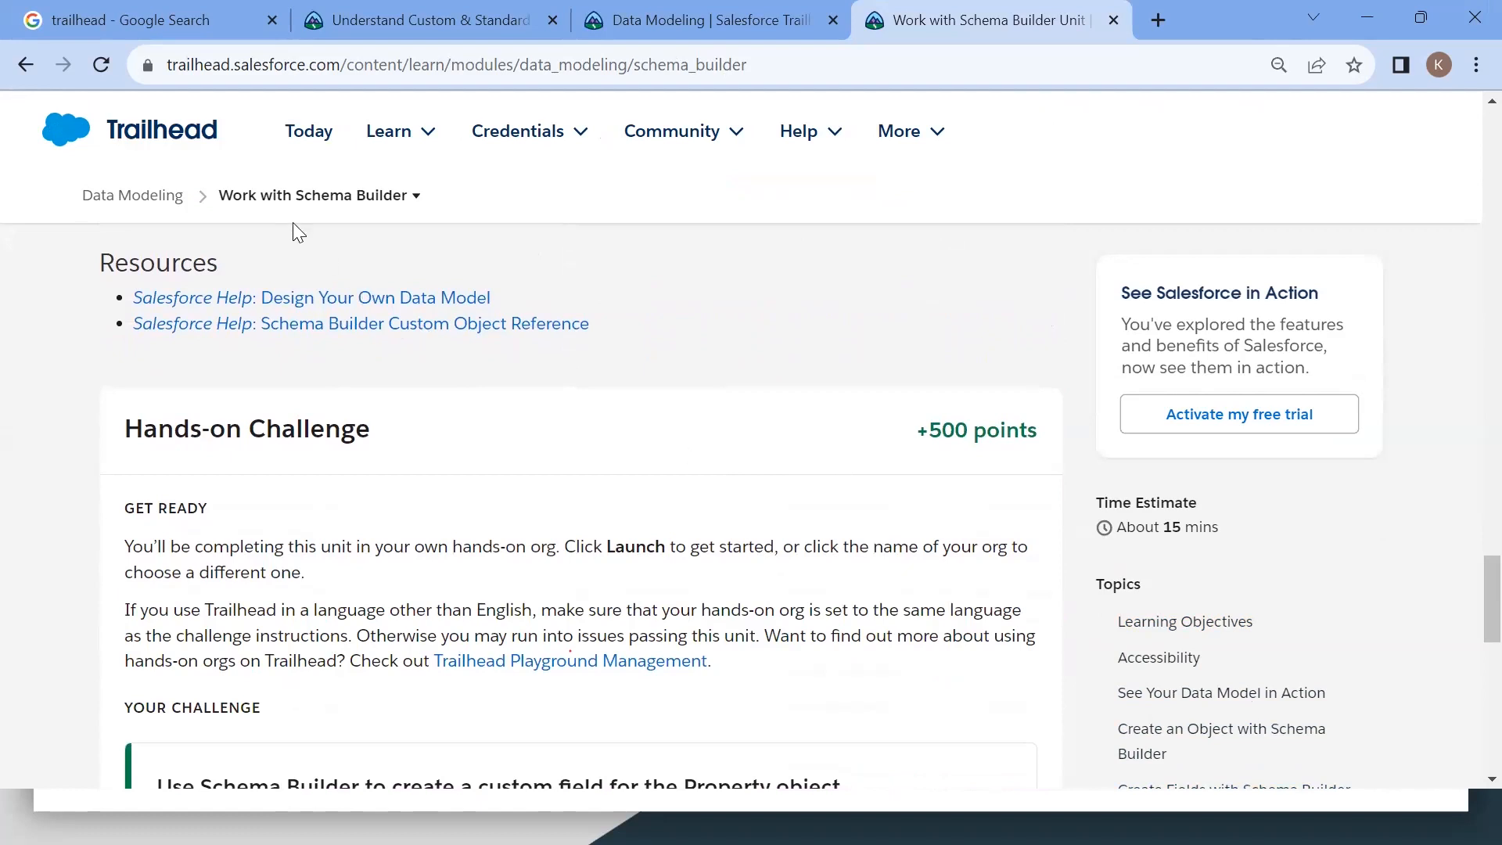
# Step: Return to the Data Modeling module page and open the Create Object Relationships unit
pyautogui.click(131, 194)
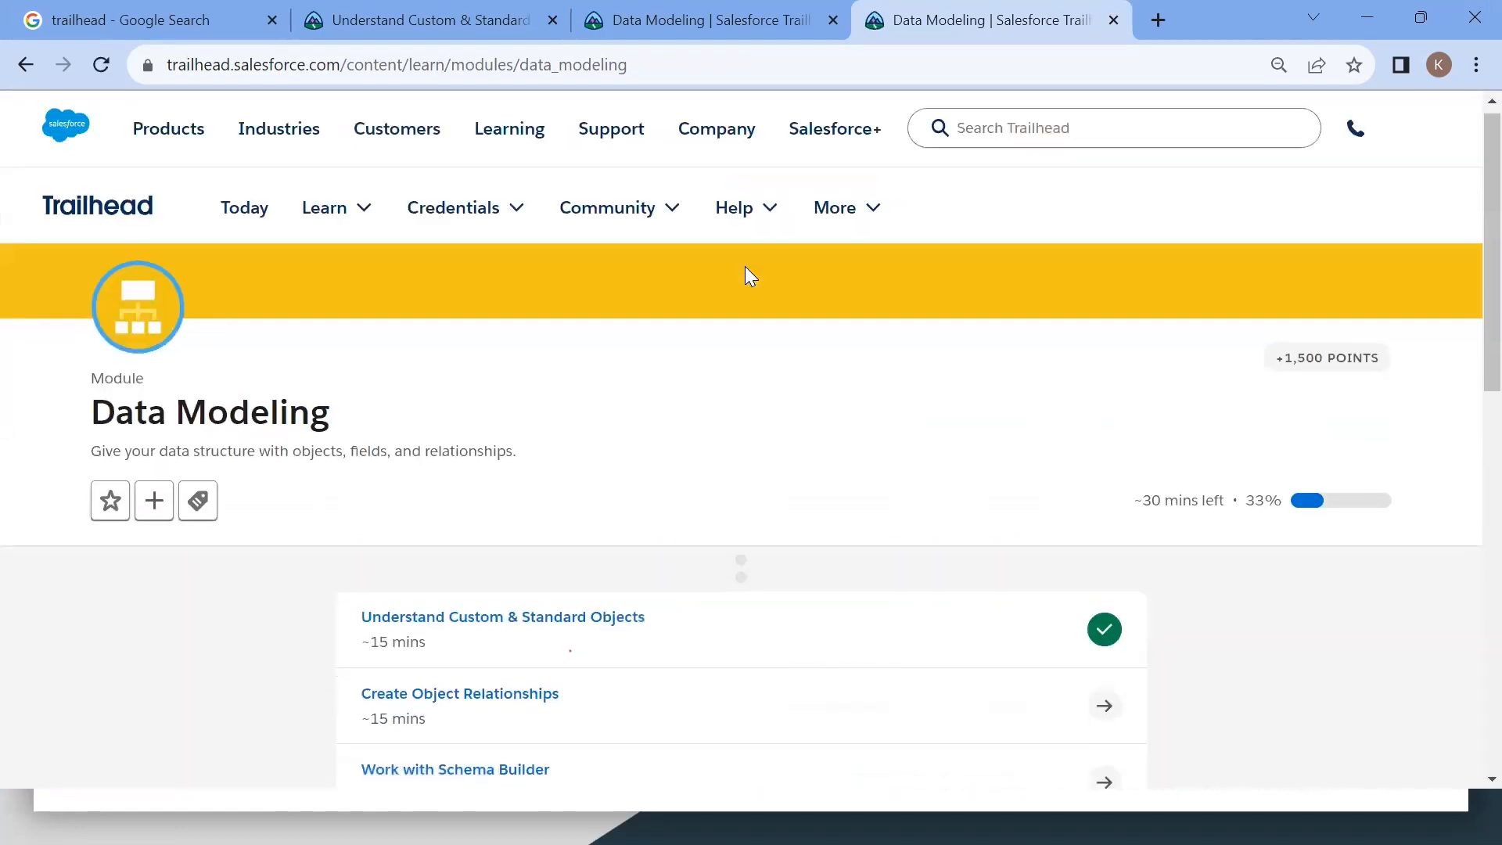
pyautogui.scroll(-1, 565, 513)
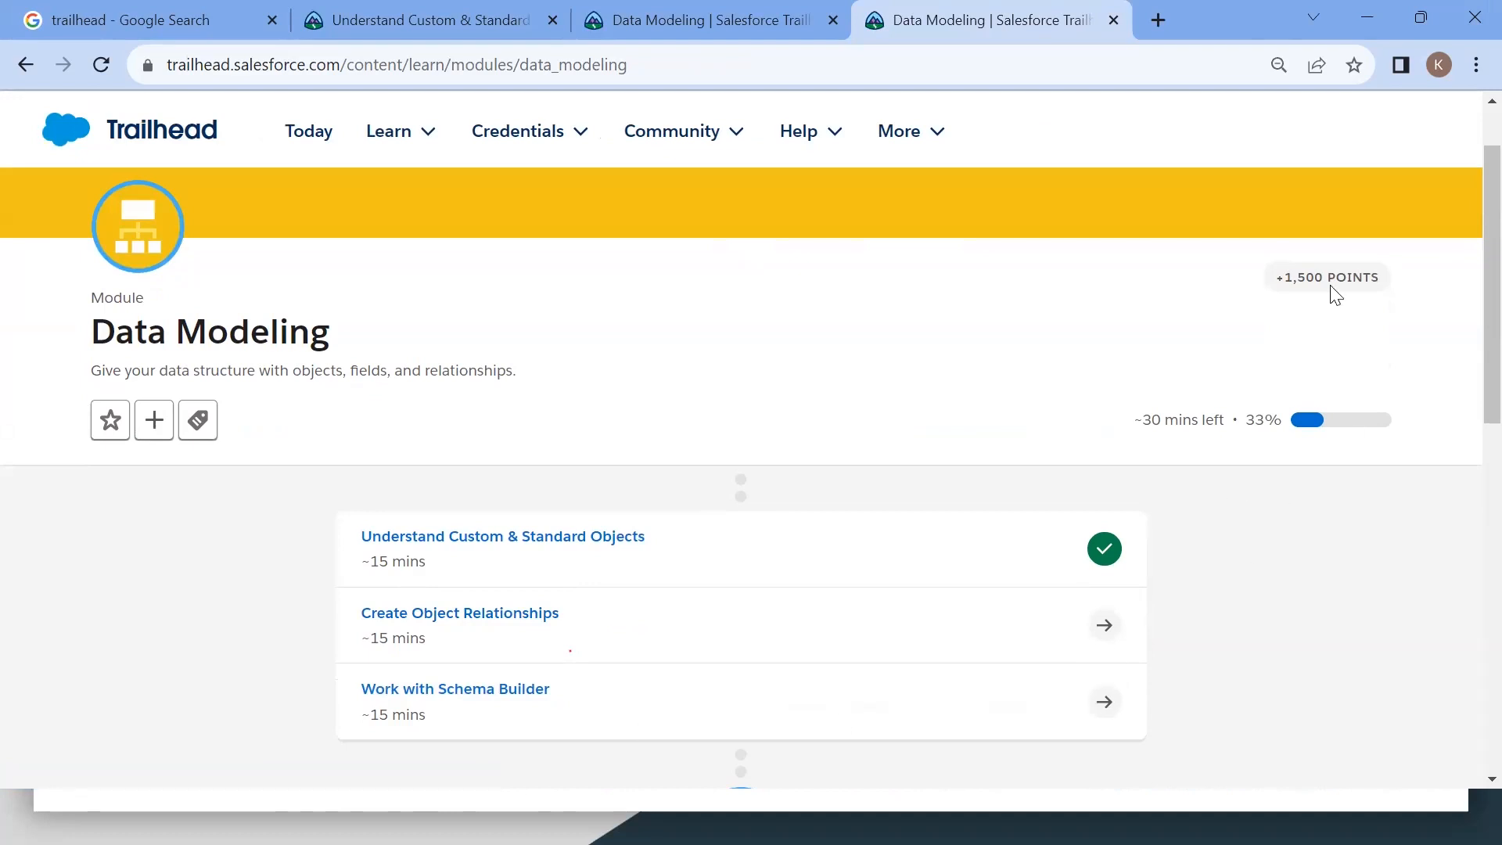
pyautogui.tripleClick(1290, 278)
pyautogui.click(472, 619)
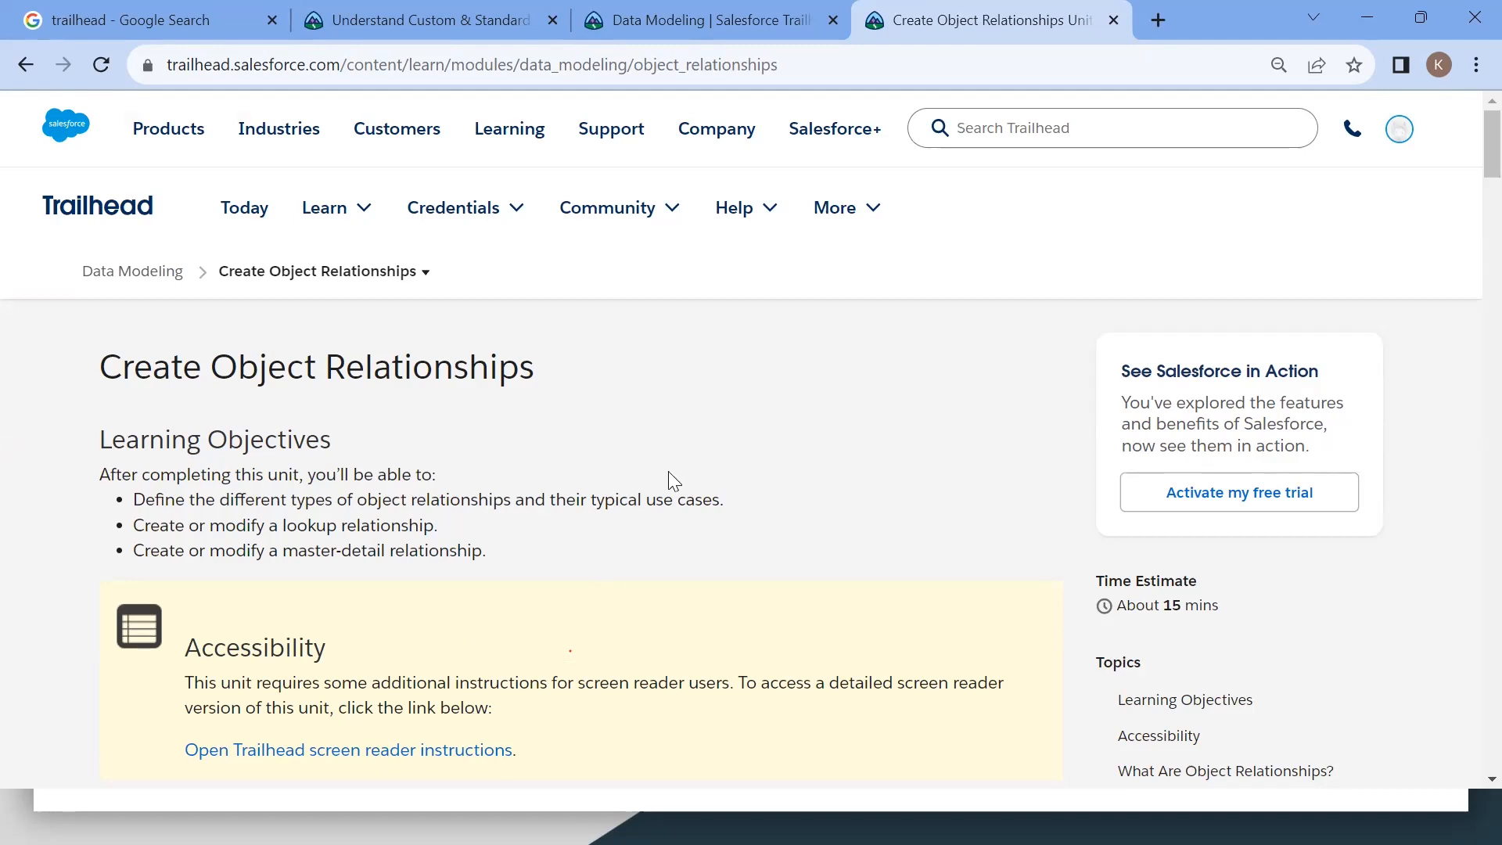
# Step: Review and highlight the Offer object challenge requirements in the Create Object Relationships unit
pyautogui.scroll(-10, 668, 476)
pyautogui.scroll(-20, 670, 473)
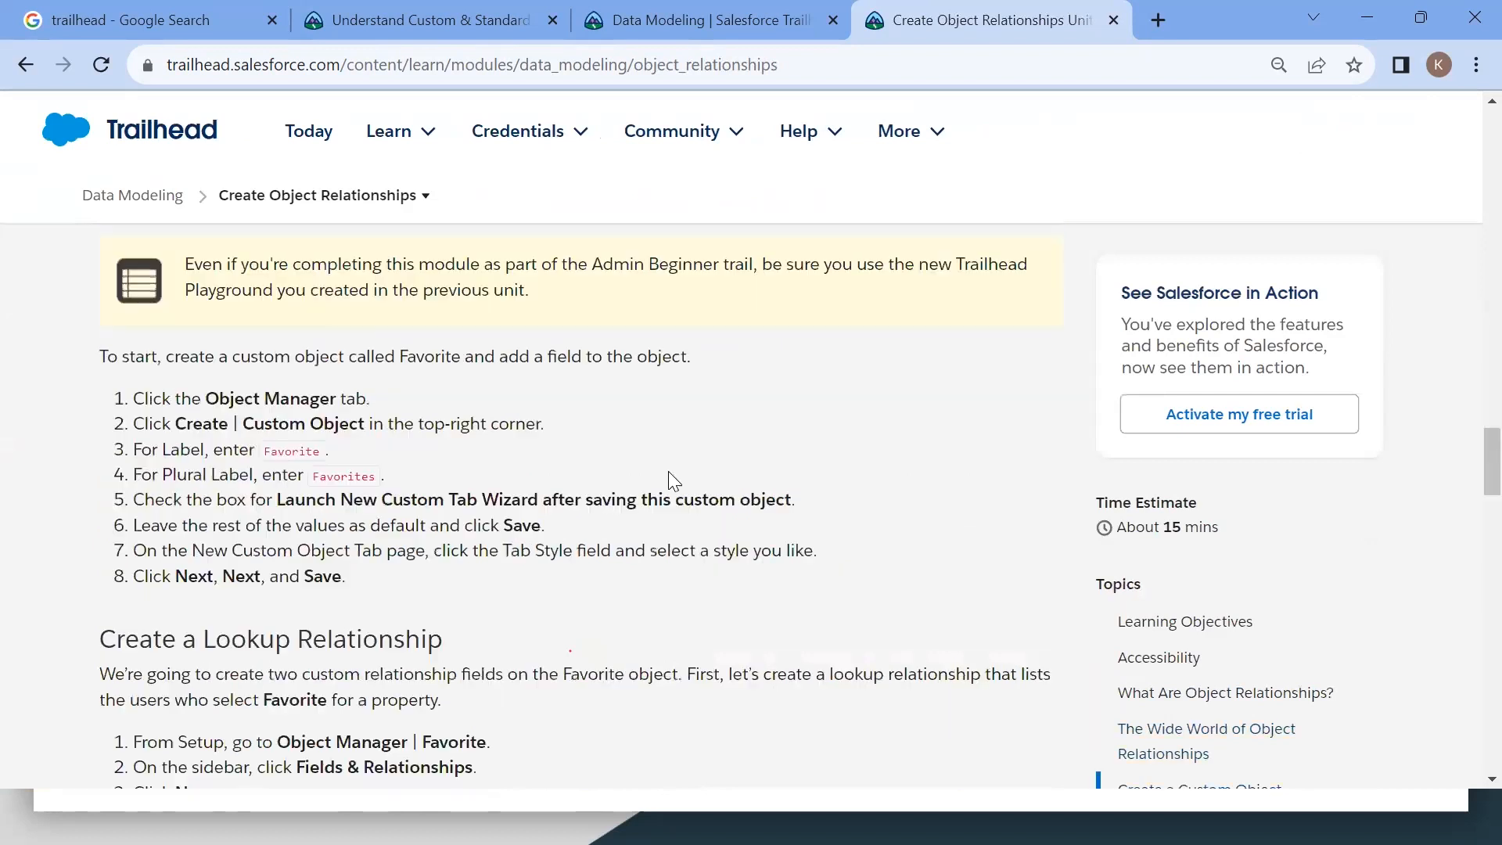
pyautogui.scroll(-20, 668, 481)
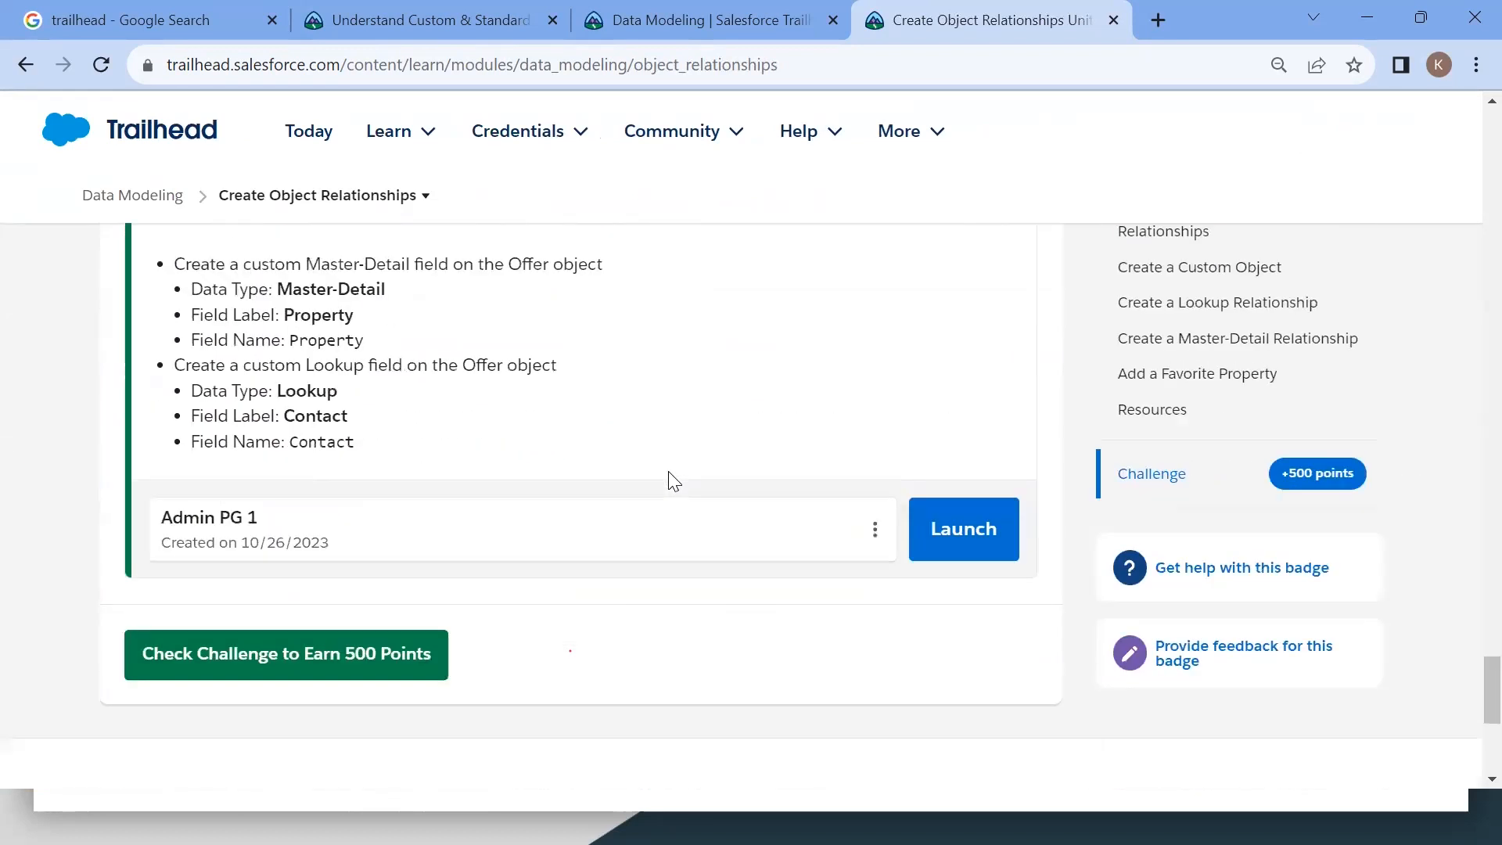
pyautogui.scroll(5, 617, 538)
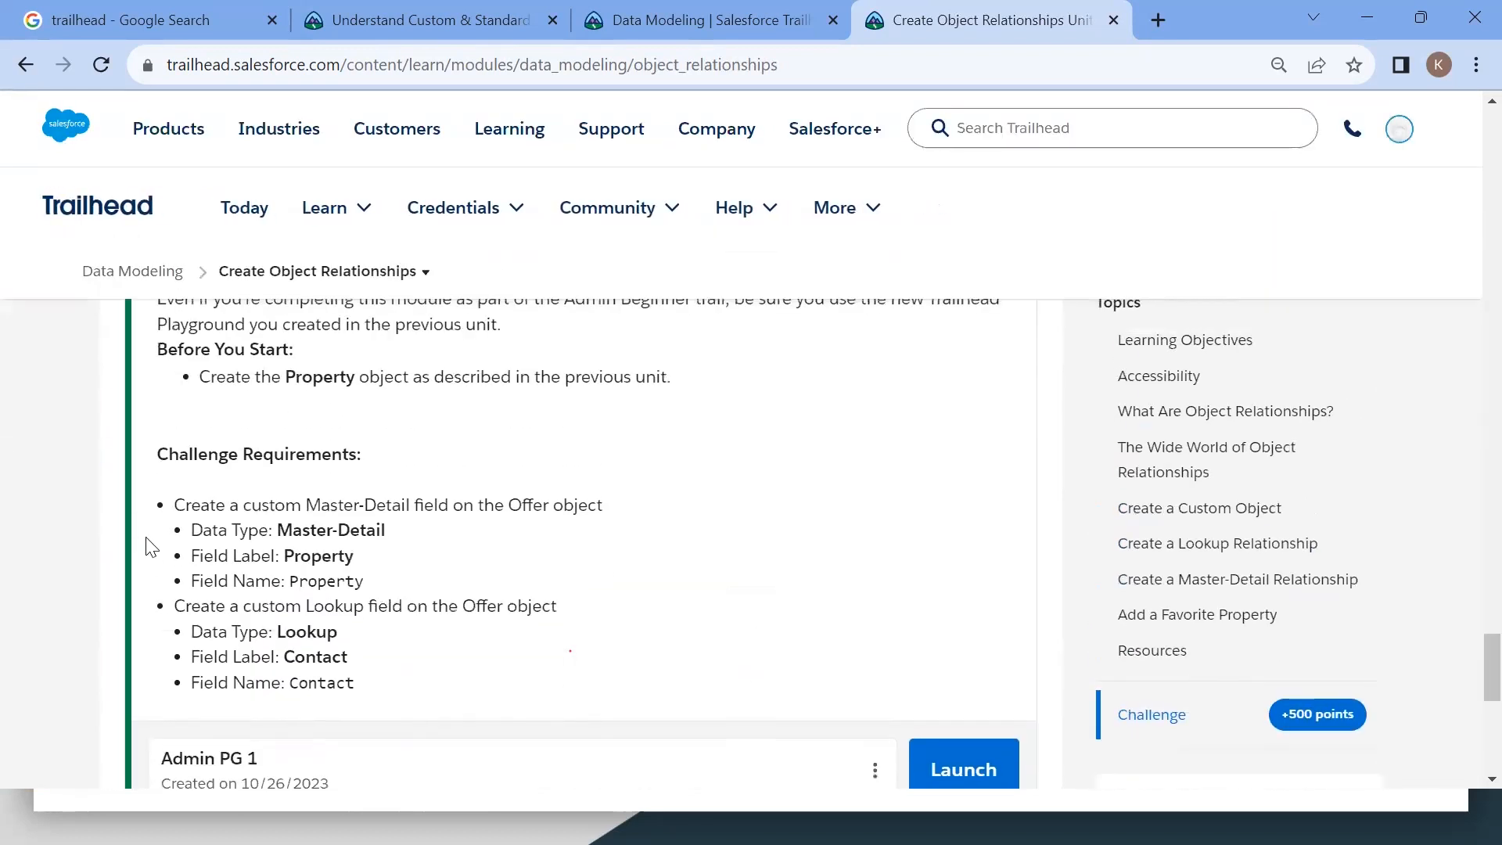
pyautogui.moveTo(173, 505); pyautogui.dragTo(509, 696)
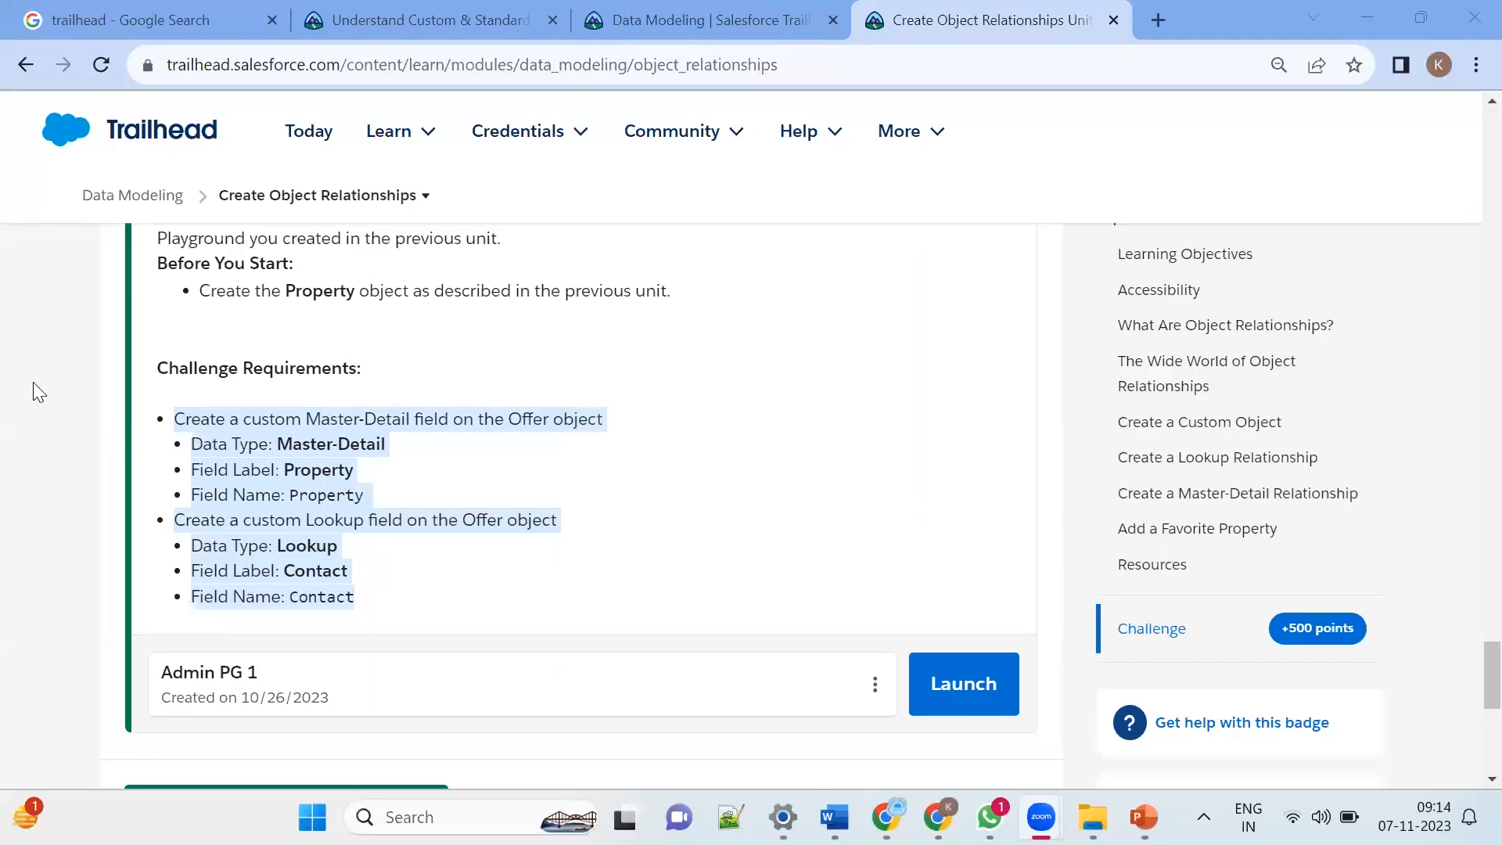
pyautogui.click(700, 511)
# Step: Read through the unit's sections on lookup and master-detail relationships and creating a custom object
pyautogui.scroll(1, 1046, 304)
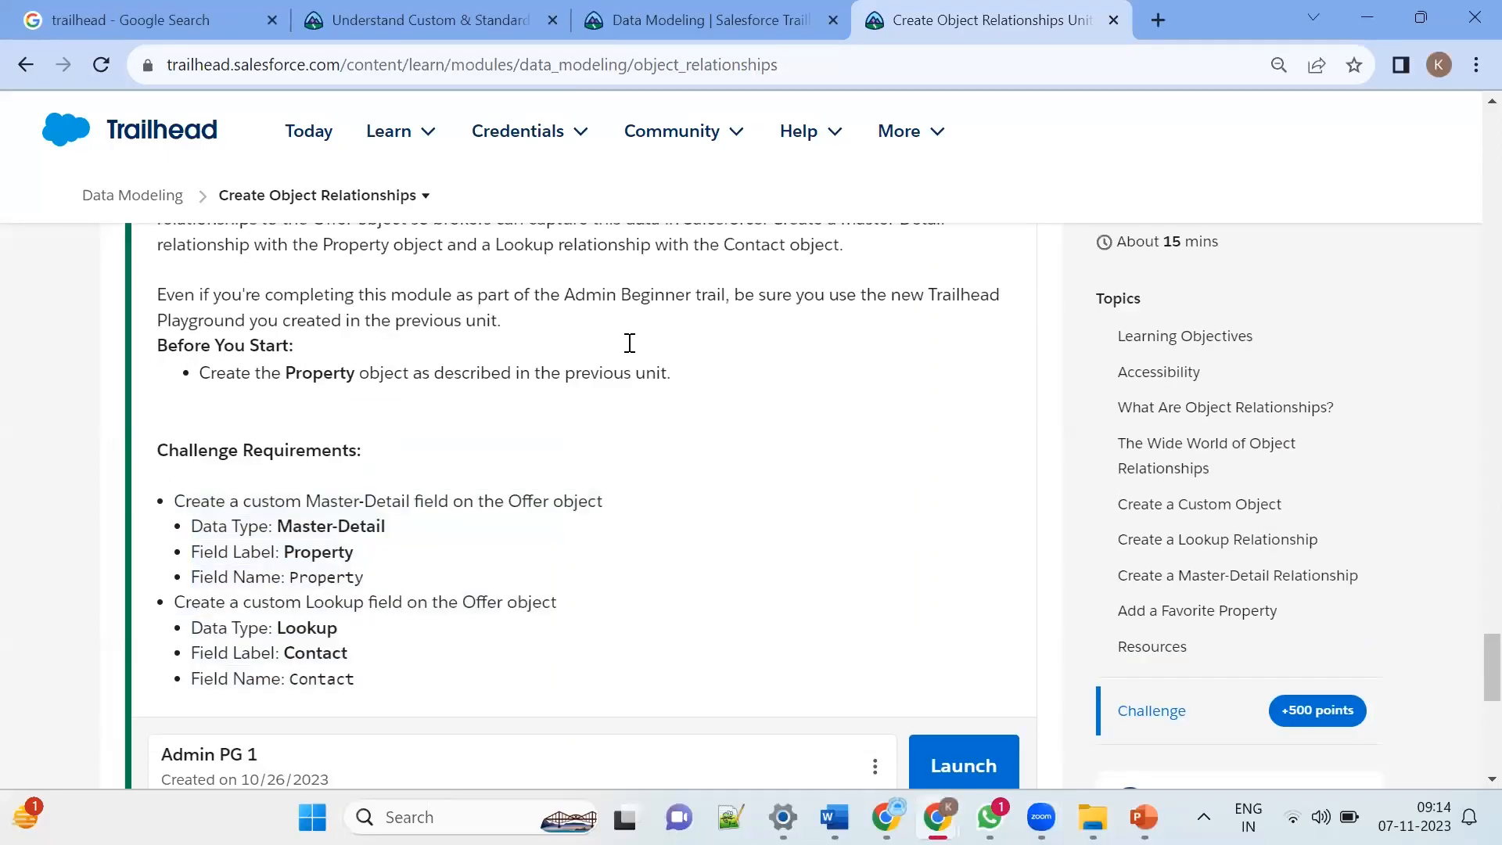
pyautogui.scroll(20, 751, 548)
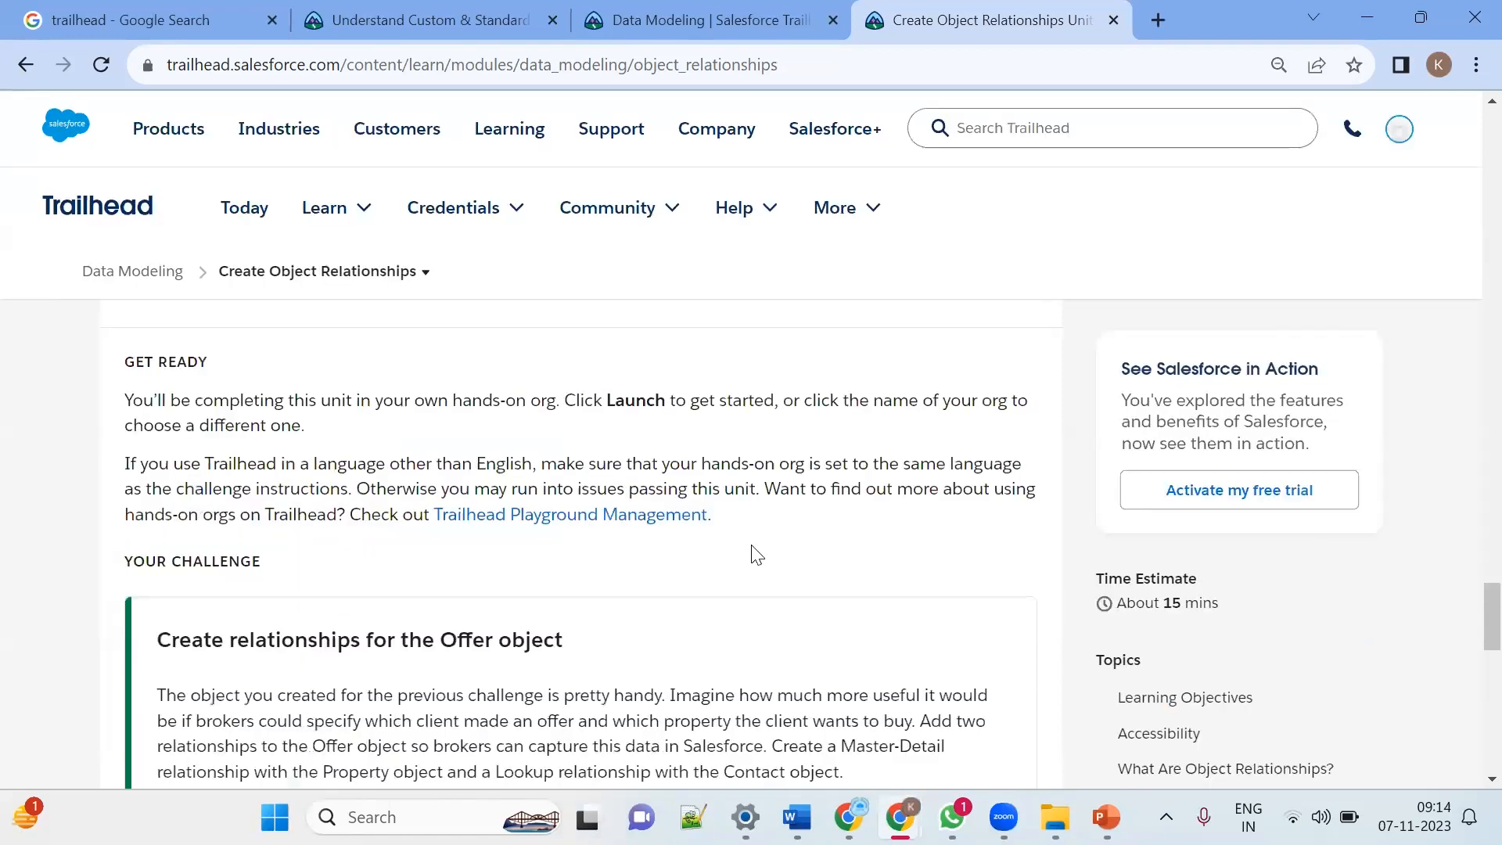
pyautogui.scroll(20, 755, 554)
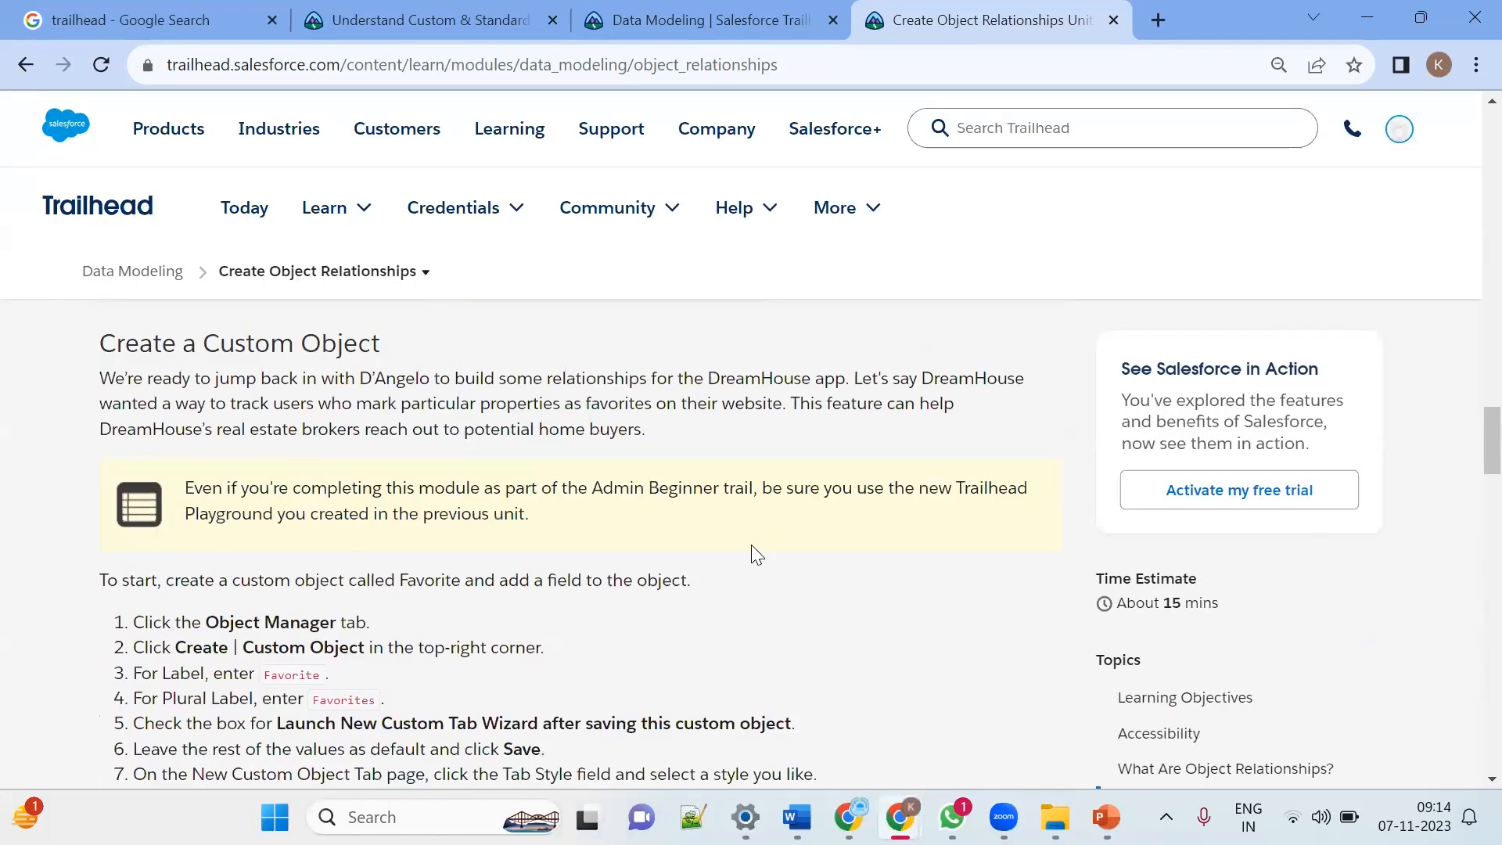
pyautogui.scroll(8, 753, 548)
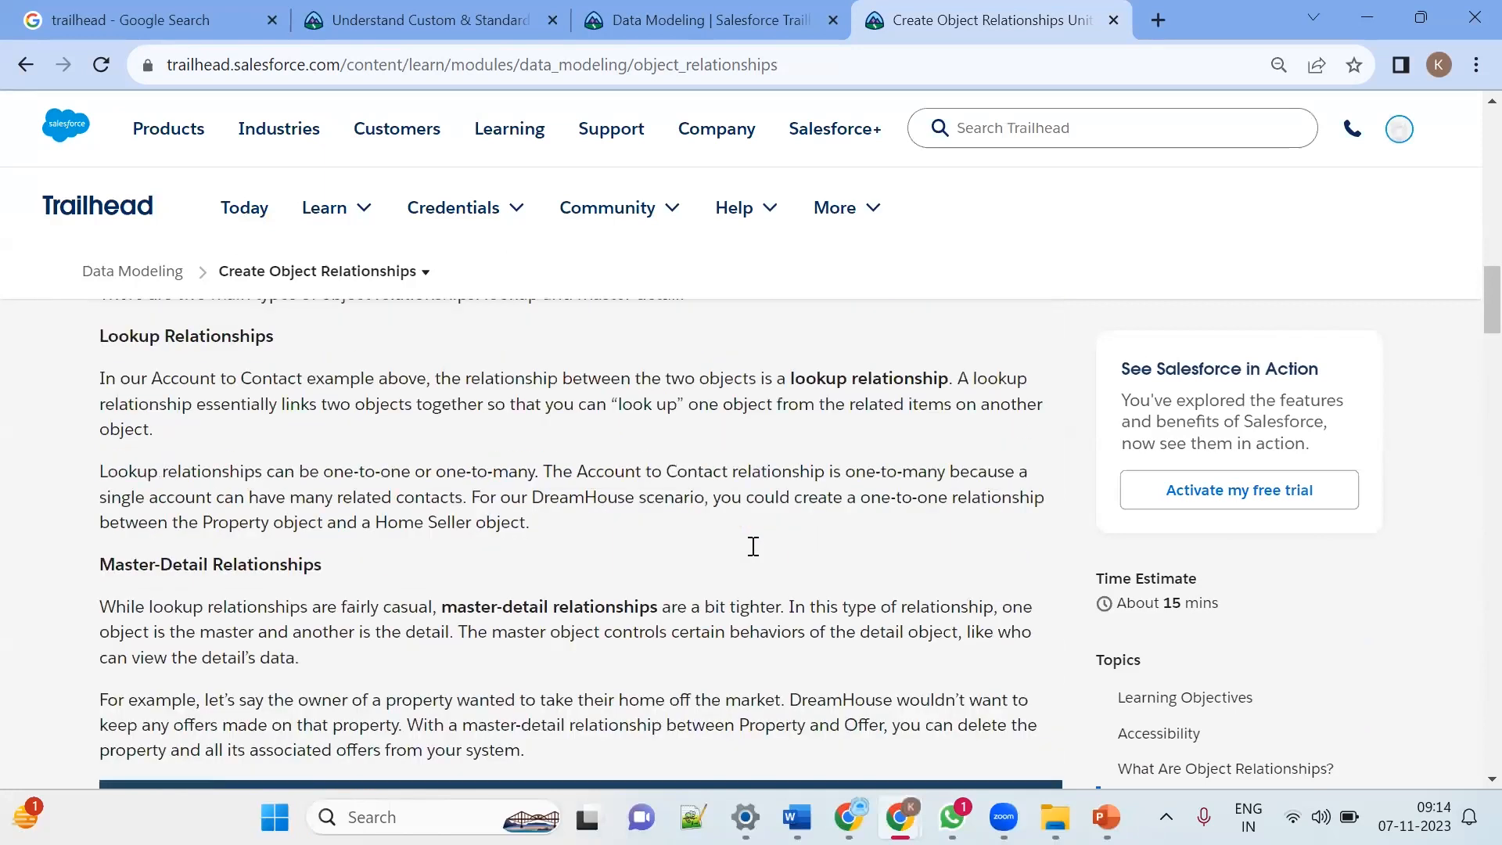
pyautogui.scroll(-5, 753, 547)
pyautogui.scroll(-20, 755, 554)
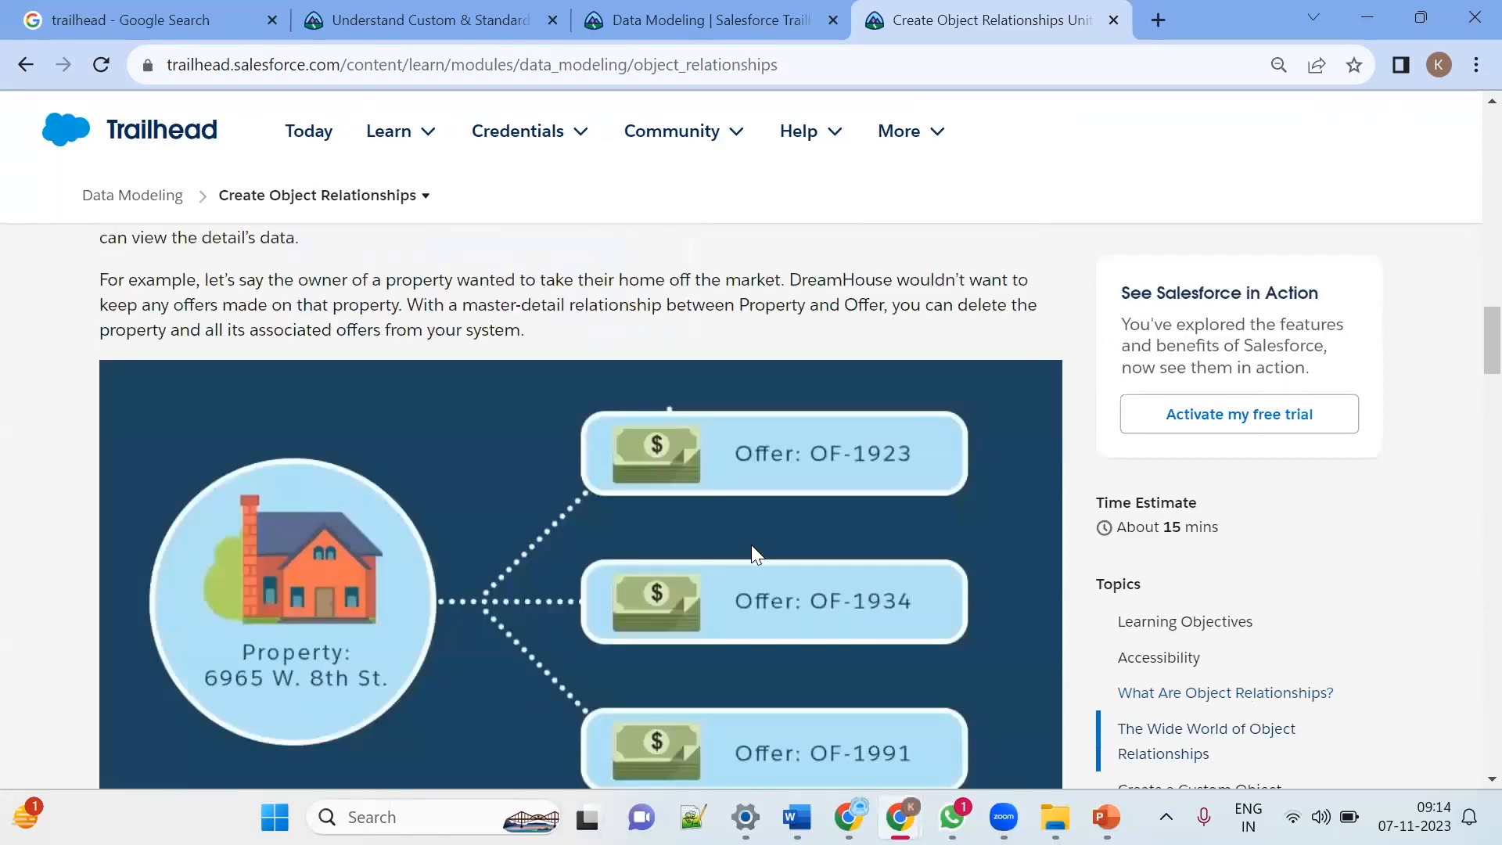
pyautogui.scroll(-15, 753, 551)
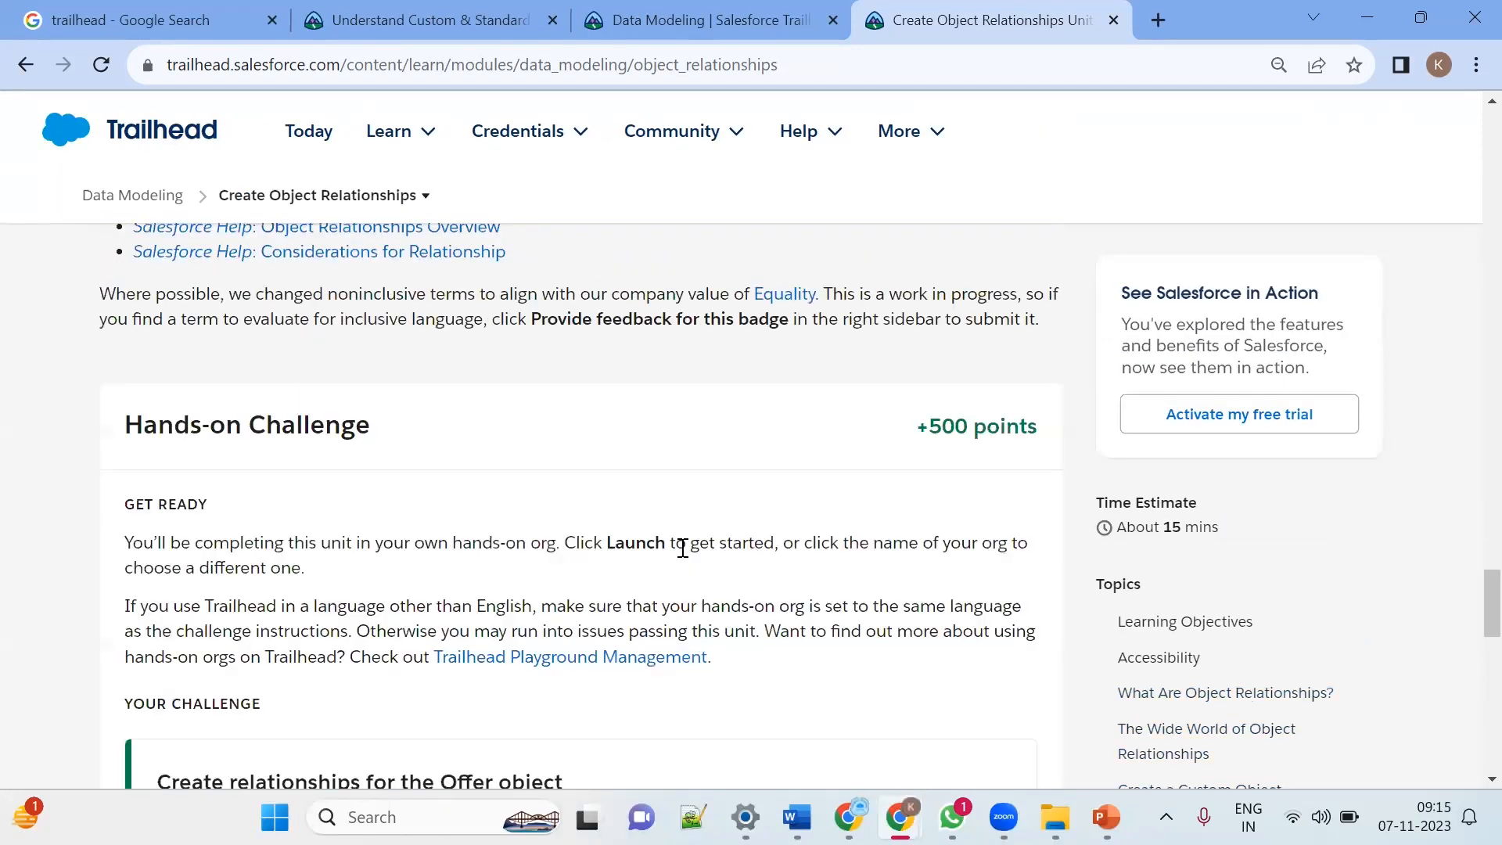
pyautogui.scroll(2, 453, 425)
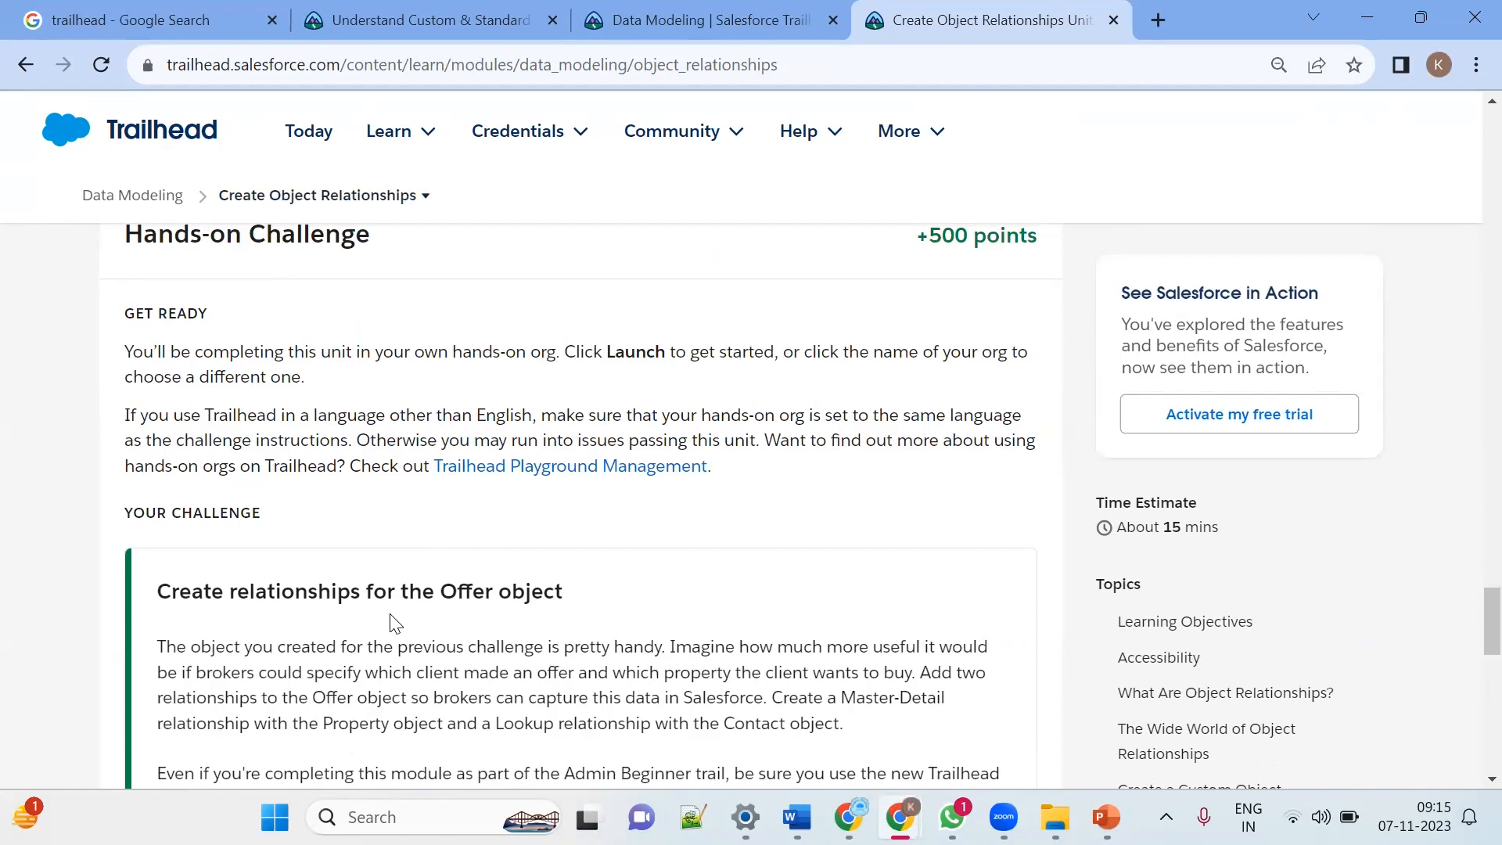
pyautogui.scroll(-2, 393, 618)
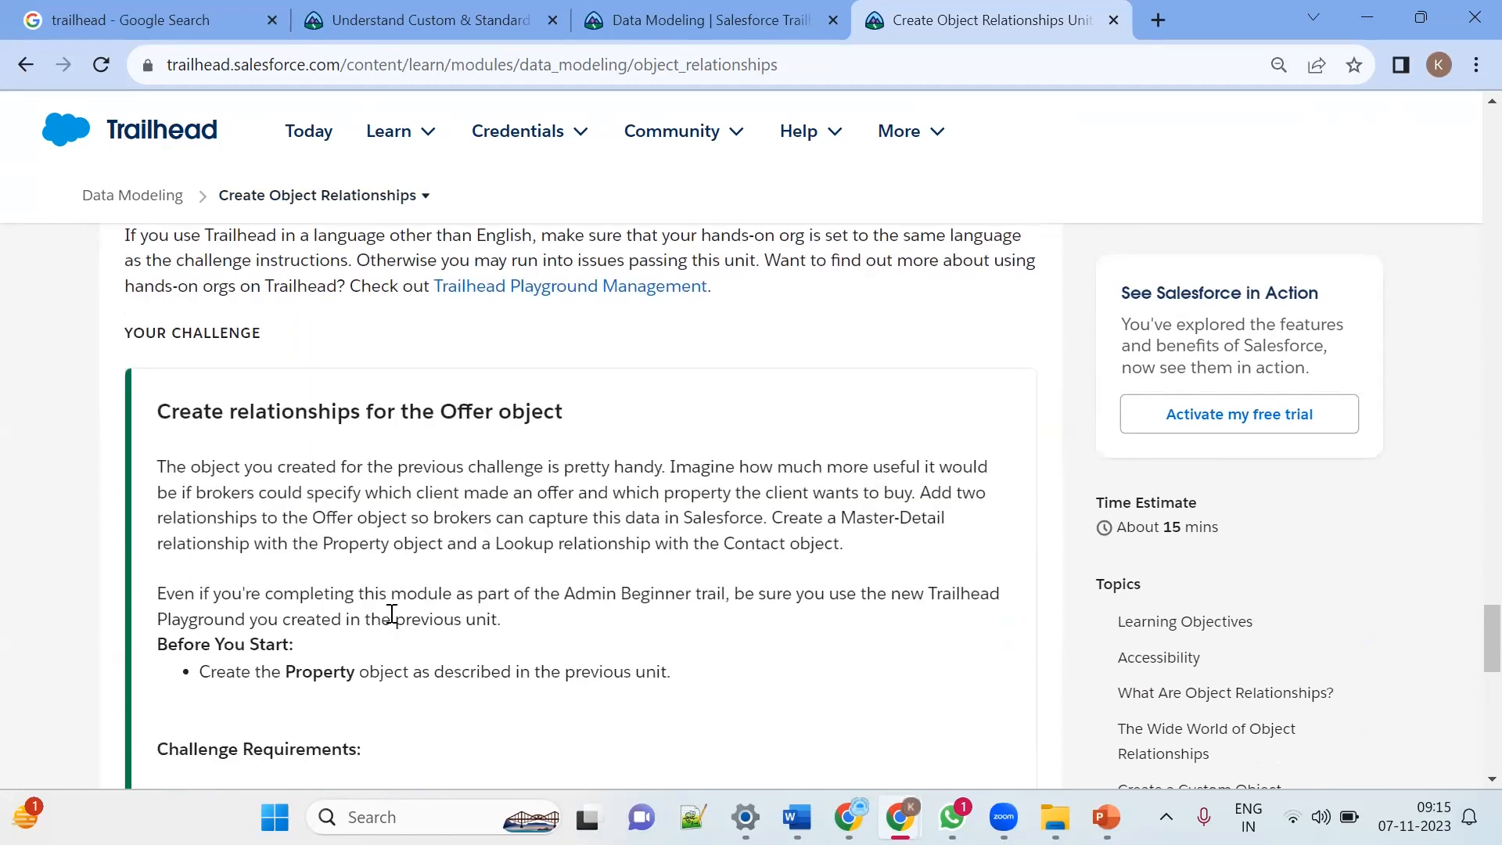
pyautogui.scroll(-4, 392, 614)
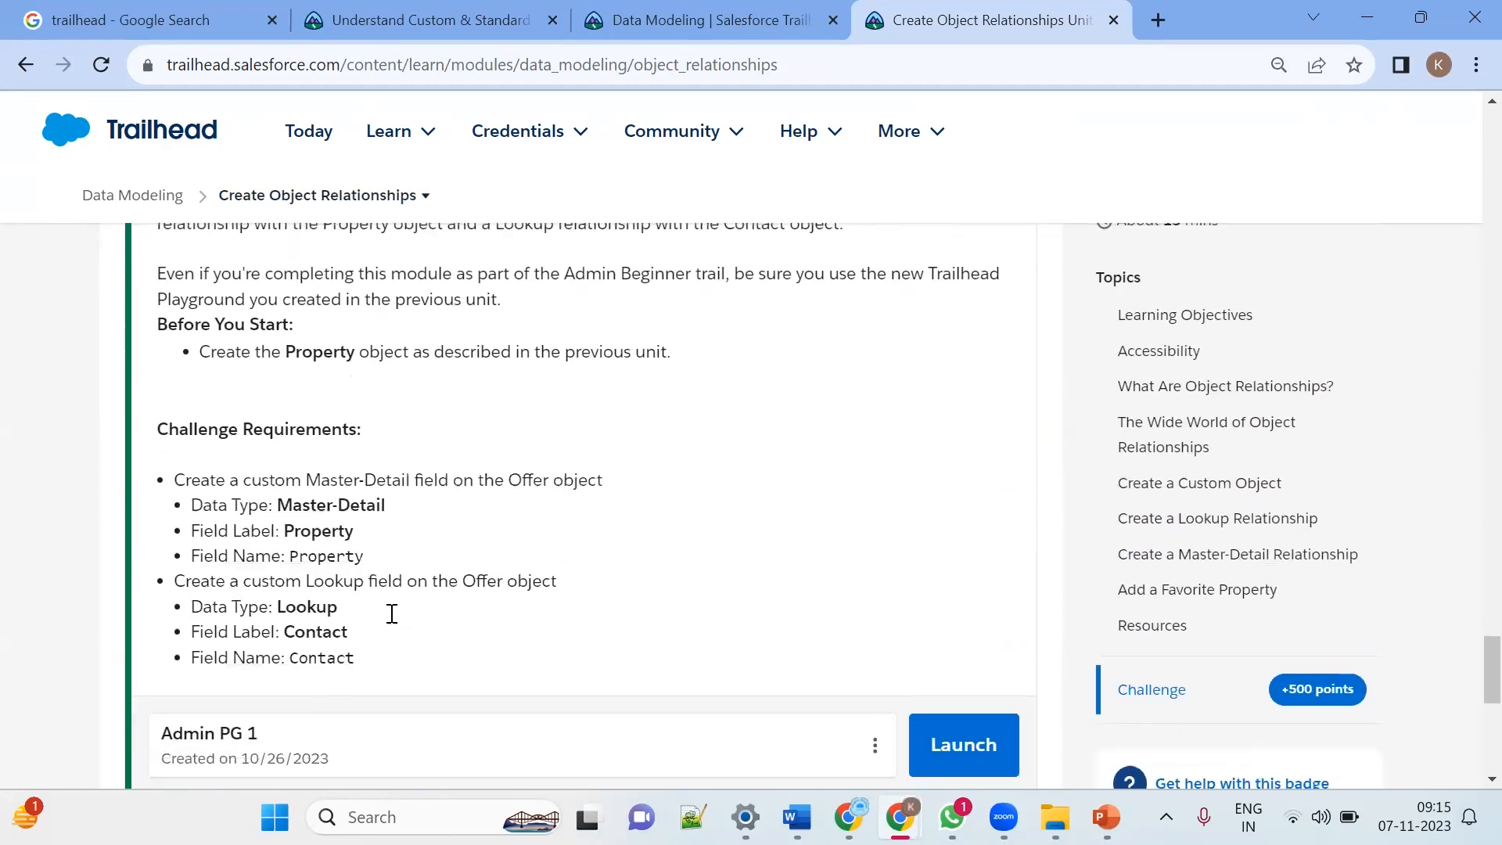
pyautogui.scroll(20, 394, 618)
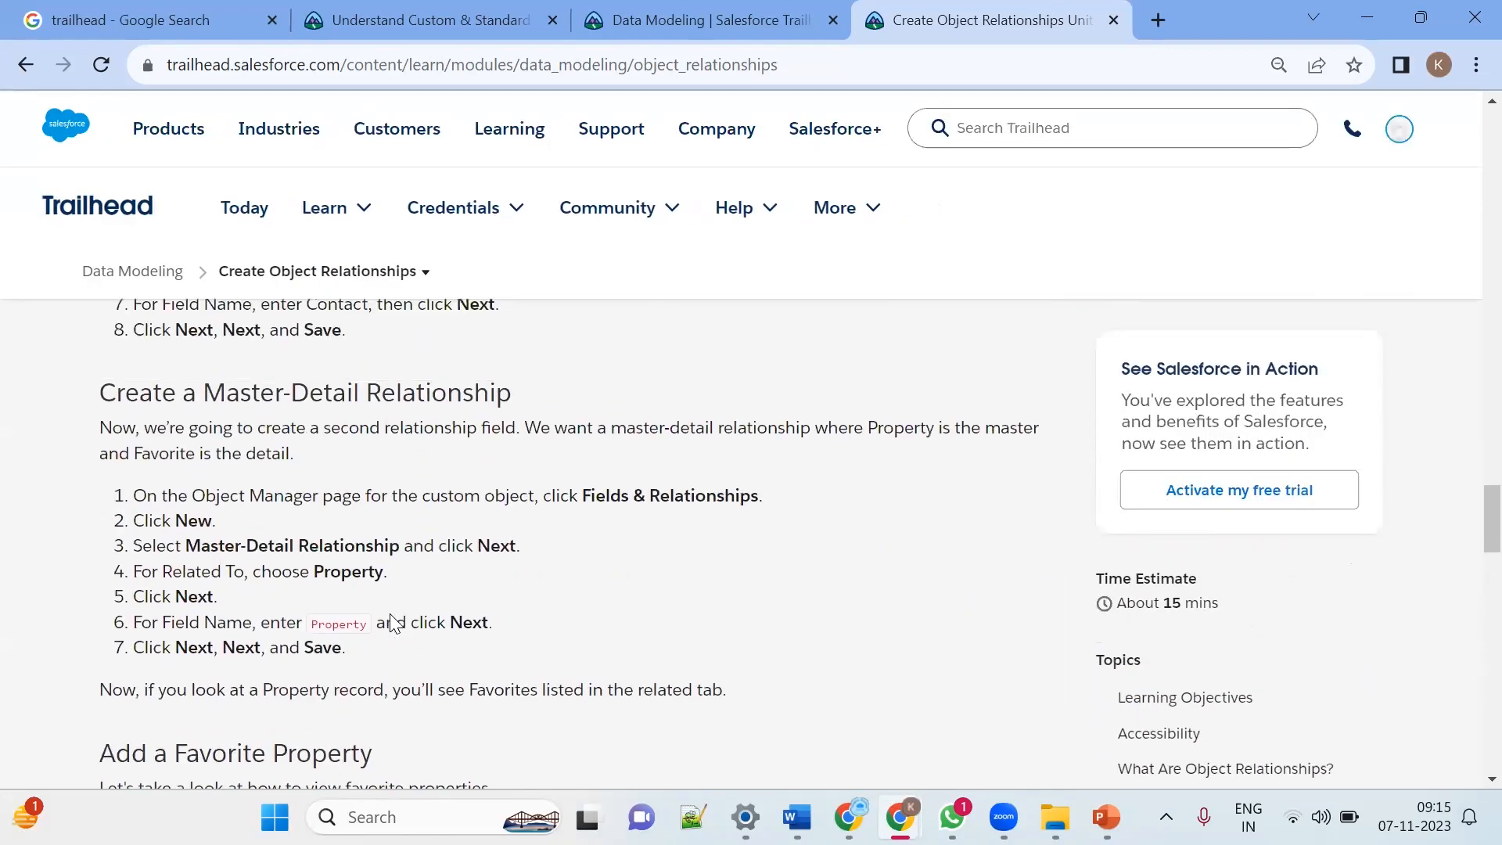
pyautogui.scroll(-3, 391, 614)
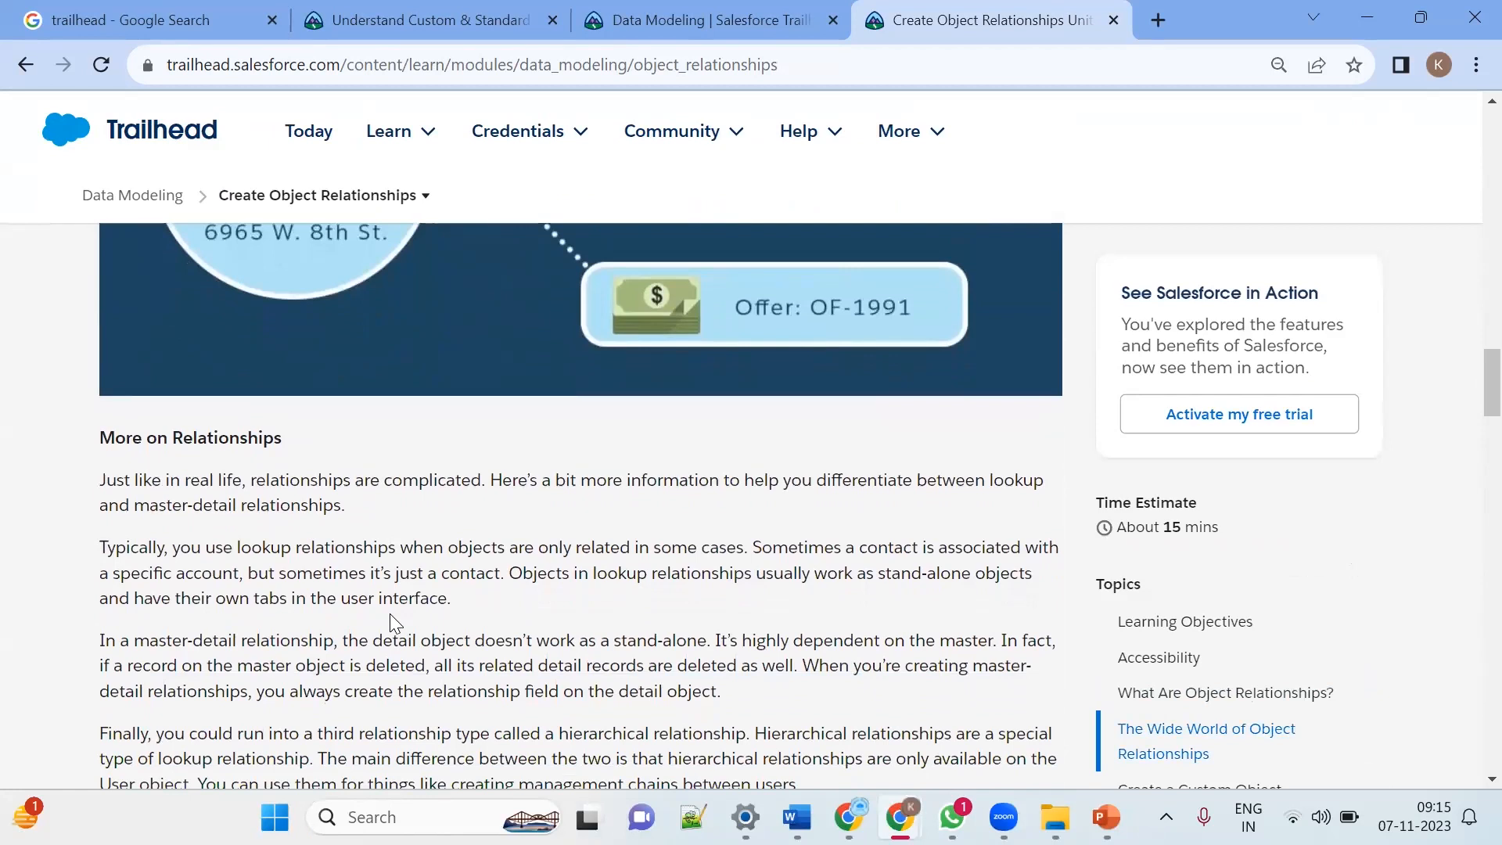
pyautogui.scroll(-12, 390, 613)
pyautogui.scroll(-2, 389, 614)
pyautogui.scroll(10, 389, 613)
pyautogui.scroll(-6, 392, 614)
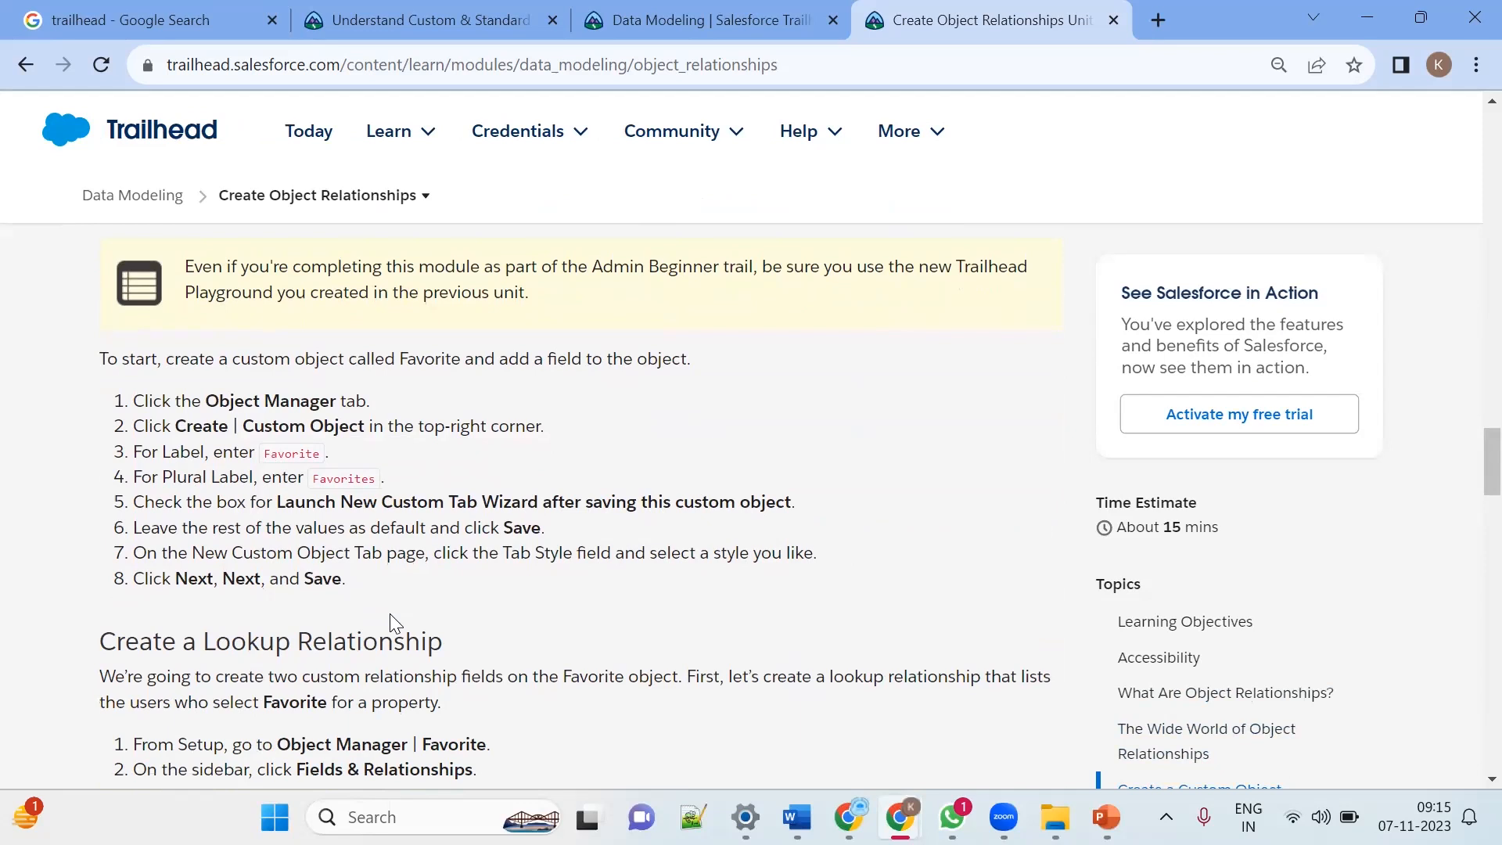
pyautogui.scroll(8, 389, 613)
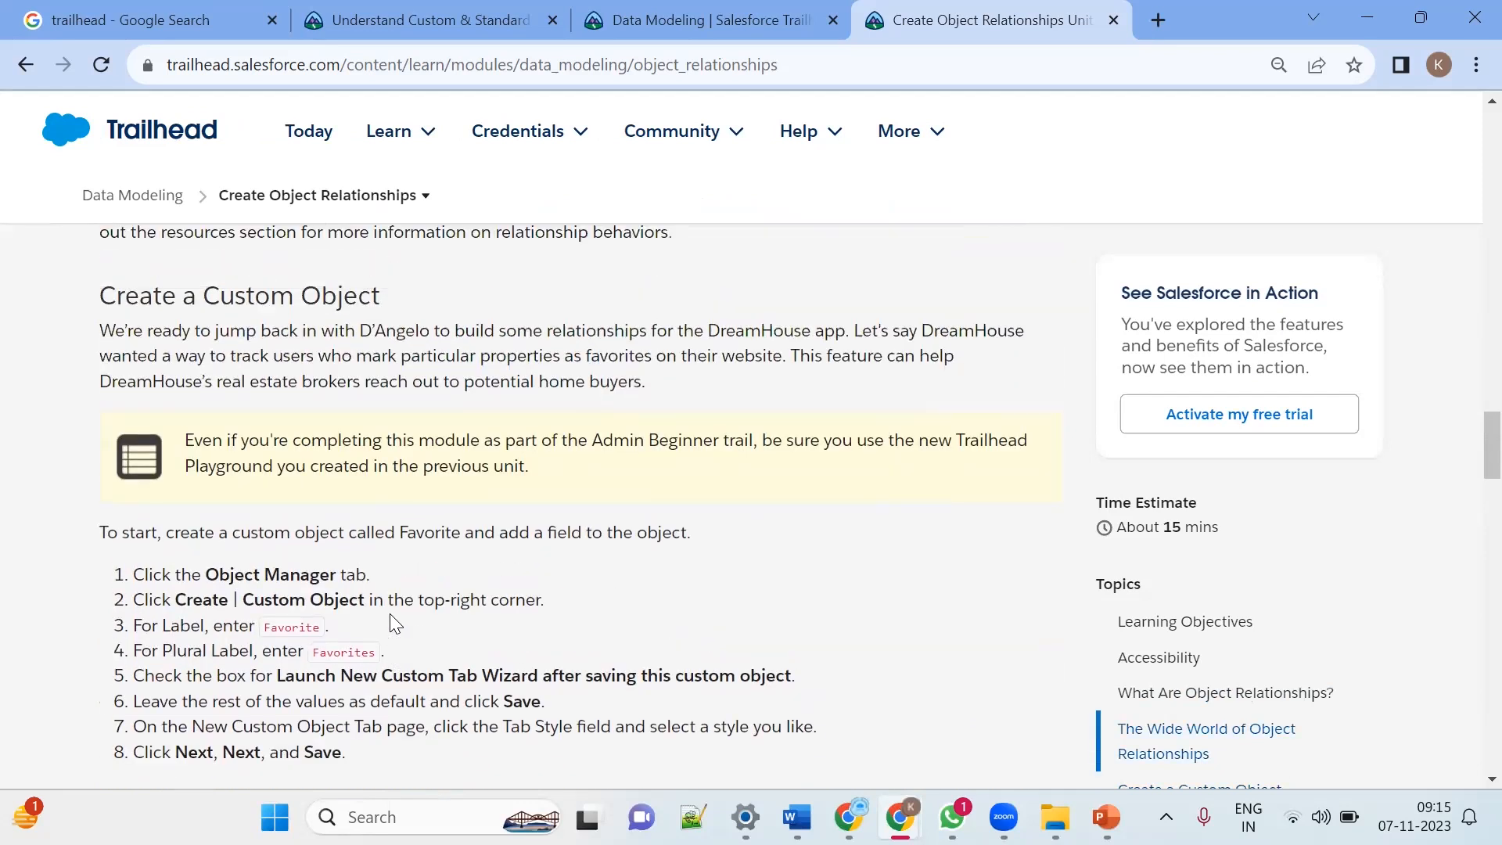
pyautogui.scroll(-6, 391, 614)
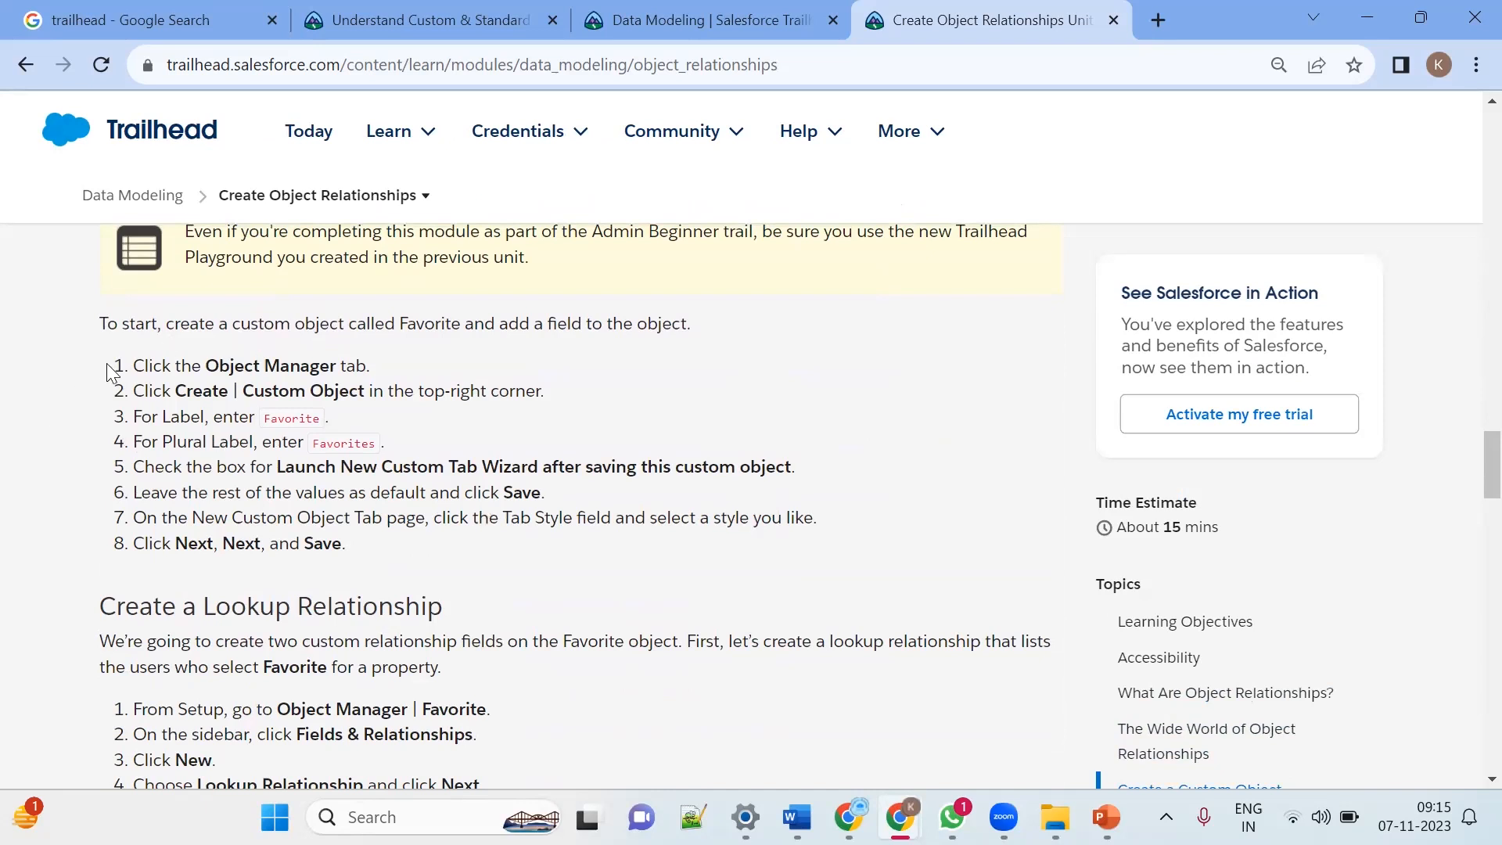
# Step: Highlight the Create a Custom Object steps and the term master-detail relationships in the unit text
pyautogui.moveTo(114, 364); pyautogui.dragTo(364, 553)
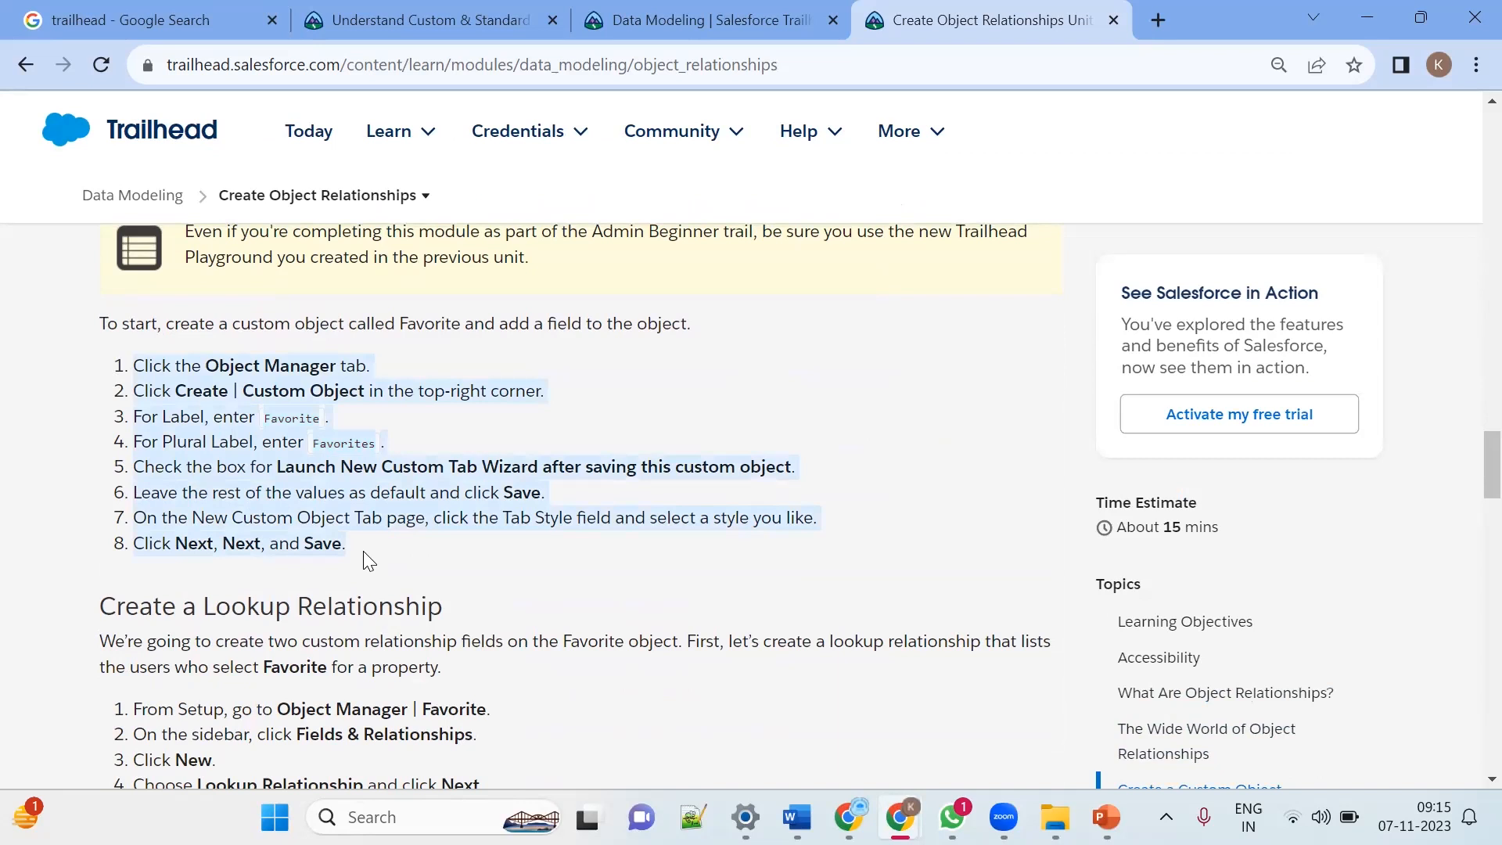
pyautogui.click(915, 408)
pyautogui.scroll(5, 915, 408)
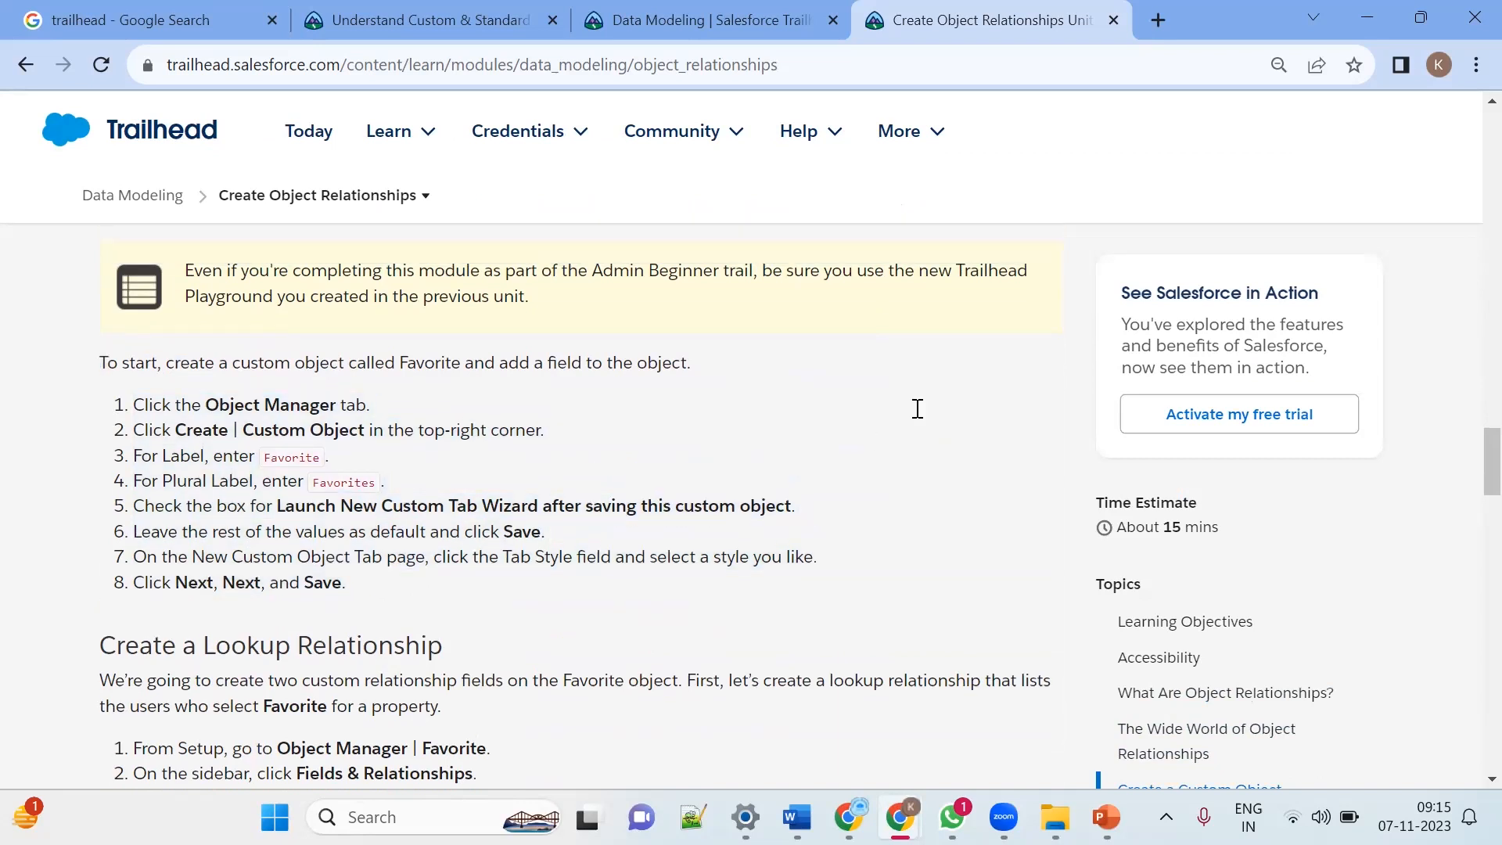
pyautogui.scroll(5, 915, 408)
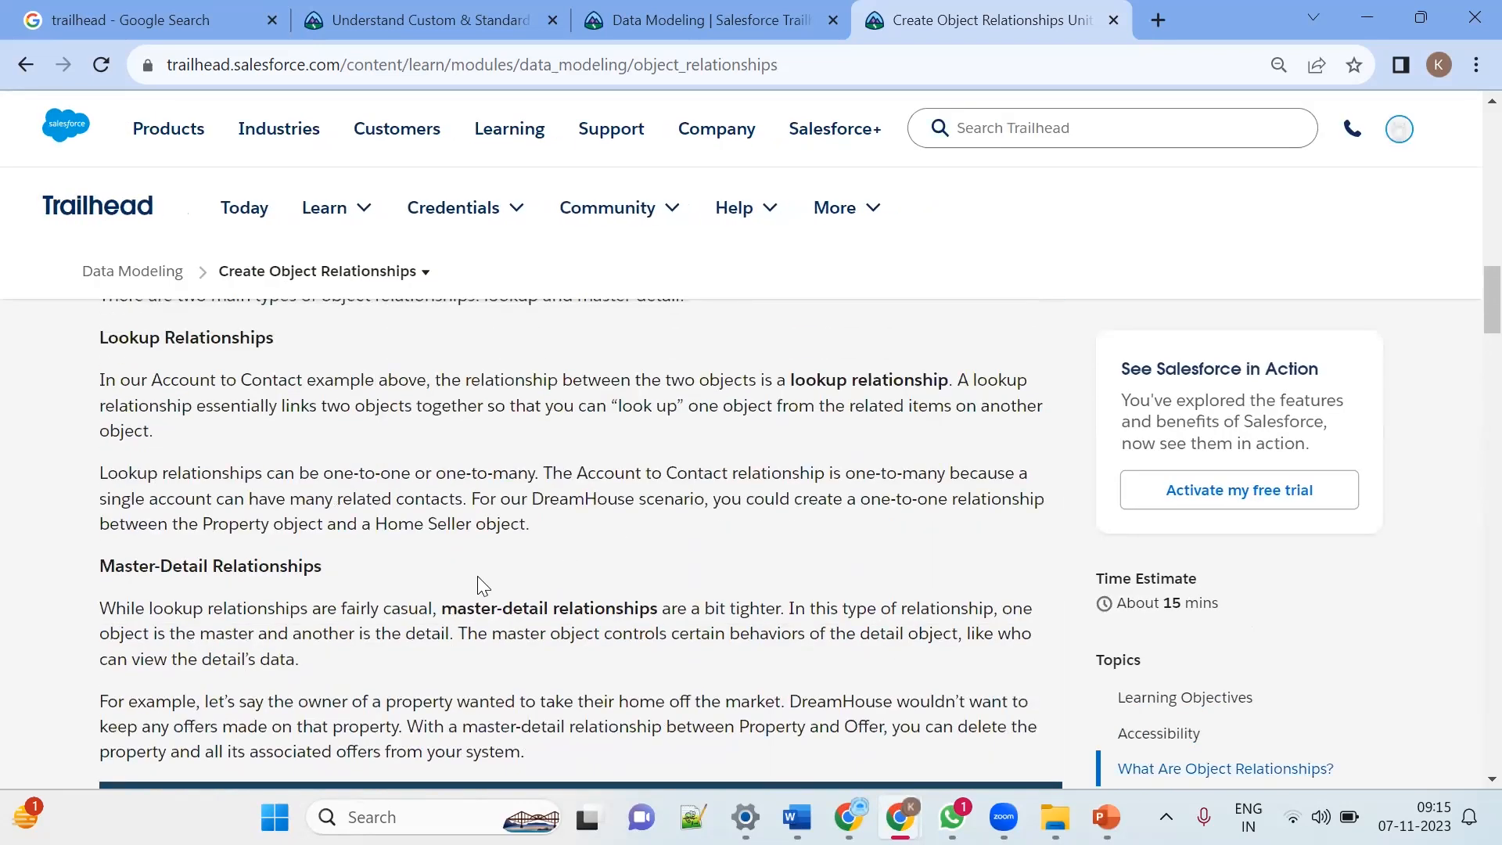
pyautogui.moveTo(436, 608); pyautogui.dragTo(659, 607)
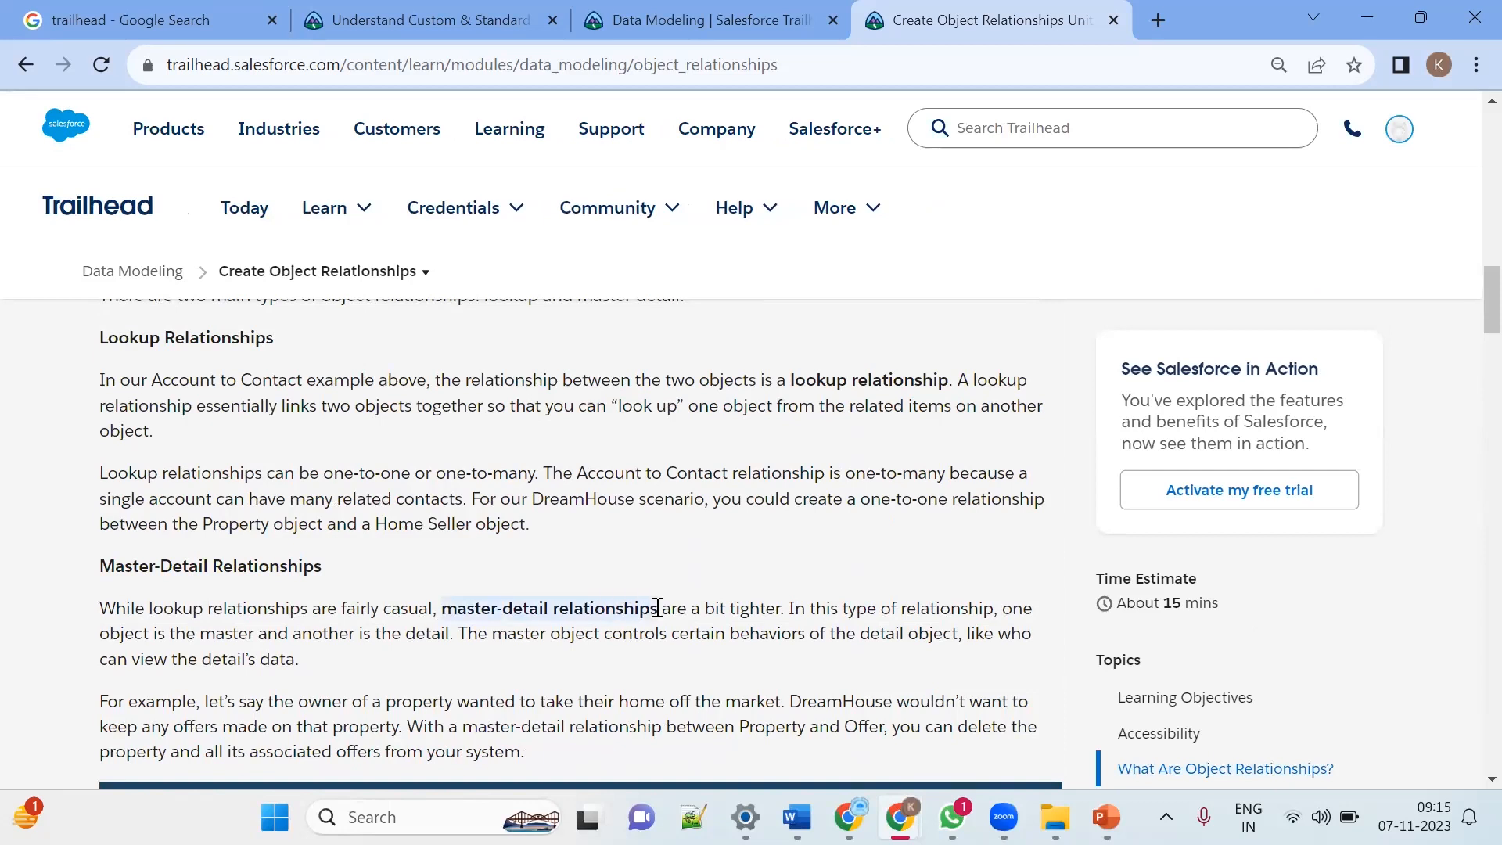
pyautogui.scroll(-2, 659, 608)
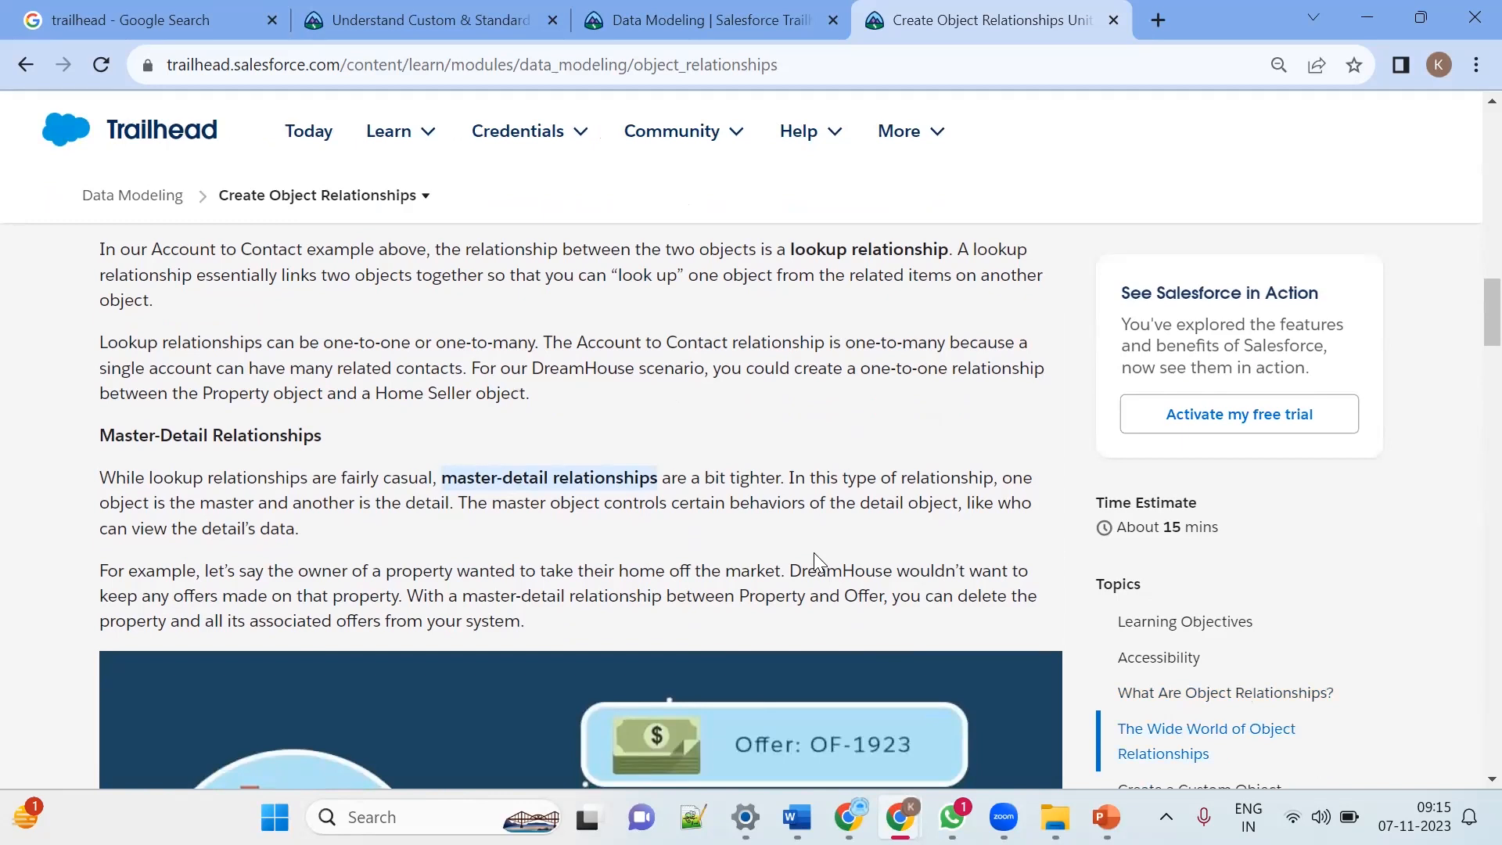
# Step: Highlight the term lookup relationship in the unit's Lookup Relationships section
pyautogui.scroll(-5, 646, 571)
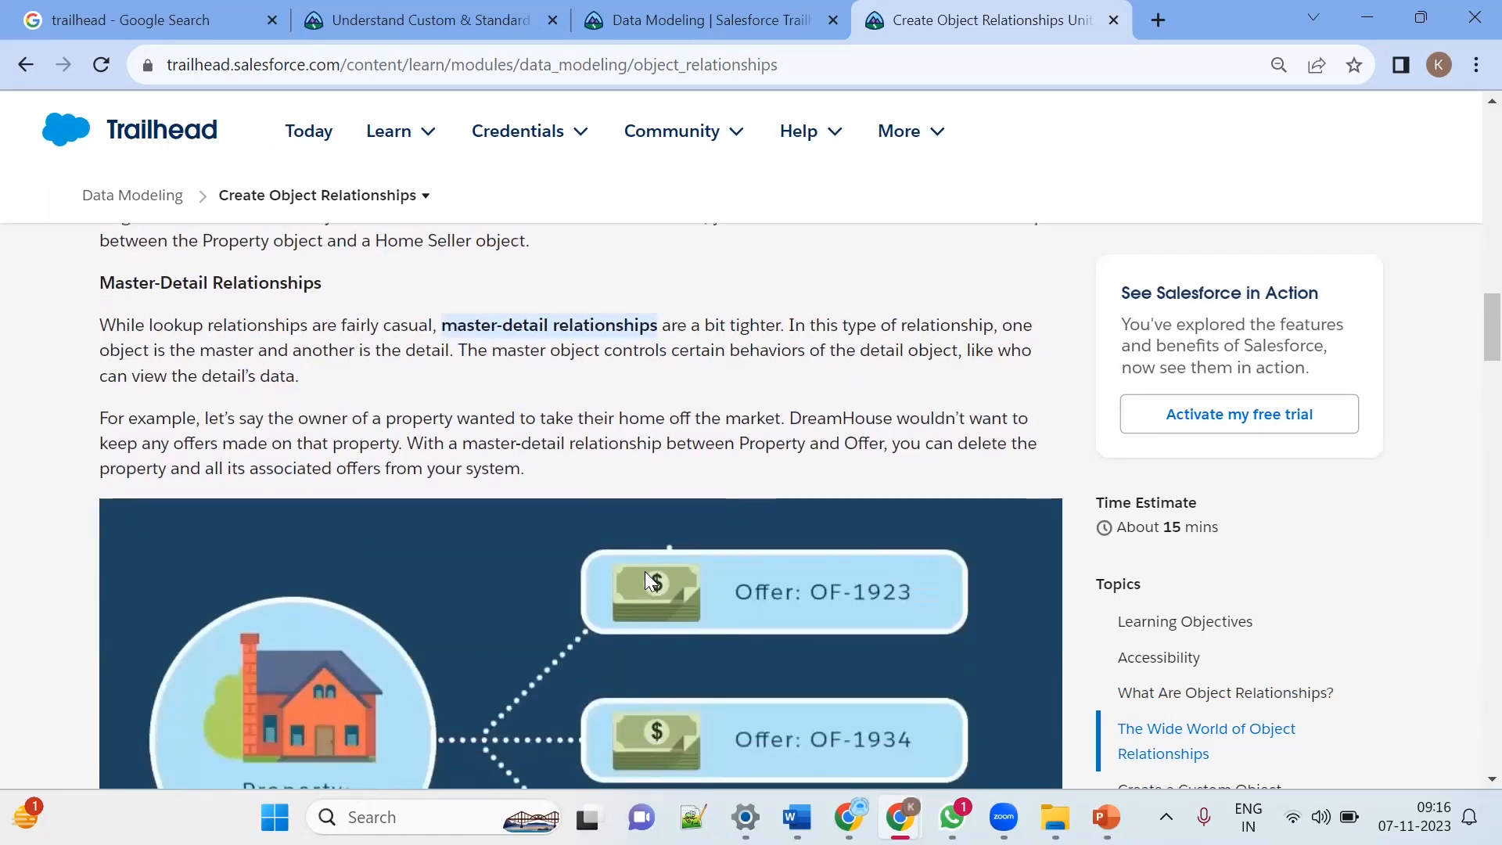
pyautogui.scroll(7, 645, 579)
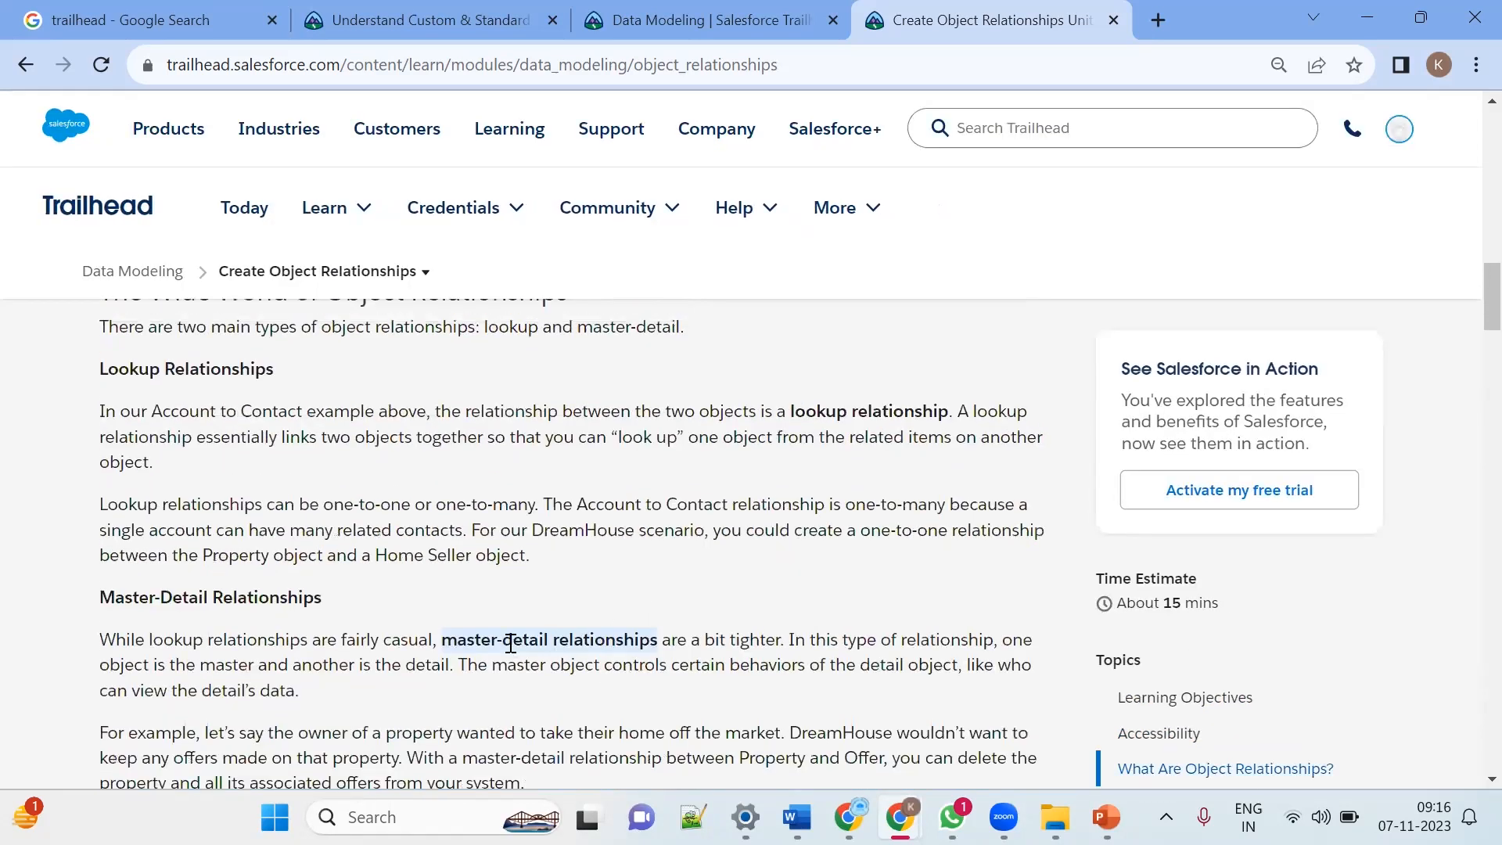
pyautogui.moveTo(789, 407); pyautogui.dragTo(948, 409)
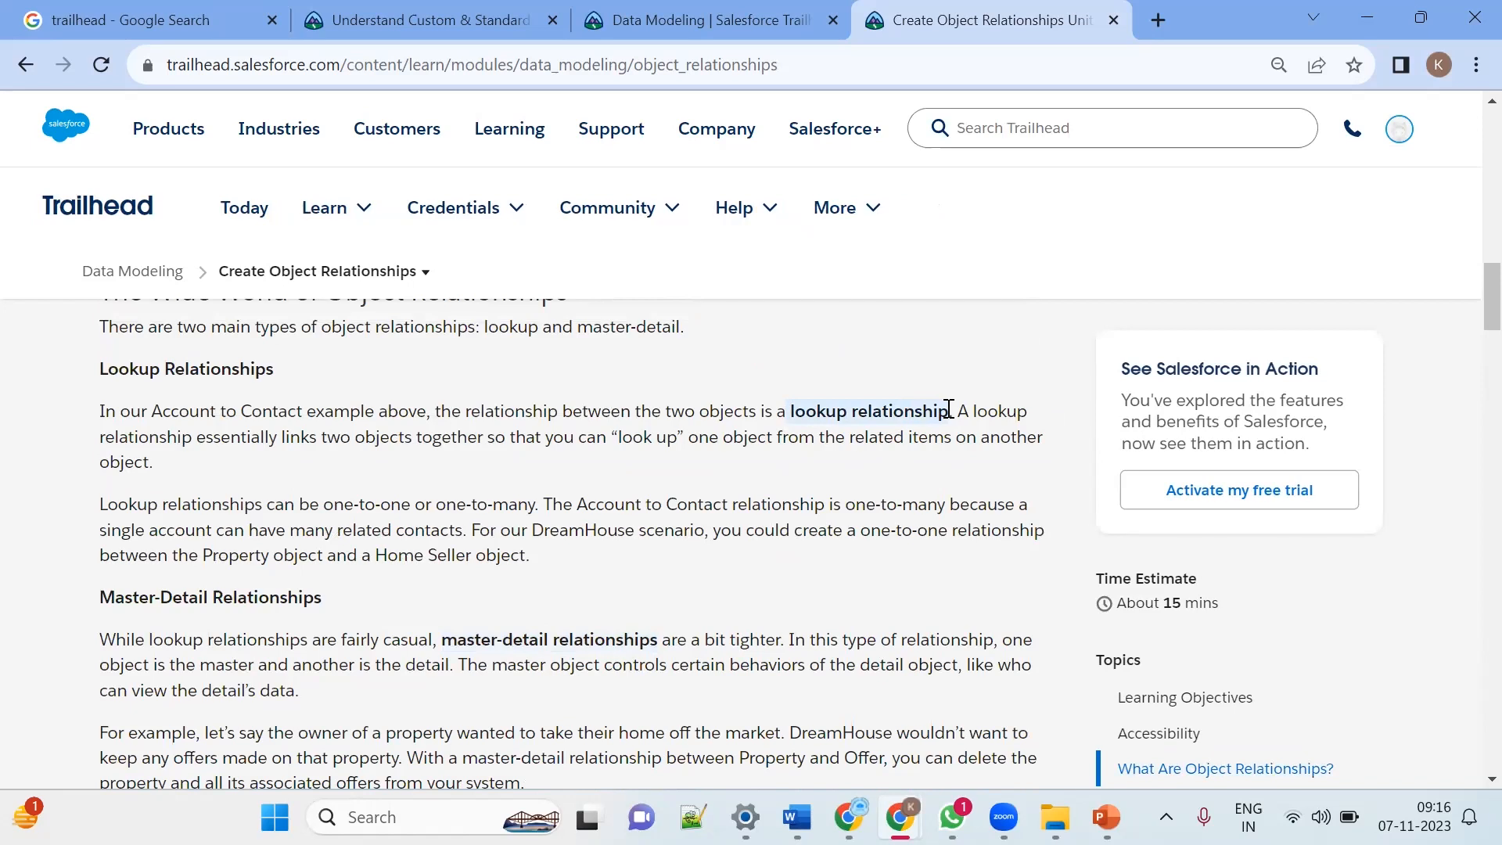
# Step: Scroll through the More on Relationships section down to the Create a Lookup Relationship instructions
pyautogui.scroll(-2, 485, 624)
pyautogui.scroll(2, 484, 625)
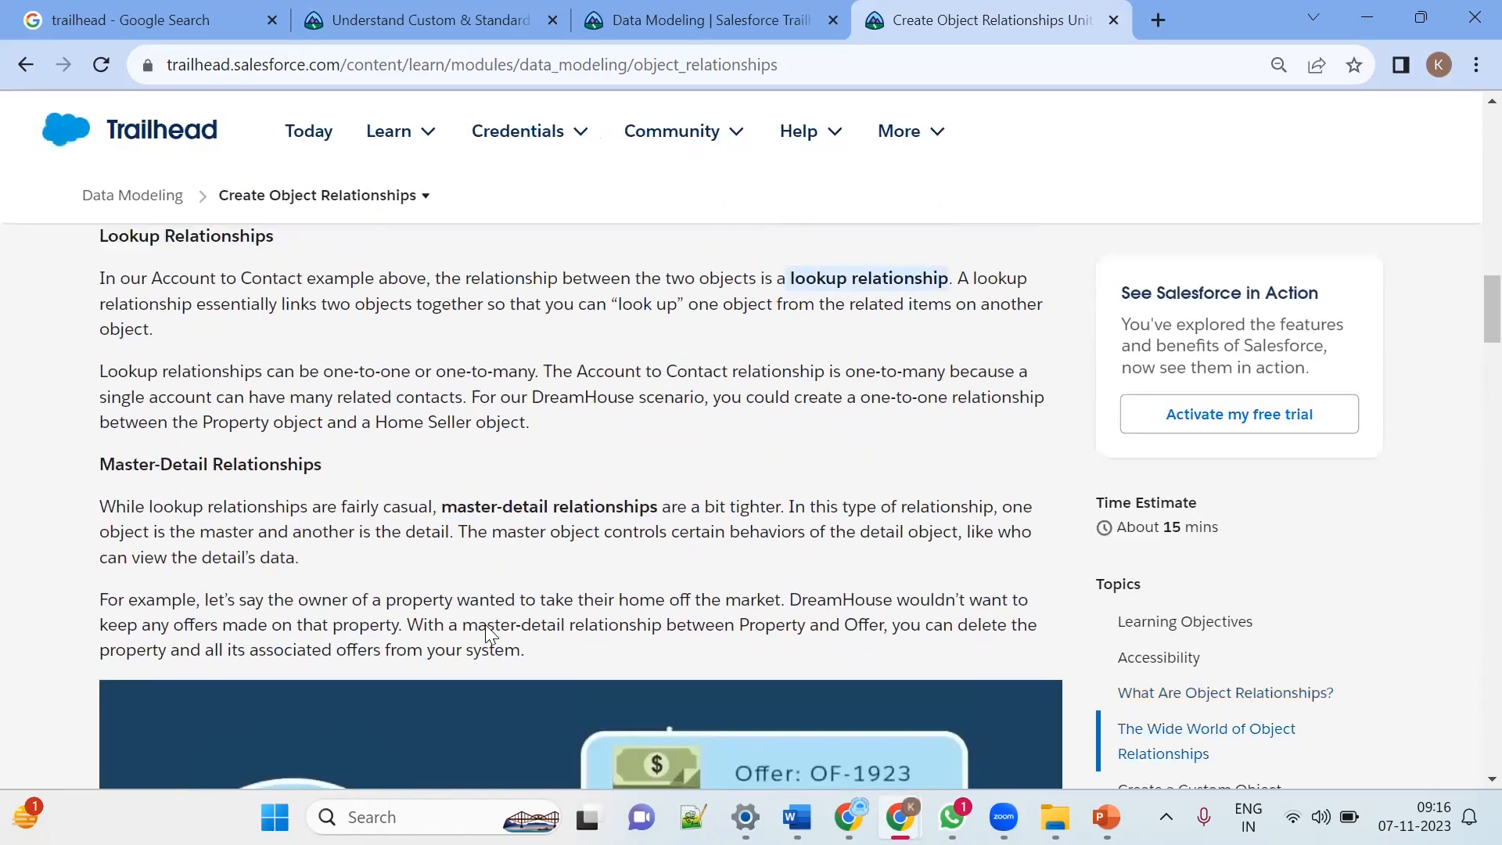
pyautogui.scroll(-15, 375, 552)
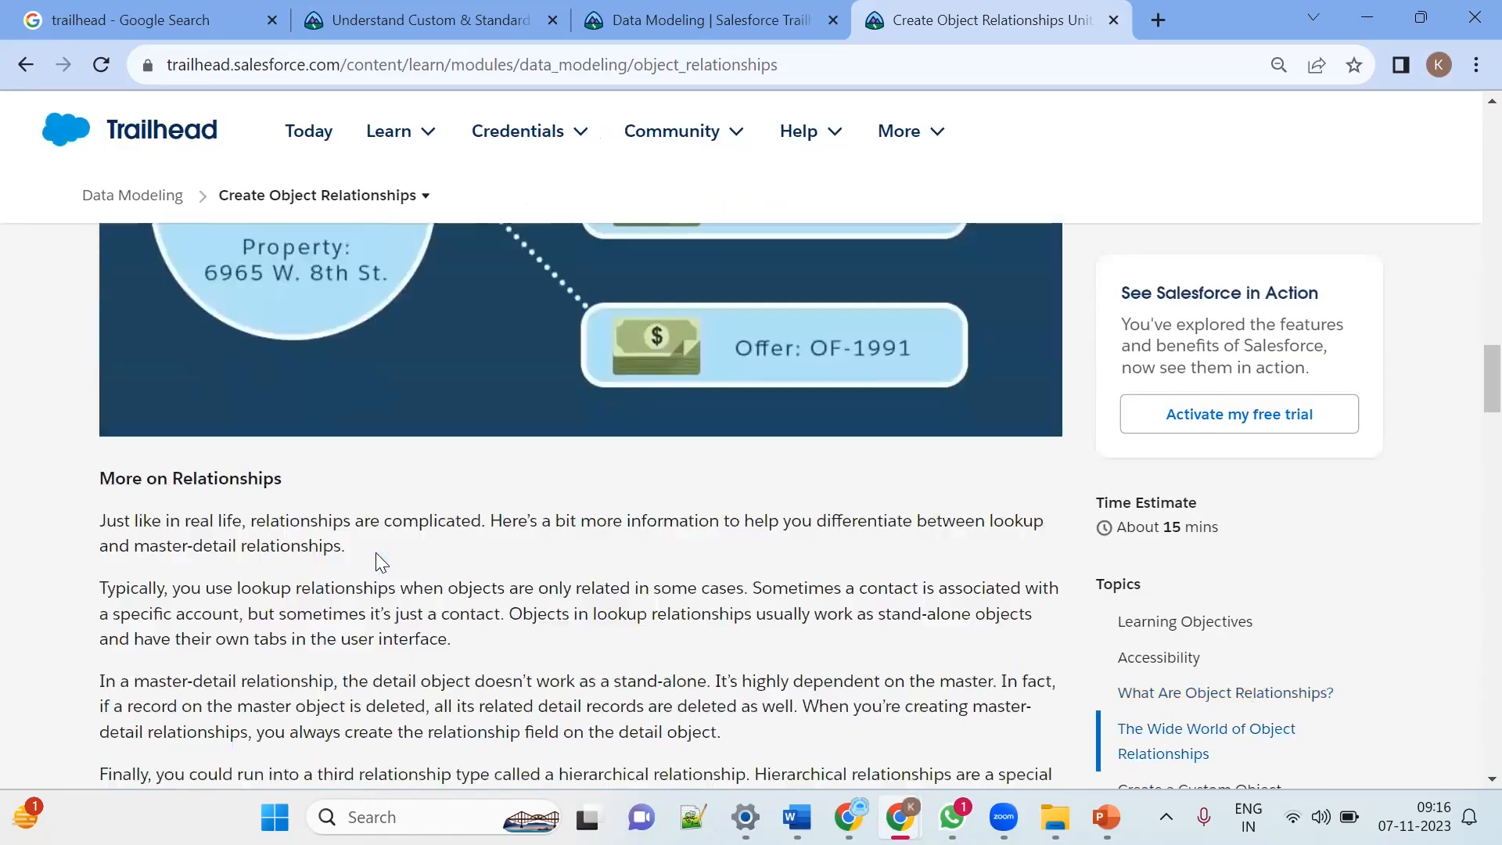
pyautogui.scroll(-10, 375, 552)
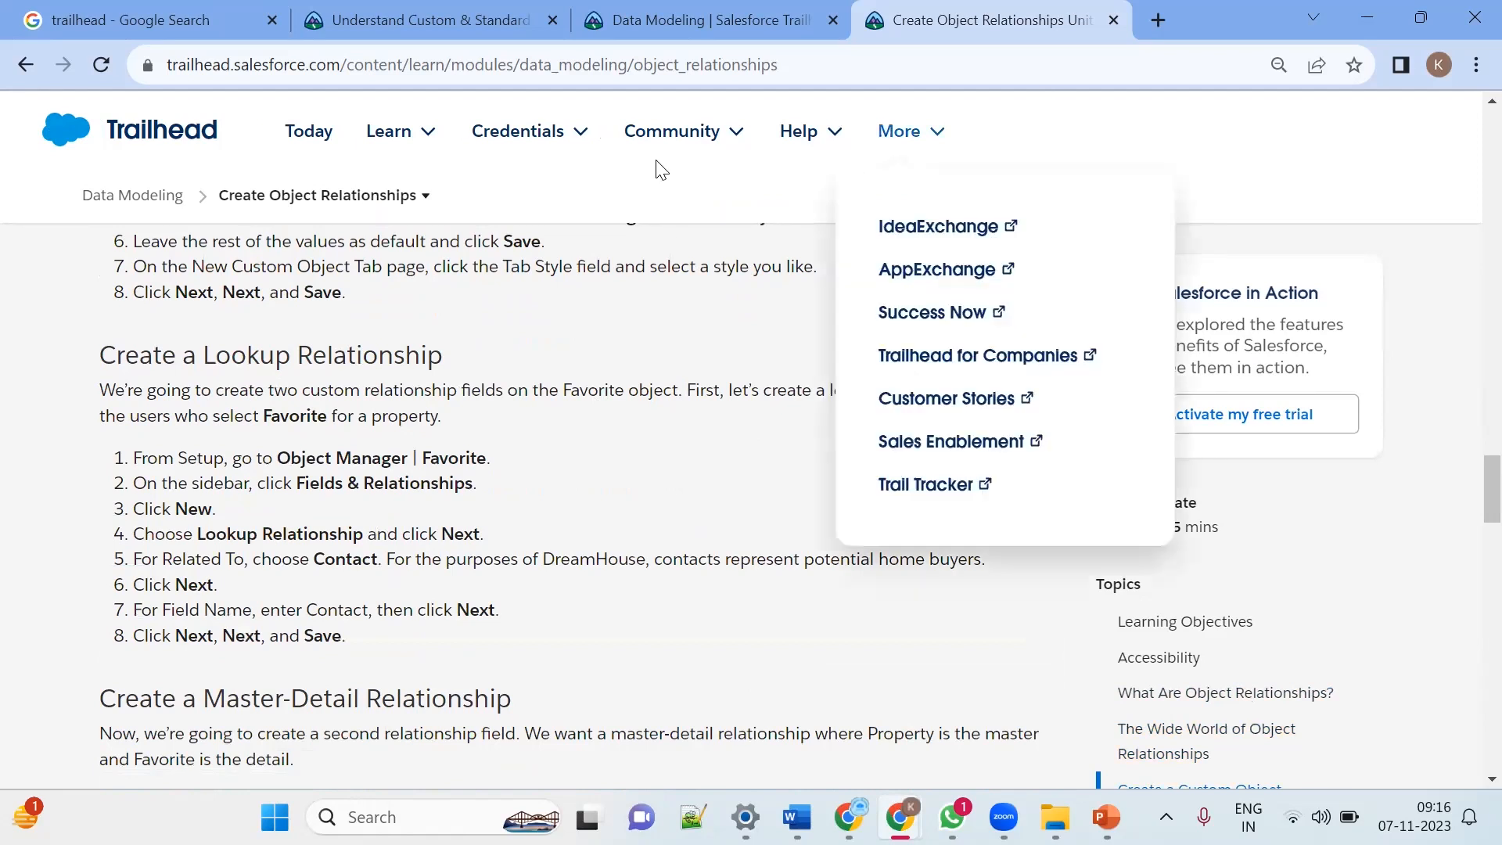
pyautogui.moveTo(661, 169)
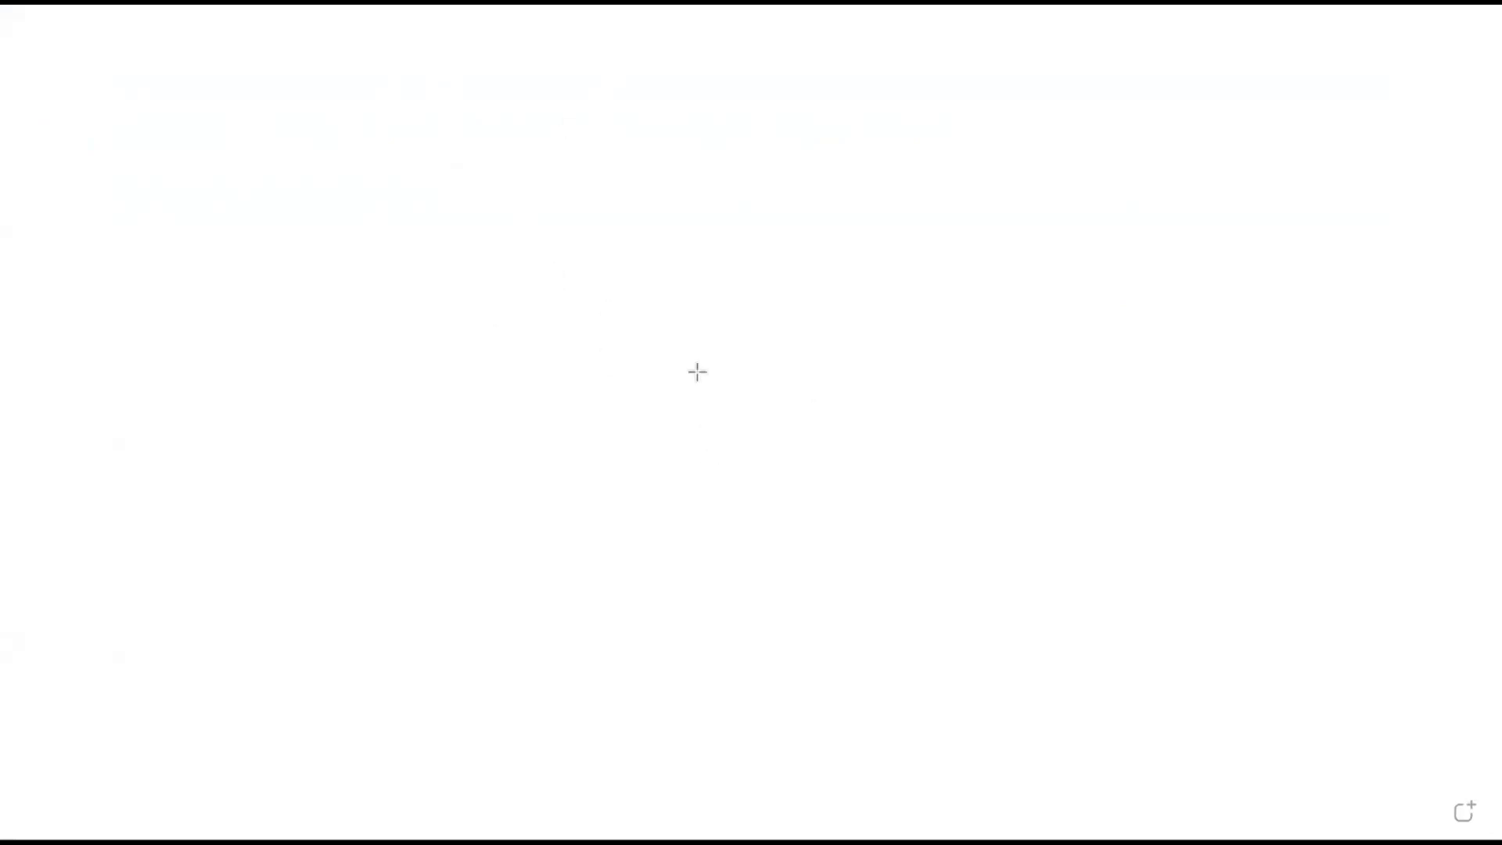
# Step: On the whiteboard, draw a large square containing three smaller rectangles representing a web page
pyautogui.moveTo(384, 373)
pyautogui.mouseDown()
pyautogui.moveTo(781, 489)
pyautogui.moveTo(724, 614)
pyautogui.moveTo(671, 659)
pyautogui.mouseUp()
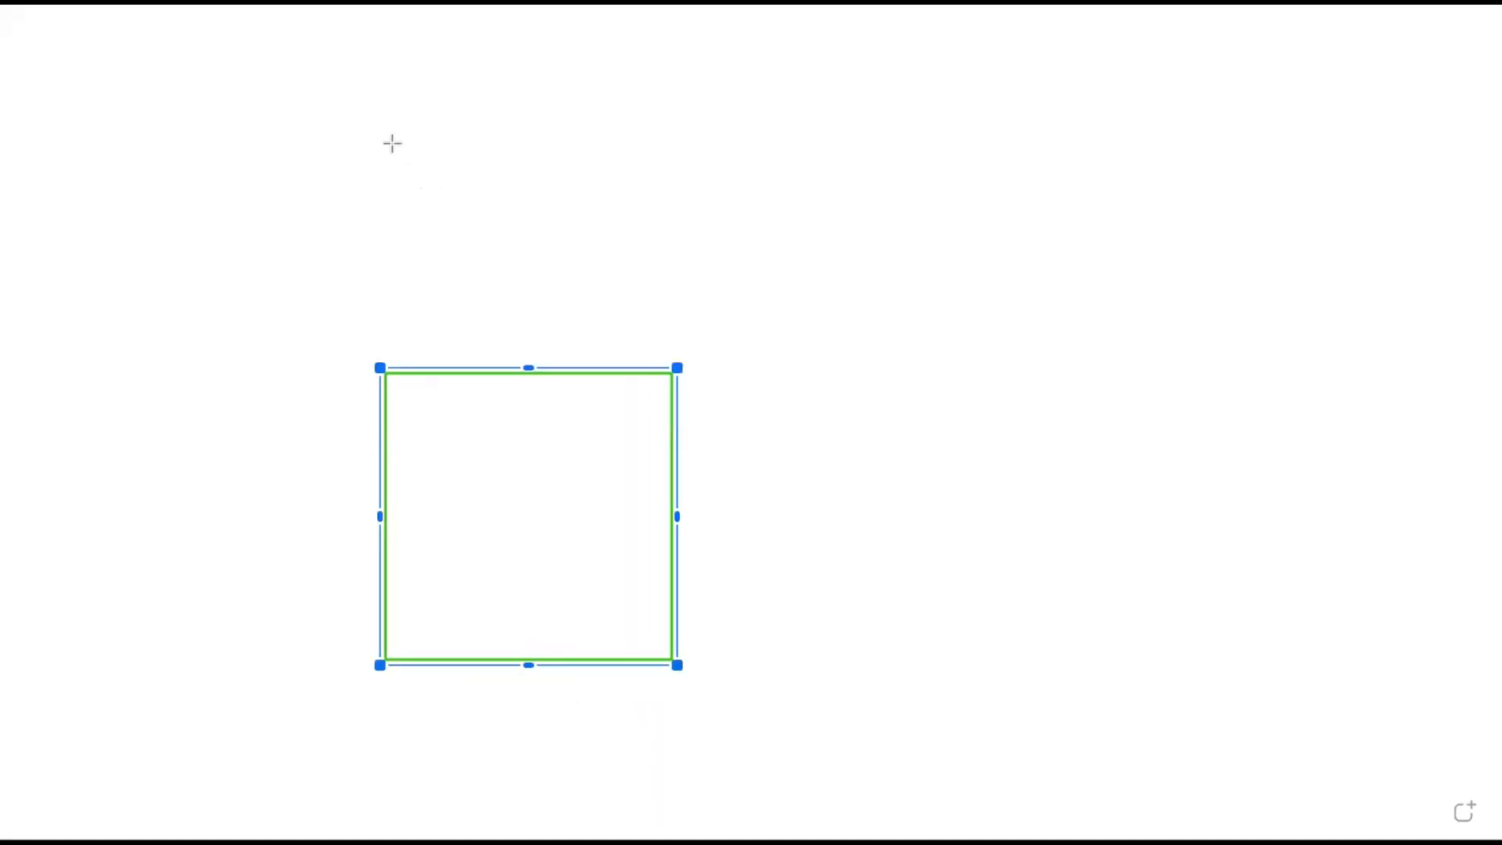
pyautogui.click(296, 284)
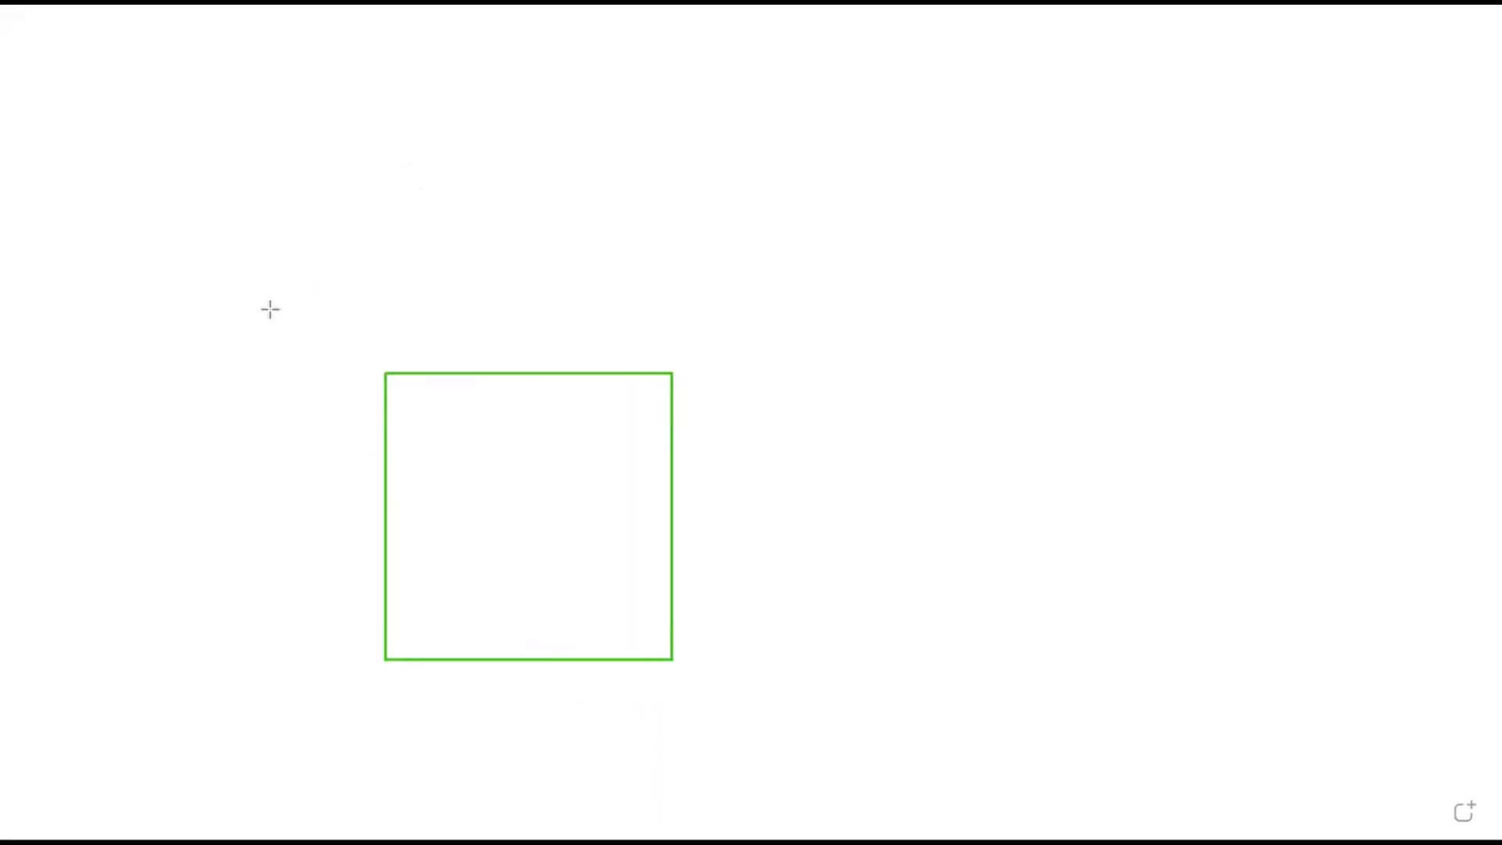
pyautogui.moveTo(408, 388); pyautogui.dragTo(463, 445)
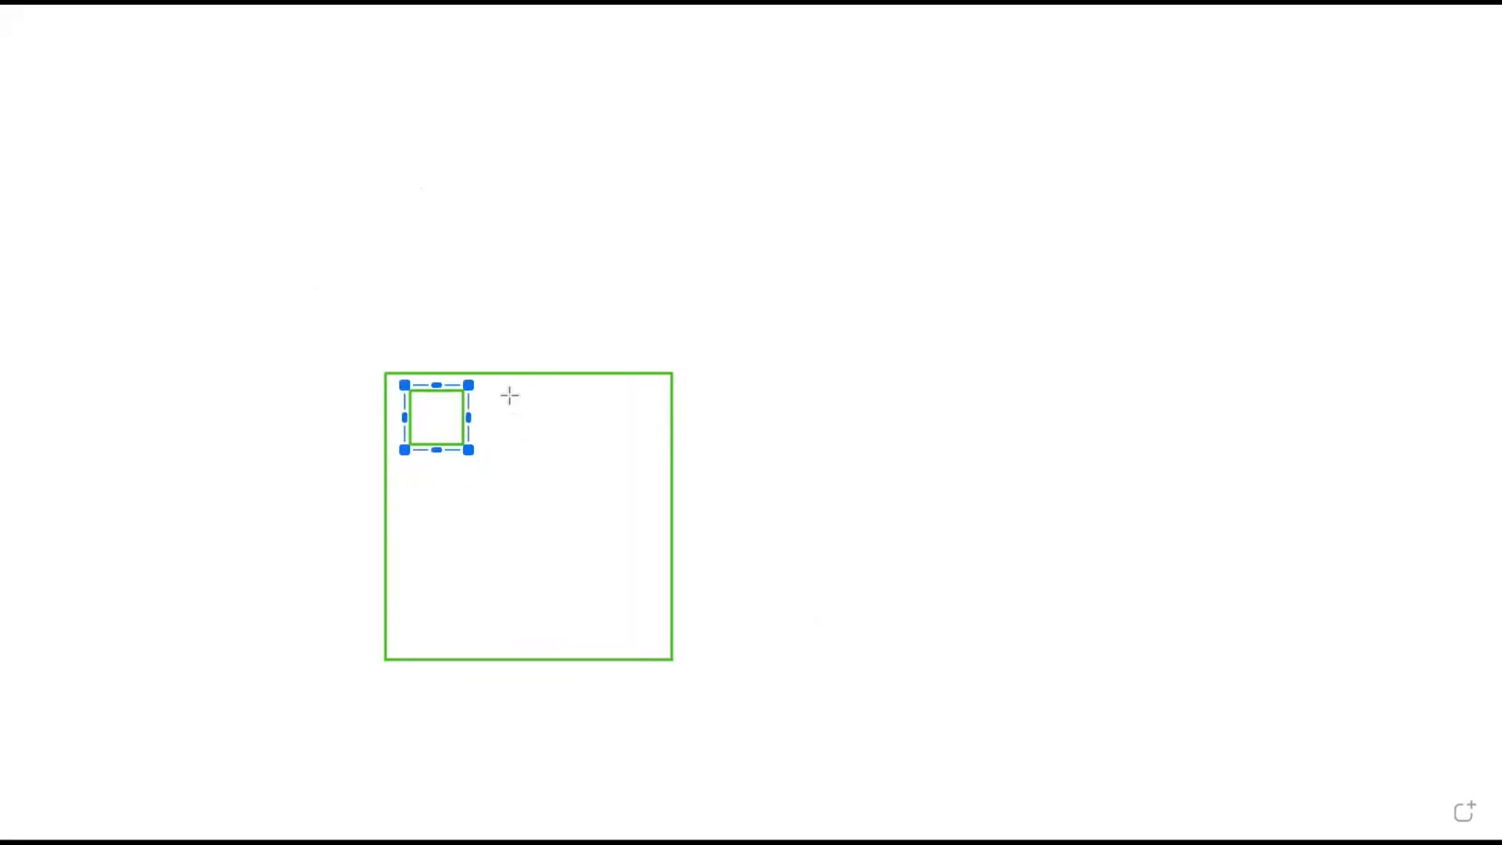
pyautogui.moveTo(505, 385); pyautogui.dragTo(576, 436)
pyautogui.moveTo(415, 467); pyautogui.dragTo(521, 556)
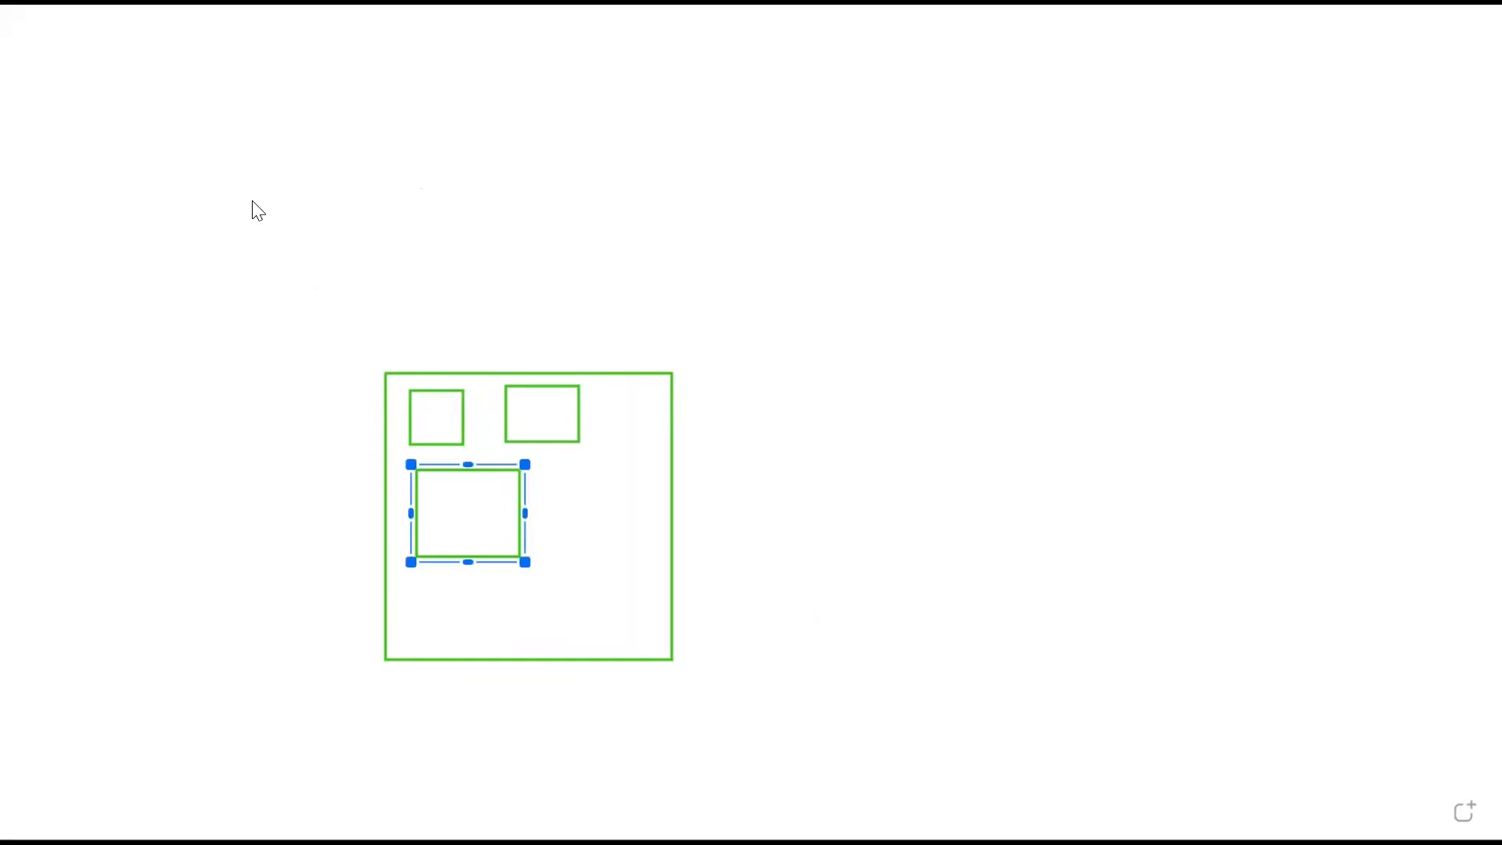
# Step: Switch to the pen and sketch a stick-figure user beside a computer screen
pyautogui.press('d')
pyautogui.moveTo(1209, 407); pyautogui.dragTo(1238, 350)
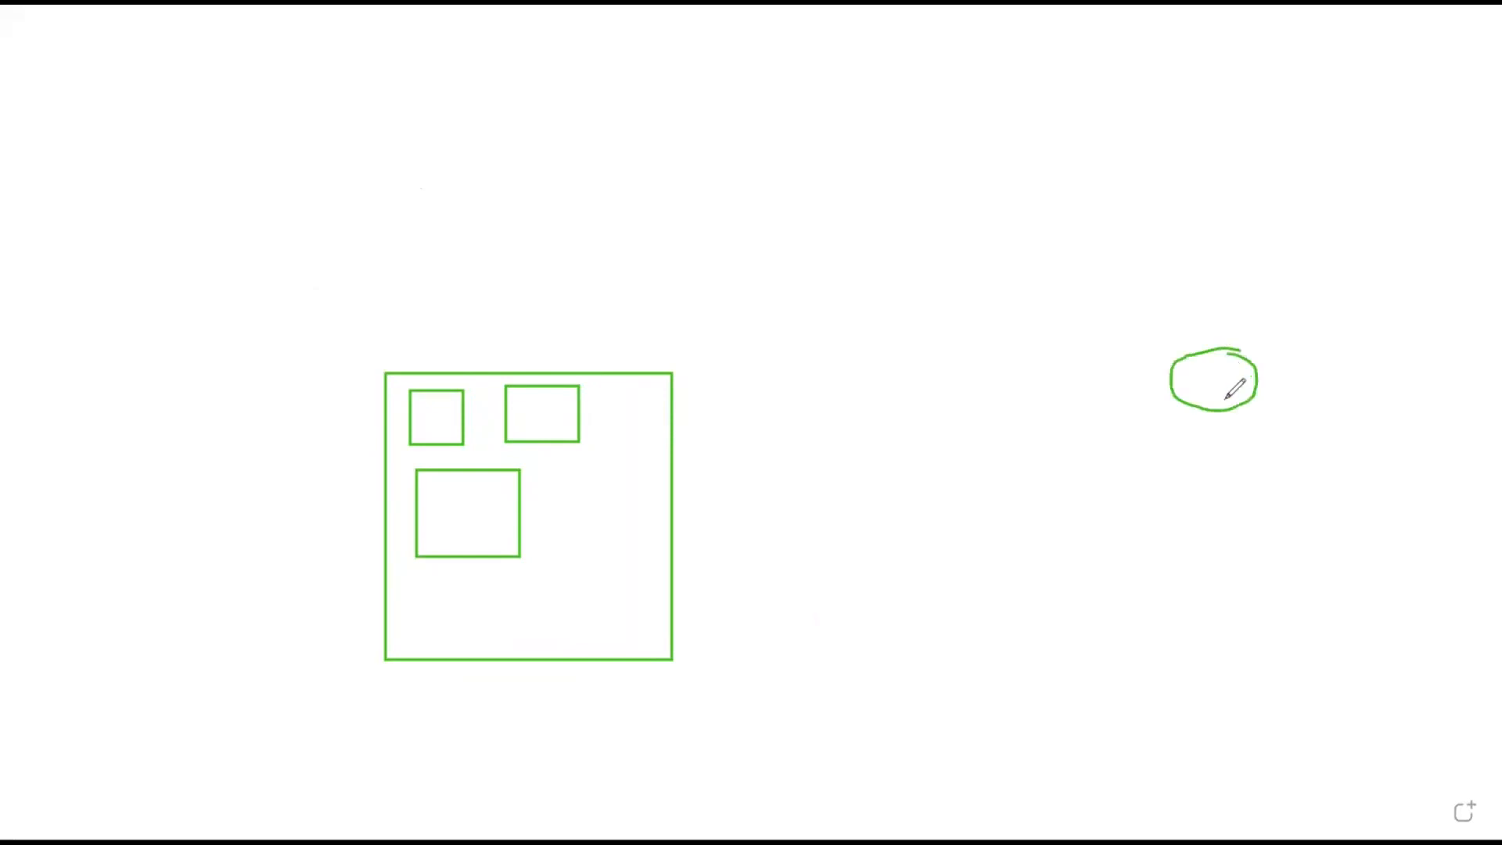
pyautogui.moveTo(1225, 593)
pyautogui.mouseDown()
pyautogui.moveTo(1221, 412)
pyautogui.moveTo(1219, 433)
pyautogui.moveTo(1271, 465)
pyautogui.mouseUp()
pyautogui.moveTo(1189, 552)
pyautogui.mouseDown()
pyautogui.moveTo(1226, 528)
pyautogui.moveTo(1271, 573)
pyautogui.mouseUp()
pyautogui.moveTo(1080, 225)
pyautogui.mouseDown()
pyautogui.moveTo(1080, 309)
pyautogui.moveTo(1186, 315)
pyautogui.moveTo(1218, 207)
pyautogui.moveTo(1082, 223)
pyautogui.mouseUp()
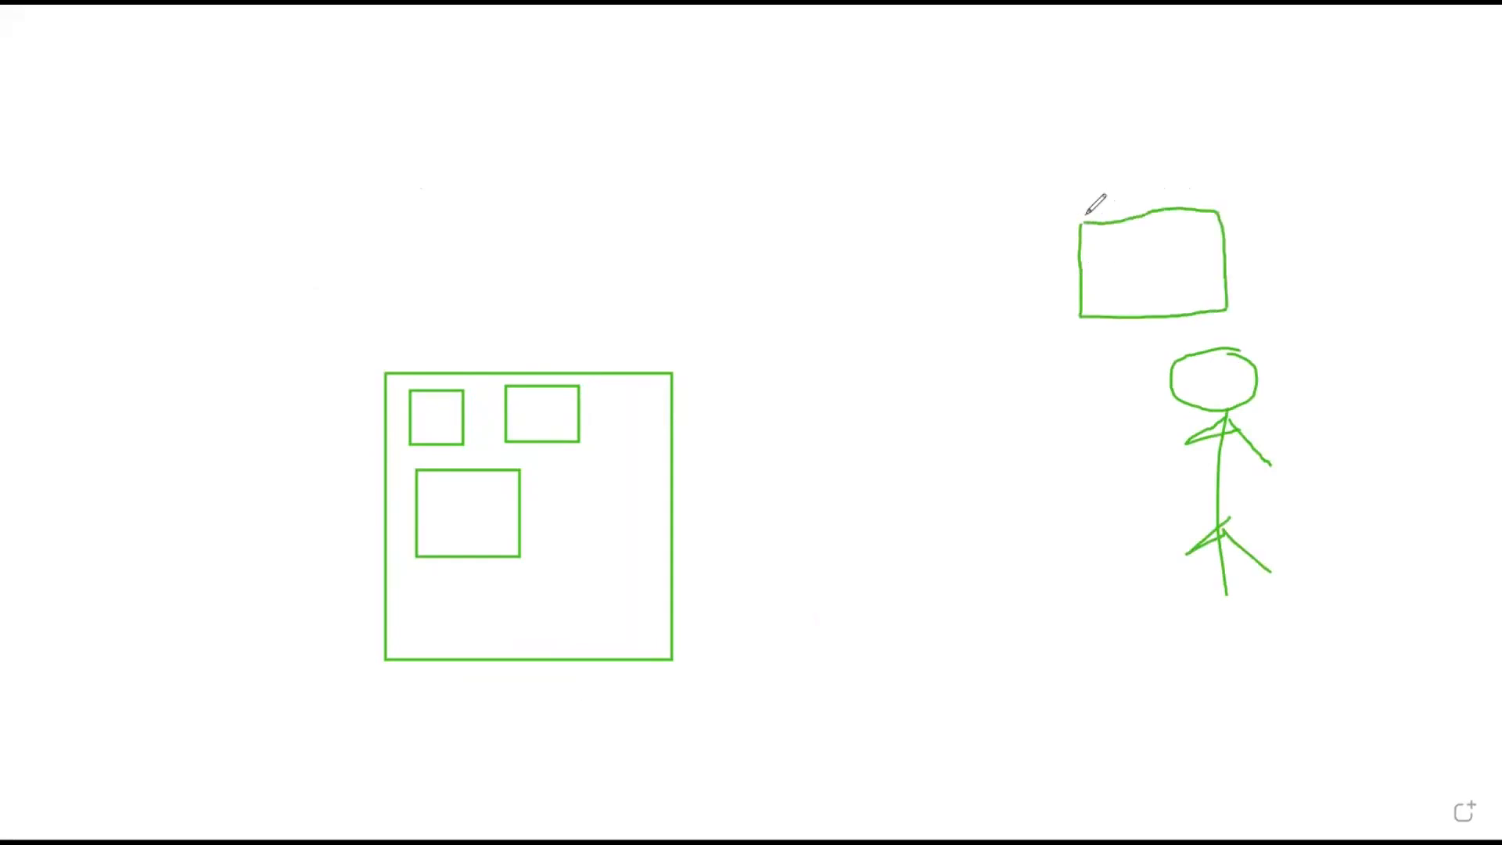
pyautogui.moveTo(1114, 327)
pyautogui.mouseDown()
pyautogui.moveTo(1177, 333)
pyautogui.moveTo(1191, 317)
pyautogui.moveTo(1157, 330)
pyautogui.mouseUp()
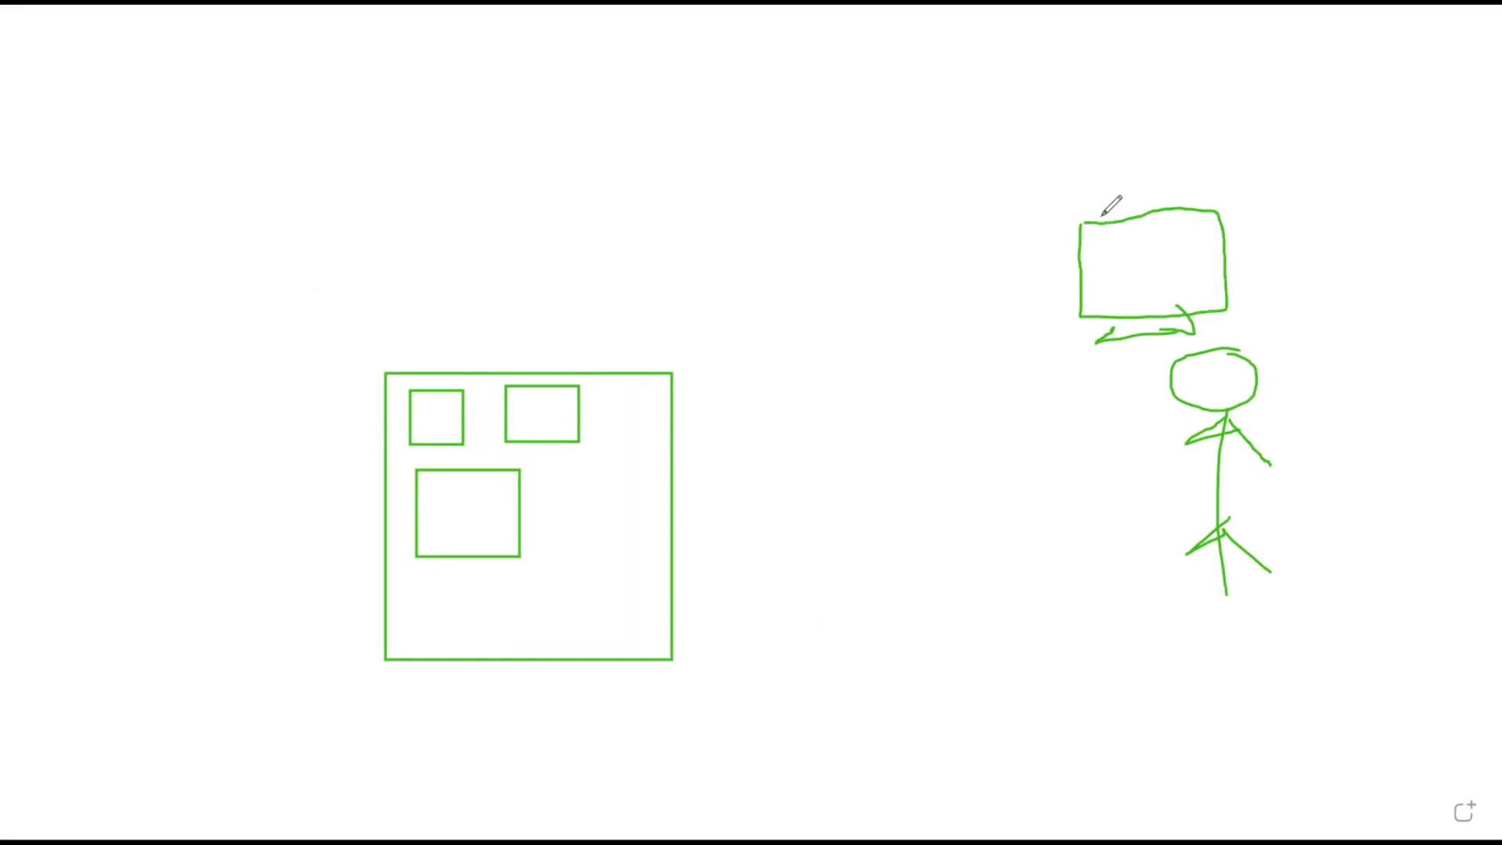
# Step: Draw a request arrow from the computer through a circled I labelled Req to the page square
pyautogui.moveTo(1103, 222); pyautogui.dragTo(1021, 113)
pyautogui.moveTo(1178, 408)
pyautogui.mouseDown()
pyautogui.moveTo(1123, 265)
pyautogui.moveTo(1092, 300)
pyautogui.moveTo(1138, 274)
pyautogui.mouseUp()
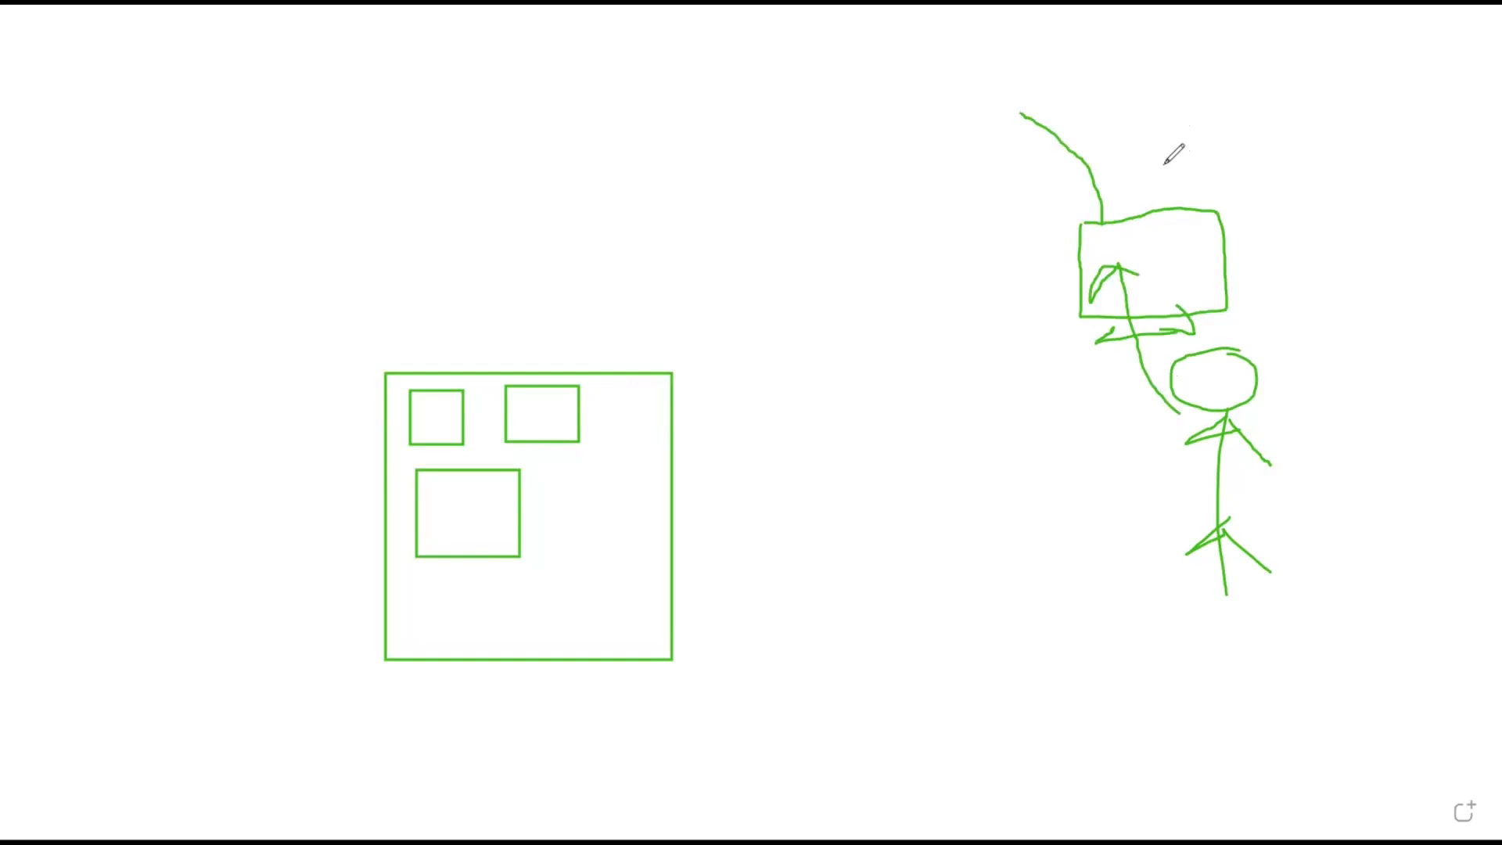
pyautogui.moveTo(1110, 228)
pyautogui.mouseDown()
pyautogui.moveTo(1064, 138)
pyautogui.moveTo(961, 123)
pyautogui.mouseUp()
pyautogui.moveTo(825, 151)
pyautogui.mouseDown()
pyautogui.moveTo(852, 54)
pyautogui.moveTo(974, 154)
pyautogui.moveTo(851, 169)
pyautogui.moveTo(828, 129)
pyautogui.moveTo(869, 96)
pyautogui.moveTo(873, 132)
pyautogui.moveTo(907, 143)
pyautogui.mouseUp()
pyautogui.moveTo(1016, 43)
pyautogui.mouseDown()
pyautogui.moveTo(1015, 72)
pyautogui.moveTo(1080, 57)
pyautogui.moveTo(1068, 98)
pyautogui.moveTo(1132, 90)
pyautogui.mouseUp()
pyautogui.moveTo(822, 127)
pyautogui.mouseDown()
pyautogui.moveTo(699, 122)
pyautogui.moveTo(585, 197)
pyautogui.moveTo(490, 382)
pyautogui.moveTo(556, 332)
pyautogui.mouseUp()
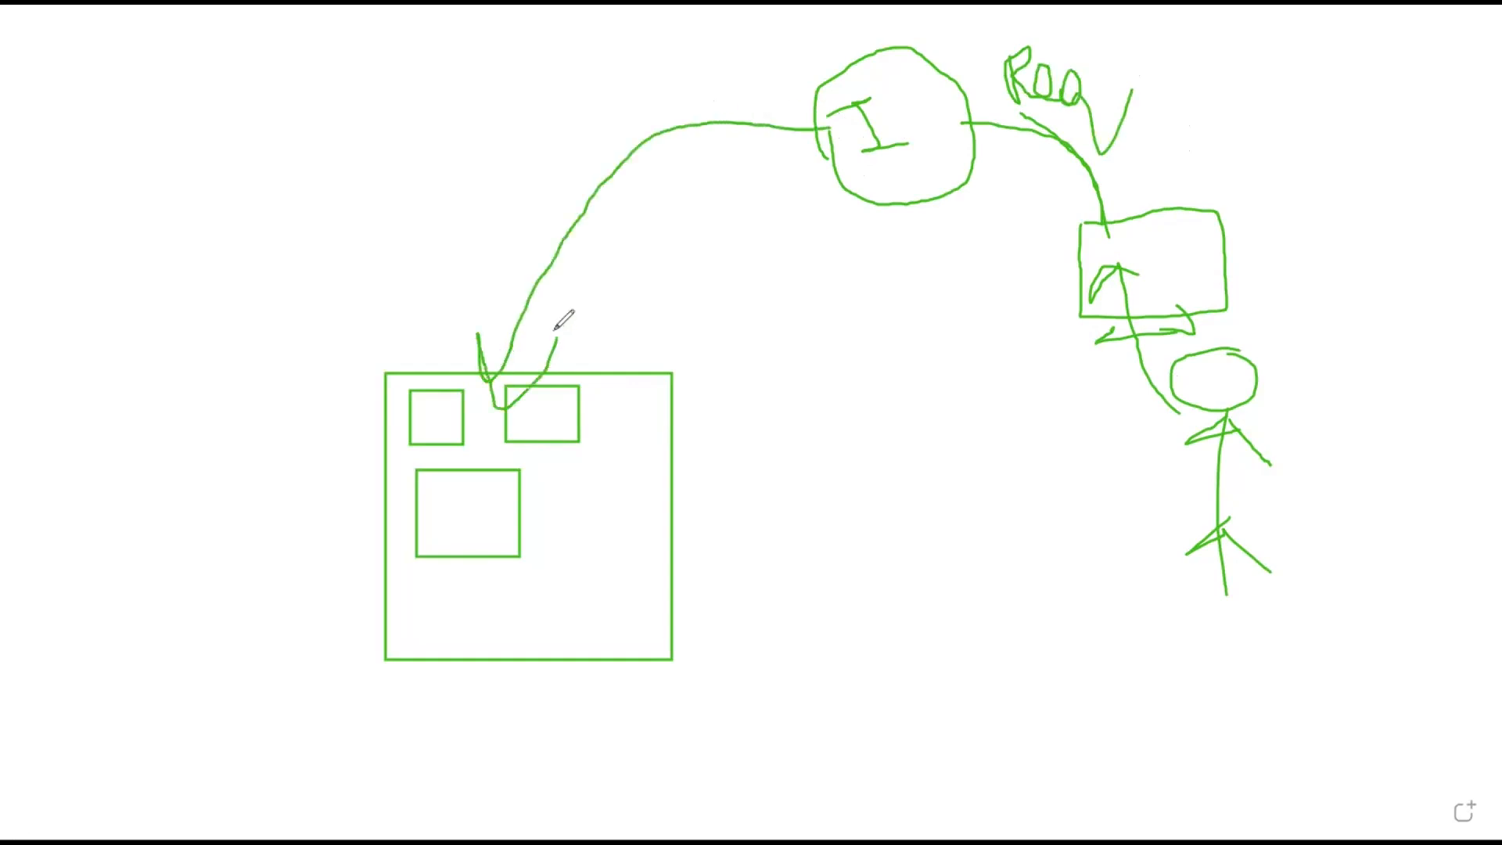
# Step: Draw a return arrow from the page square back to the circle and label it Response
pyautogui.moveTo(389, 435); pyautogui.dragTo(411, 419)
pyautogui.moveTo(512, 419); pyautogui.dragTo(485, 436)
pyautogui.moveTo(509, 486)
pyautogui.mouseDown()
pyautogui.moveTo(568, 278)
pyautogui.moveTo(765, 186)
pyautogui.moveTo(825, 177)
pyautogui.moveTo(803, 160)
pyautogui.moveTo(805, 201)
pyautogui.mouseUp()
pyautogui.moveTo(692, 283)
pyautogui.mouseDown()
pyautogui.moveTo(673, 252)
pyautogui.moveTo(713, 294)
pyautogui.moveTo(729, 270)
pyautogui.moveTo(776, 273)
pyautogui.moveTo(799, 317)
pyautogui.mouseUp()
pyautogui.moveTo(782, 249)
pyautogui.mouseDown()
pyautogui.moveTo(806, 268)
pyautogui.moveTo(841, 236)
pyautogui.moveTo(905, 252)
pyautogui.mouseUp()
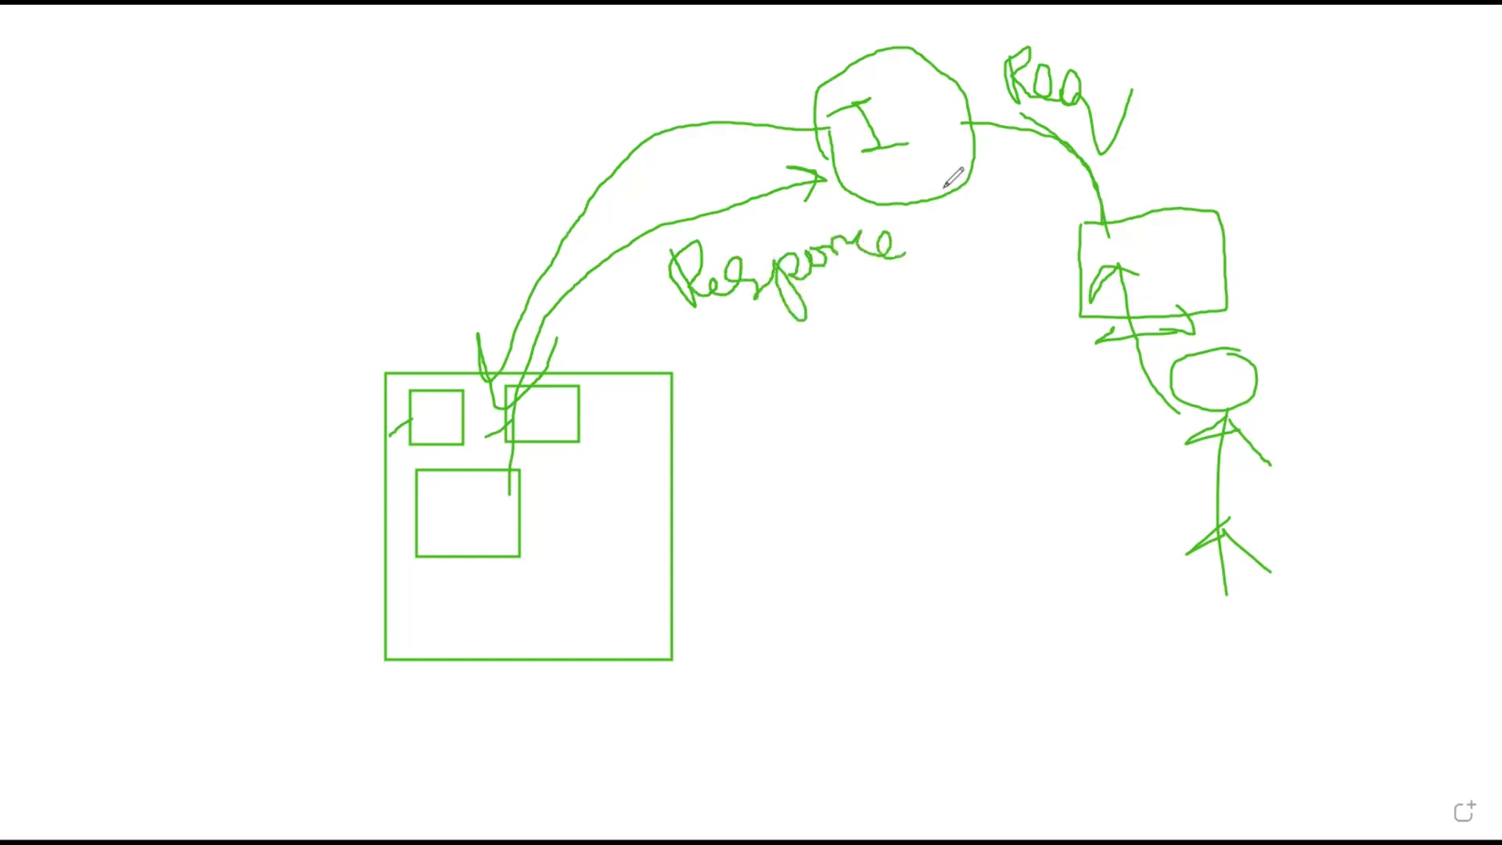
pyautogui.moveTo(947, 185)
pyautogui.mouseDown()
pyautogui.moveTo(1078, 266)
pyautogui.moveTo(1052, 302)
pyautogui.mouseUp()
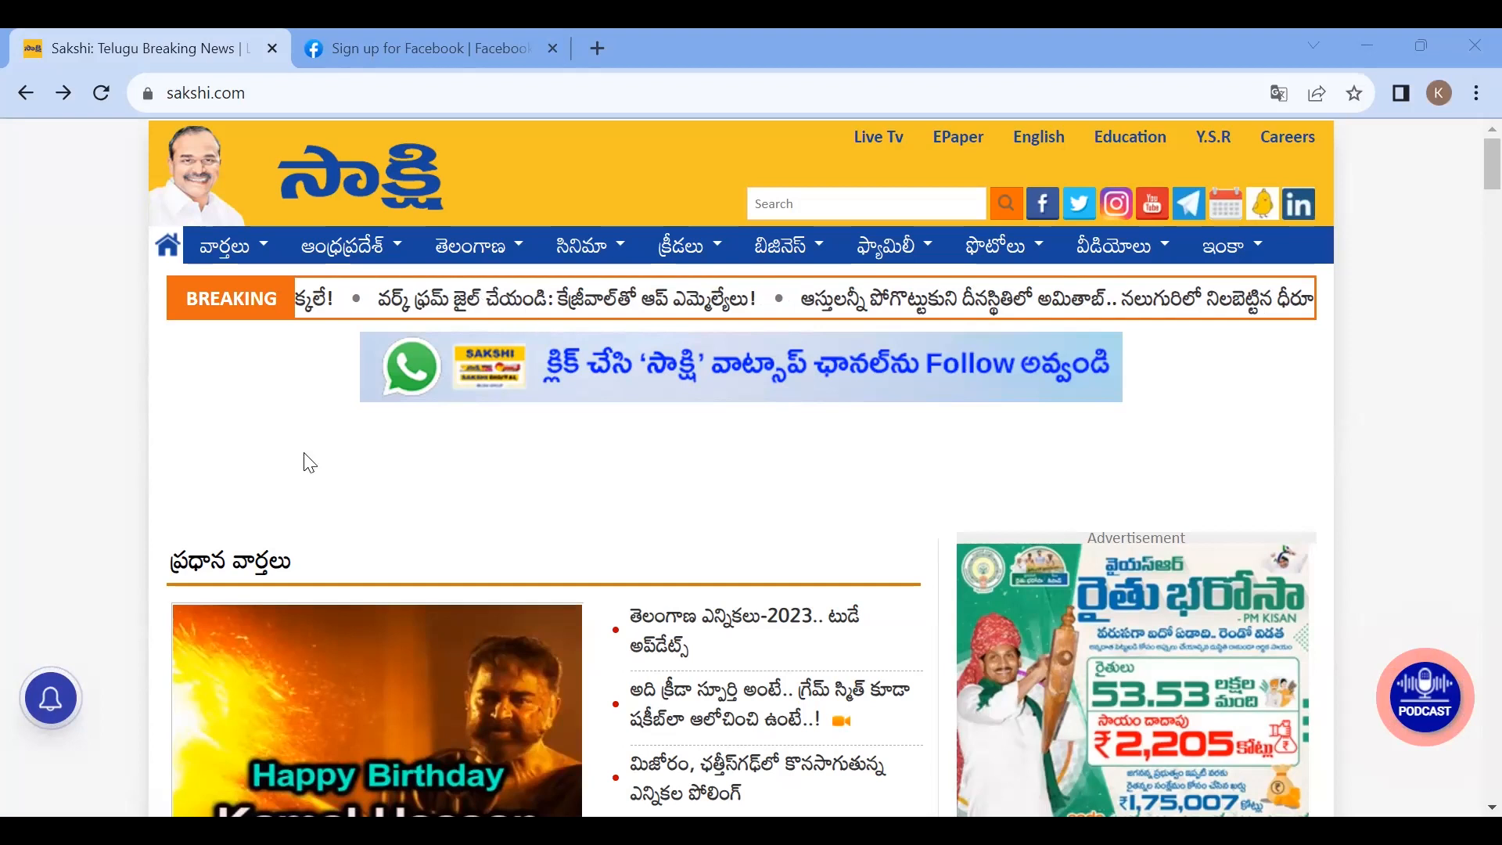
# Step: Switch to the Facebook sign-up tab, select its First name field, and return to the Sakshi news tab
pyautogui.hotkey('ctrl', 'Tab')
pyautogui.click(579, 385)
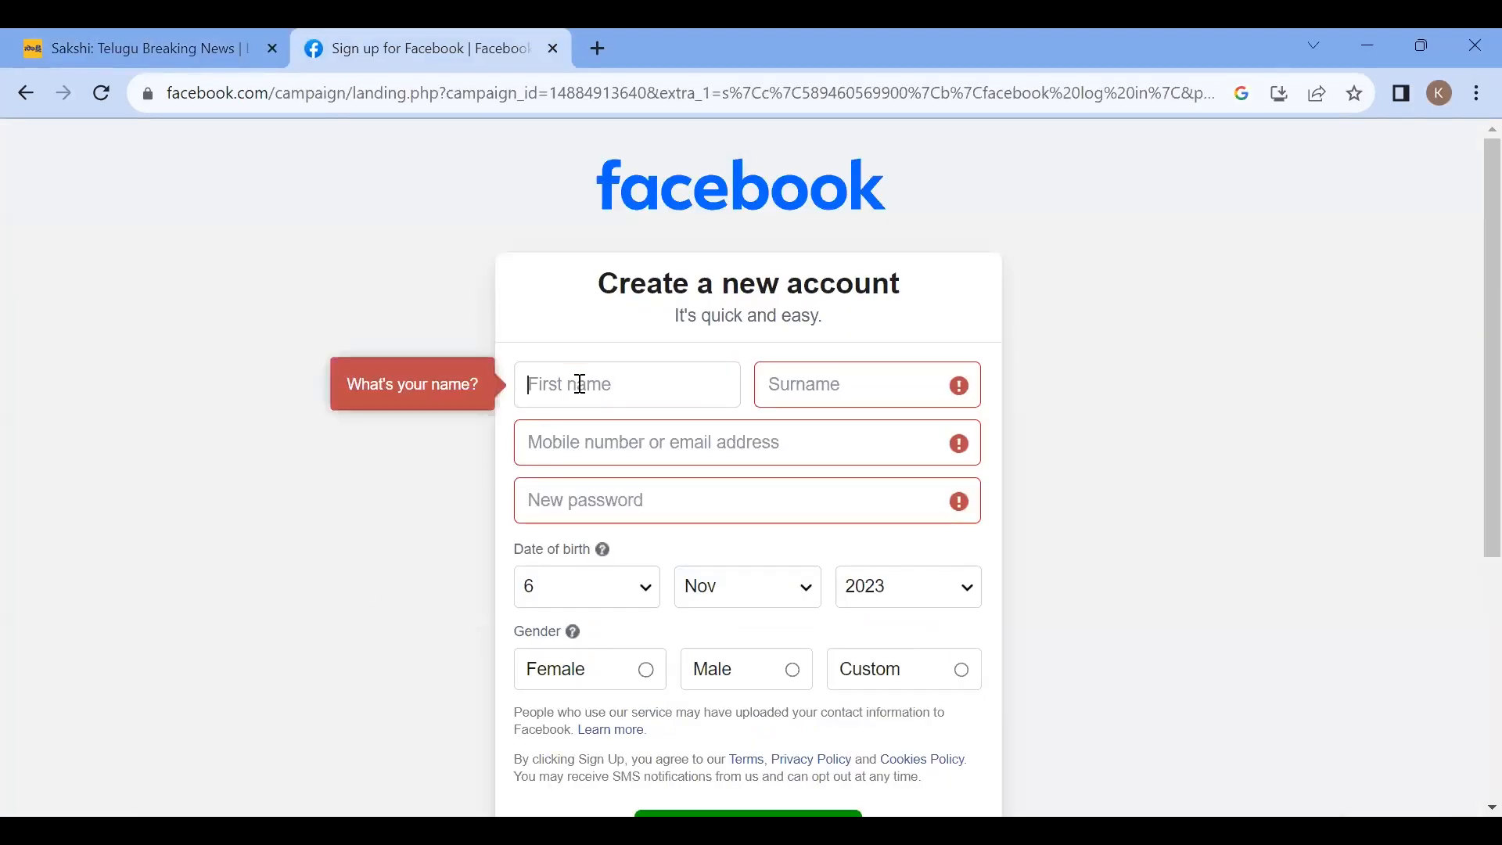
pyautogui.click(74, 59)
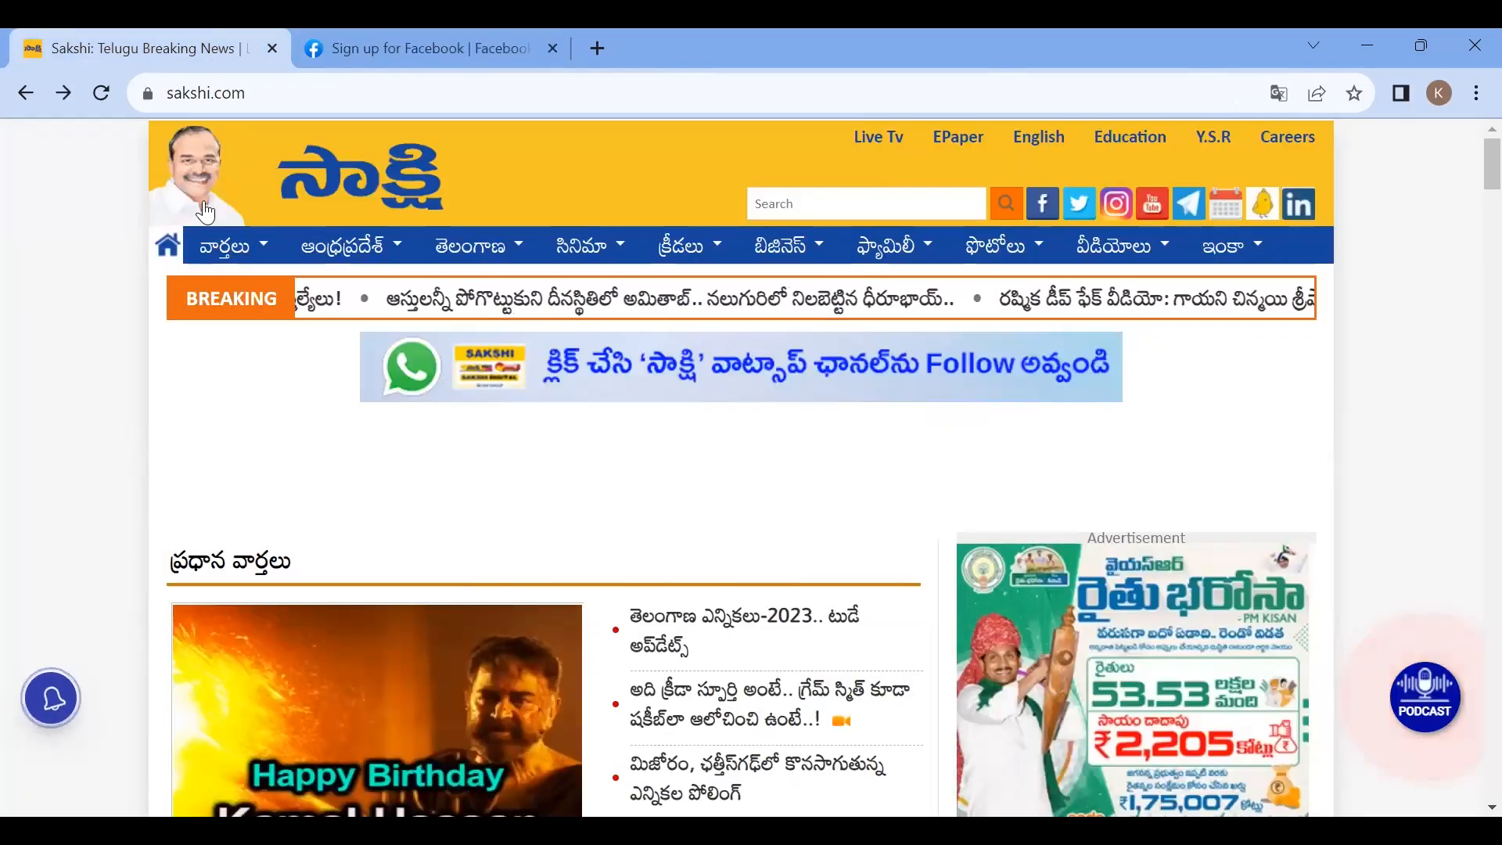
# Step: Scroll the Sakshi news page and write HTML in red across it with the annotation pen
pyautogui.scroll(-3, 813, 525)
pyautogui.scroll(-8, 809, 524)
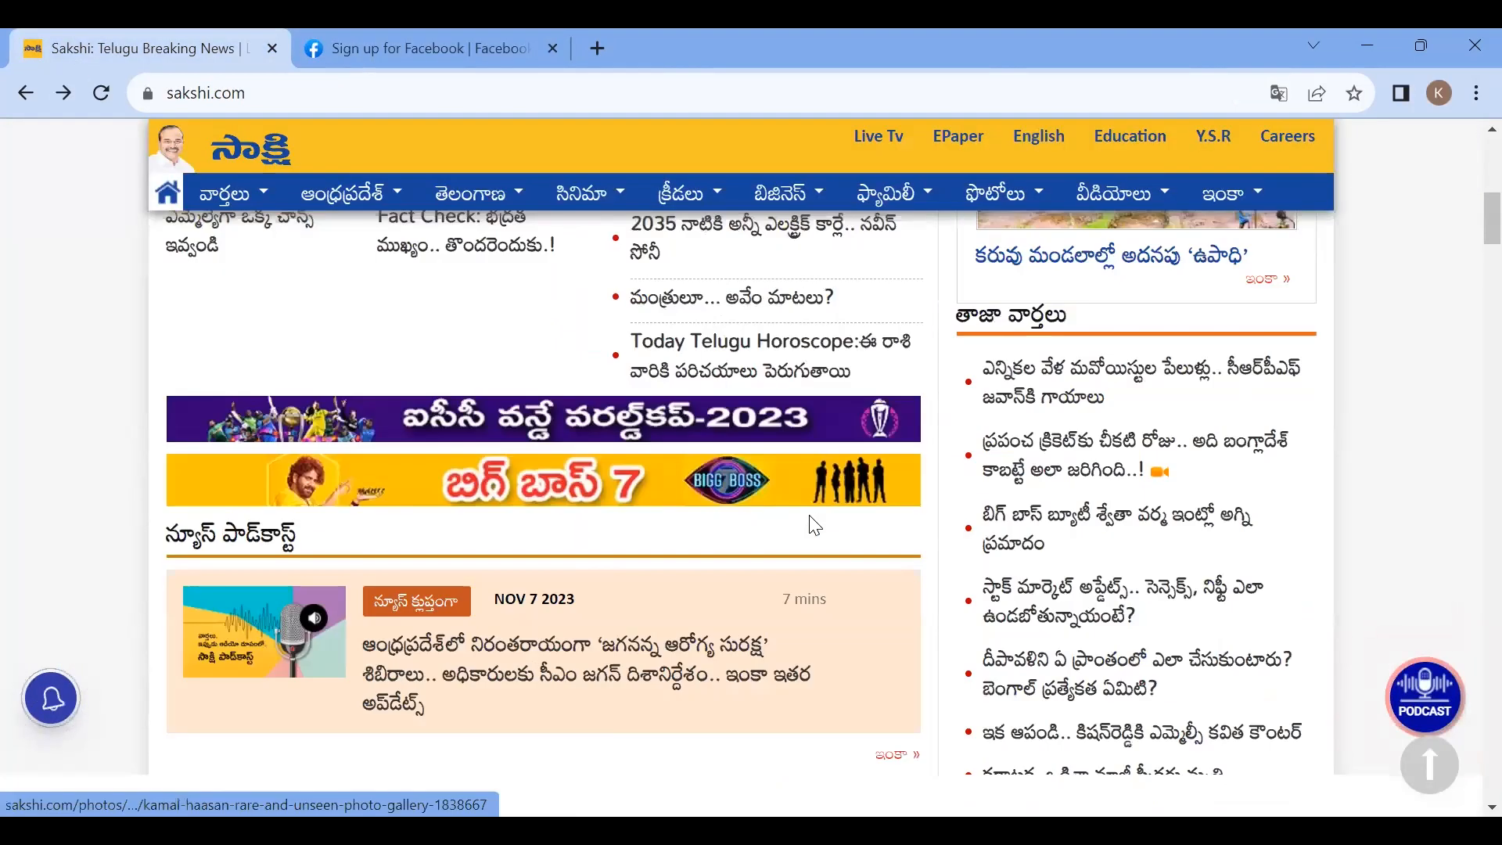
pyautogui.scroll(10, 811, 525)
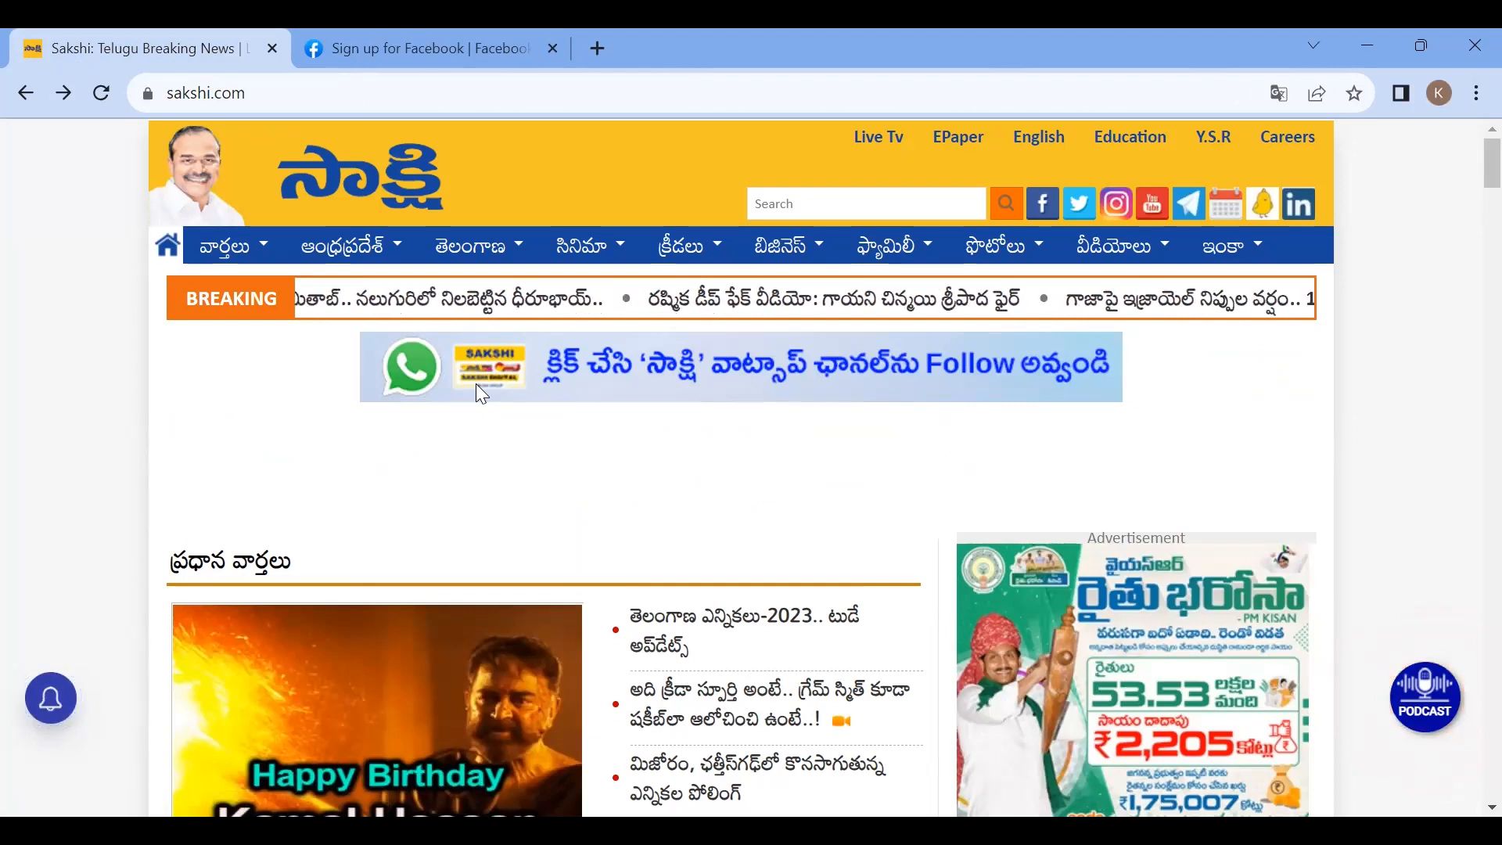
pyautogui.moveTo(599, 474)
pyautogui.mouseDown()
pyautogui.moveTo(657, 533)
pyautogui.moveTo(680, 469)
pyautogui.moveTo(729, 461)
pyautogui.moveTo(729, 521)
pyautogui.moveTo(773, 491)
pyautogui.moveTo(792, 442)
pyautogui.moveTo(825, 508)
pyautogui.moveTo(832, 432)
pyautogui.mouseUp()
pyautogui.moveTo(854, 494); pyautogui.dragTo(900, 486)
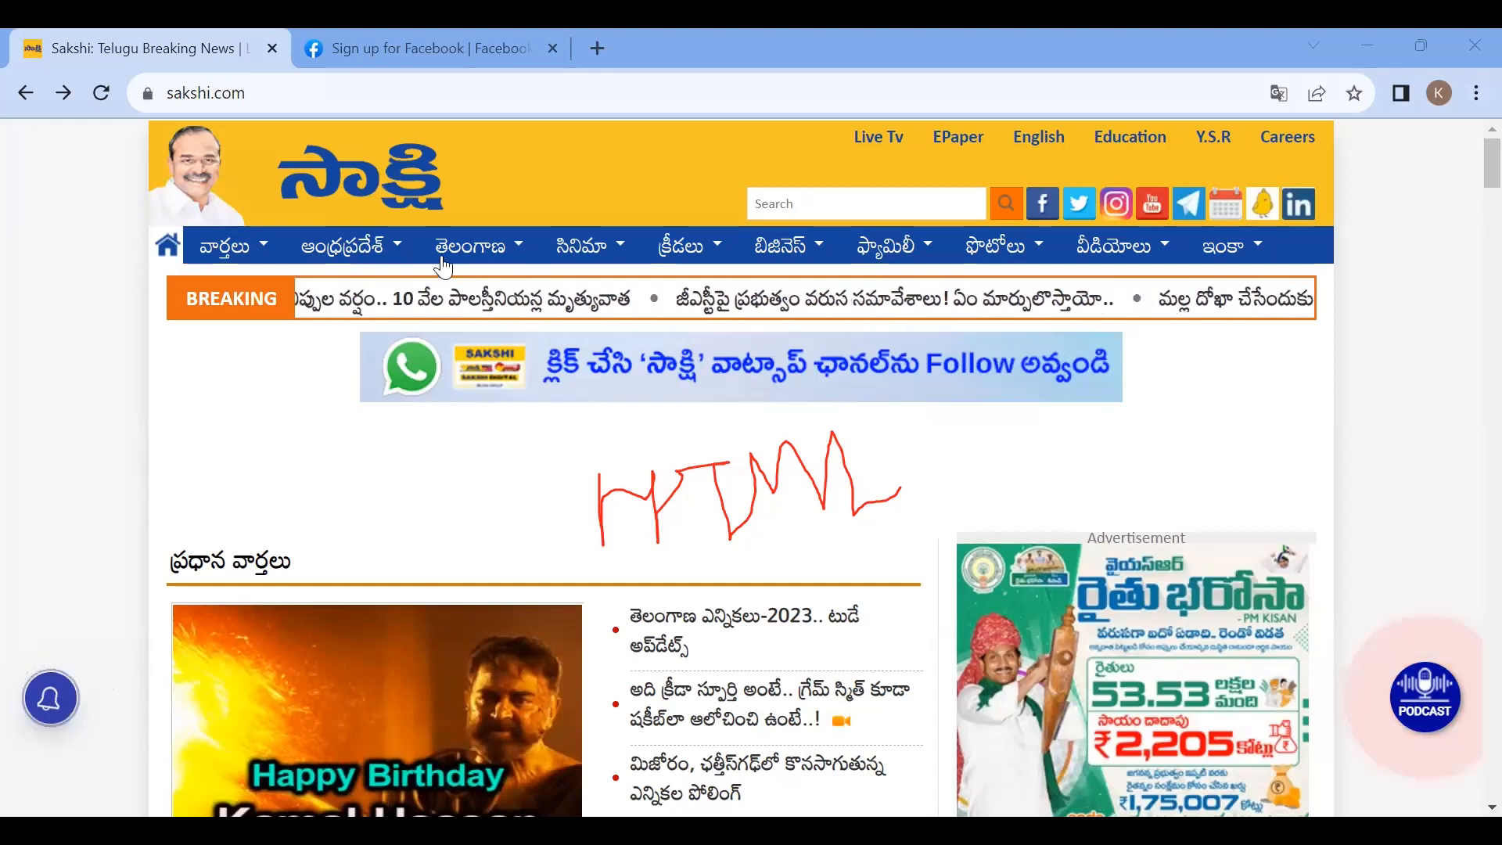
# Step: Switch to the Facebook sign-up page, scroll through the form, and return to the Sakshi tab
pyautogui.hotkey('ctrl', 'Tab')
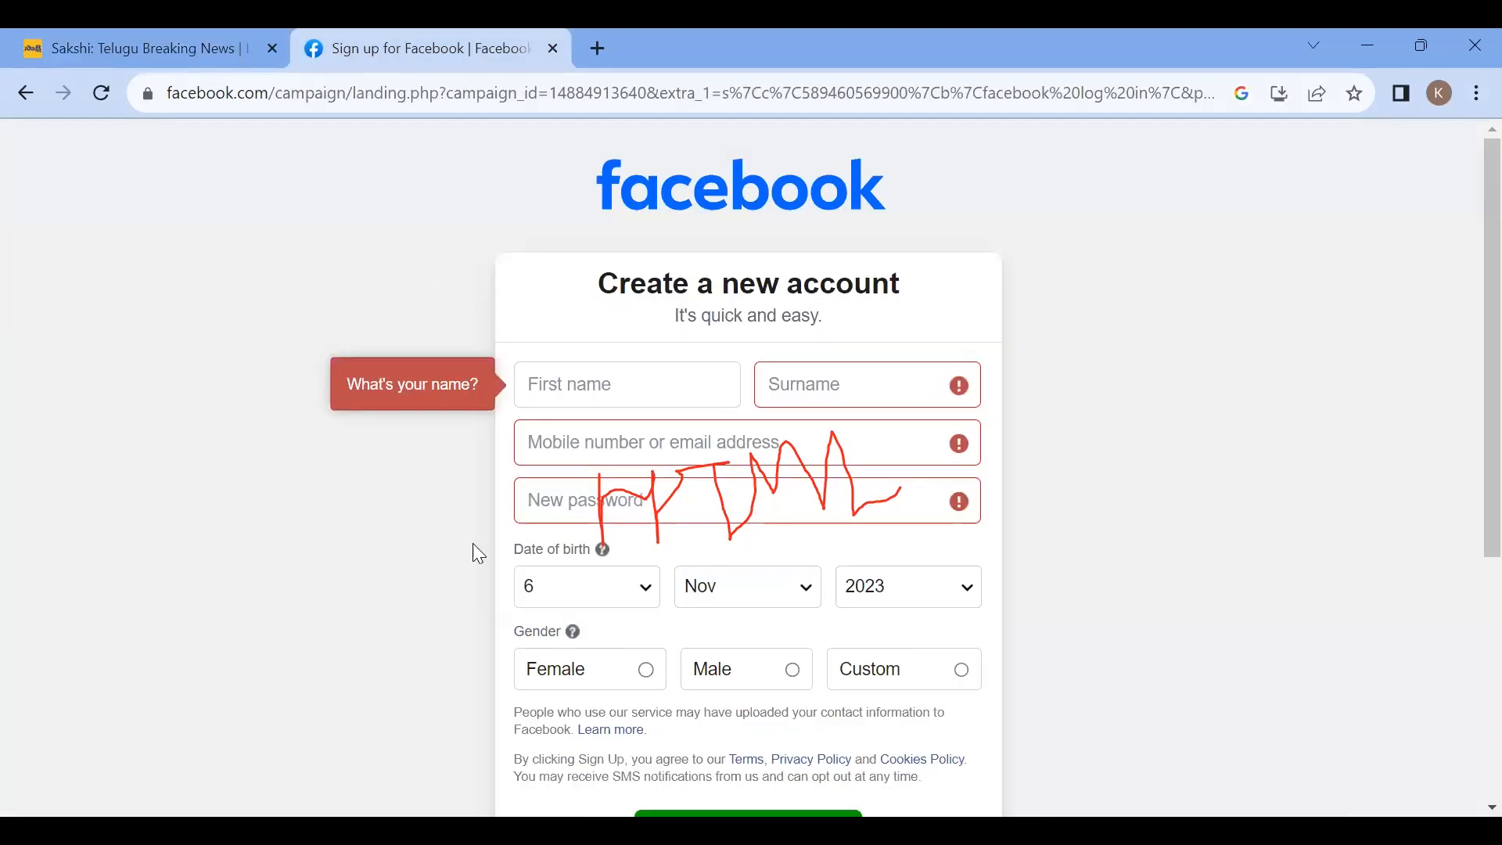
pyautogui.scroll(-4, 519, 653)
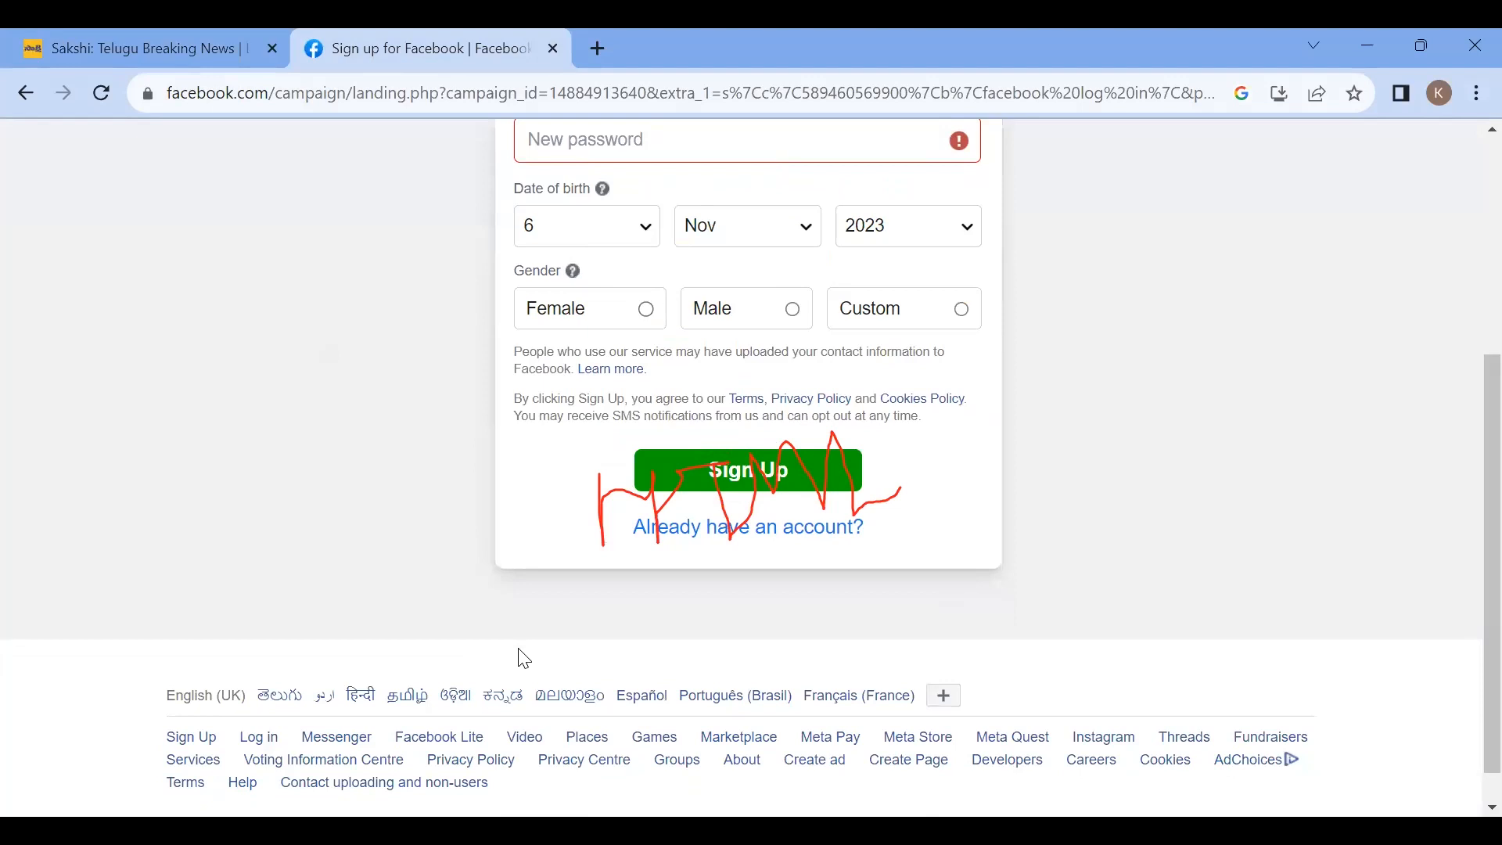
pyautogui.scroll(5, 524, 658)
pyautogui.click(519, 376)
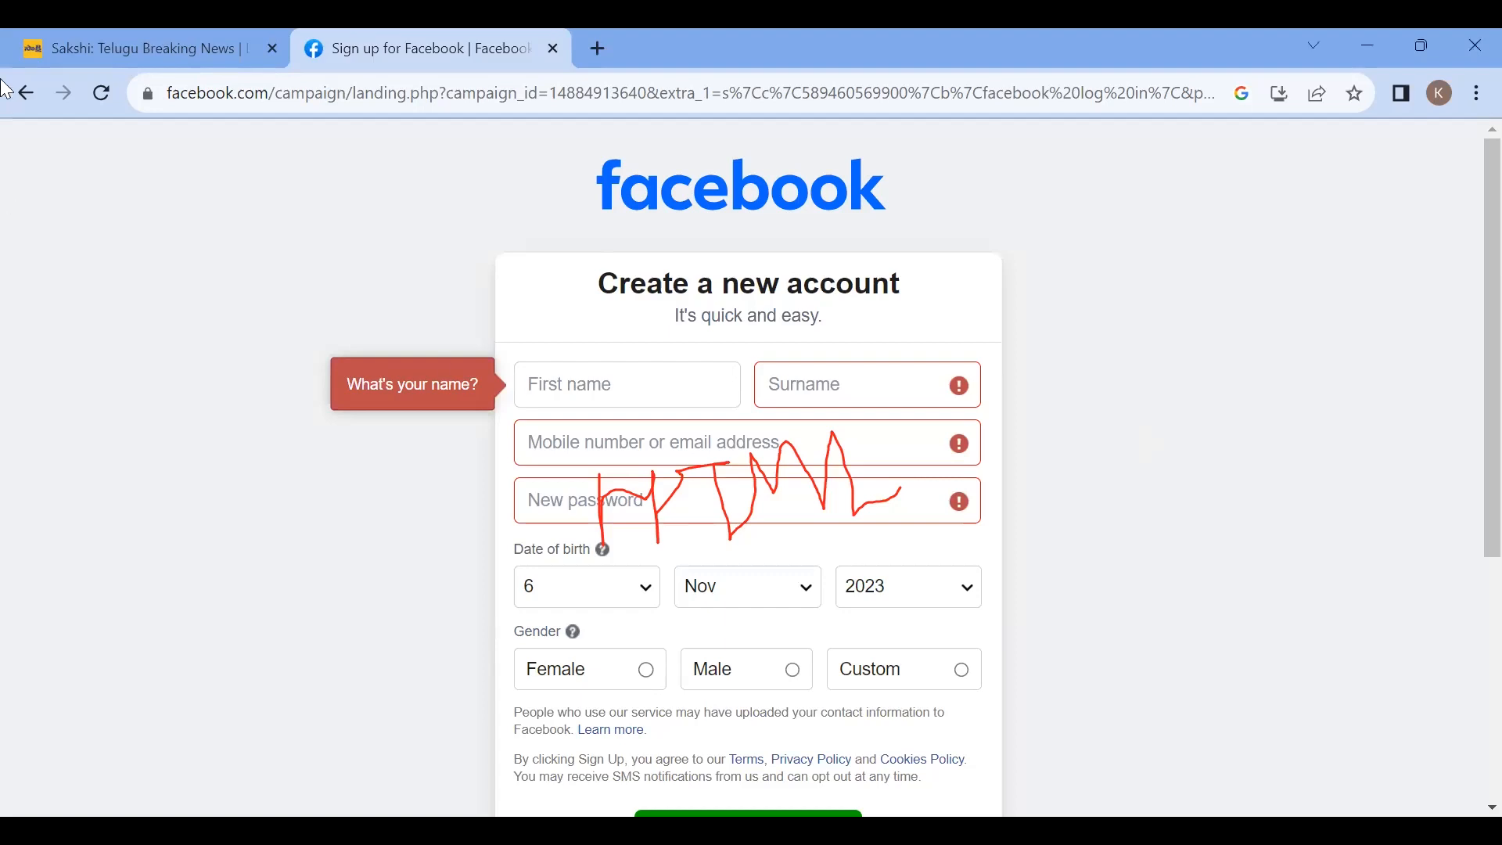
pyautogui.click(47, 50)
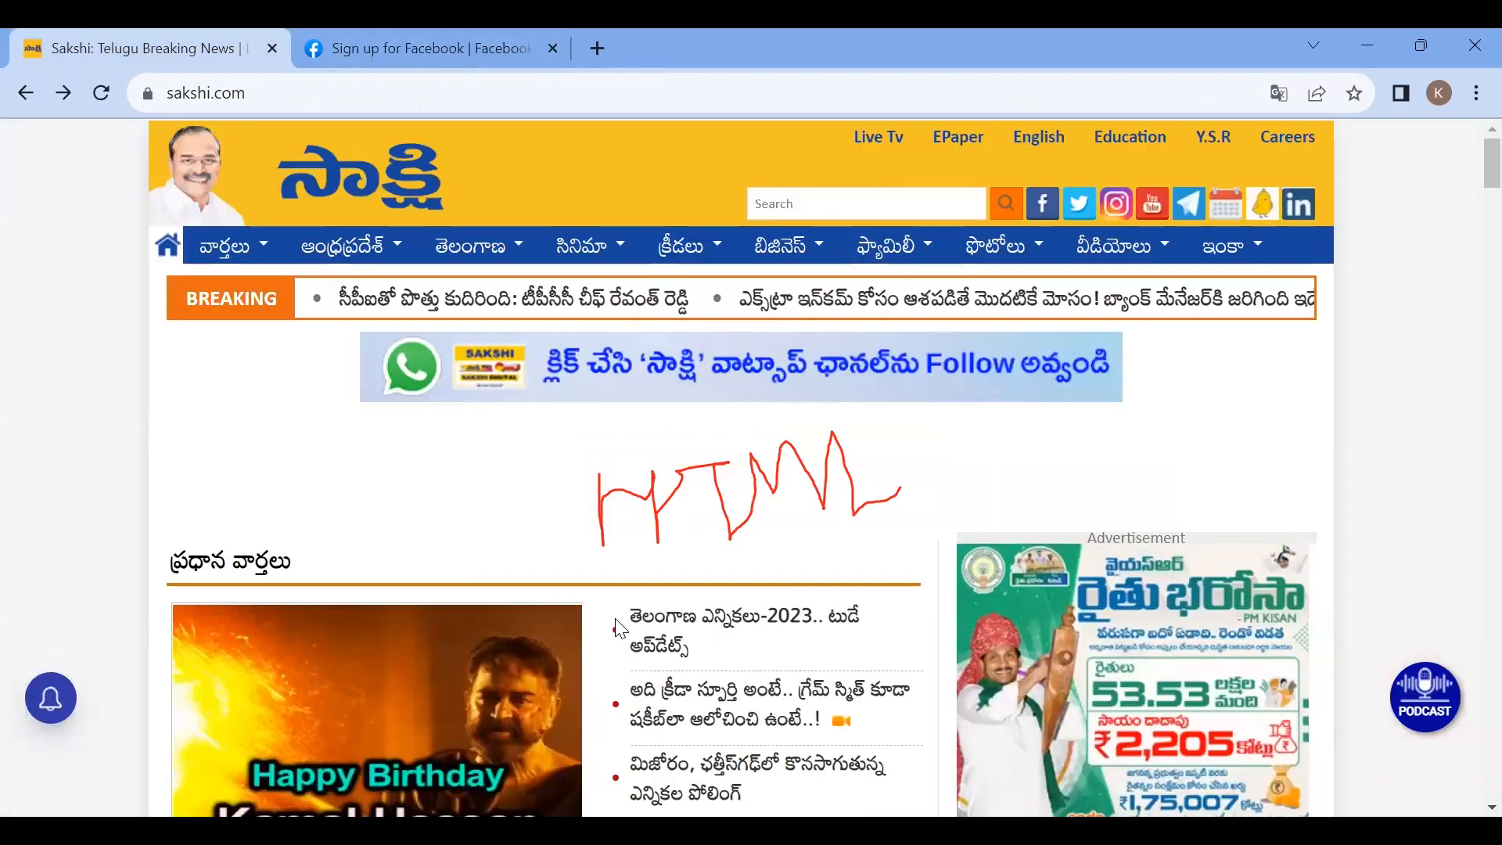